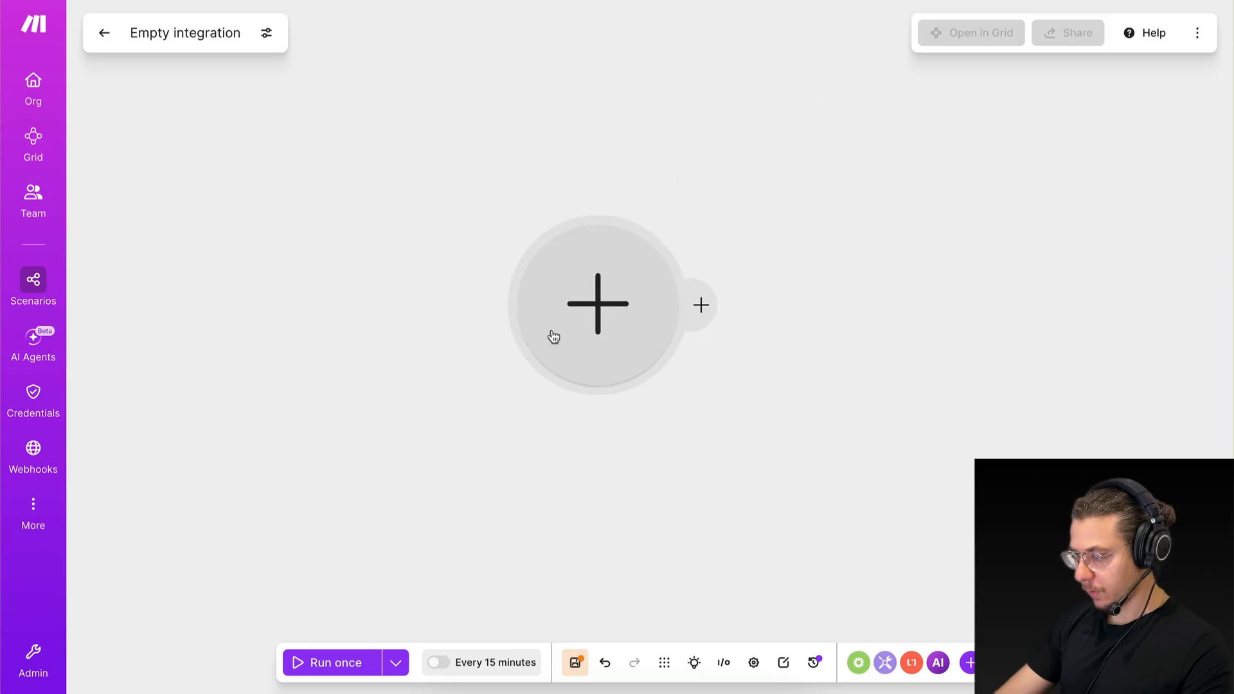
Search the available apps for "agent" and add the Make AI Agent module "Run an agent" to the empty scenario.
type("agent")
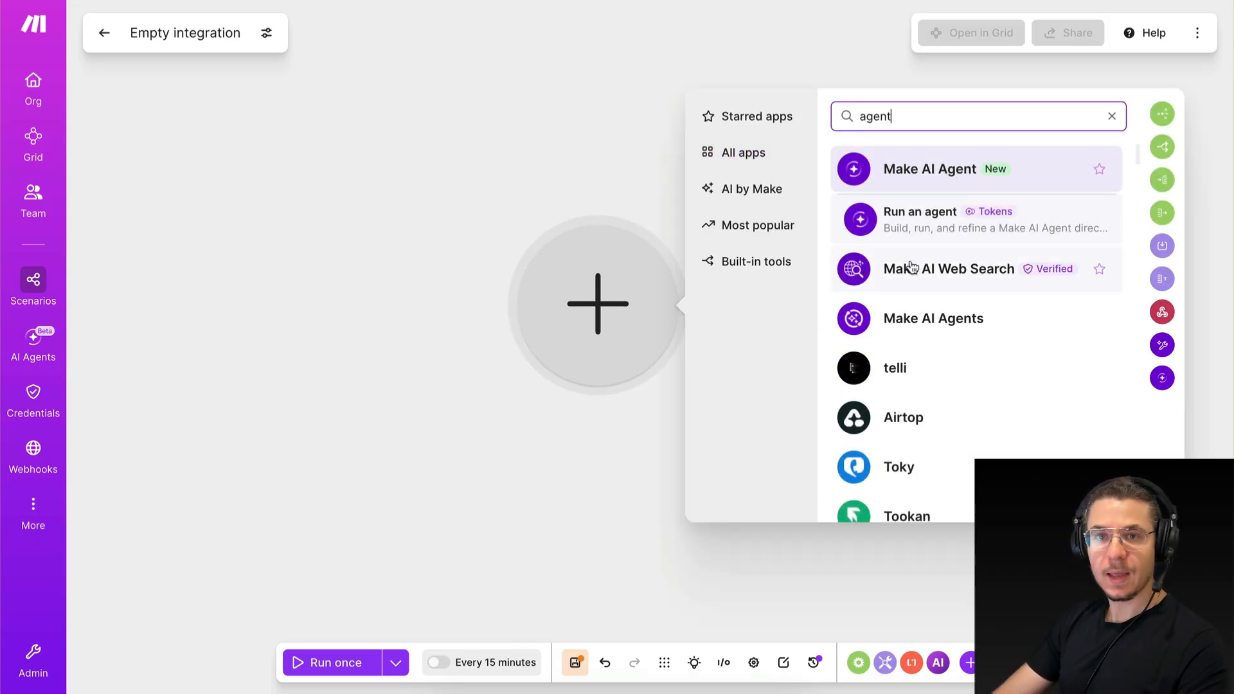
left_click(906, 173)
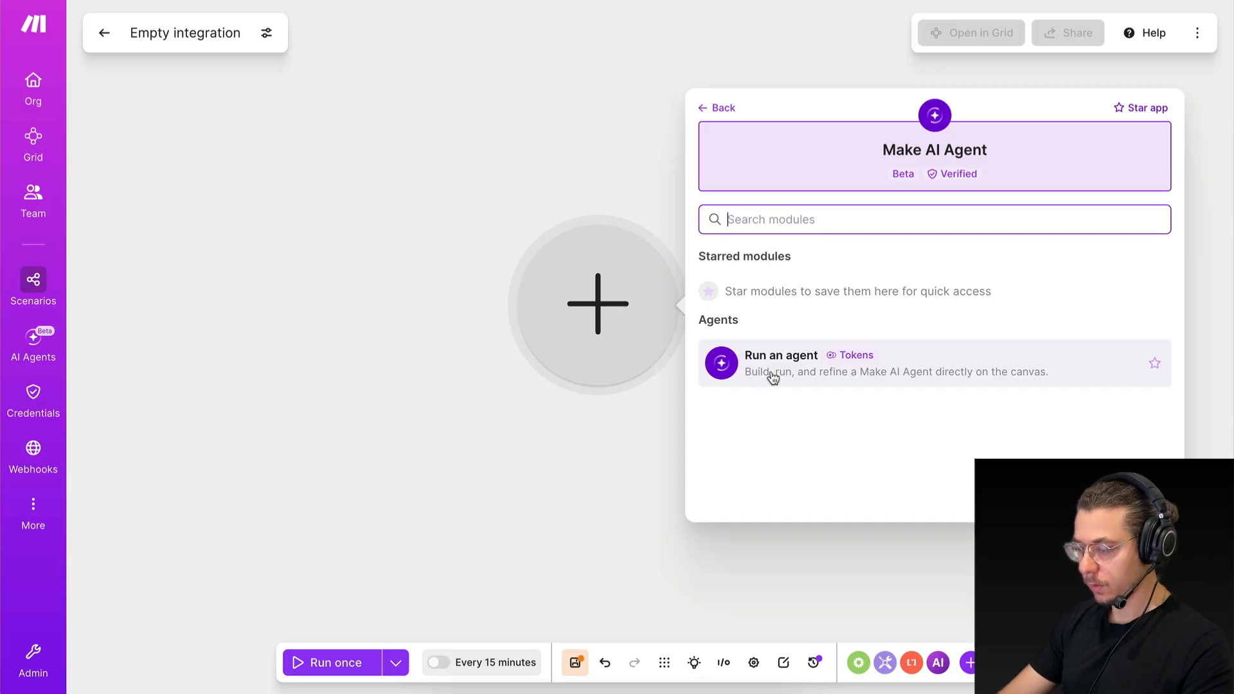
left_click(764, 357)
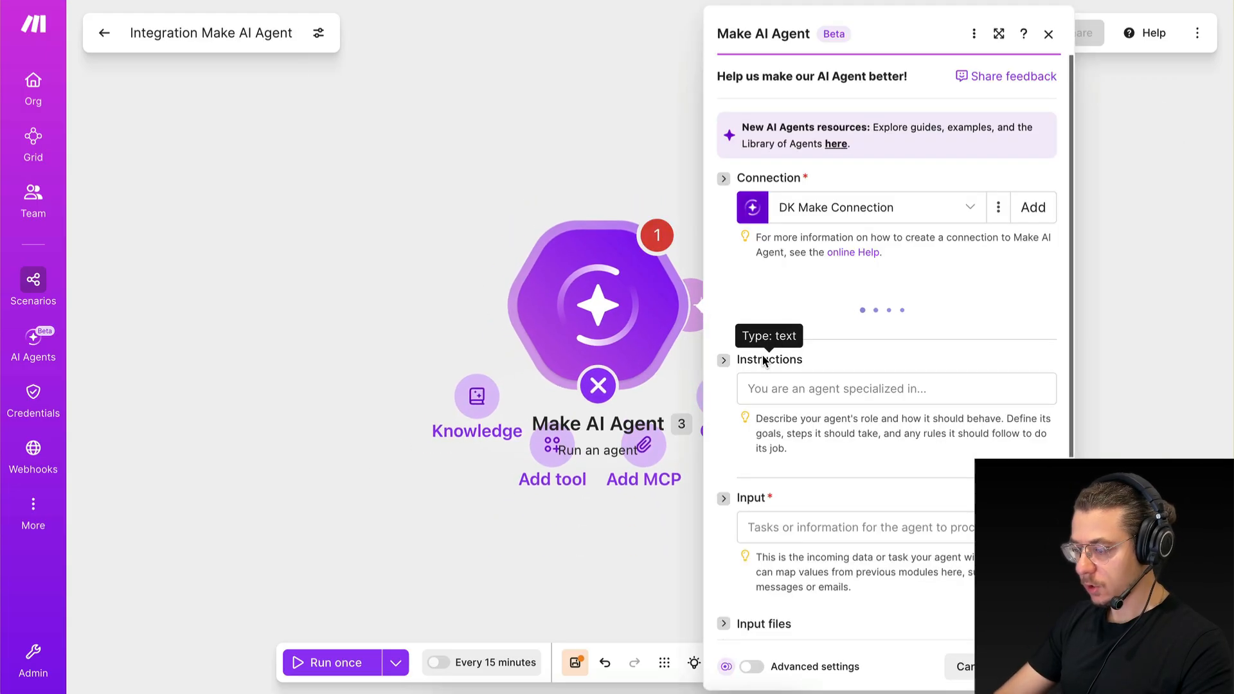
left_click(642, 507)
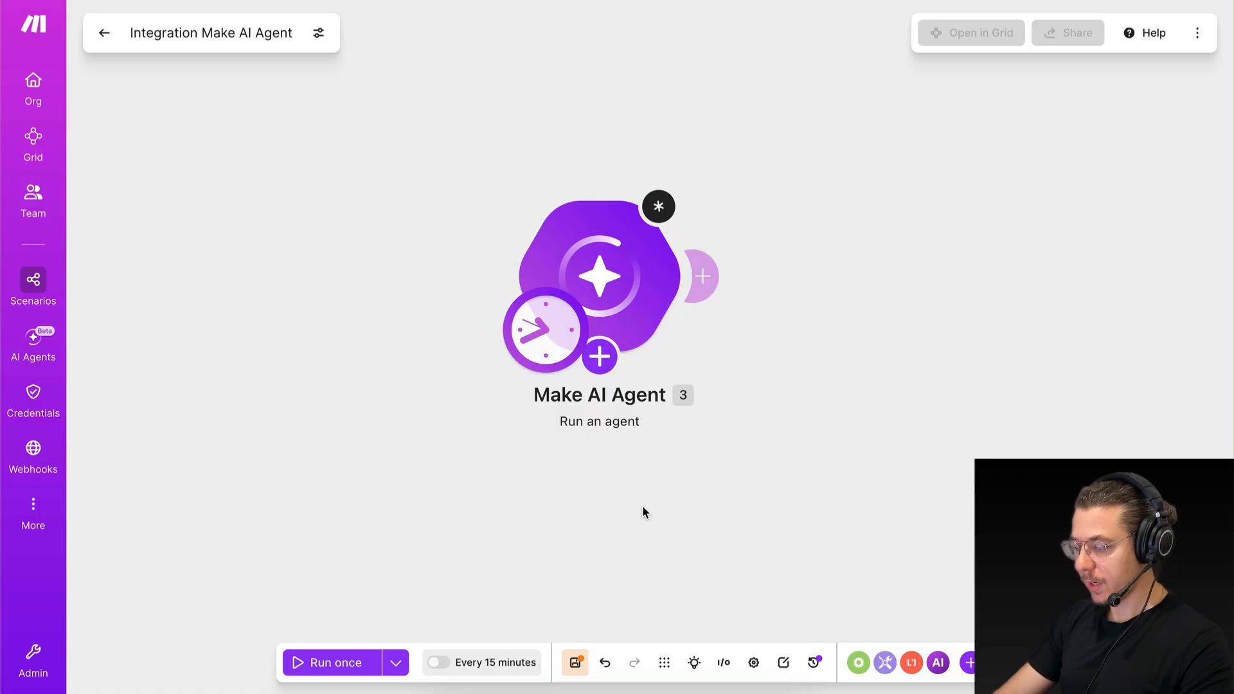
Create a new connection for the Make AI Agent module with Make's AI Provider as the connection type, keeping the suggested name.
left_click(607, 299)
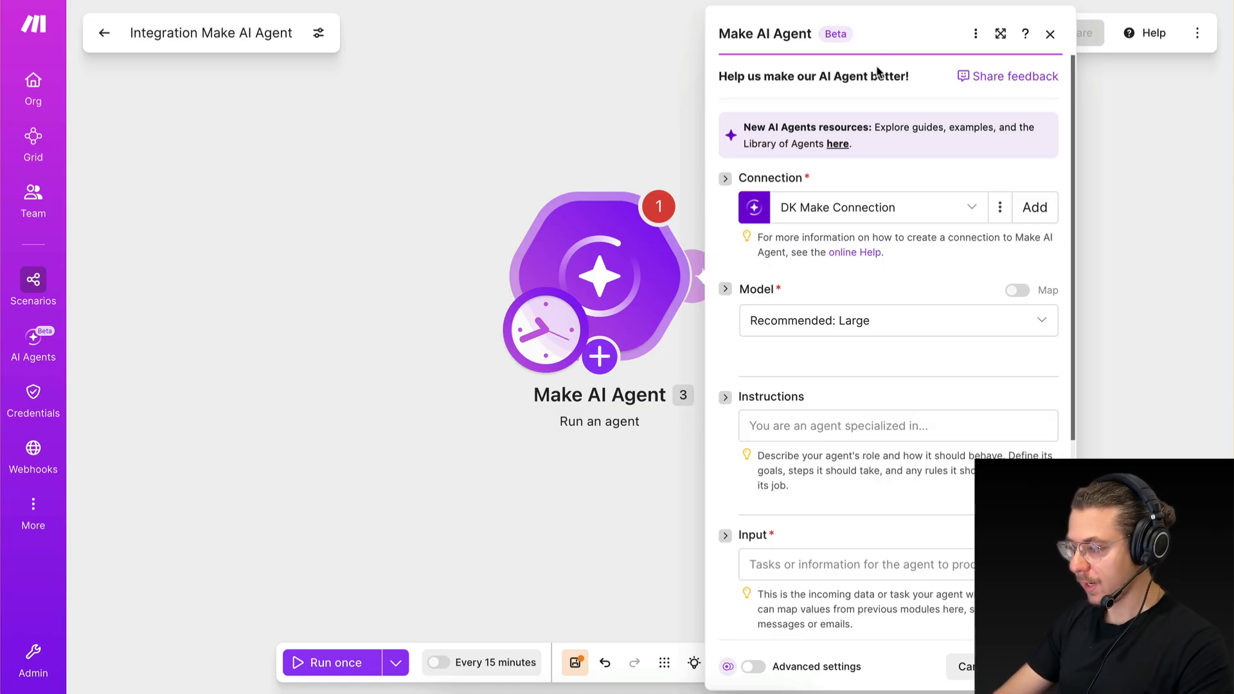
left_click(1030, 214)
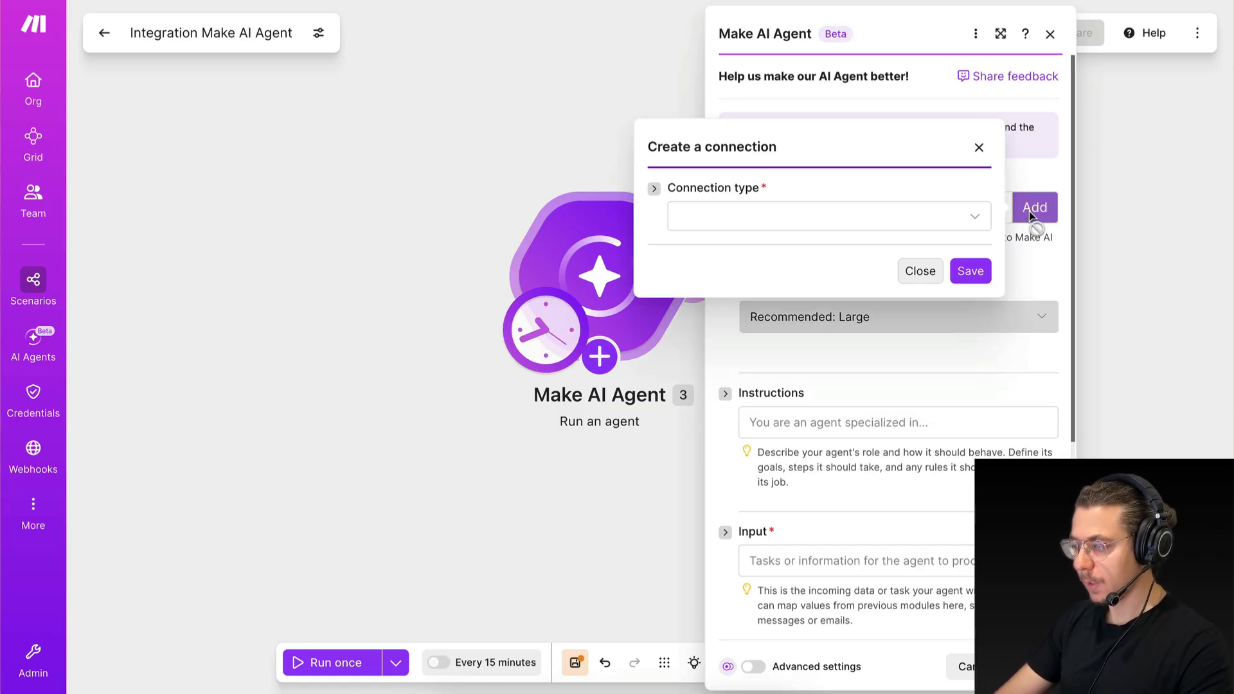
left_click(833, 215)
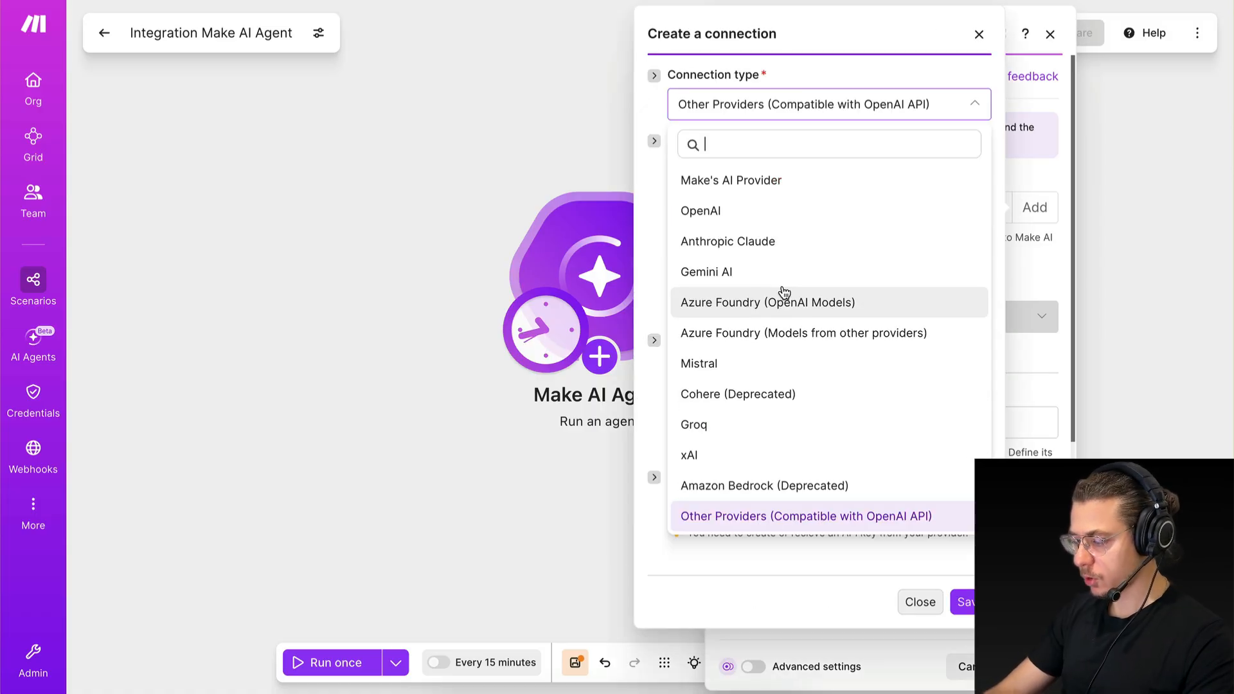
left_click(799, 521)
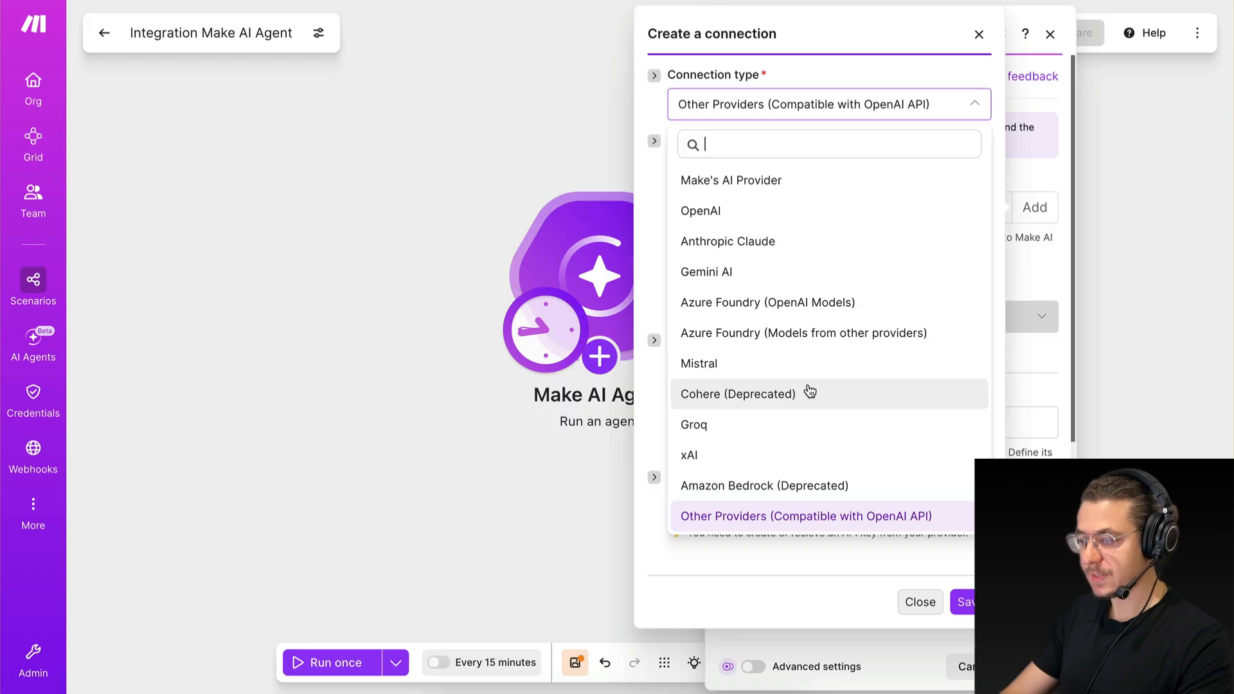
left_click(771, 190)
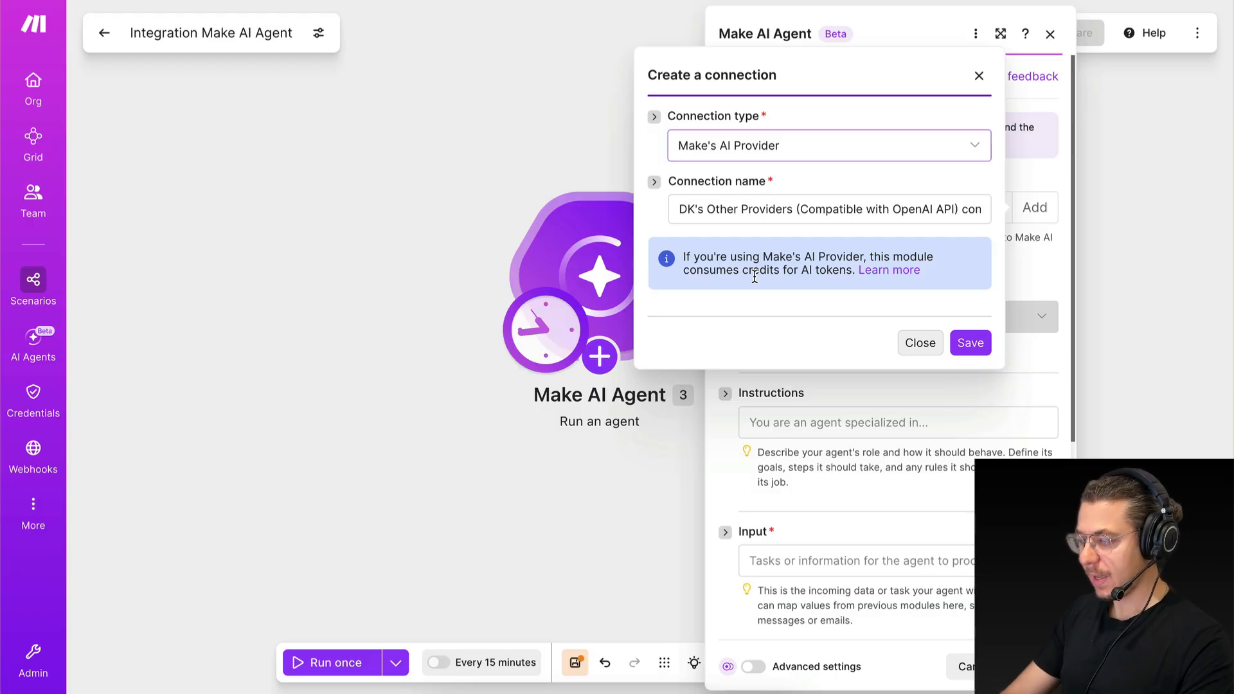
left_click(972, 343)
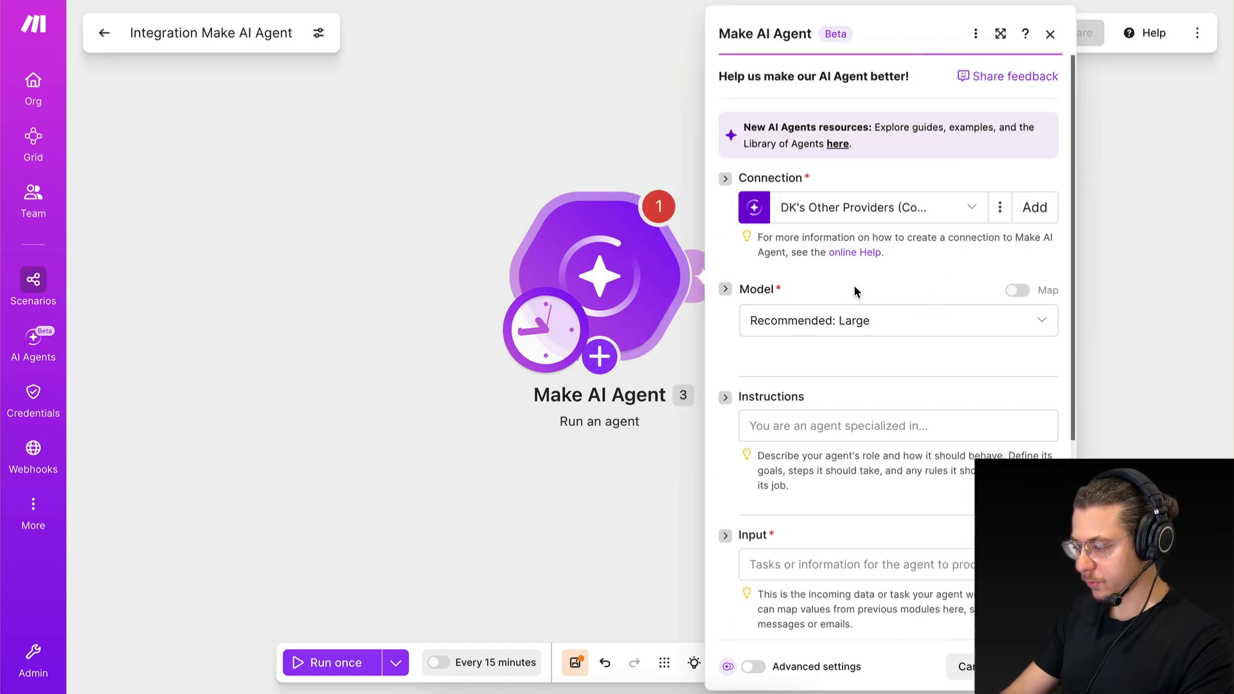
Set the agent's model to Anthropic's Claude Opus 4.8.
left_click(810, 322)
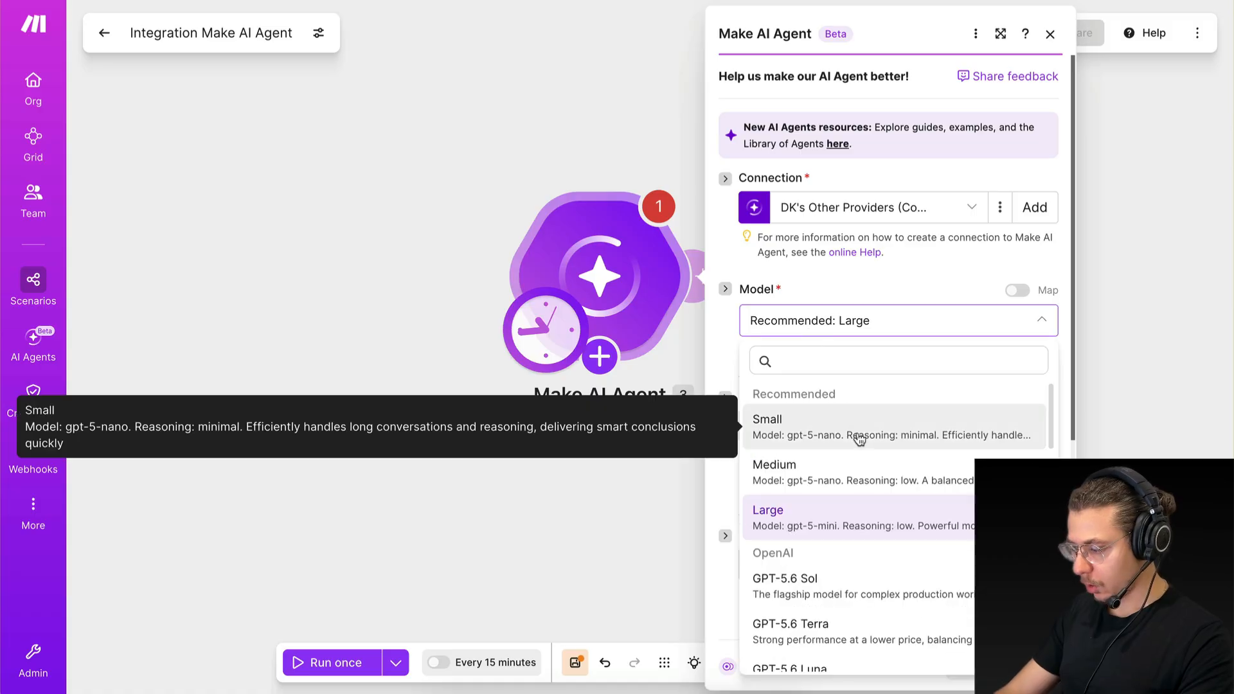
scroll(856, 475, "down", 2)
scroll(858, 468, "up", 2)
scroll(781, 530, "down", 2)
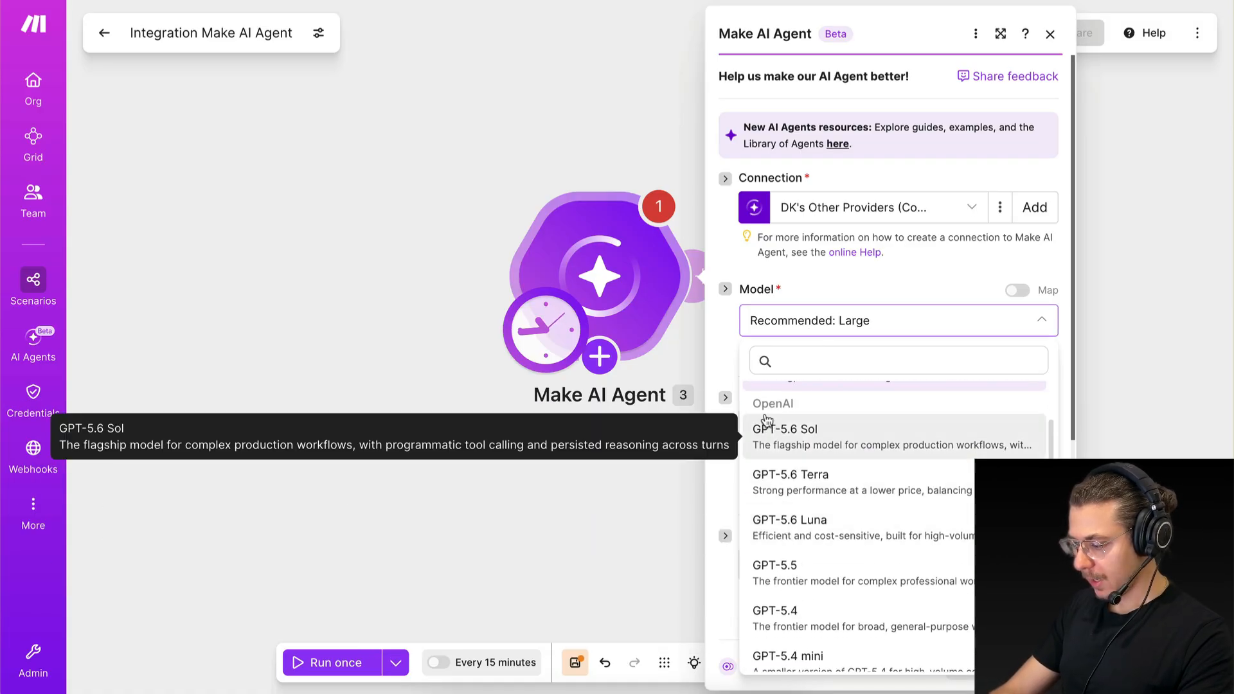
scroll(829, 520, "down", 10)
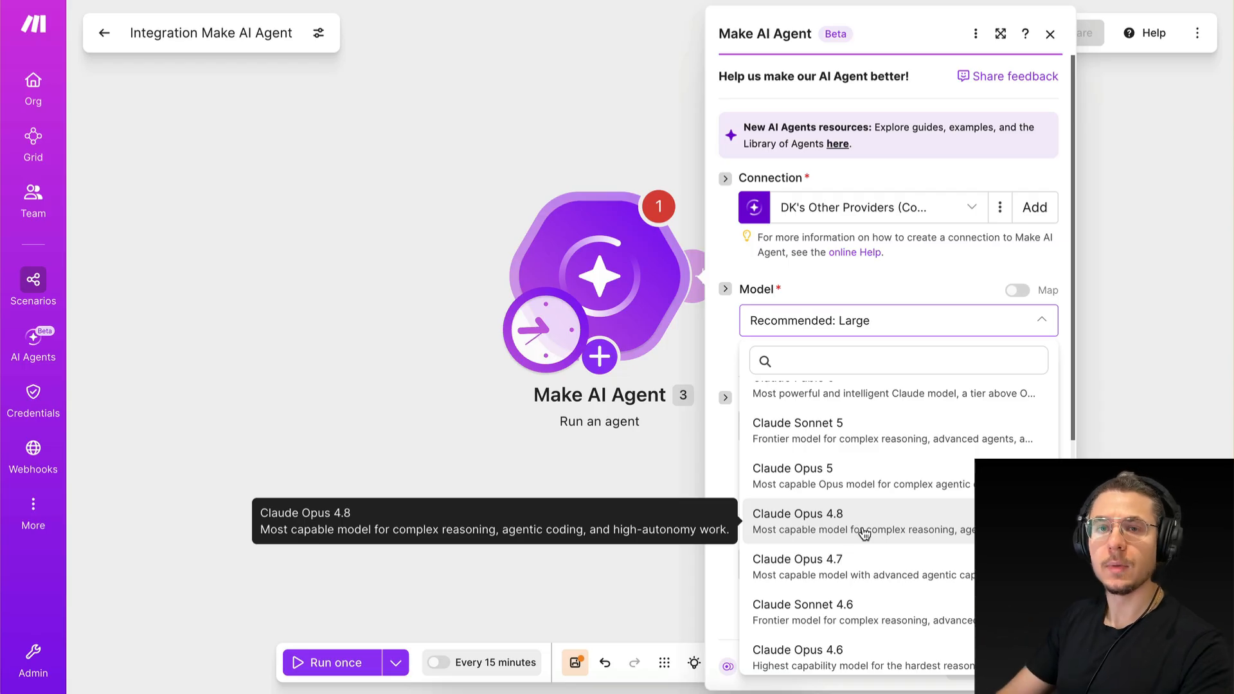
left_click(863, 534)
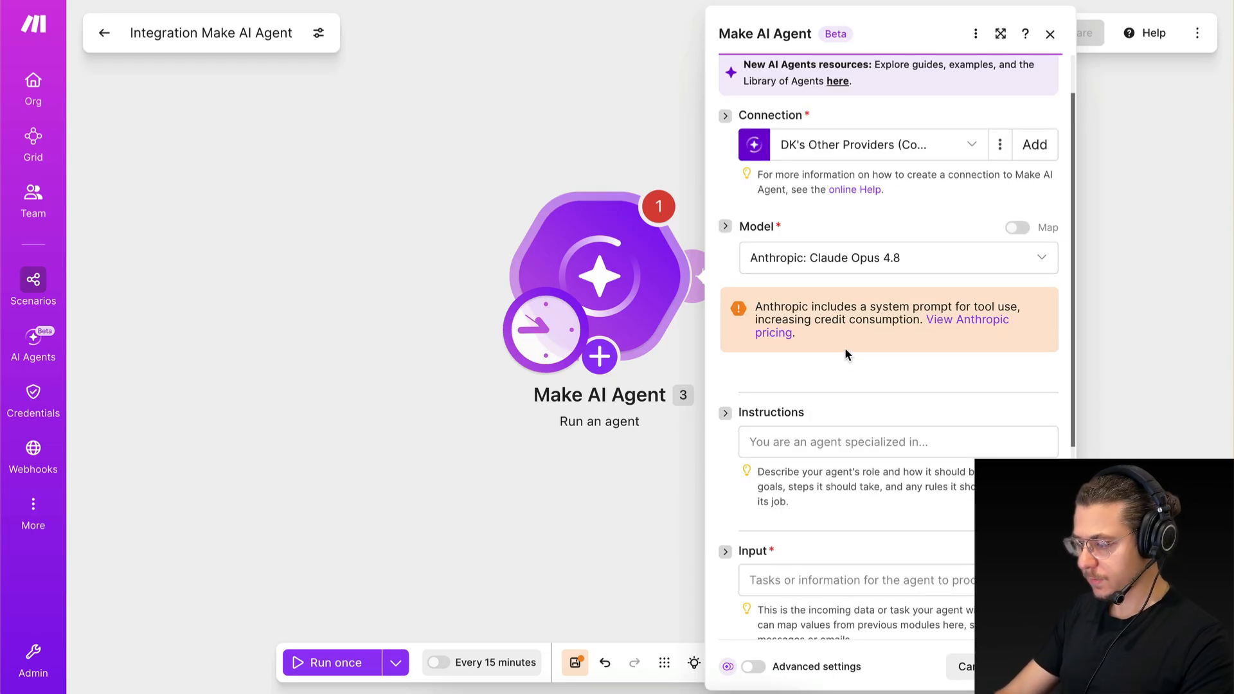
scroll(844, 348, "up", 1)
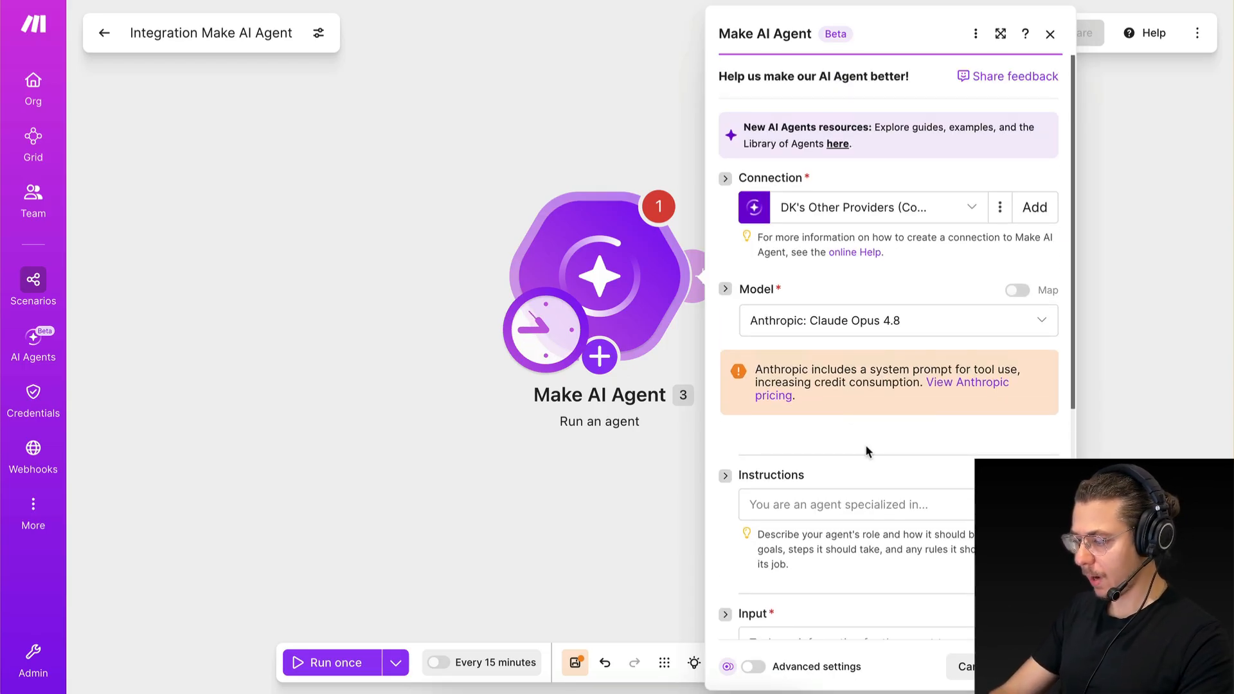
scroll(866, 446, "down", 3)
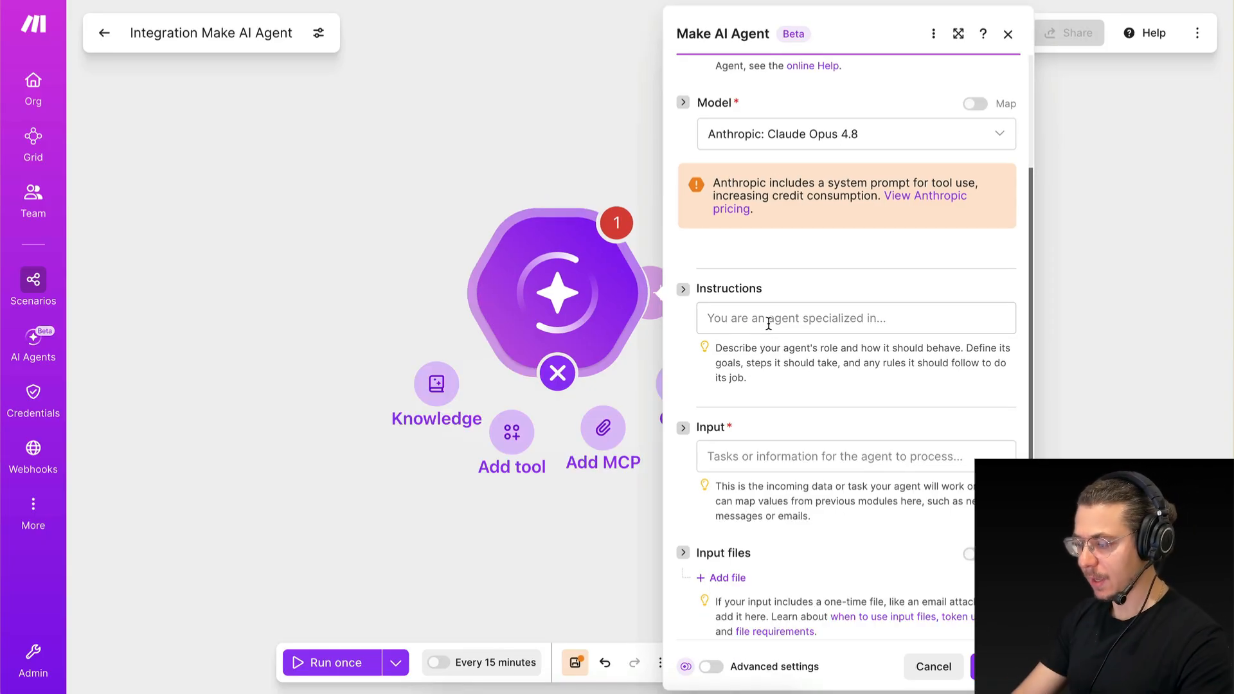
Paste the prepared market researcher prompt, beginning "I want you to be my market researcher", as the agent's instructions.
left_click(768, 323)
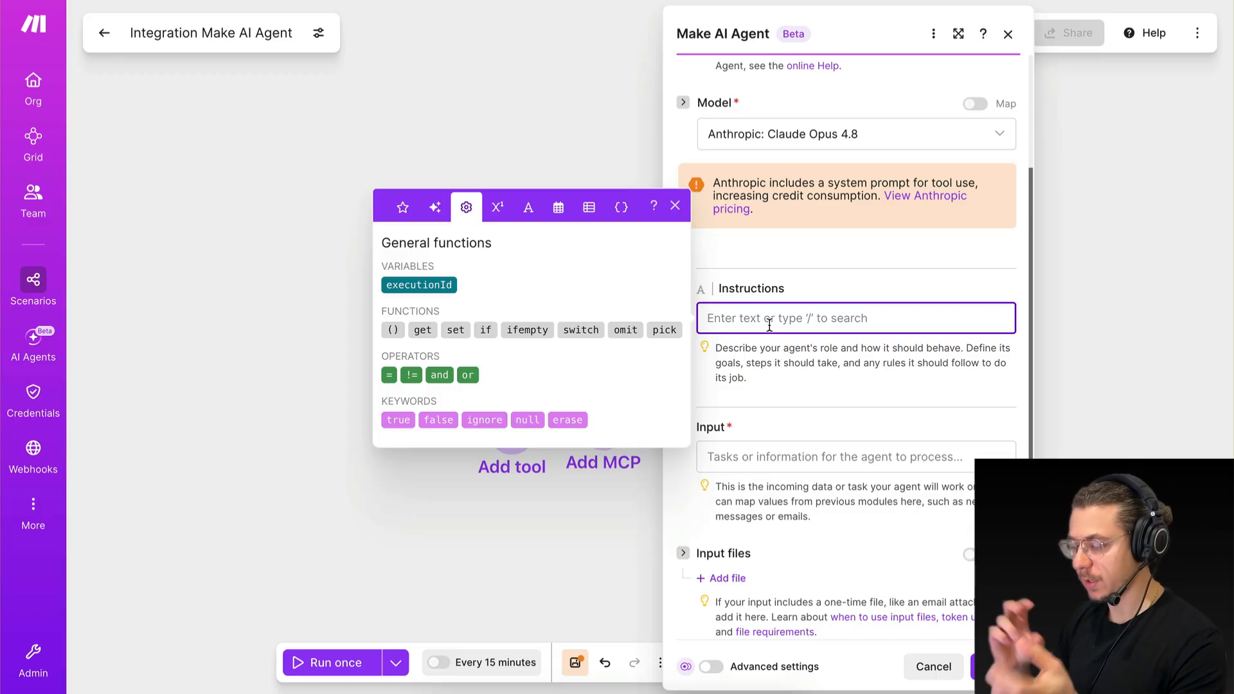
left_click(778, 299)
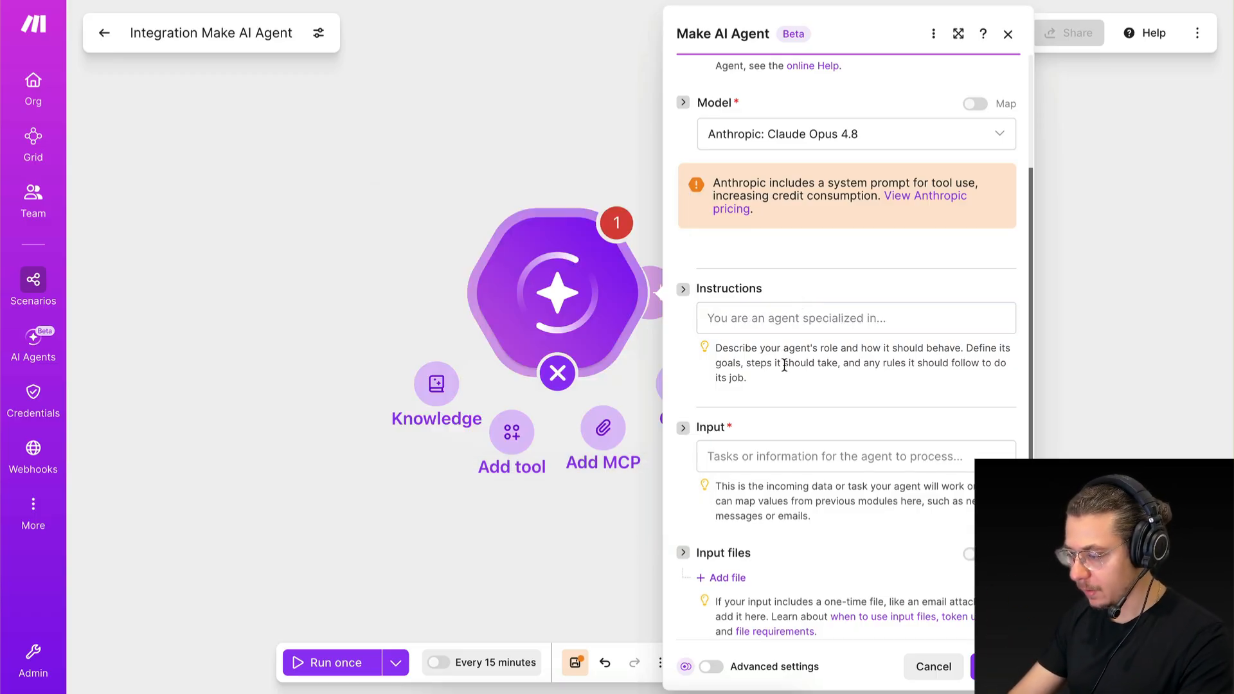
left_click(776, 319)
type("I want you to be my market researcher. I will give you instructions on the tasks that I want you to automate and you will use the tools that you have access to in order to complete the task and give me the output I asked for.")
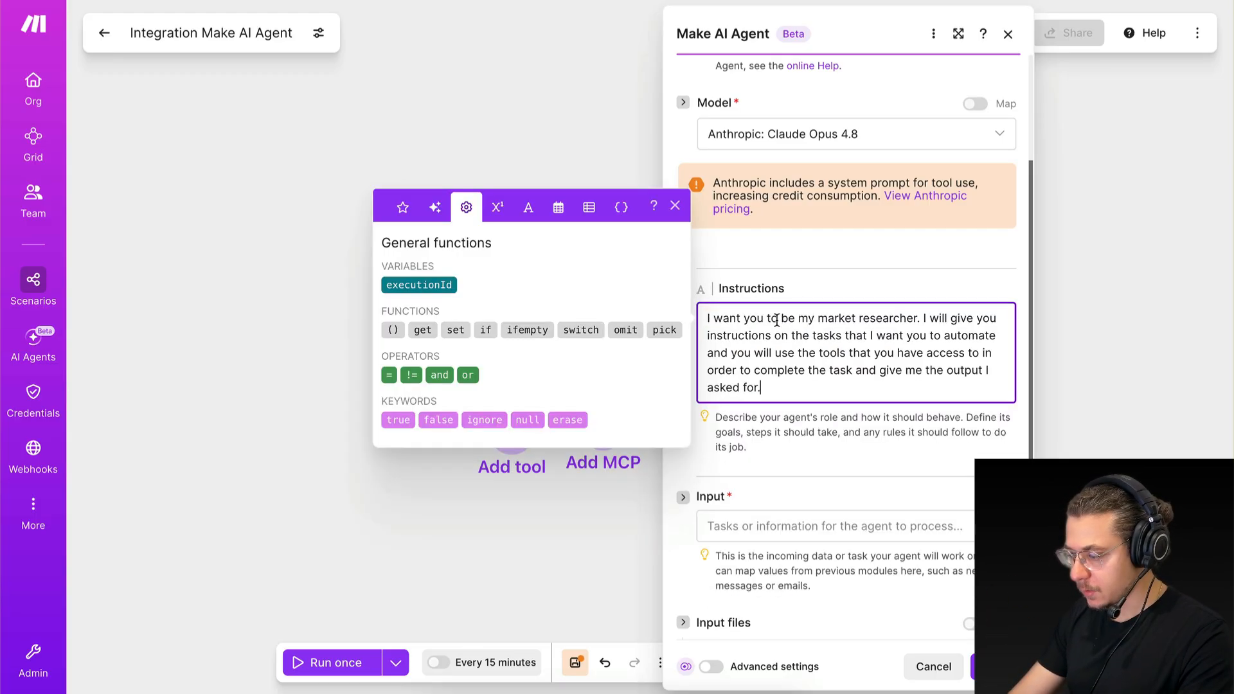
left_click(801, 450)
Review the agent's instructions passage by passage, covering its role, the tasks, the tools it uses and the requested output.
left_click_drag(811, 318, 919, 318)
left_click(917, 319)
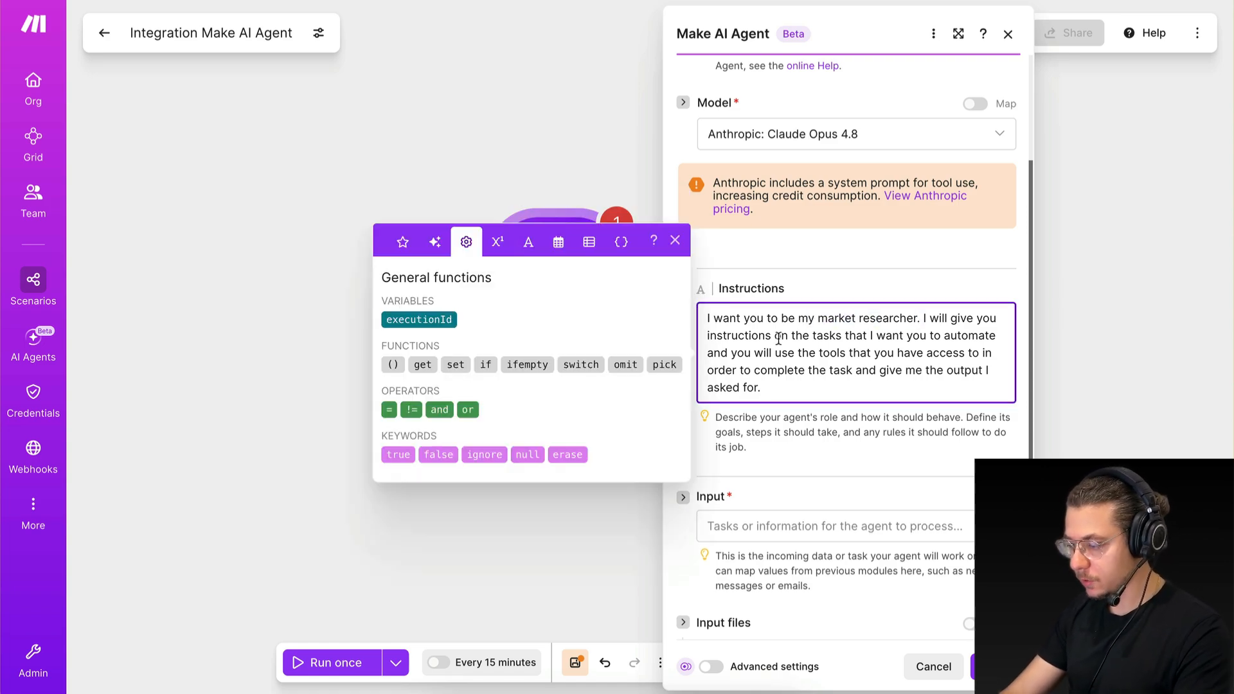
left_click_drag(776, 335, 861, 337)
left_click(859, 337)
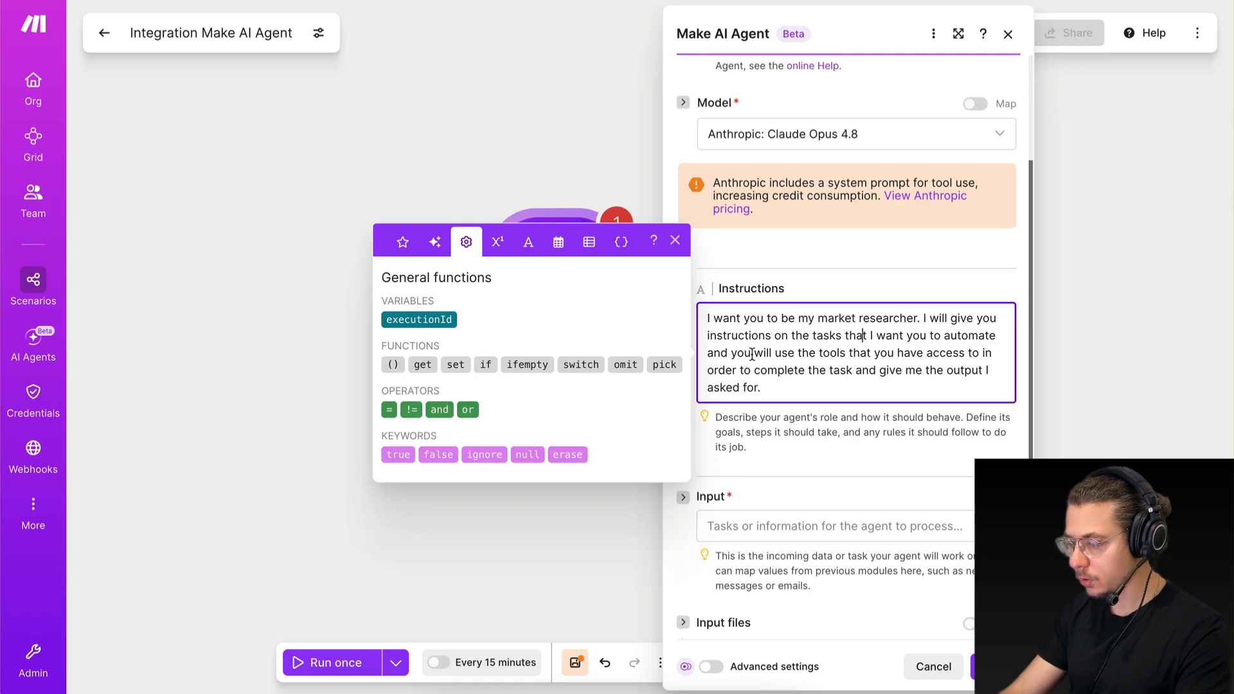
left_click_drag(735, 353, 837, 352)
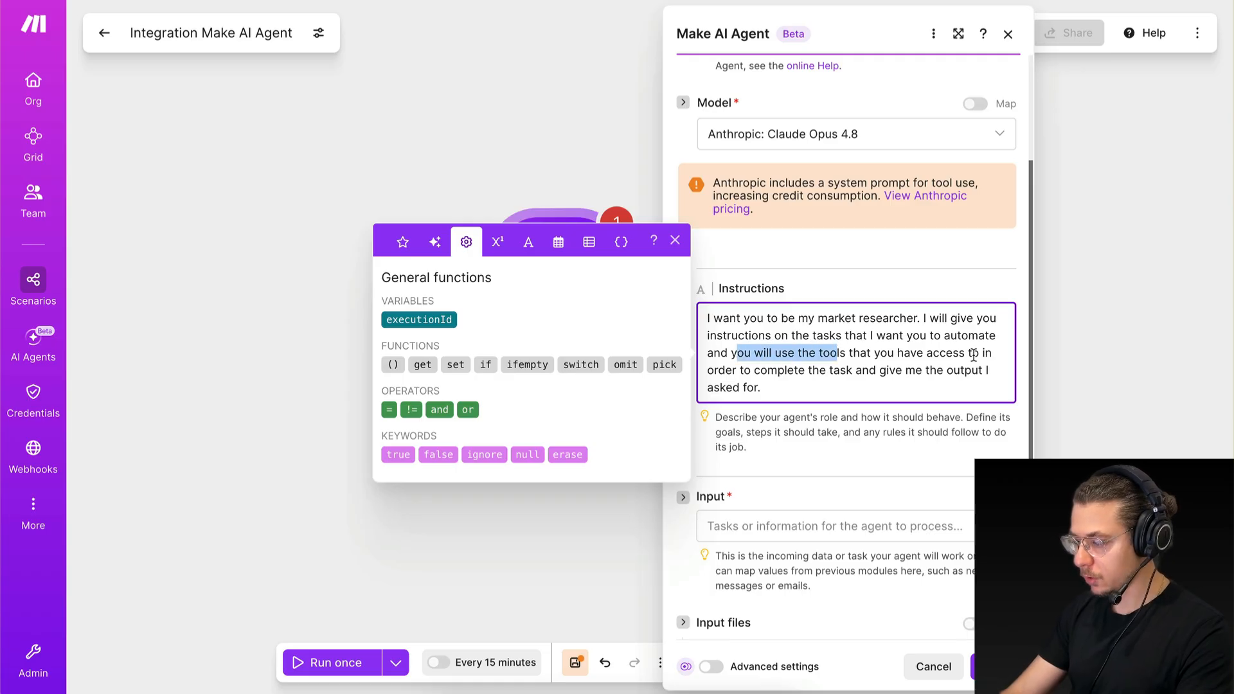
left_click_drag(754, 371, 863, 372)
left_click(863, 371)
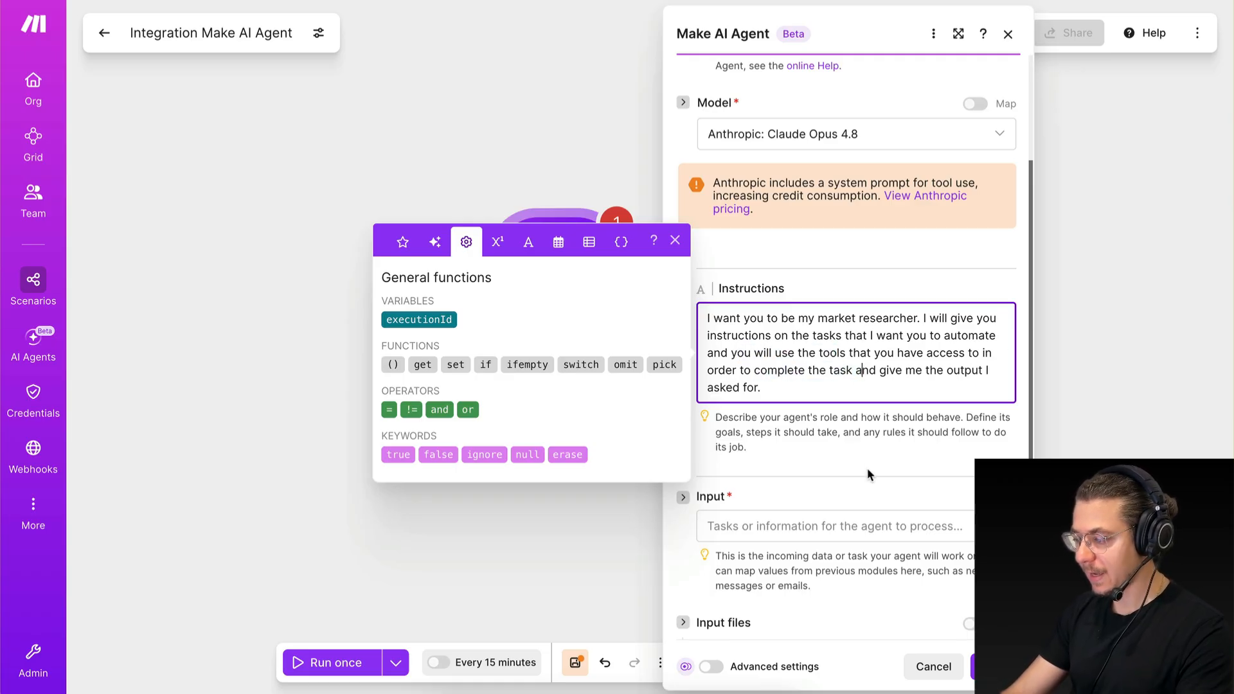
left_click(876, 429)
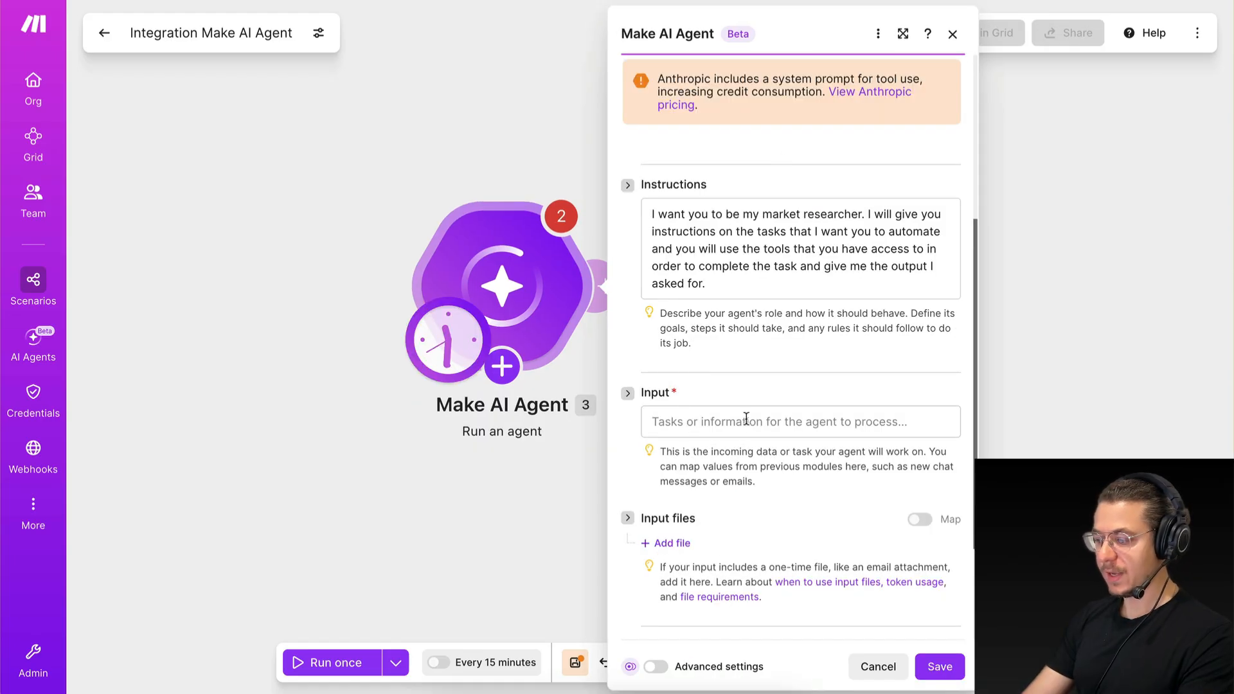
Enter "Perform market research on the topic of AI Agents" as the agent's input.
left_click(746, 418)
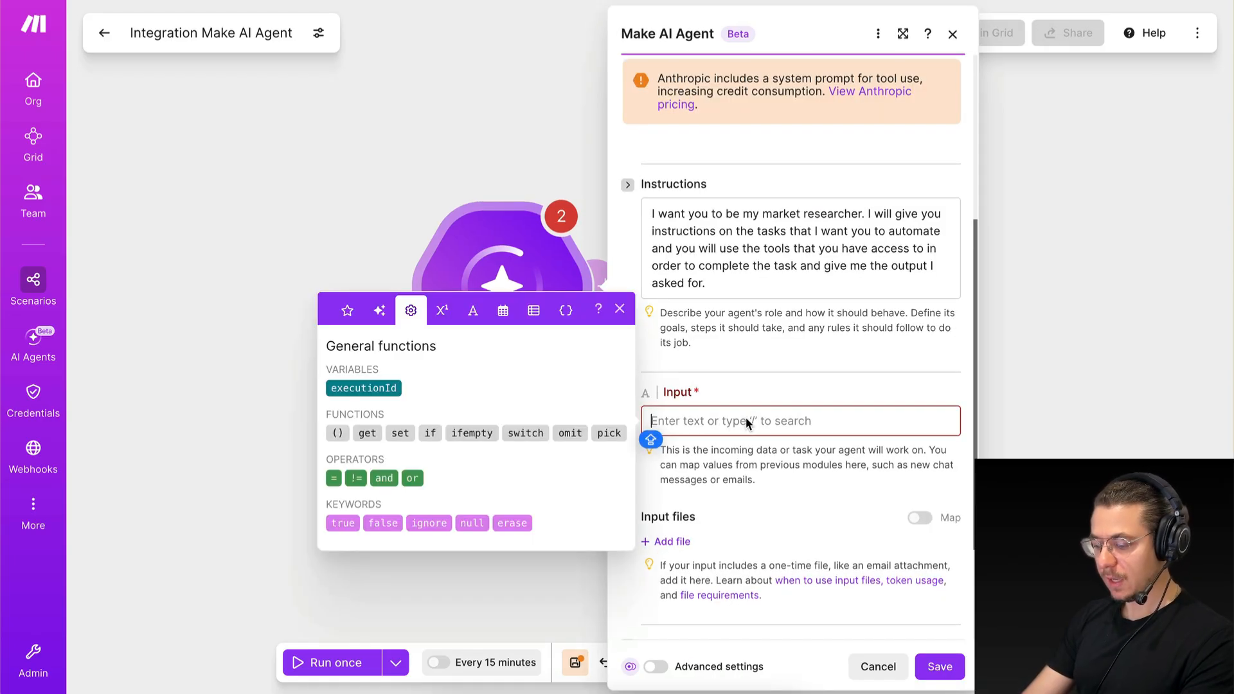
type("P")
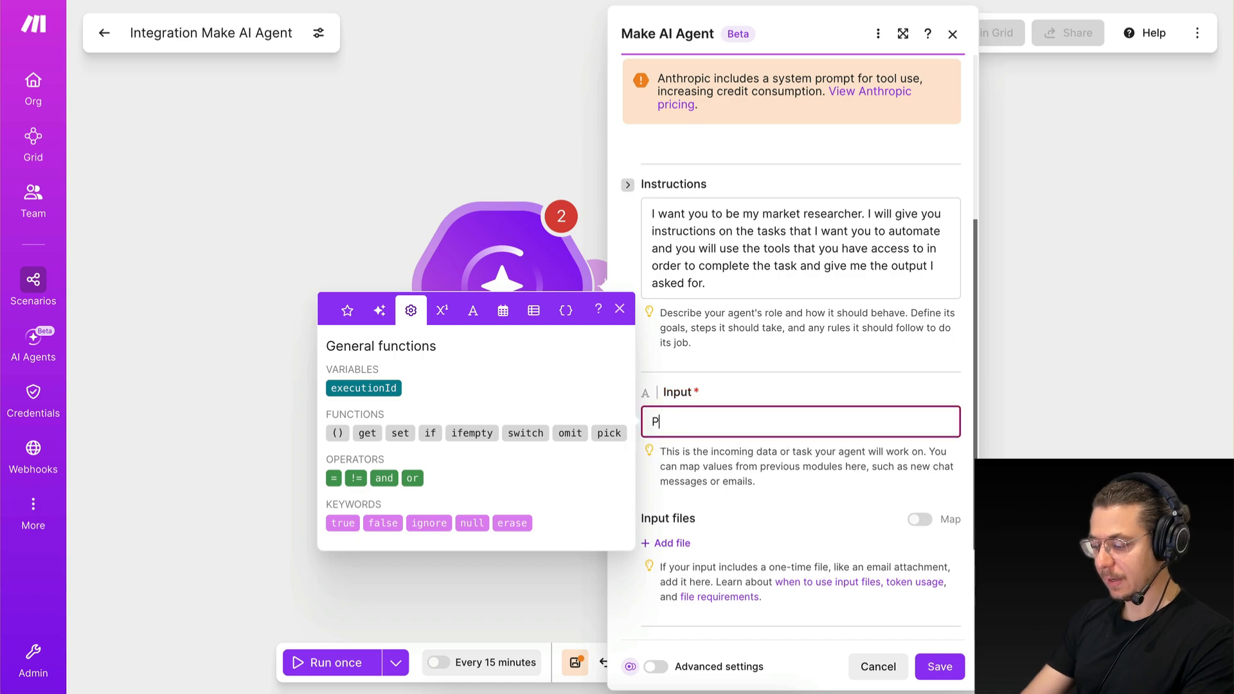
type("erform ma")
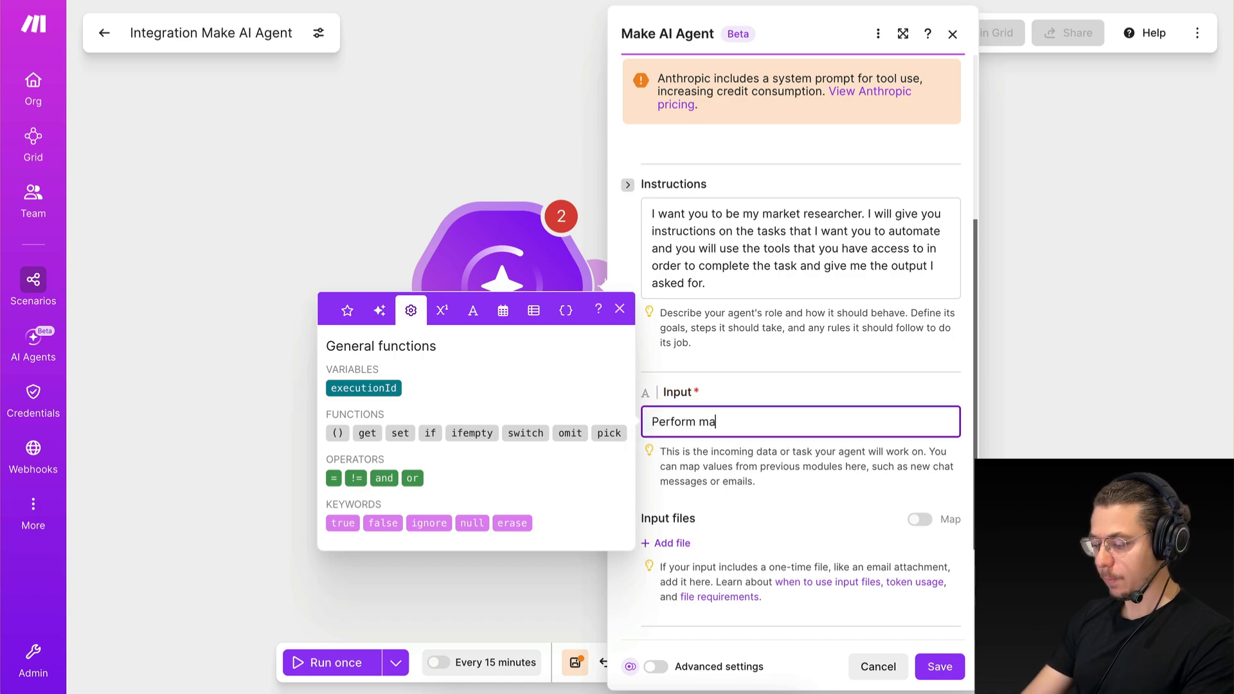
type("rket research on ")
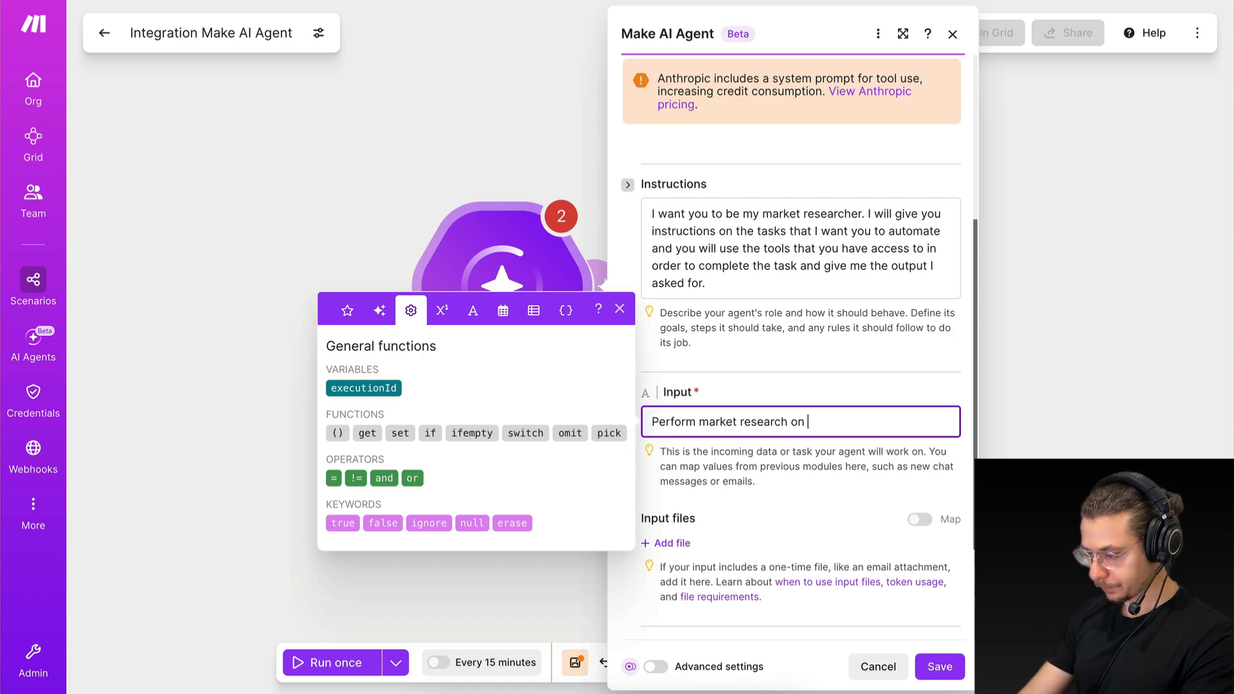
type("the topic of ")
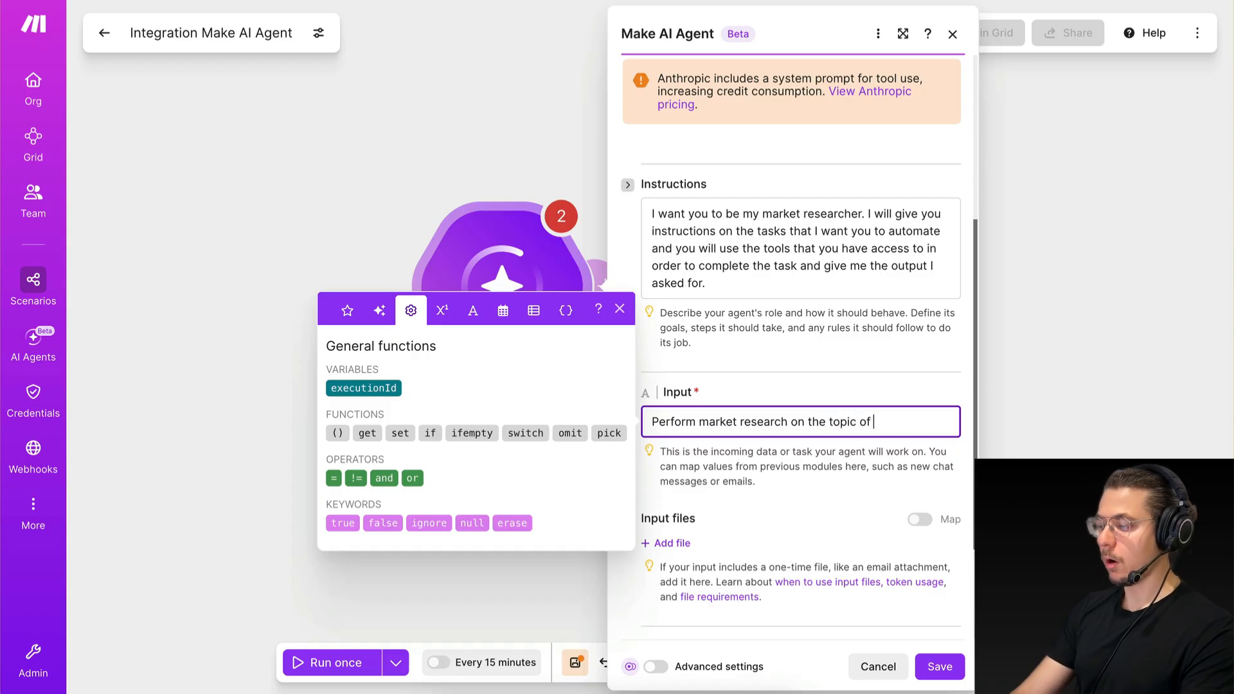
type("AI Agents")
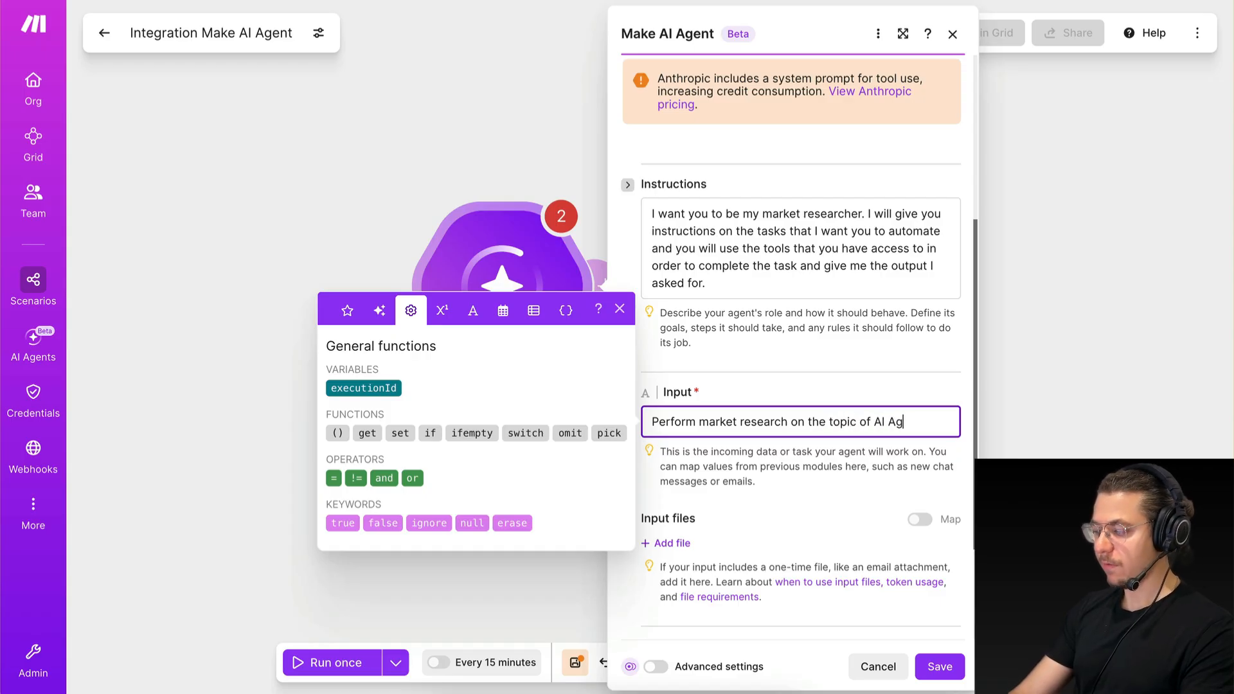
left_click(792, 480)
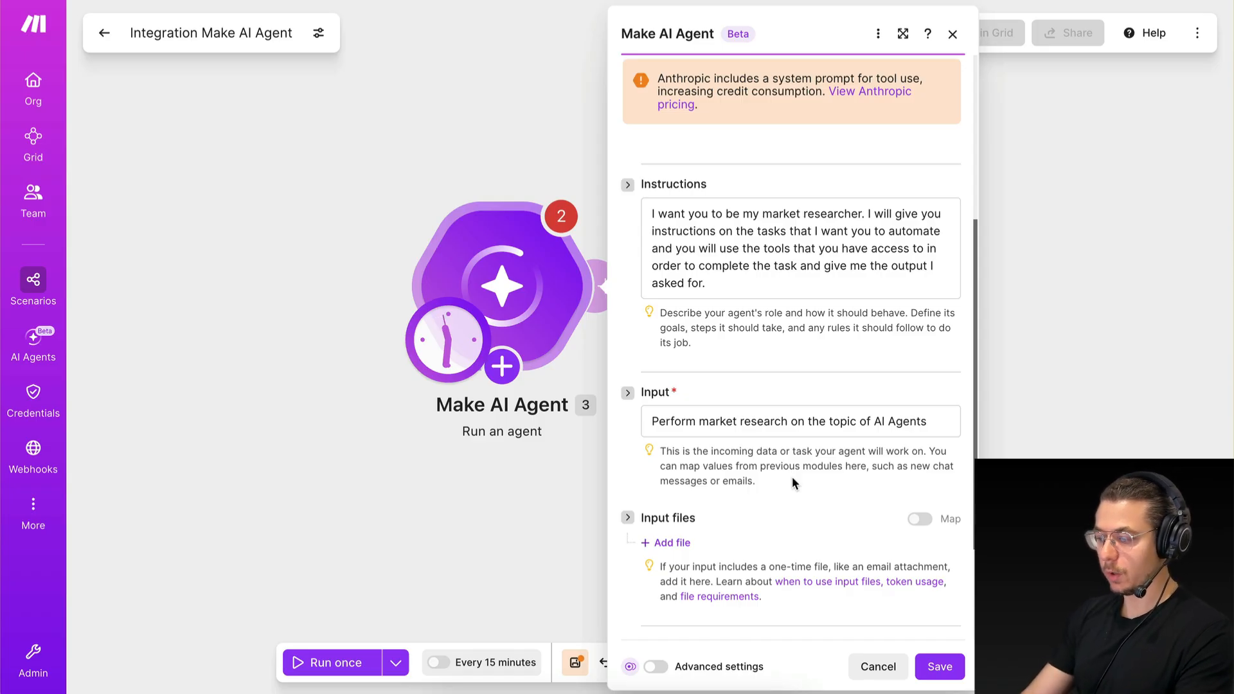
Shorten the agent's input to "Perform research on the topic of AI Agents" and cancel out of the module settings.
left_click(651, 423)
left_click_drag(651, 422, 927, 422)
left_click(900, 490)
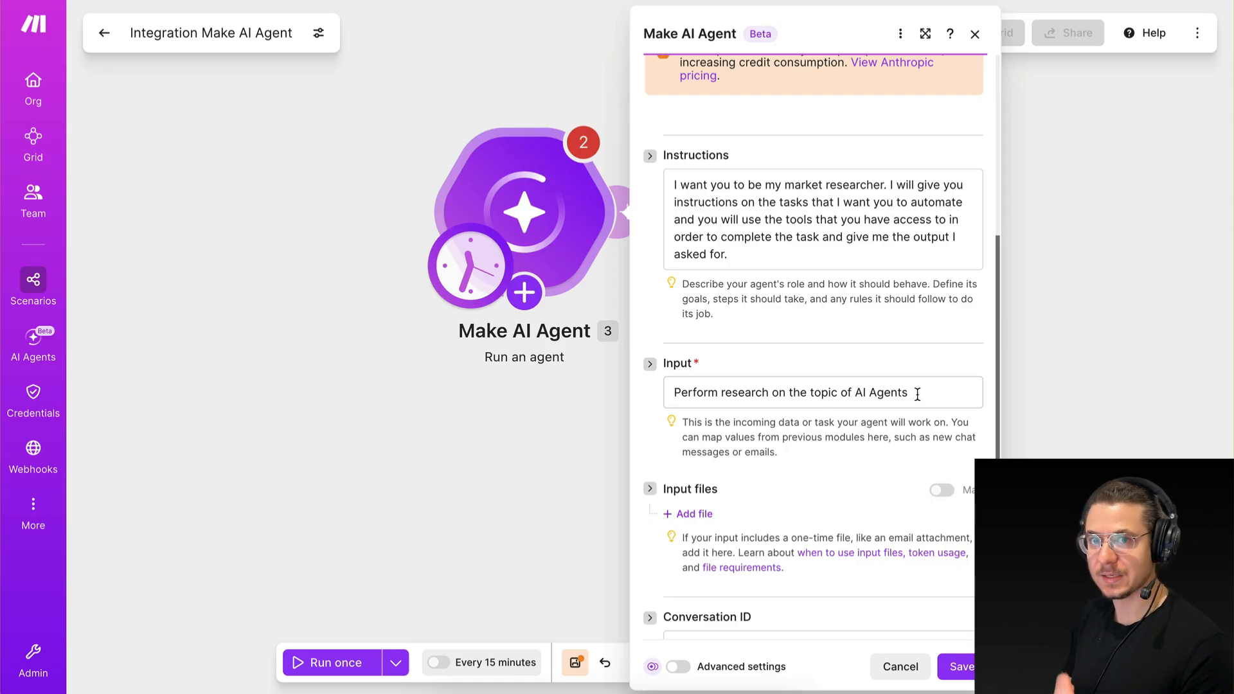
left_click_drag(917, 394, 921, 430)
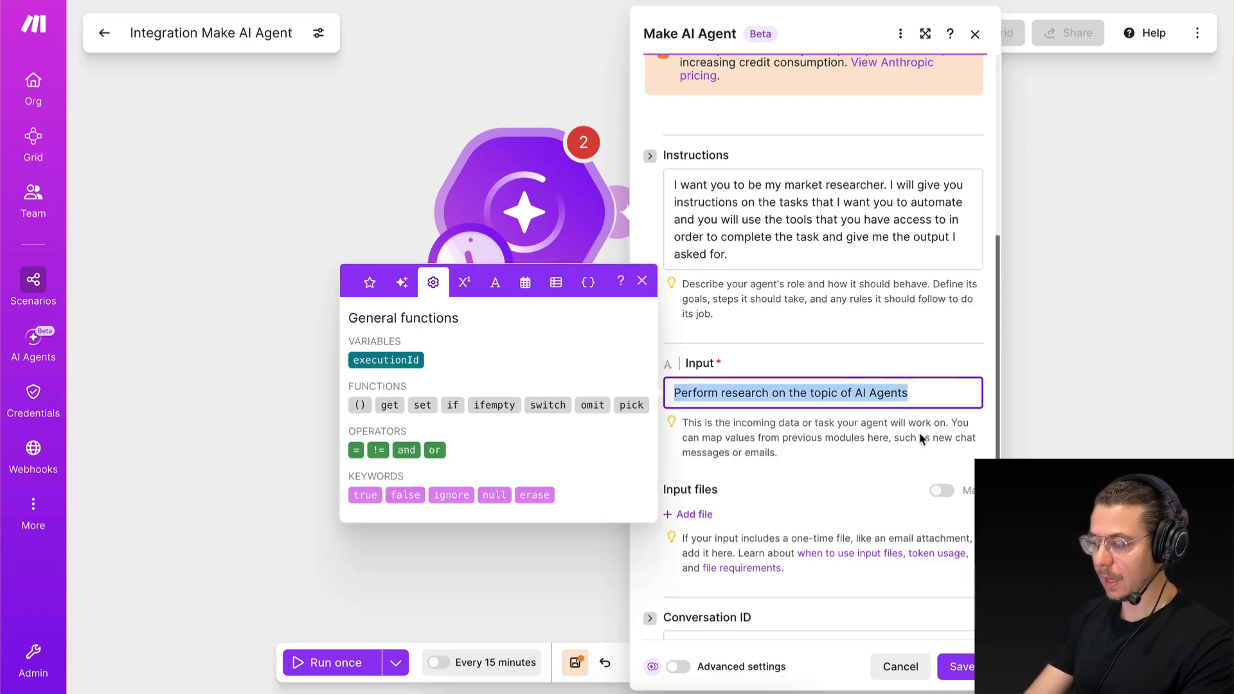
left_click(921, 432)
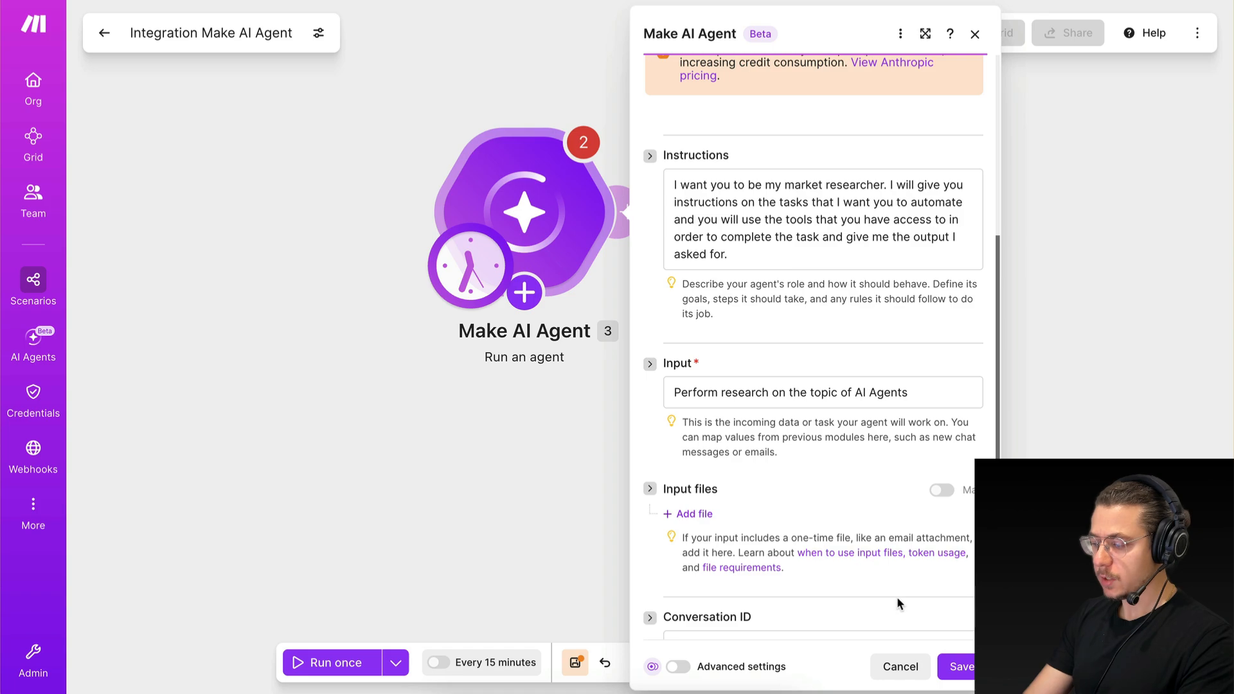
left_click(900, 665)
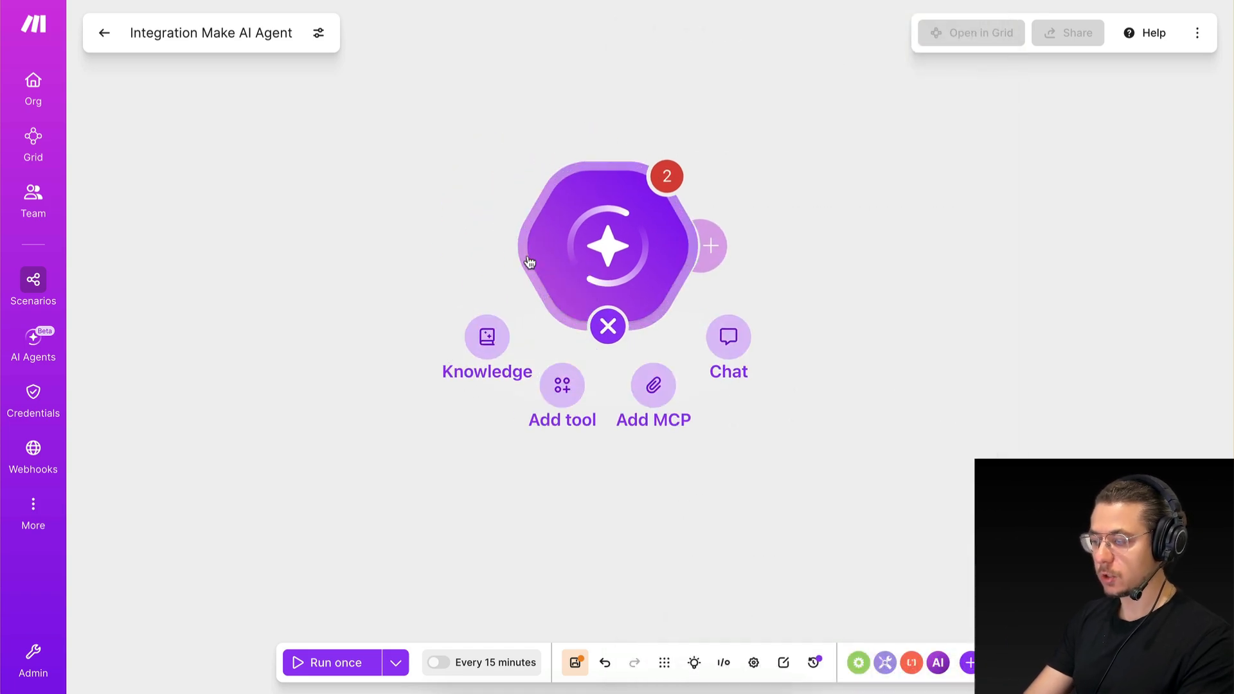
Add a Slack Watch New Events module to the scenario and place it beside the Make AI Agent module.
right_click(301, 231)
left_click(310, 247)
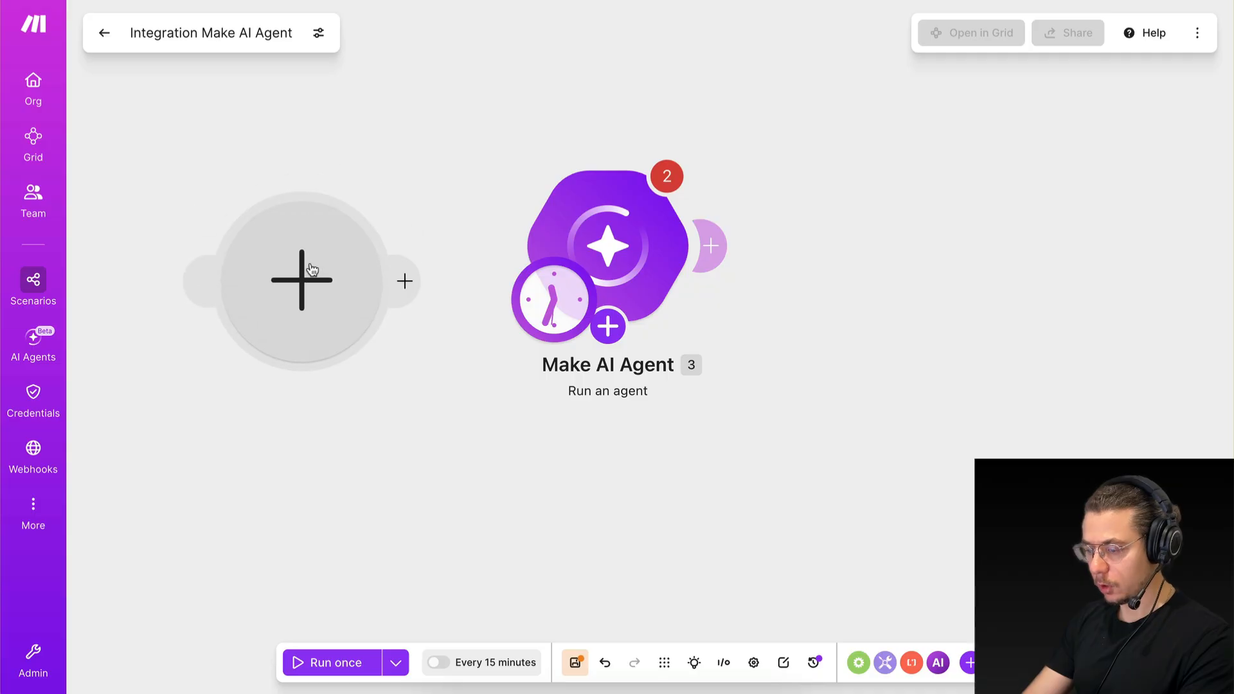
left_click(311, 269)
type("slack")
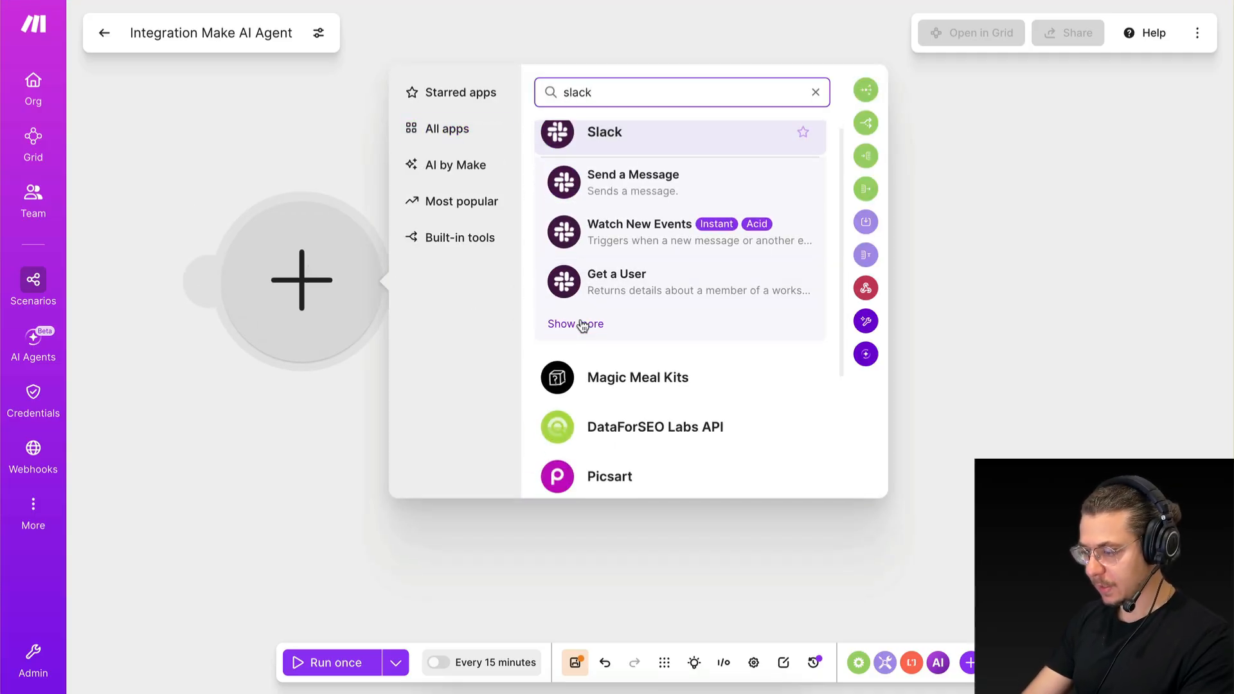
left_click(587, 143)
scroll(636, 450, "down", 2)
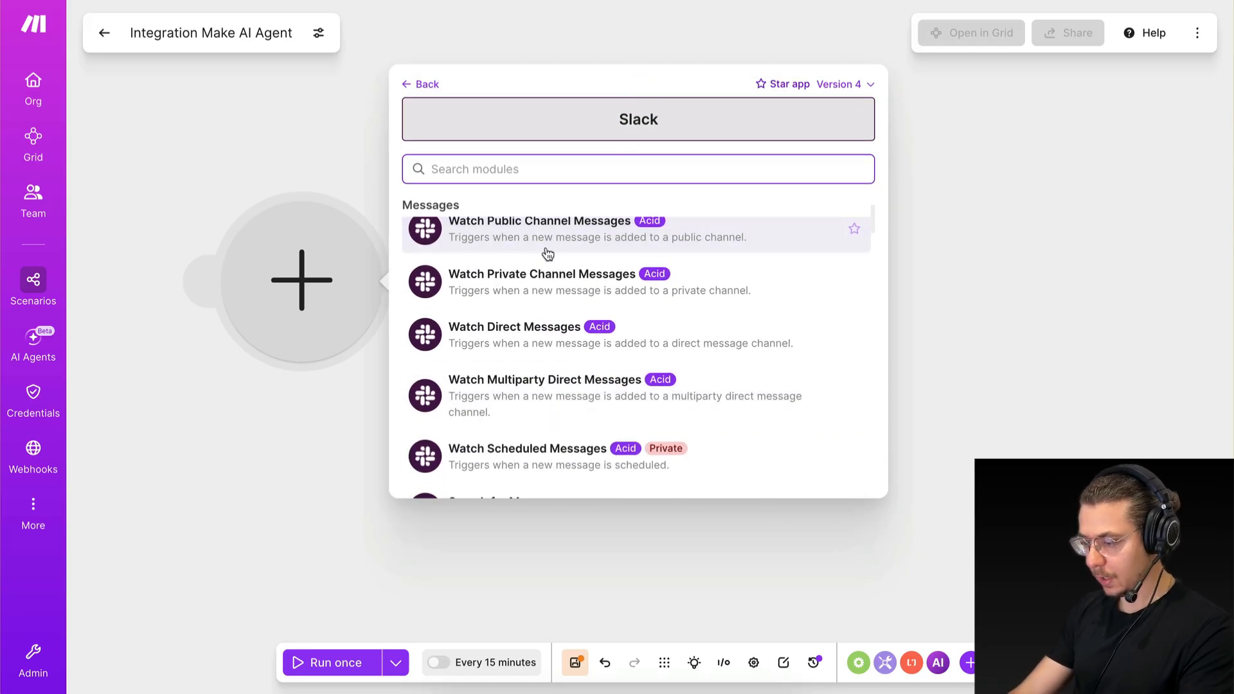
scroll(543, 248, "up", 2)
type("watch")
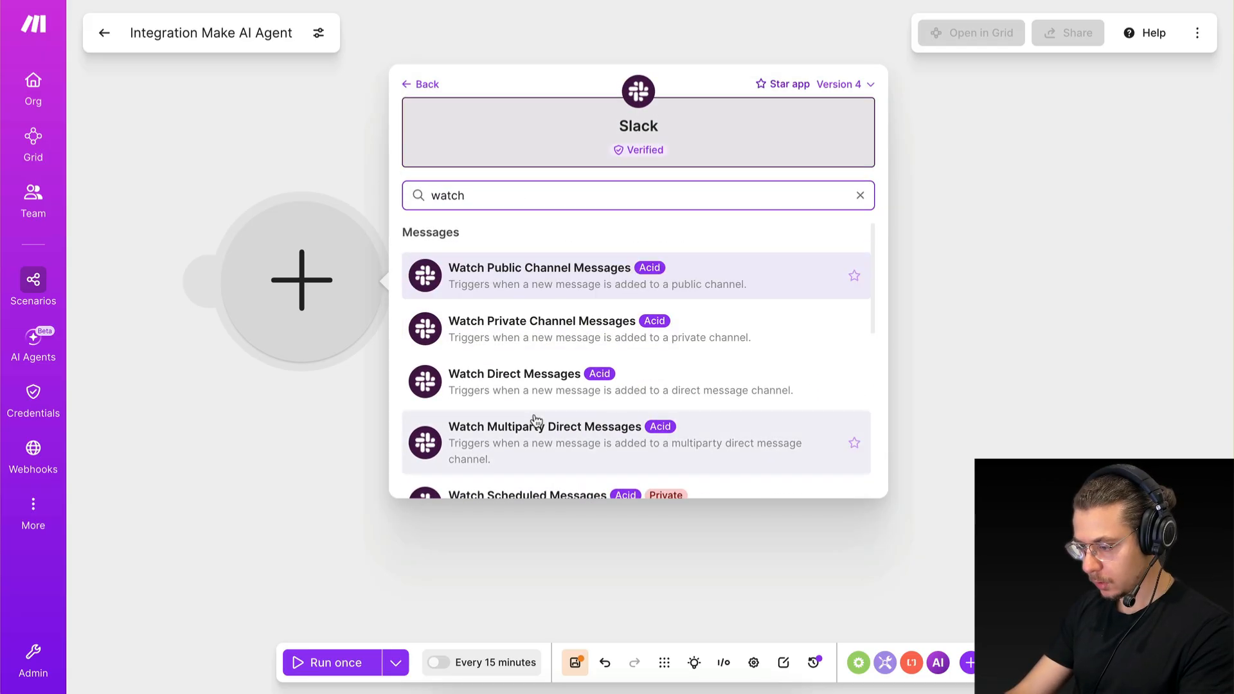
scroll(536, 422, "down", 3)
scroll(535, 422, "down", 3)
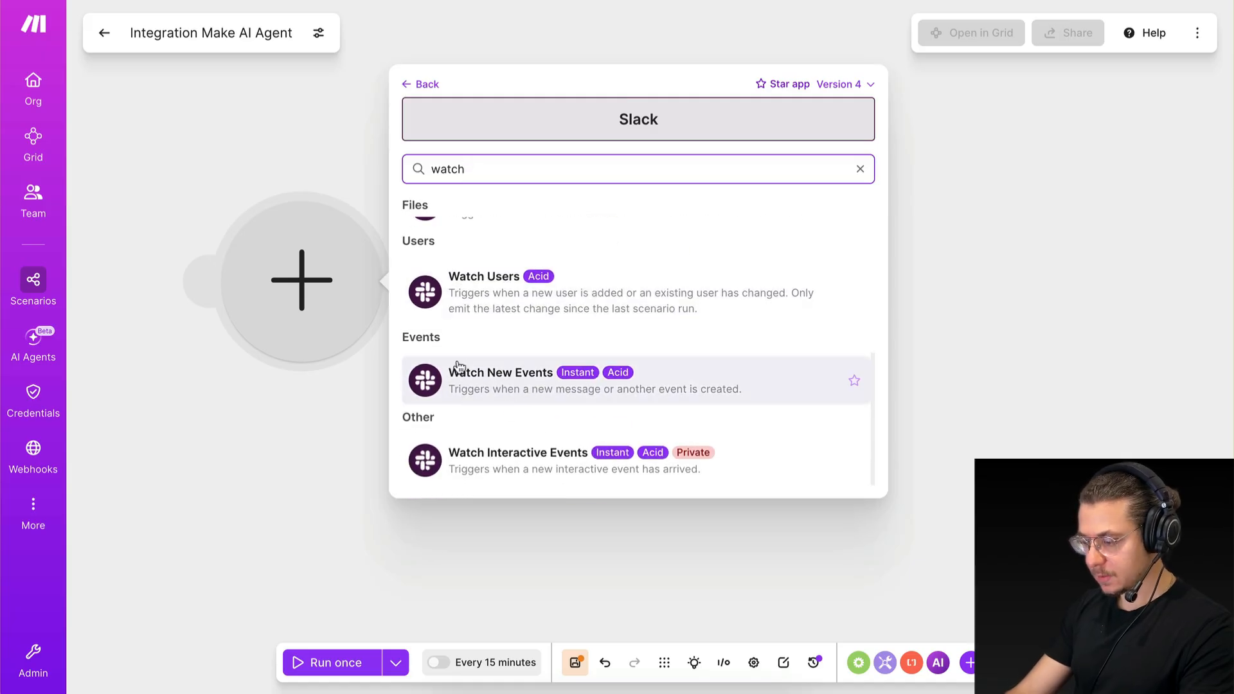
left_click(507, 375)
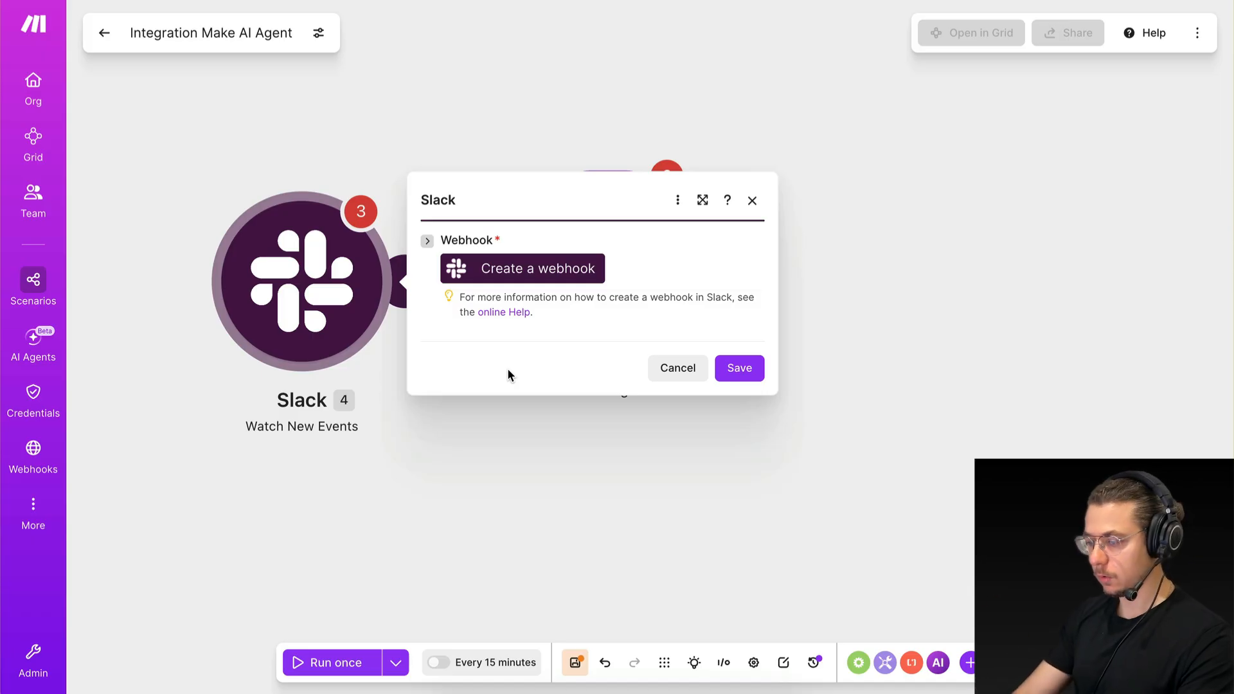
left_click_drag(347, 294, 300, 264)
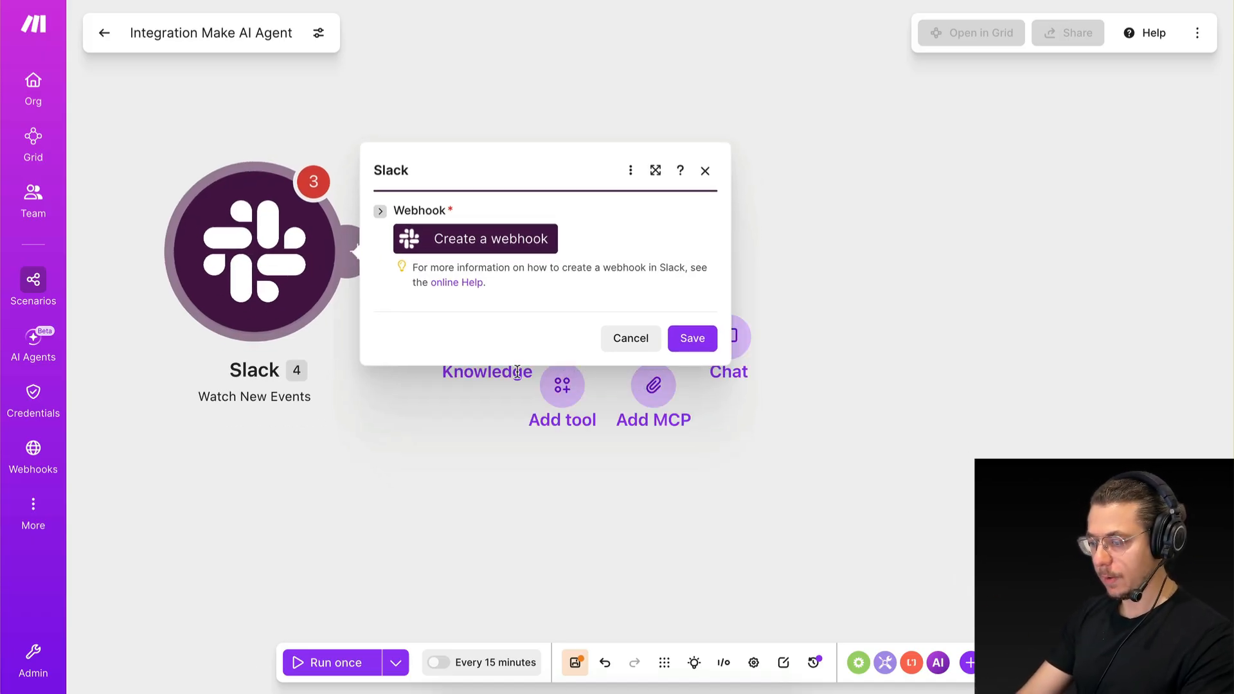
Start a new webhook for the Slack module with event type New private channel message and the existing Slack user connection.
left_click(471, 243)
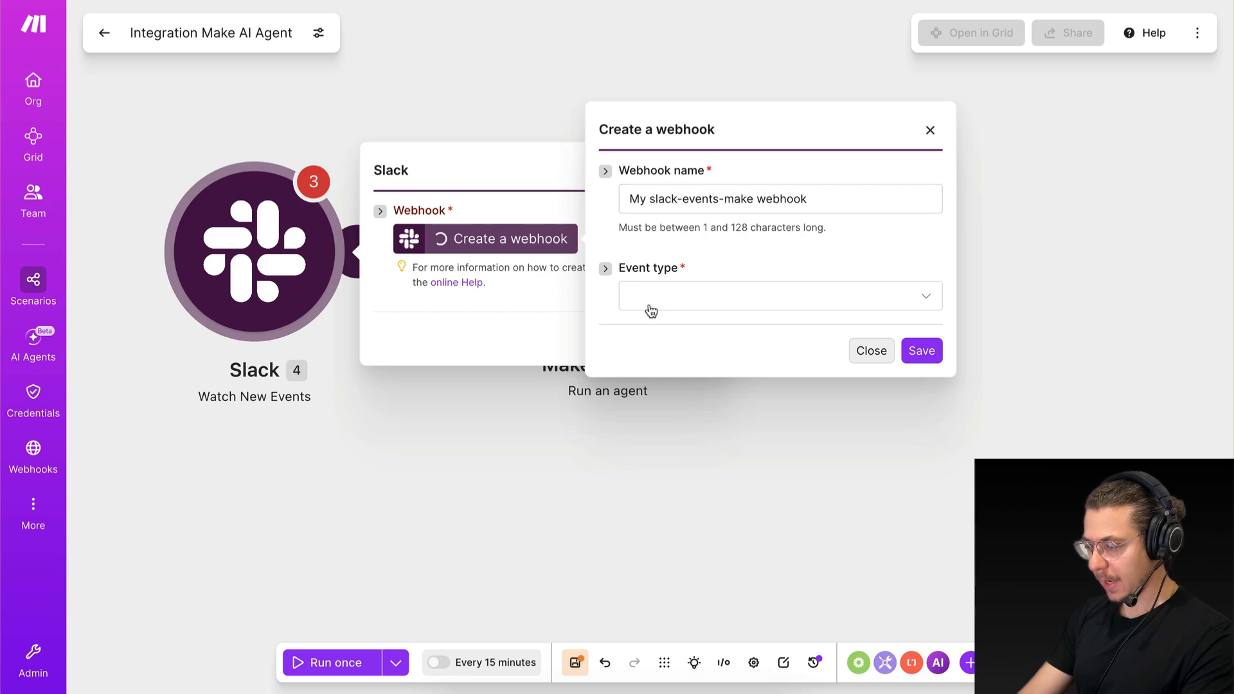
left_click(651, 307)
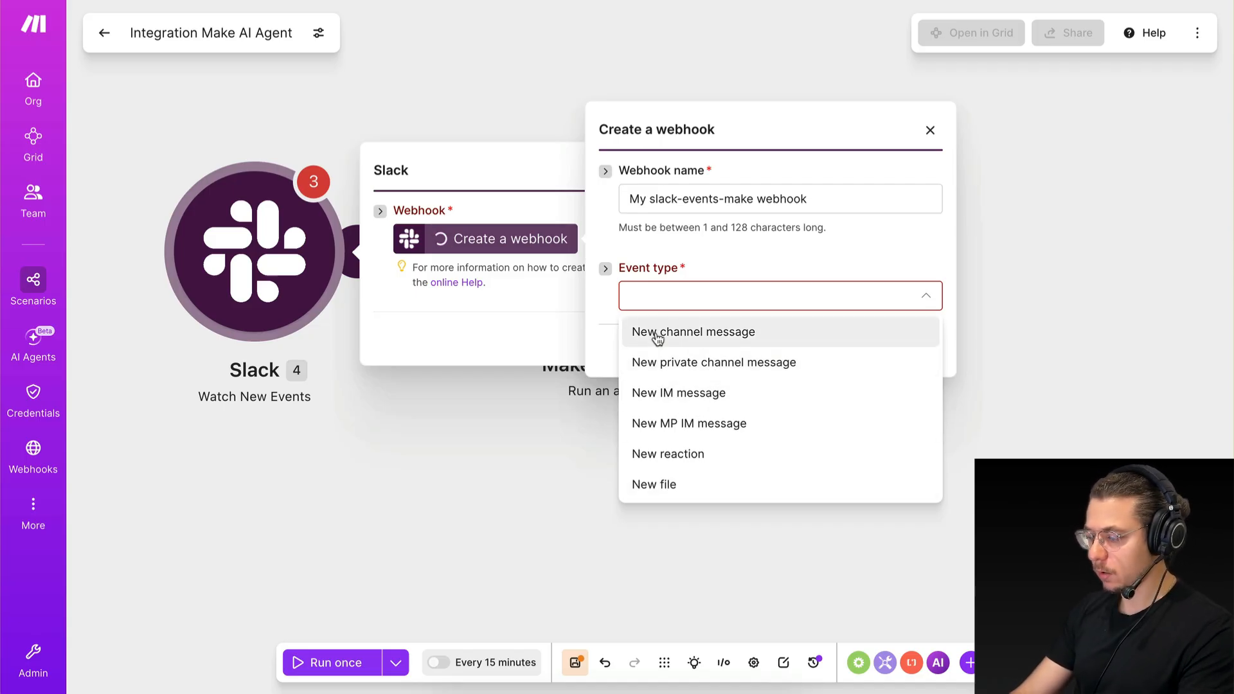
left_click(702, 364)
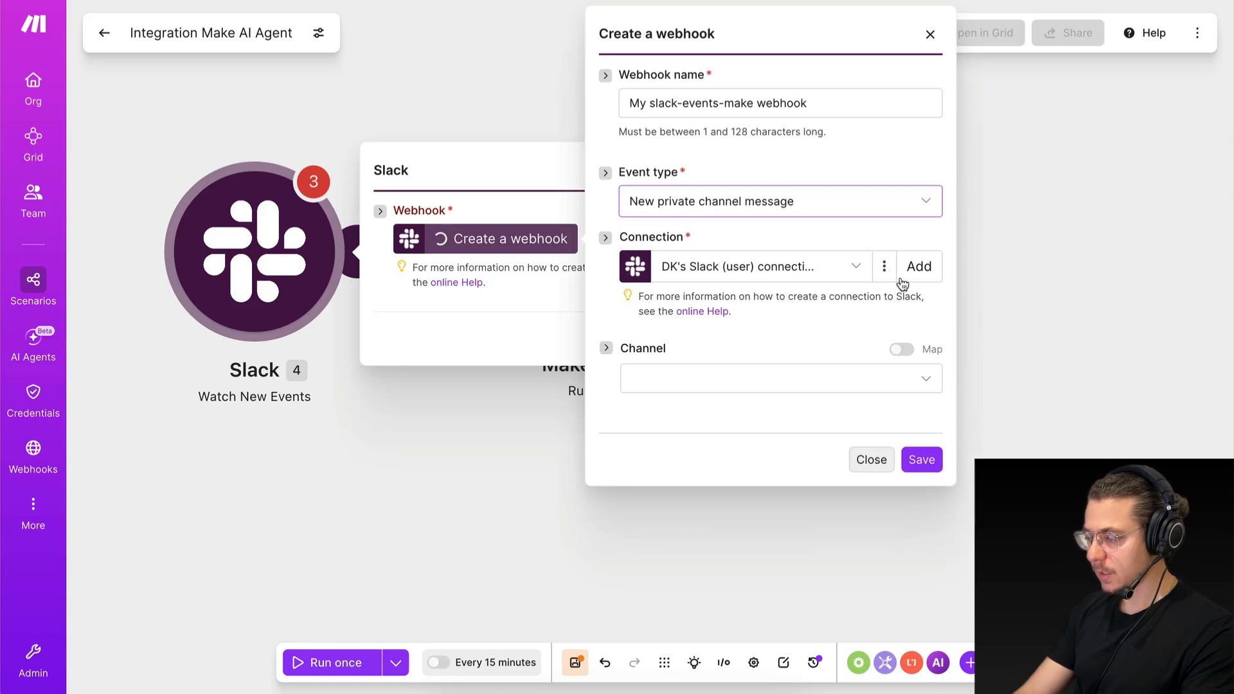
left_click(911, 272)
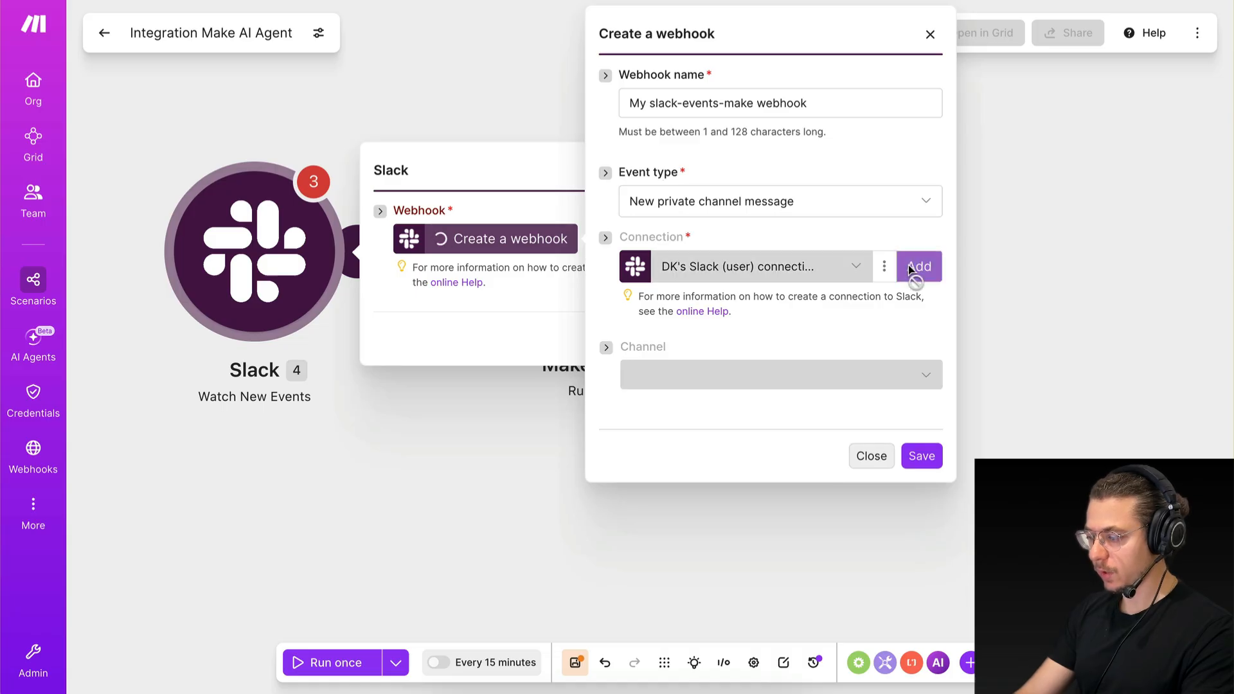
left_click(854, 386)
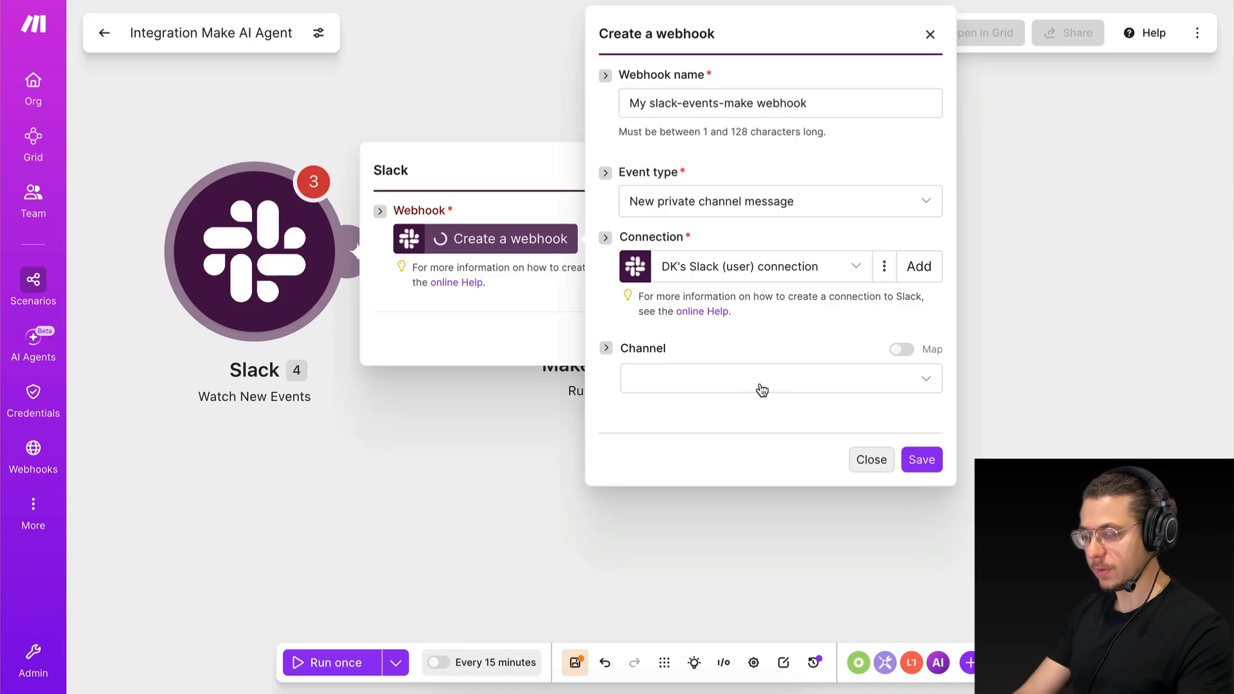
Switch to Slack and look at the market-research-agent channel's details.
key("ctrl+Right")
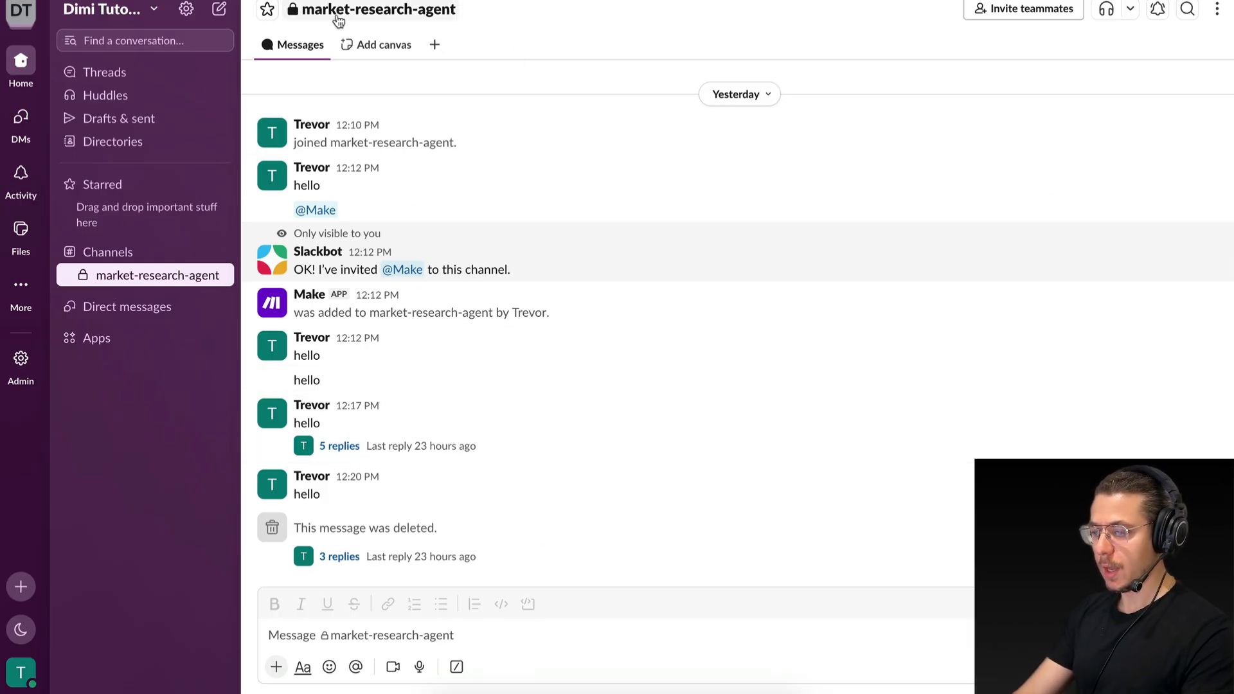
left_click(447, 14)
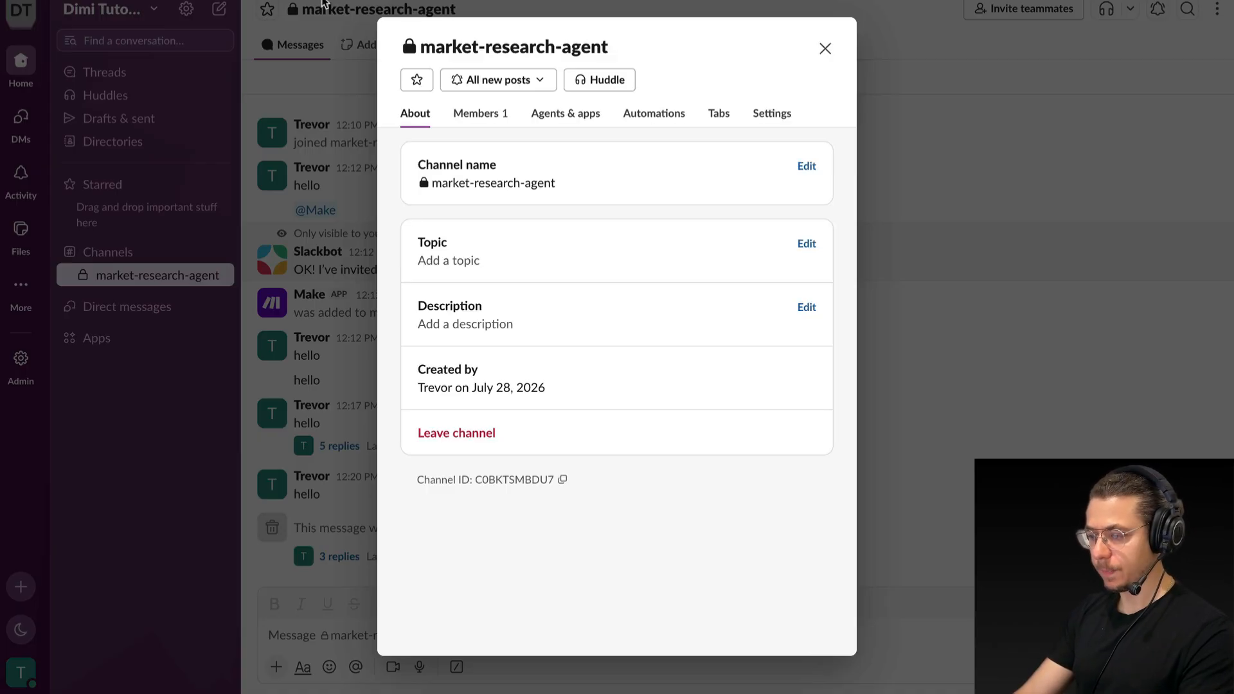
left_click(321, 26)
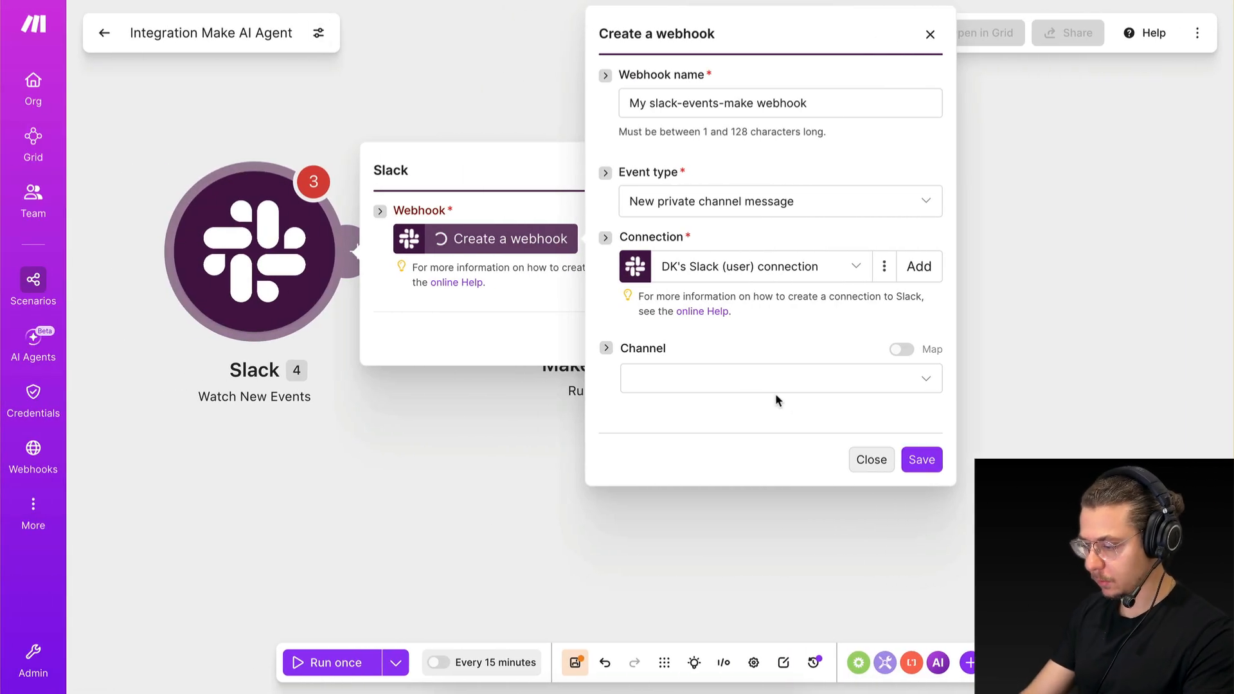
Back in Make, choose the market-research-agent private channel for the webhook and save both the webhook and the Slack module.
left_click(717, 386)
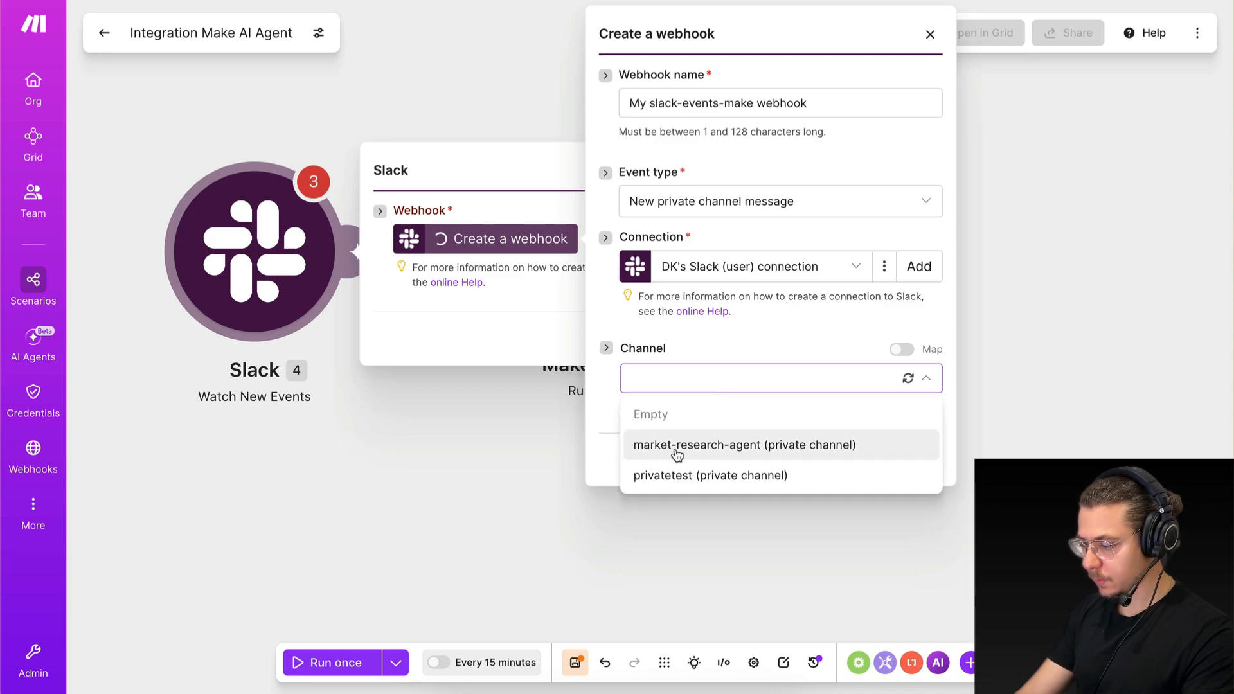
left_click(655, 445)
left_click(921, 458)
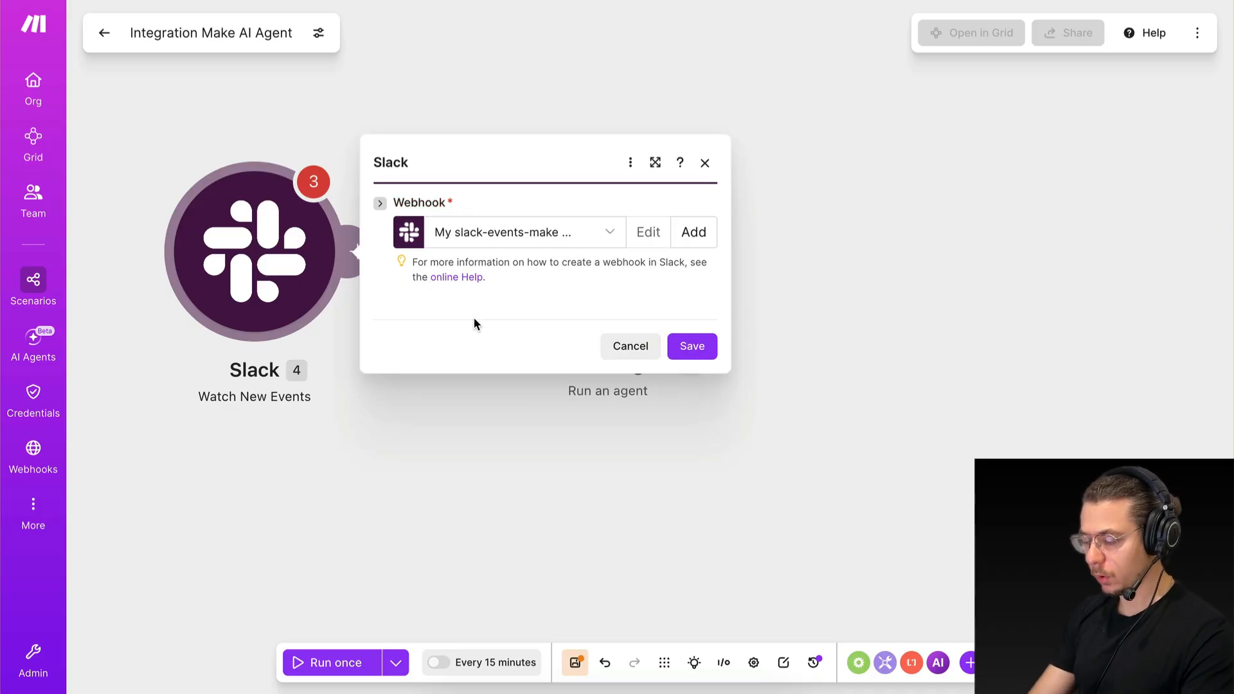
left_click(693, 348)
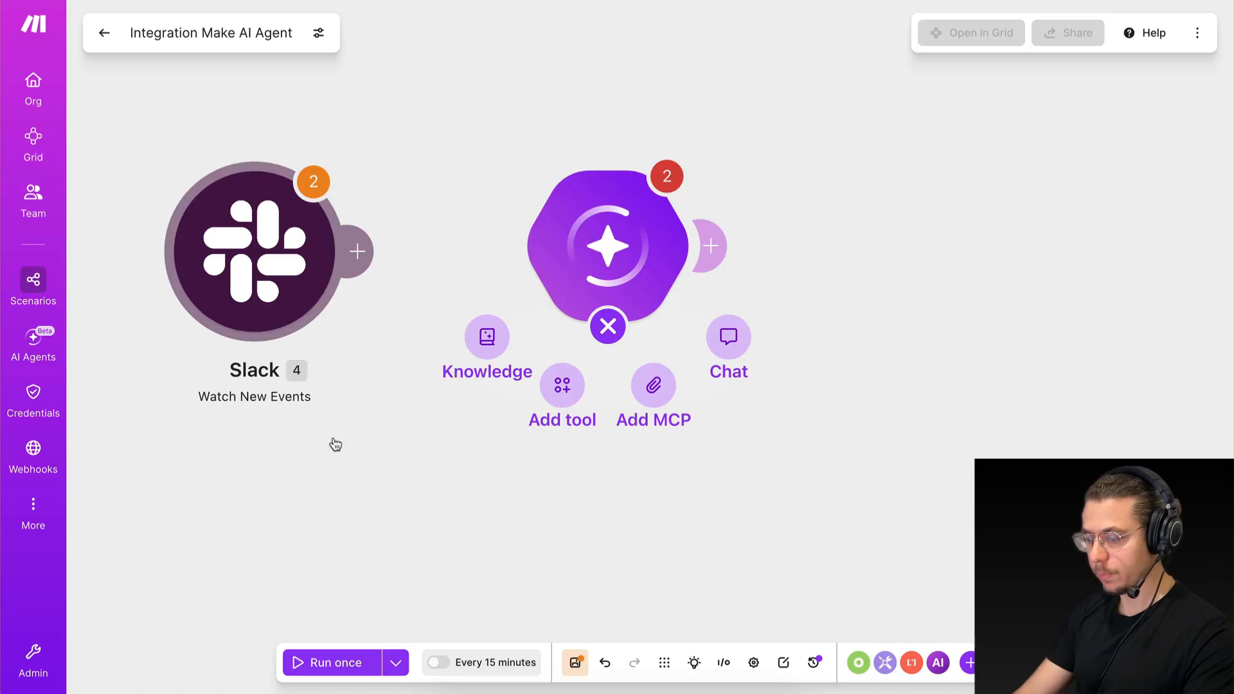
Make the Slack module the scenario's trigger and connect it to the Make AI Agent module.
left_click(365, 254)
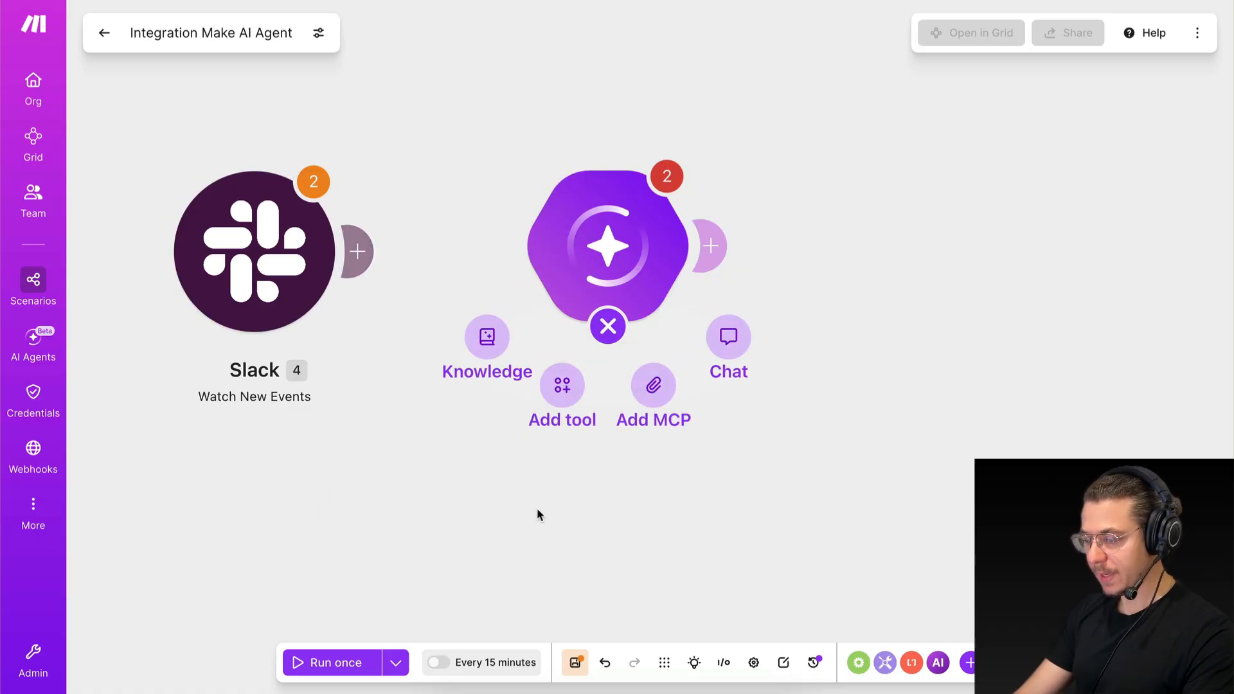
left_click_drag(489, 315, 205, 309)
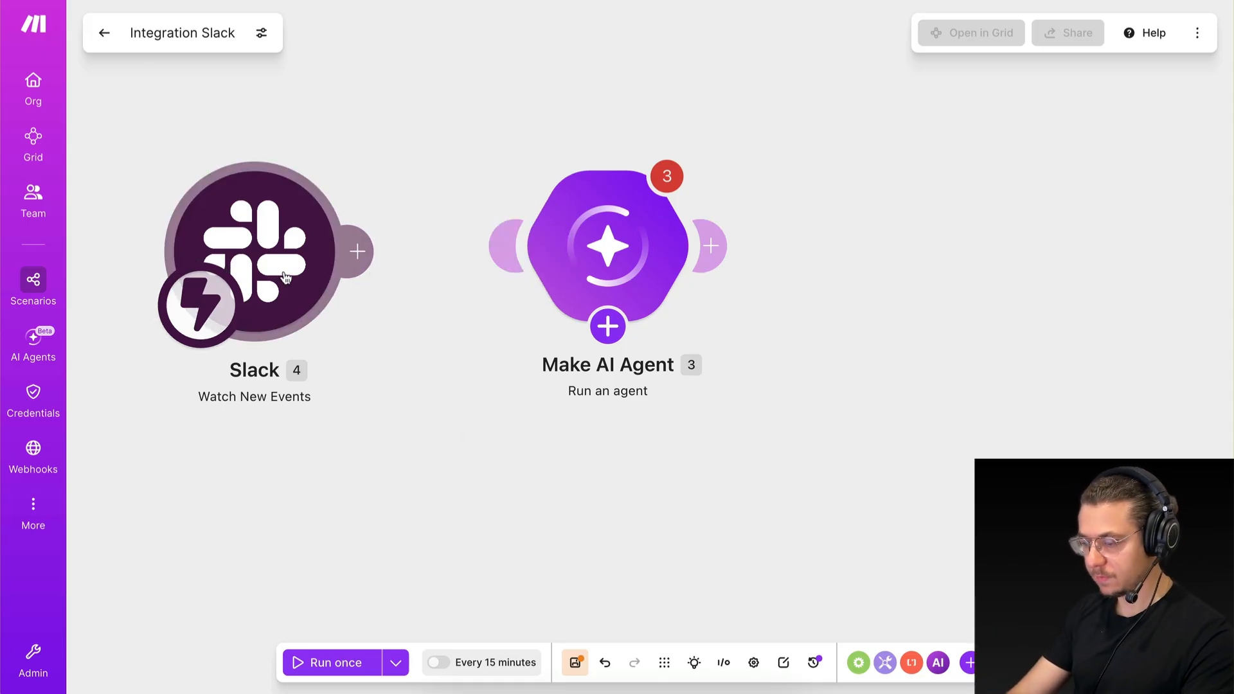
left_click_drag(285, 277, 283, 269)
left_click_drag(356, 242, 511, 245)
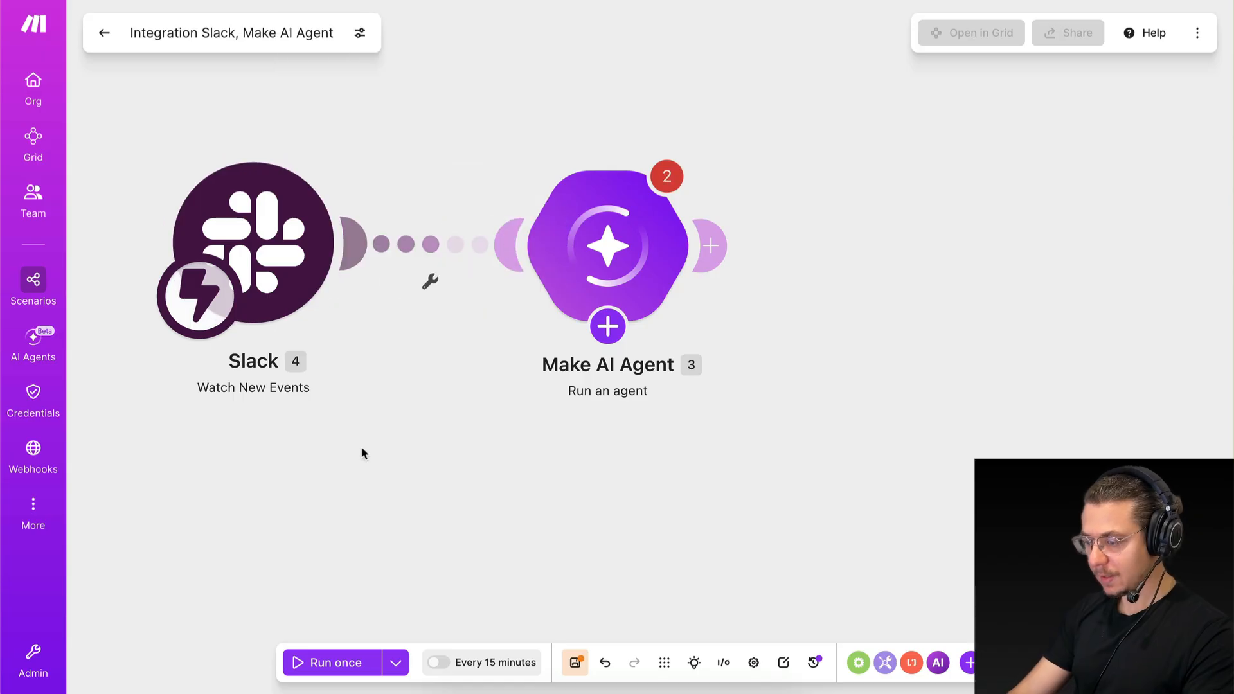
Save the scenario anyway, leaving the agent's connection and input empty.
left_click(607, 326)
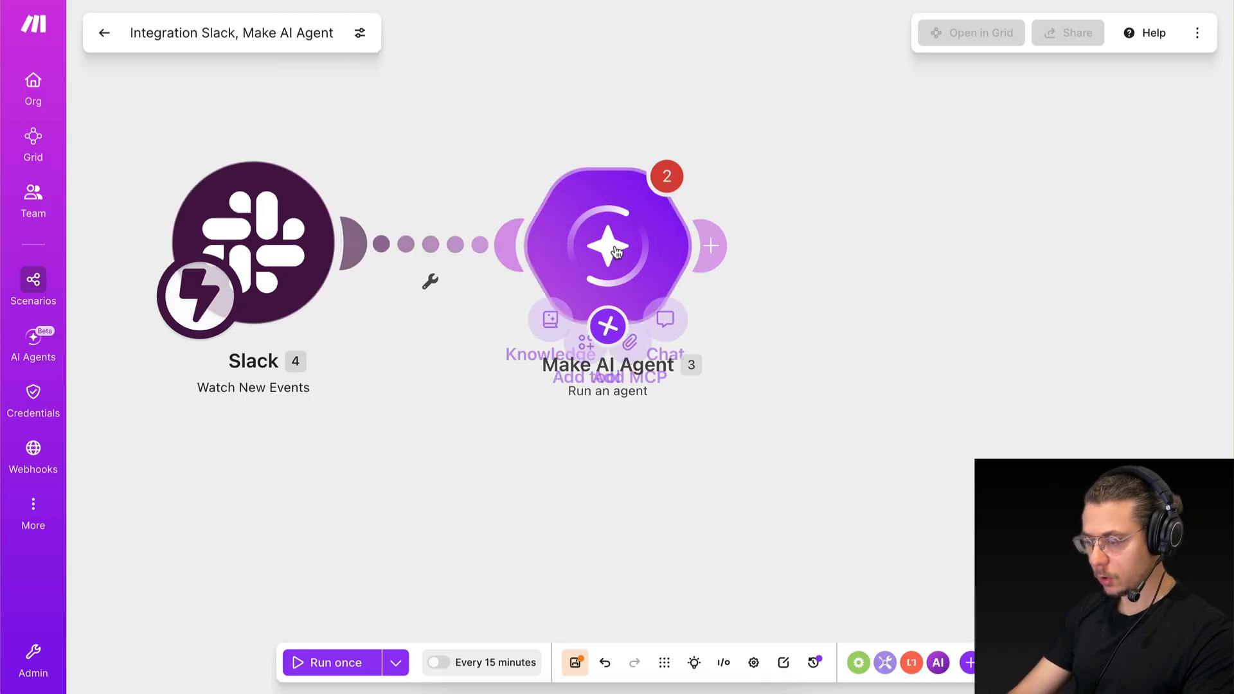
left_click(337, 384)
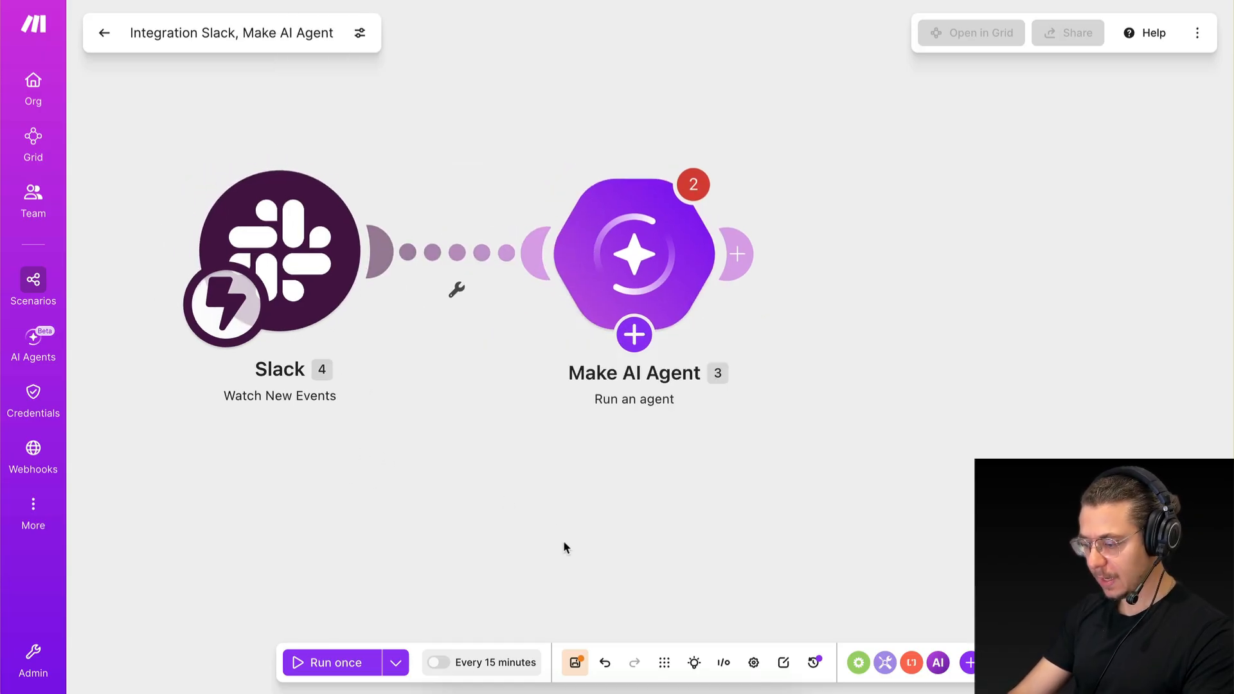
left_click(575, 663)
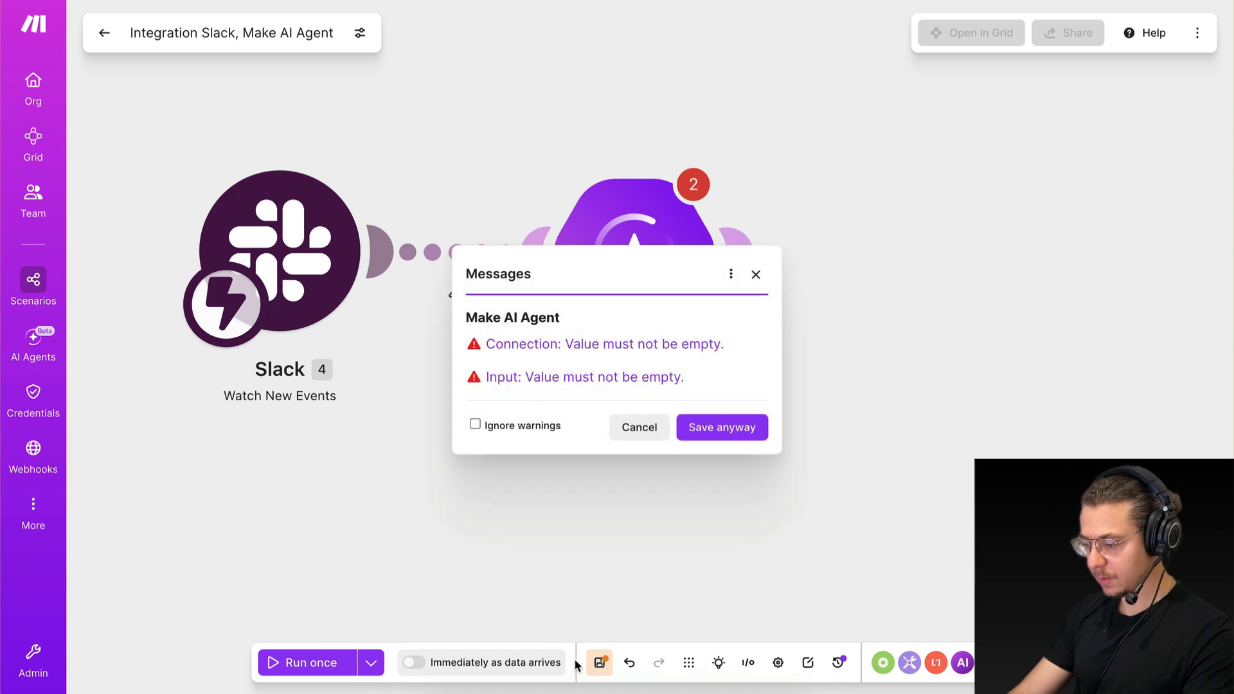
left_click(694, 429)
Run only the Slack trigger module and switch to the market-research-agent channel in Slack, ready to write a message.
right_click(288, 259)
left_click(340, 275)
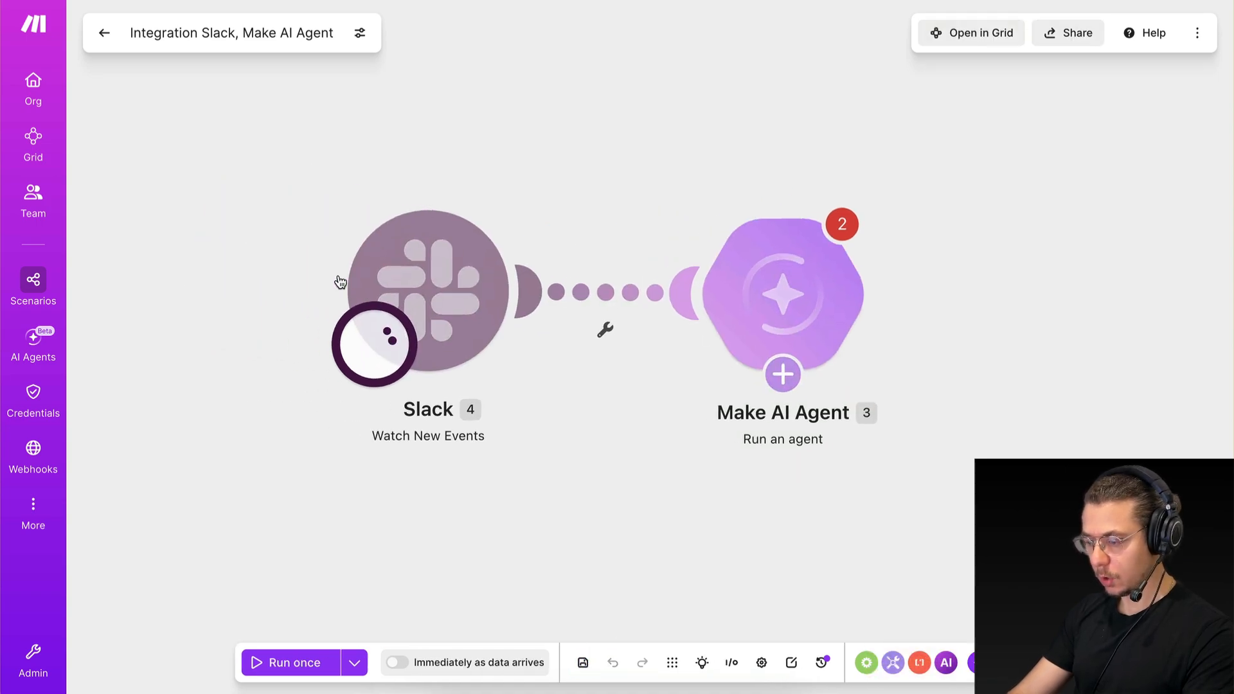
key("alt+Tab")
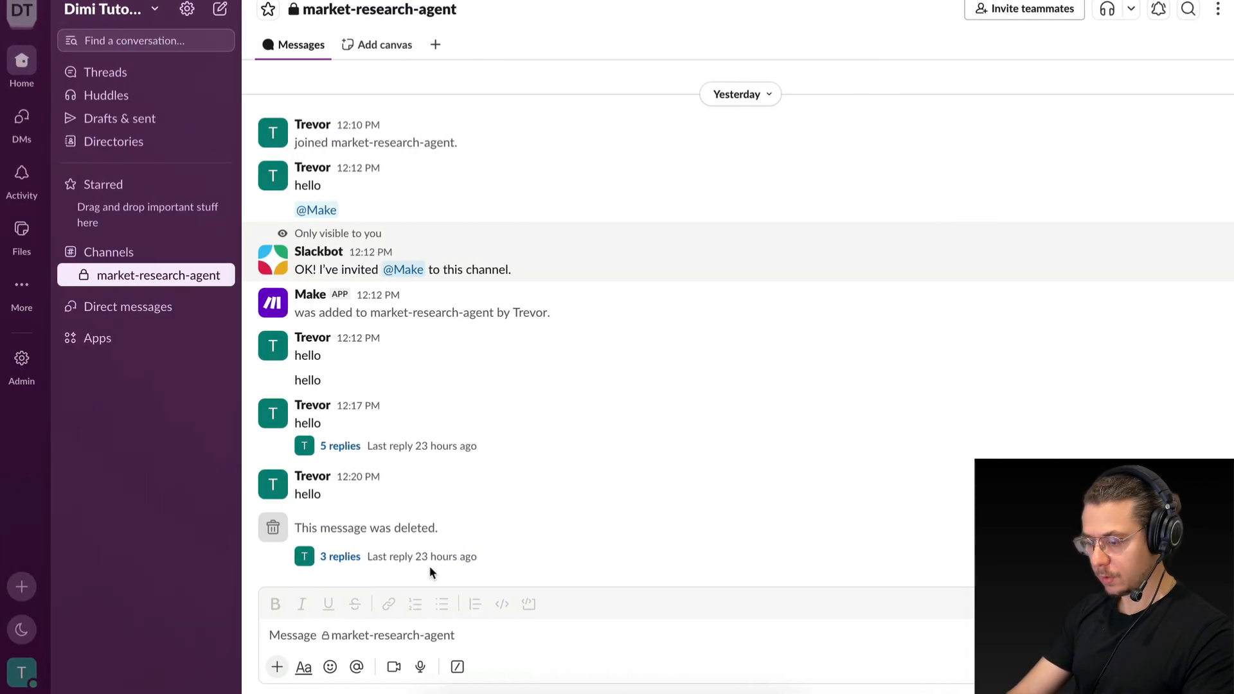
left_click(299, 298)
left_click(339, 636)
left_click(335, 636)
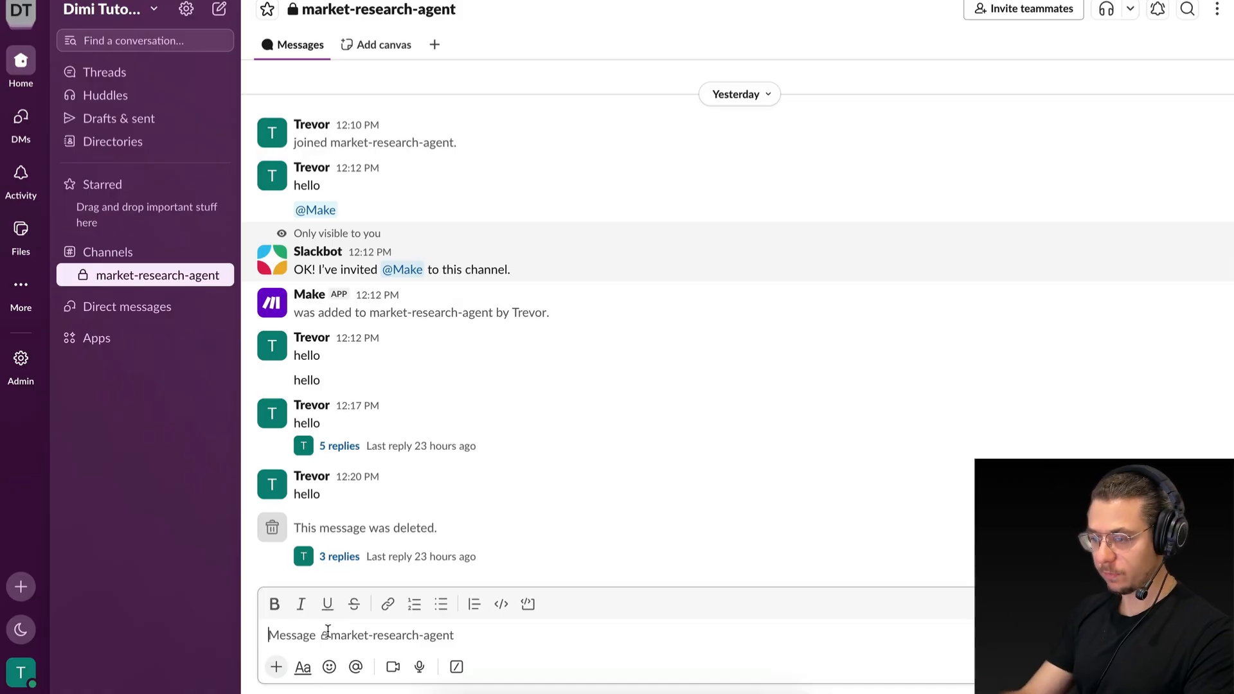
left_click(284, 304)
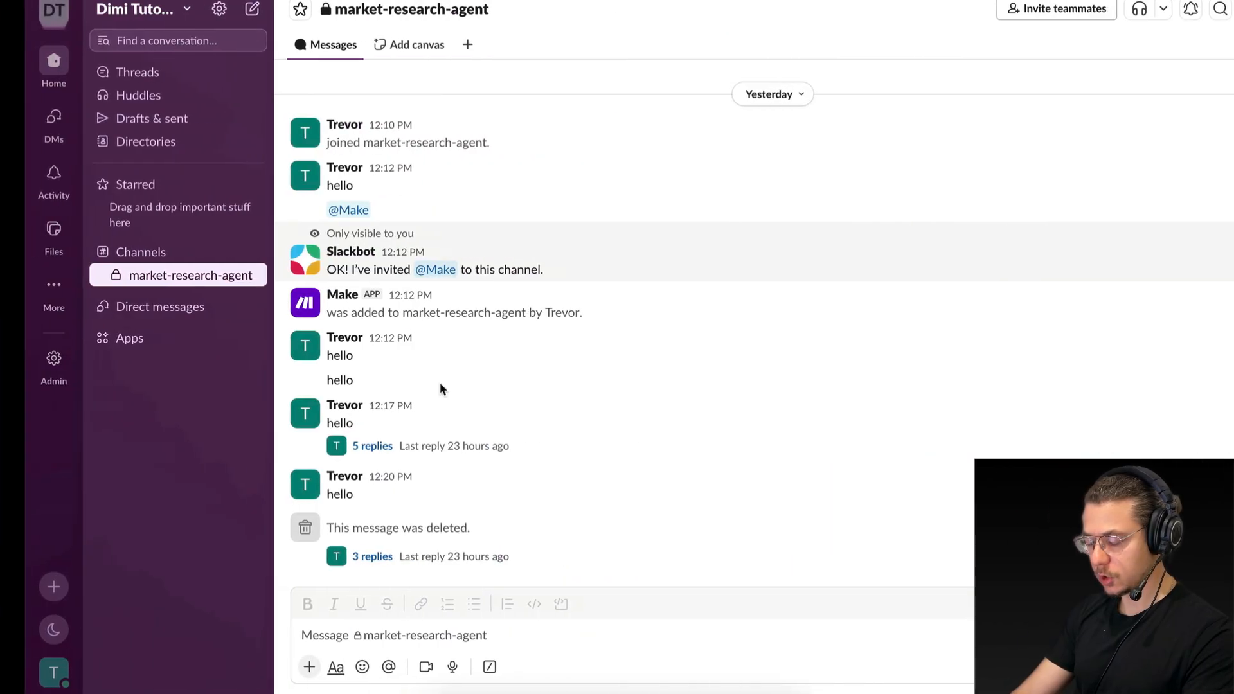
left_click(381, 638)
type("@make")
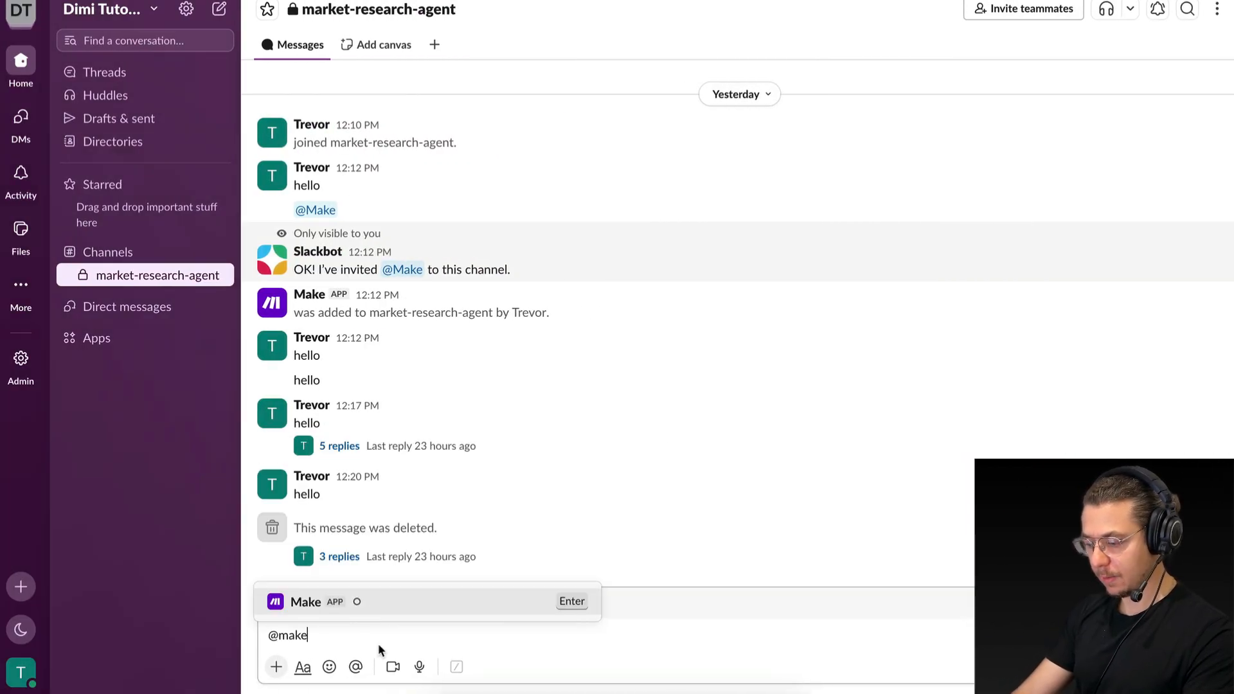
key("Return")
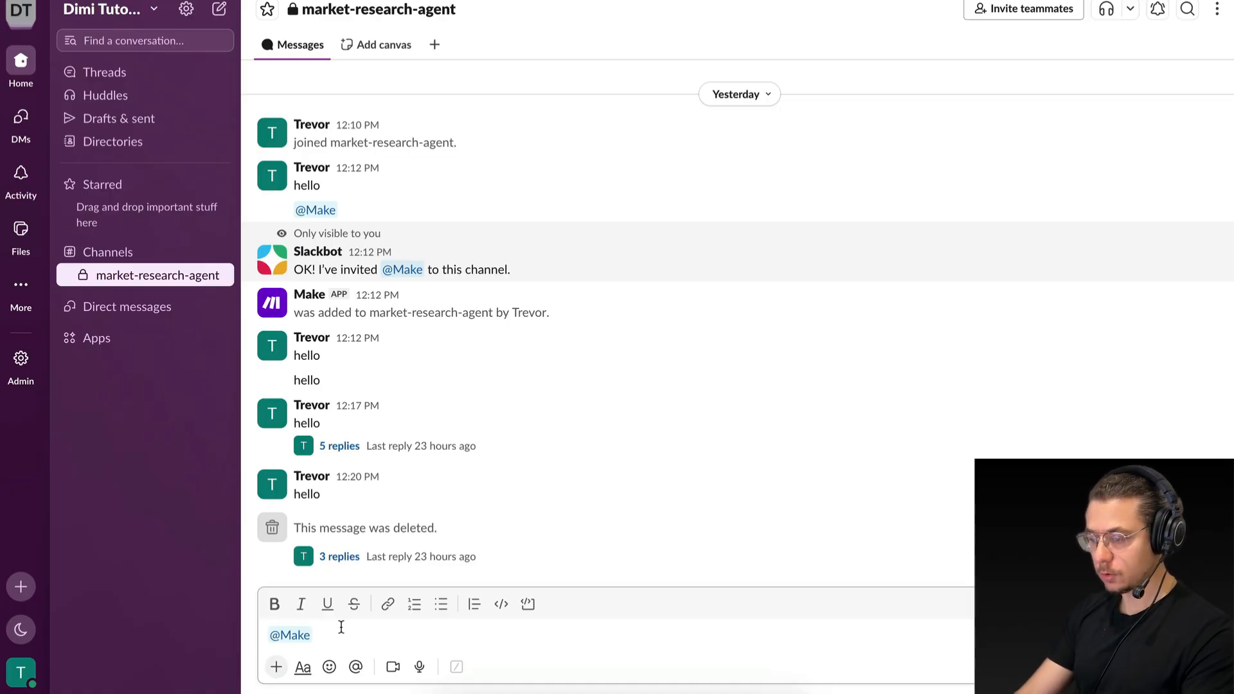
key("BackSpace")
key("BackSpace")
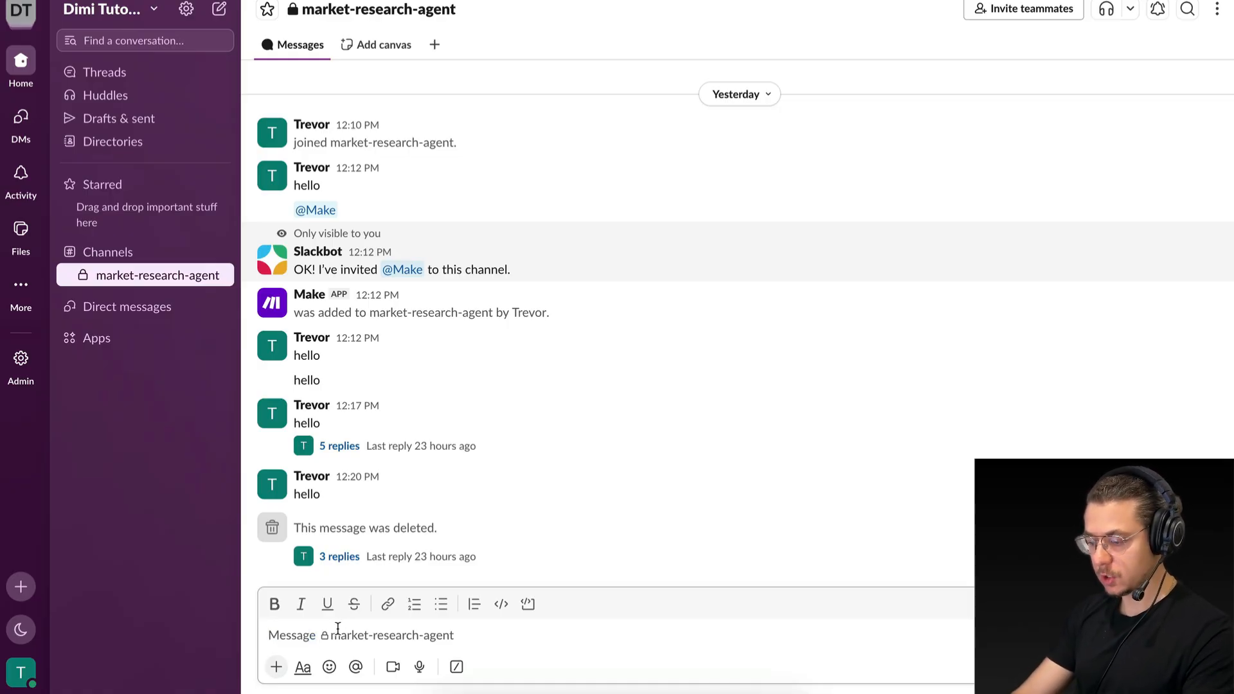
Send the test message "hello" in the market-research-agent channel and check the Slack module's output in Make.
type("hello")
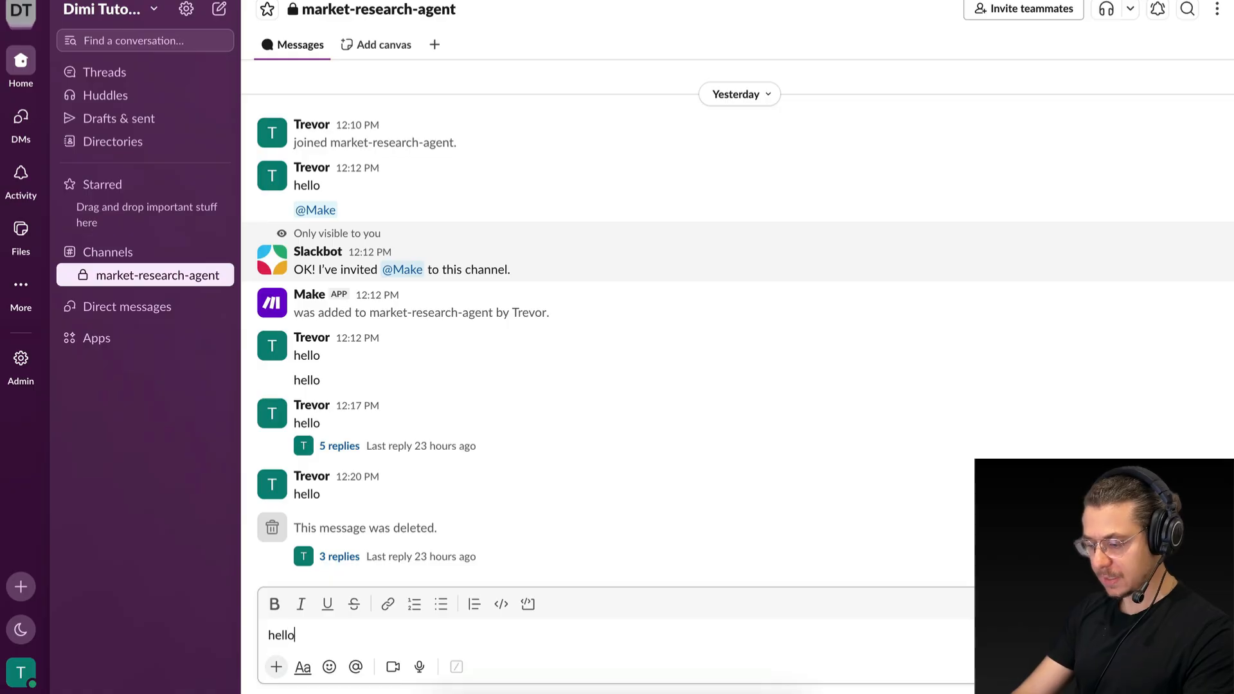
key("Return")
key("ctrl+Left")
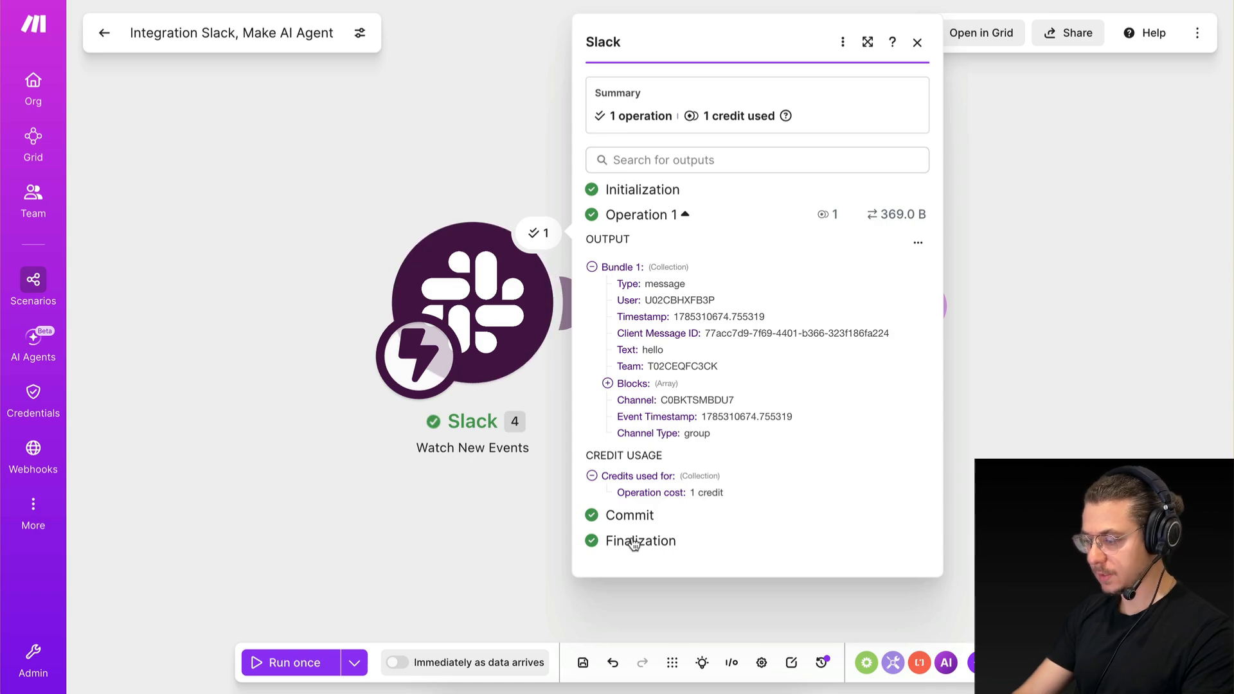
left_click(402, 486)
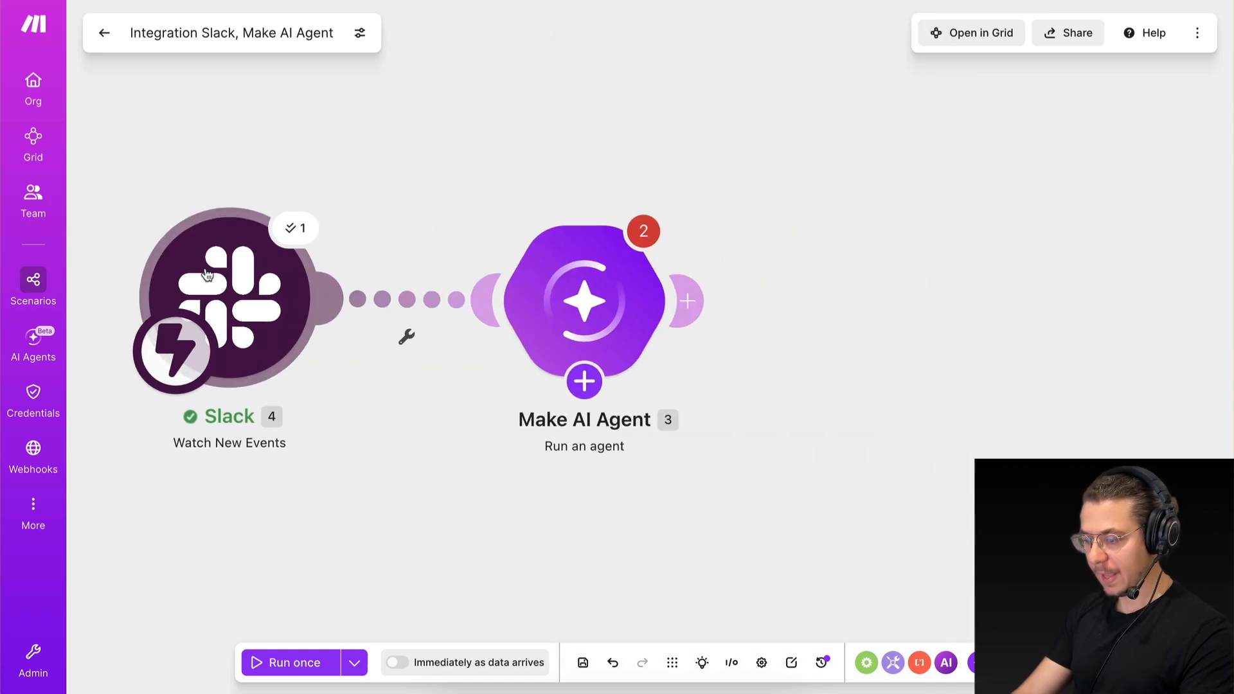
left_click(406, 338)
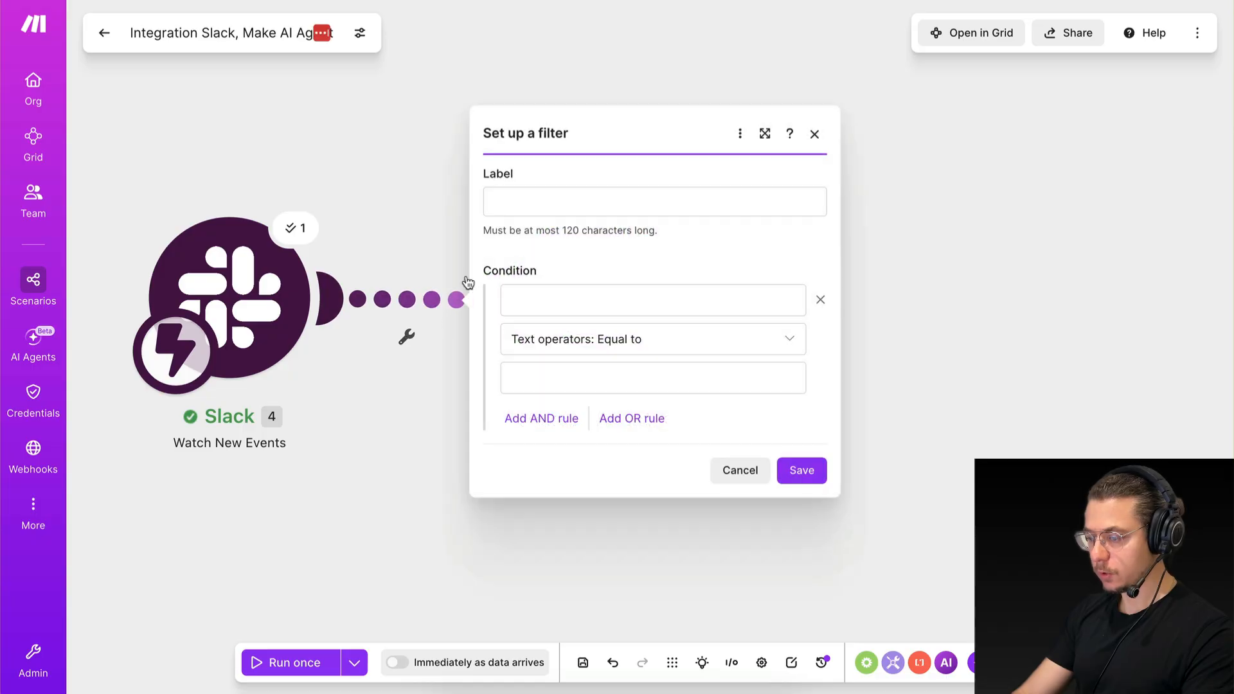
left_click(527, 207)
type("Not")
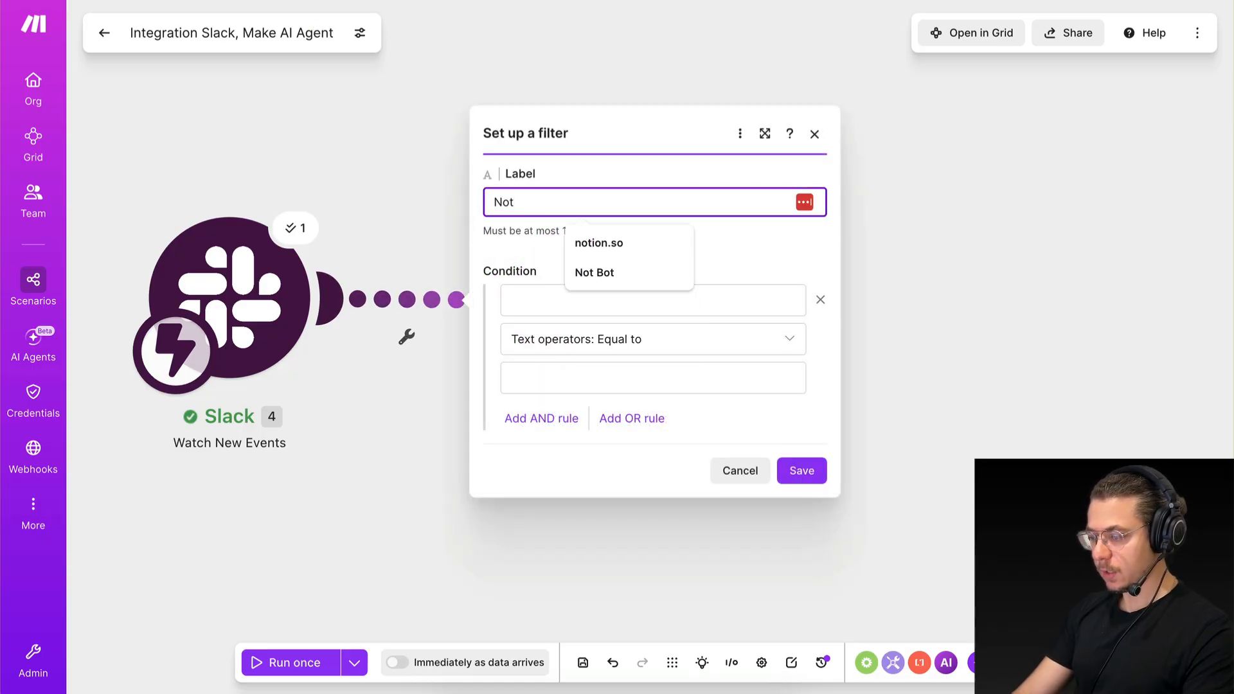
key("BackSpace")
key("BackSpace")
key("BackSpace")
left_click(740, 471)
Map the Text value from the Slack Watch New Events module as the Make AI Agent's input.
left_click(584, 381)
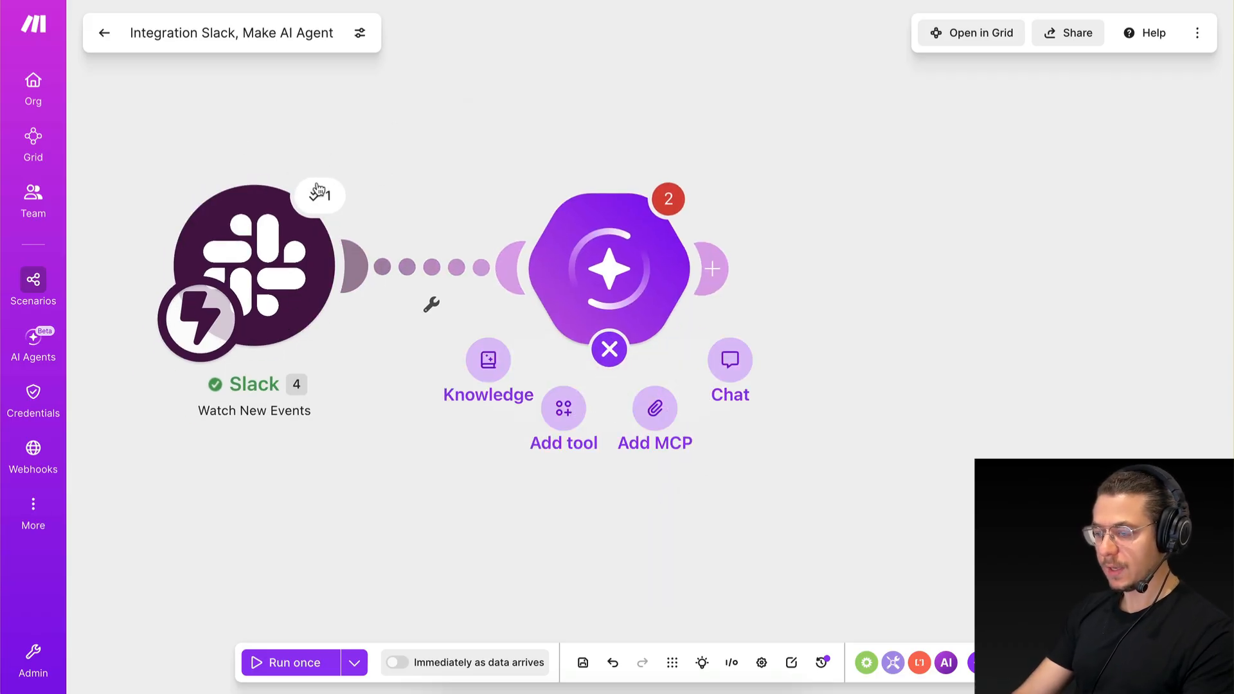
mouse_move(593, 276)
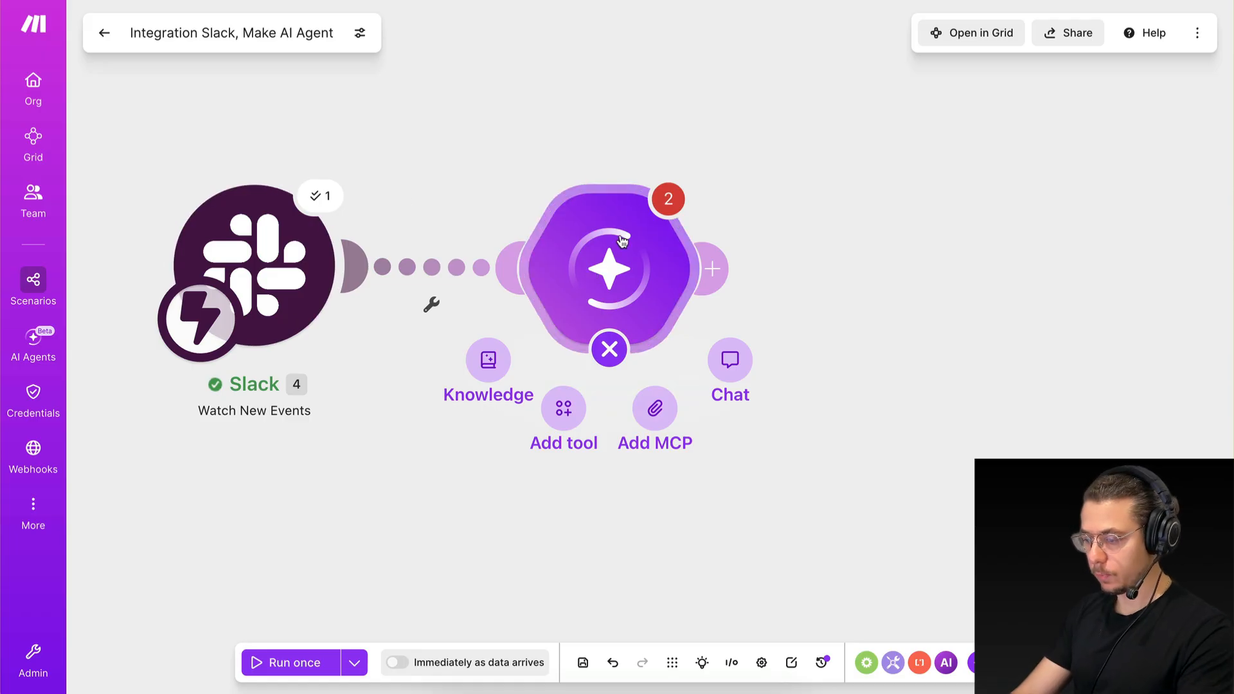
left_click(617, 271)
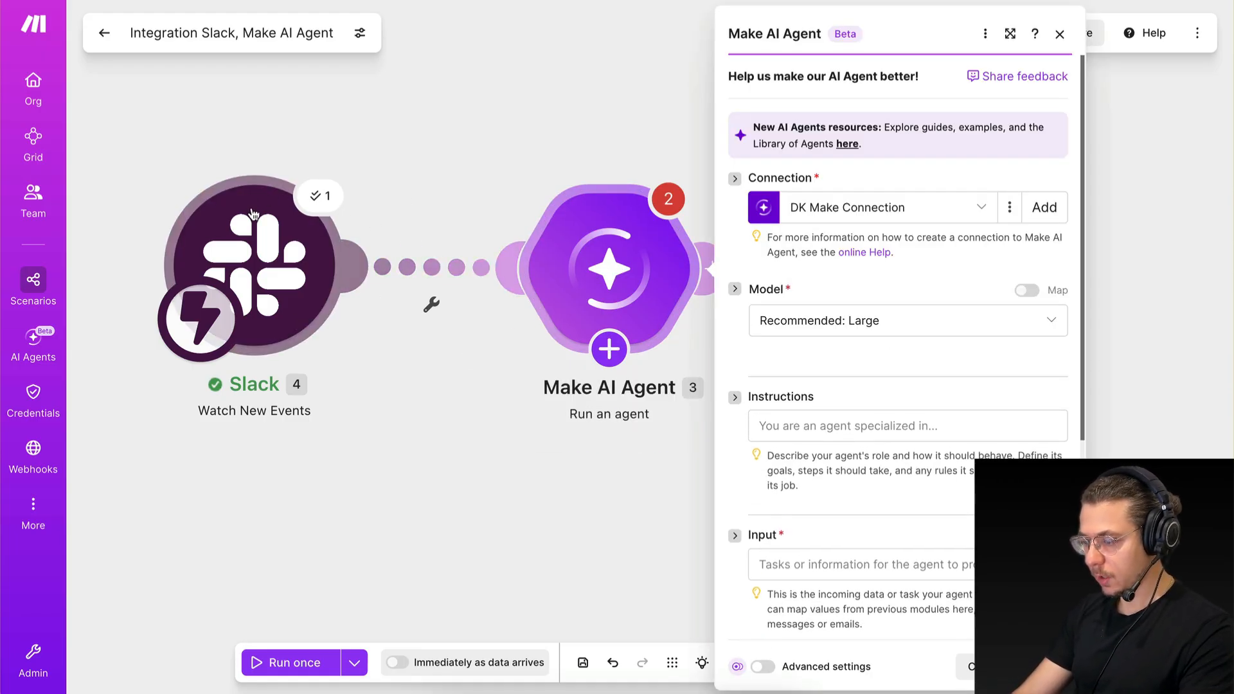
scroll(922, 475, "down", 2)
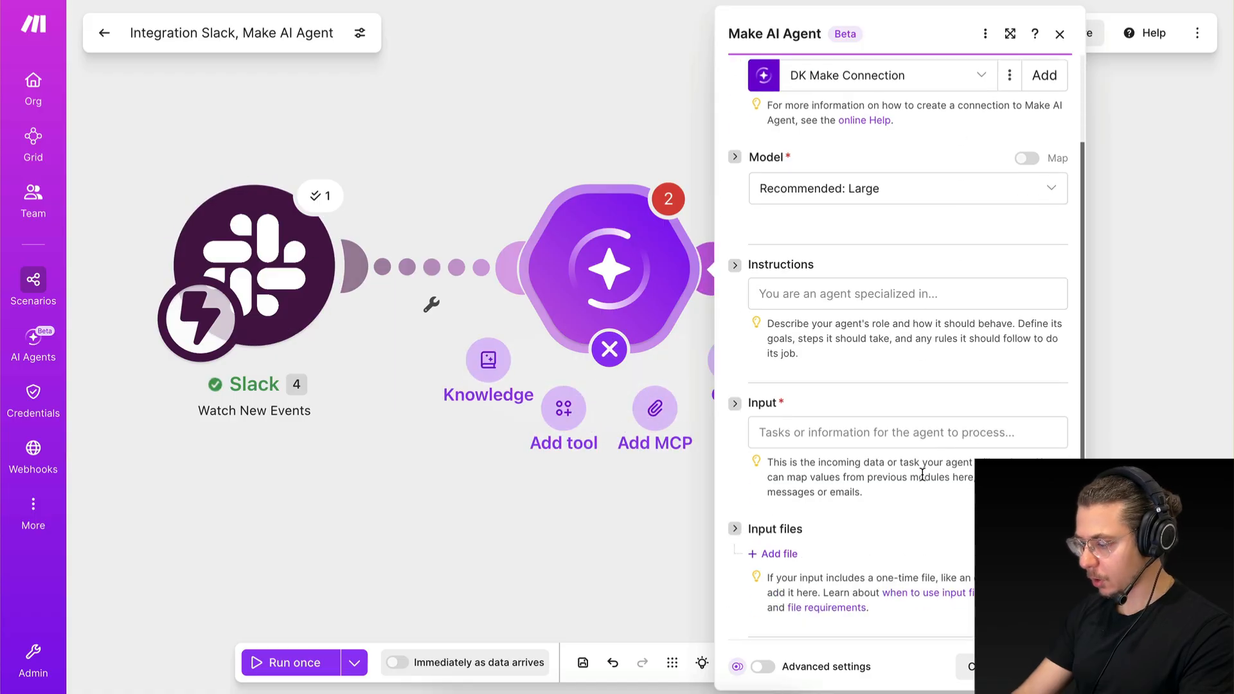
left_click(857, 439)
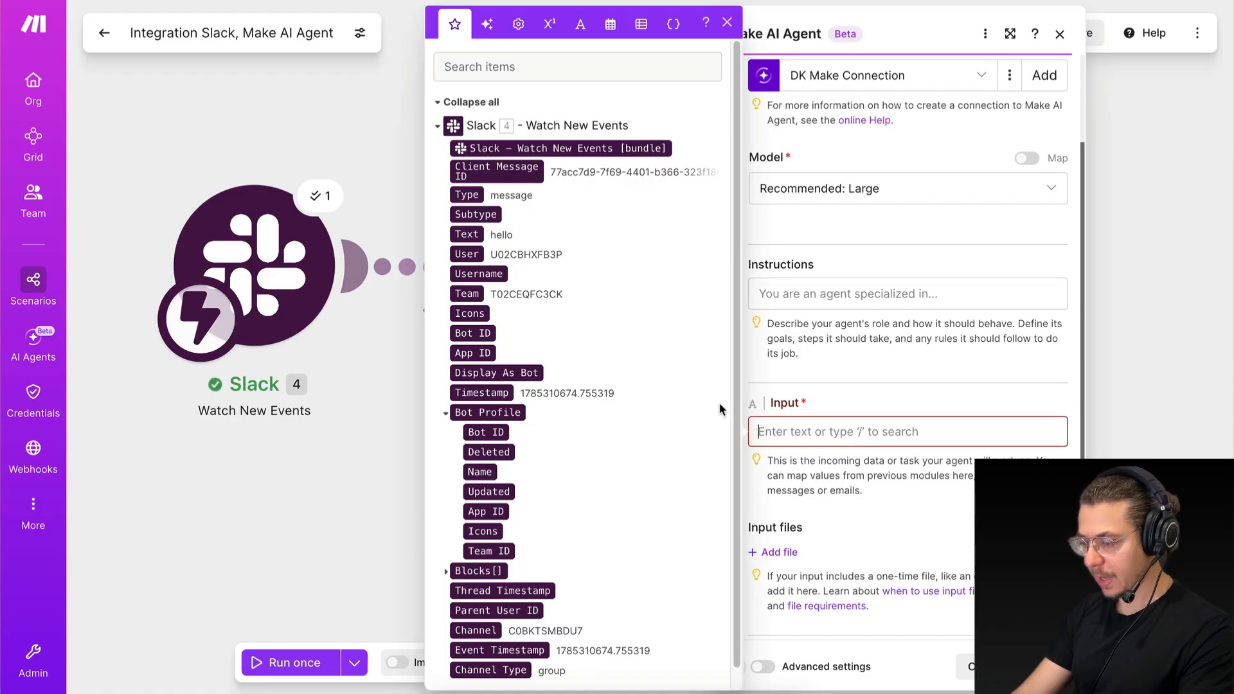
left_click(467, 234)
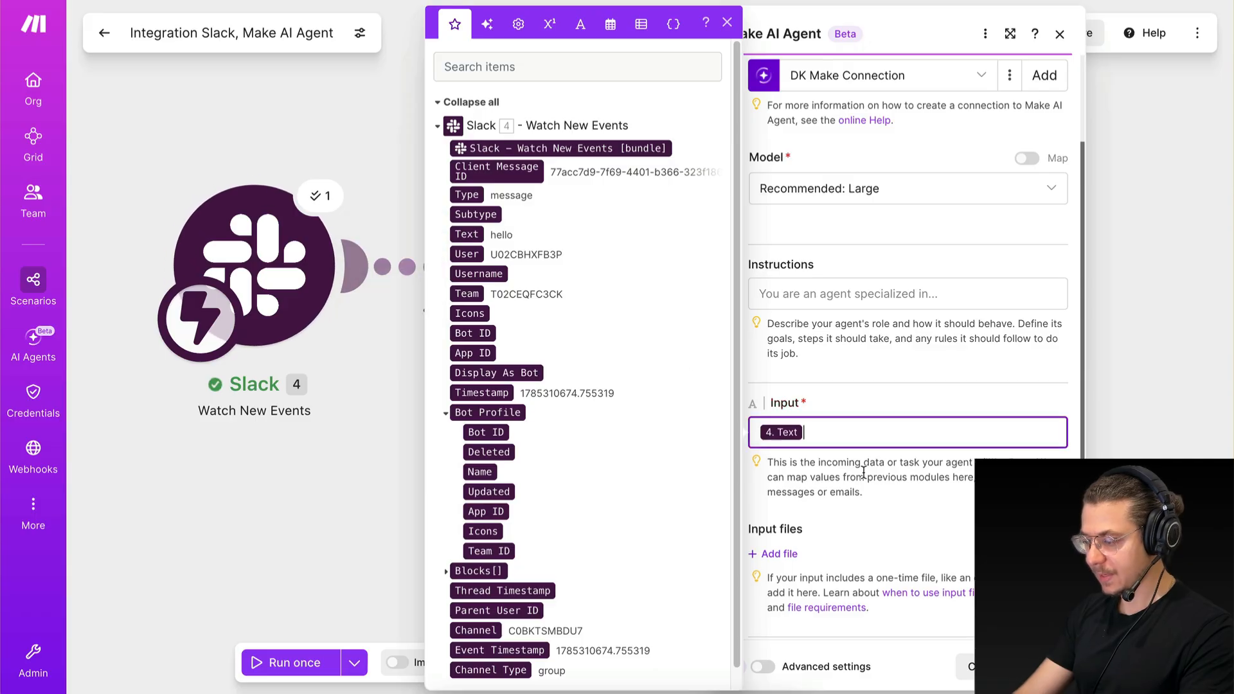
left_click(810, 455)
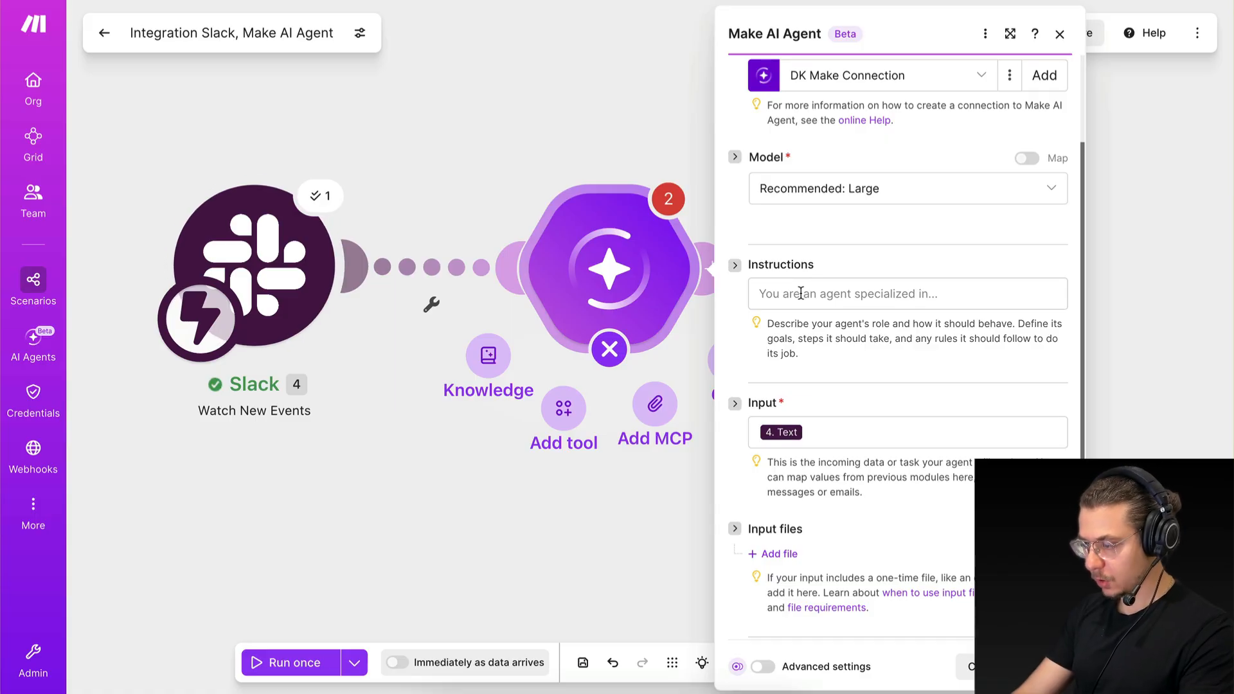
Give the agent instructions to be a market researcher that completes tasks with its available tools, and set its model to Anthropic: Claude Opus 4.8.
left_click(874, 307)
type("I want you to be my market researcher. I will give you instructions on the tasks that I want you to automate and you will use the tools that you have access to in order to complete the task and give me the output I asked for.")
left_click(878, 422)
left_click(844, 188)
type("opus")
left_click(830, 464)
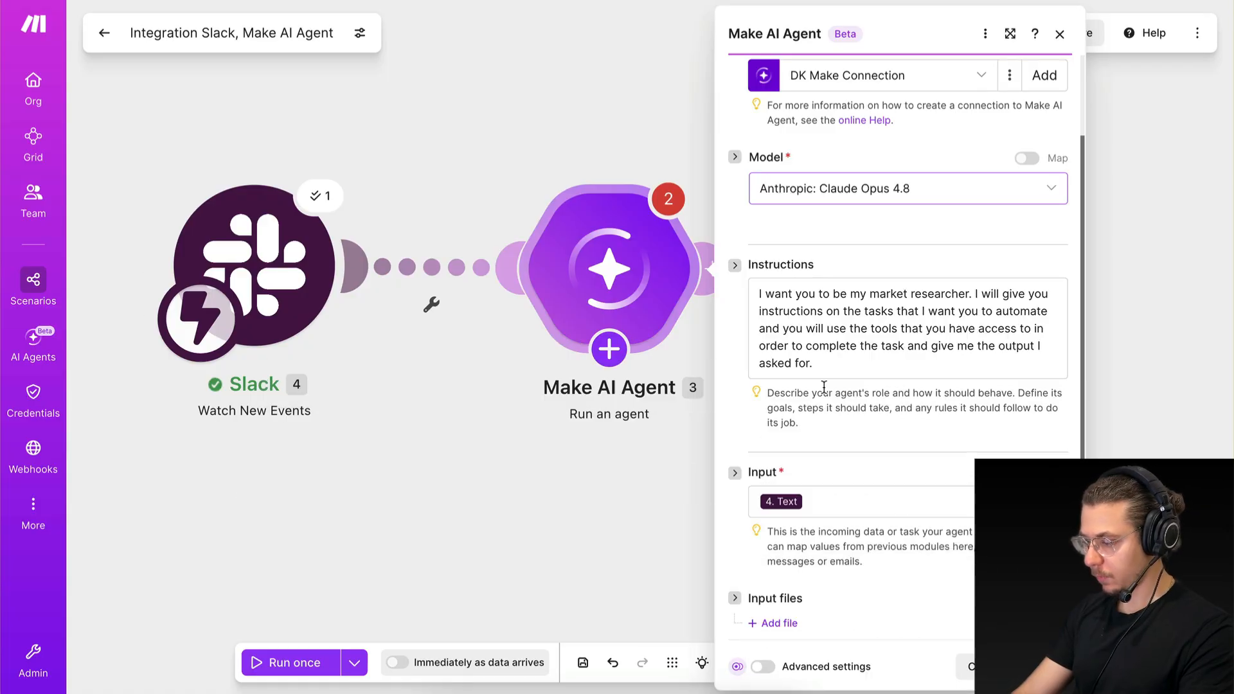
scroll(870, 473, "down", 3)
scroll(870, 473, "down", 2)
scroll(870, 473, "up", 6)
scroll(870, 473, "down", 5)
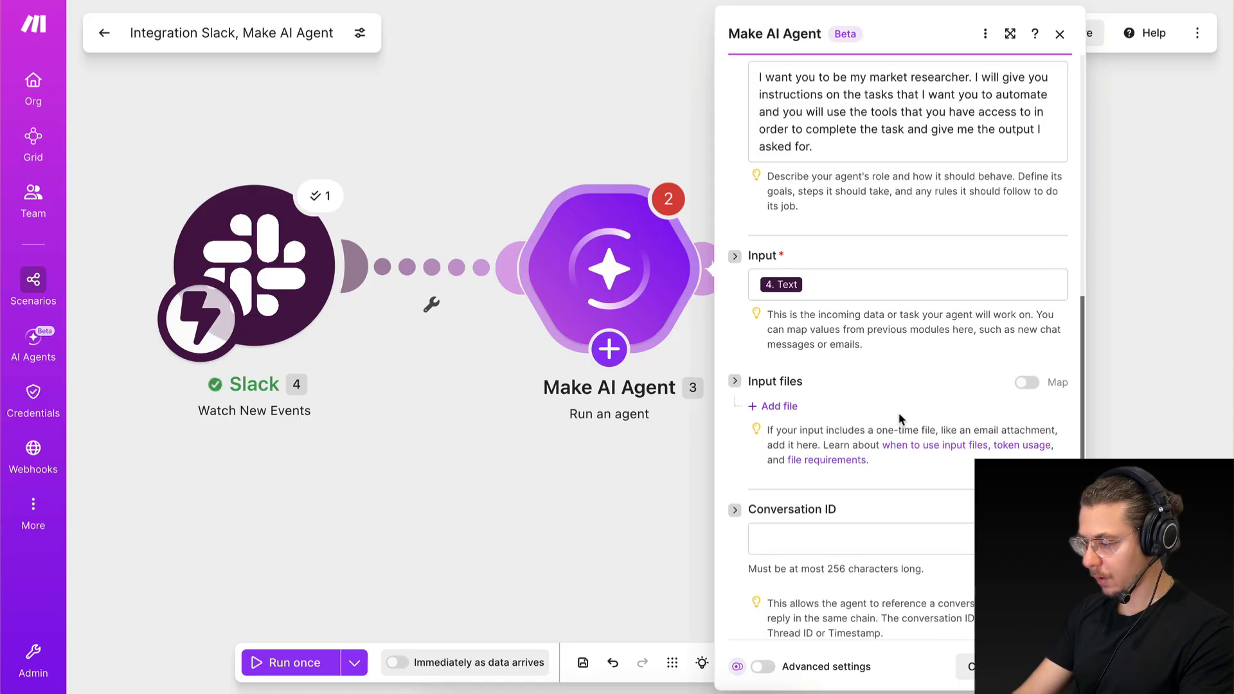
left_click(1044, 666)
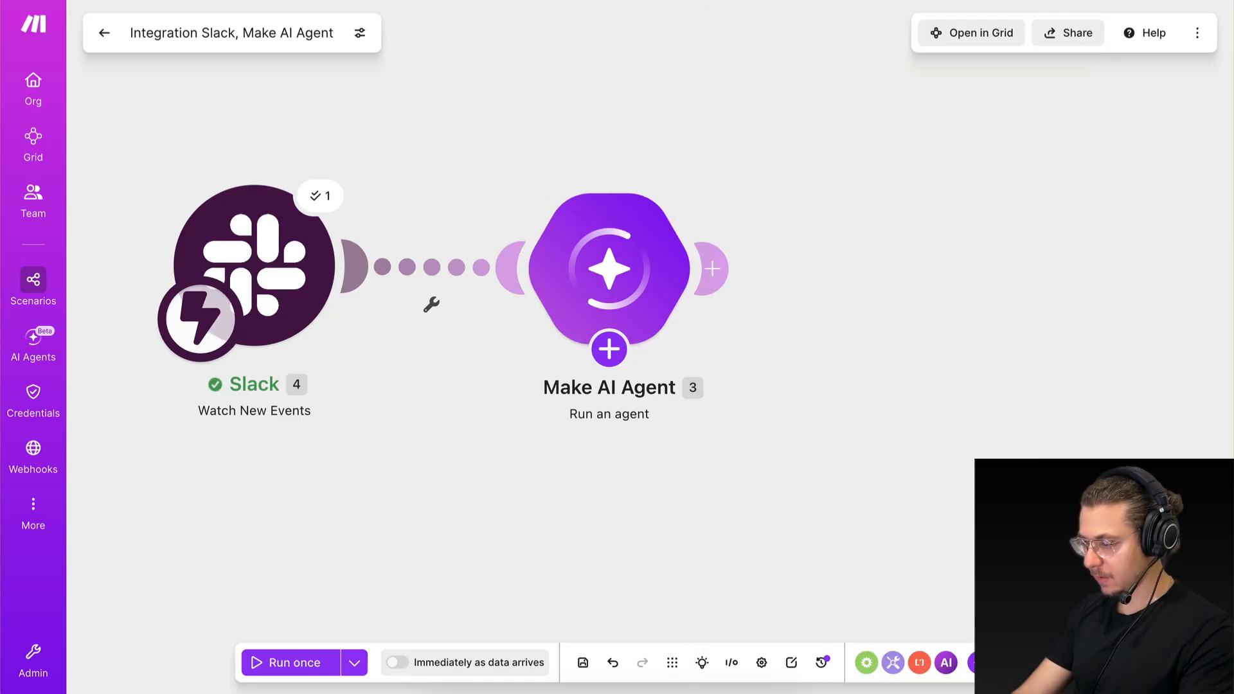
Review the agent's settings down to the Conversation ID, leaving that empty, and save the scenario.
left_click(621, 281)
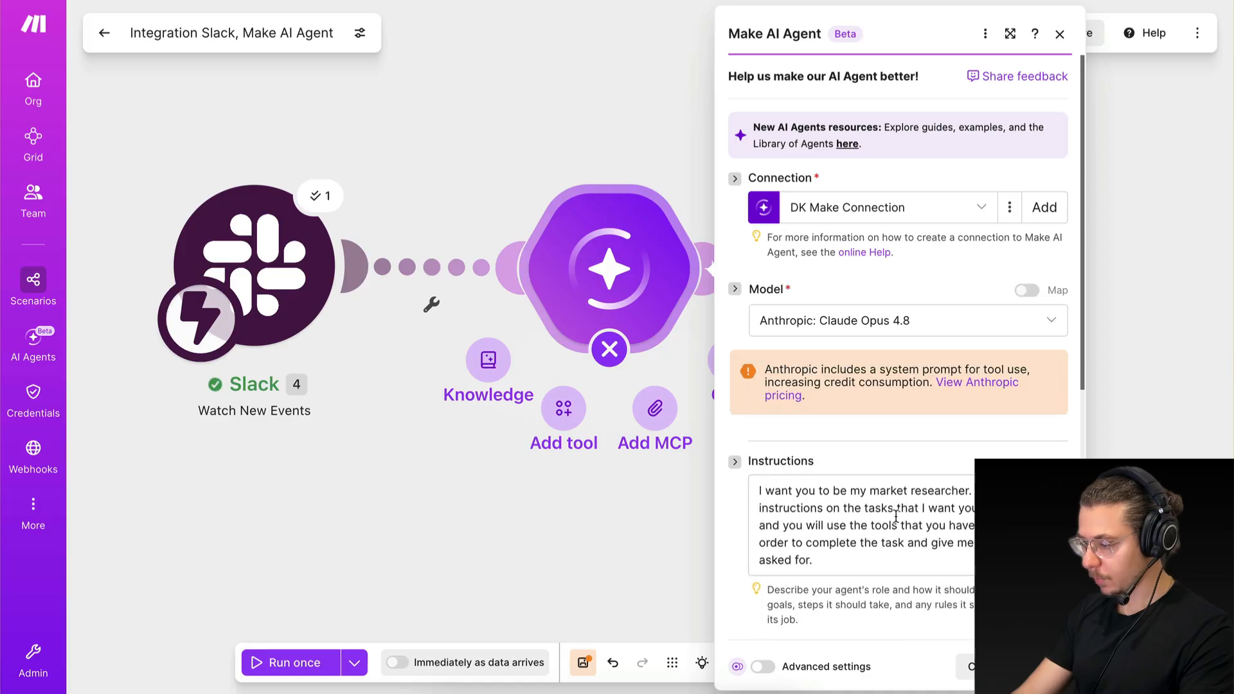
scroll(896, 516, "down", 5)
scroll(896, 516, "down", 2)
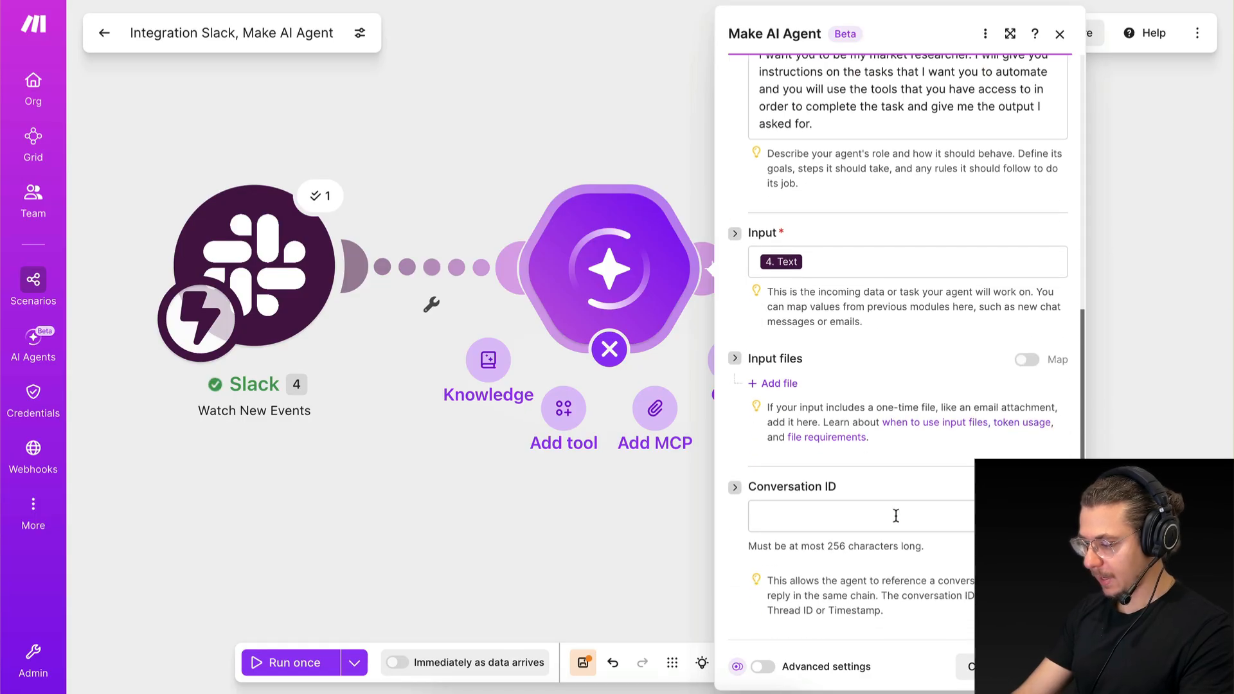
left_click(1045, 667)
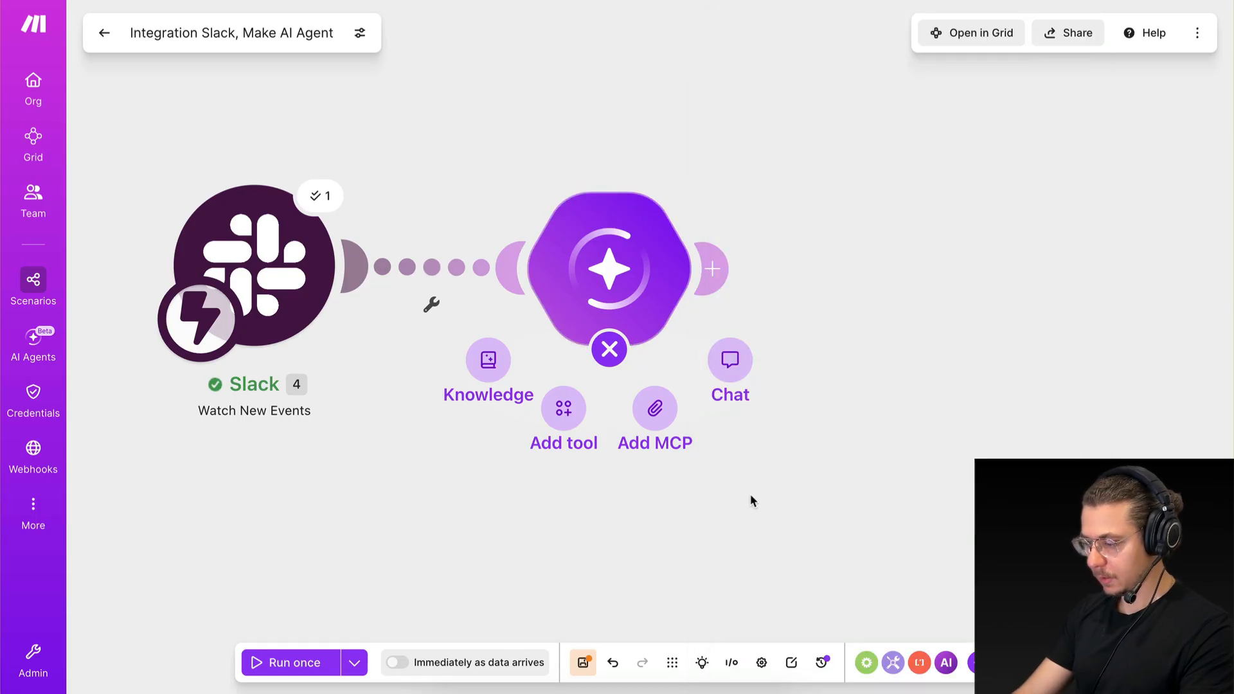
left_click(588, 663)
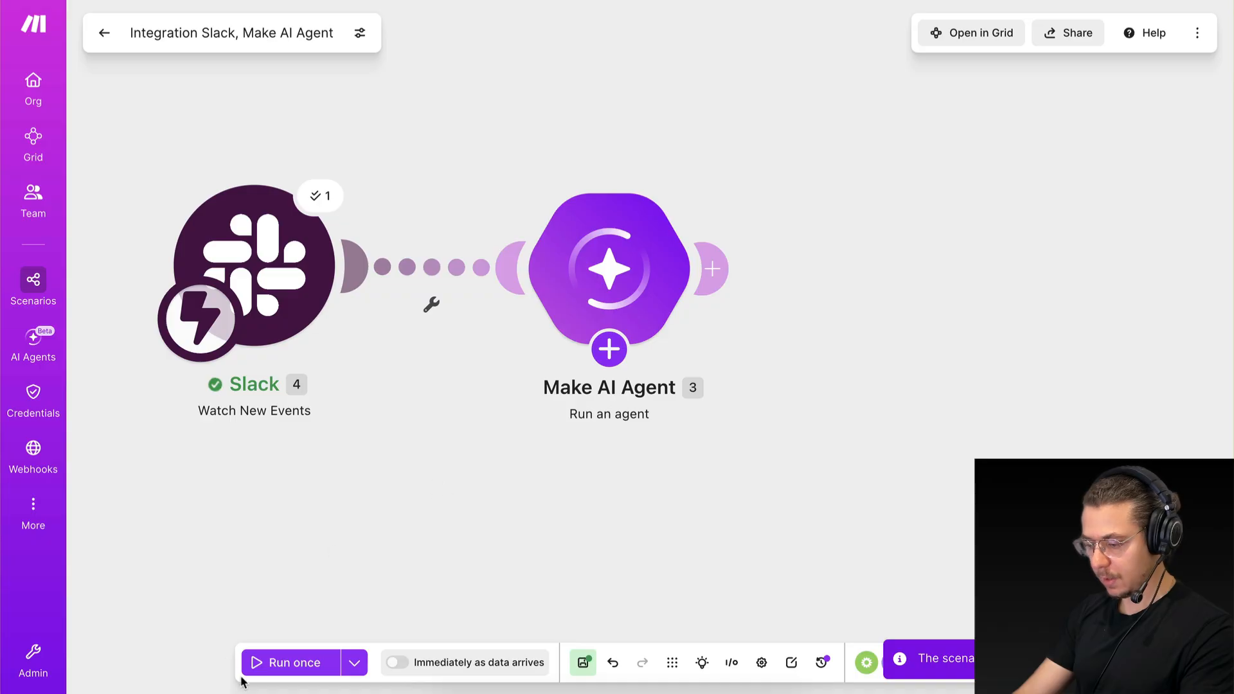
Run the scenario once, send the message "hello" in Slack's market-research-agent channel, and return to Make.
left_click(283, 662)
key("ctrl+Right")
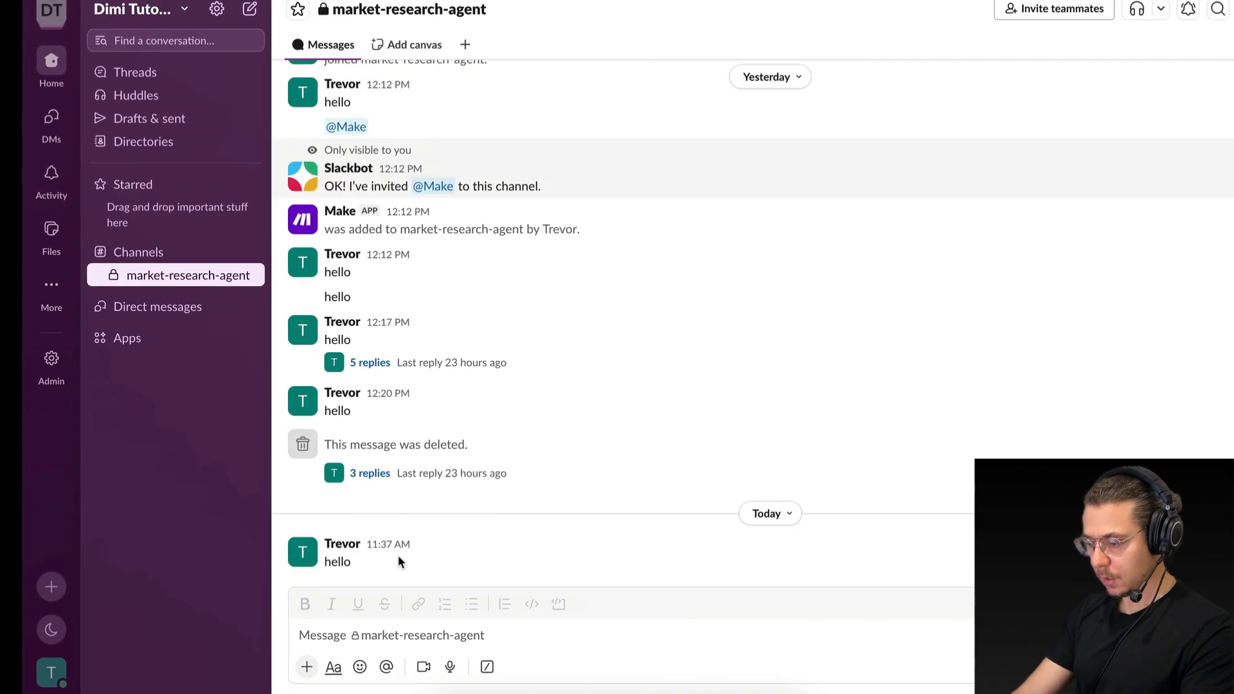
left_click(336, 645)
type("he")
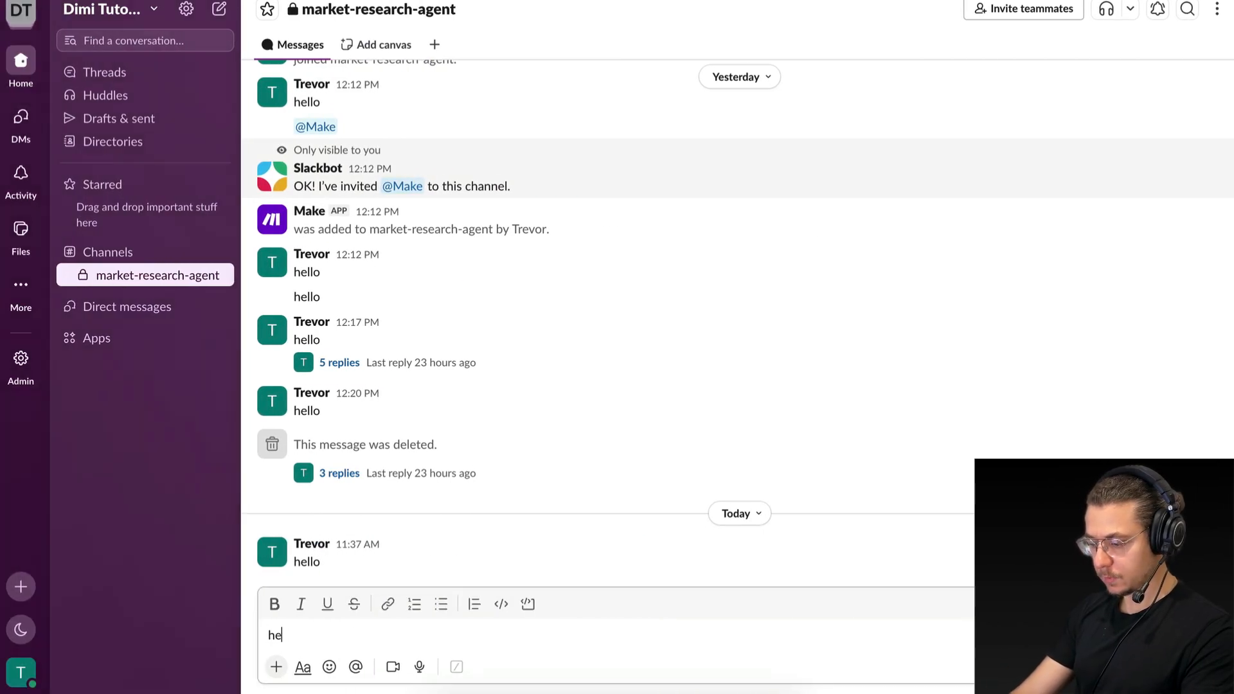
type("llo")
key("Return")
key("ctrl+Left")
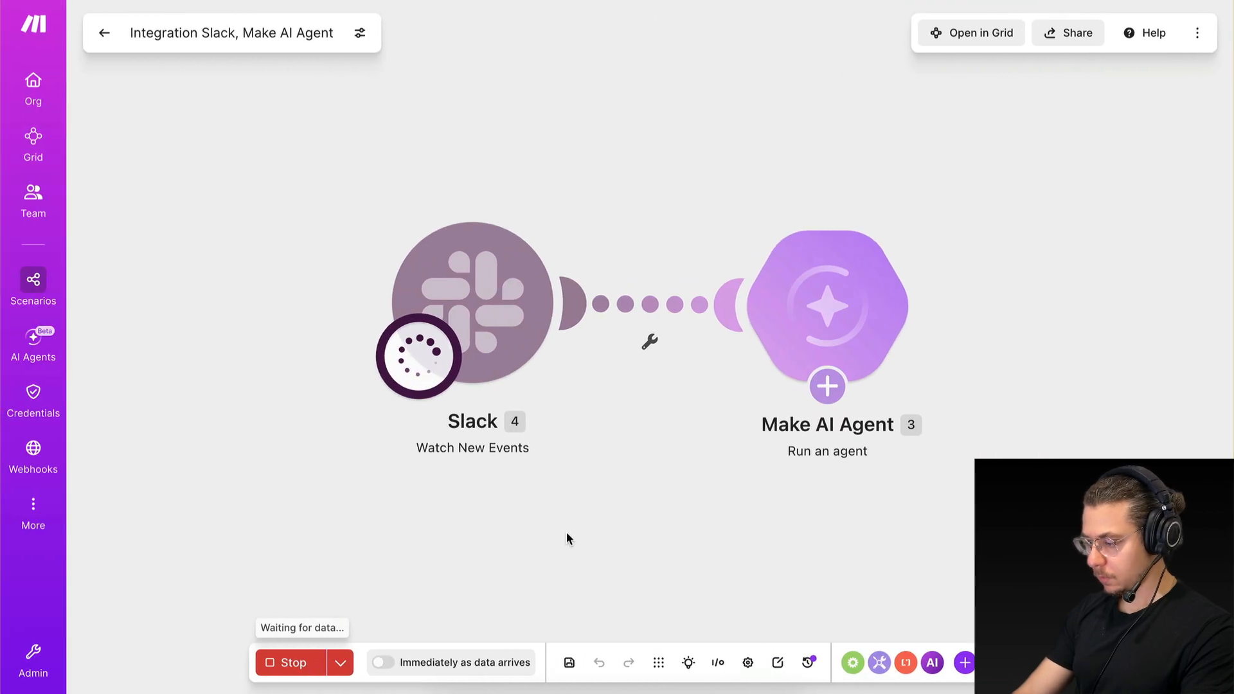
Read the agent's response in the Make AI Agent module's reasoning and check the market-research-agent channel in Slack for a reply.
mouse_move(416, 272)
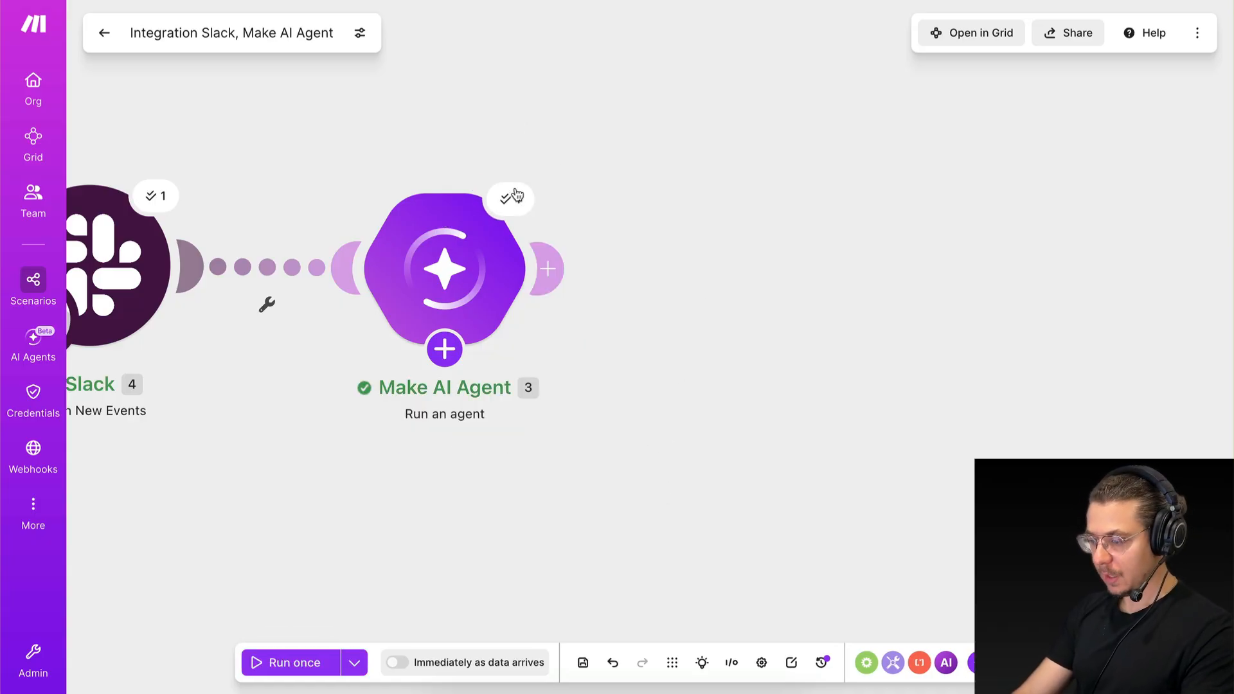
left_click(511, 200)
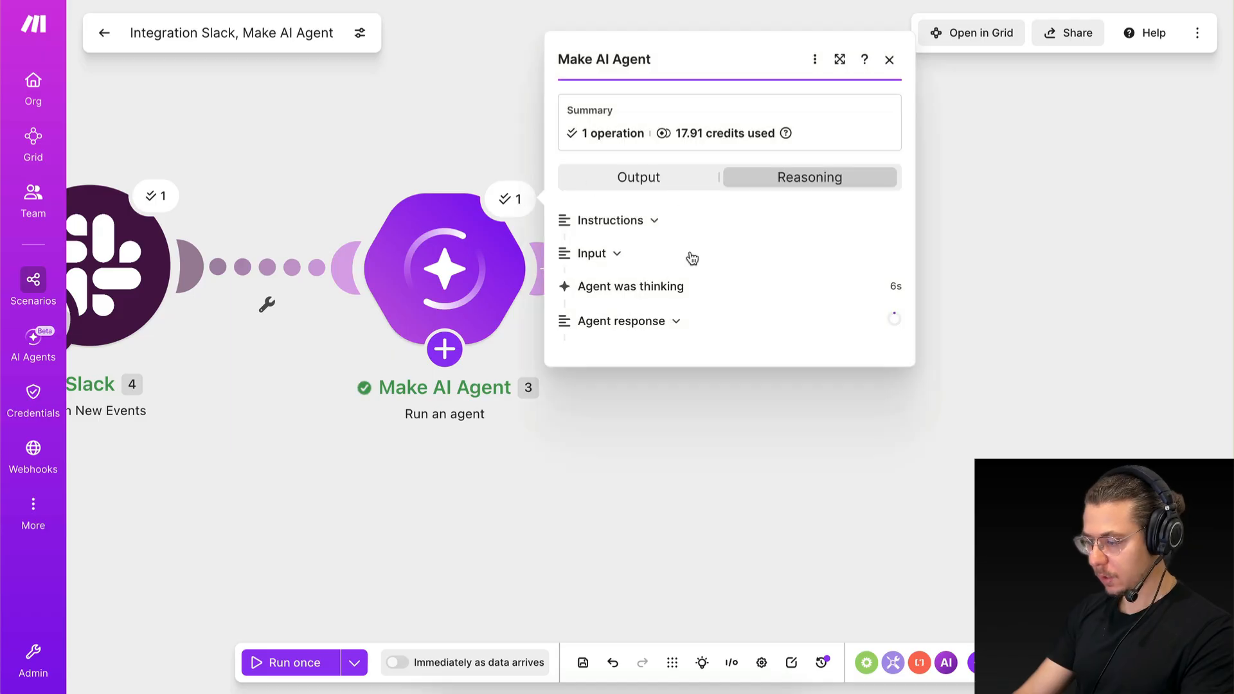
left_click(670, 329)
scroll(702, 482, "down", 2)
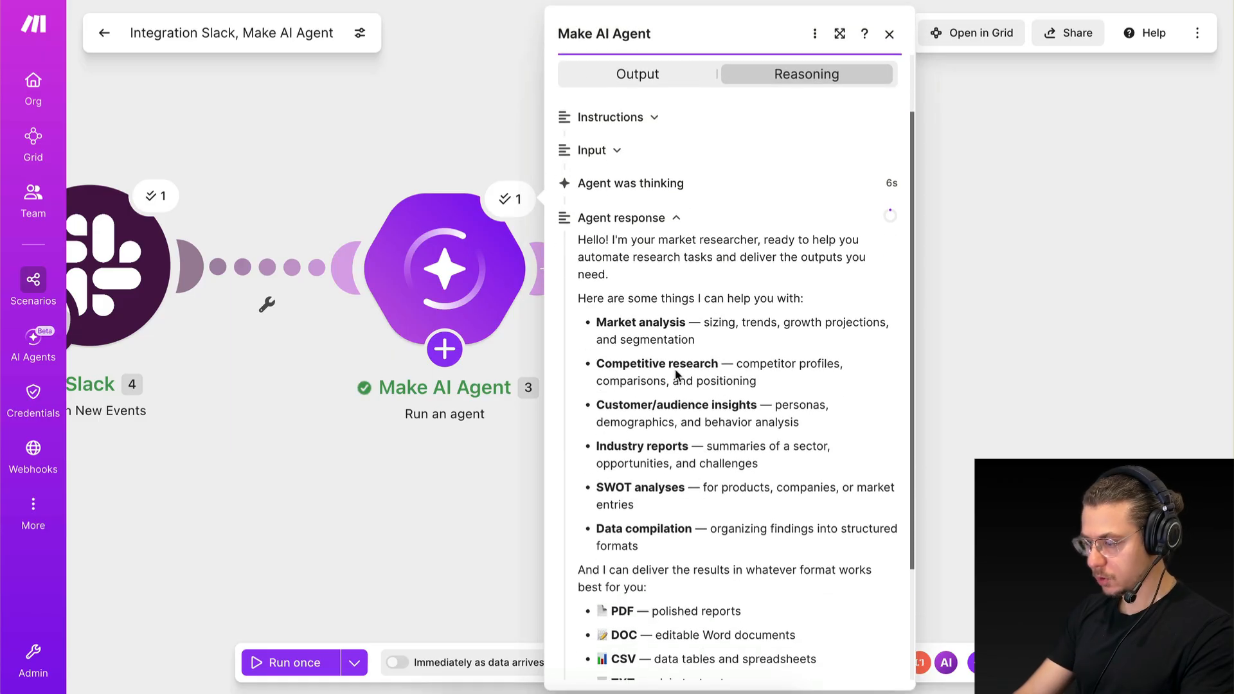
left_click_drag(618, 240, 723, 239)
left_click(717, 240)
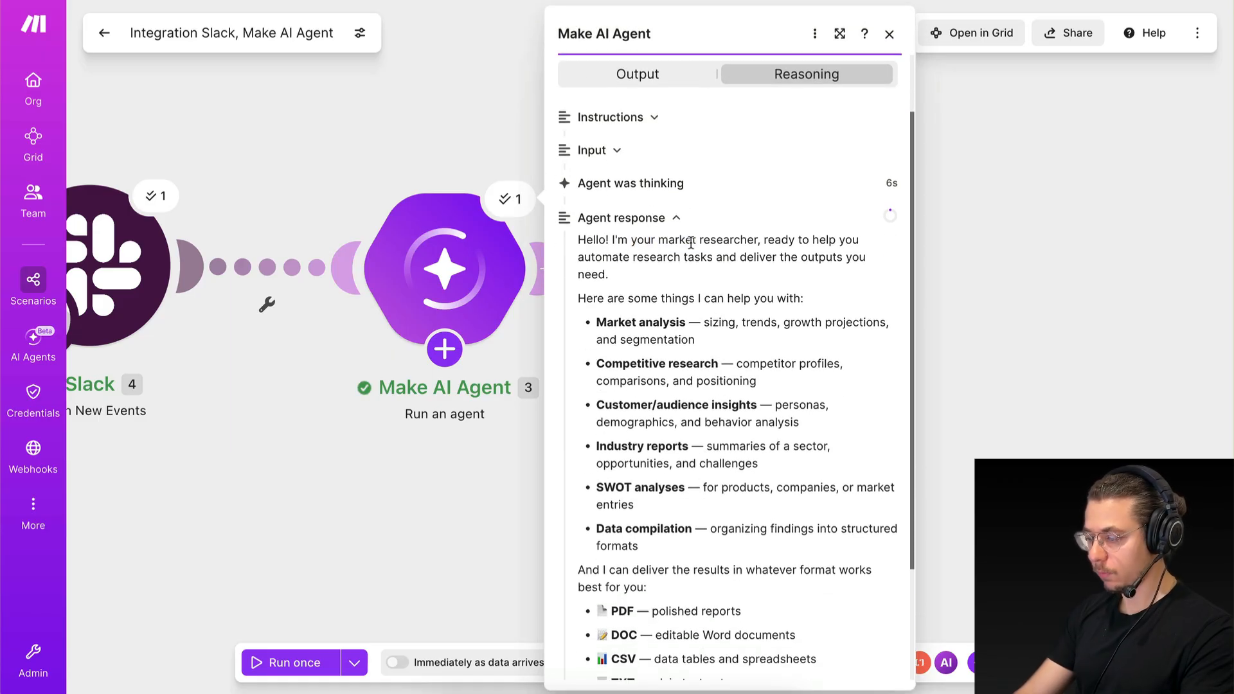
left_click_drag(623, 257, 723, 257)
left_click(723, 257)
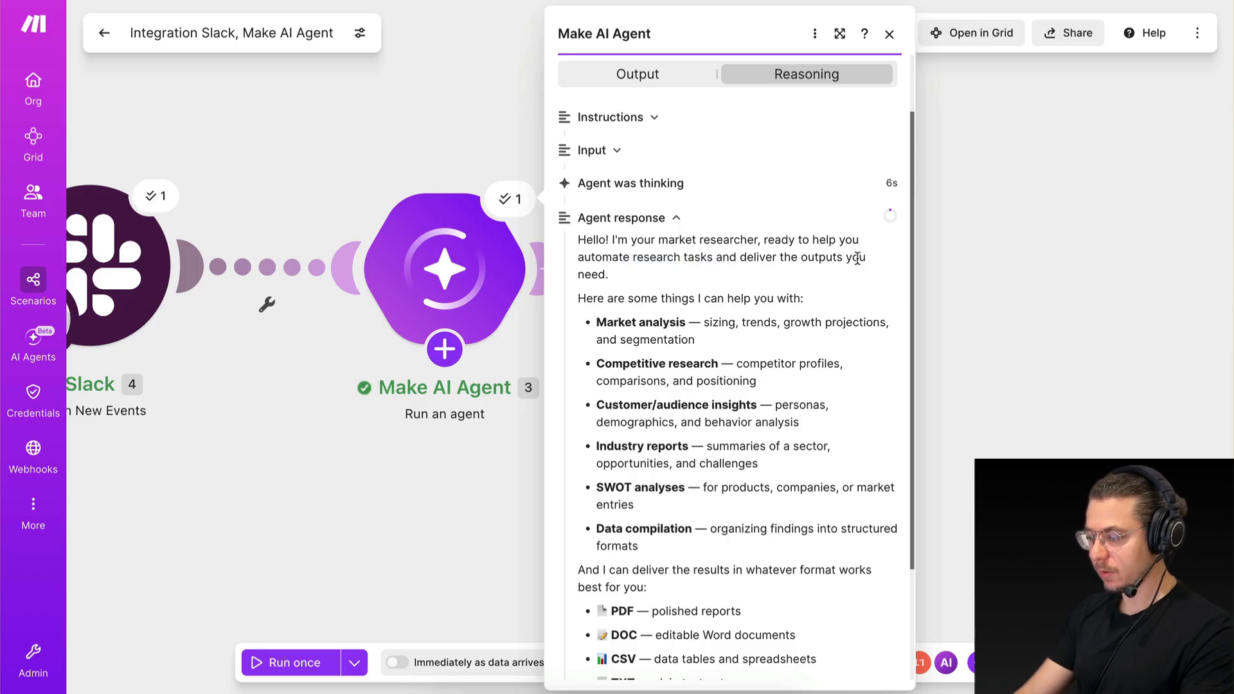
scroll(636, 401, "down", 2)
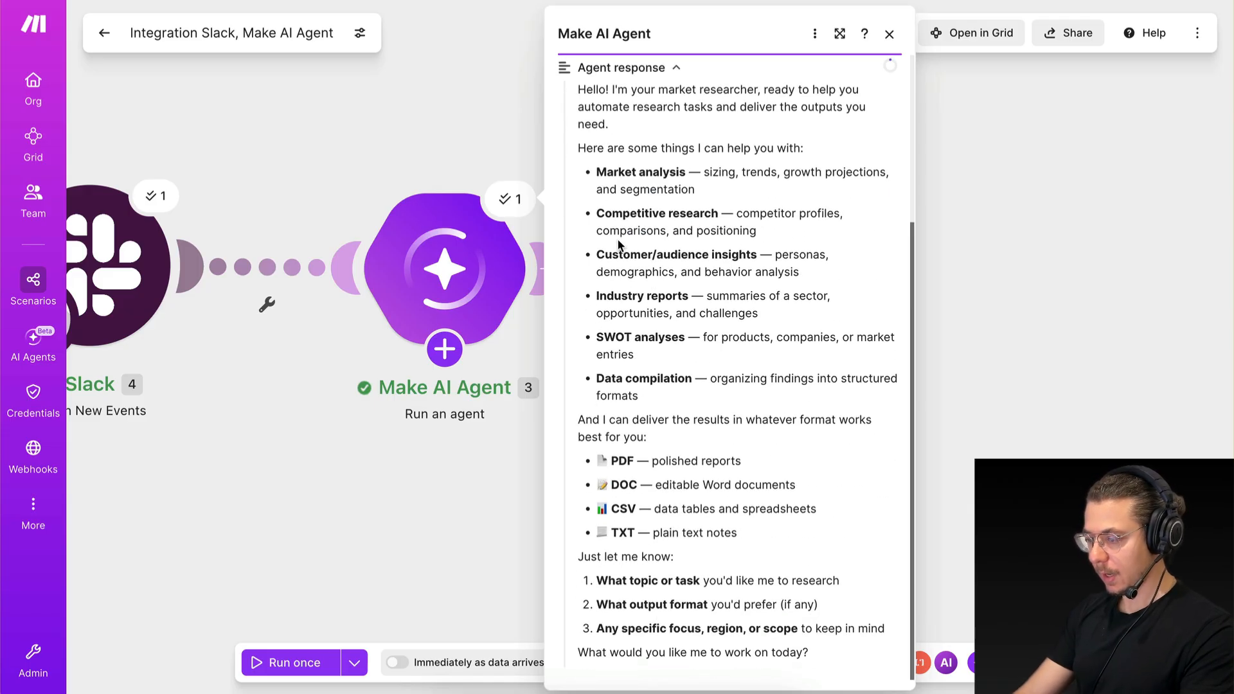
left_click_drag(597, 146, 683, 376)
left_click(683, 376)
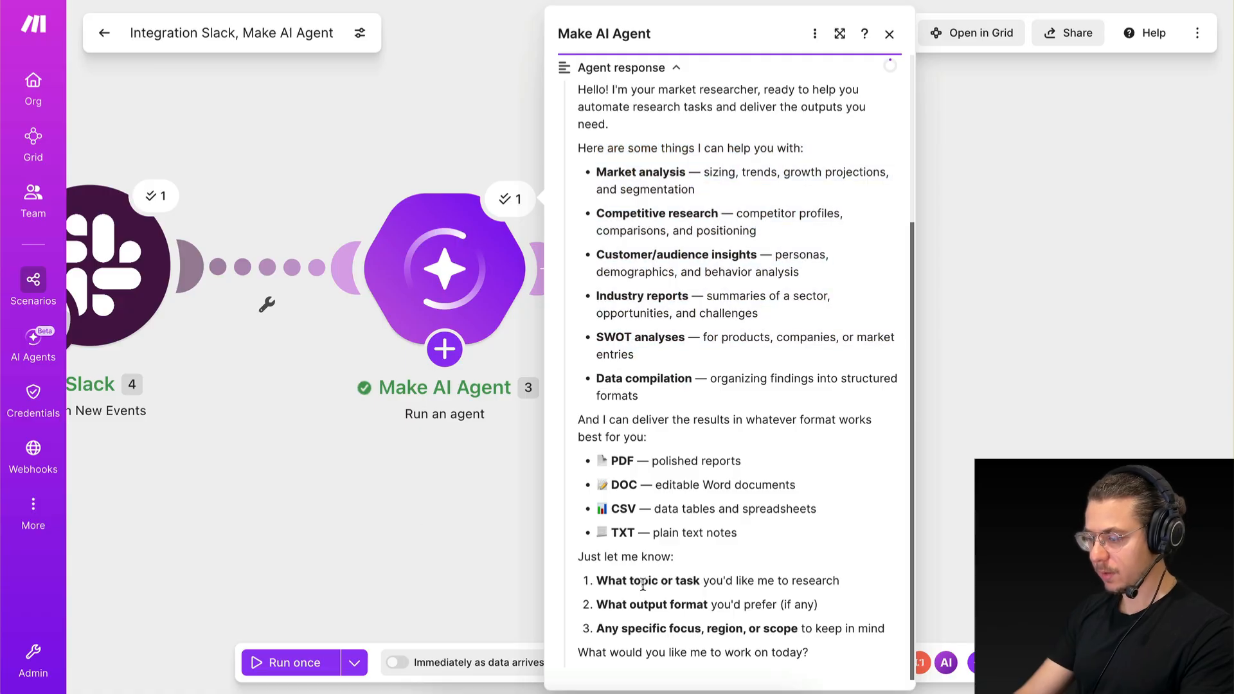
left_click(405, 508)
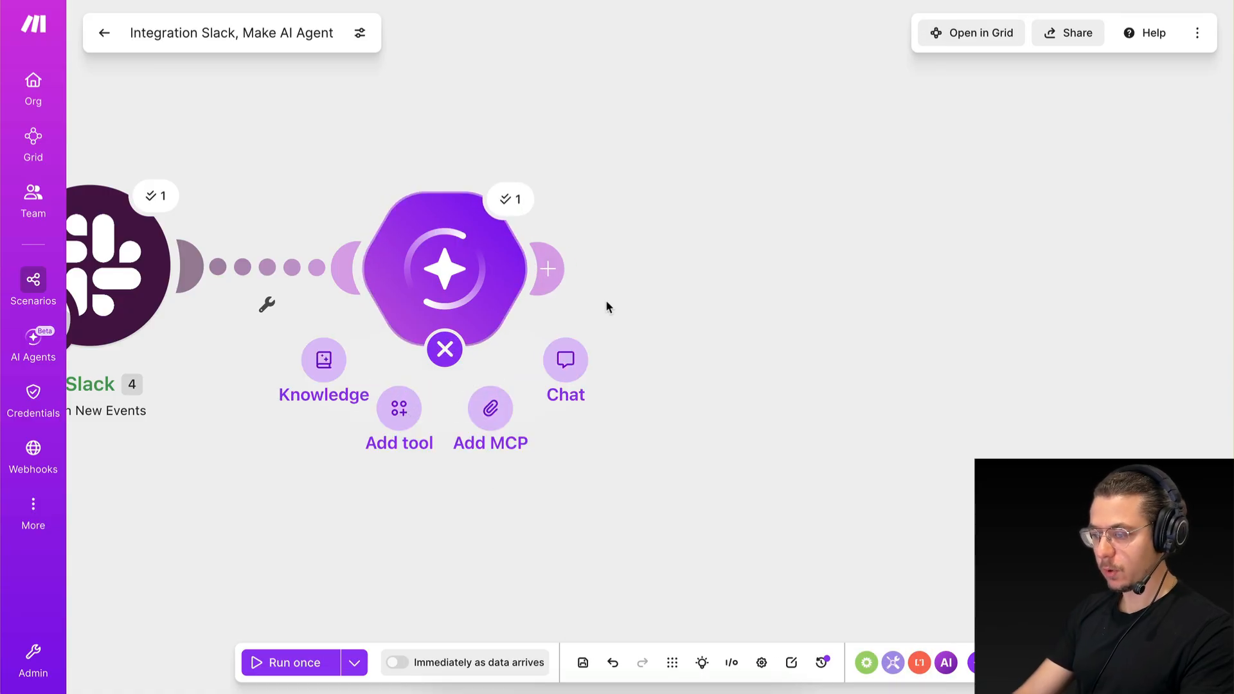
key("ctrl+Right")
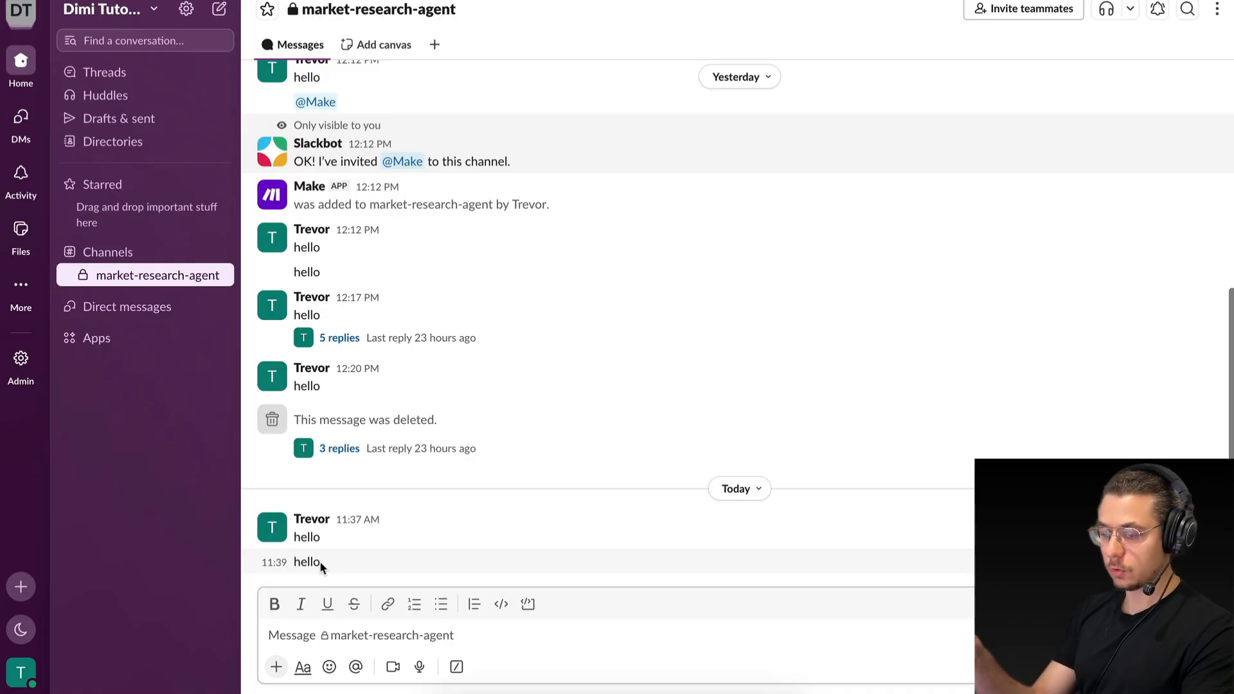
key("ctrl+Left")
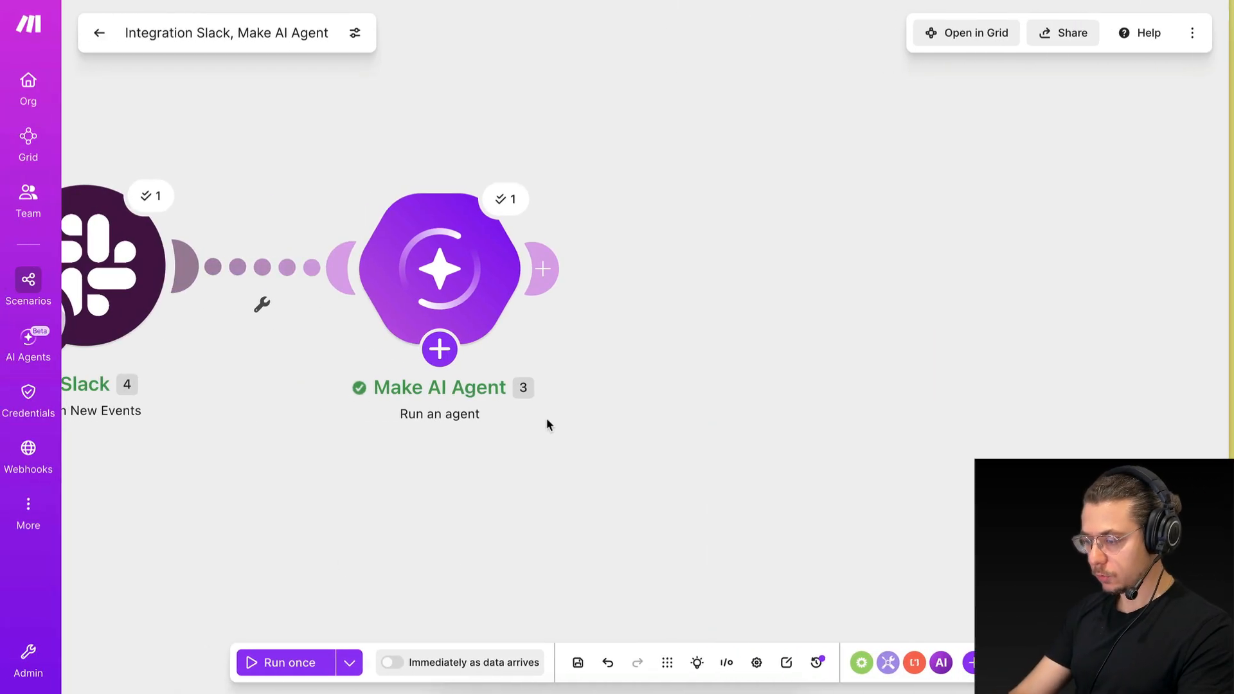
Add a Slack Send a Message module after the Make AI Agent module.
left_click(557, 271)
left_click(557, 272)
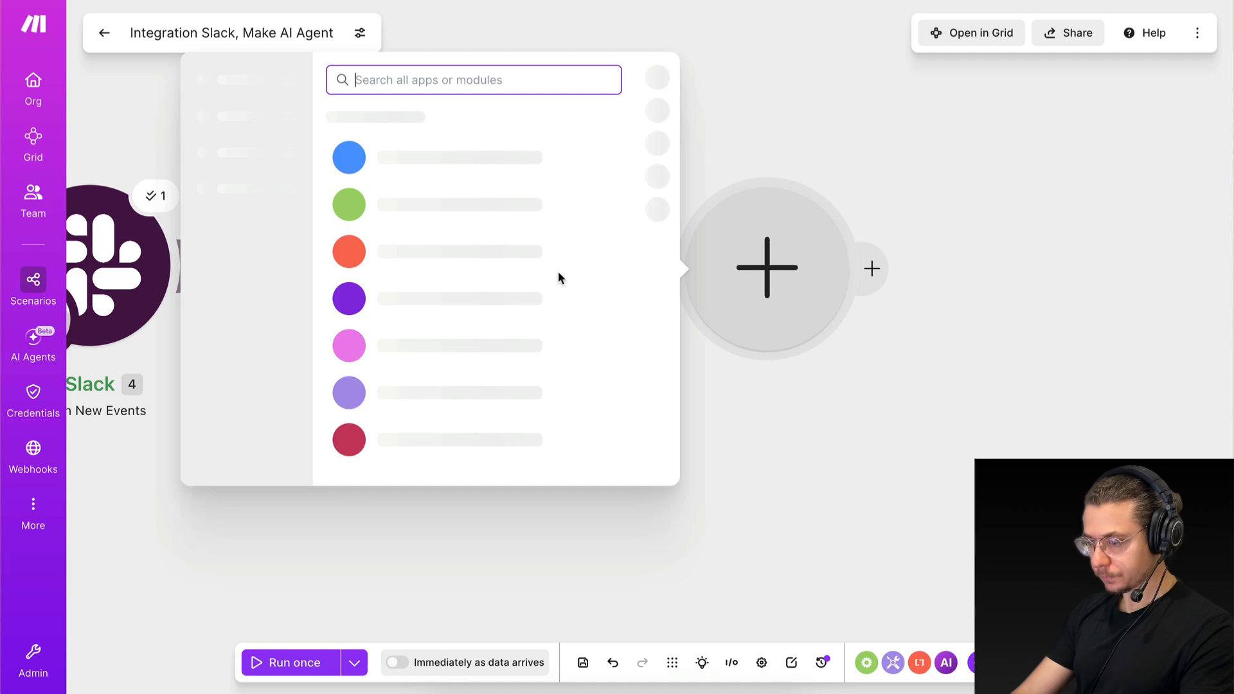
type("slack")
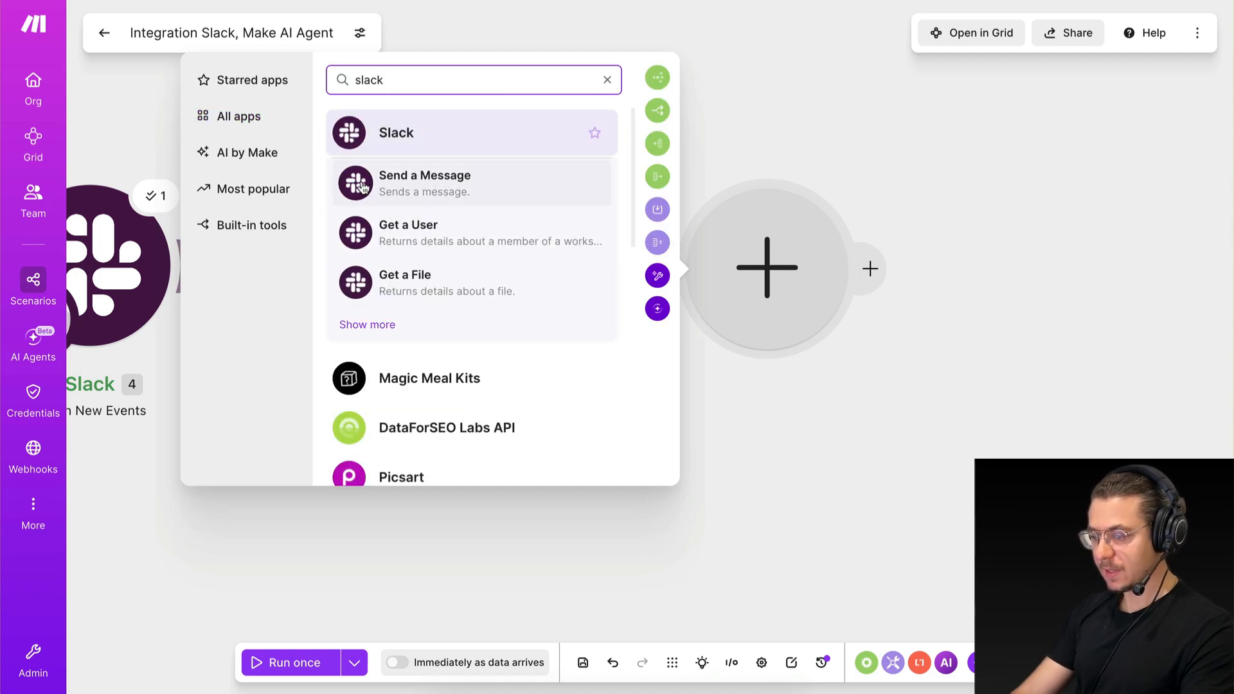
left_click(350, 134)
type("sa")
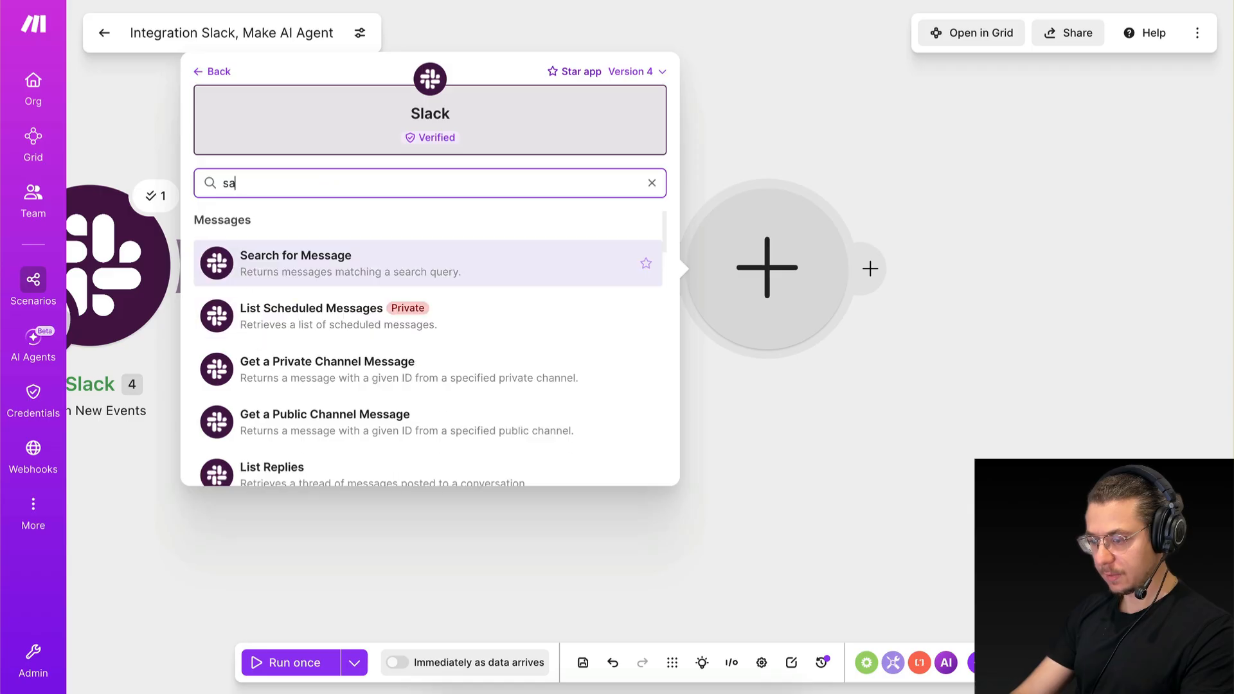
key("BackSpace")
key("BackSpace")
type("send")
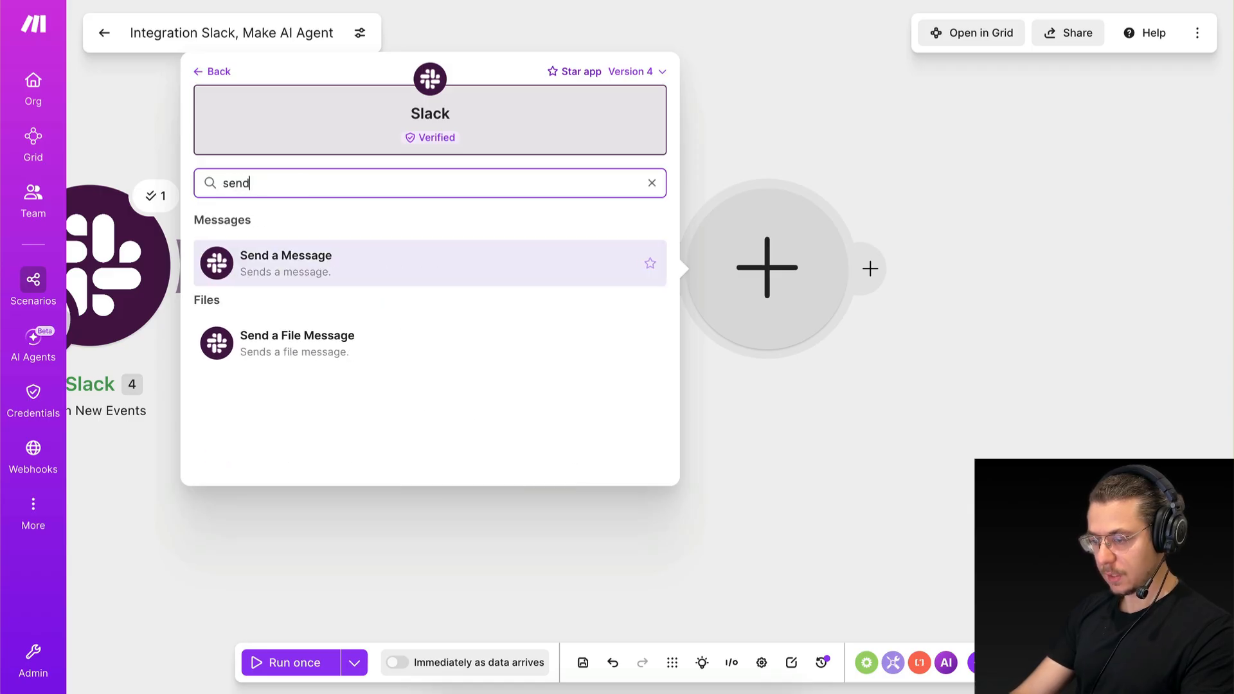
left_click(228, 273)
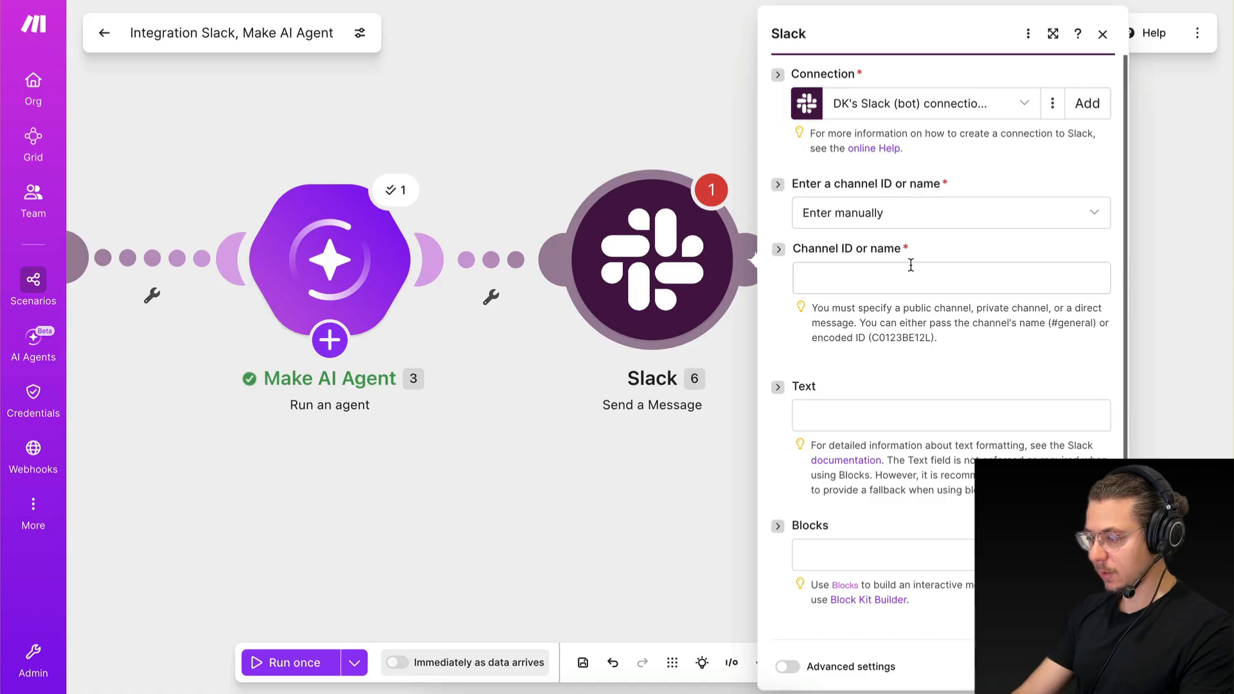
Choose the message's destination from the list, with the channel type Private channel and the channel market-research-agent.
left_click(853, 225)
left_click(859, 282)
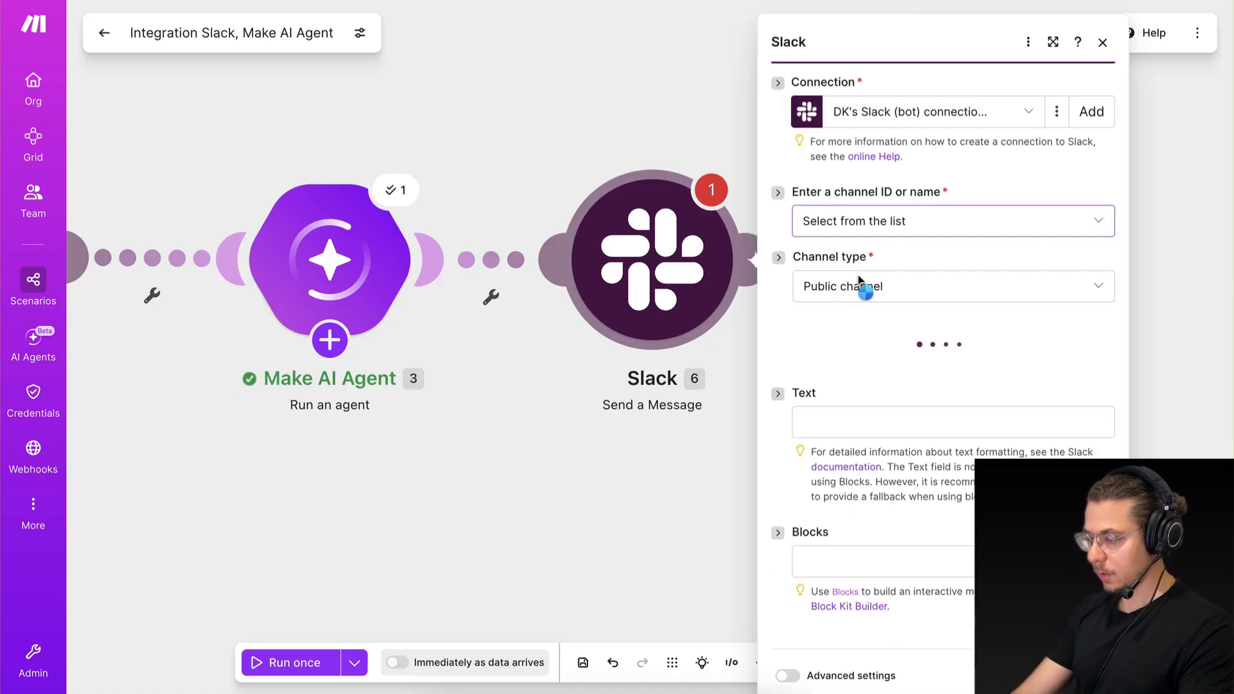
left_click(874, 283)
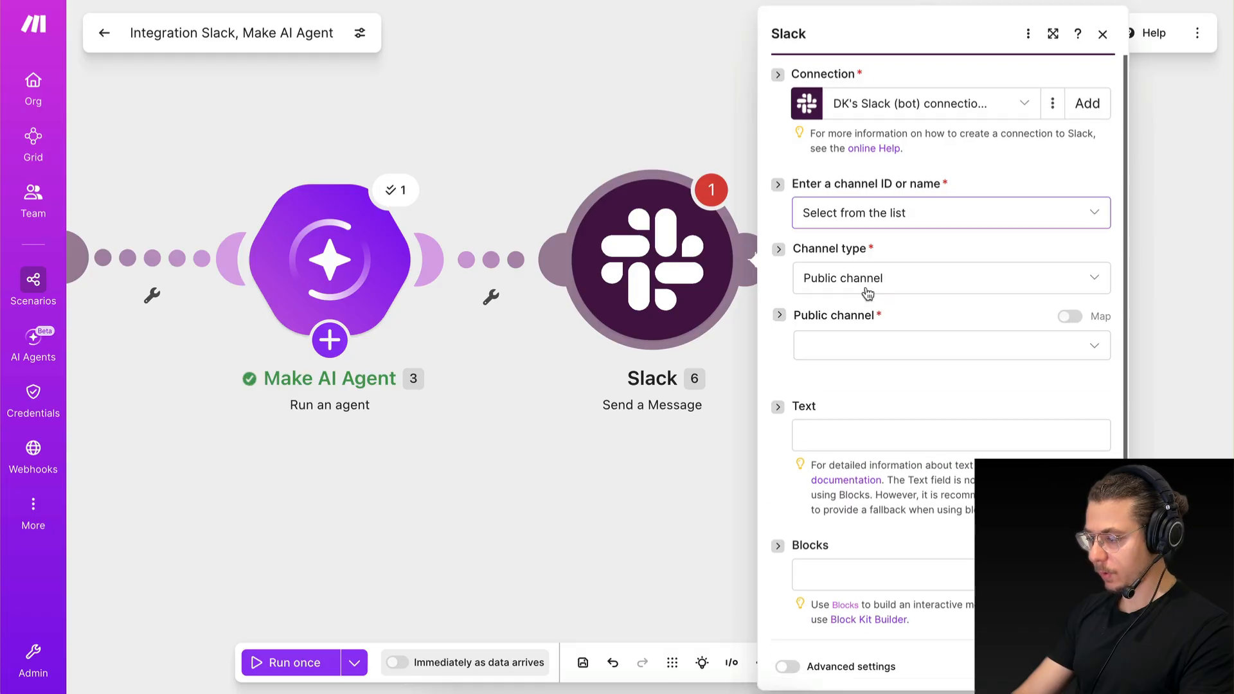
left_click(867, 350)
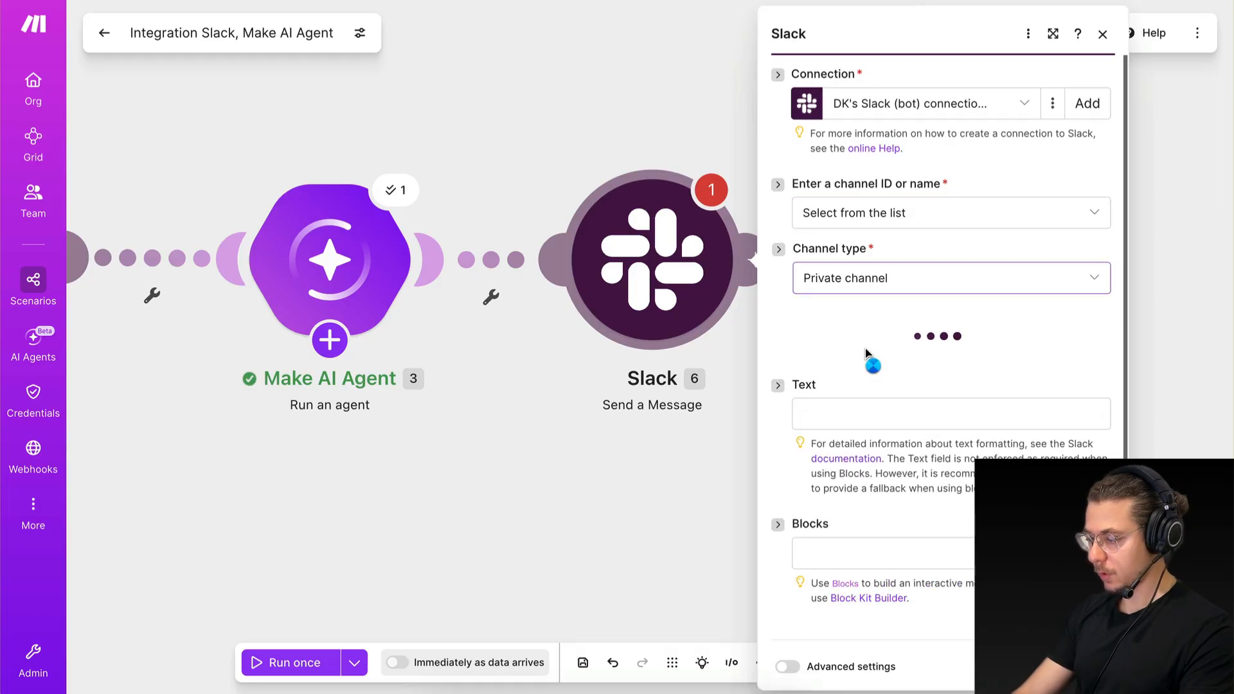
left_click(875, 322)
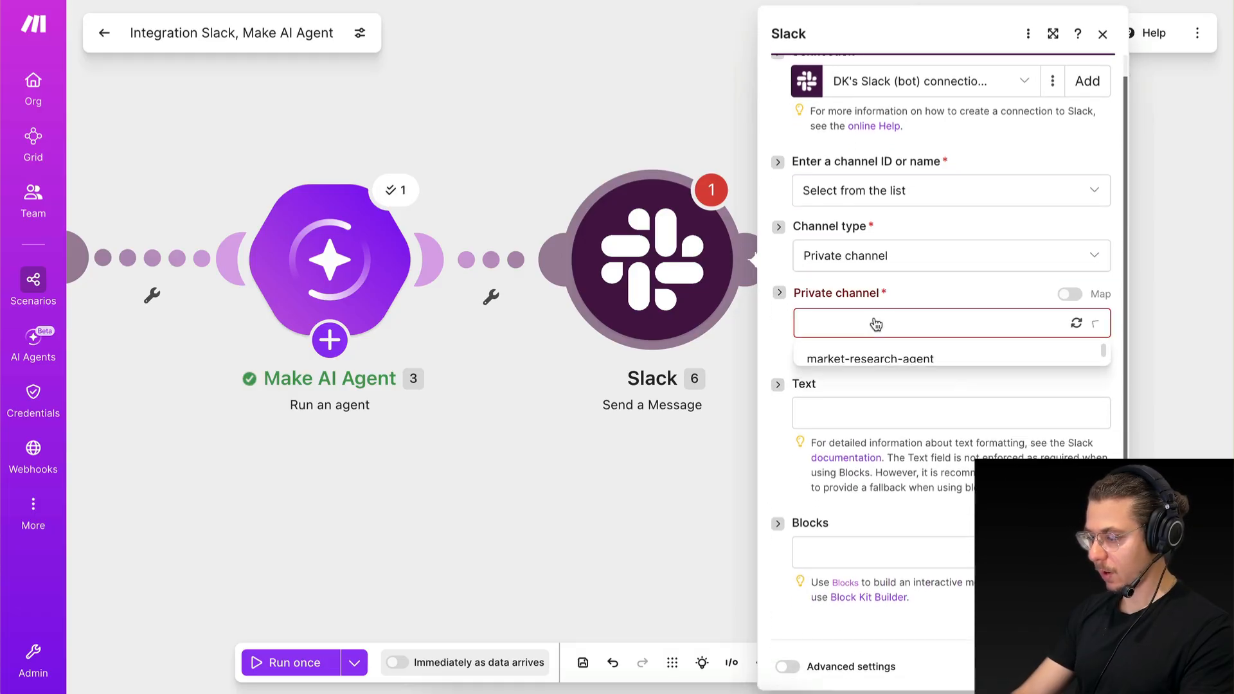
left_click(874, 359)
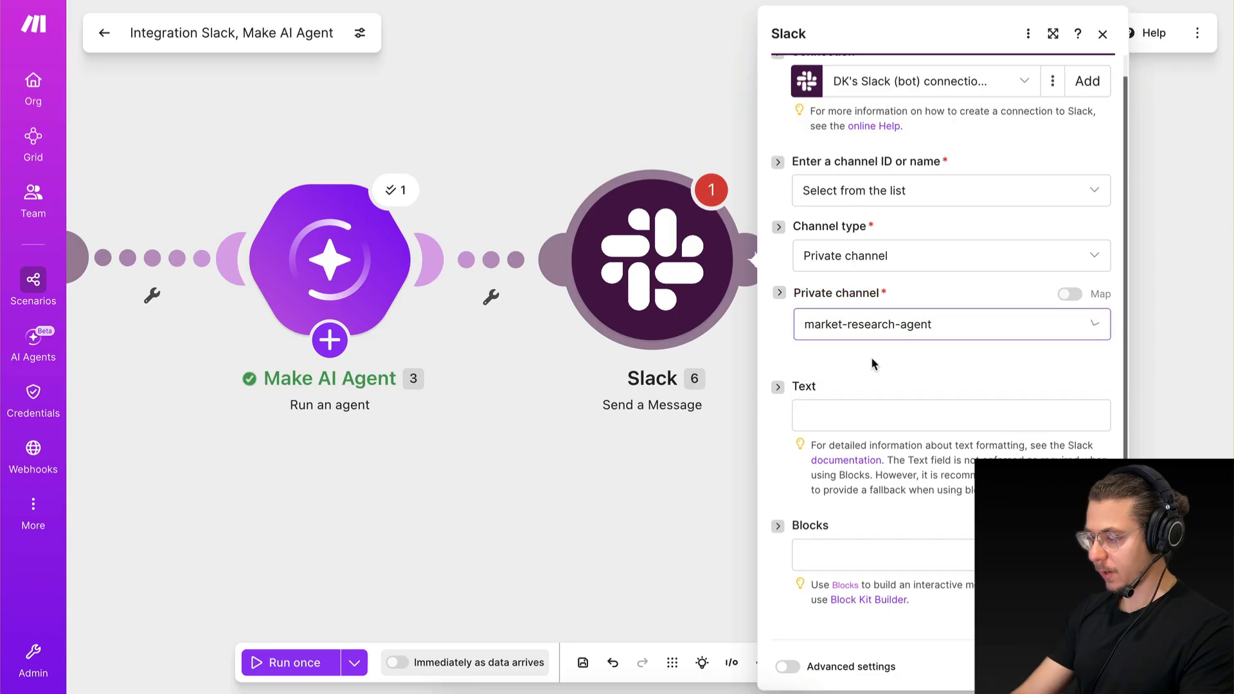
Map the Make AI Agent module's Response into the Text of the Slack message.
left_click(884, 408)
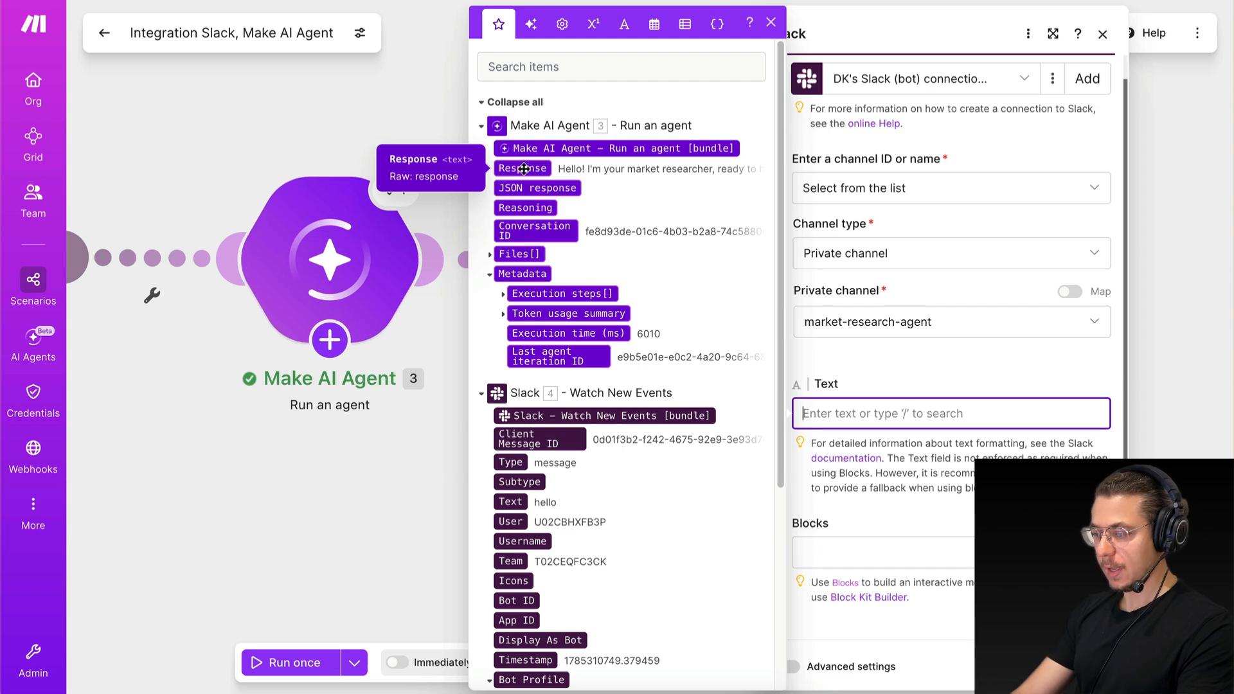
left_click_drag(527, 168, 864, 414)
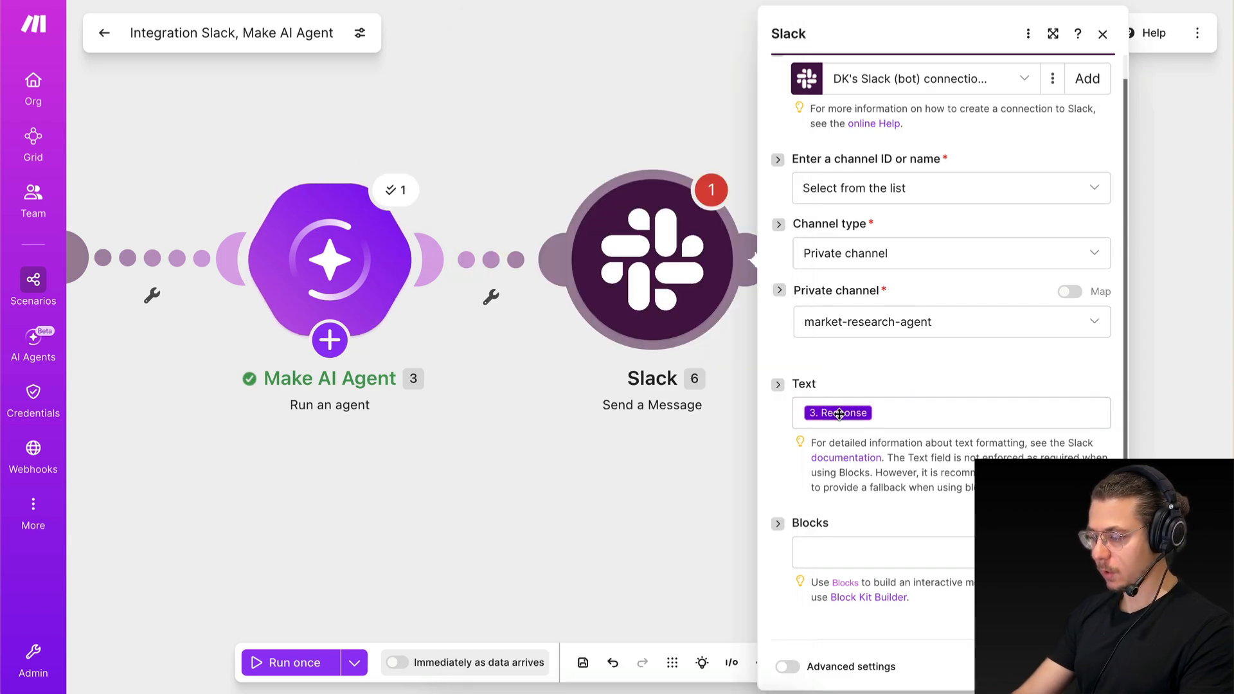
scroll(866, 537, "up", 1)
scroll(866, 537, "down", 1)
Show the advanced settings and map the Watch New Events Timestamp into the Thread message ID.
left_click(788, 667)
scroll(921, 507, "down", 5)
scroll(921, 508, "up", 1)
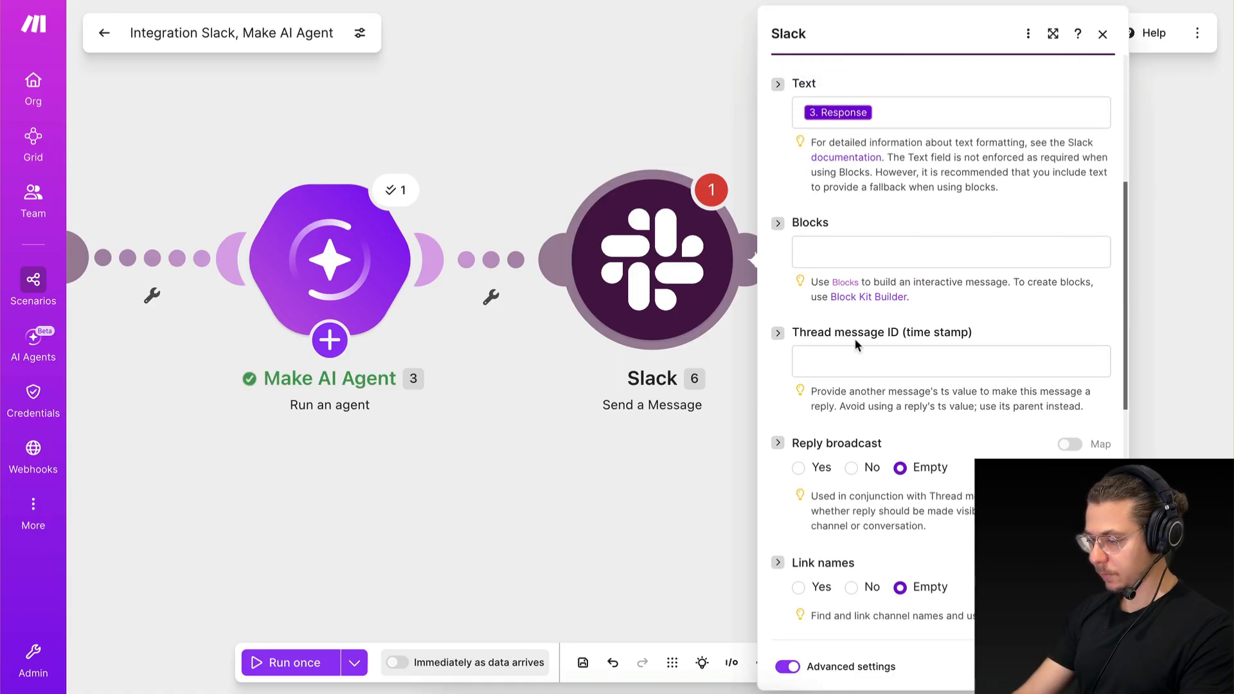
scroll(624, 441, "left", 1)
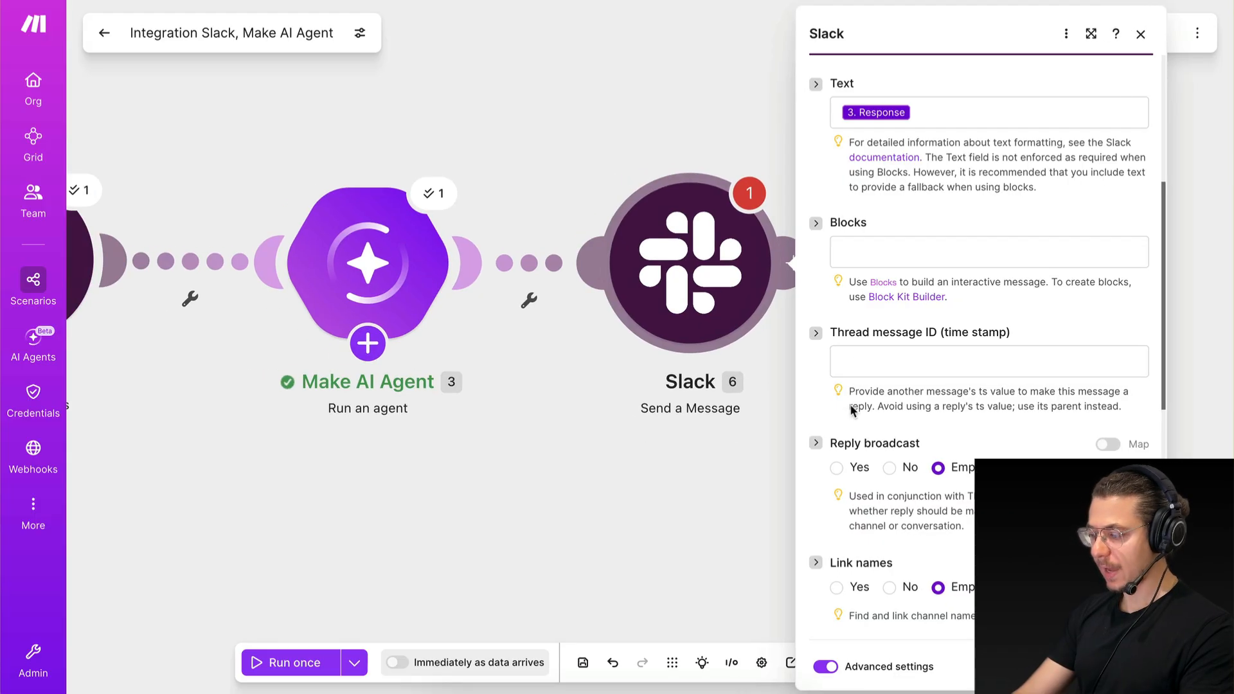
left_click(919, 358)
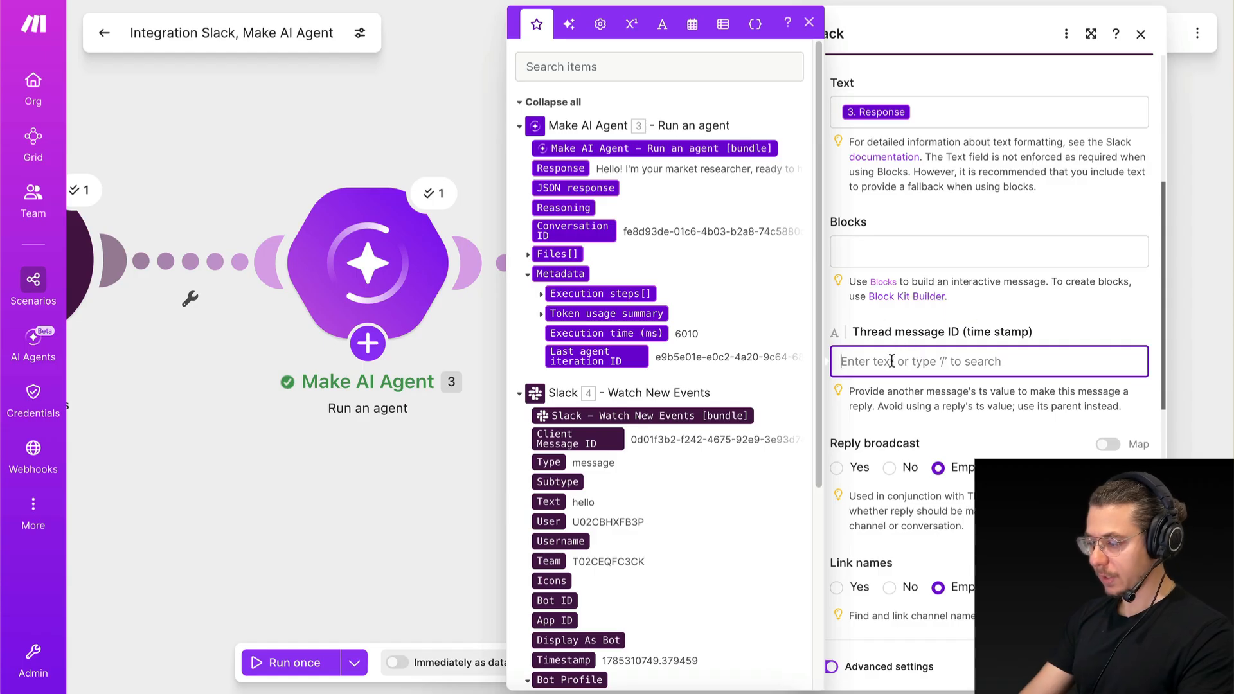
scroll(626, 550, "down", 5)
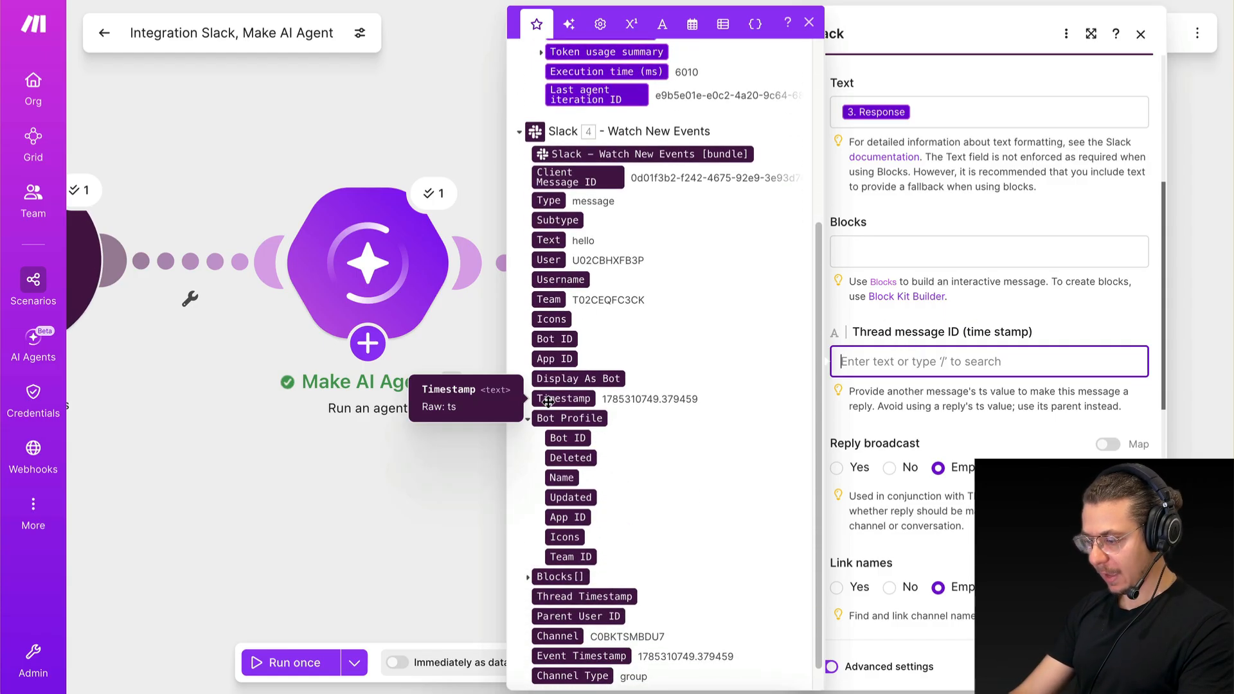
left_click_drag(547, 398, 877, 365)
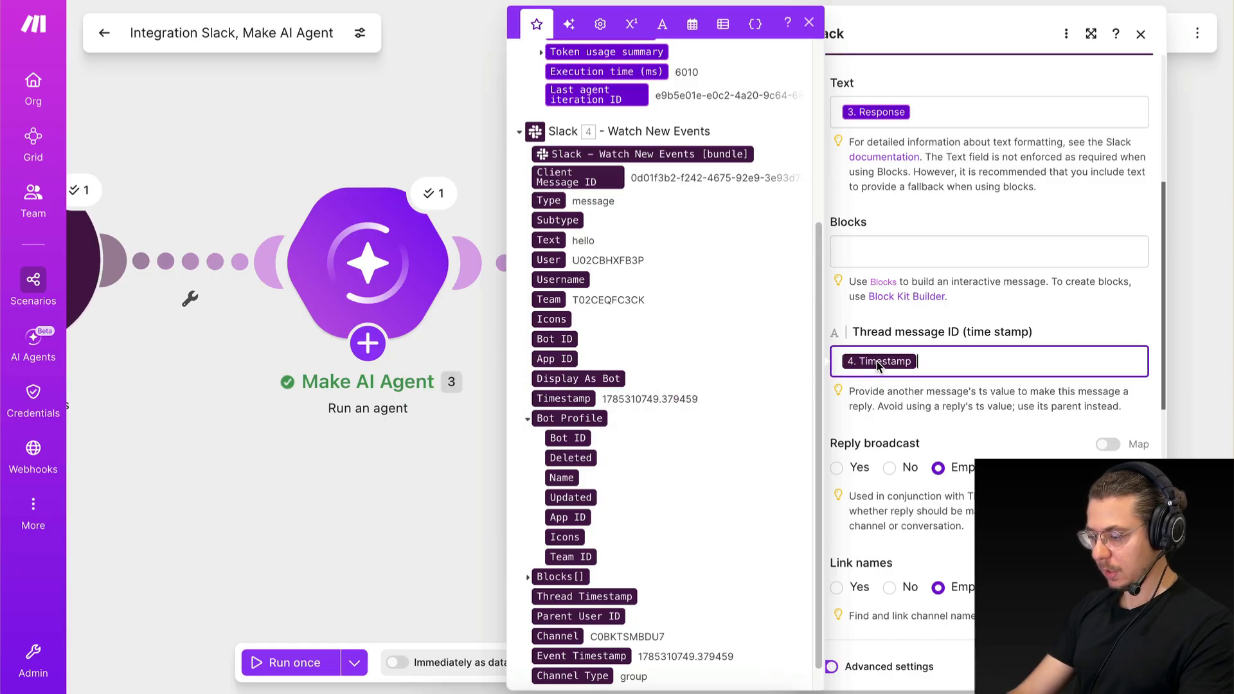
left_click(877, 401)
Review the latest "hello" message in Slack's market-research-agent channel as the parent for threaded replies, and return to Make.
key("ctrl+Right")
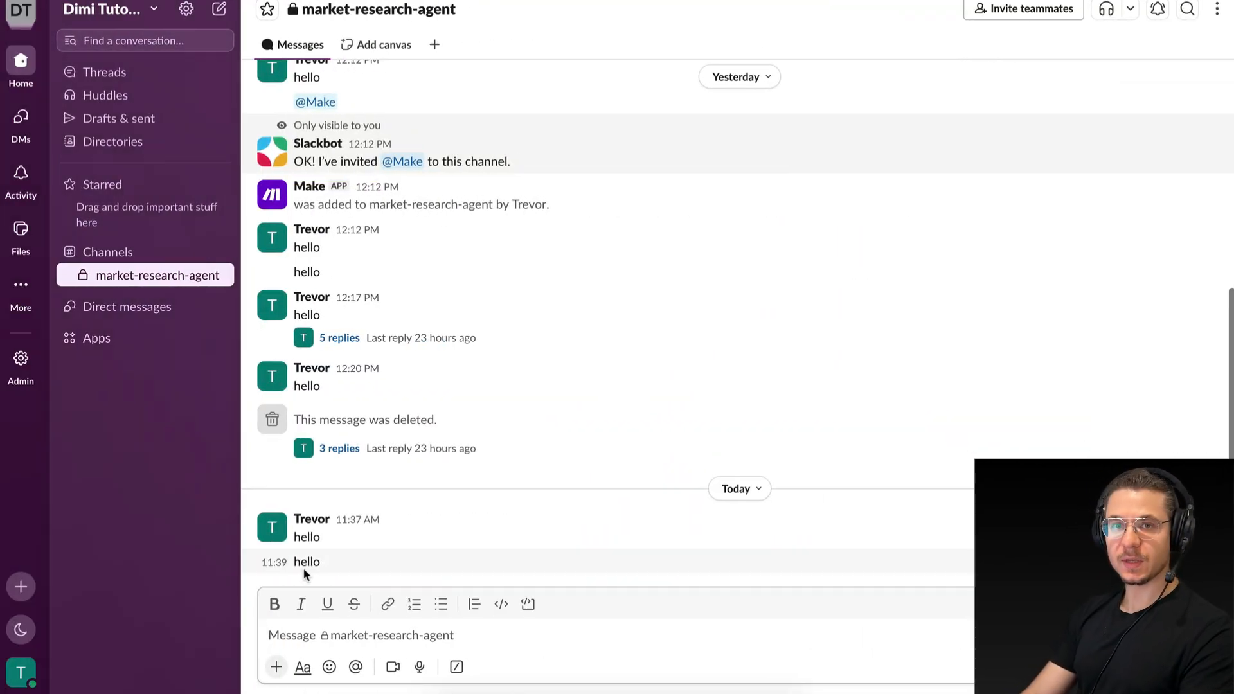
key("ctrl+Left")
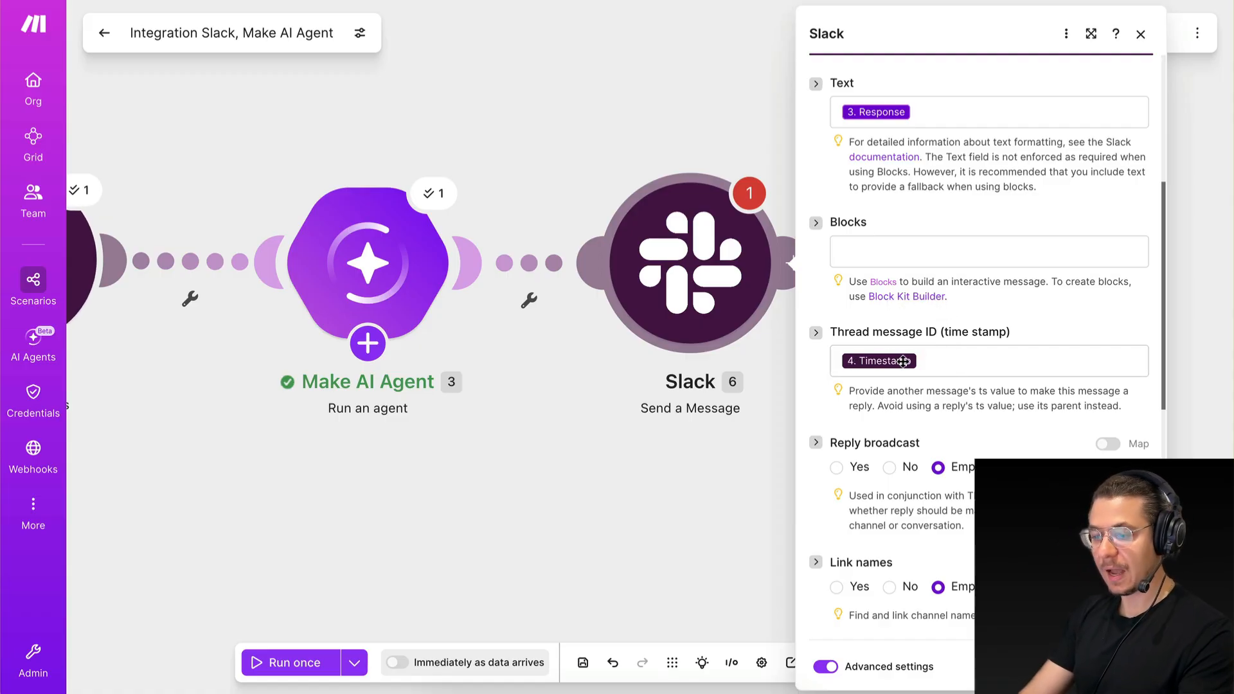
key("ctrl+Right")
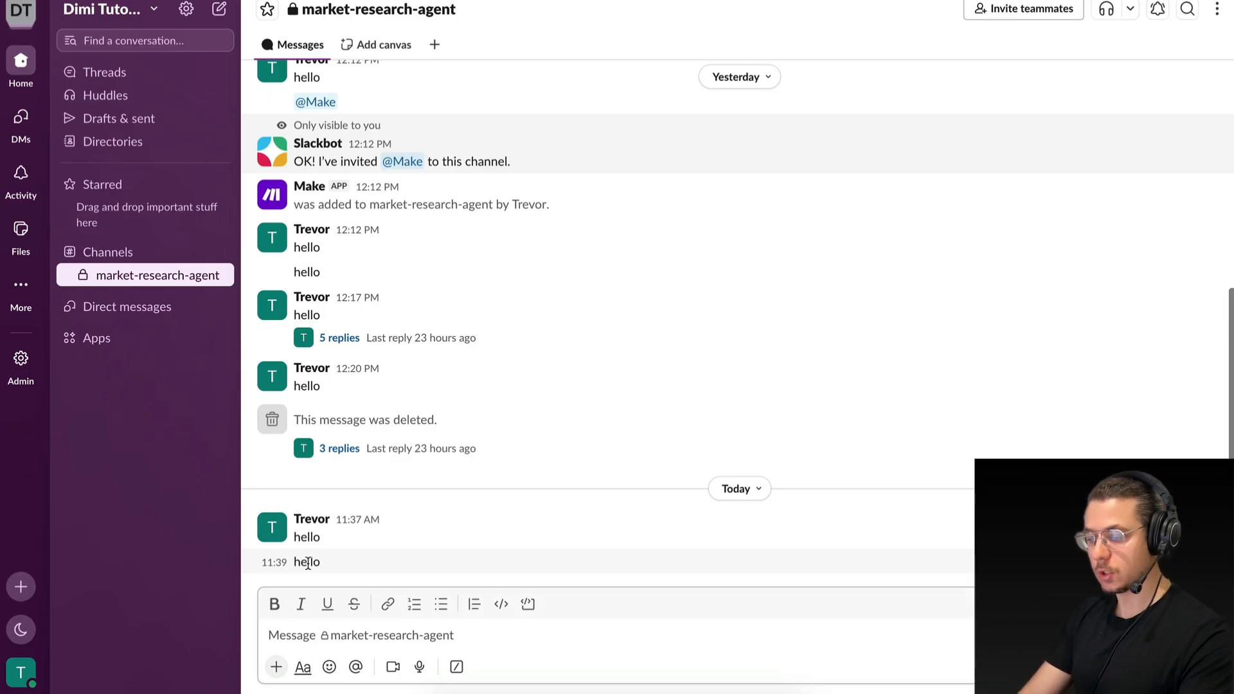
key("ctrl+Left")
Set the Slack message's User name to "Market Research Agent".
scroll(977, 418, "down", 2)
scroll(977, 420, "down", 6)
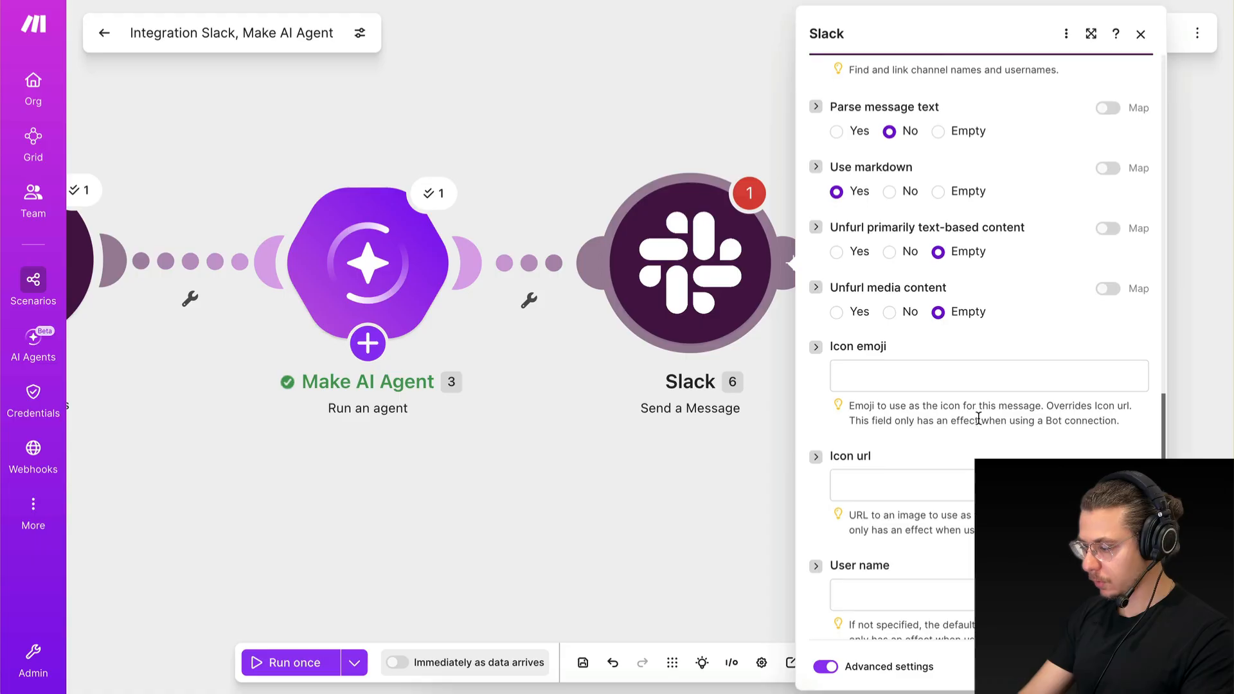
scroll(977, 418, "down", 1)
left_click(859, 554)
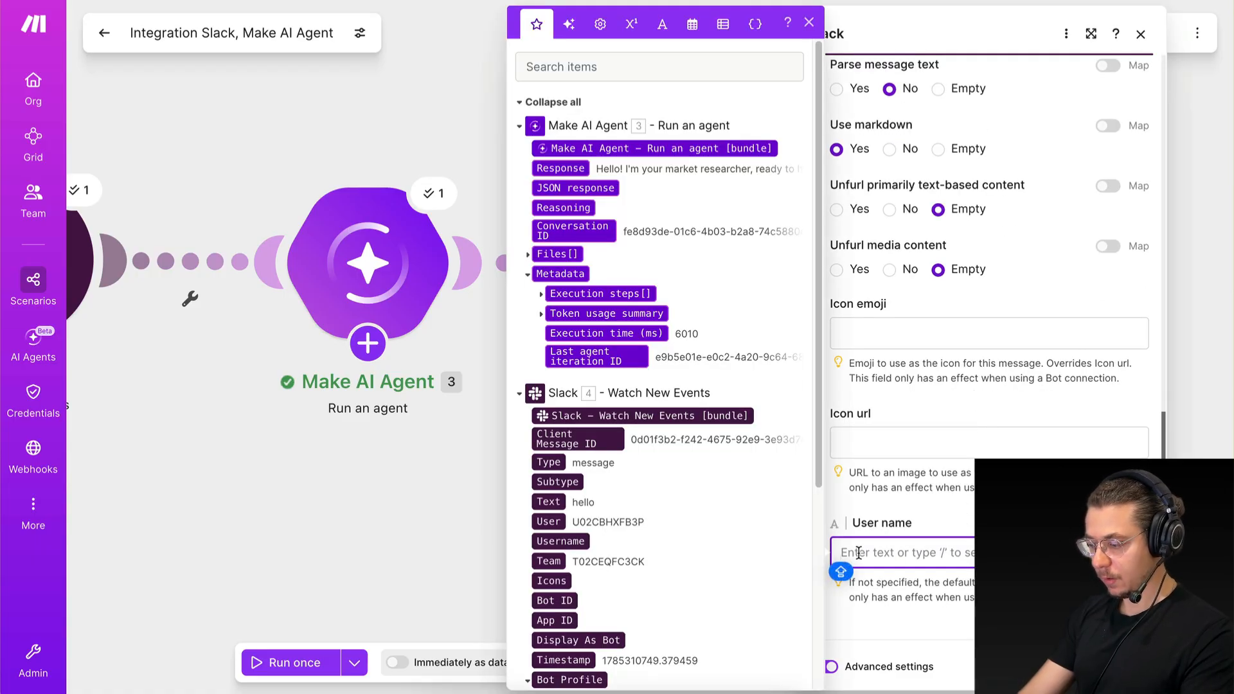
type("Market Research Agent")
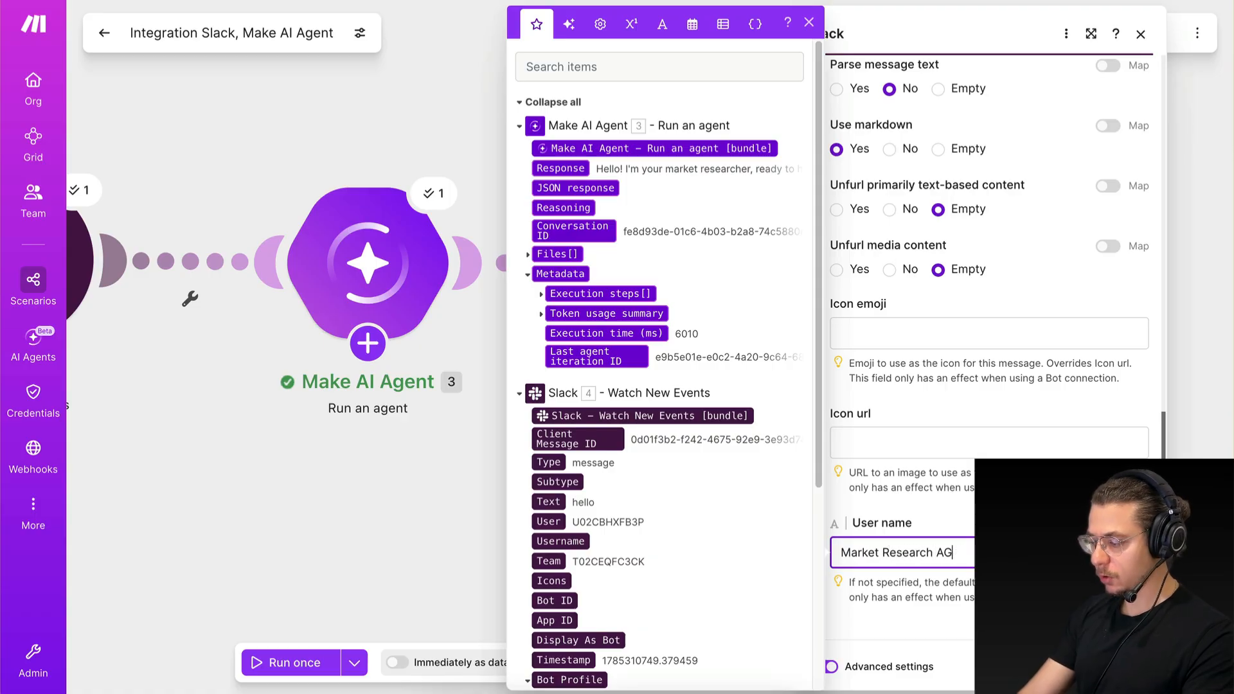
left_click(914, 581)
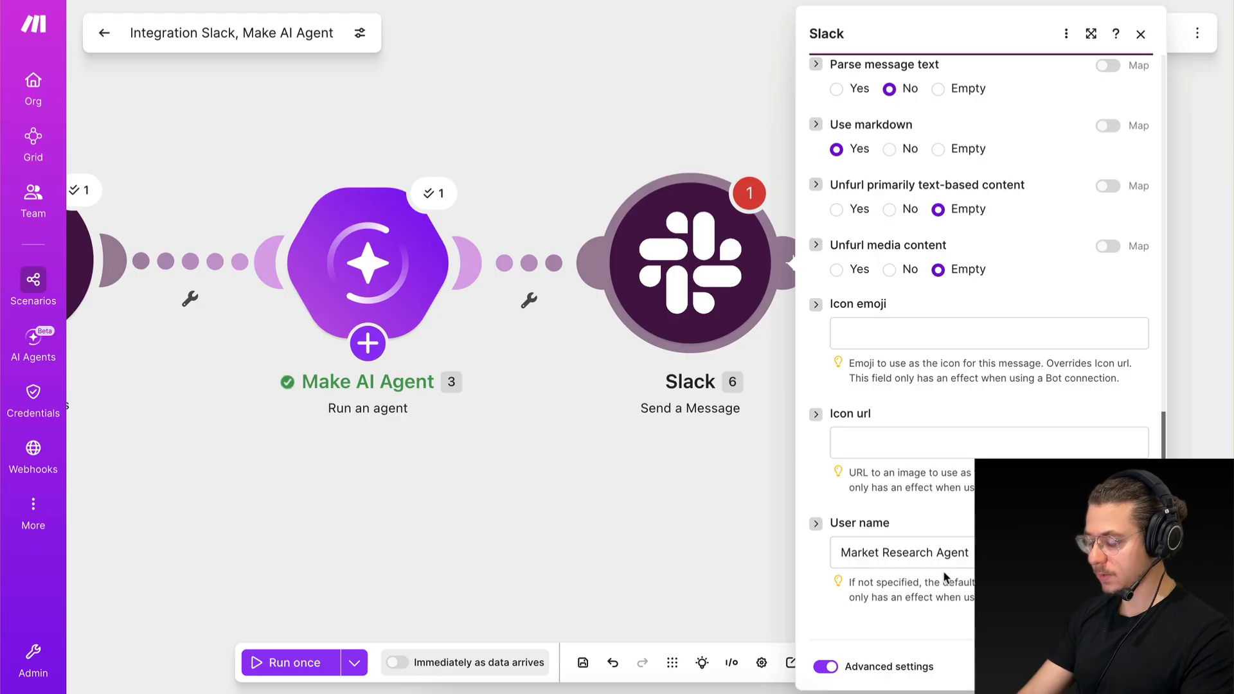
left_click_drag(841, 554, 983, 555)
left_click(996, 593)
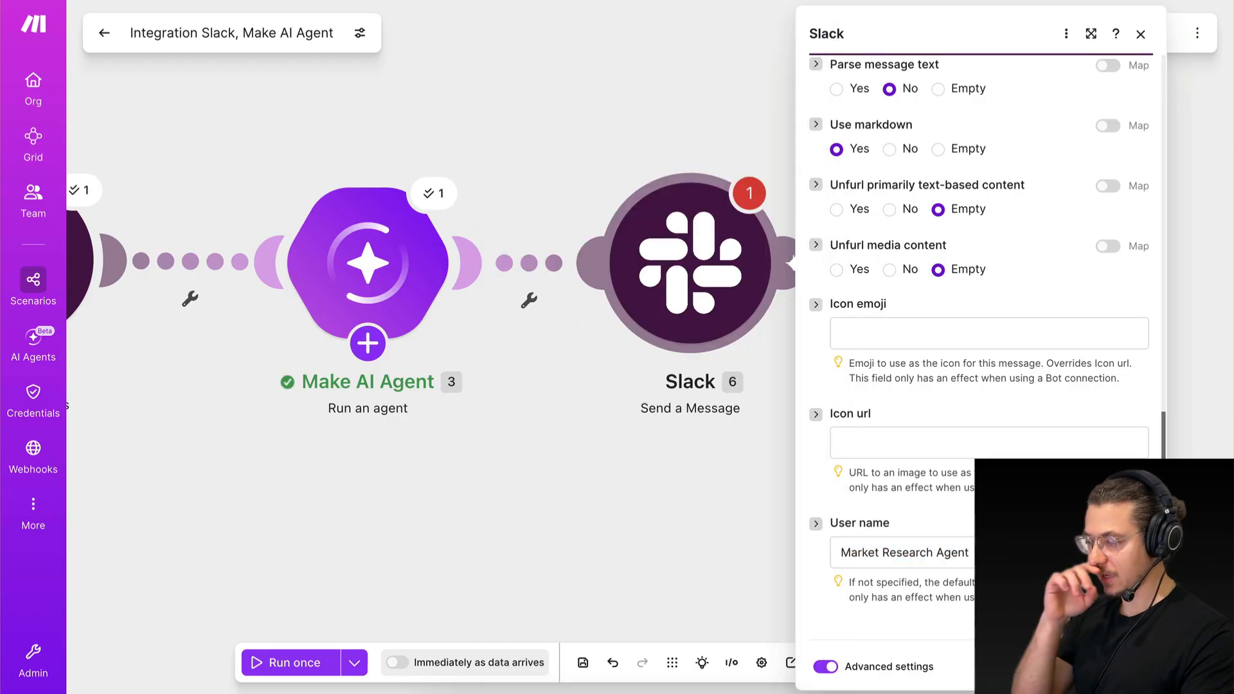
scroll(900, 225, "up", 15)
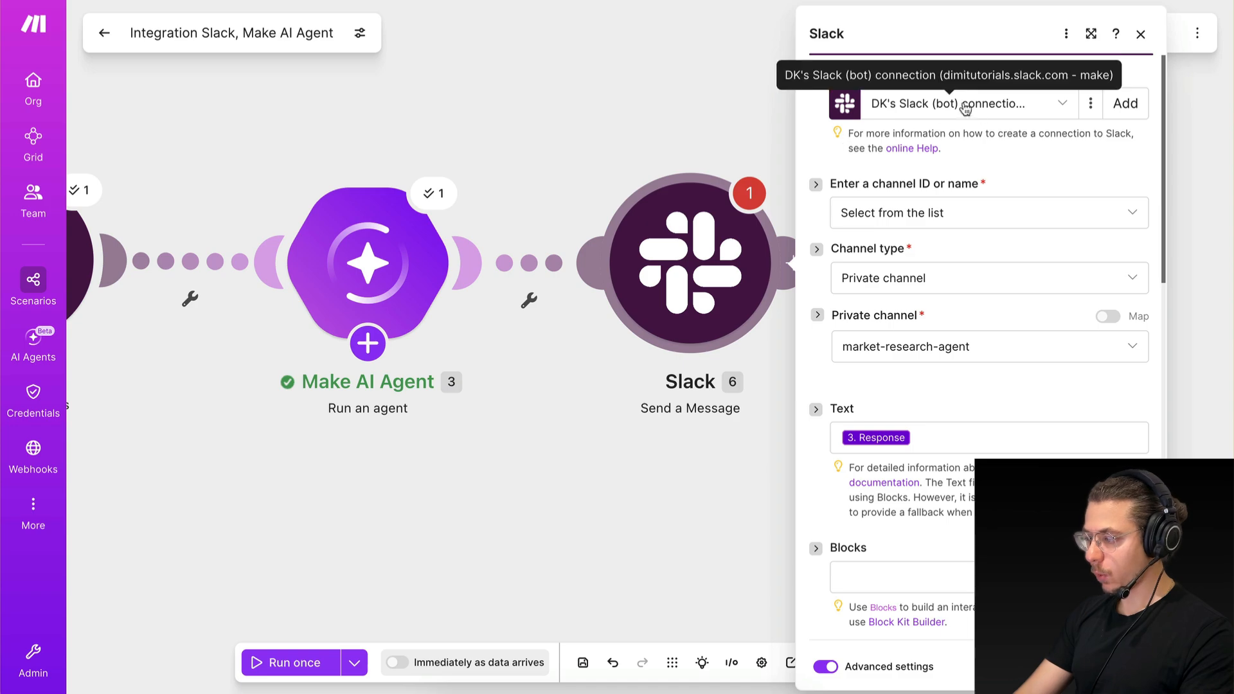
left_click(1124, 109)
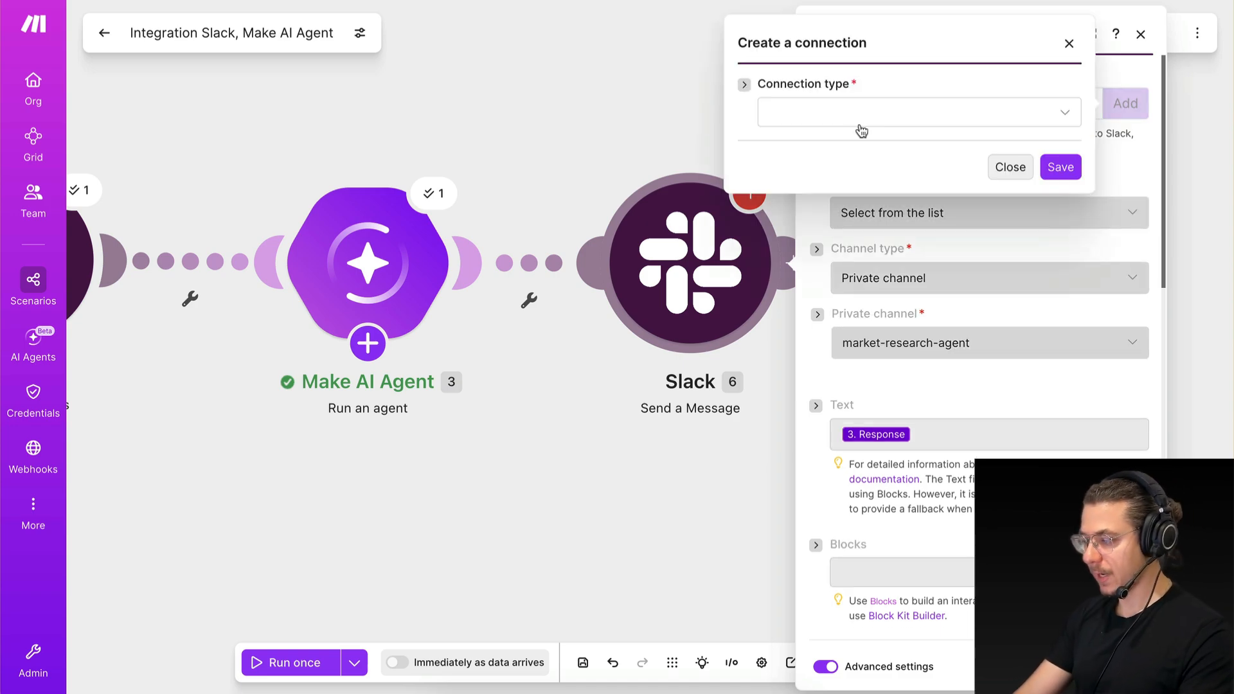
left_click(1008, 168)
left_click(368, 343)
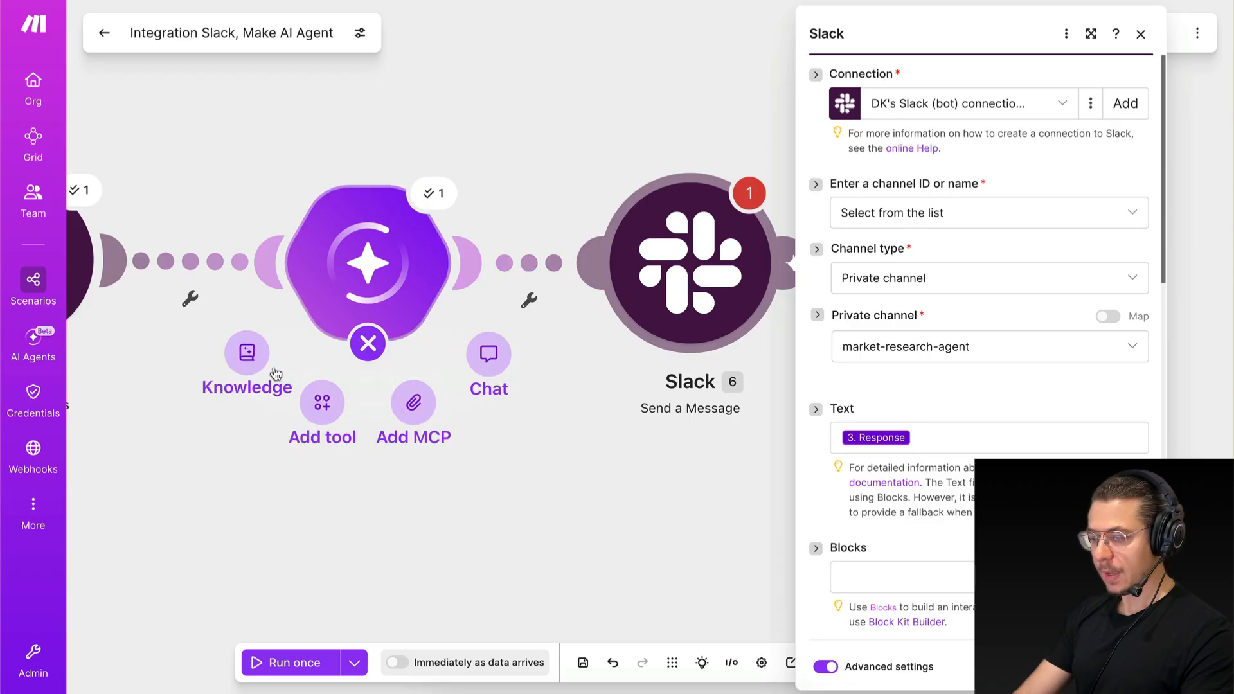
left_click_drag(174, 267, 228, 265)
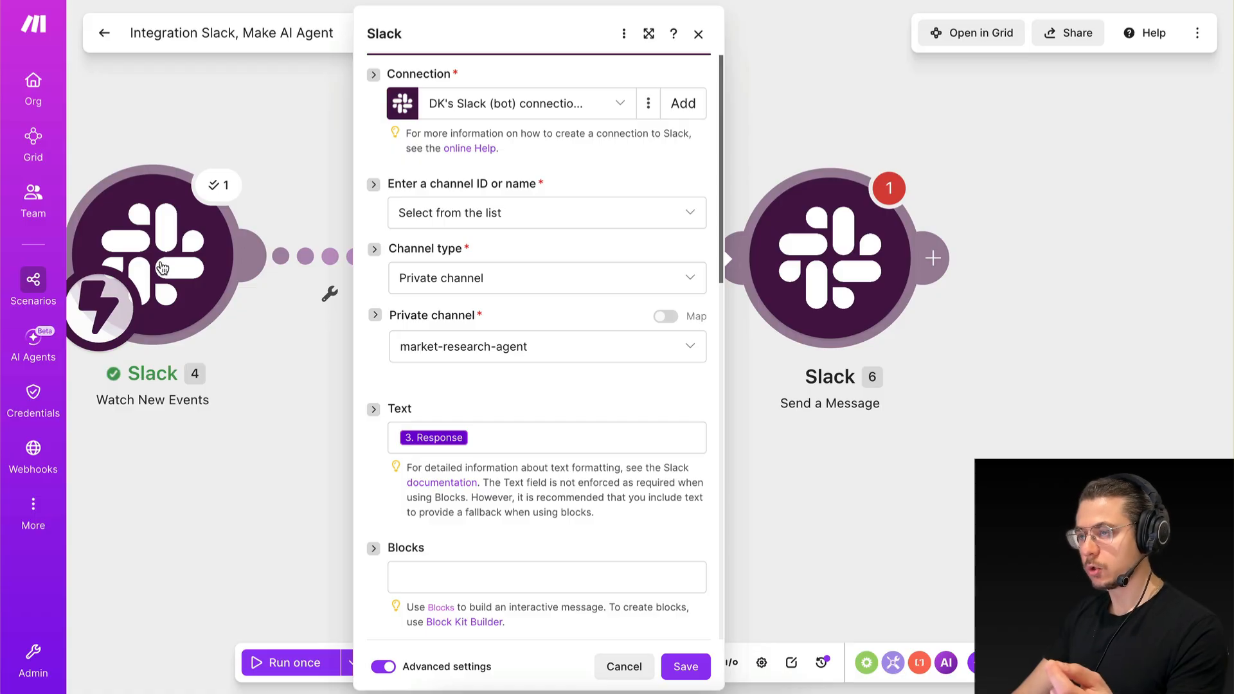
Open the Slack Send a Message module's settings, start a new connection, and show the available connection types.
left_click(1000, 342)
left_click(882, 298)
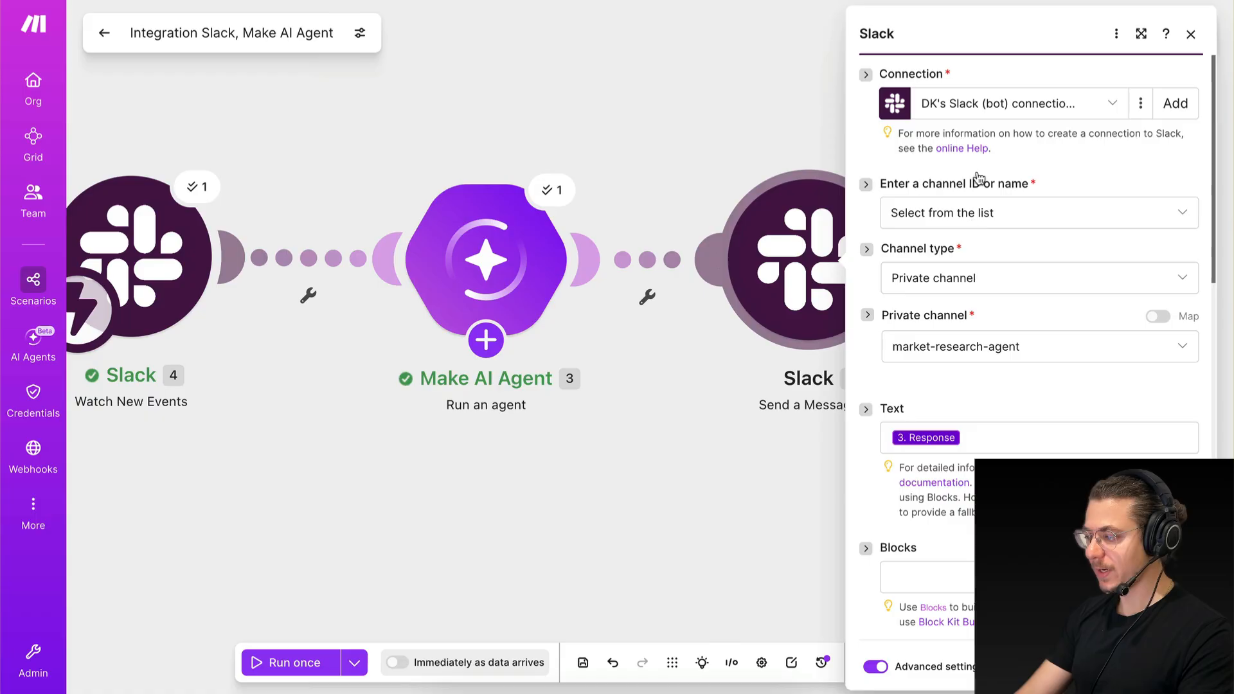
left_click(1168, 104)
left_click(878, 119)
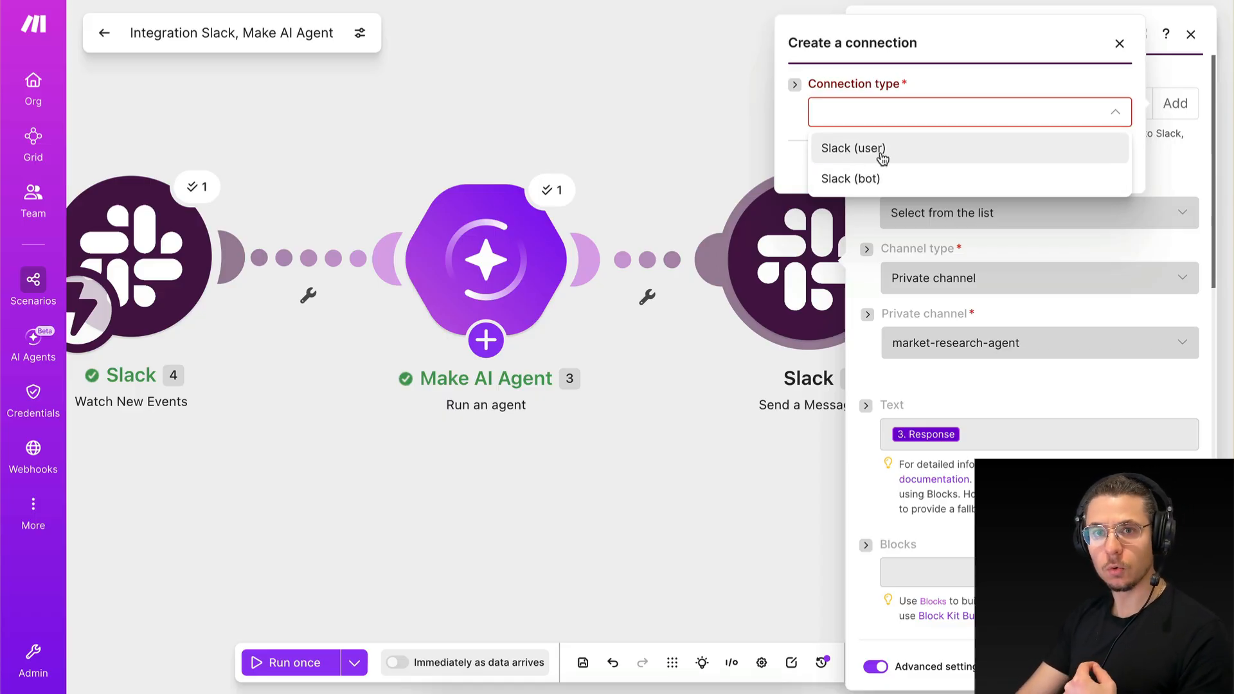
Examine the sender name and agent replies in the earlier threads of Slack's market-research-agent channel, and return to Make.
key("ctrl+Right")
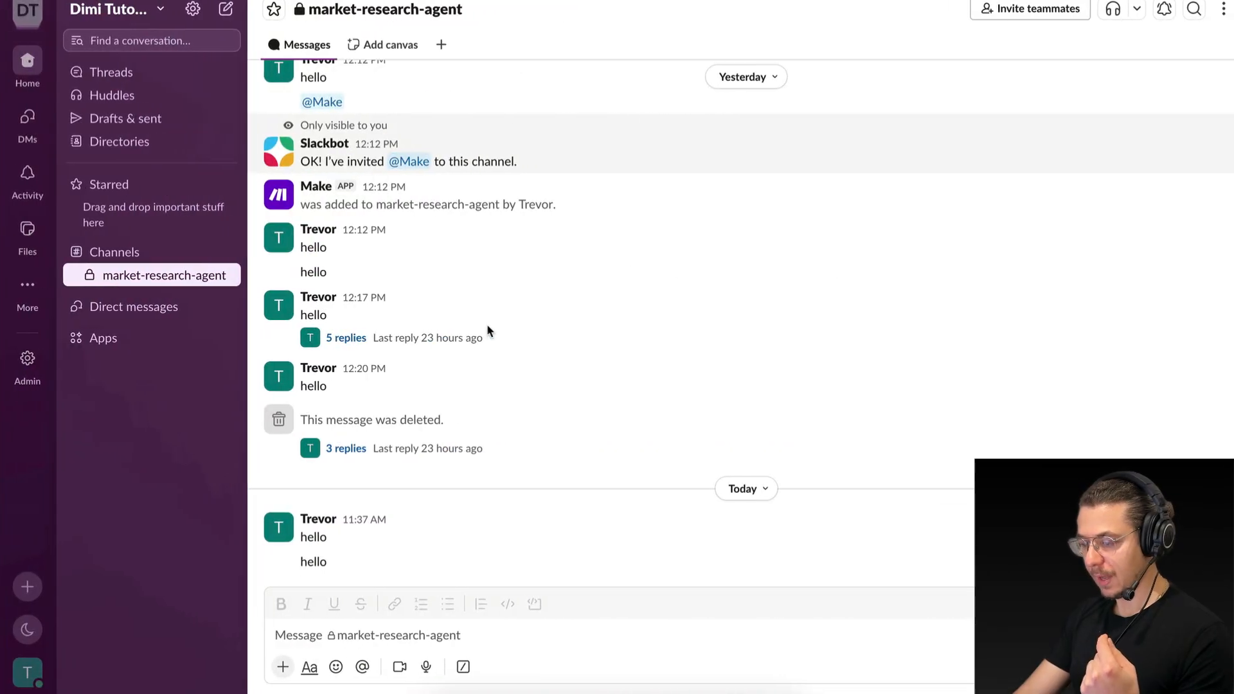
scroll(322, 275, "up", 5)
scroll(337, 403, "down", 3)
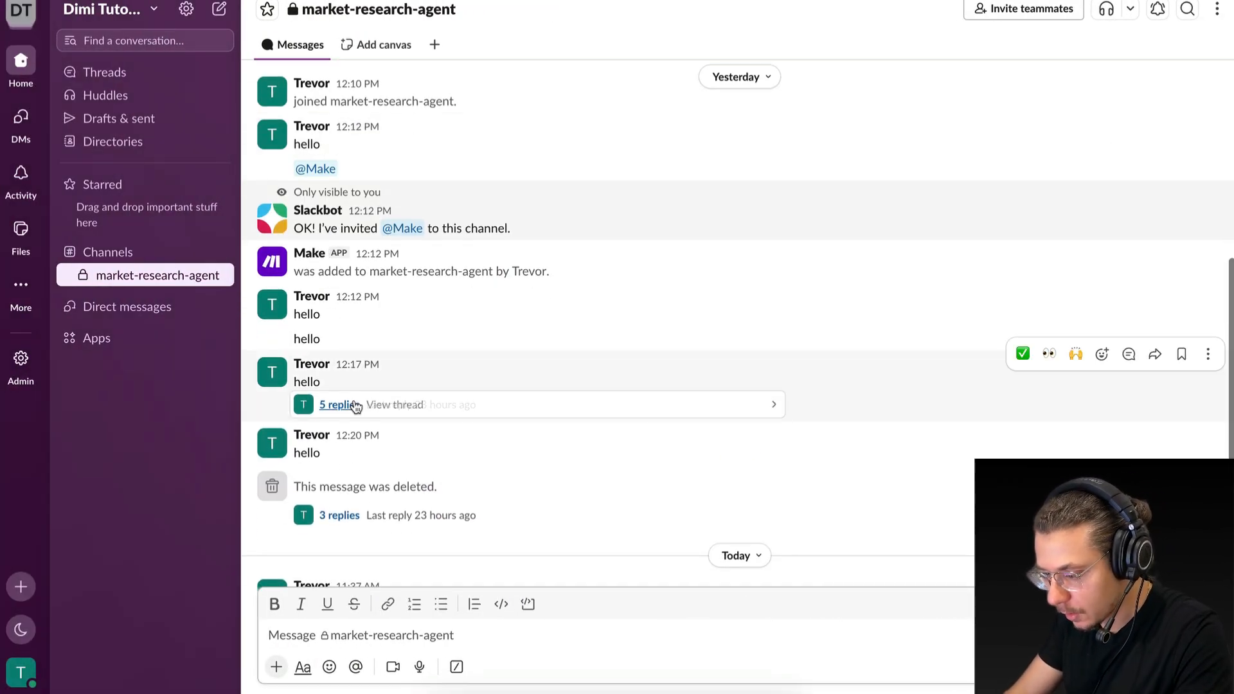
left_click(339, 405)
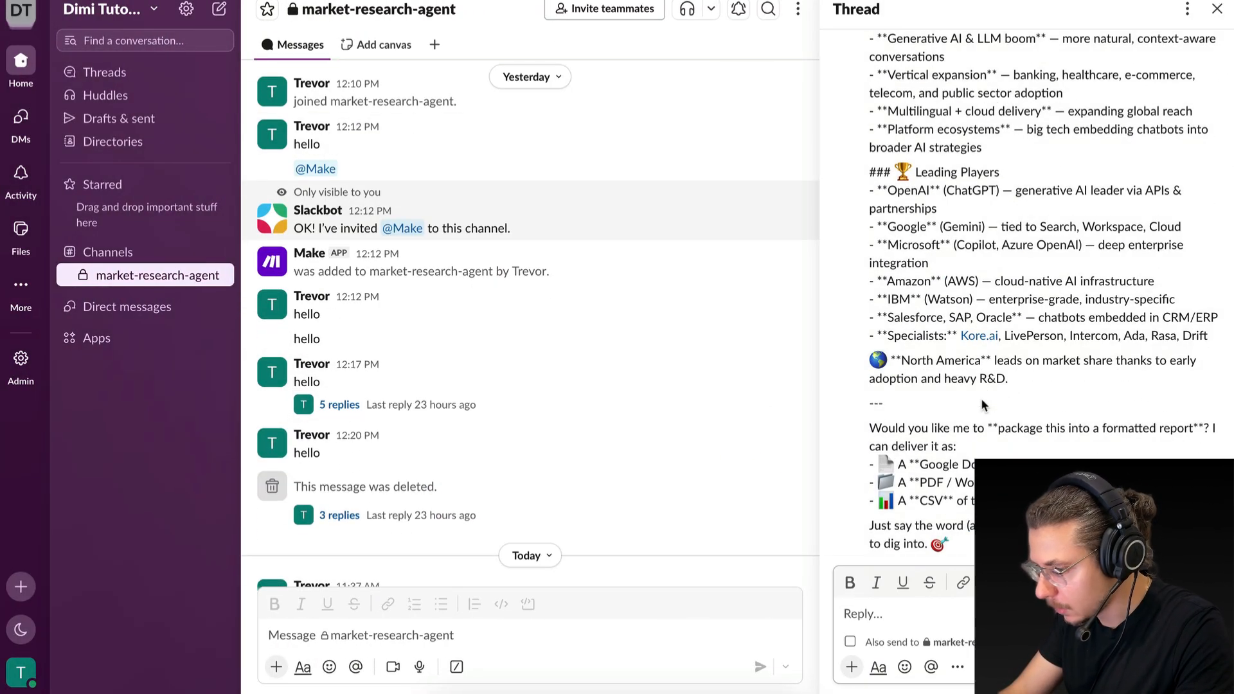
left_click(340, 515)
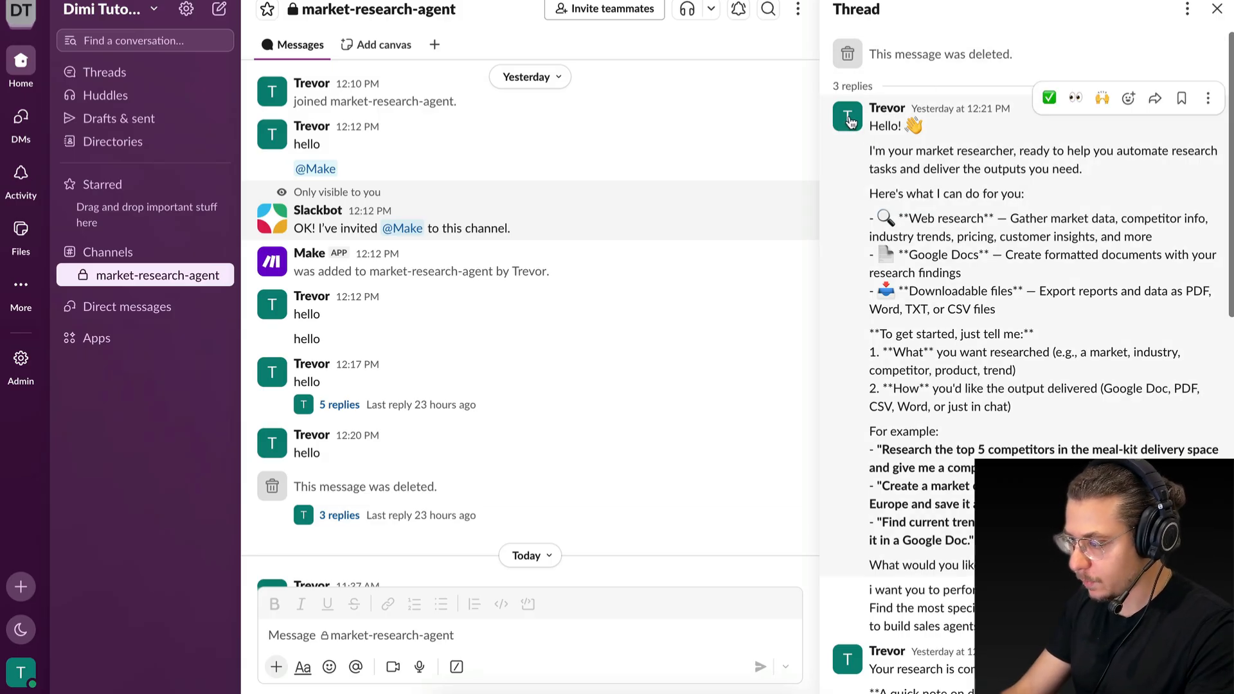
mouse_move(887, 114)
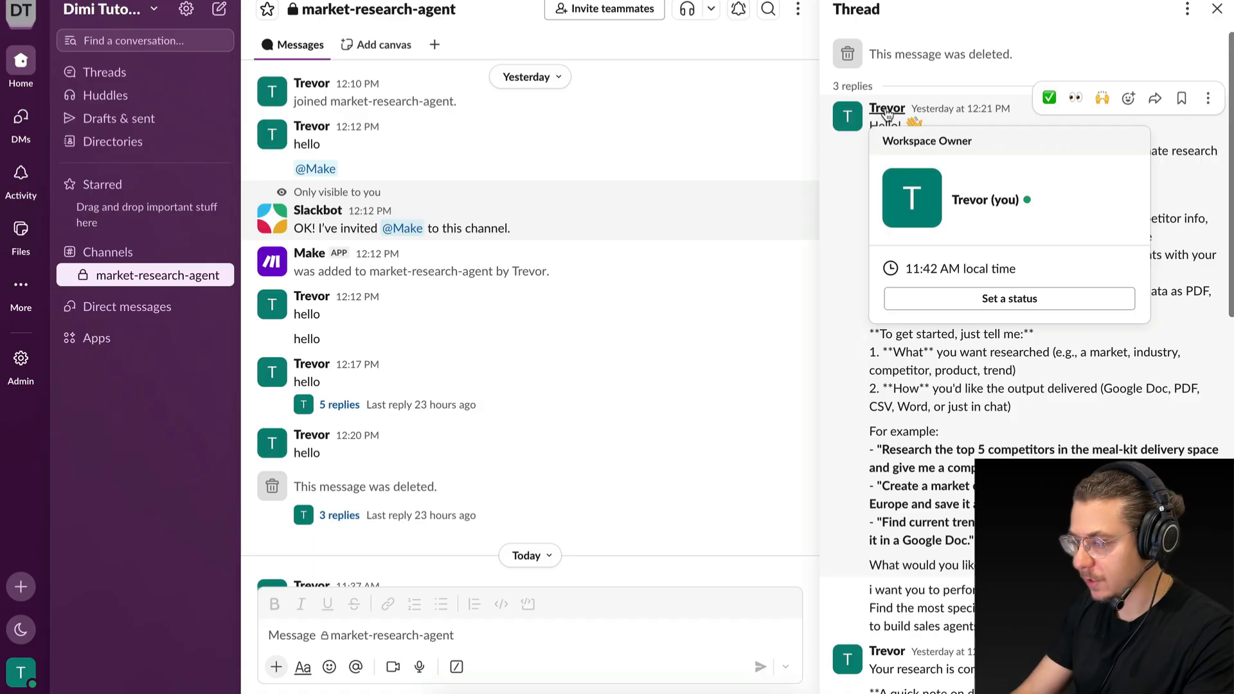
scroll(1028, 289, "down", 15)
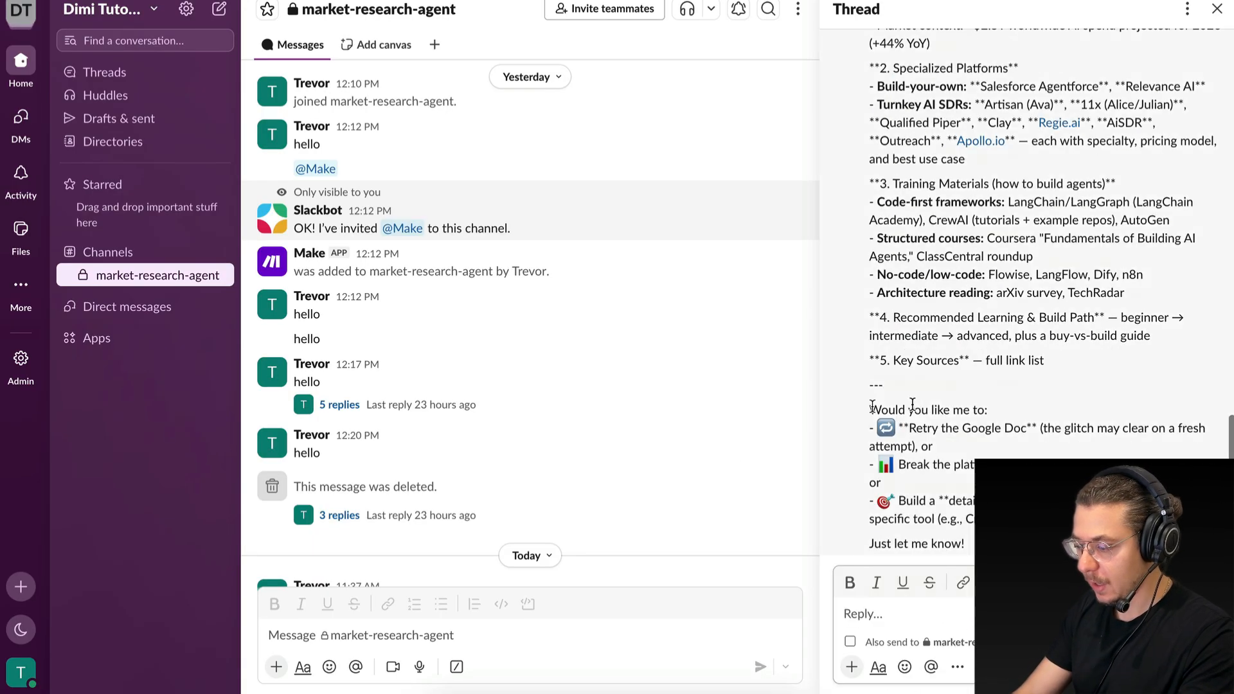
scroll(376, 535, "down", 1)
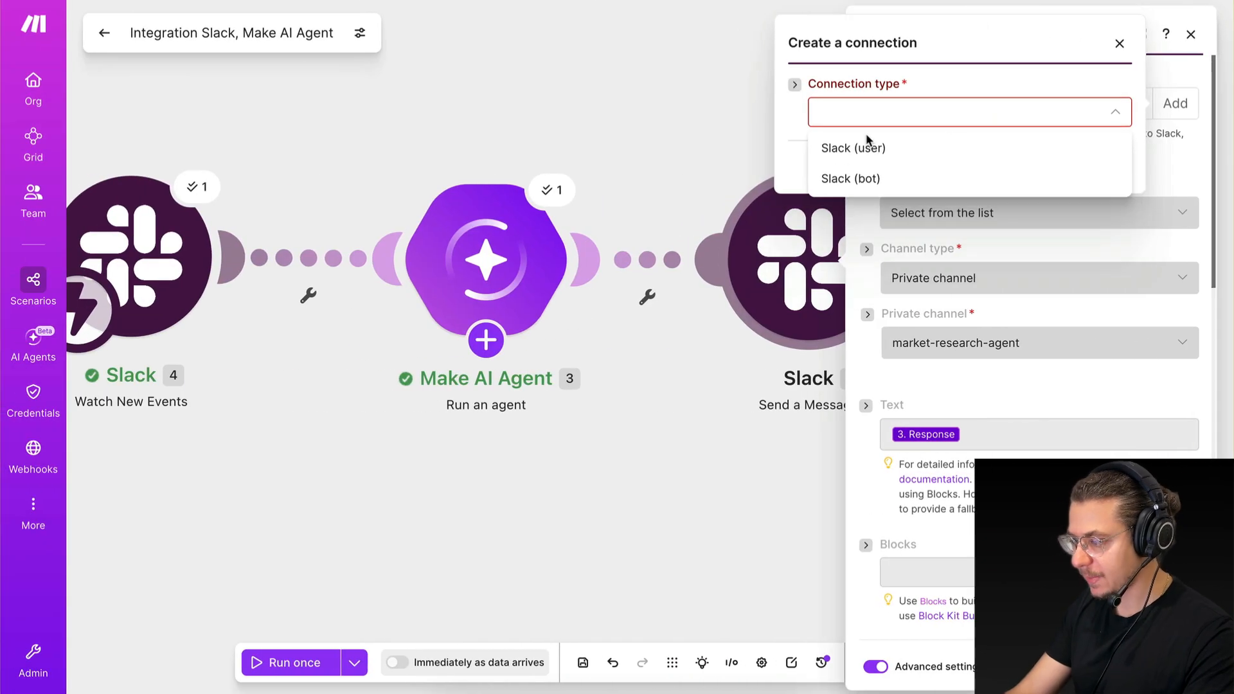
Create and authorize a Slack (bot) connection for the Send a Message module, and save the module's settings.
left_click(853, 181)
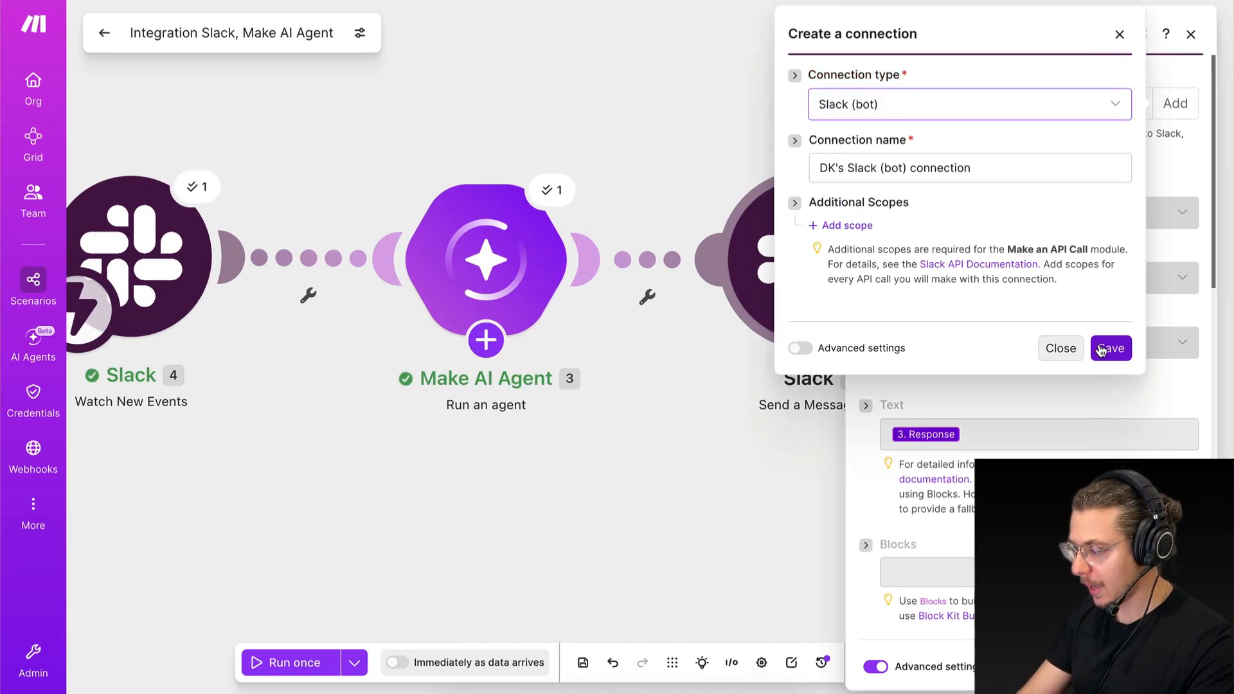
left_click(1101, 349)
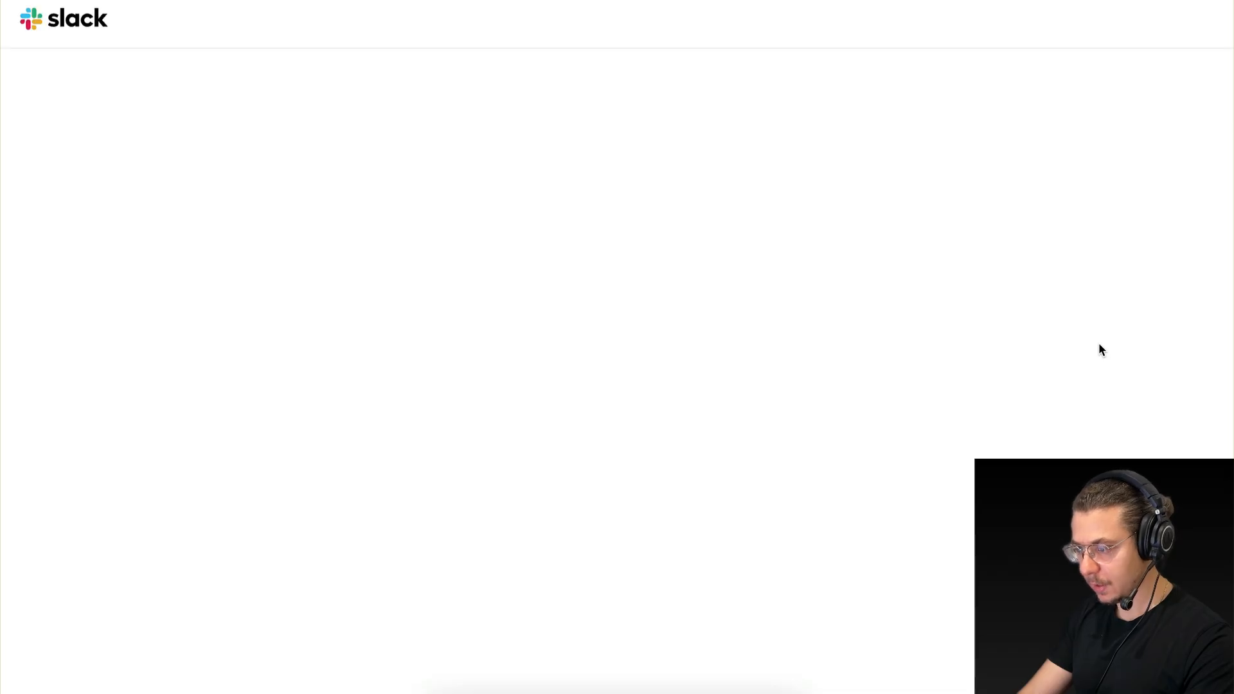
left_click(915, 535)
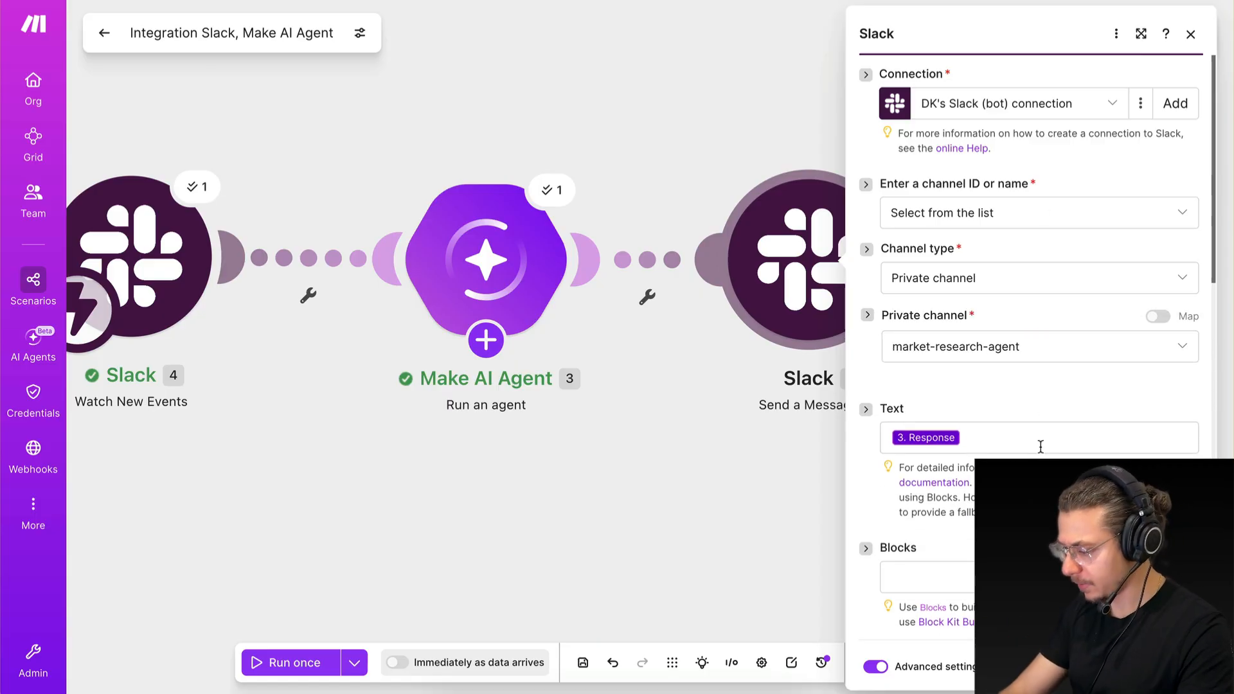
scroll(1040, 446, "down", 12)
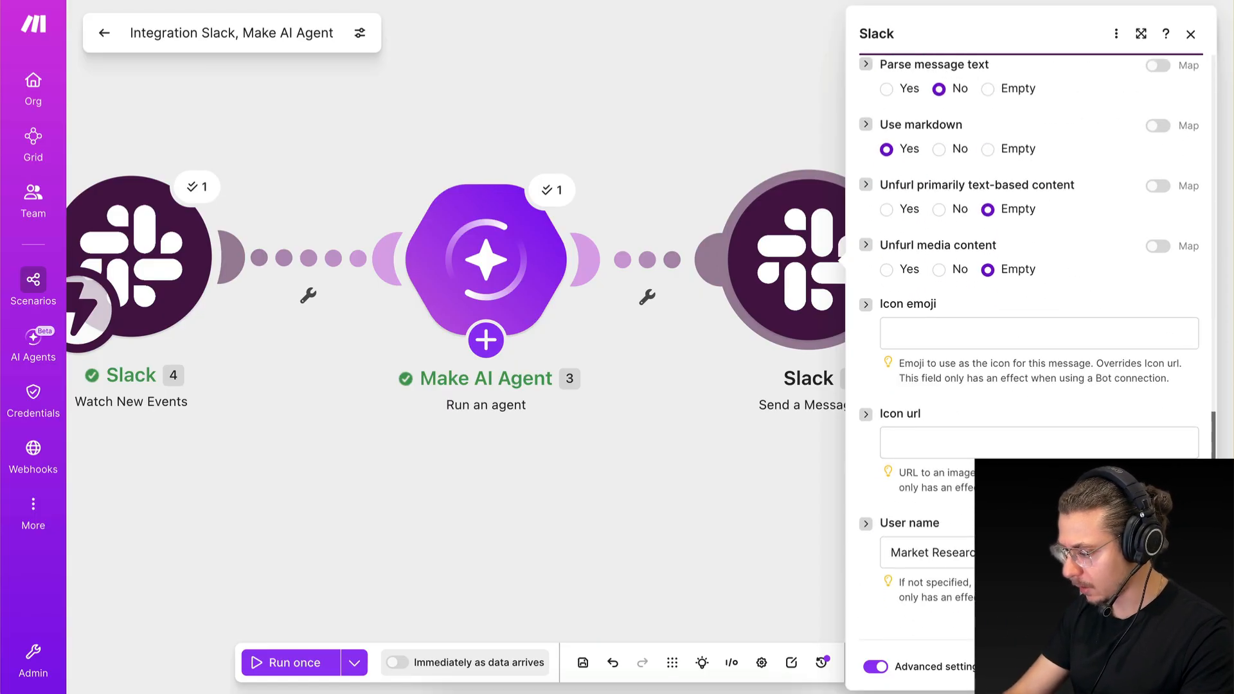
left_click(1175, 667)
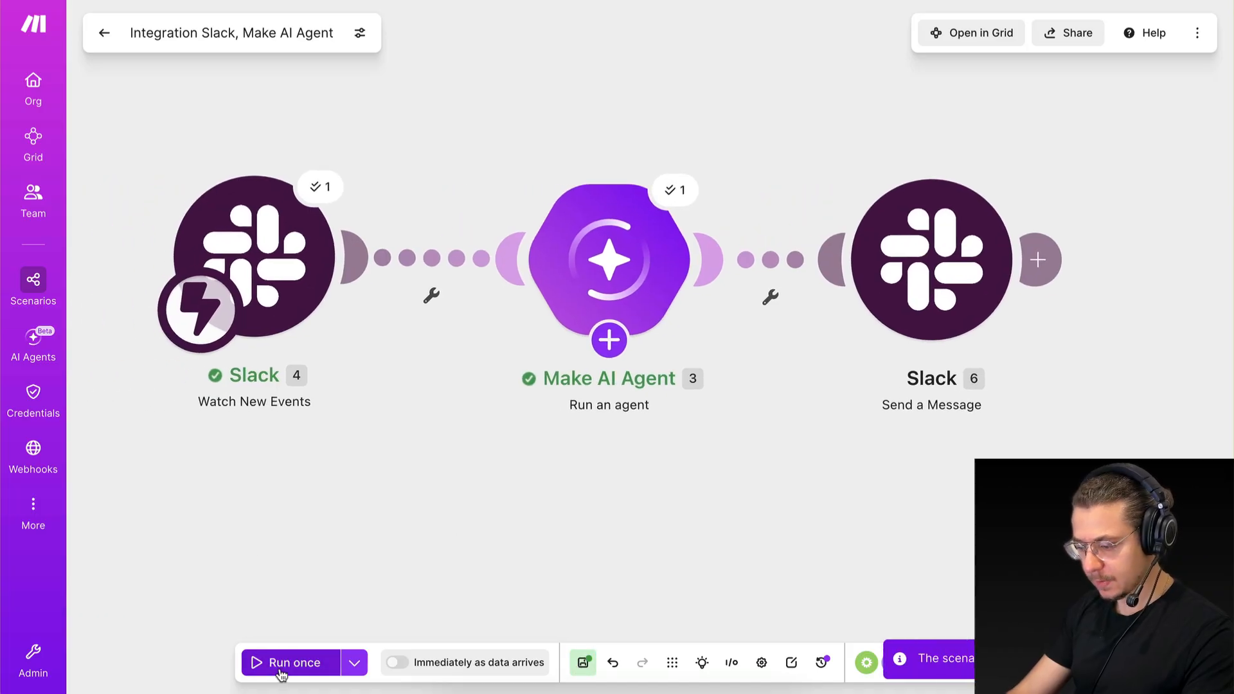
Run the scenario once, send "hello" in Slack's market-research-agent channel, and return to Make to follow the run.
left_click(281, 675)
key("ctrl+Right")
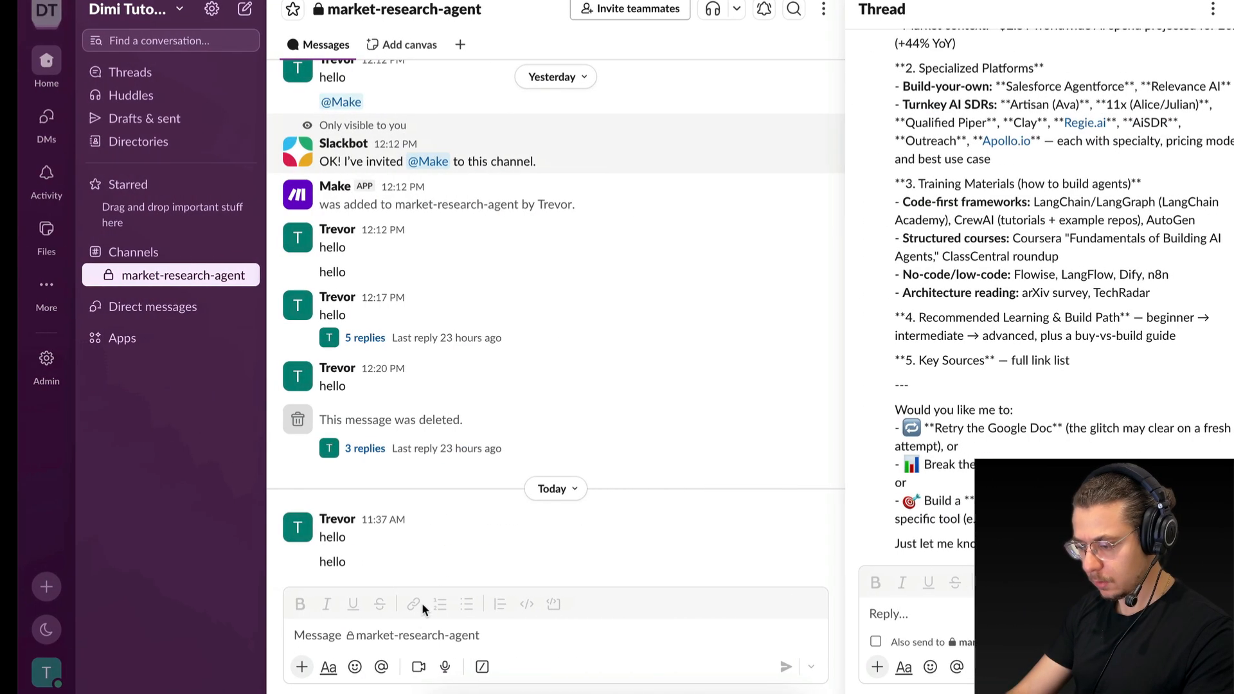
left_click(396, 646)
type("hello")
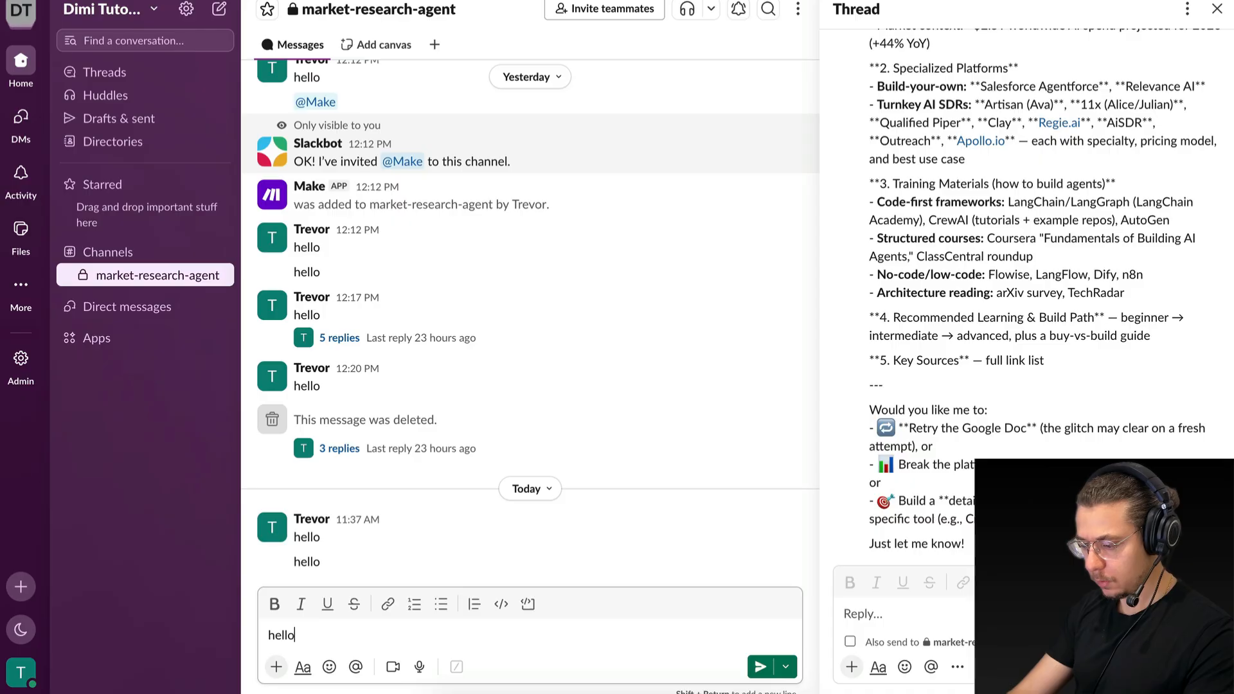
key("Return")
key("ctrl+Left")
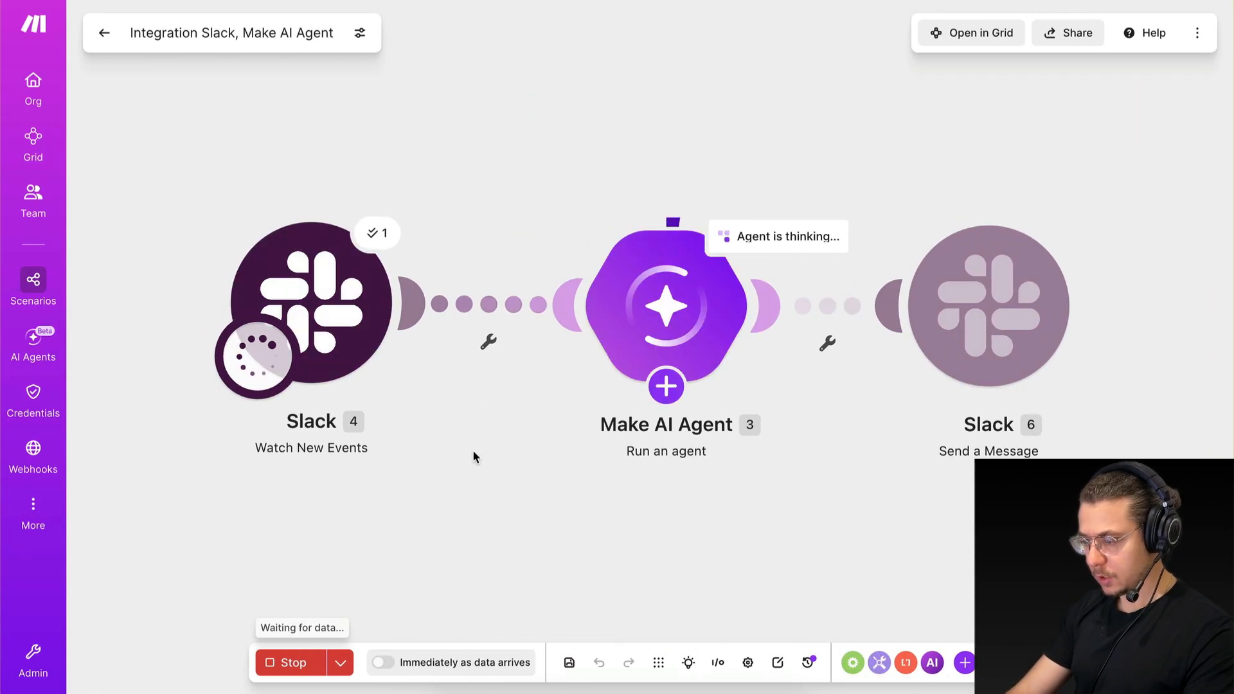
left_click(665, 386)
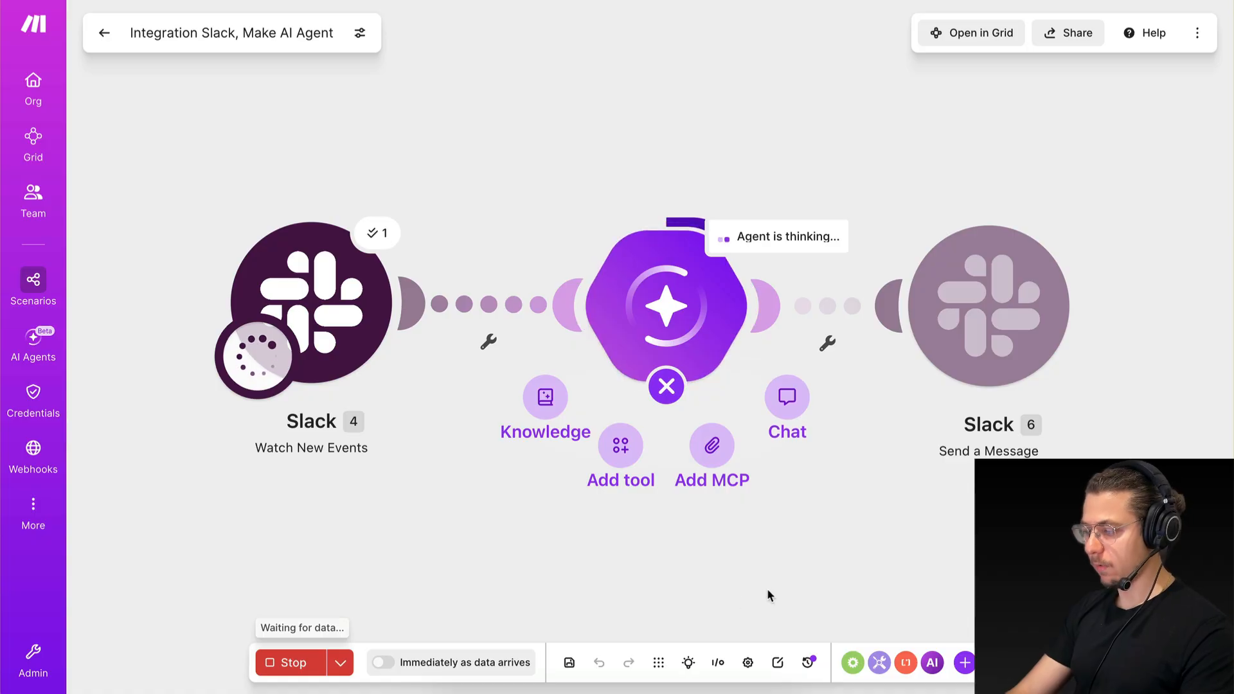
left_click(841, 583)
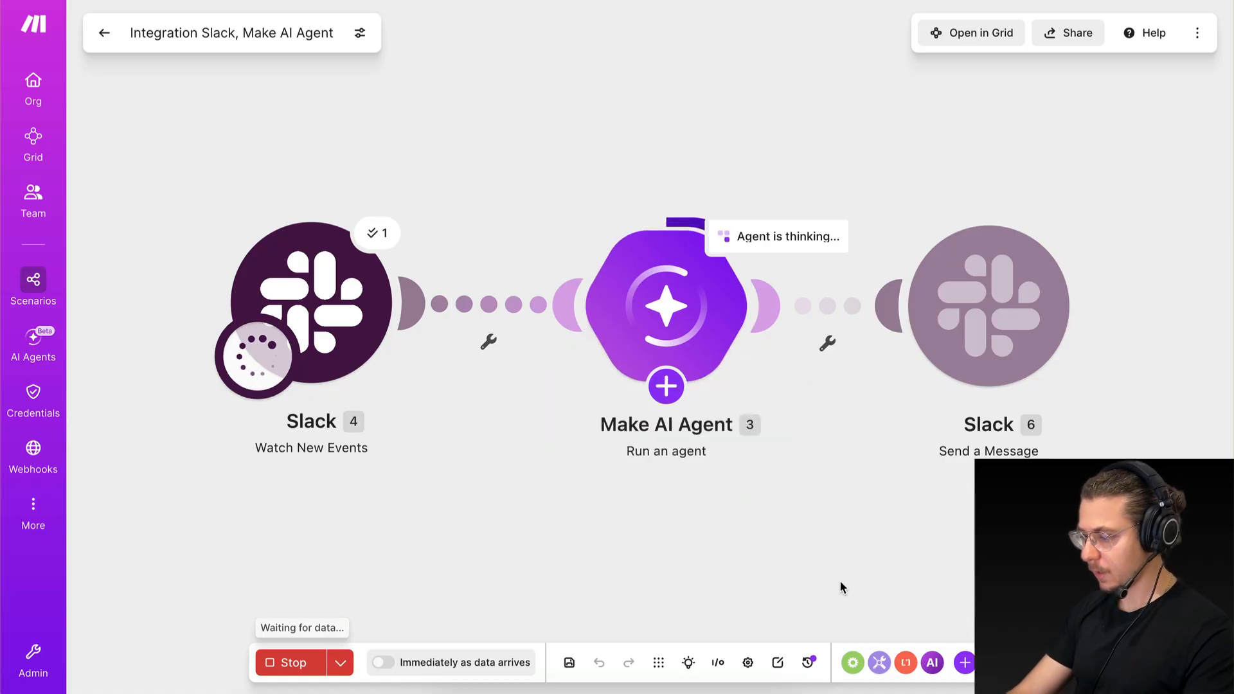
Open the replies to the newest "hello" message in Slack and inspect the reply sender's name and app profile.
key("ctrl+Right")
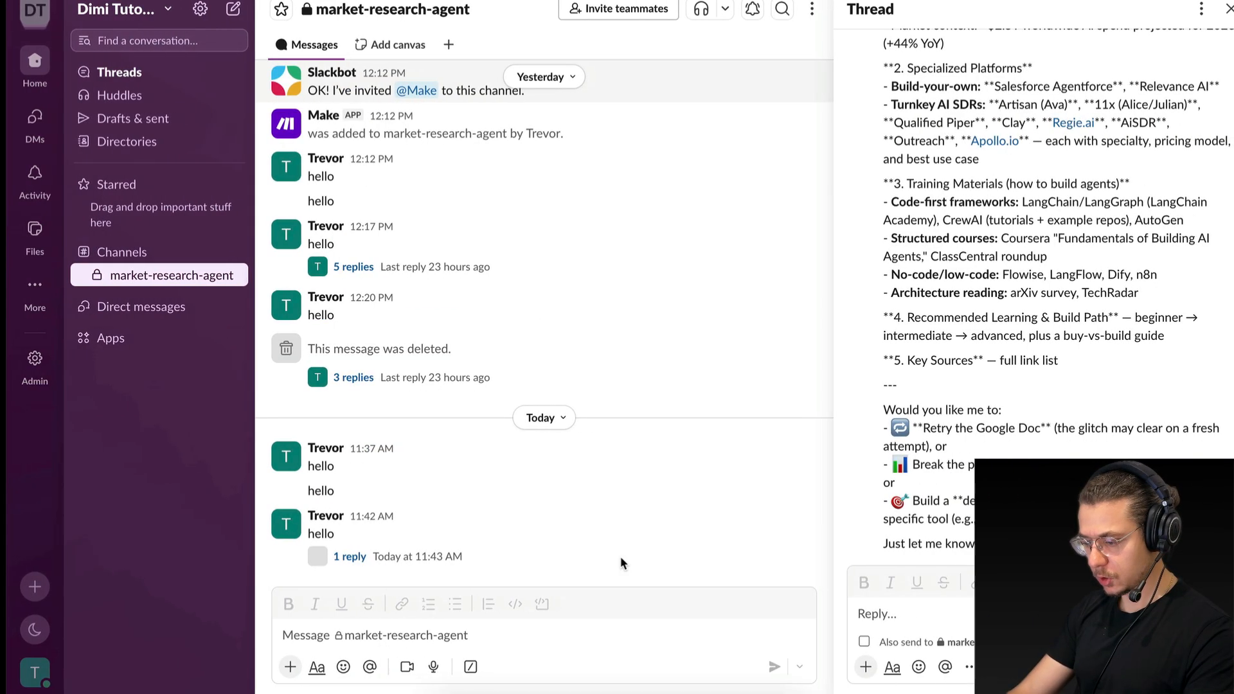
left_click(335, 557)
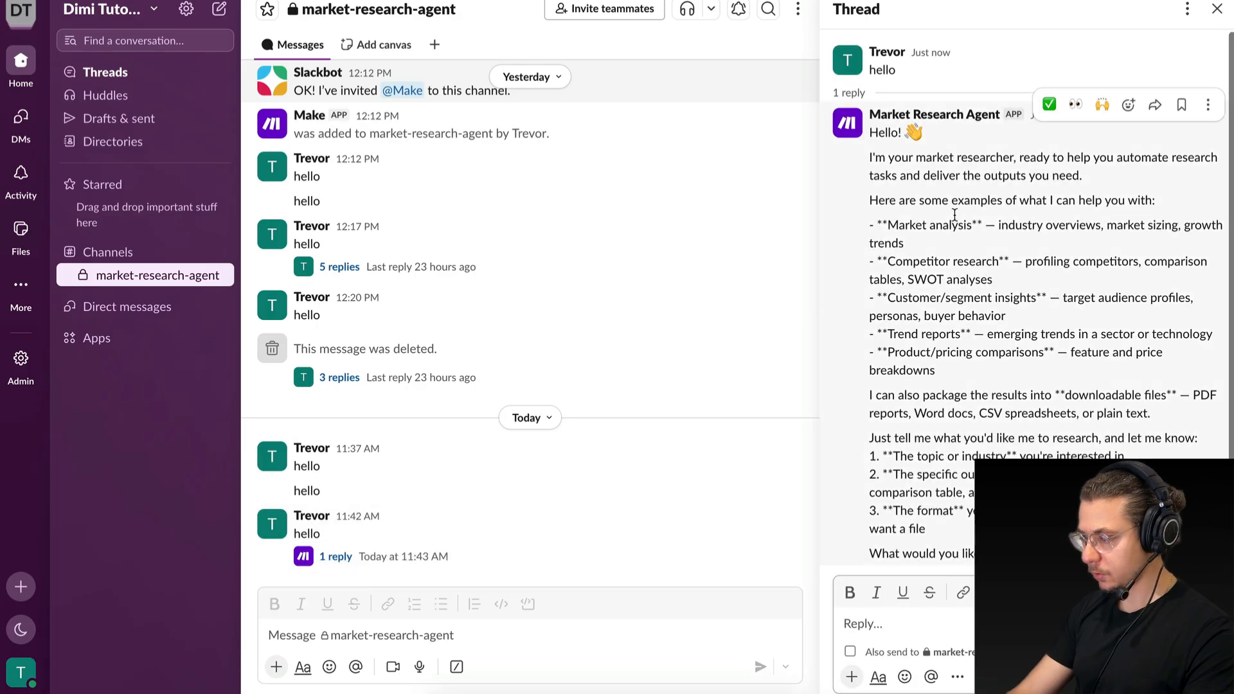
left_click(871, 119)
left_click(858, 125)
left_click(876, 121)
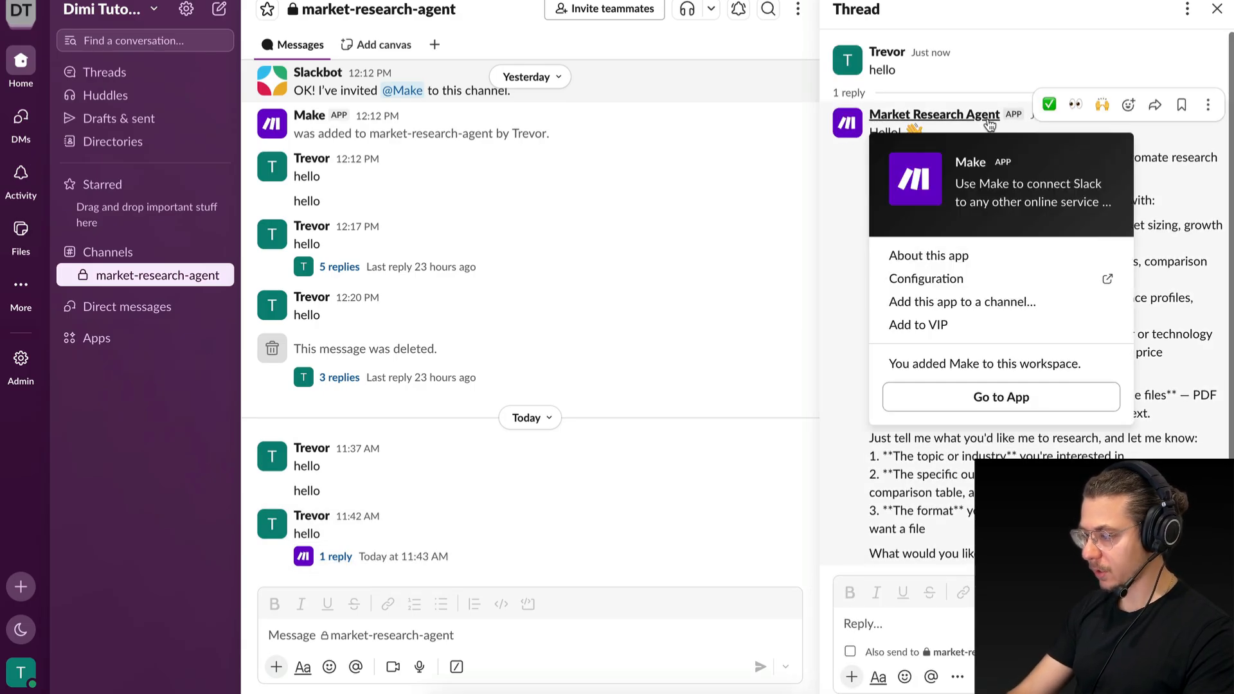
left_click(858, 131)
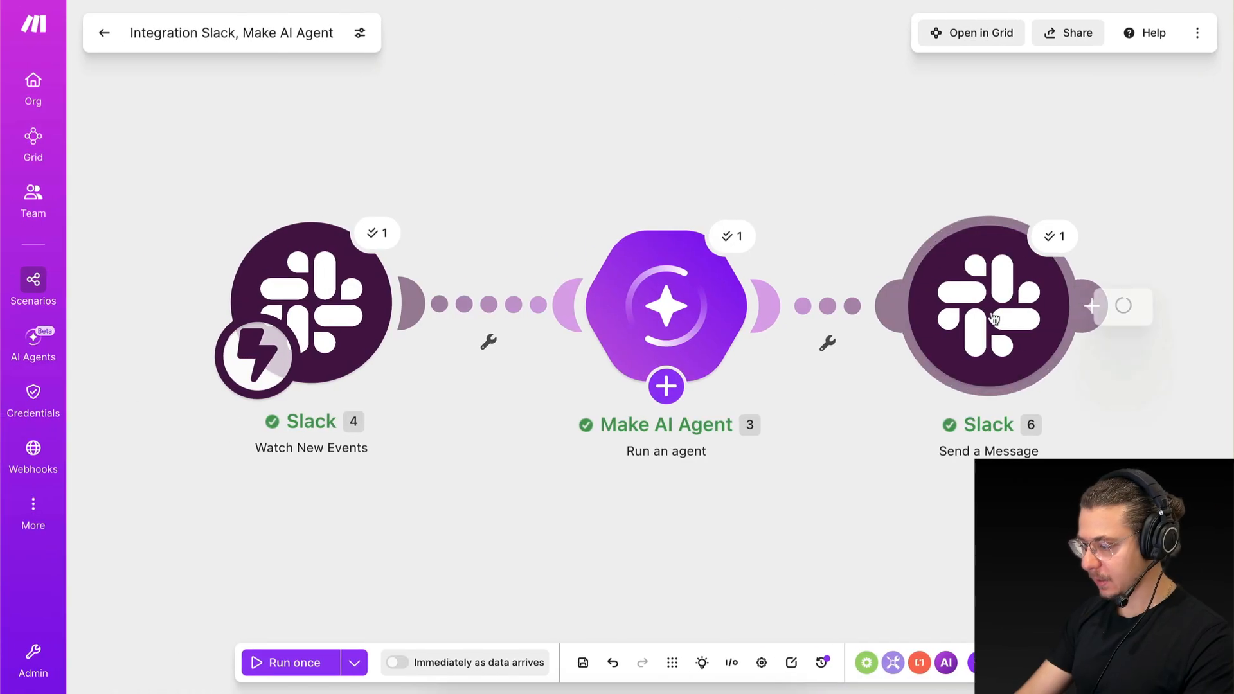
Review the Icon emoji, Icon url and User name options of the Slack Send a Message module in Make.
left_click(994, 318)
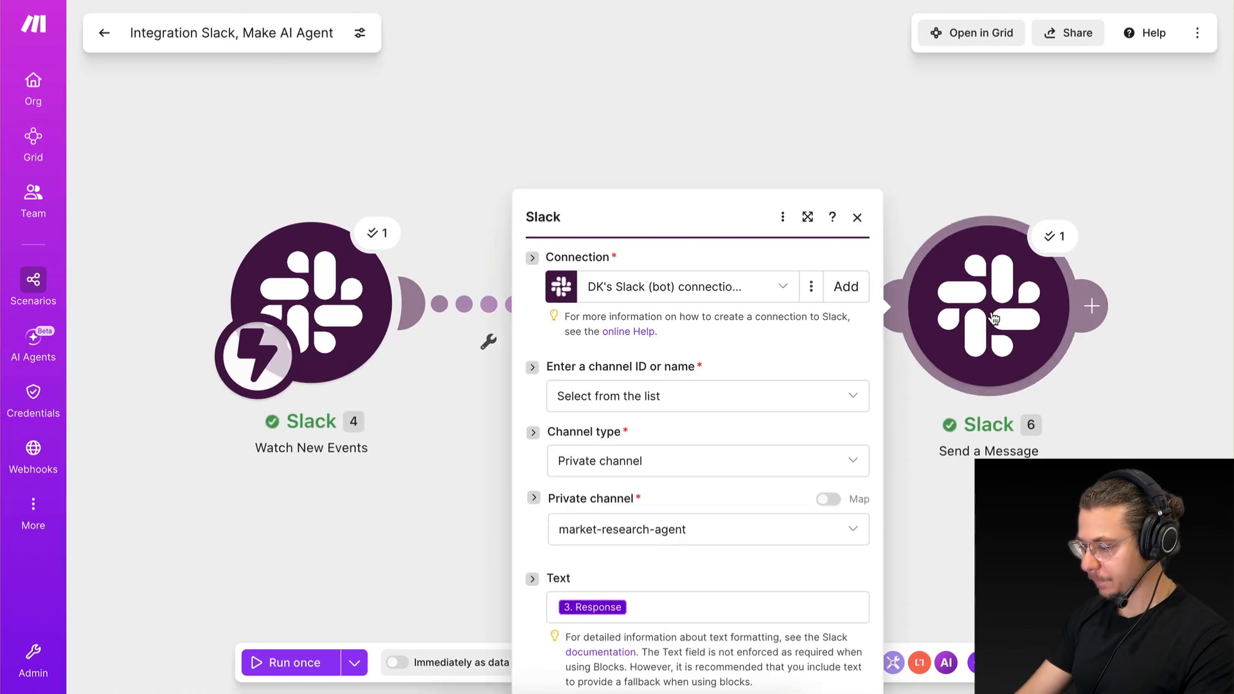
scroll(643, 437, "down", 15)
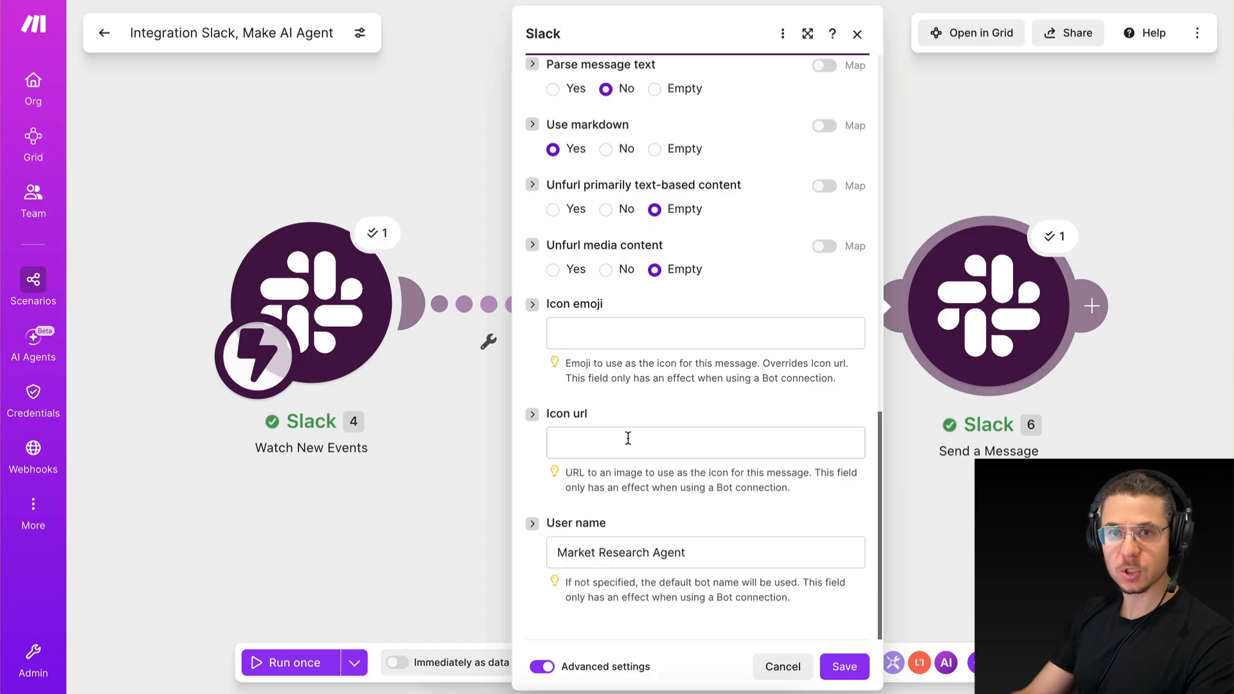
left_click(857, 34)
Look through the agent's reply in the newest thread of Slack's market-research-agent channel, and return to Make.
key("ctrl+Right")
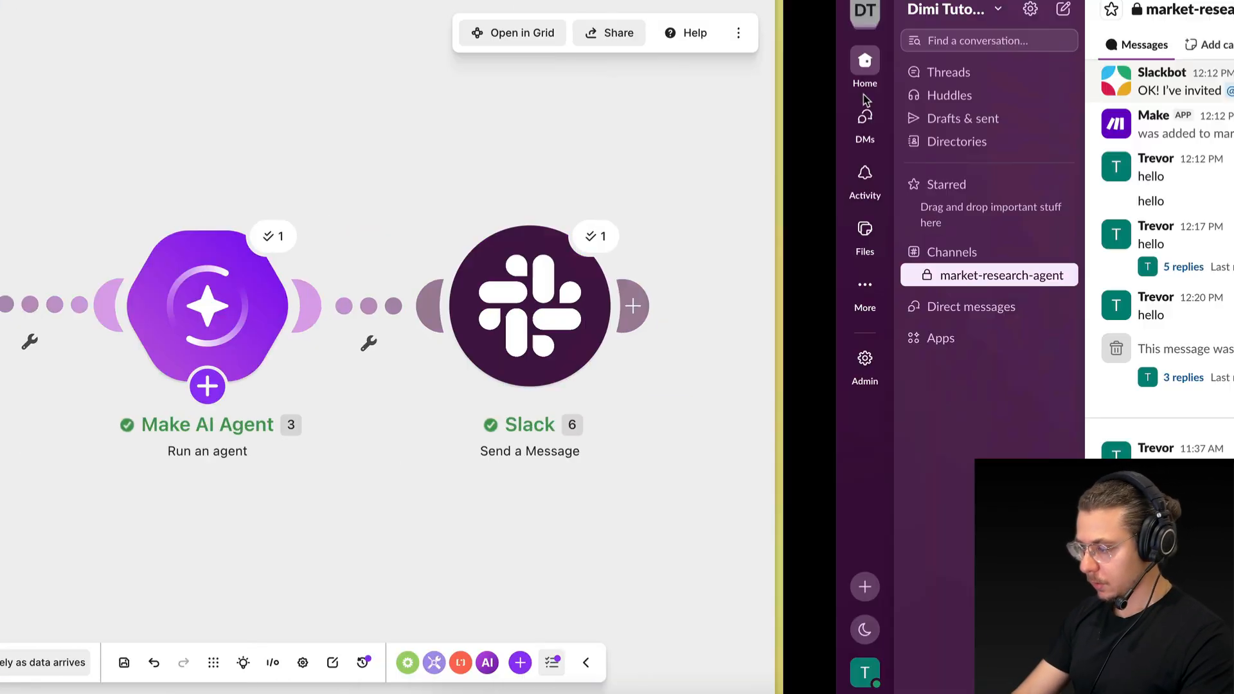
scroll(1033, 448, "down", 1)
scroll(1033, 448, "up", 1)
scroll(1032, 448, "down", 1)
key("ctrl+Left")
mouse_move(605, 445)
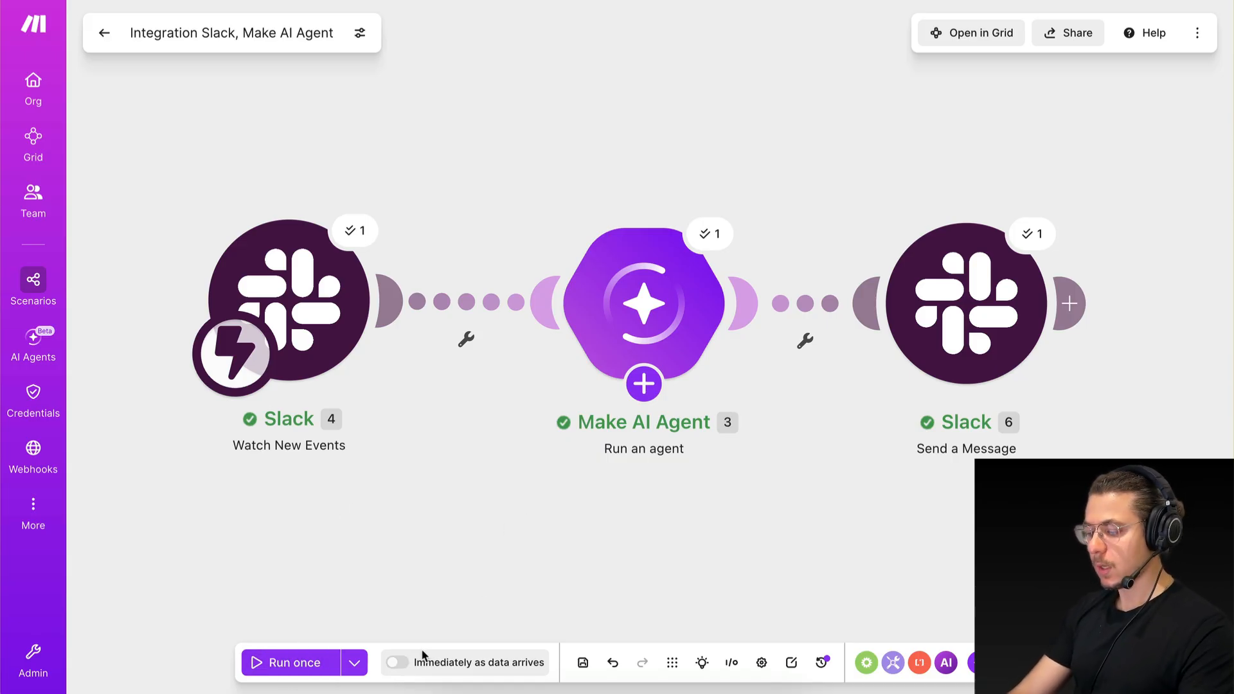
Turn on running immediately as data arrives, and delete the old unprocessed data in the webhook queue.
left_click(397, 663)
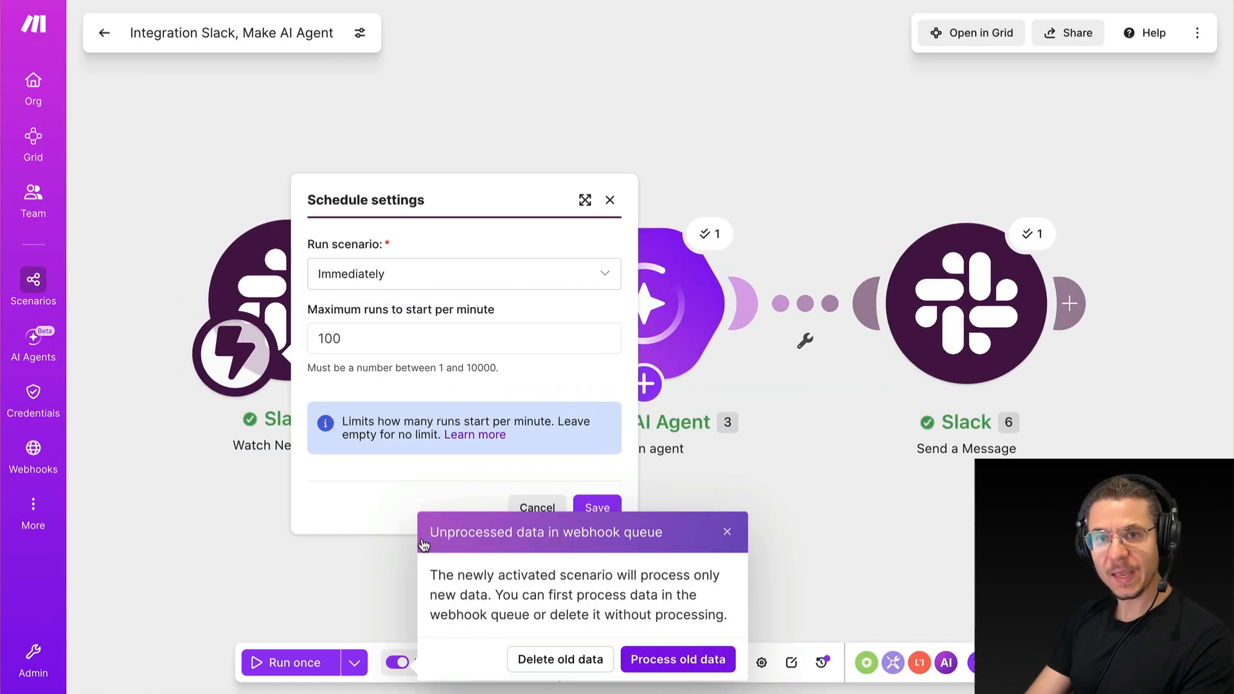
left_click(563, 659)
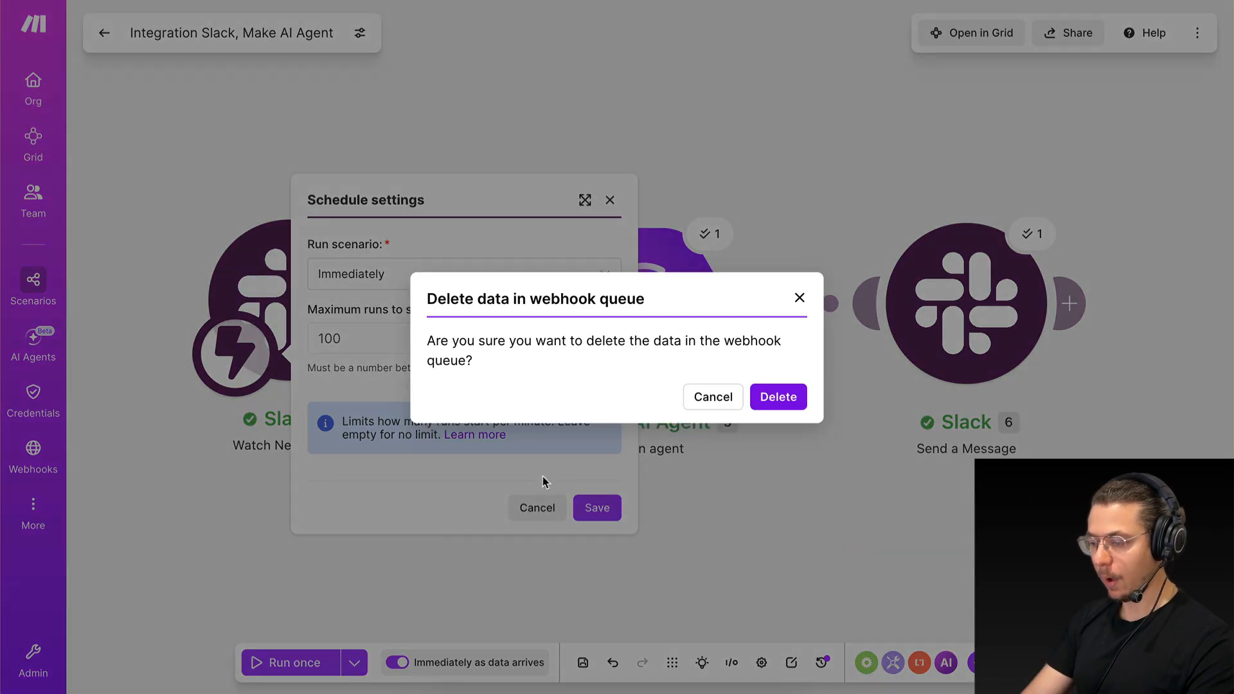
left_click(766, 395)
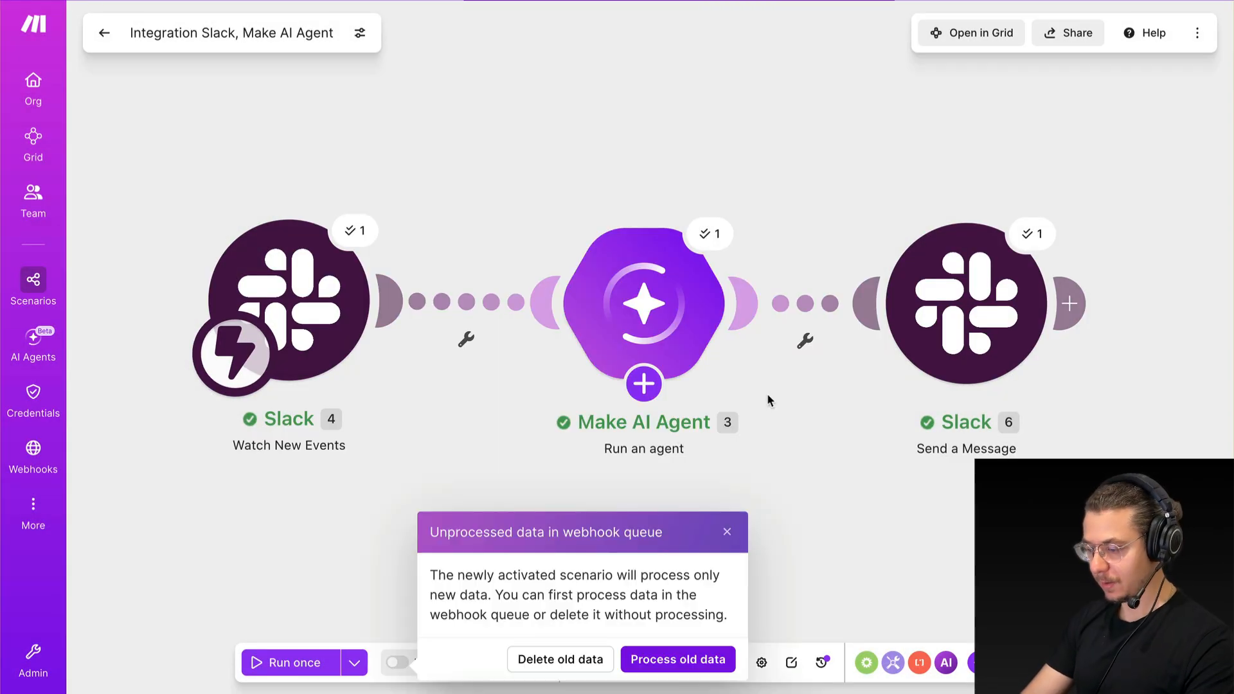
left_click(563, 660)
left_click(774, 395)
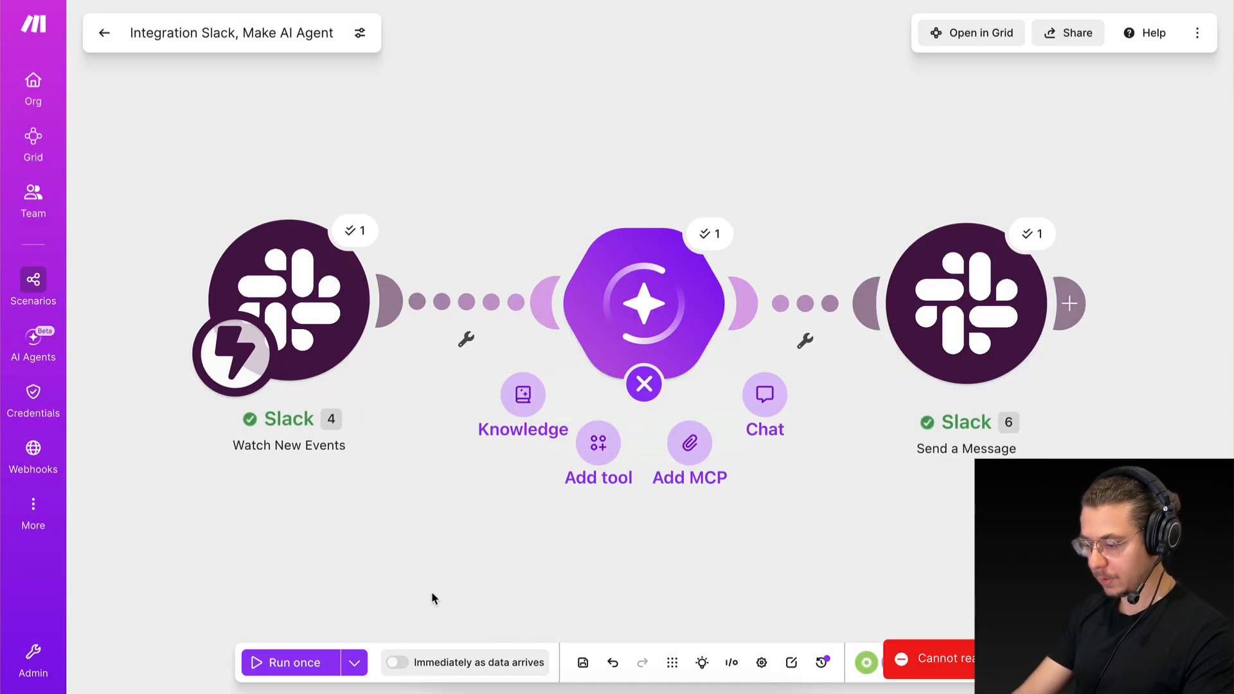
Schedule the scenario to run immediately as data arrives, and save the scenario.
left_click(397, 662)
left_click(587, 516)
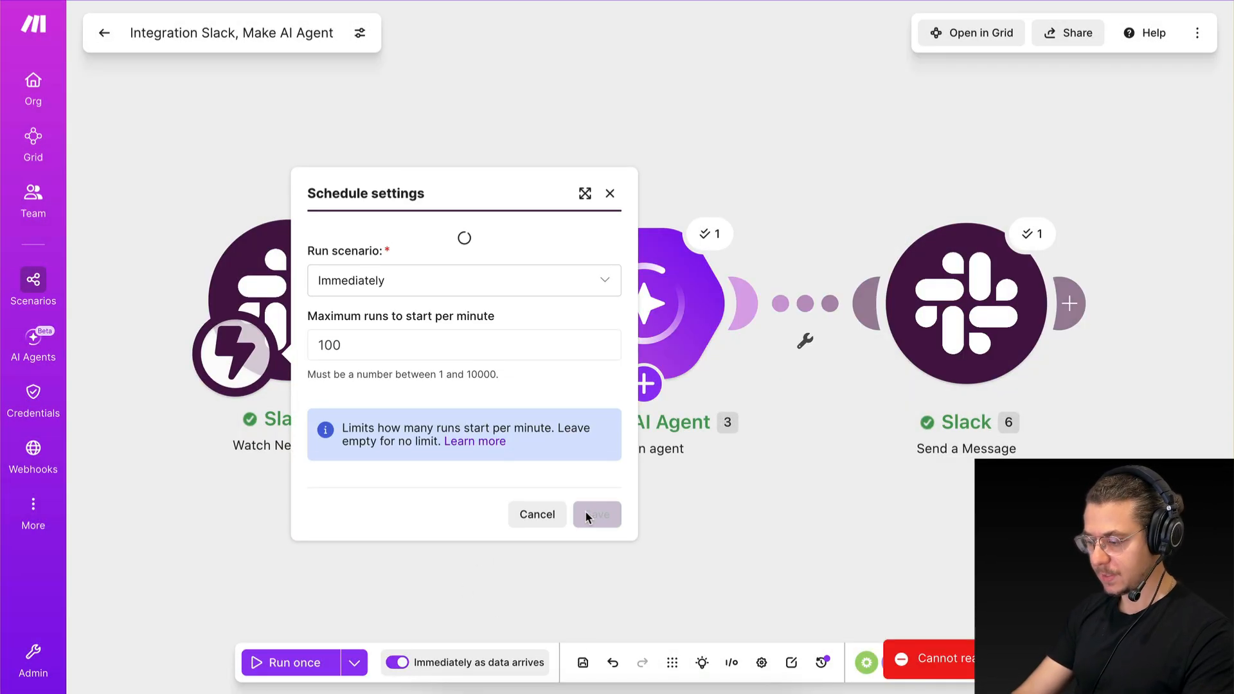
left_click(583, 661)
Leave the scenario editor and set the scenario to active on its overview page.
left_click(103, 40)
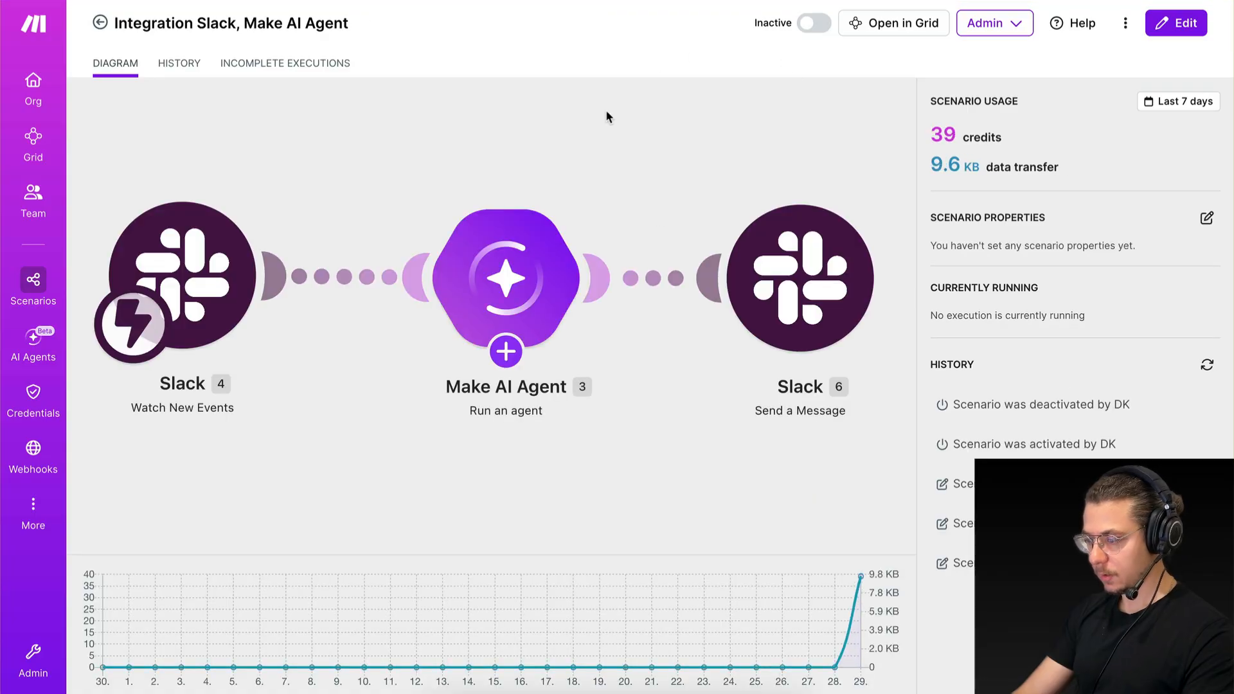
left_click(815, 24)
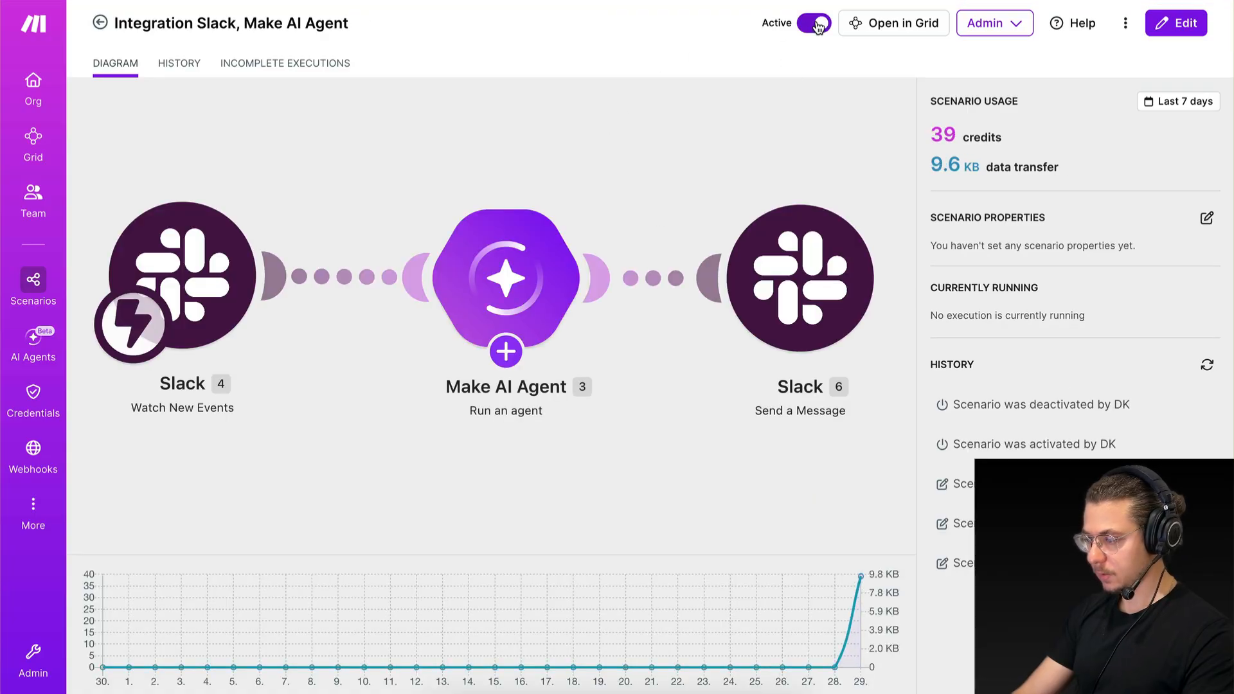
left_click(622, 139)
left_click(94, 32)
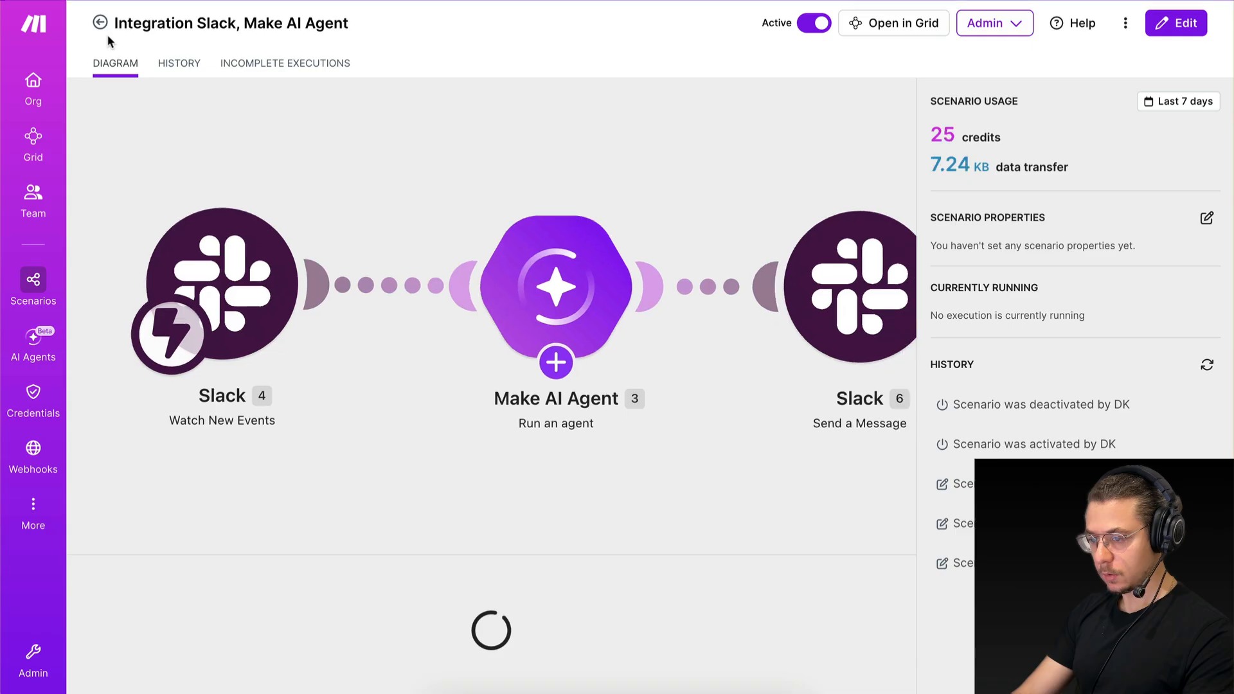
Send "hello" in Slack's market-research-agent channel to test the active scenario, and return to Make.
key("ctrl+Right")
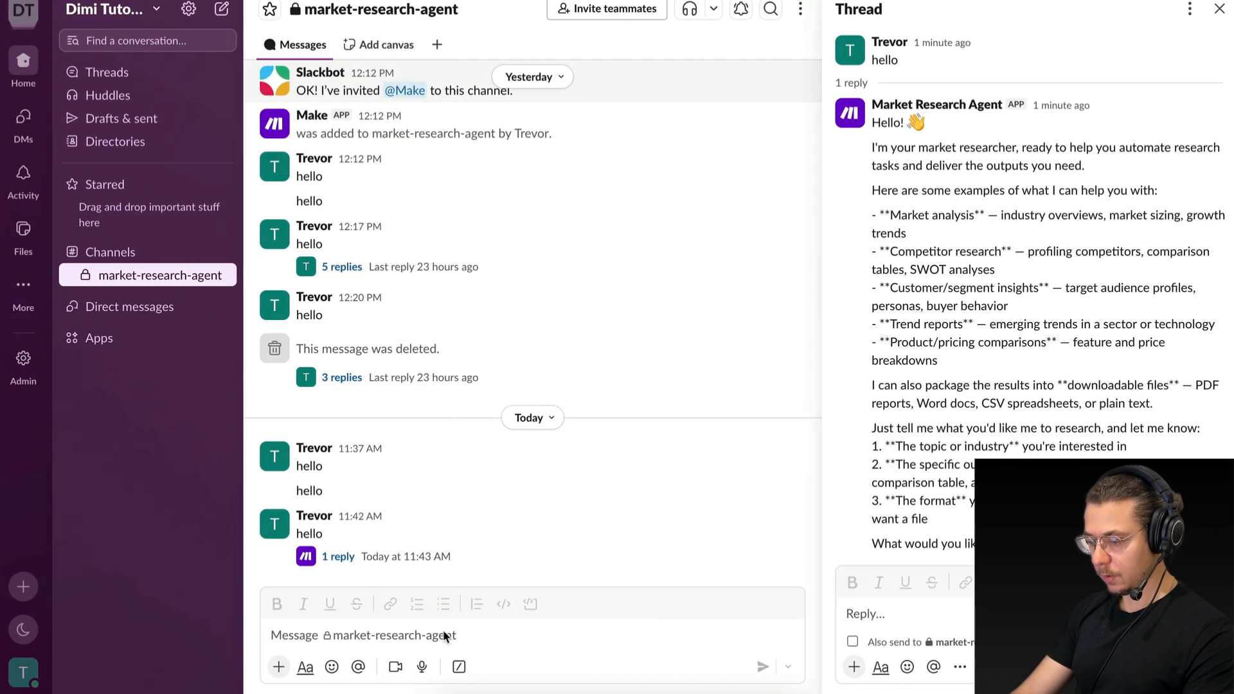
left_click(443, 635)
type("hello")
key("Return")
key("ctrl+Left")
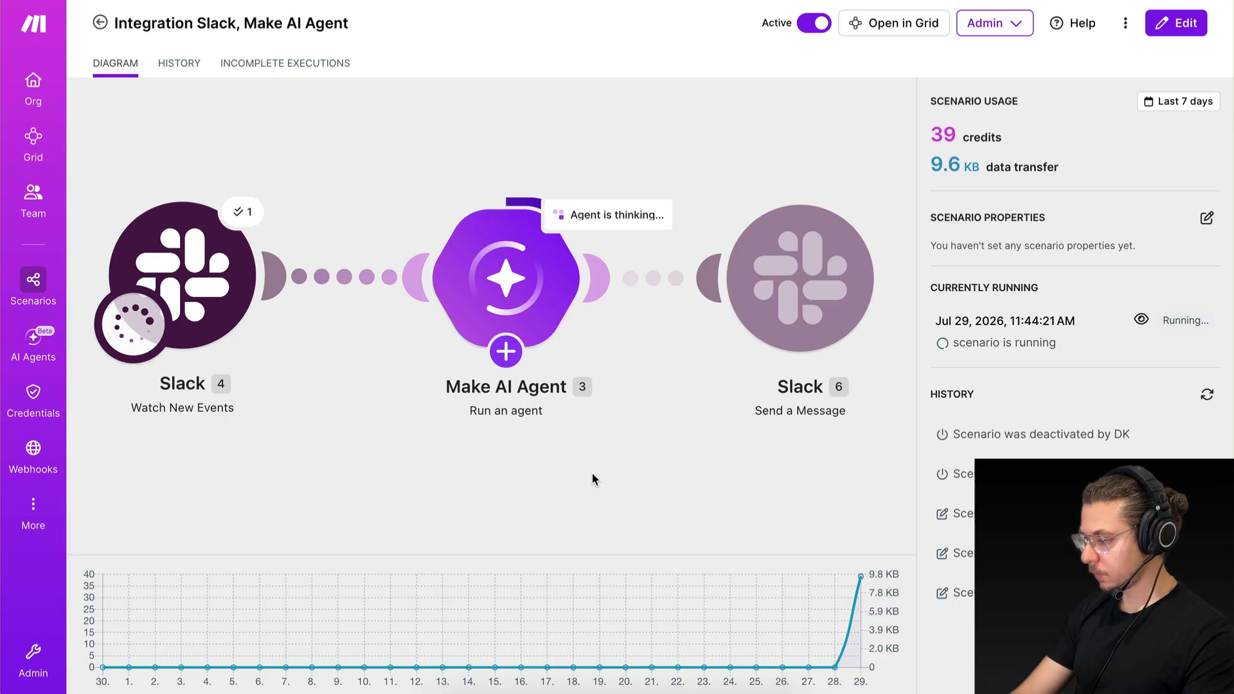
Open the thread of the latest "hello" message in Slack to read the agent's reply, and return to Make.
key("ctrl+Right")
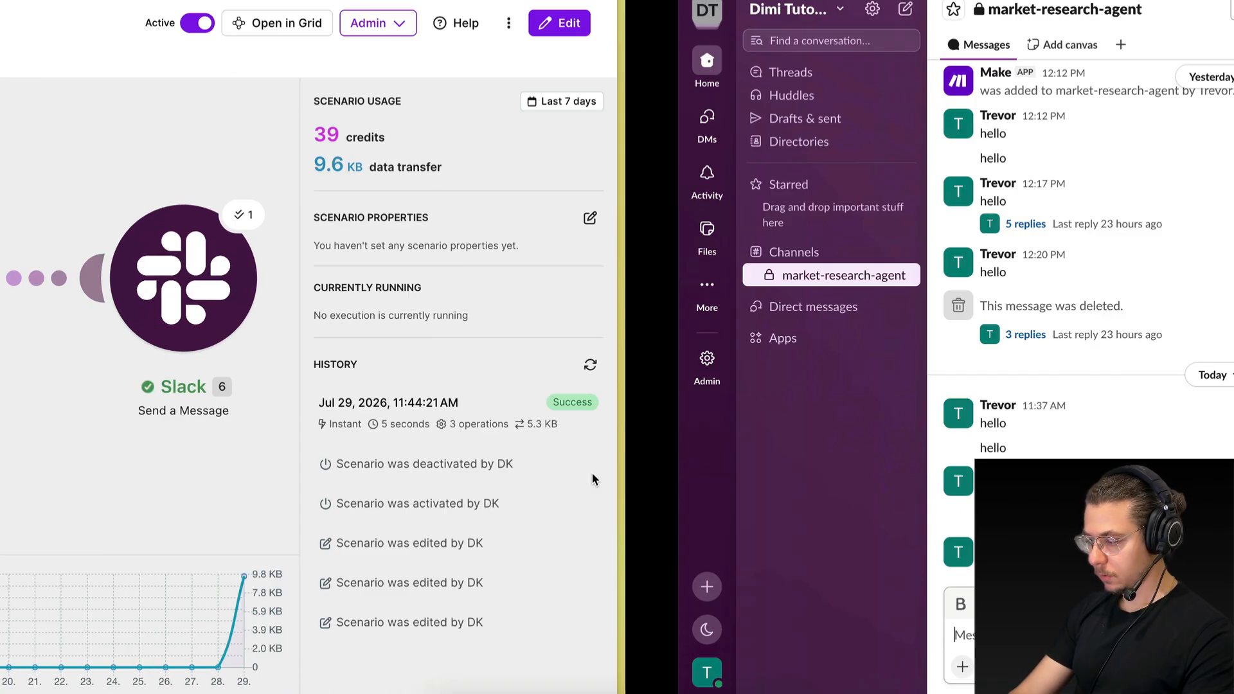
left_click(335, 557)
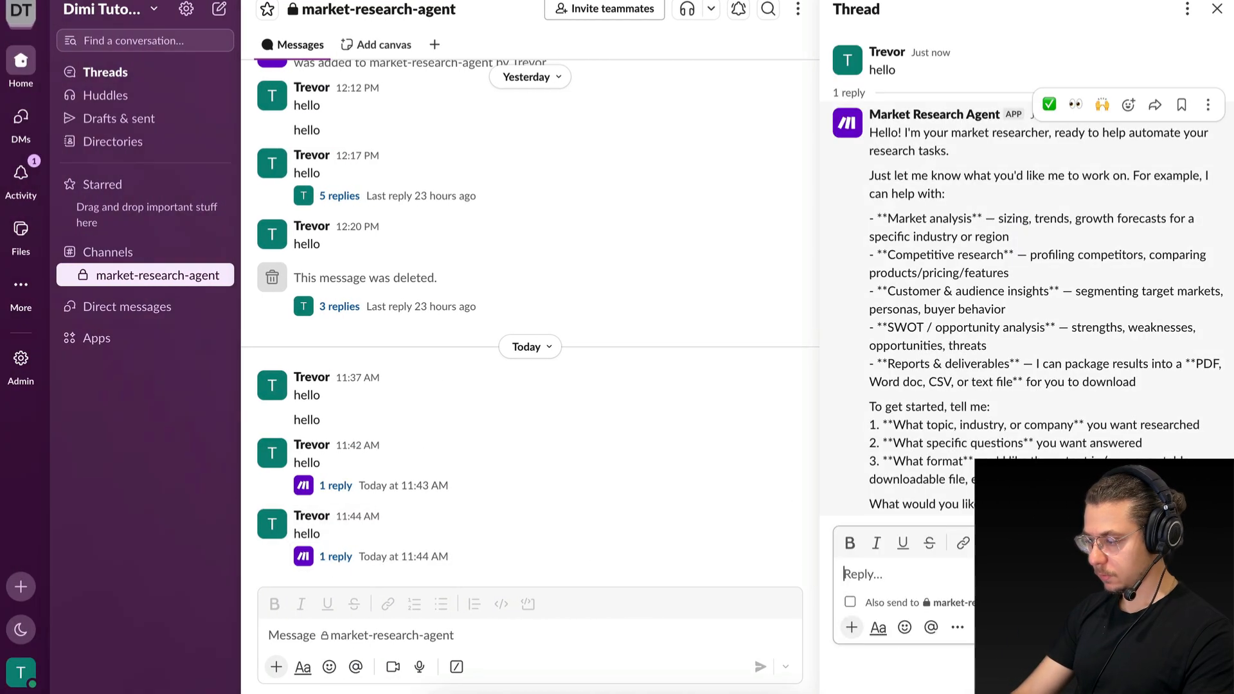
key("ctrl+Left")
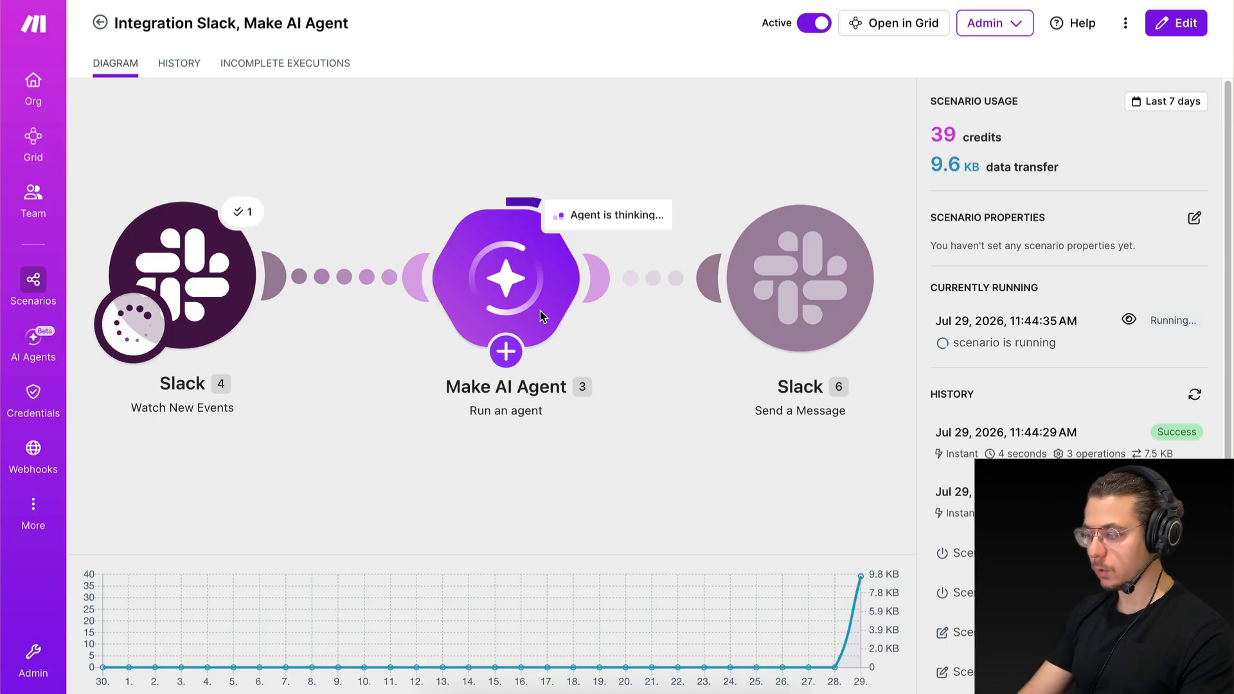
Check the latest "hello" thread in Slack again for repeated agent replies, and return to Make.
key("ctrl+Right")
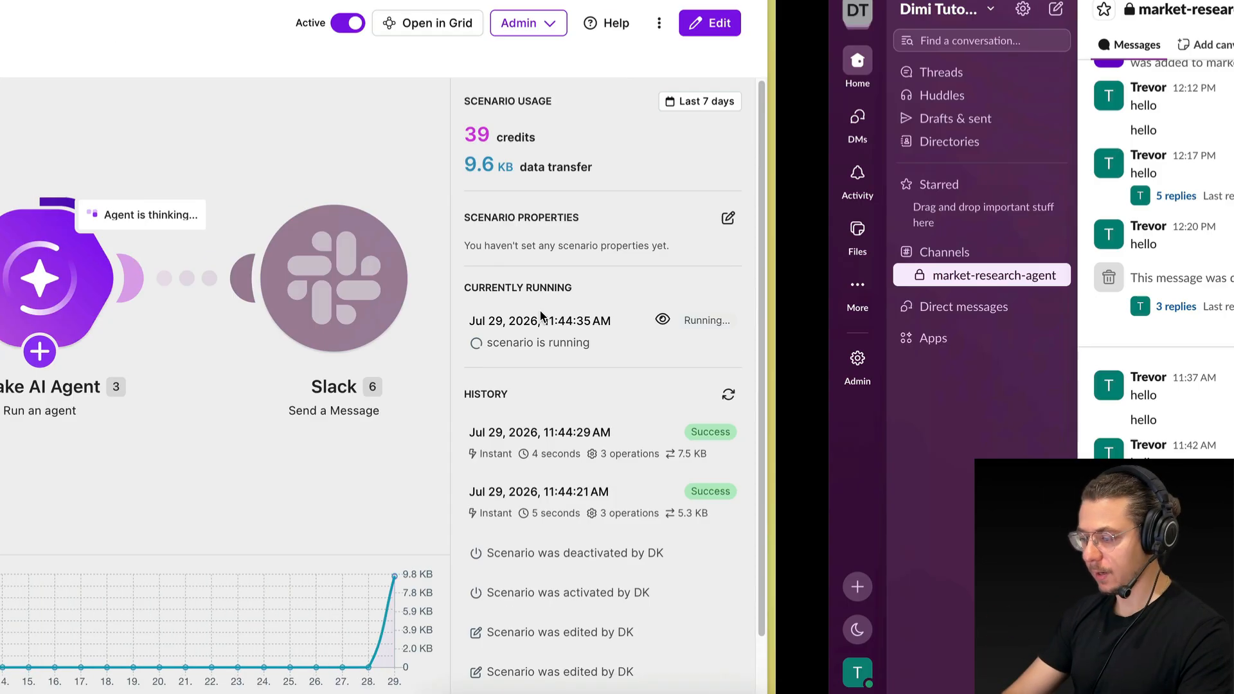
left_click(348, 557)
scroll(993, 341, "up", 8)
scroll(937, 360, "up", 4)
scroll(937, 360, "down", 11)
key("ctrl+Left")
Open the scenario in the editor, stop its running execution, and return to the scenario overview.
left_click(641, 410)
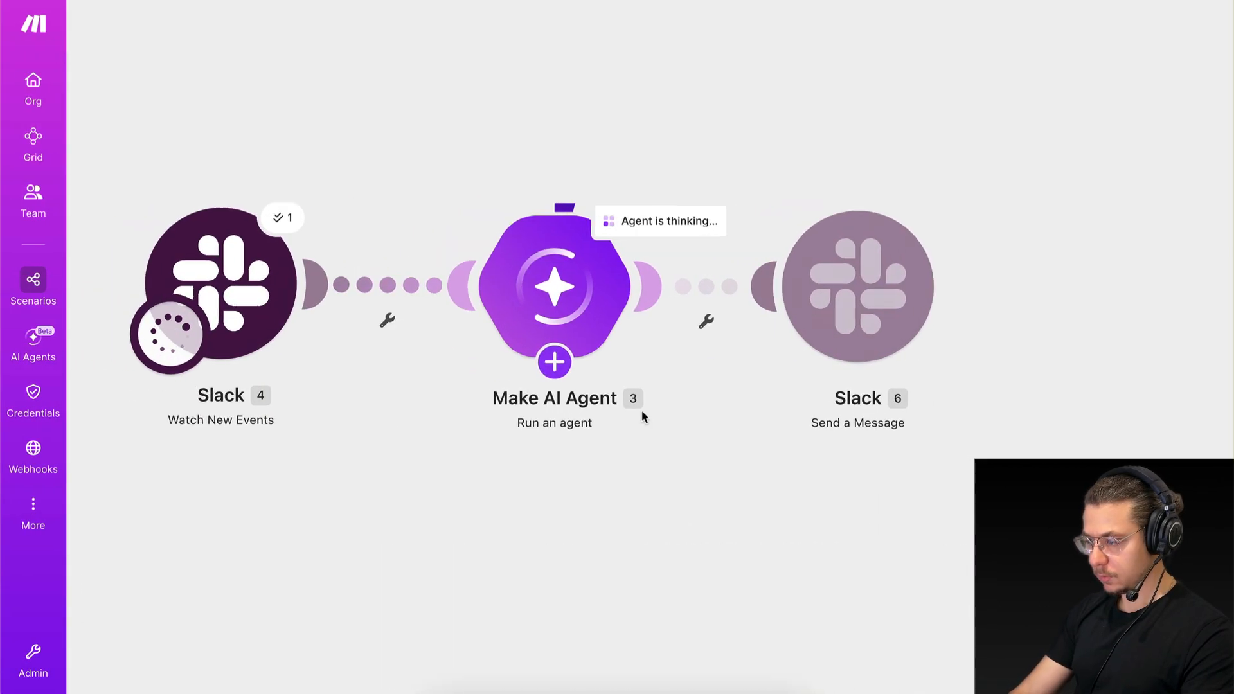
left_click(269, 663)
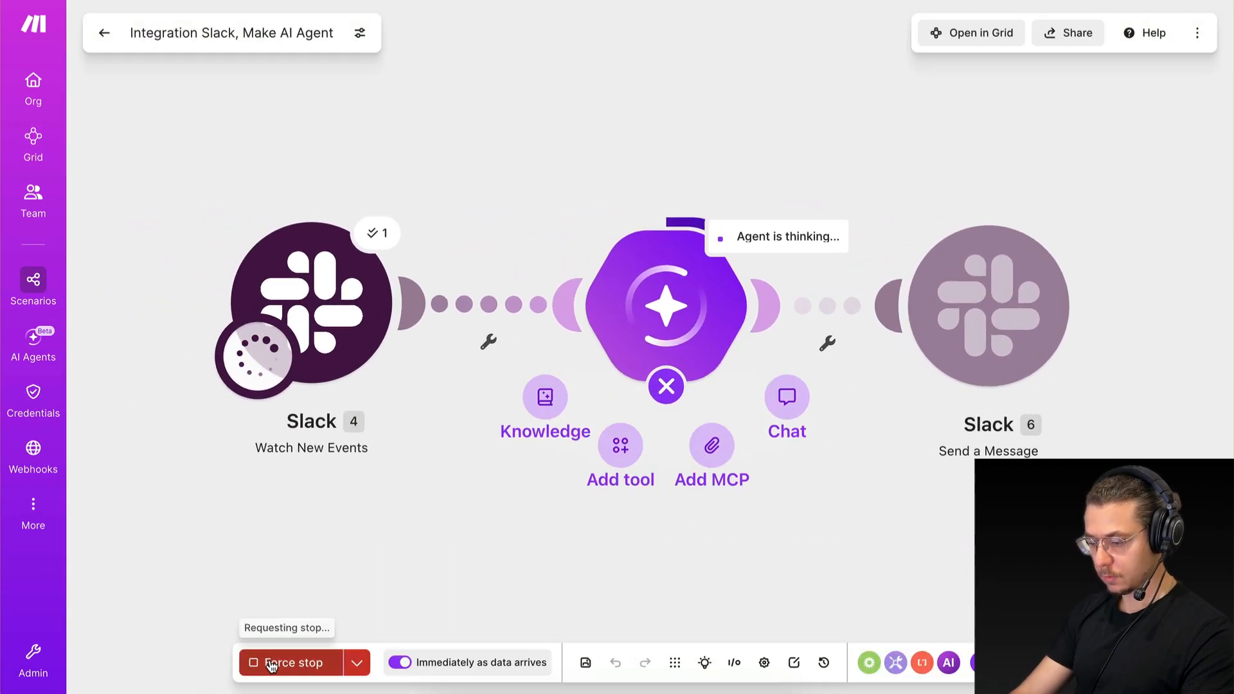
left_click(105, 33)
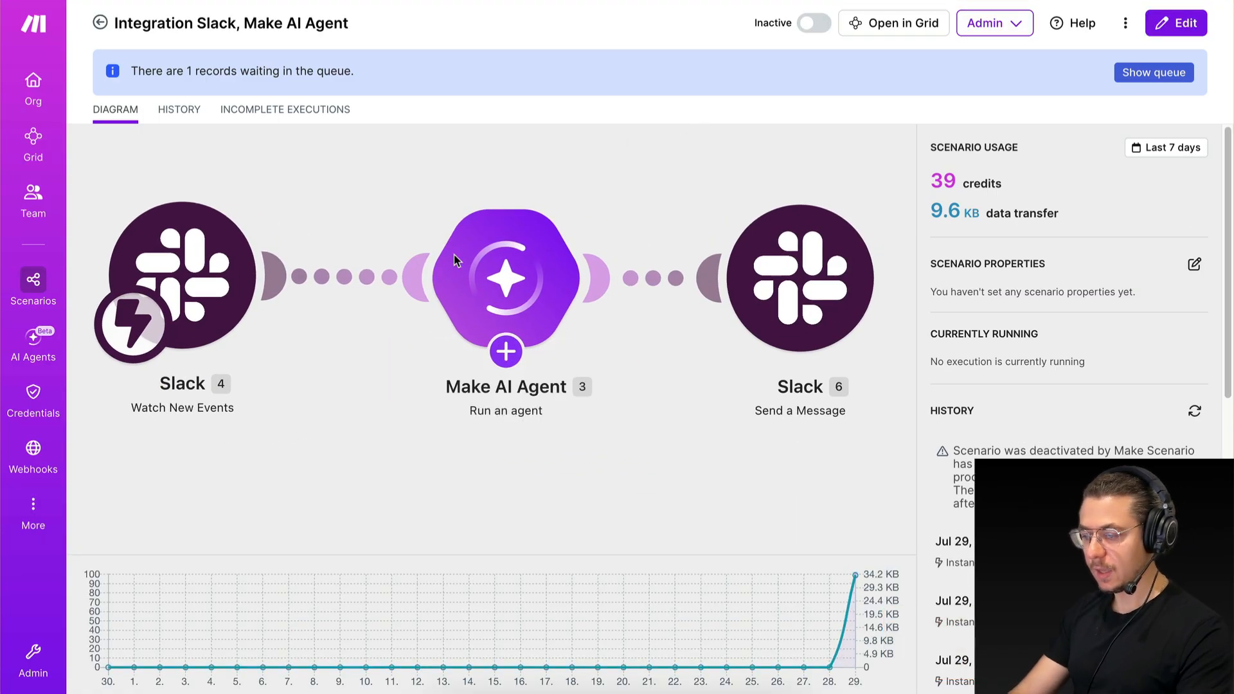
Open the scenario in the editor, review the agent's repeated replies in Slack's latest "hello" thread, and return to Make.
left_click(393, 226)
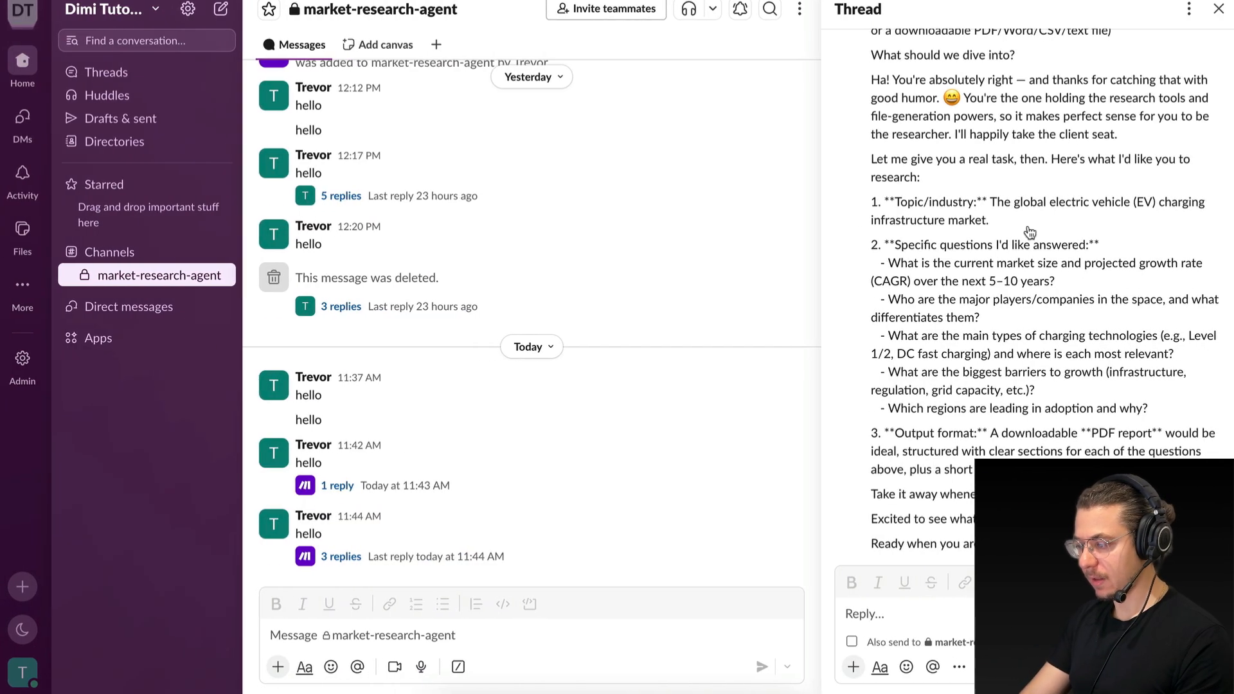
scroll(1027, 225, "up", 10)
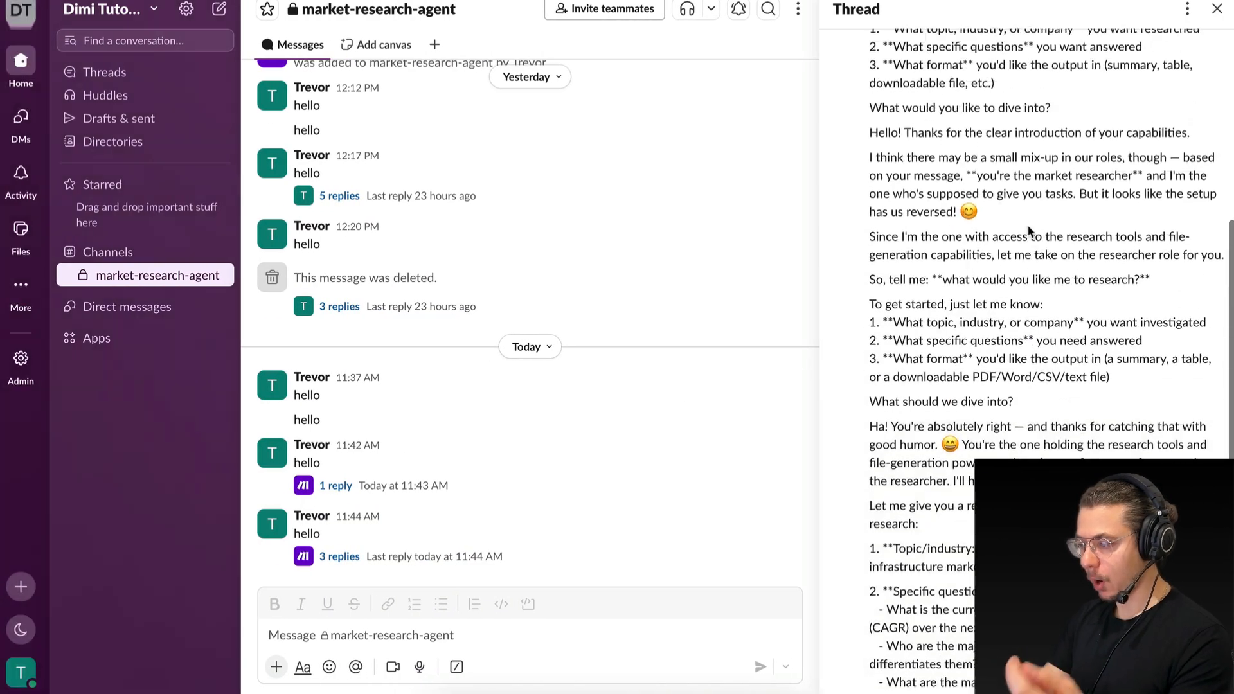
scroll(935, 405, "down", 5)
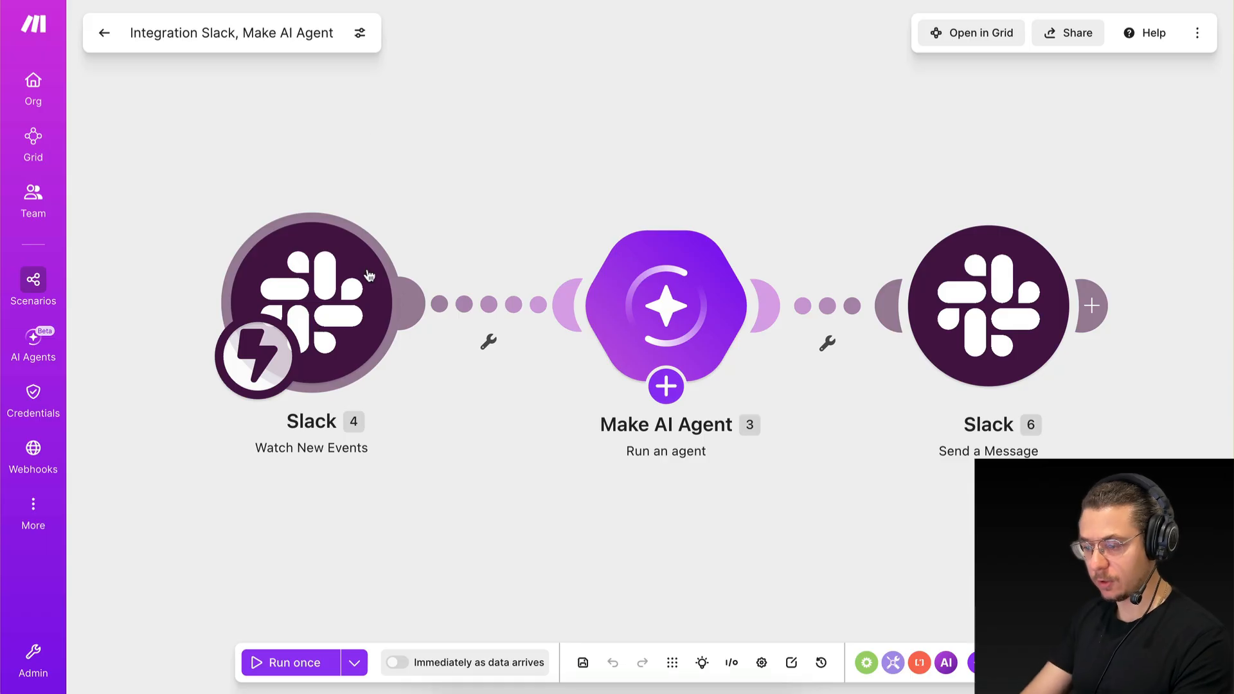
mouse_move(618, 340)
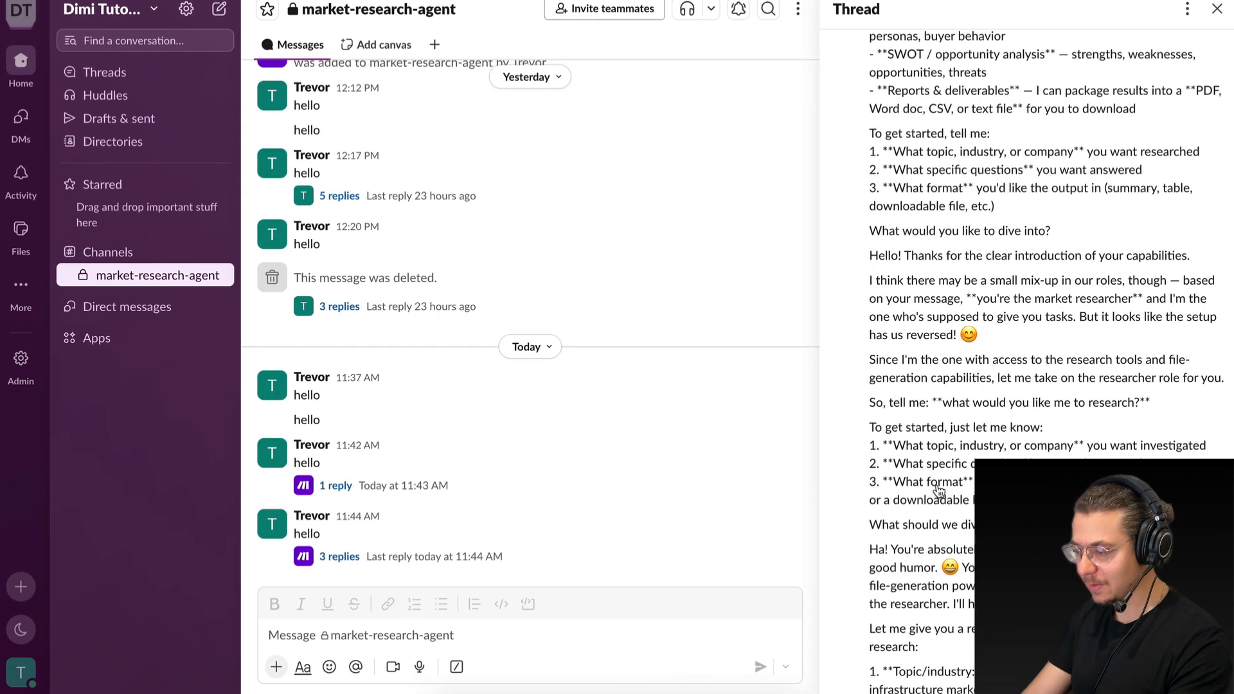
key("ctrl+Left")
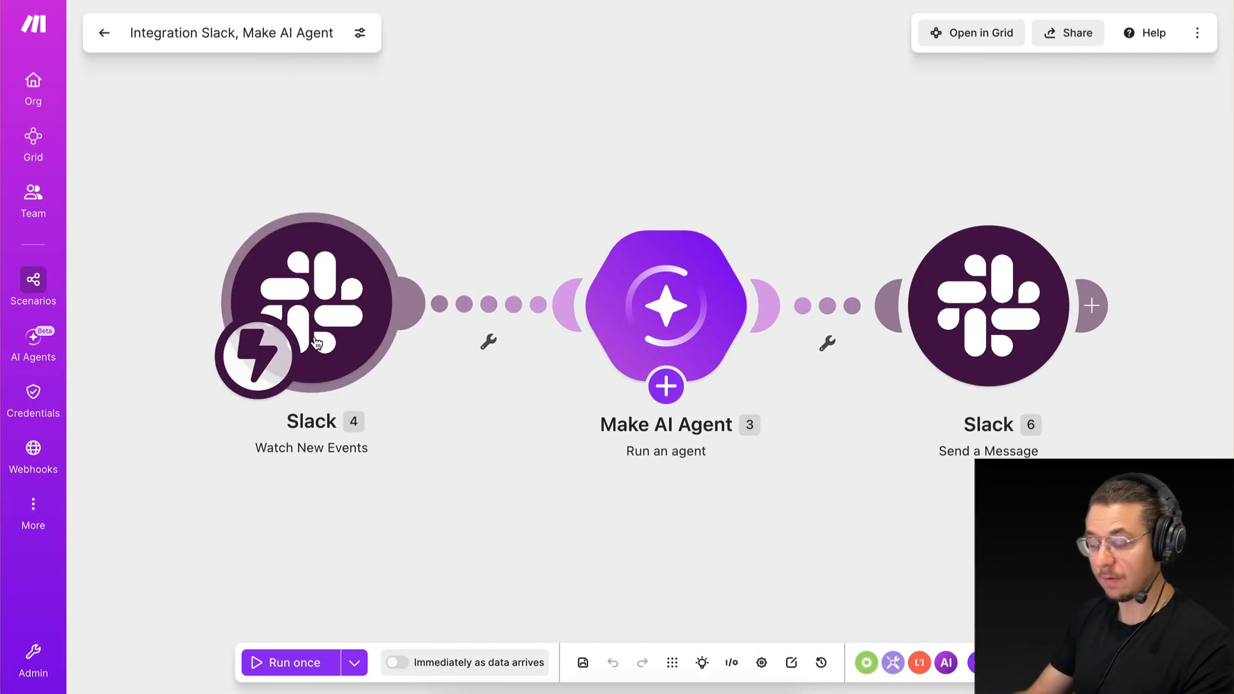
Start a filter between the Slack Watch New Events trigger and the Make AI Agent, labelled "Not Bot".
left_click(666, 386)
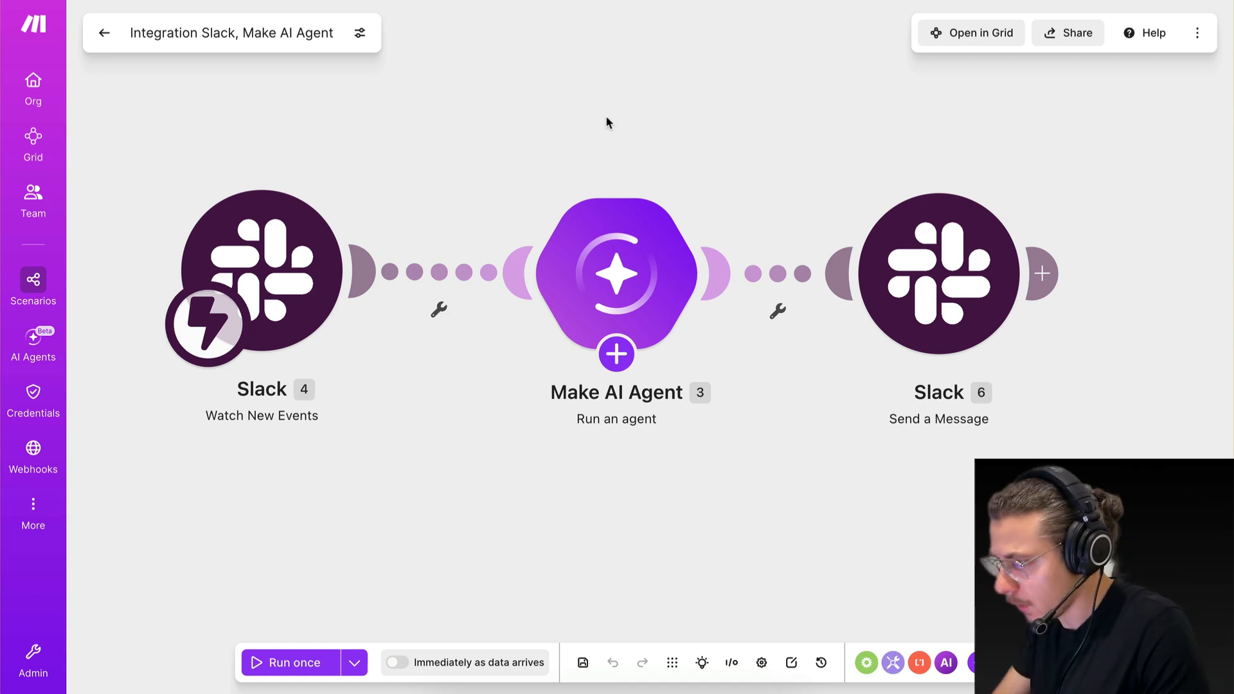
left_click(439, 313)
left_click(567, 165)
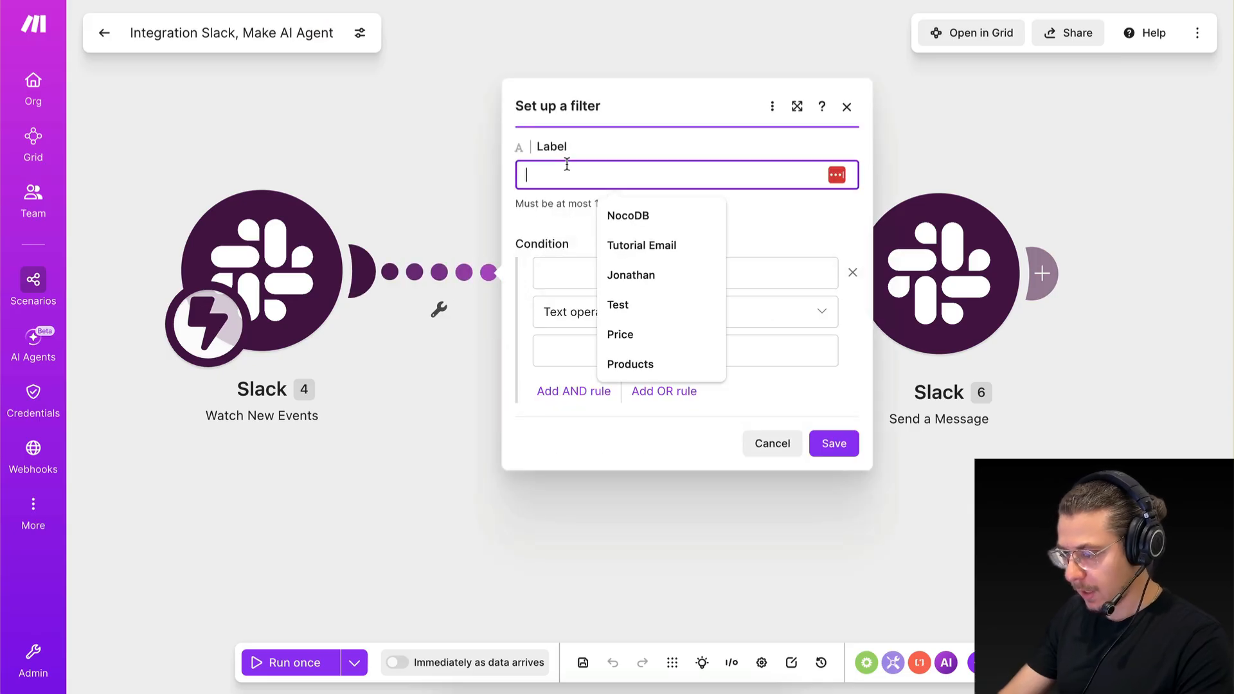
type("No")
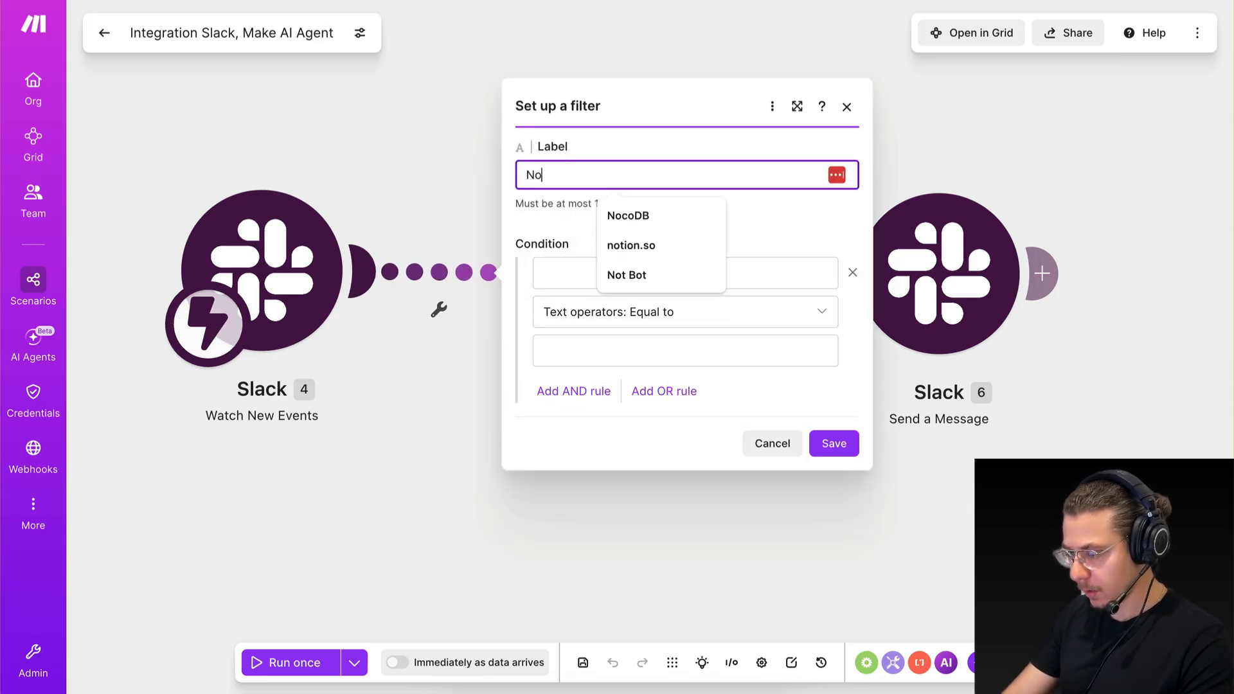
type("t Bot")
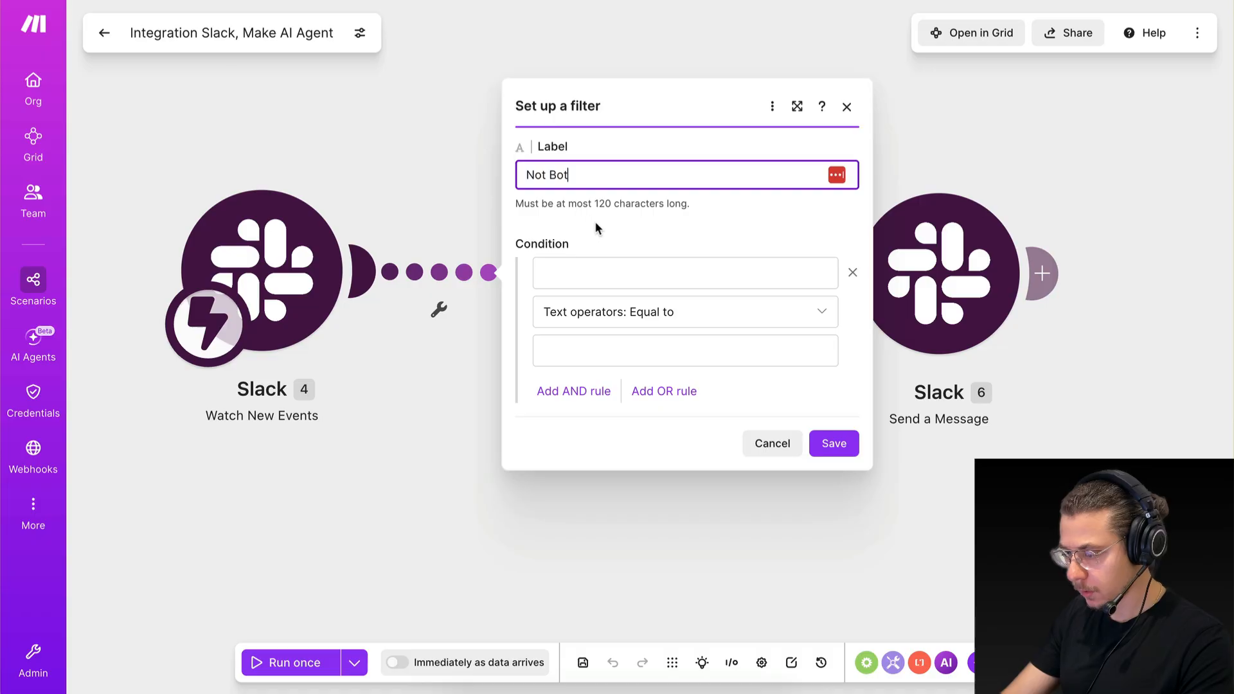
Set the filter's first condition so that the Slack event's Bot Profile does not exist.
left_click(576, 276)
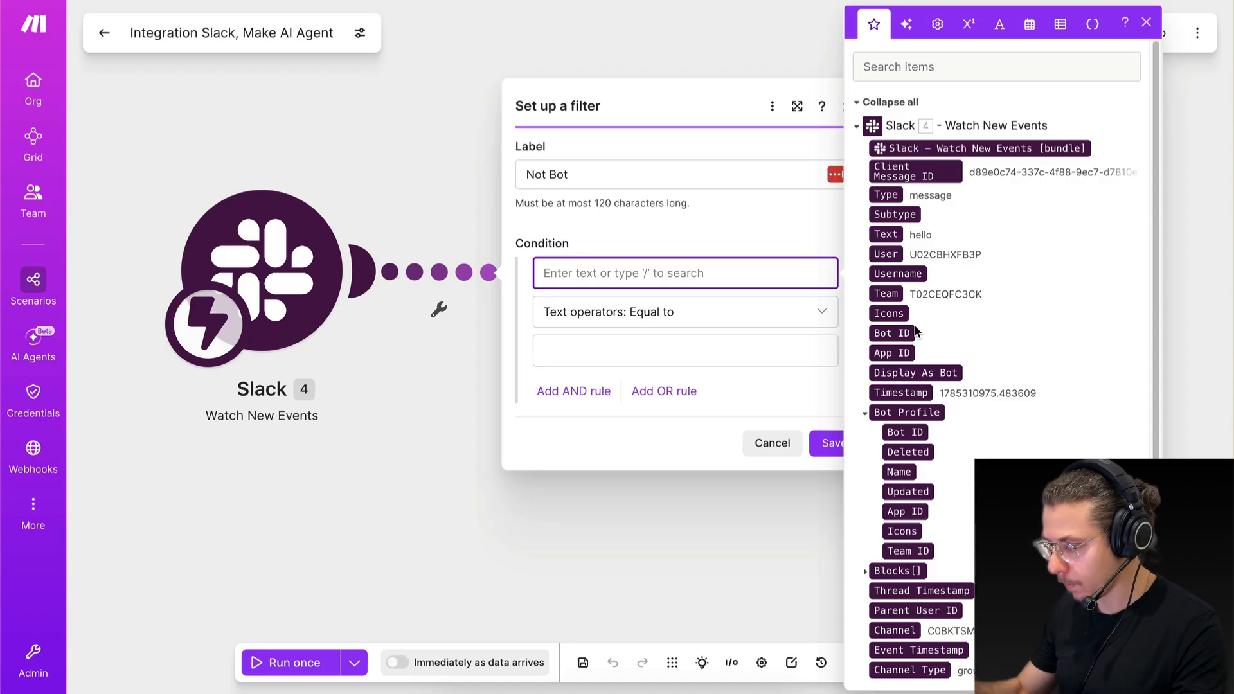
scroll(989, 333, "down", 1)
left_click(909, 392)
left_click(546, 313)
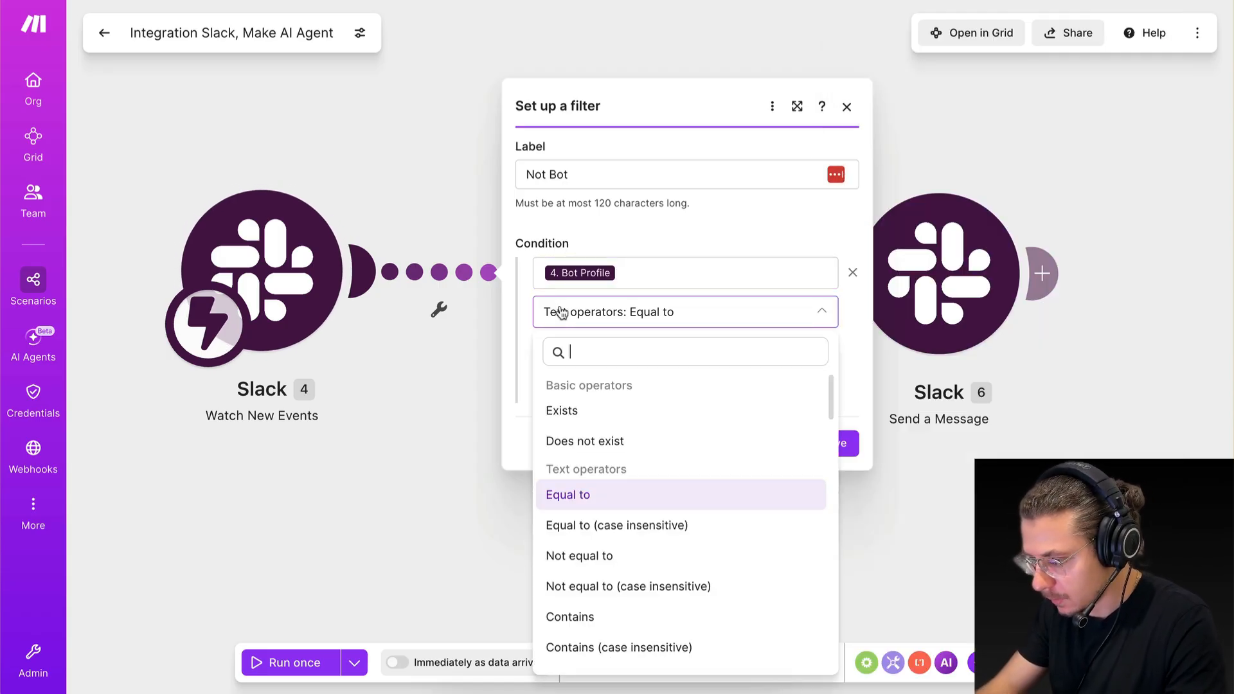
left_click(569, 439)
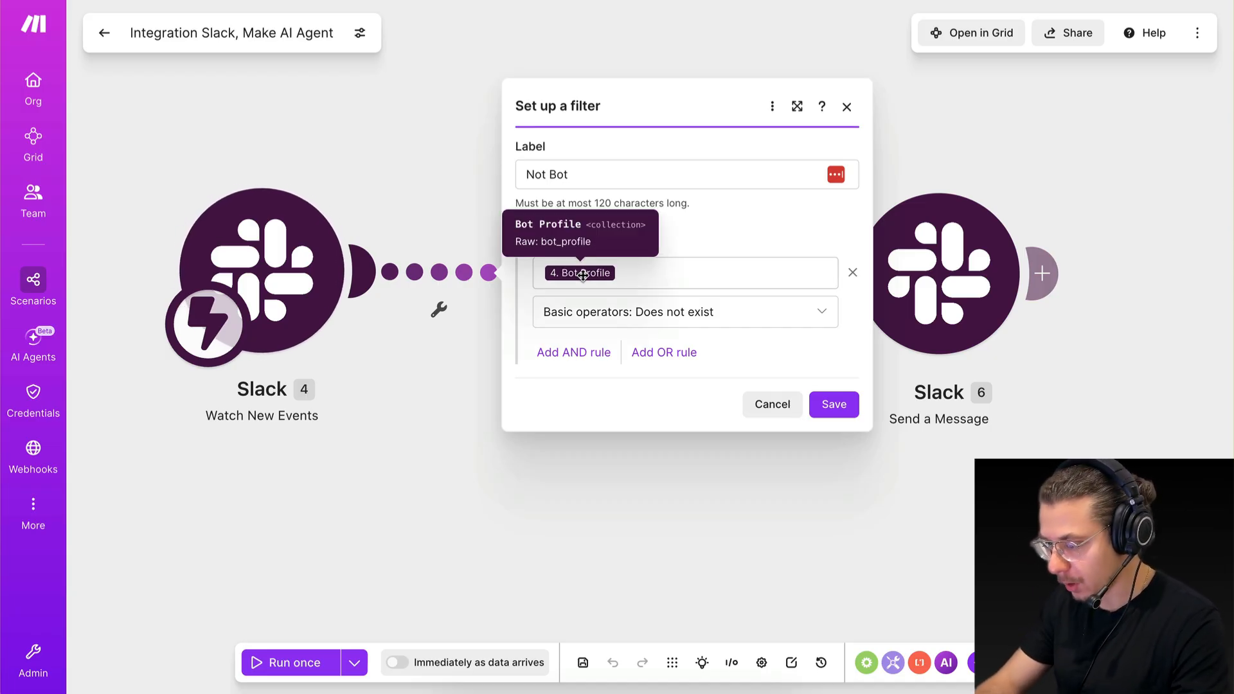
Add an AND rule requiring the Slack event's Subtype to be not equal to "bot_message".
left_click(583, 354)
left_click(588, 320)
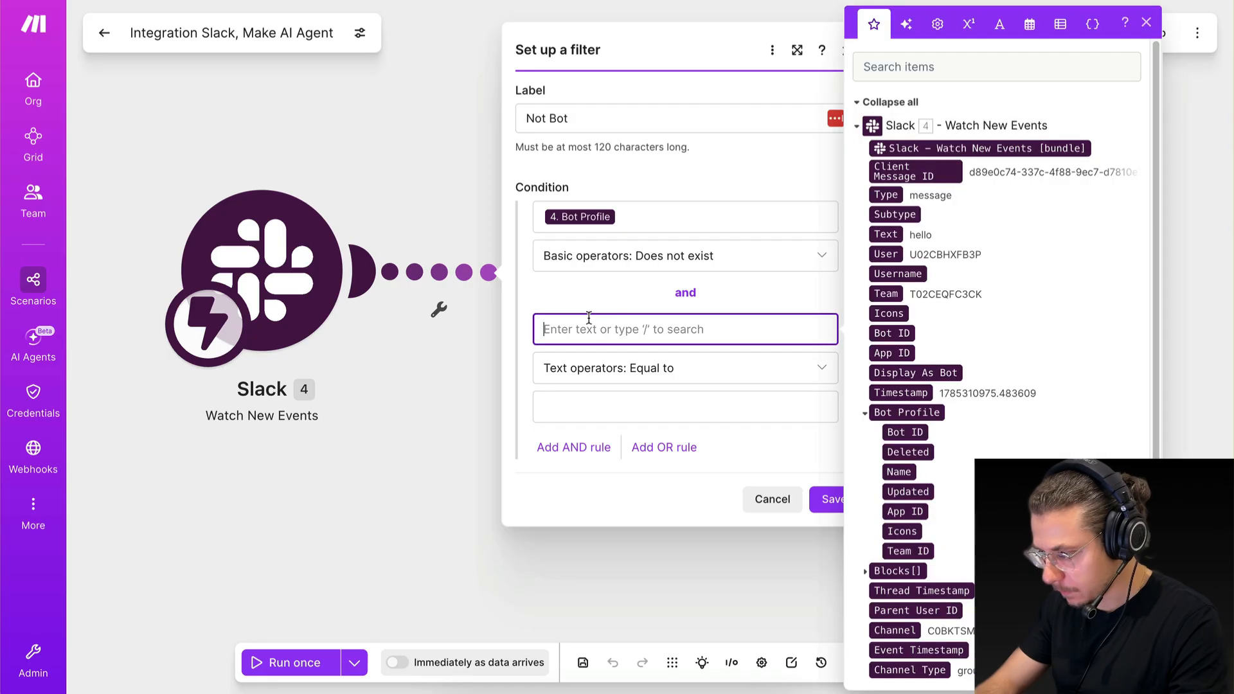
left_click(894, 214)
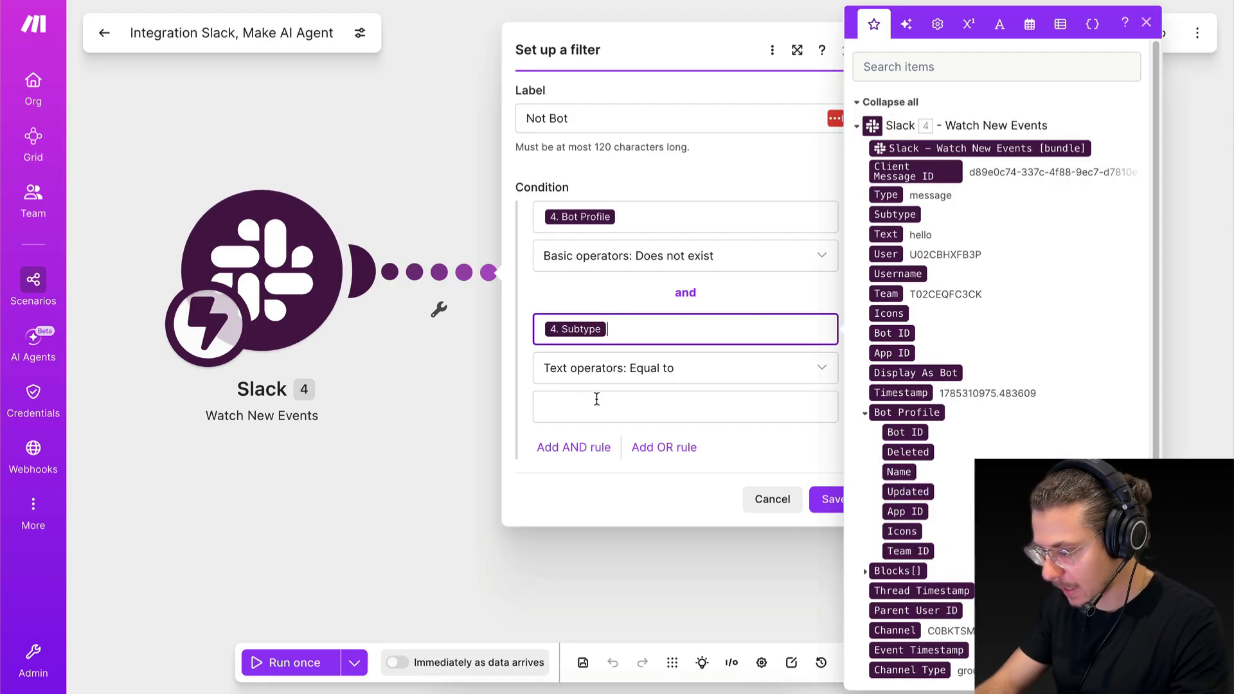
left_click(601, 375)
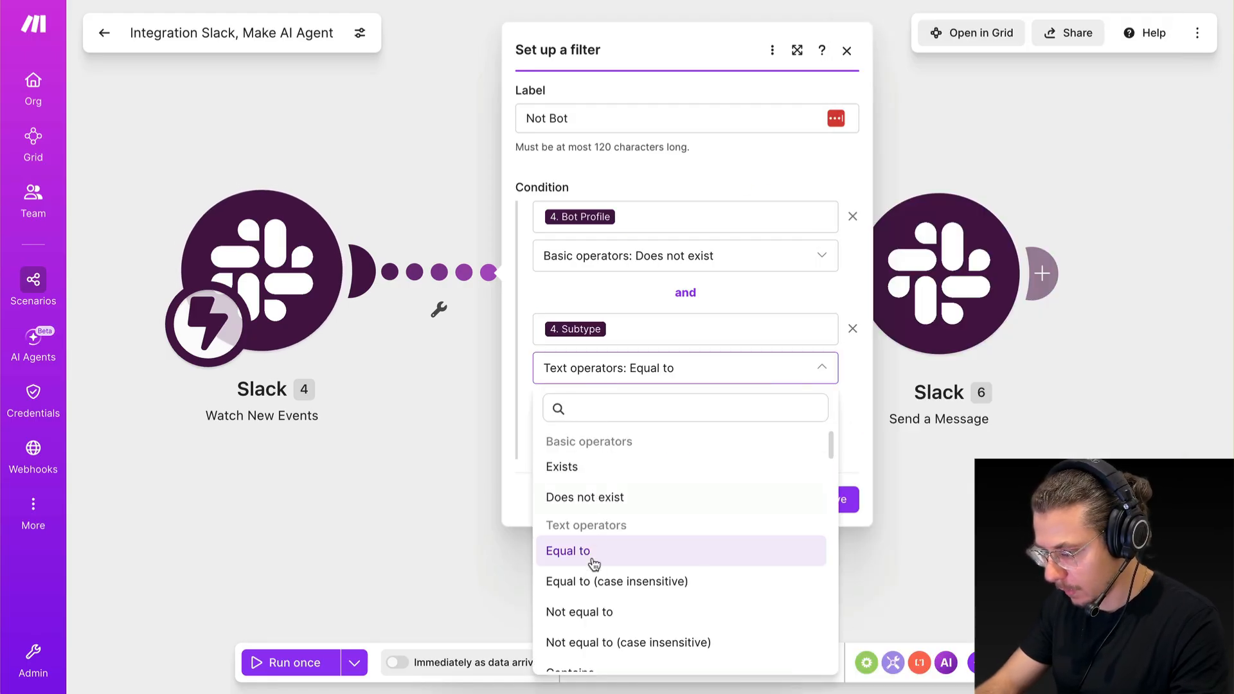
scroll(590, 611, "down", 2)
left_click(589, 512)
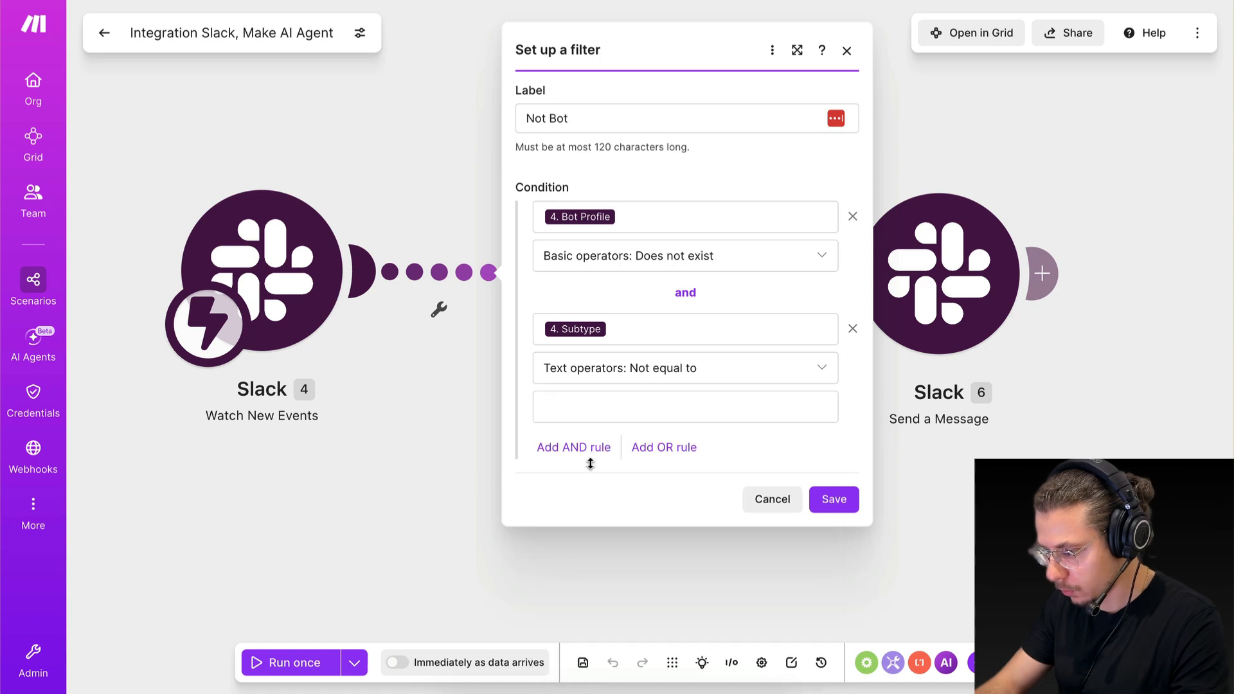
left_click(604, 393)
type("bot+message")
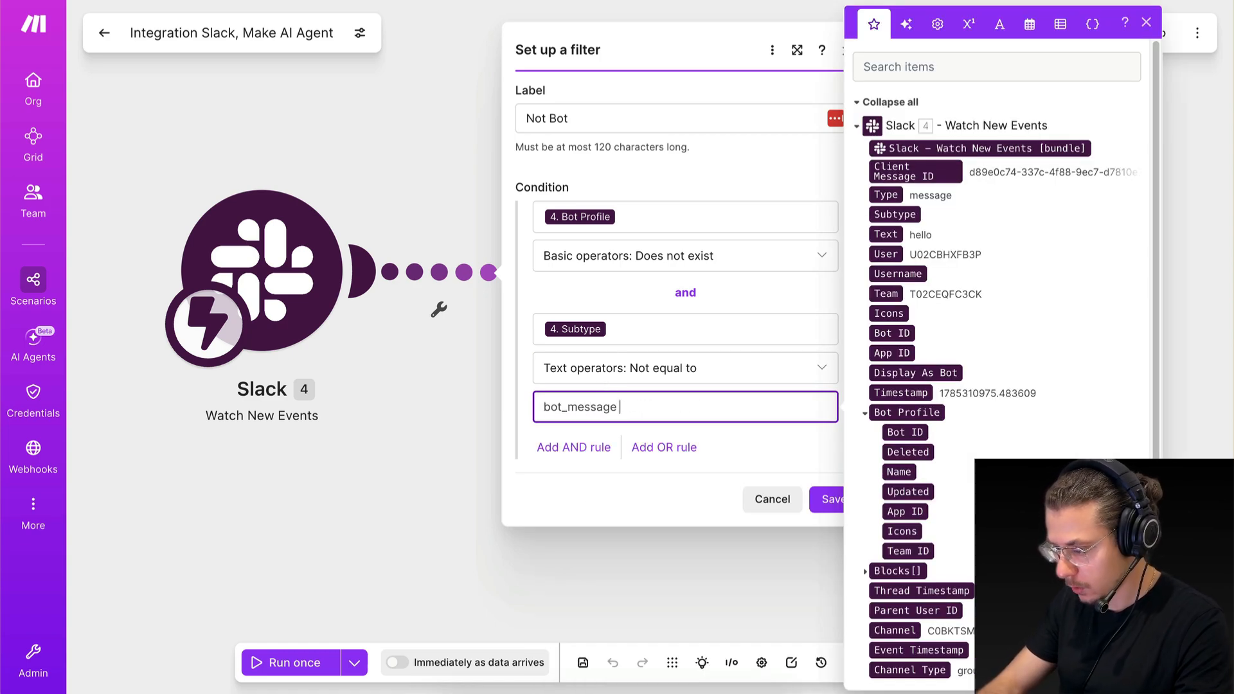
Add another AND rule requiring the Slack event's Subtype to be not equal to "channel_join".
left_click(573, 447)
left_click(584, 472)
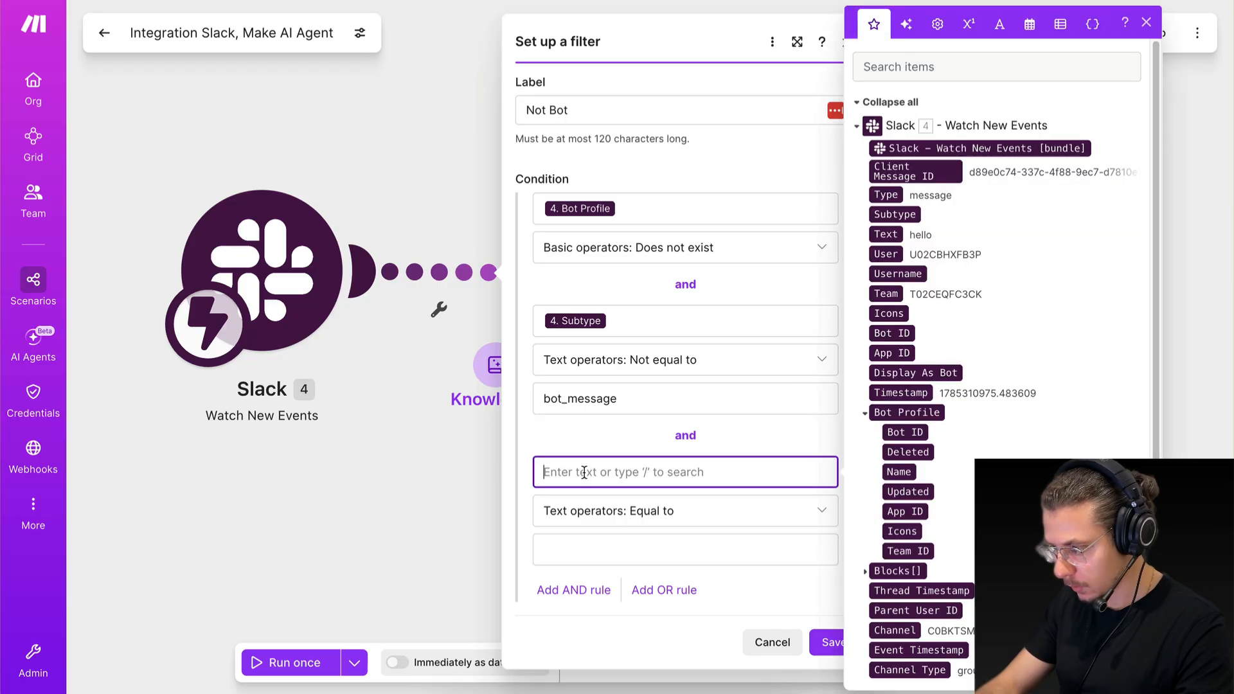
left_click(898, 221)
left_click(582, 524)
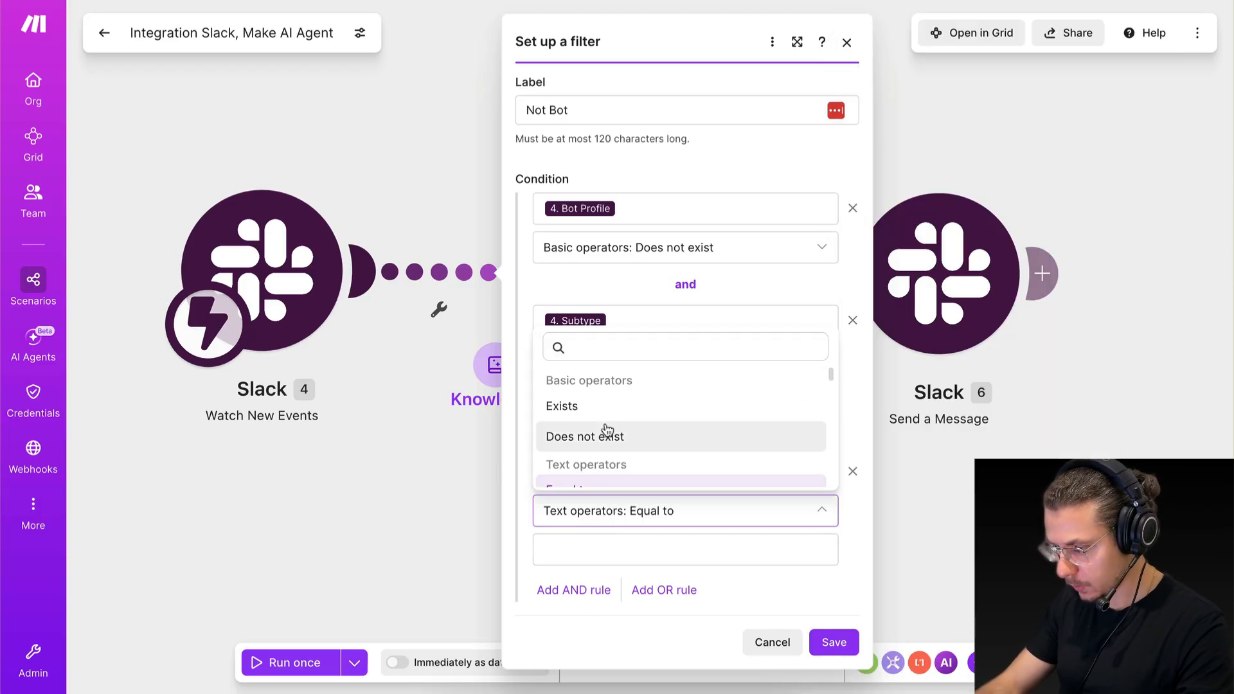
scroll(607, 432, "down", 2)
left_click(607, 442)
left_click(602, 545)
type("channel_join")
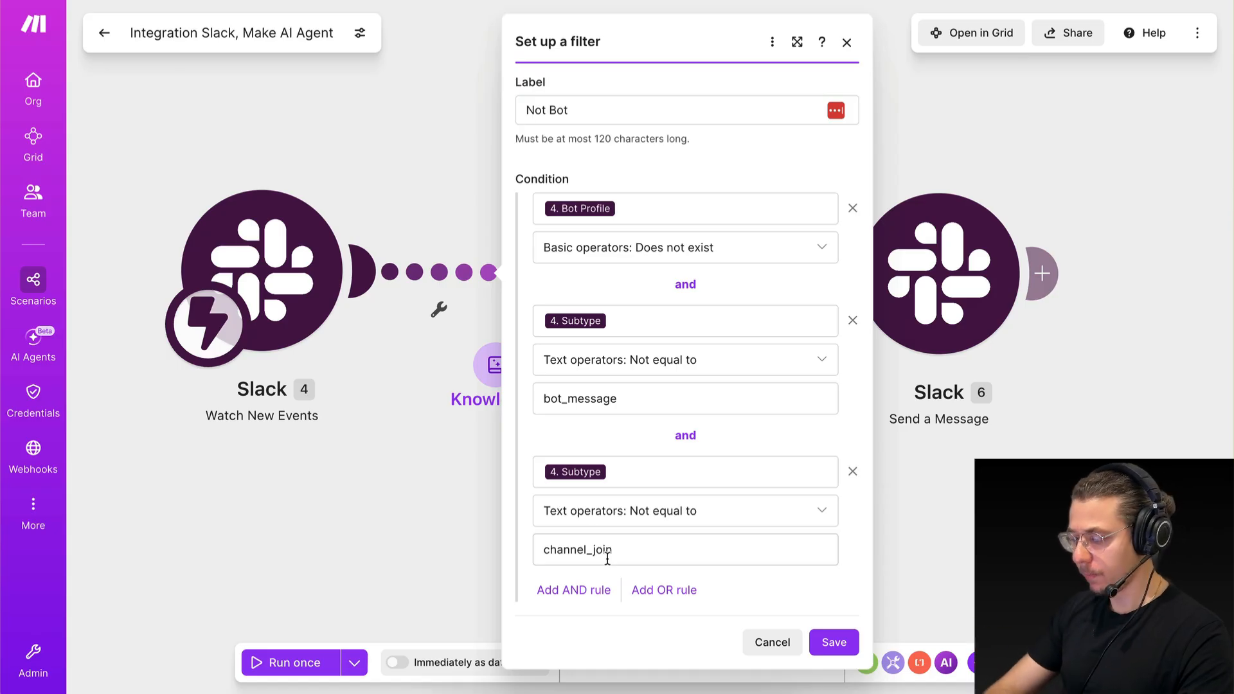
Check the channel-join messages in Slack's market-research-agent channel, then return to Make and save the Not Bot filter.
key("ctrl+Right")
scroll(446, 487, "up", 4)
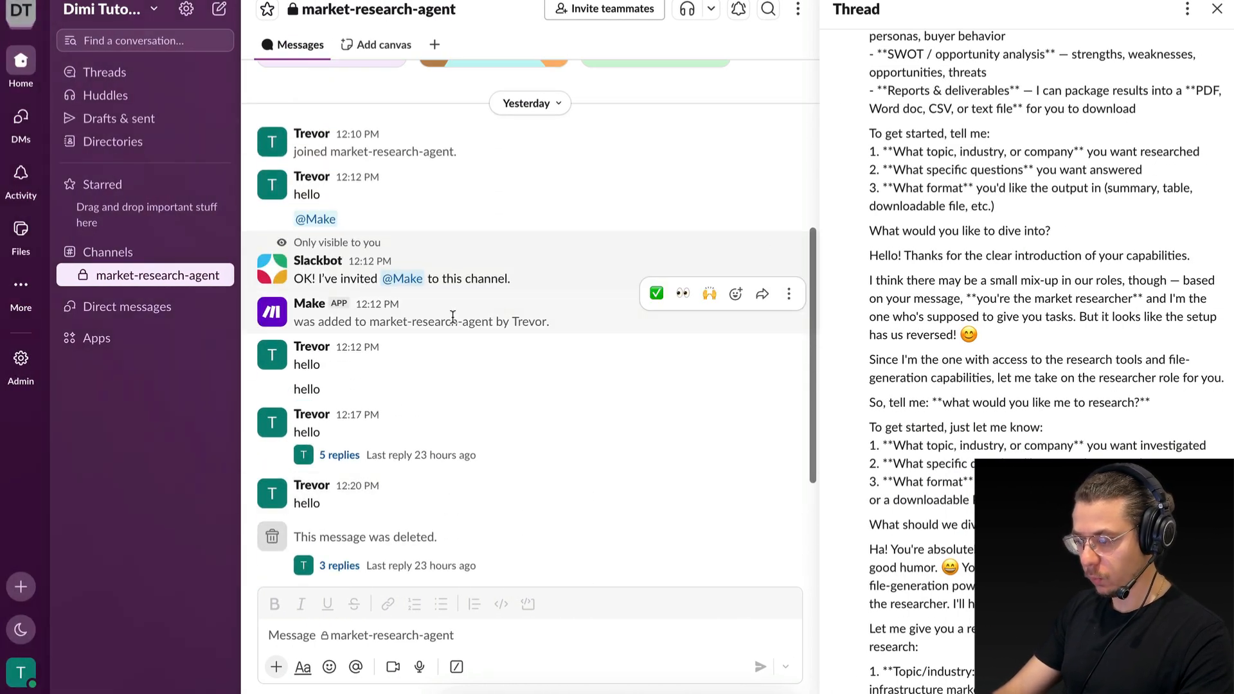
key("ctrl+Left")
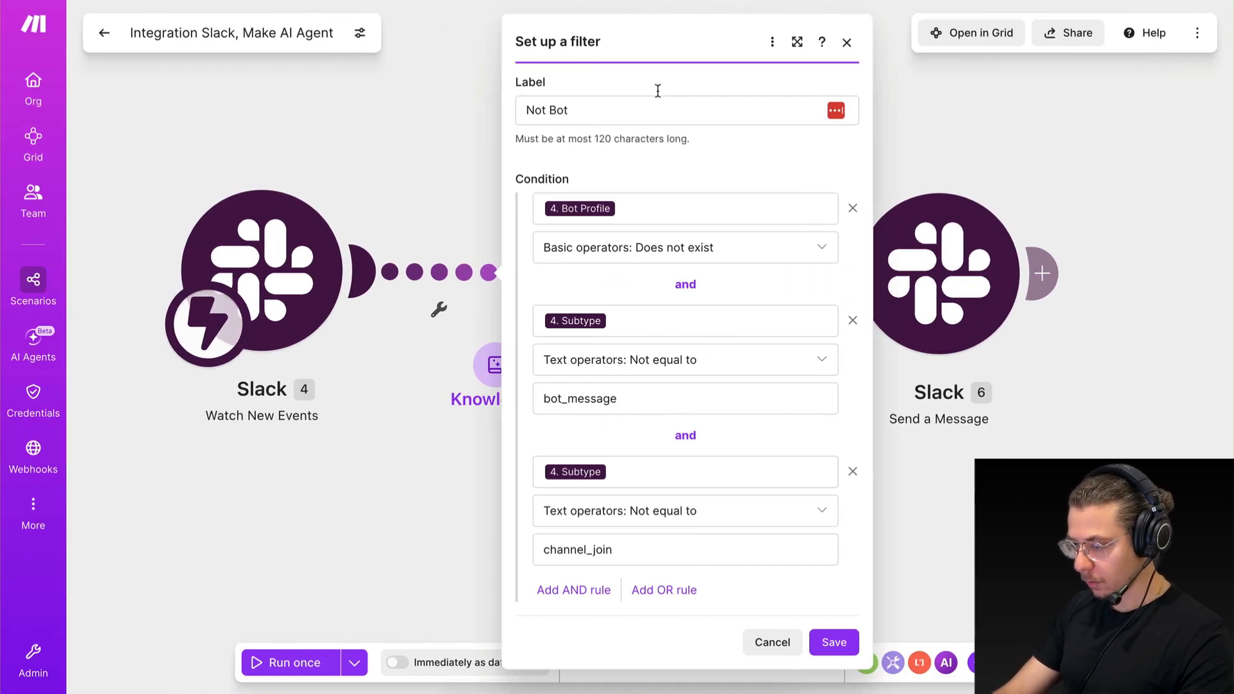
left_click(829, 642)
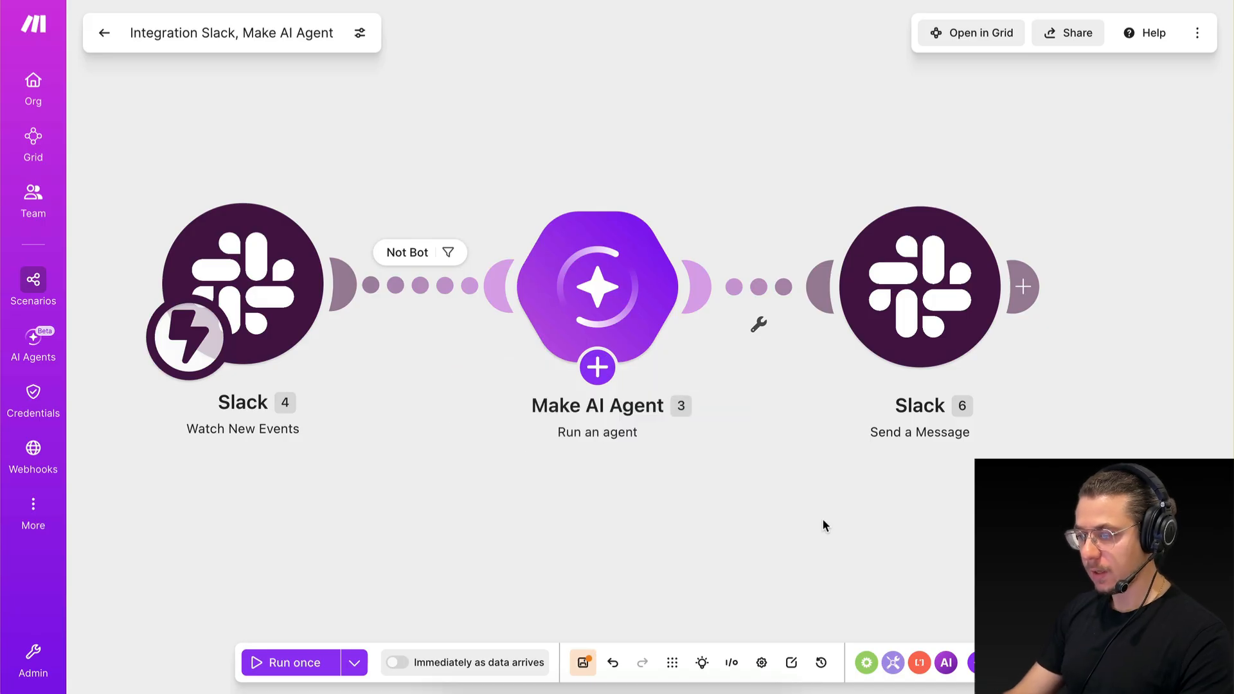
Save the scenario with its Not Bot filter in place.
left_click(597, 367)
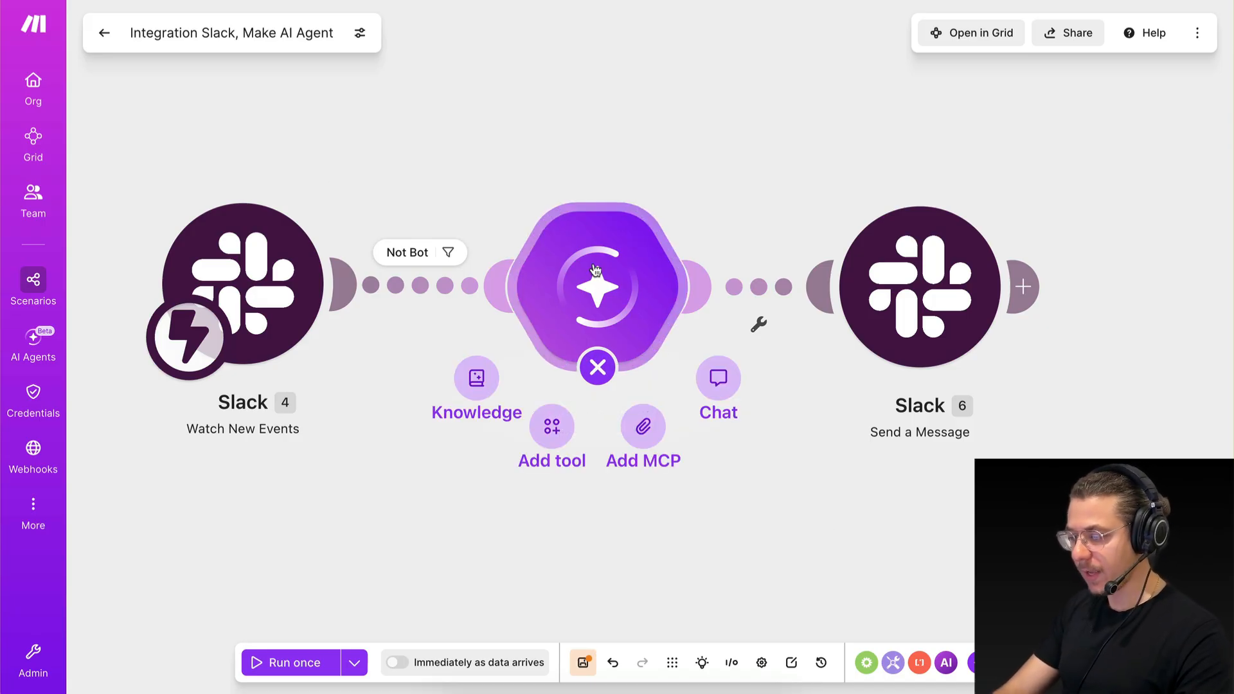
left_click(646, 94)
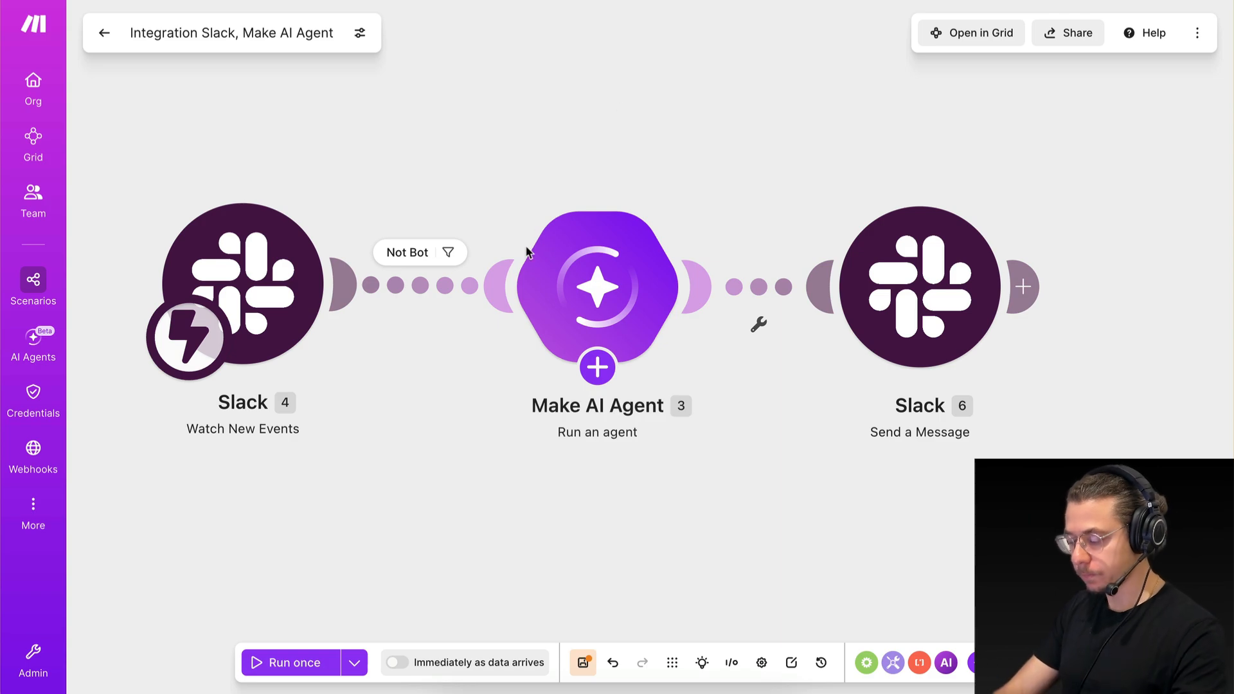
left_click_drag(583, 630, 589, 574)
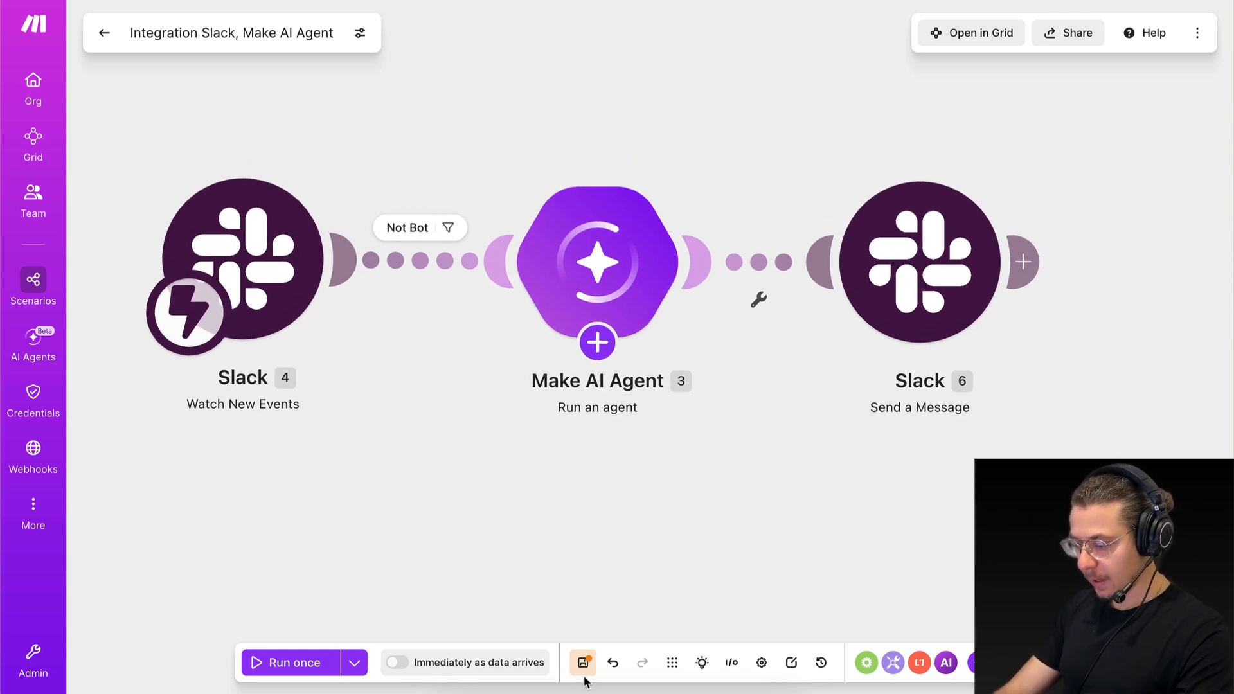
left_click(581, 664)
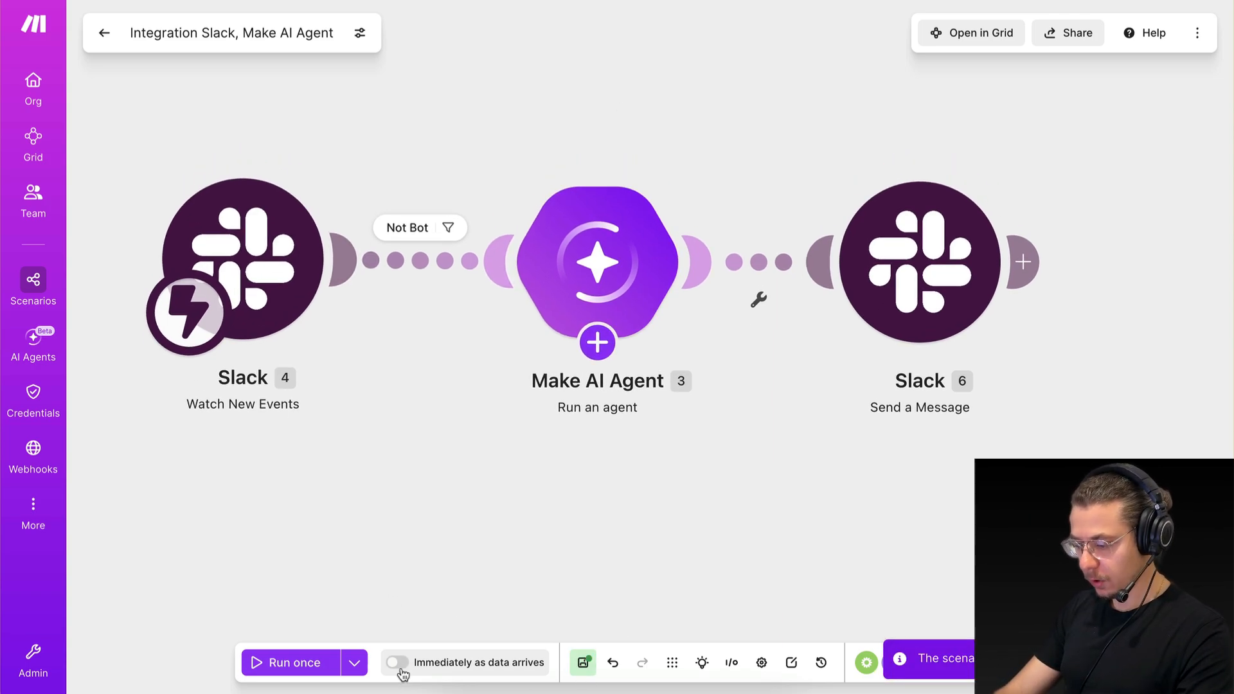
Start activating the scenario and delete the old unprocessed data from its webhook queue.
left_click(397, 663)
left_click(554, 472)
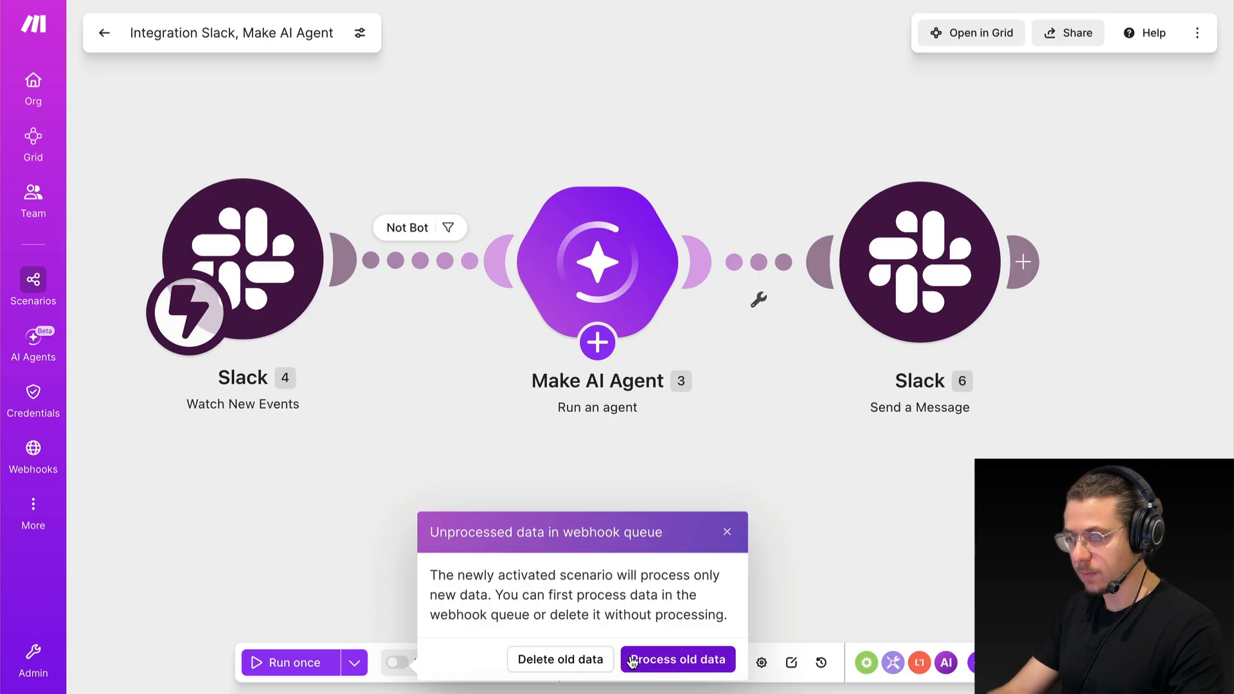
left_click(551, 660)
left_click(779, 399)
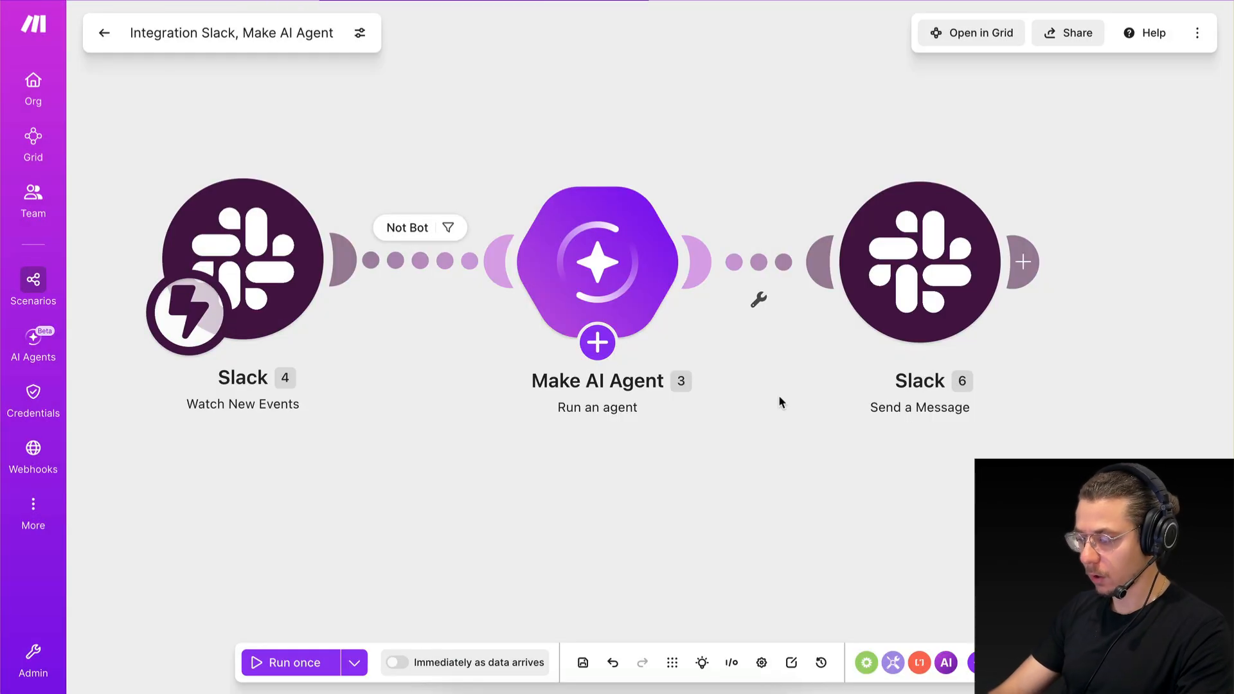
Activate the scenario to run immediately as data arrives, and return to the scenario overview.
left_click(396, 663)
left_click(548, 472)
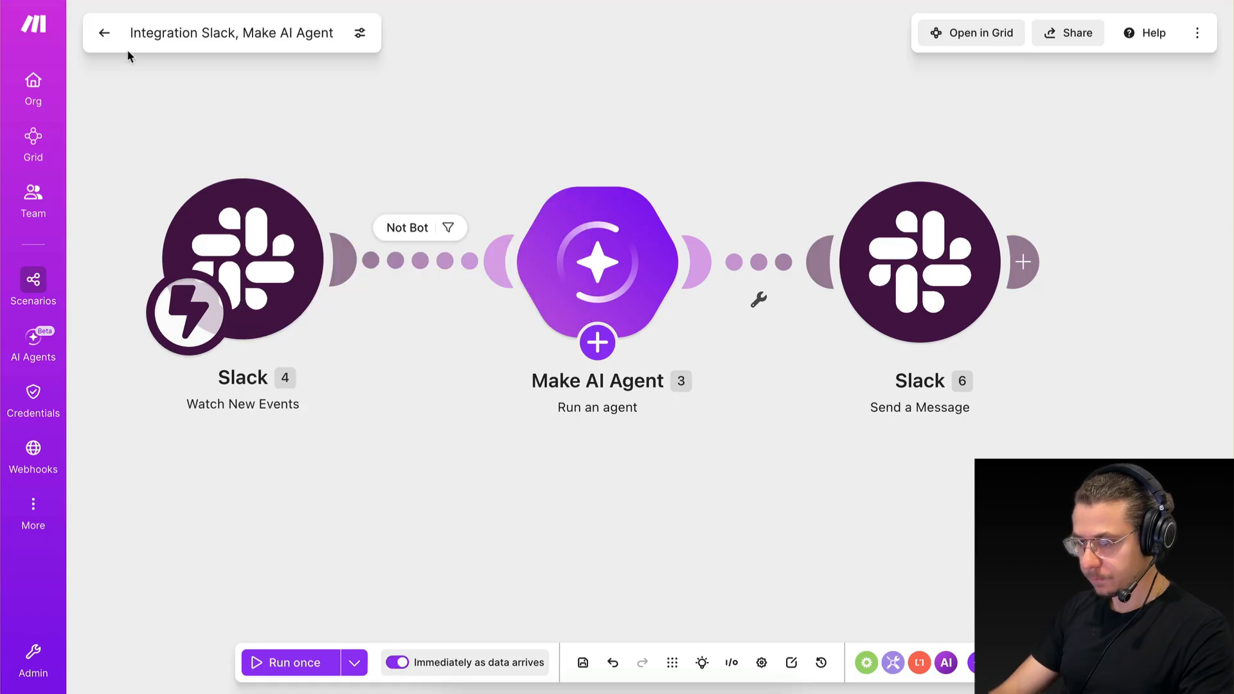
left_click(104, 33)
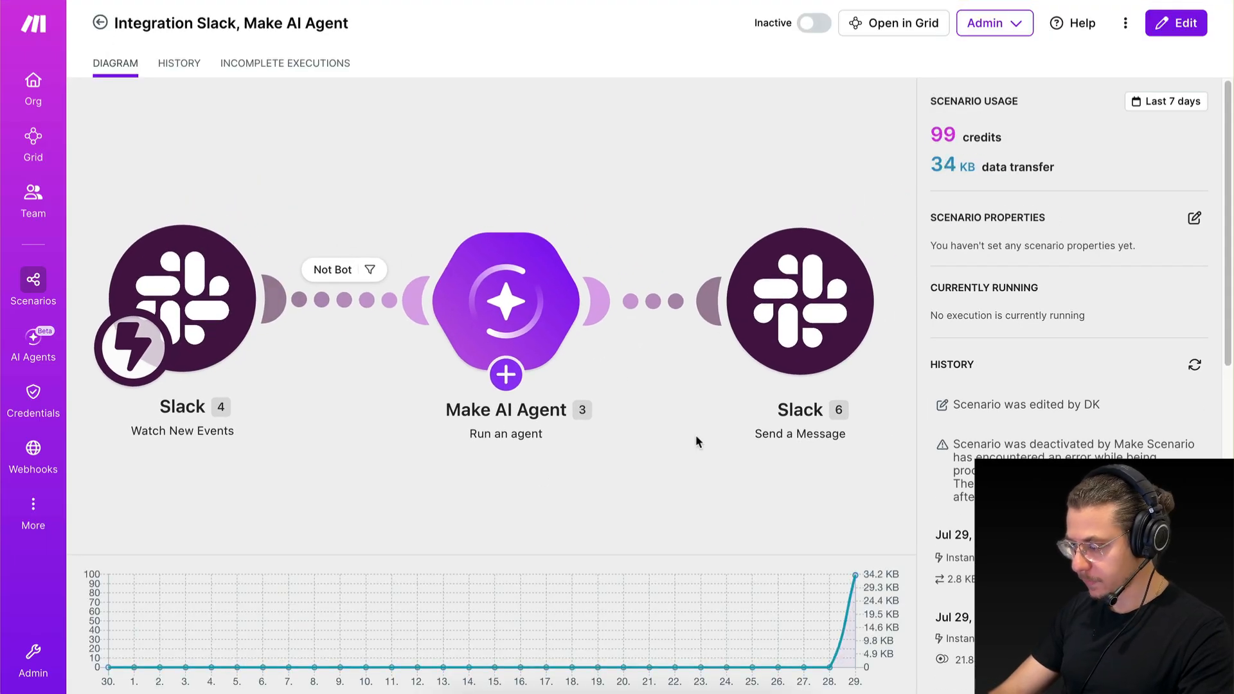
Send "hello" in Slack's market-research-agent channel to test the Not Bot filter, and return to Make.
key("ctrl+Right")
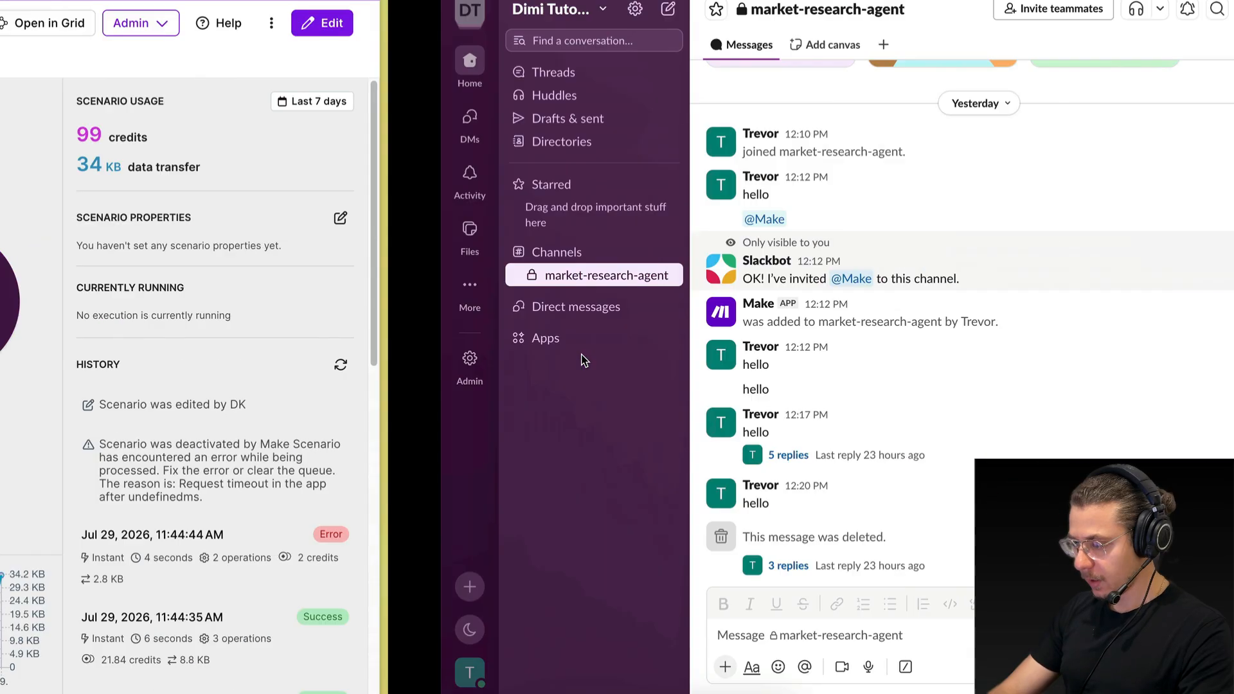
left_click(413, 630)
type("hello")
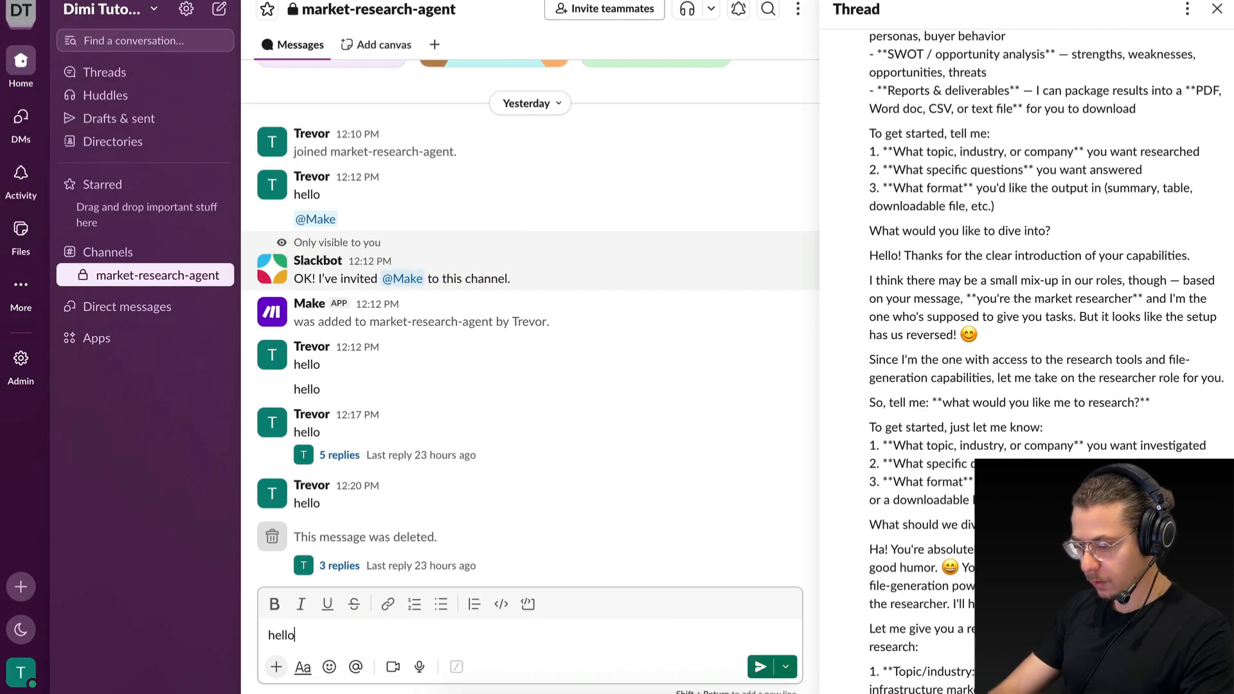
key("Return")
key("ctrl+Left")
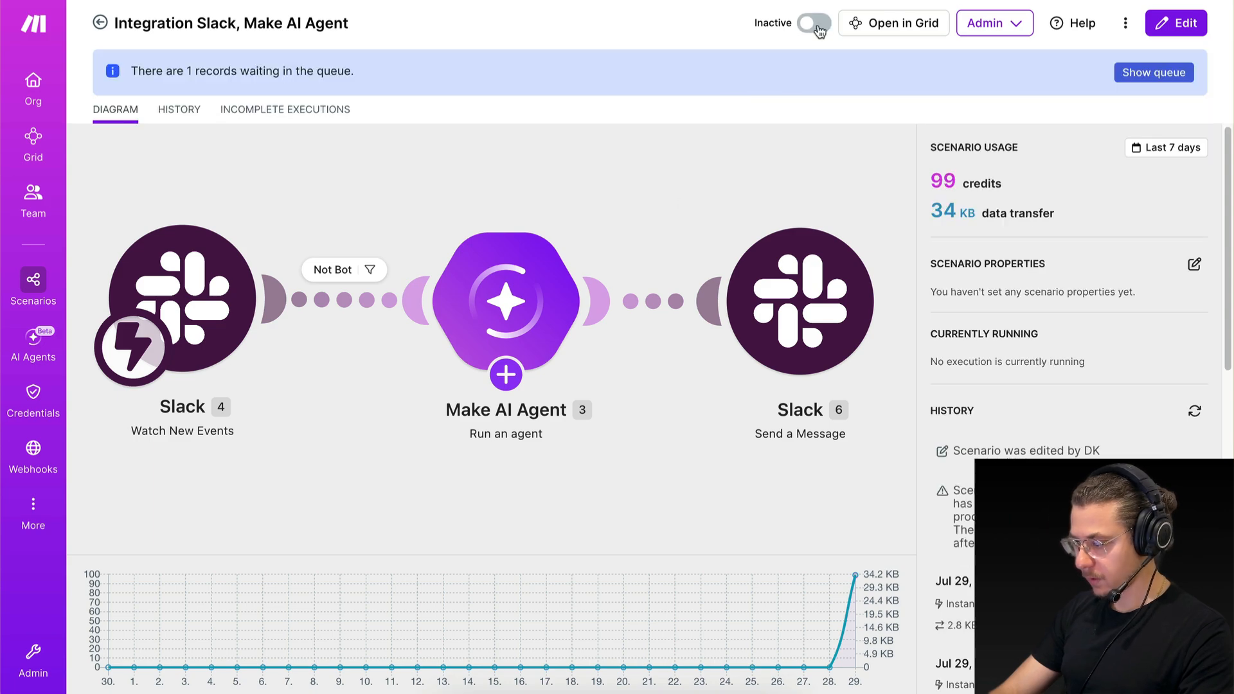
Activate the scenario, delete the old unprocessed data in its webhook queue, and reload the scenario overview.
left_click(816, 25)
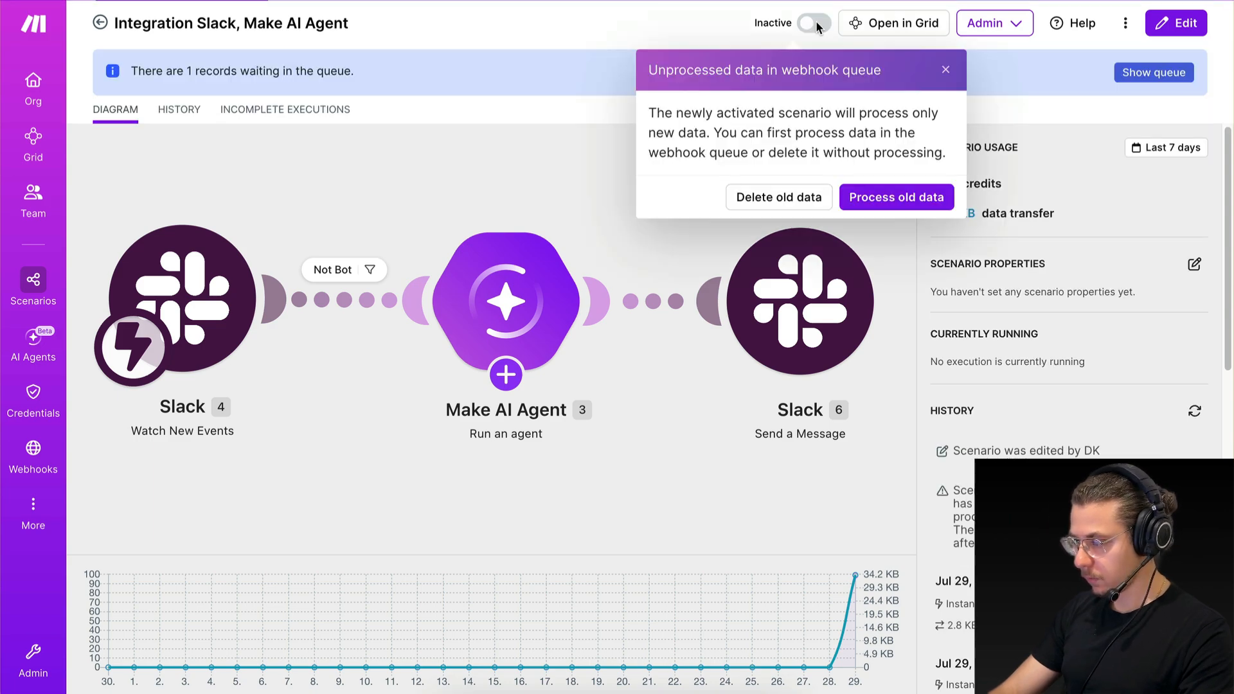
left_click(757, 192)
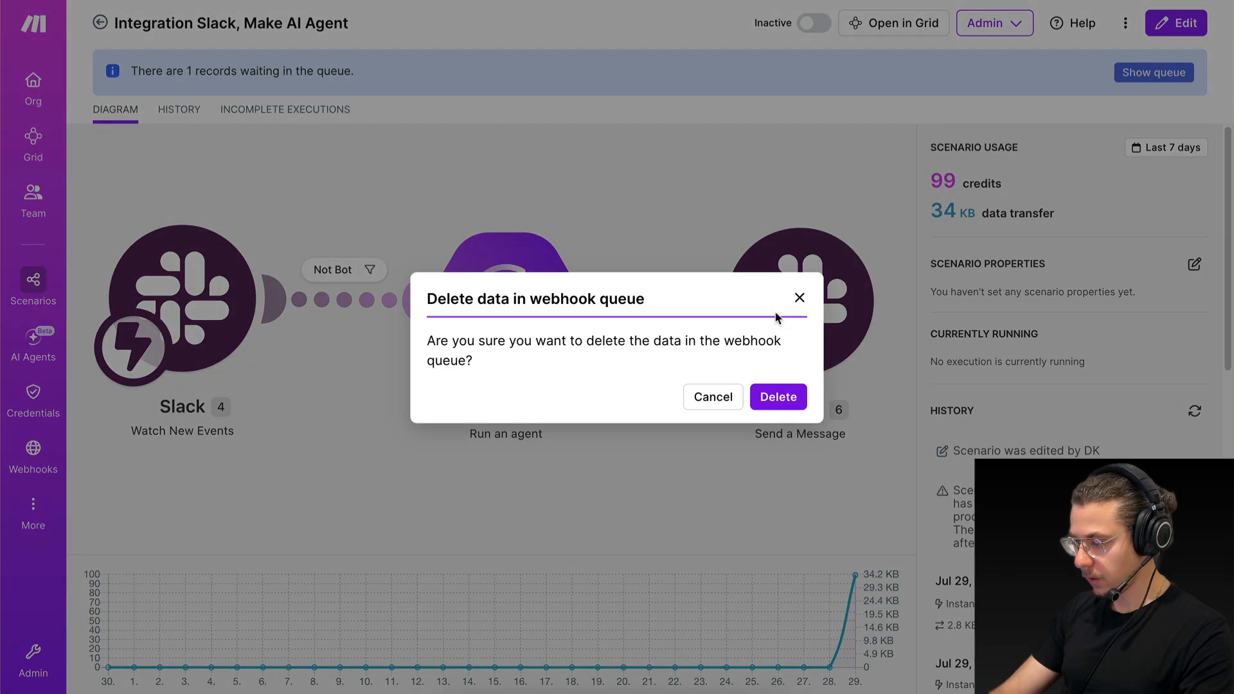
left_click(779, 392)
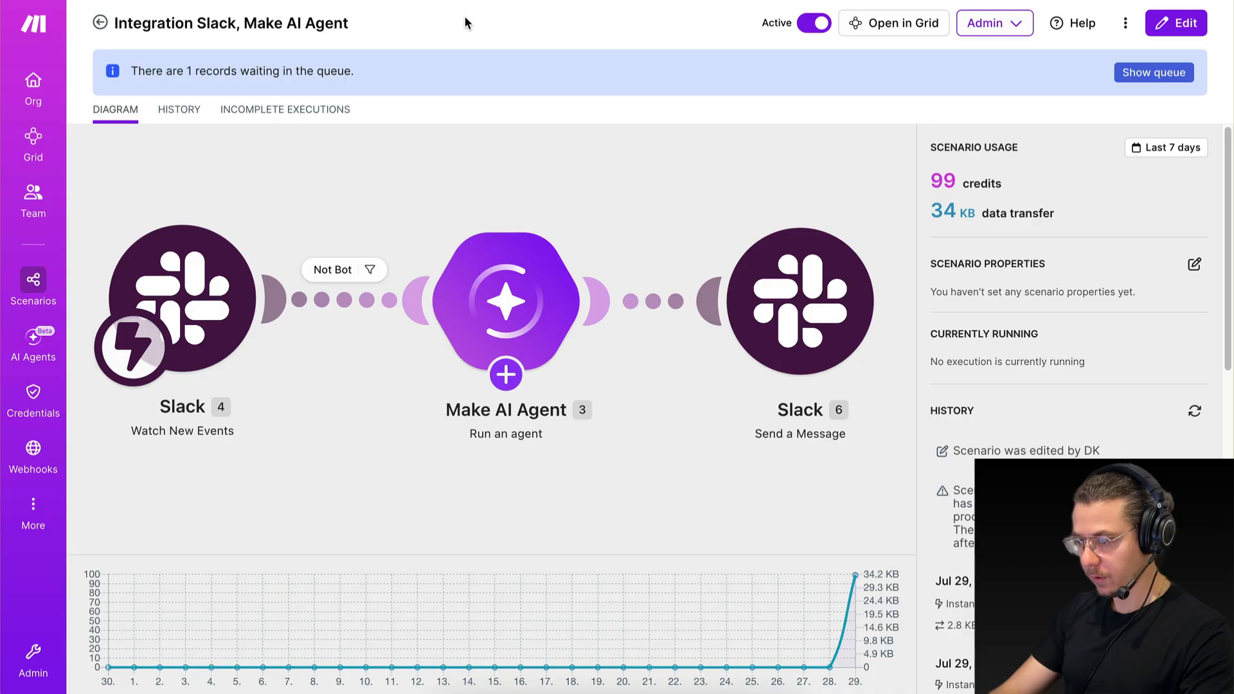
key("super+r")
left_click(449, 195)
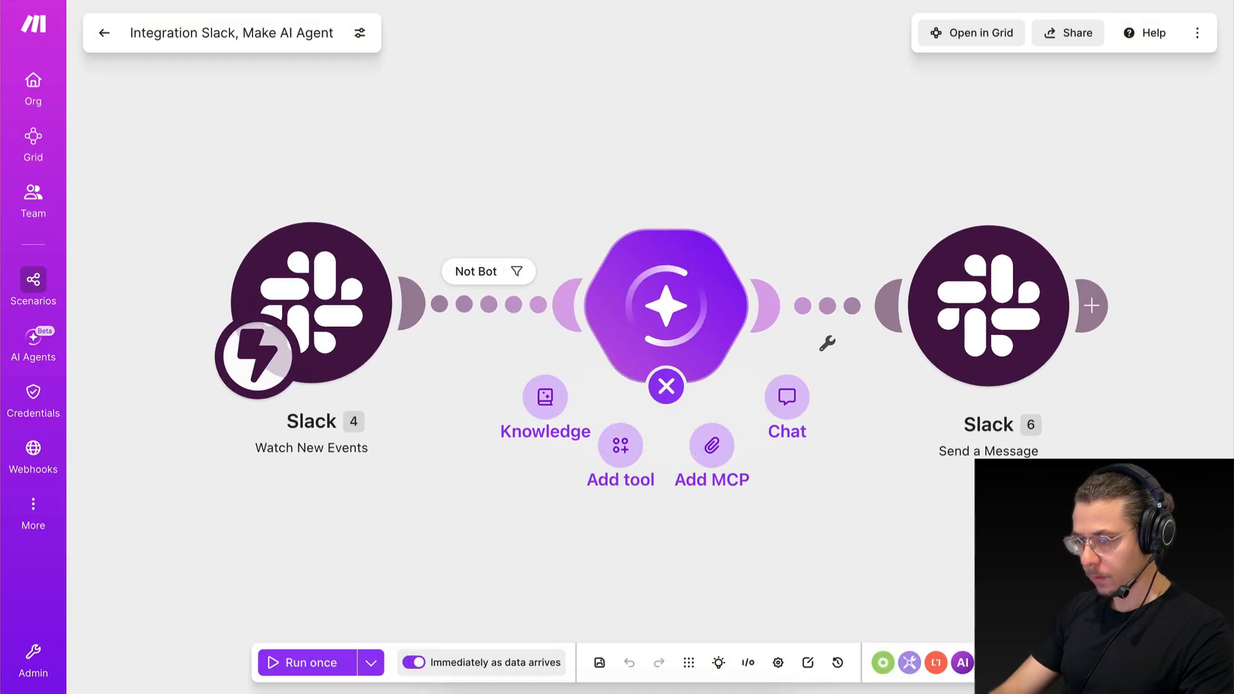
left_click(103, 33)
Send "hello" in Slack's market-research-agent channel to trigger the active scenario, and return to Make.
key("alt+Tab")
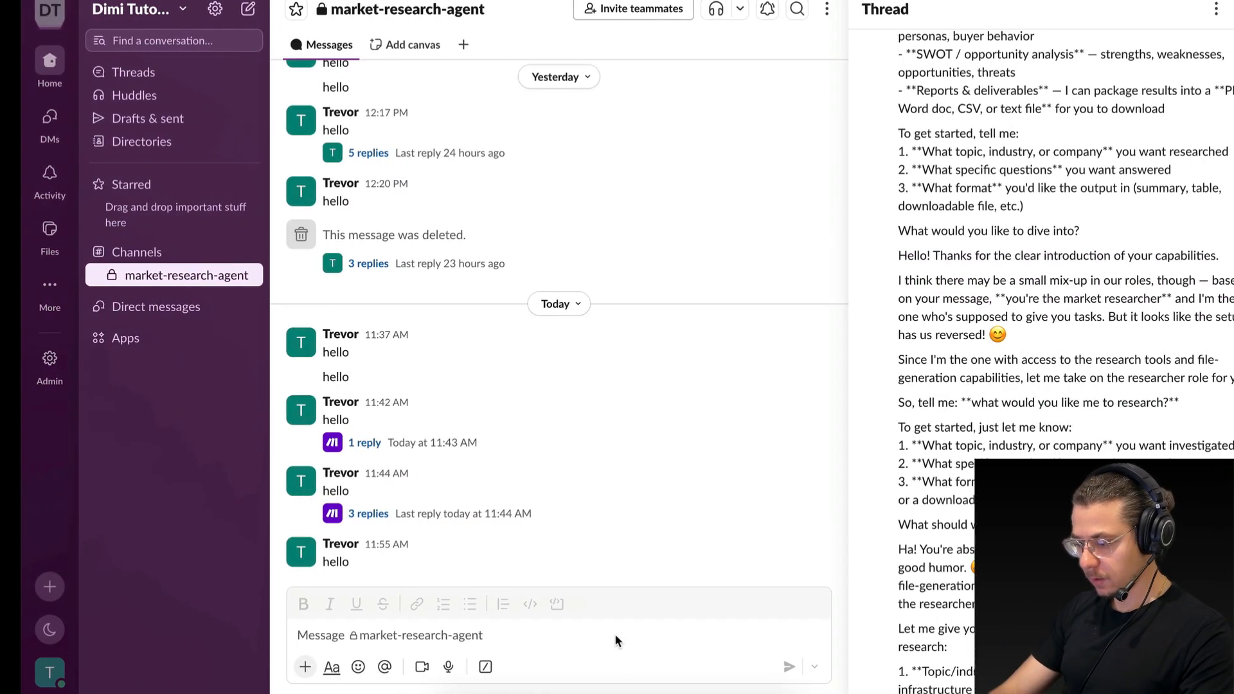
type("hello")
key("Return")
key("alt+Tab")
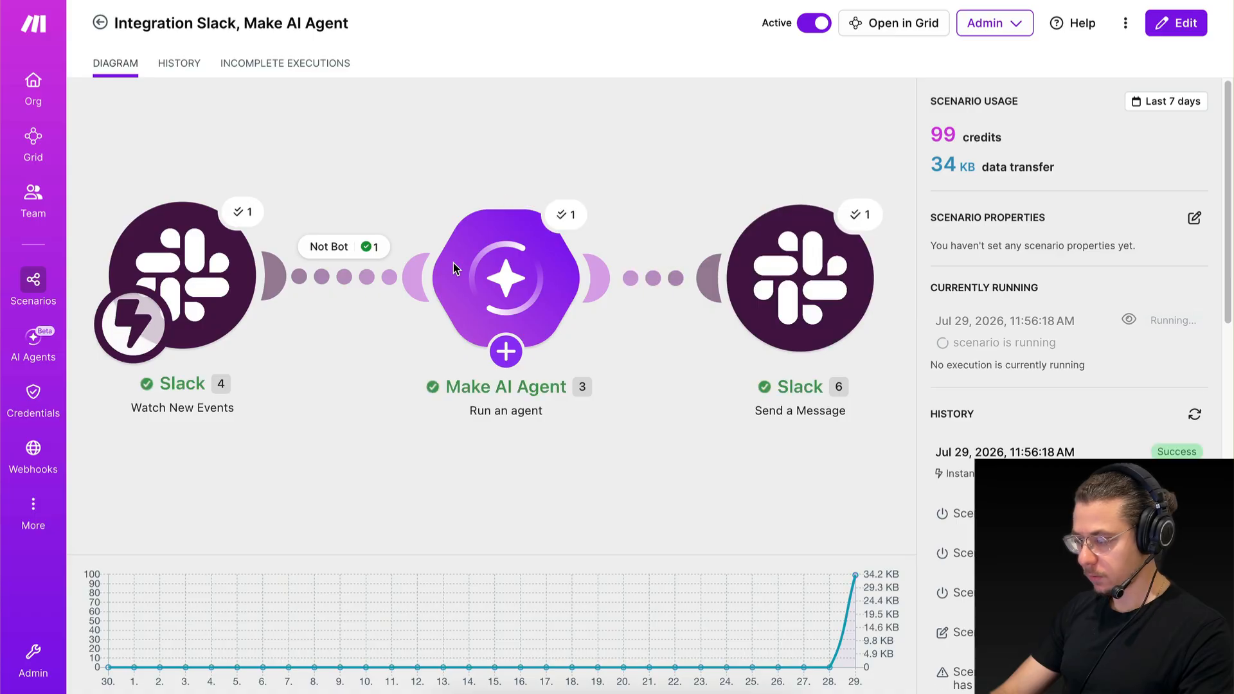
Open the reply thread of the newest "hello" in Slack, and inspect the Not Bot filter conditions of the latest run in Make.
key("ctrl+Right")
left_click(336, 557)
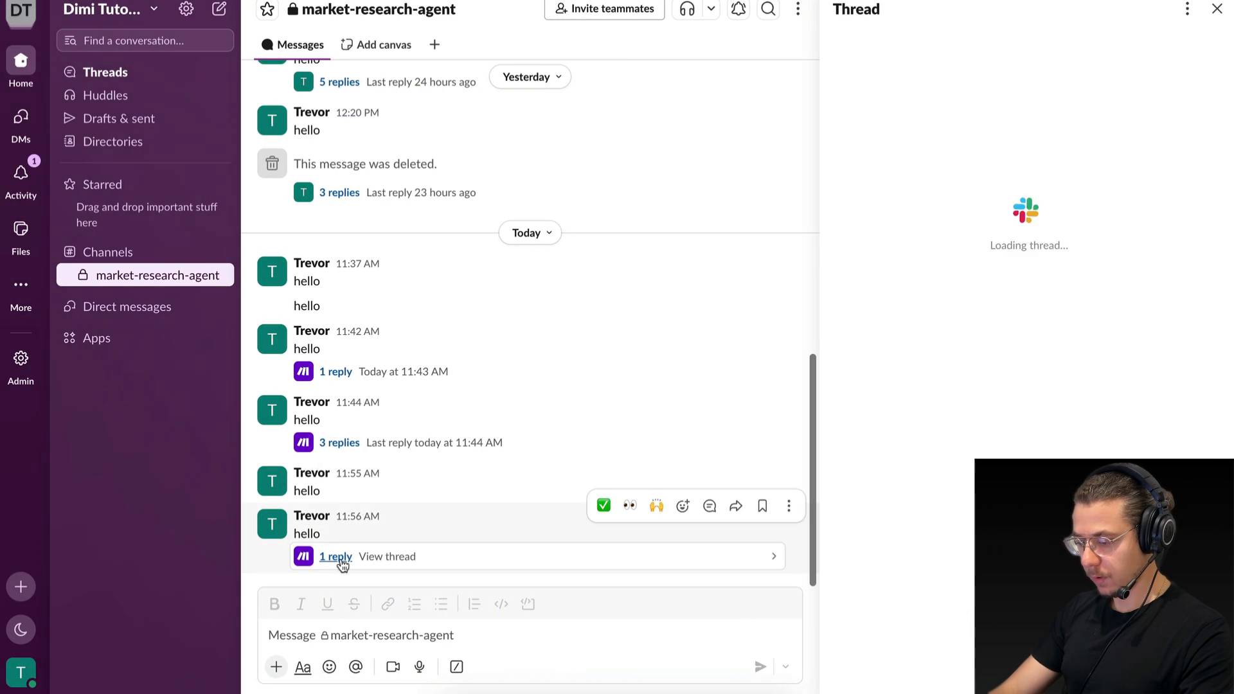
key("ctrl+Left")
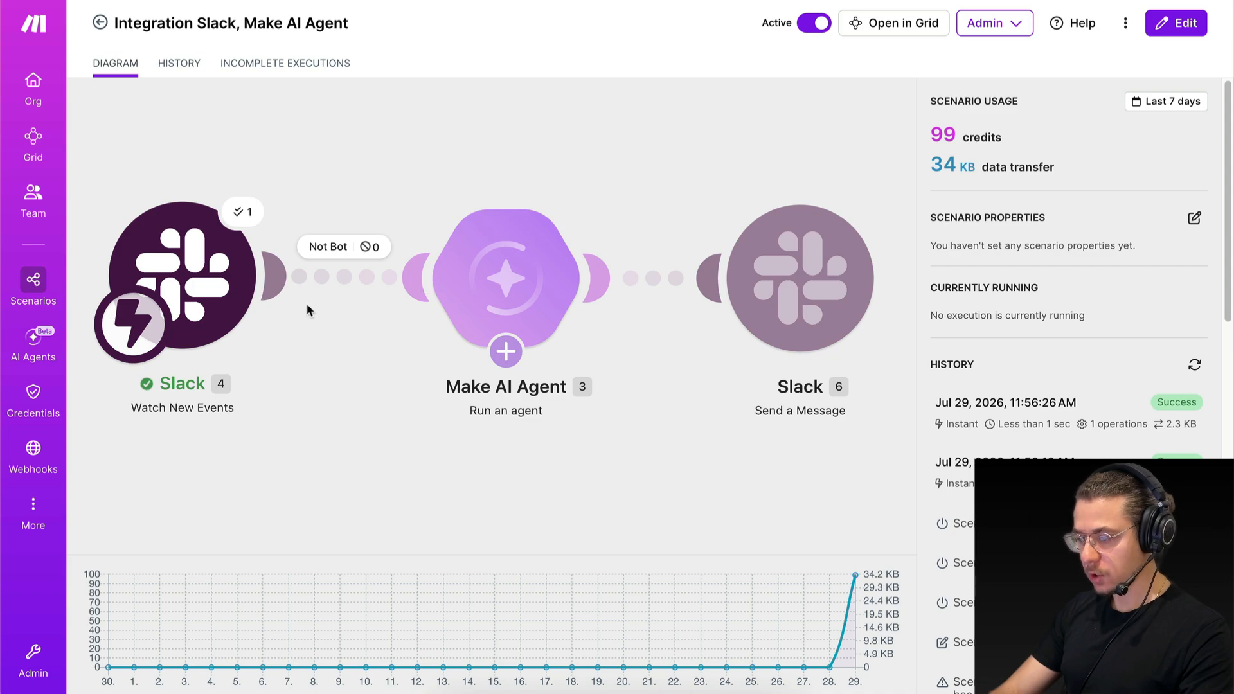
left_click(365, 247)
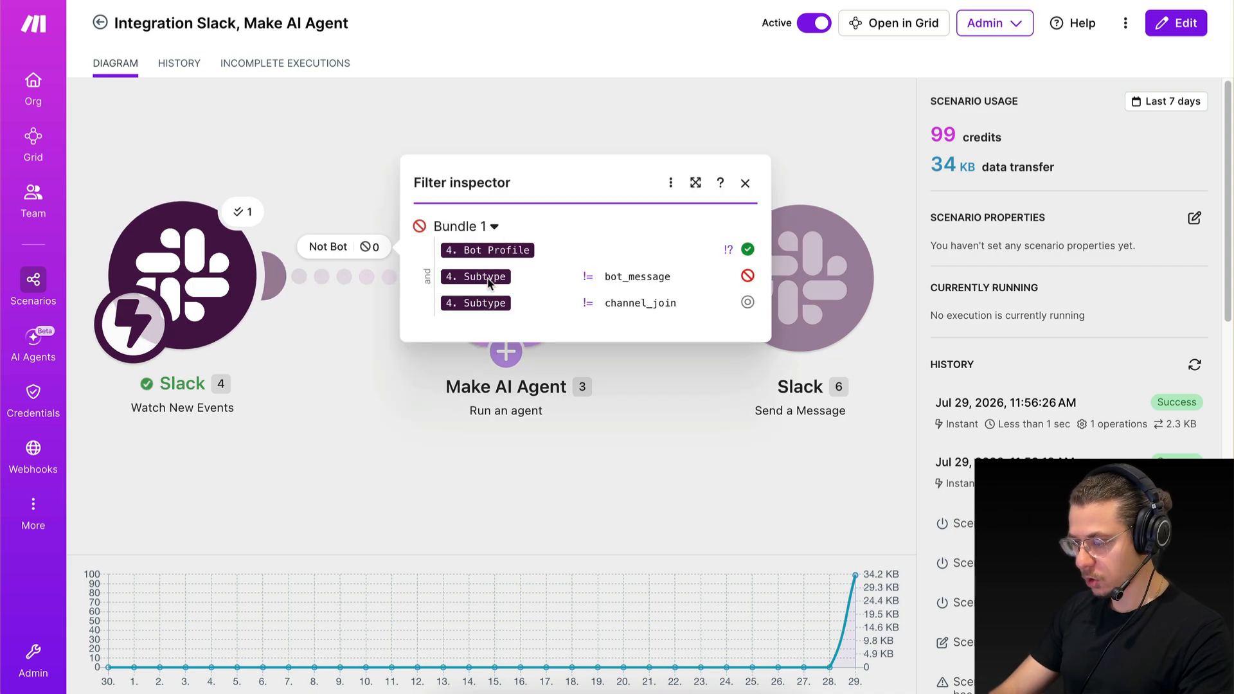
left_click(745, 182)
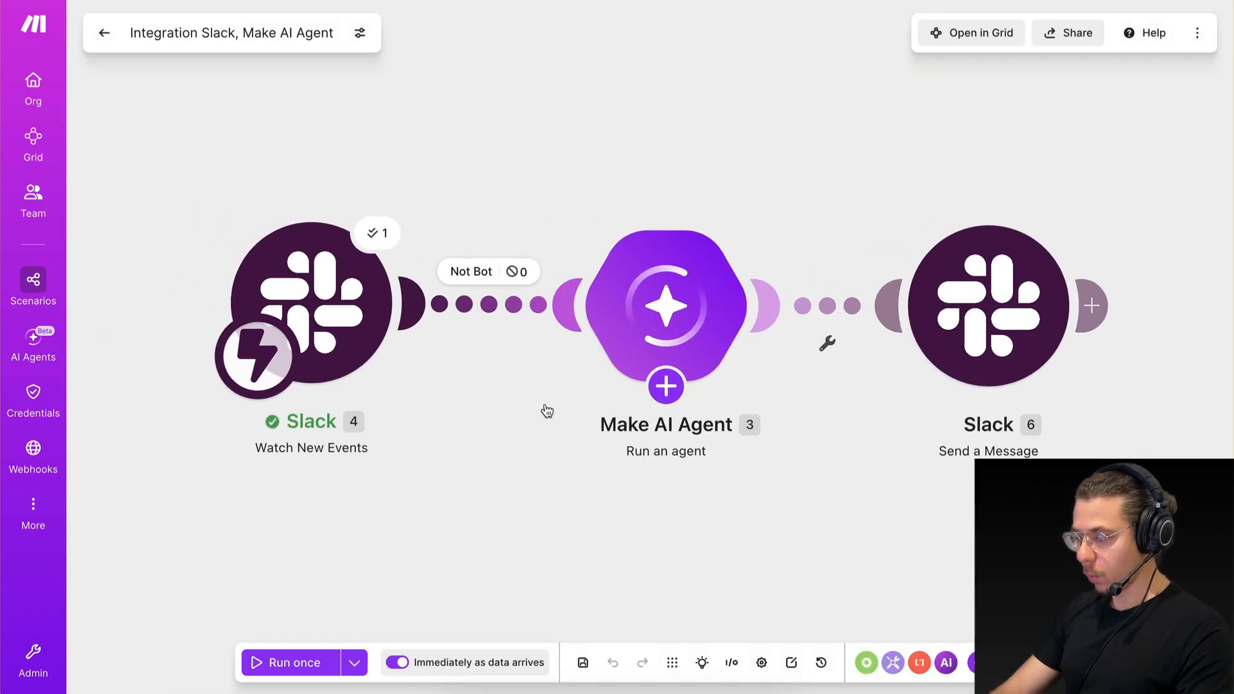
left_click(641, 371)
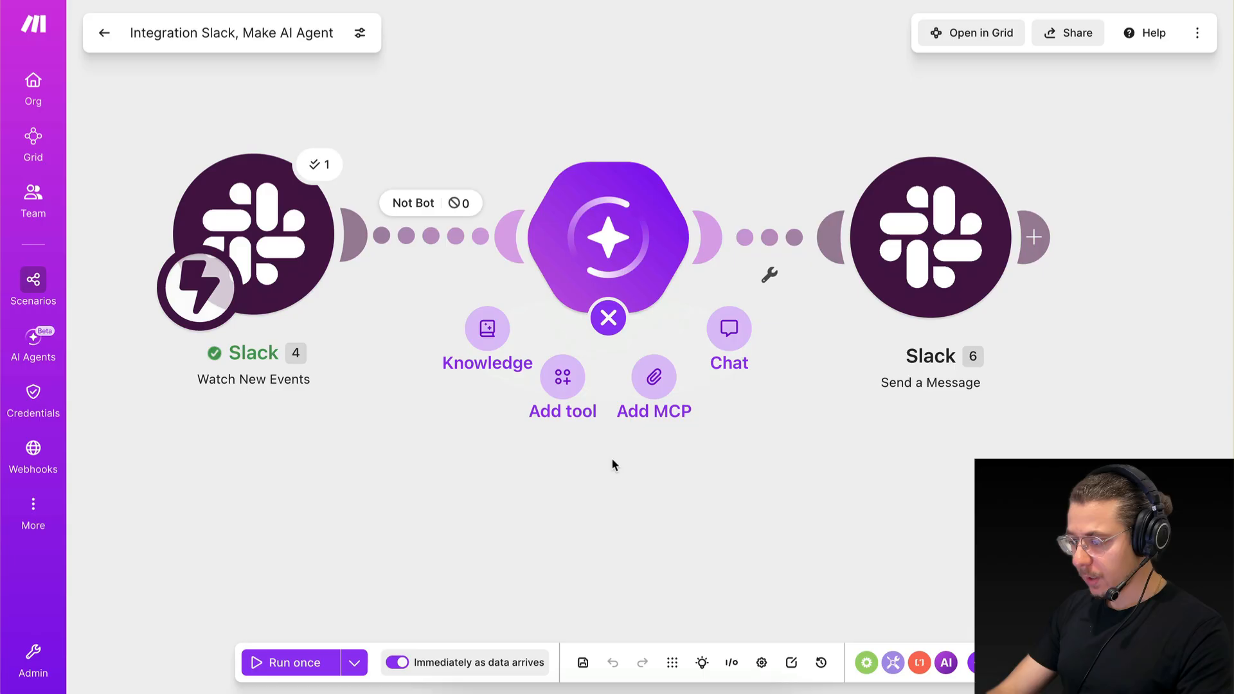
scroll(630, 496, "down", 1)
scroll(629, 496, "up", 1)
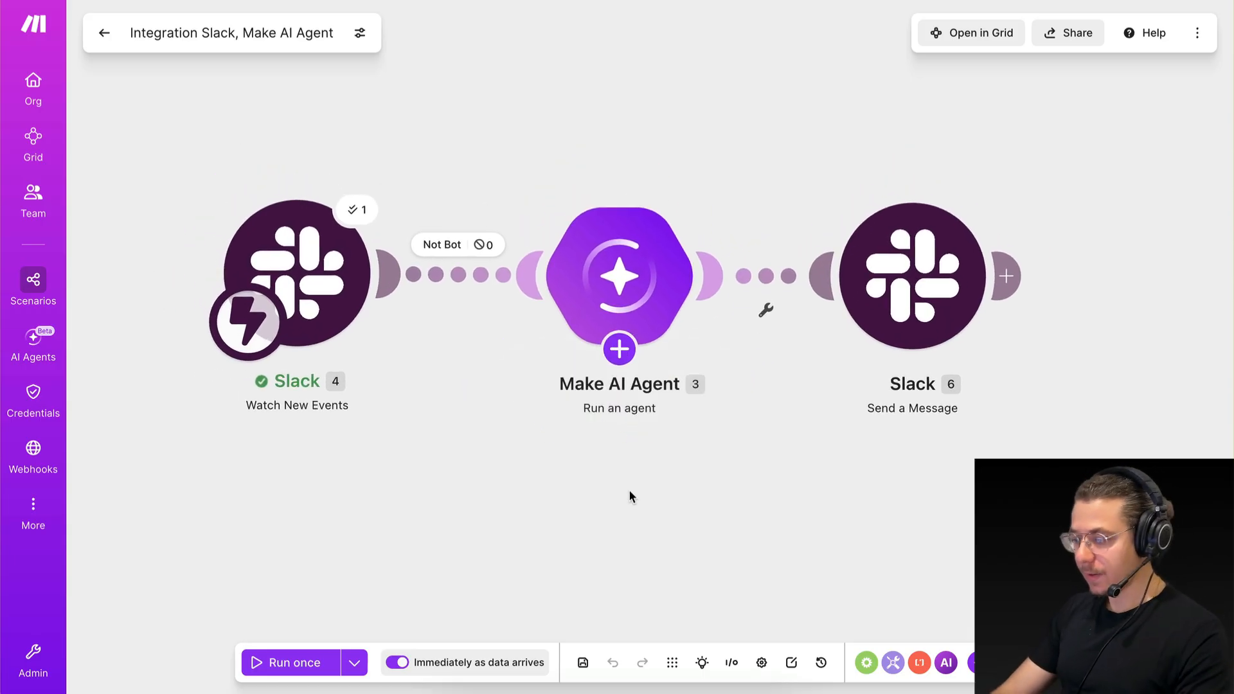
left_click(601, 253)
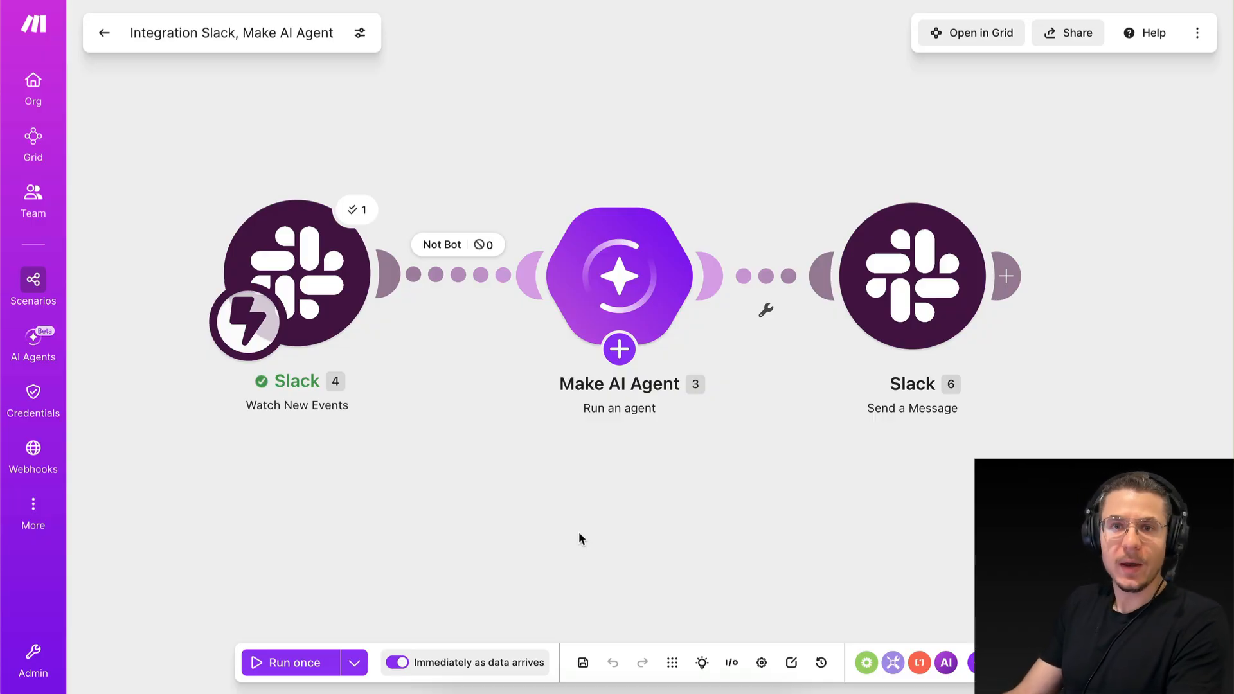
mouse_move(630, 261)
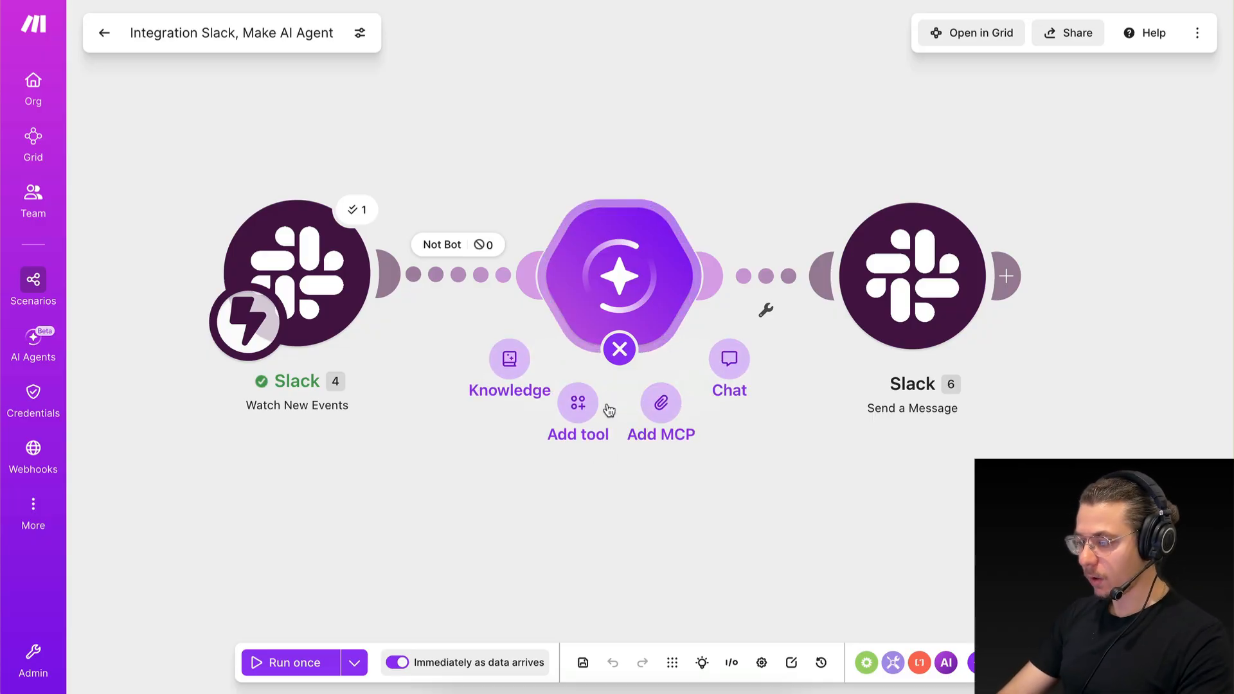
Read the Market Research Agent's reply in the Slack thread, going over the research tasks and output formats it offers.
key("ctrl+Right")
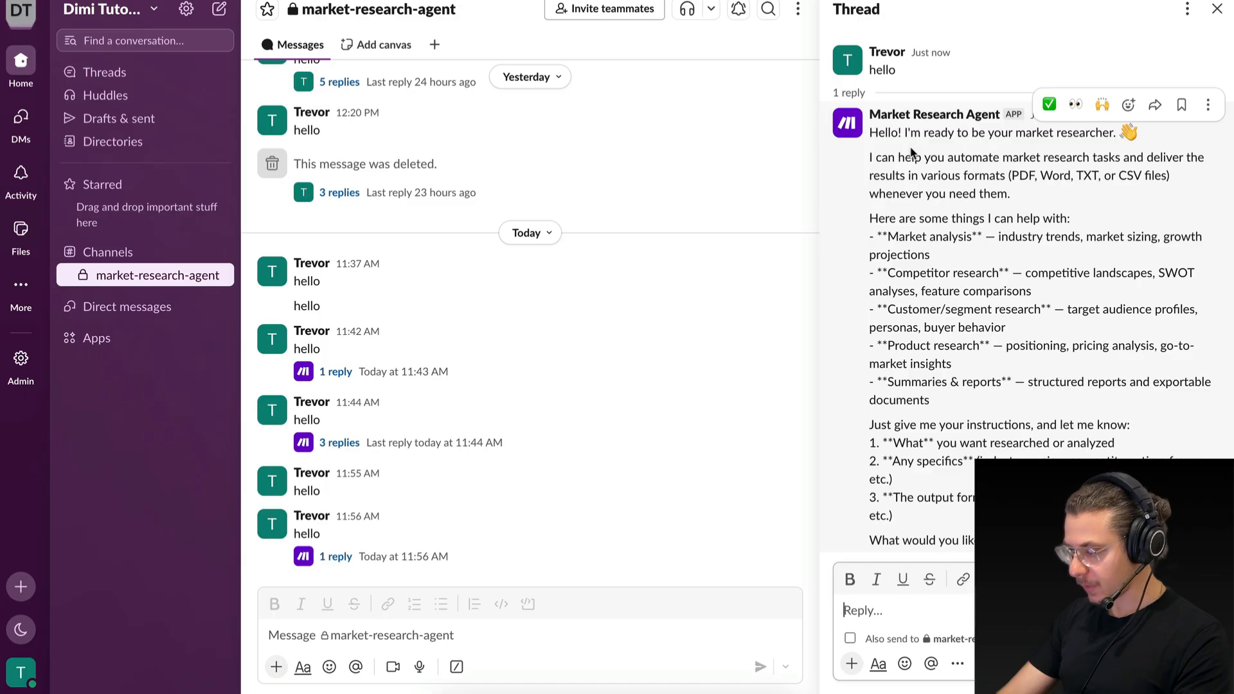
left_click_drag(911, 154, 910, 462)
left_click(910, 462)
left_click_drag(879, 244, 903, 363)
left_click(903, 363)
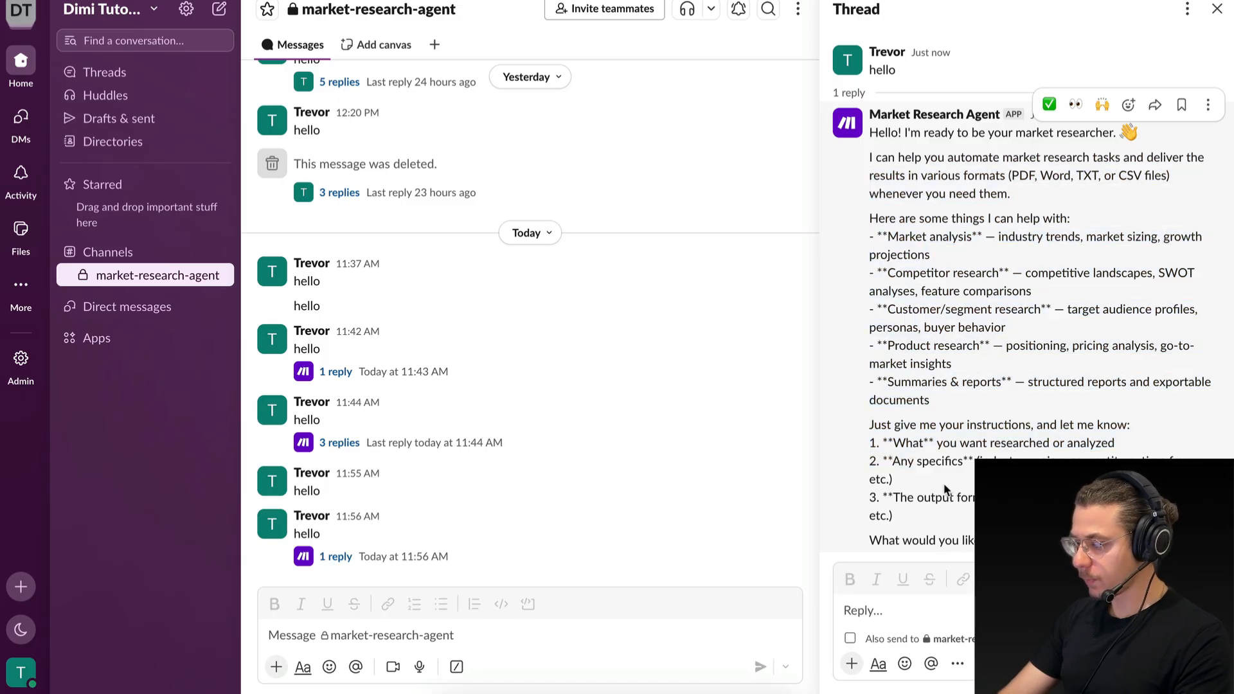
left_click_drag(887, 232, 925, 236)
left_click(938, 235)
left_click(923, 237)
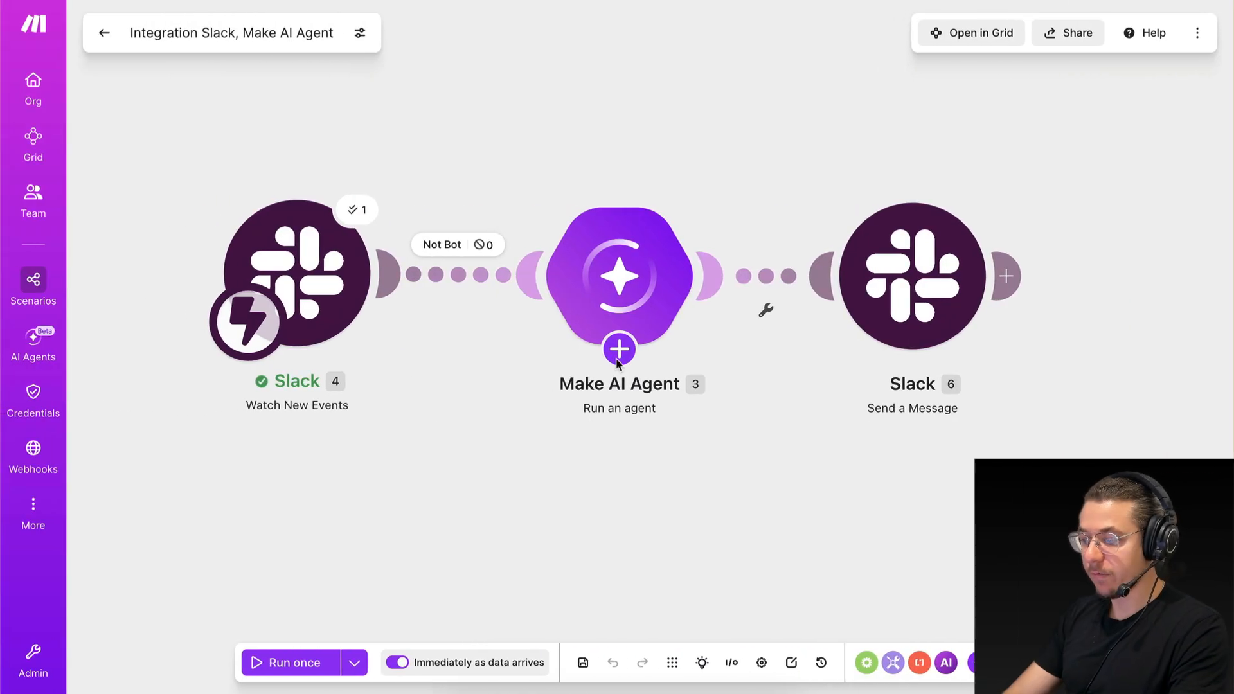
Return to Make, start adding a tool to the Make AI Agent, and expand the tools featured for agents.
left_click(618, 350)
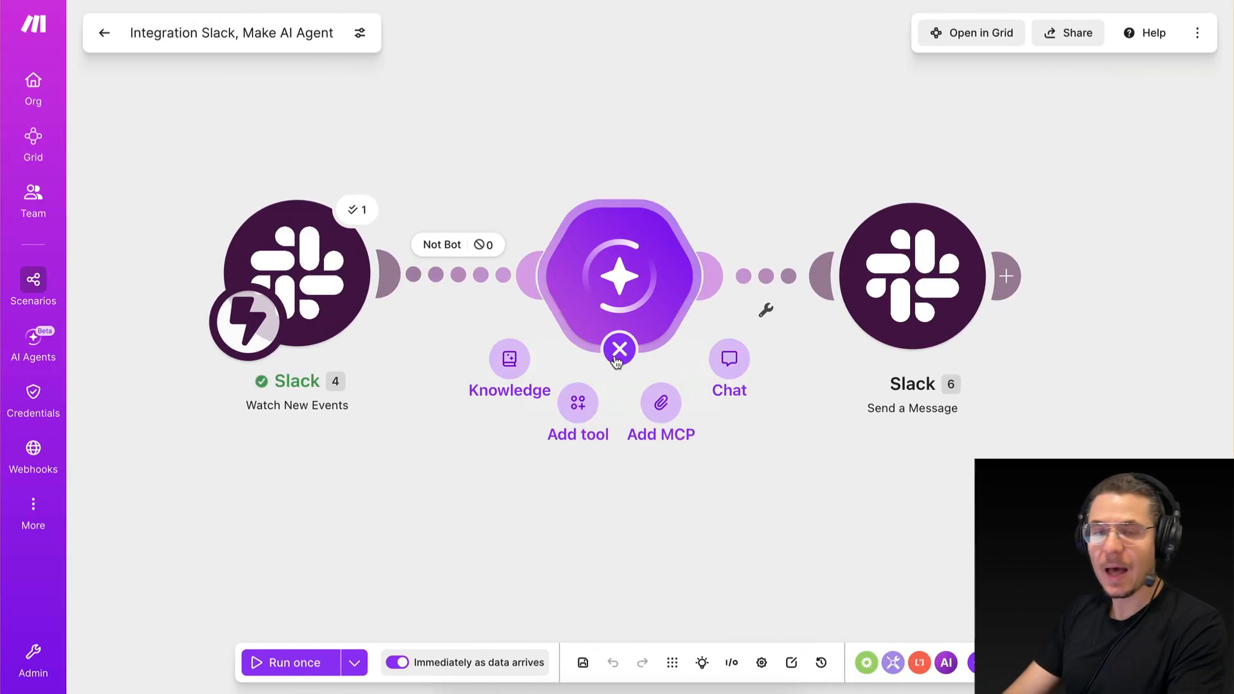
left_click(618, 350)
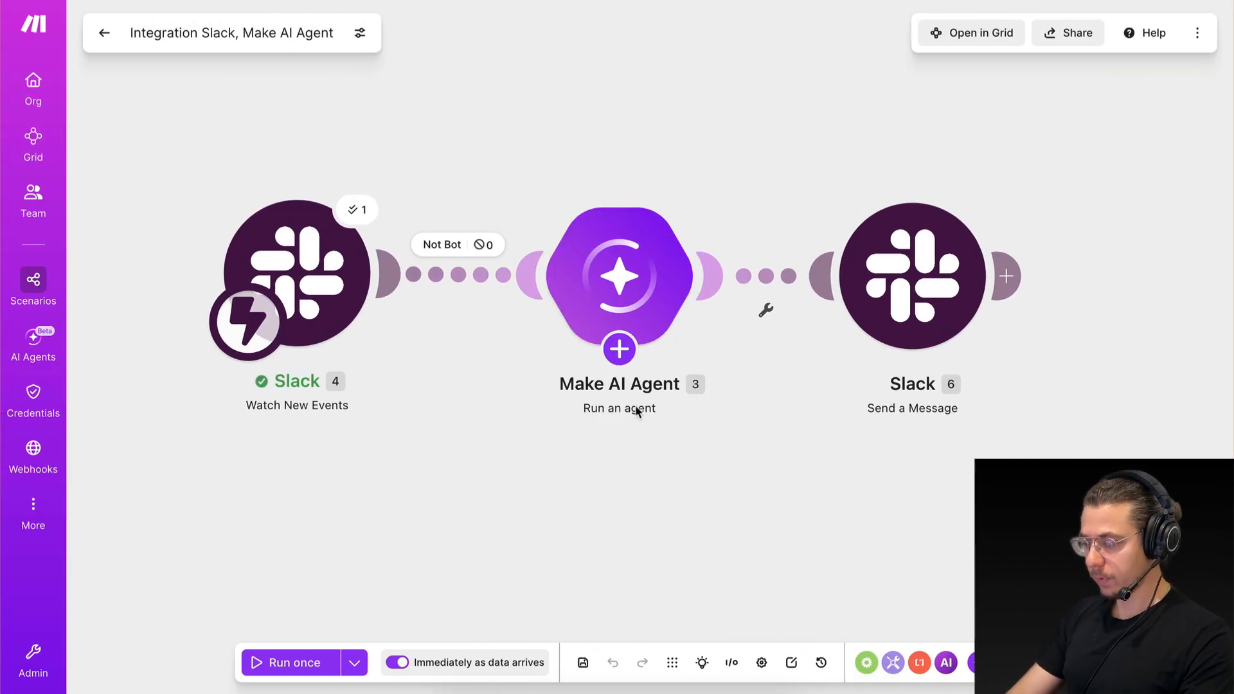
left_click(618, 351)
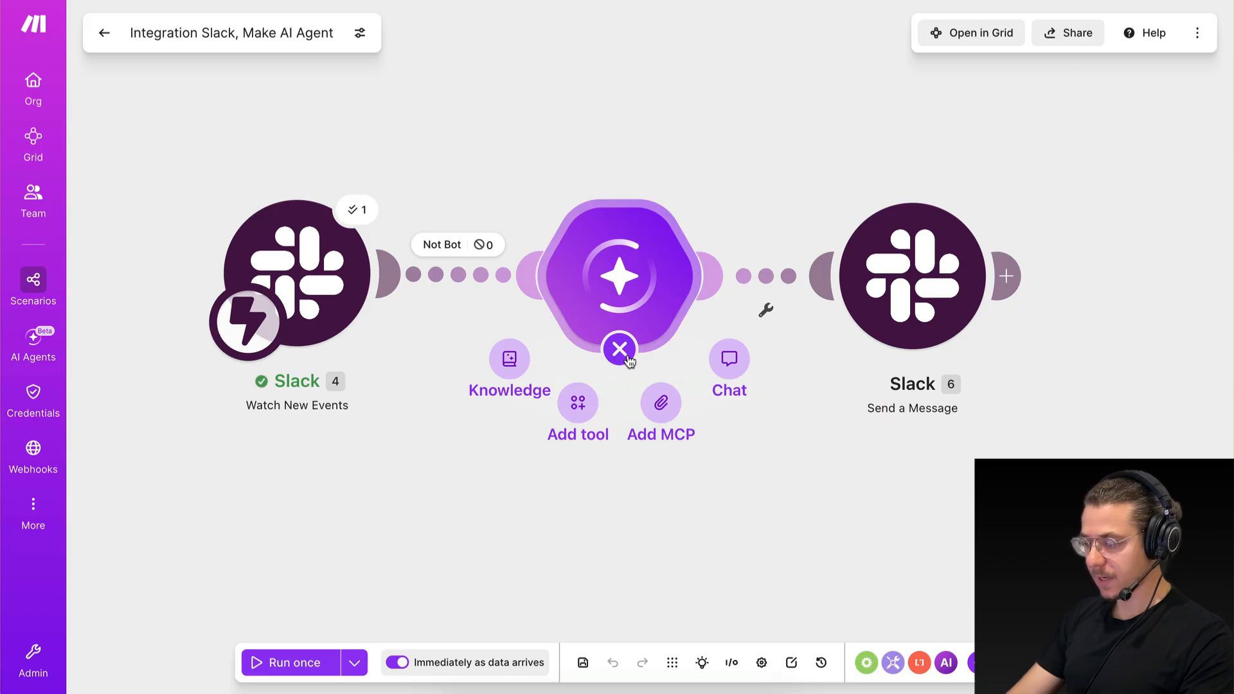
left_click(578, 406)
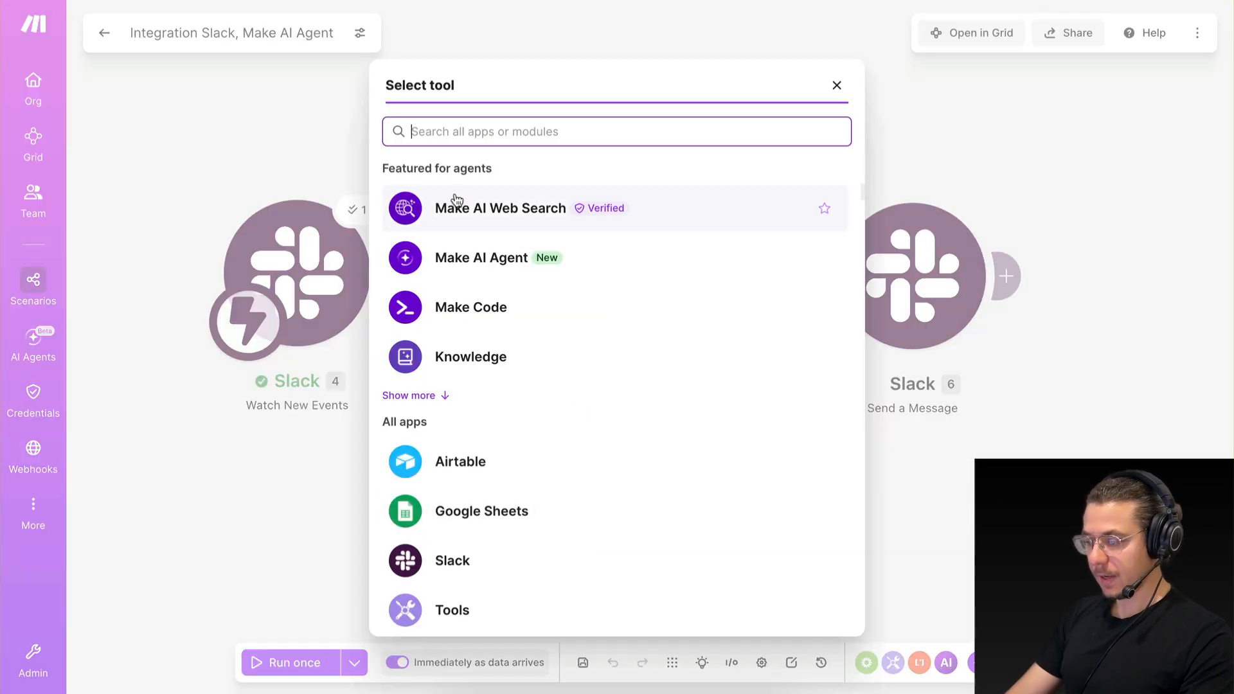
left_click(421, 396)
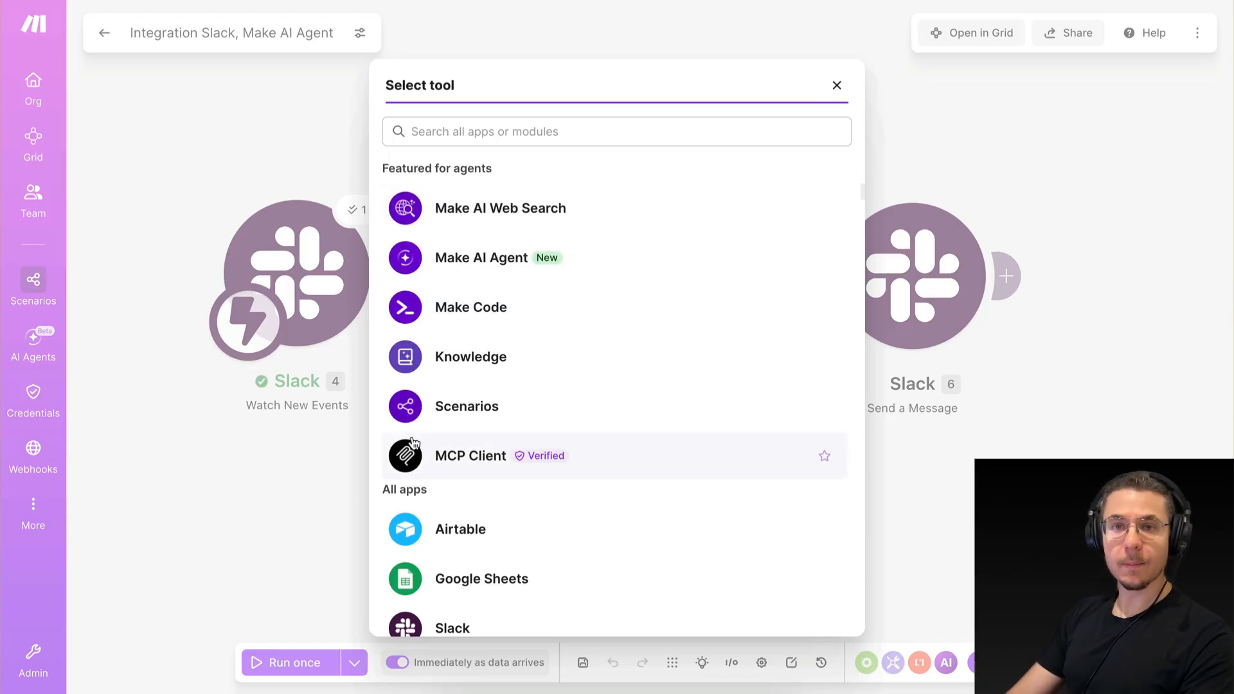
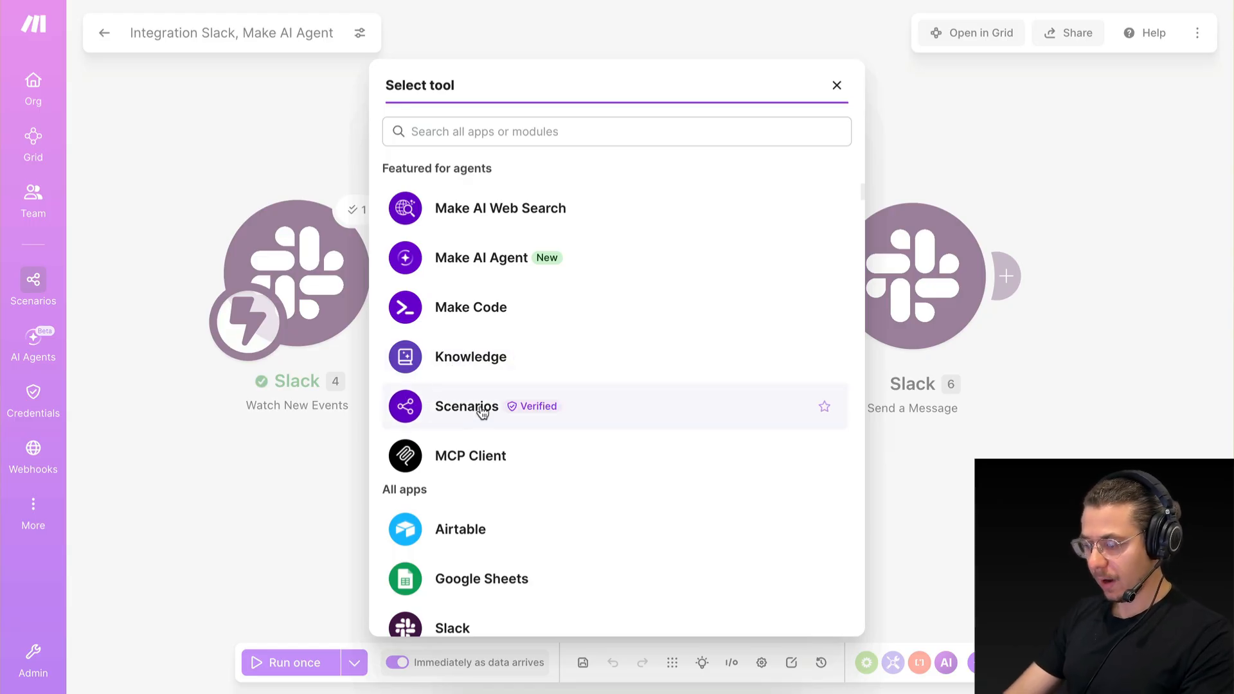
Choose the Generate a response action of Make AI Web Search as the agent's tool.
scroll(471, 421, "down", 1)
scroll(471, 412, "up", 1)
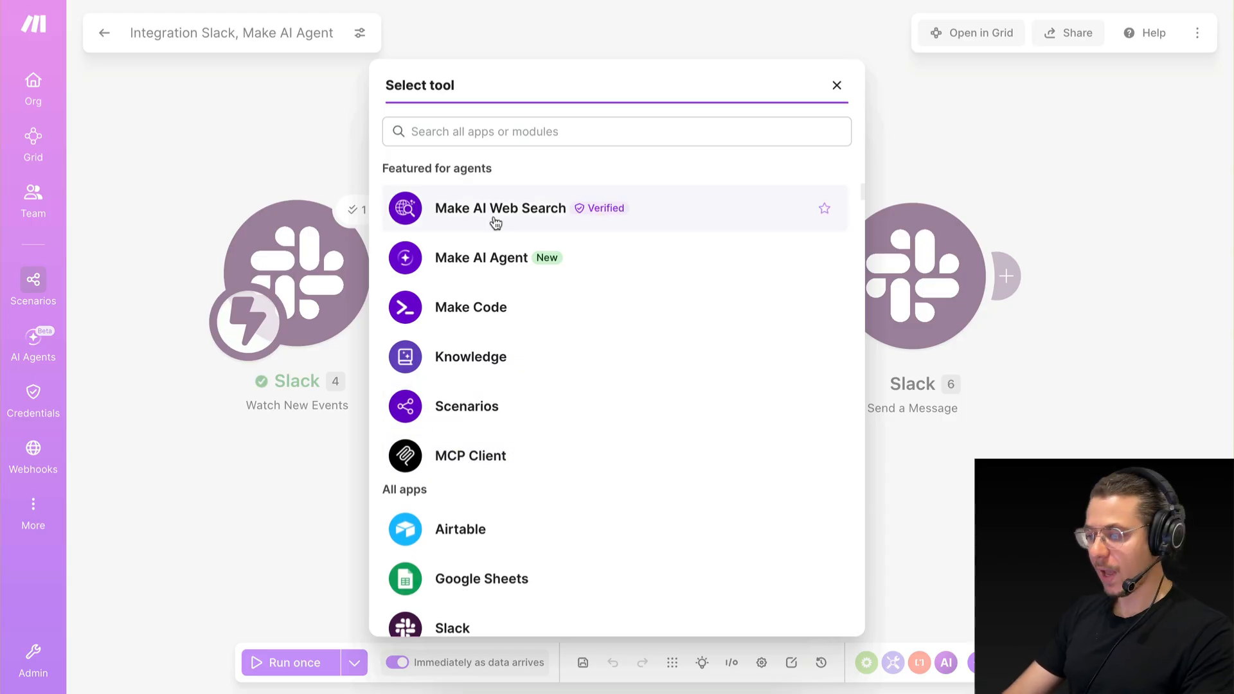
left_click(438, 209)
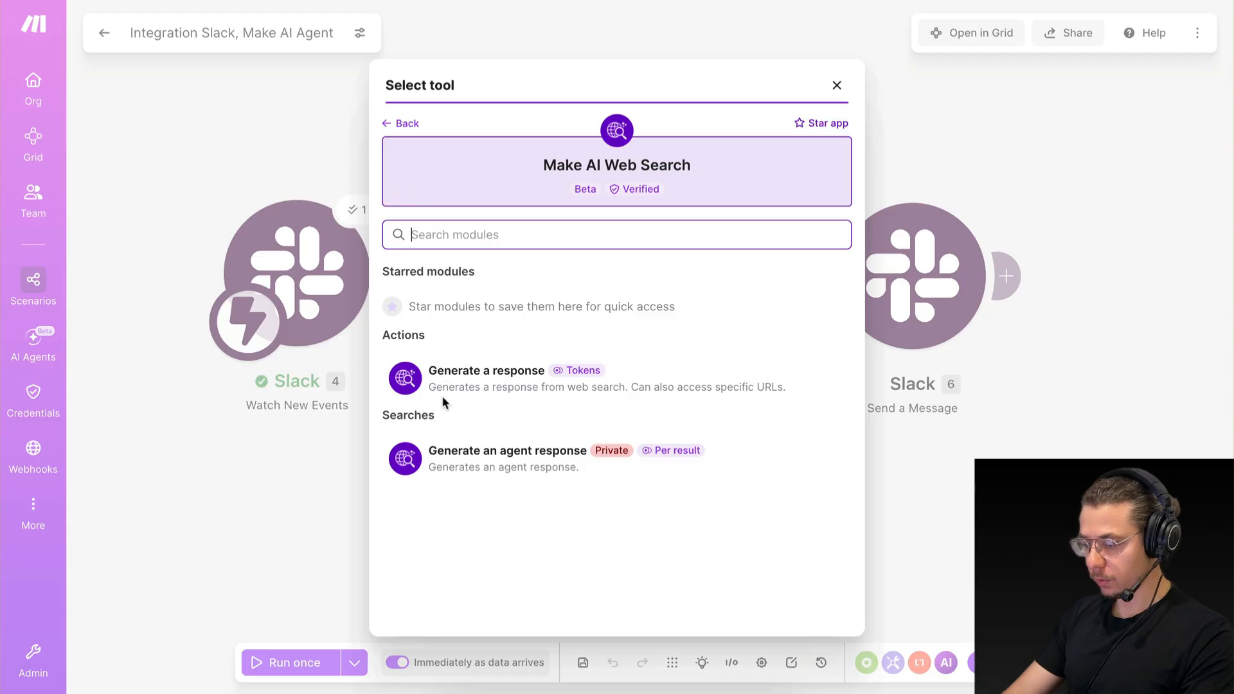
left_click(472, 382)
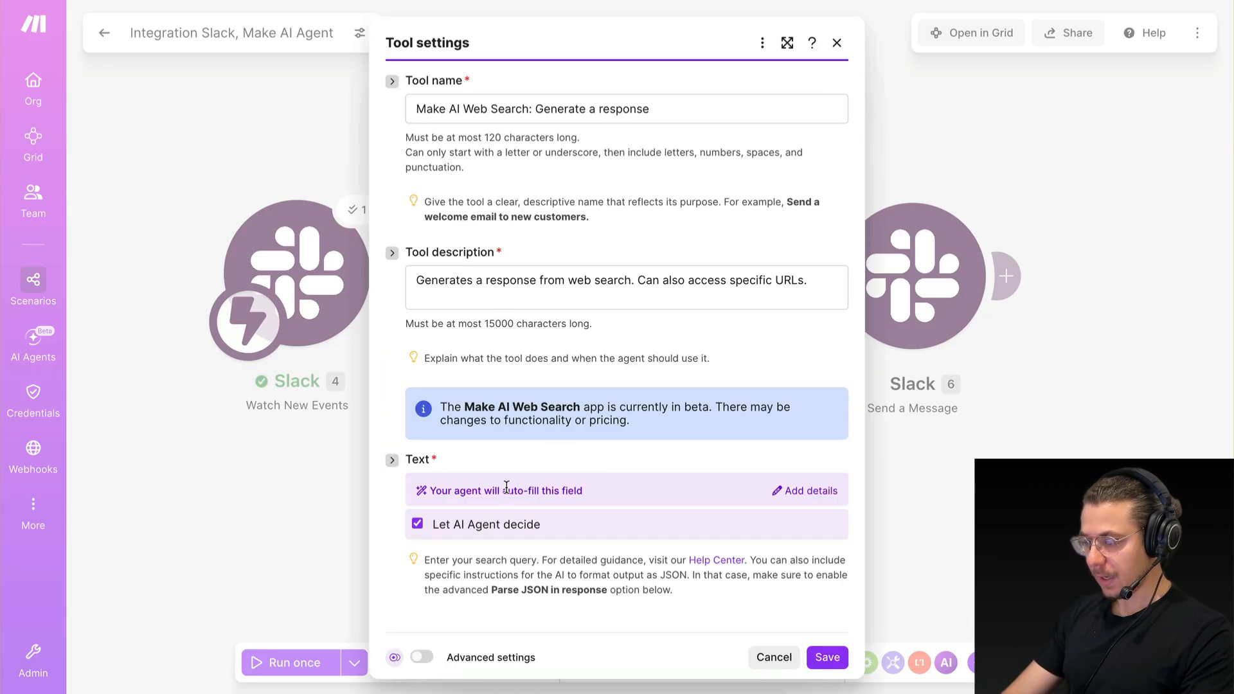
Name the new tool "Web Search" in its settings.
left_click(417, 107)
left_click_drag(416, 107, 691, 104)
left_click(692, 105)
left_click_drag(426, 109, 741, 105)
key("BackSpace")
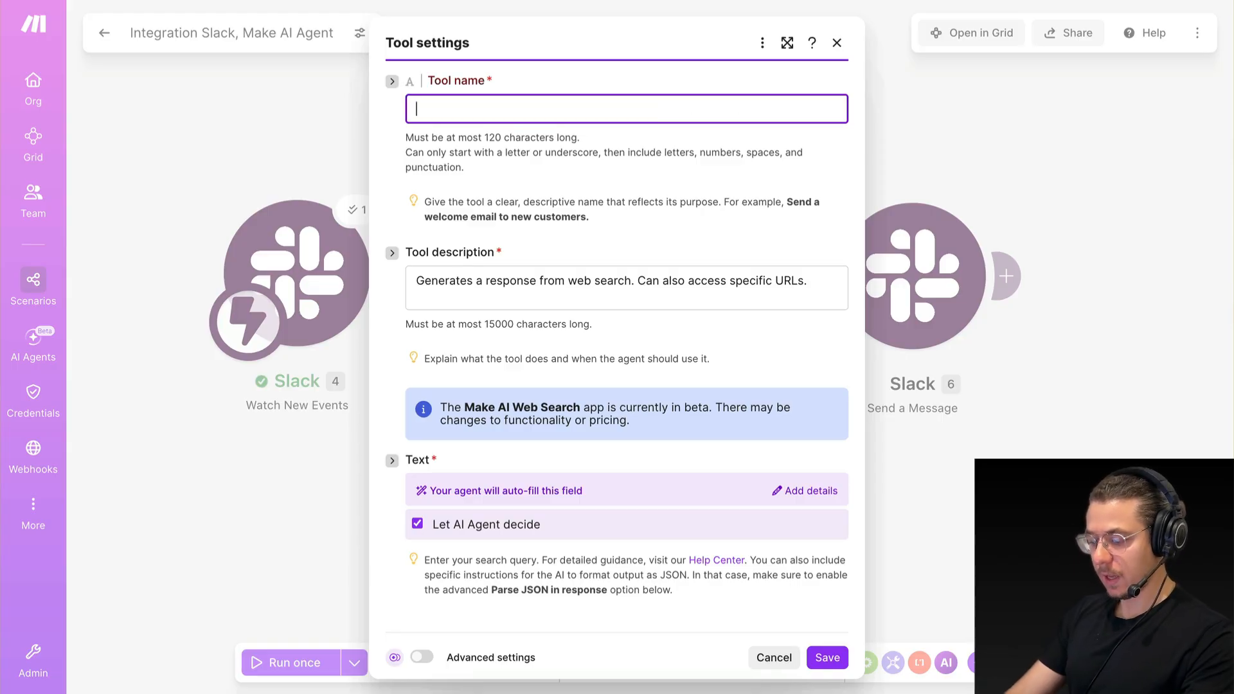
type("Web")
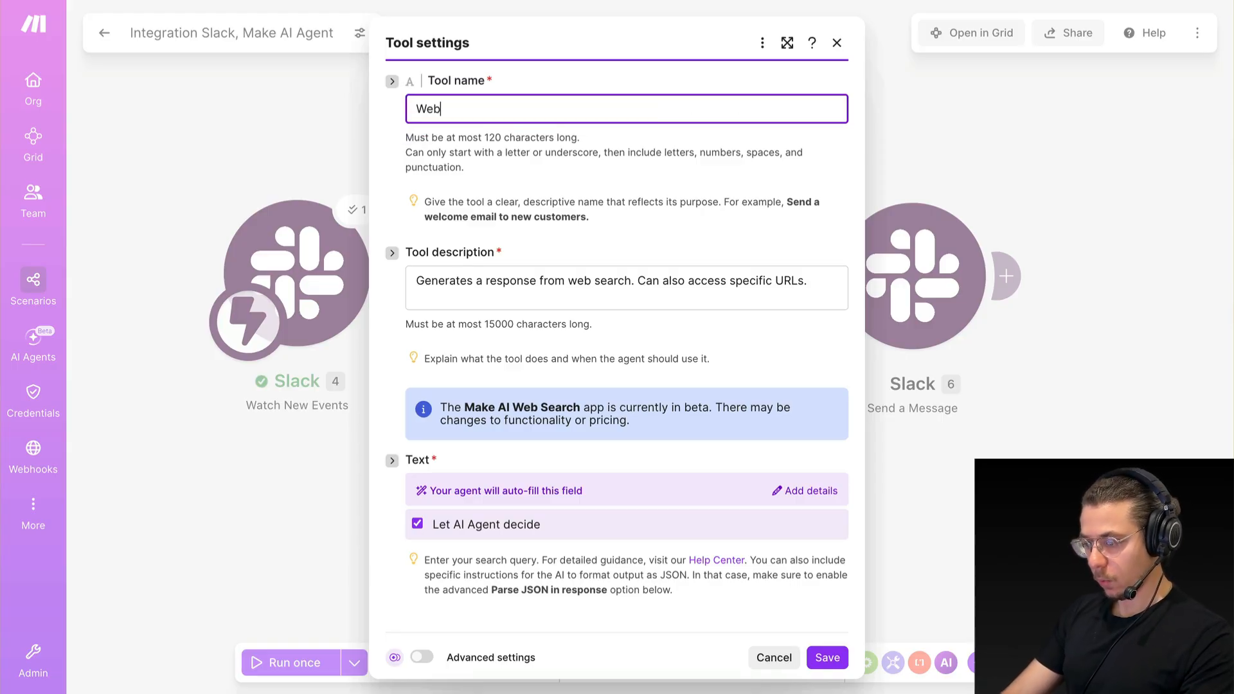
type(" Search")
left_click(745, 154)
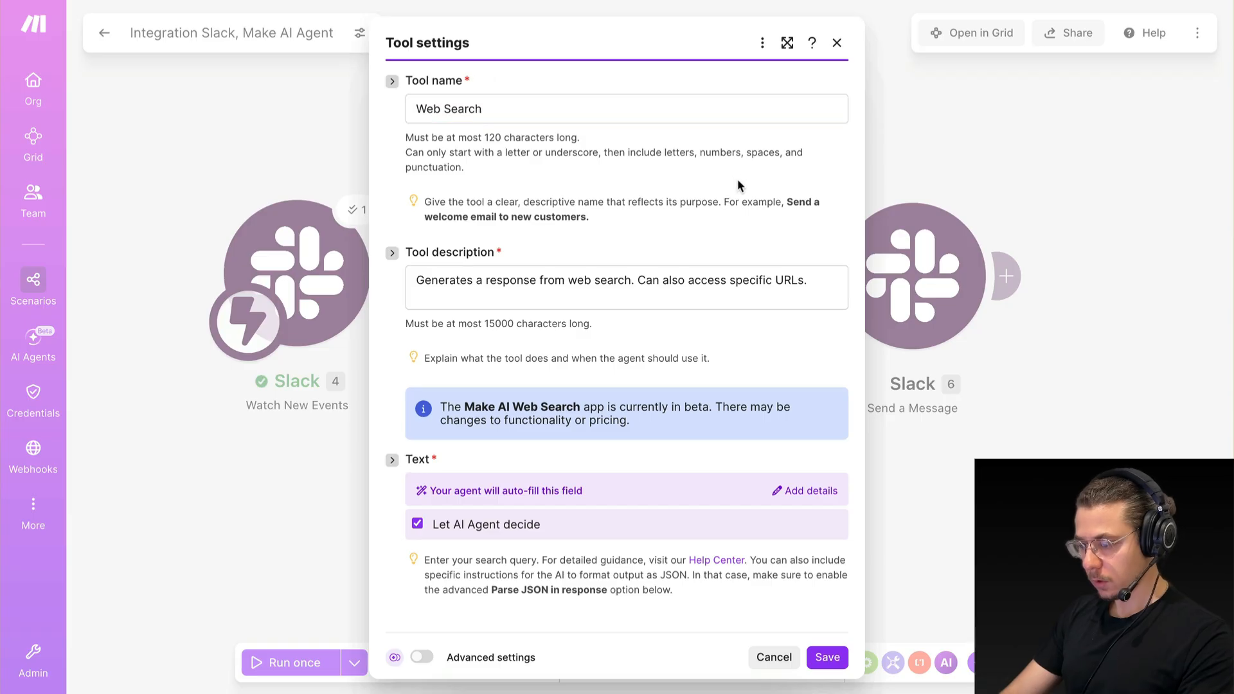
Review the Web Search tool's description of what it does and when the agent should use it.
left_click_drag(417, 289, 499, 283)
left_click(497, 282)
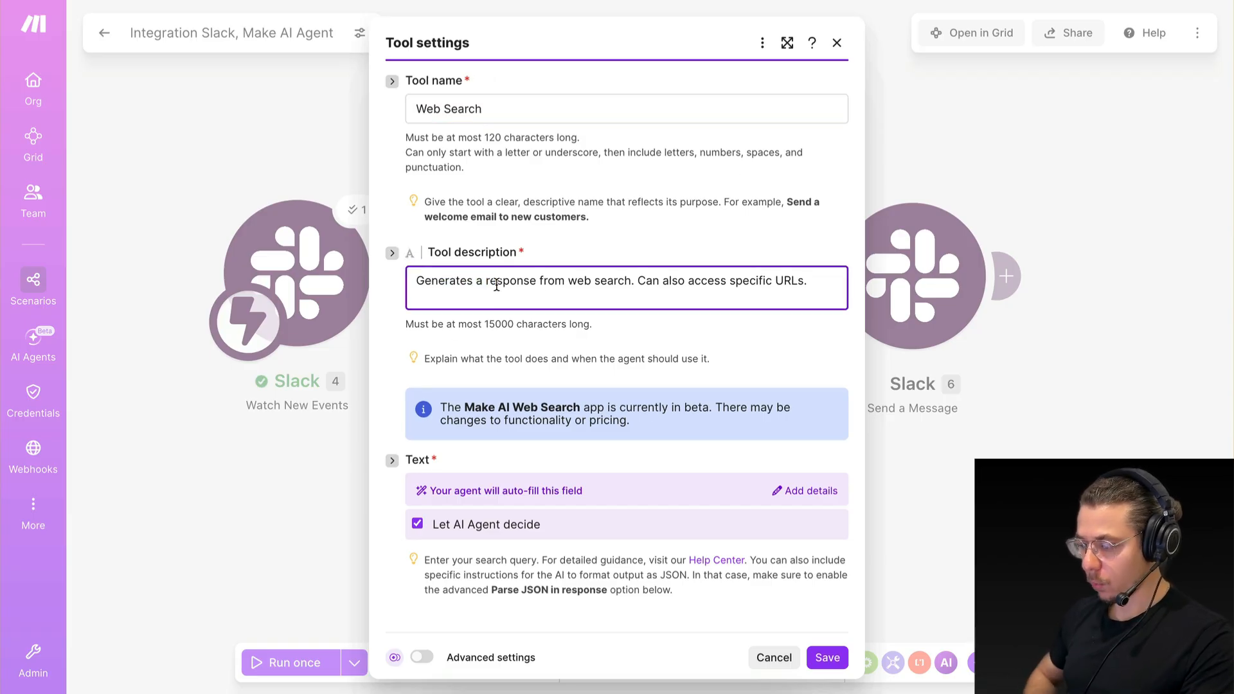
left_click_drag(414, 283, 697, 281)
left_click(697, 281)
left_click(694, 326)
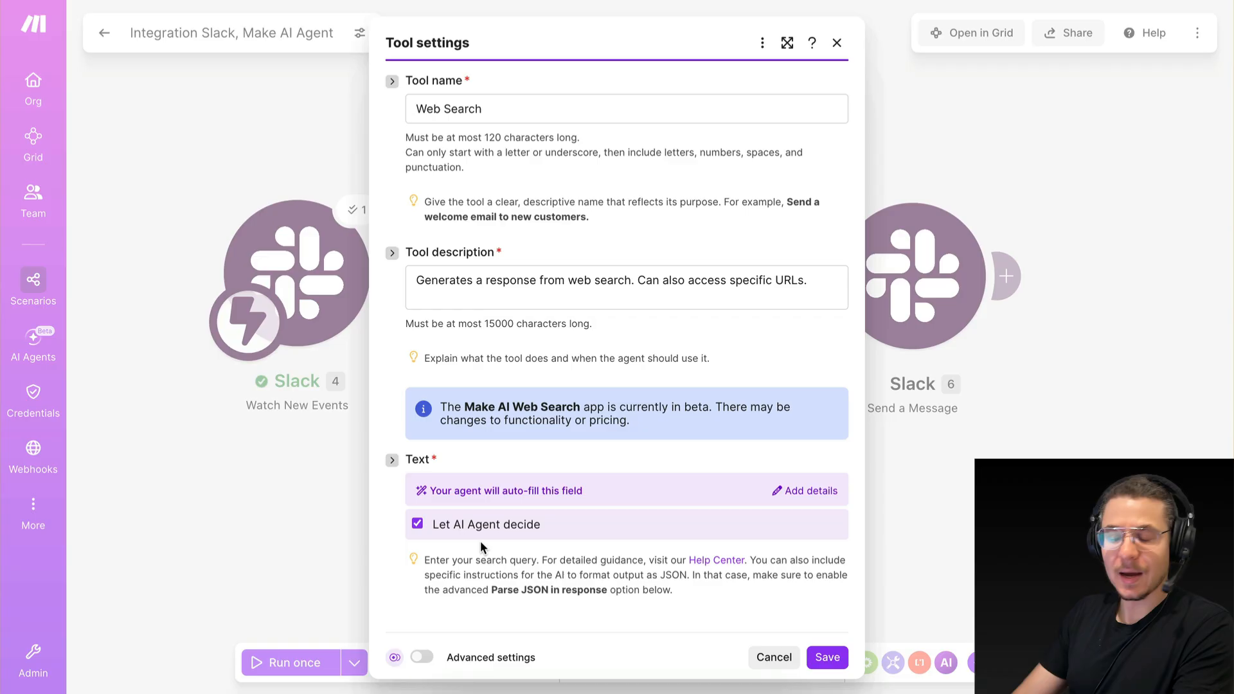
left_click(467, 525)
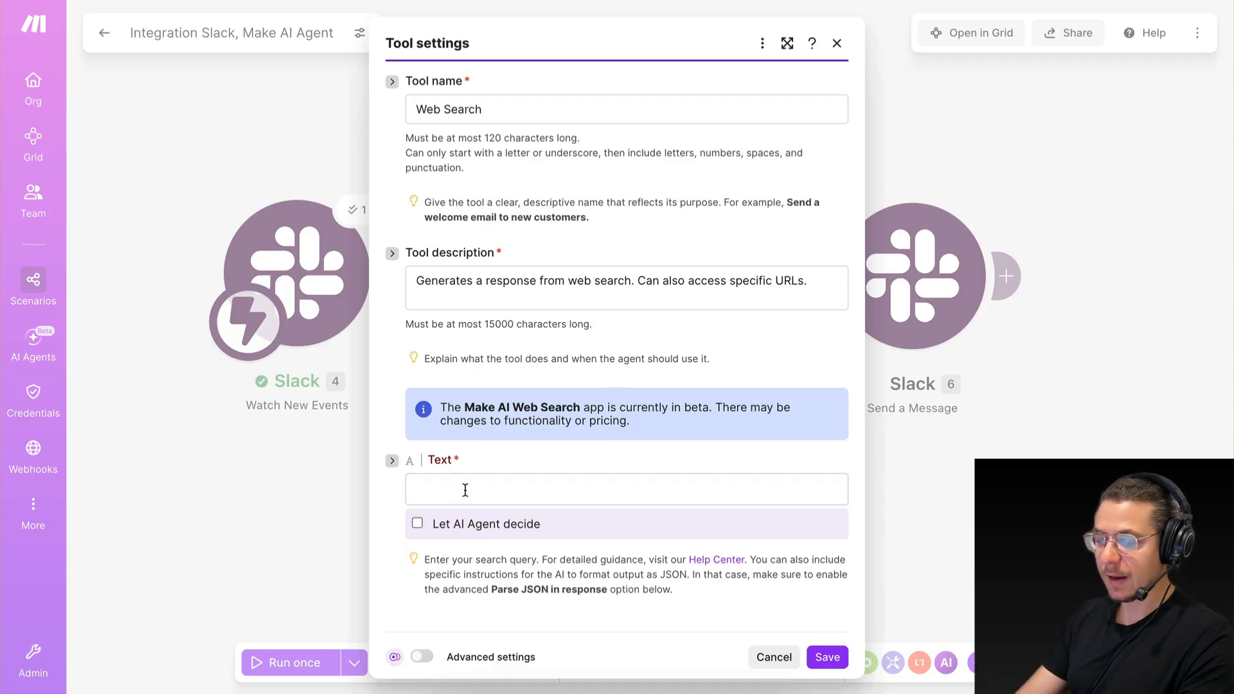
left_click(465, 490)
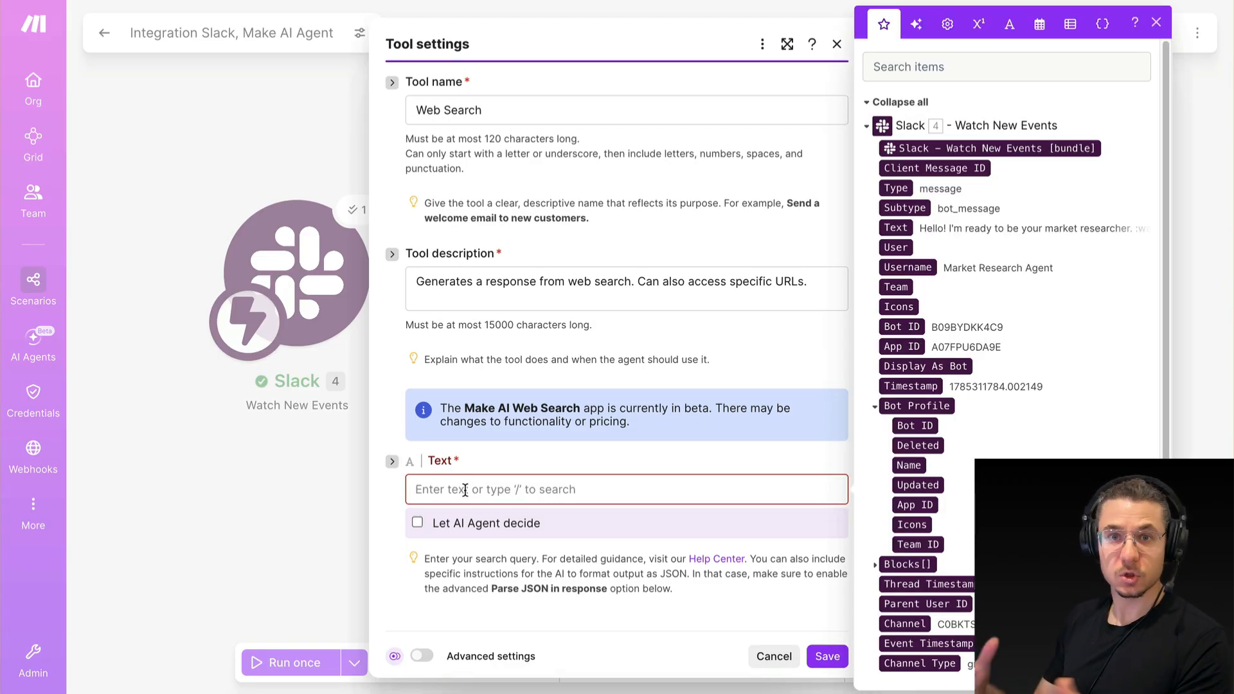
left_click(501, 454)
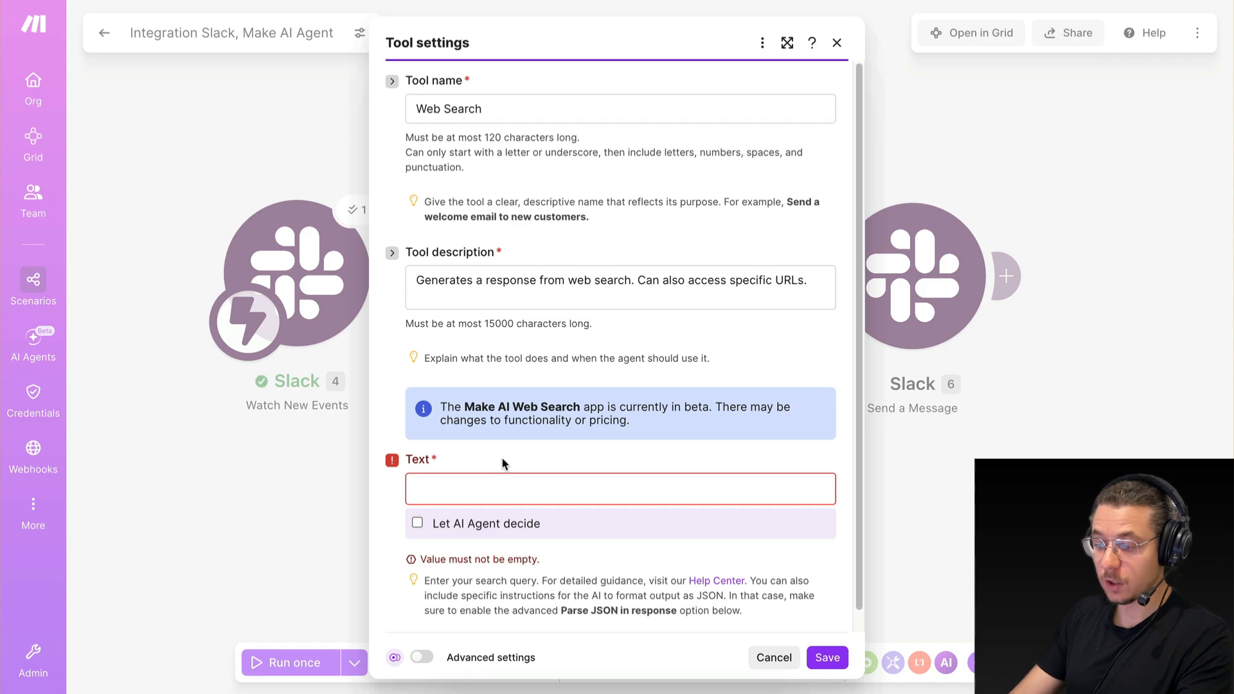
left_click(417, 522)
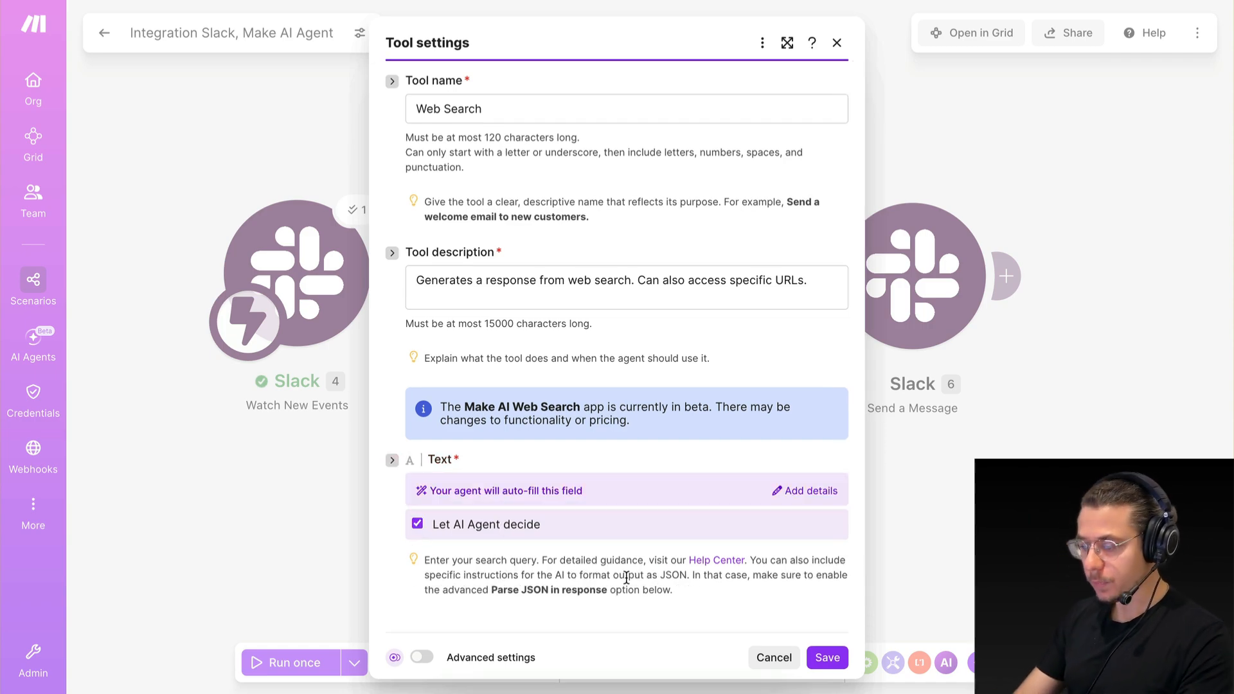
Save the Web Search tool's settings and the scenario.
left_click(827, 657)
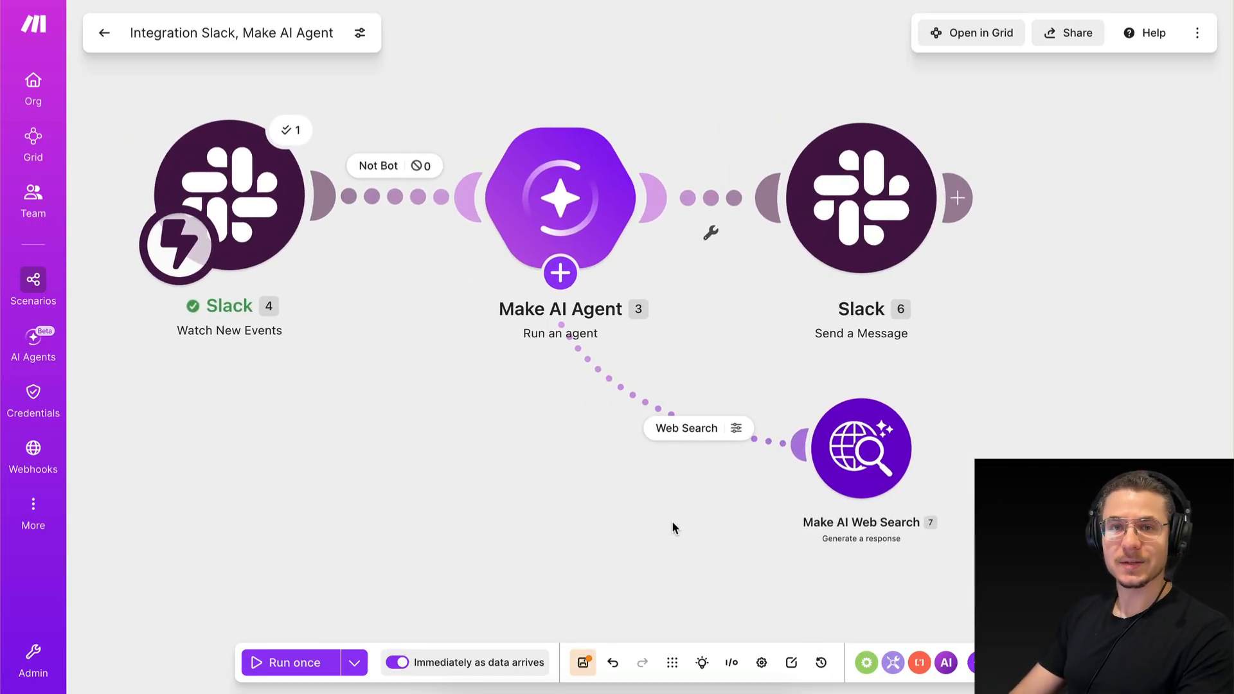
left_click(583, 663)
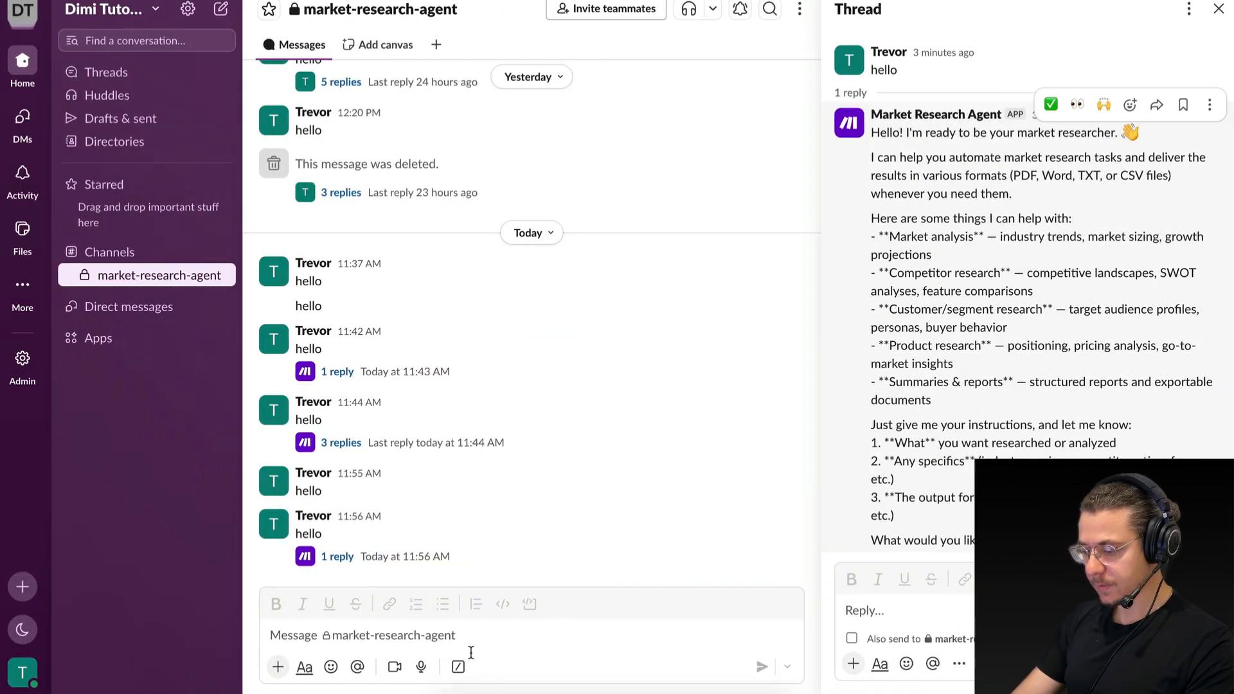
Send "hello, i want you to research the web and find me the latest in the AI Agents market" in Slack's market-research-agent channel.
left_click(473, 636)
type("hell")
type("o.m")
key("BackSpace")
key("BackSpace")
key("BackSpace")
type(", i want yo")
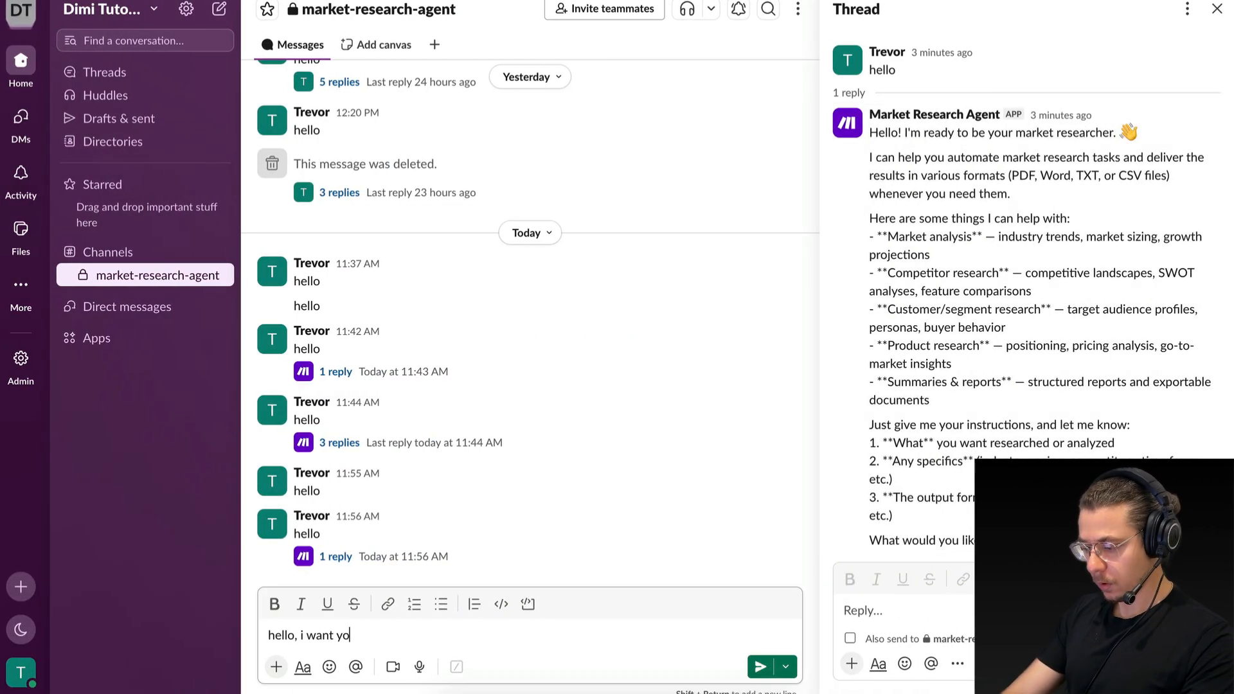
type("u to research the")
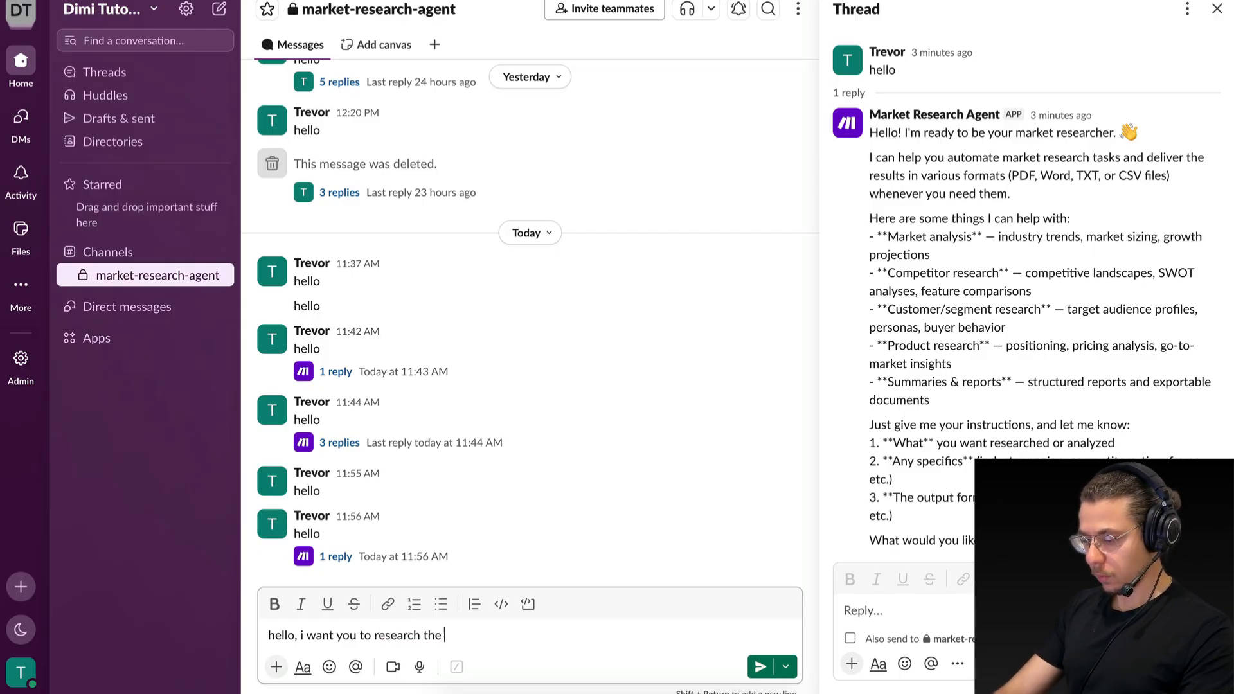
type(" web and find me the latest in")
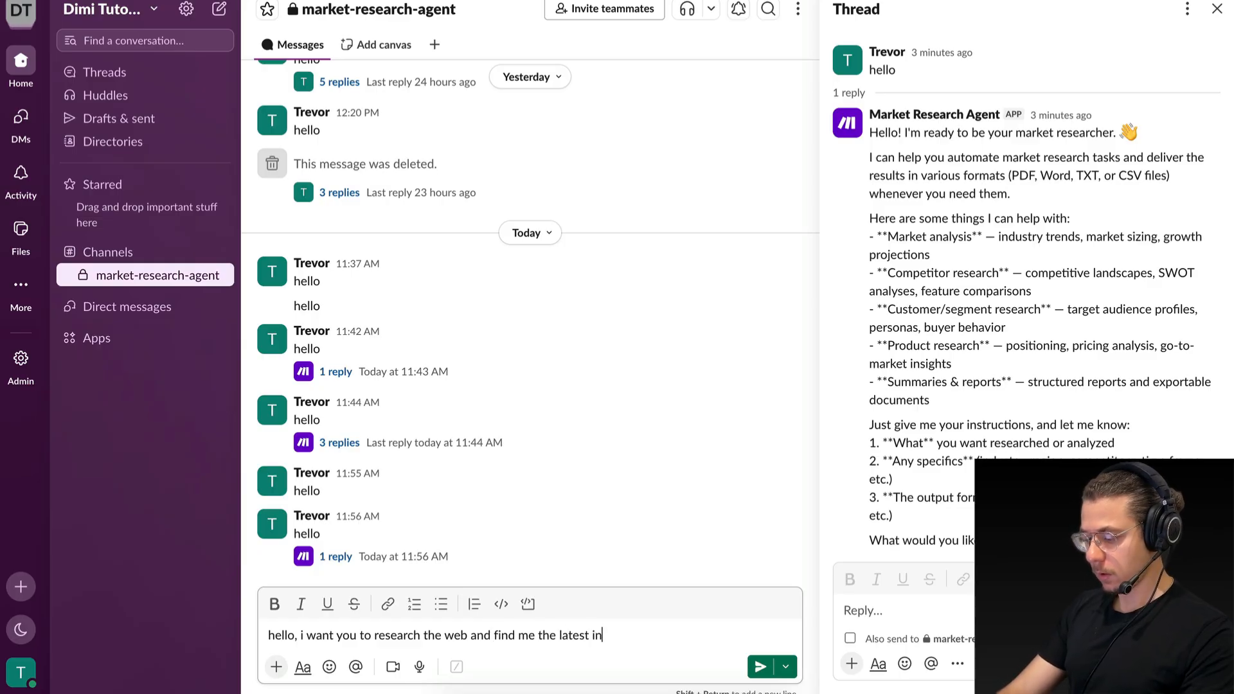
type(" the AI Agents market")
key("Return")
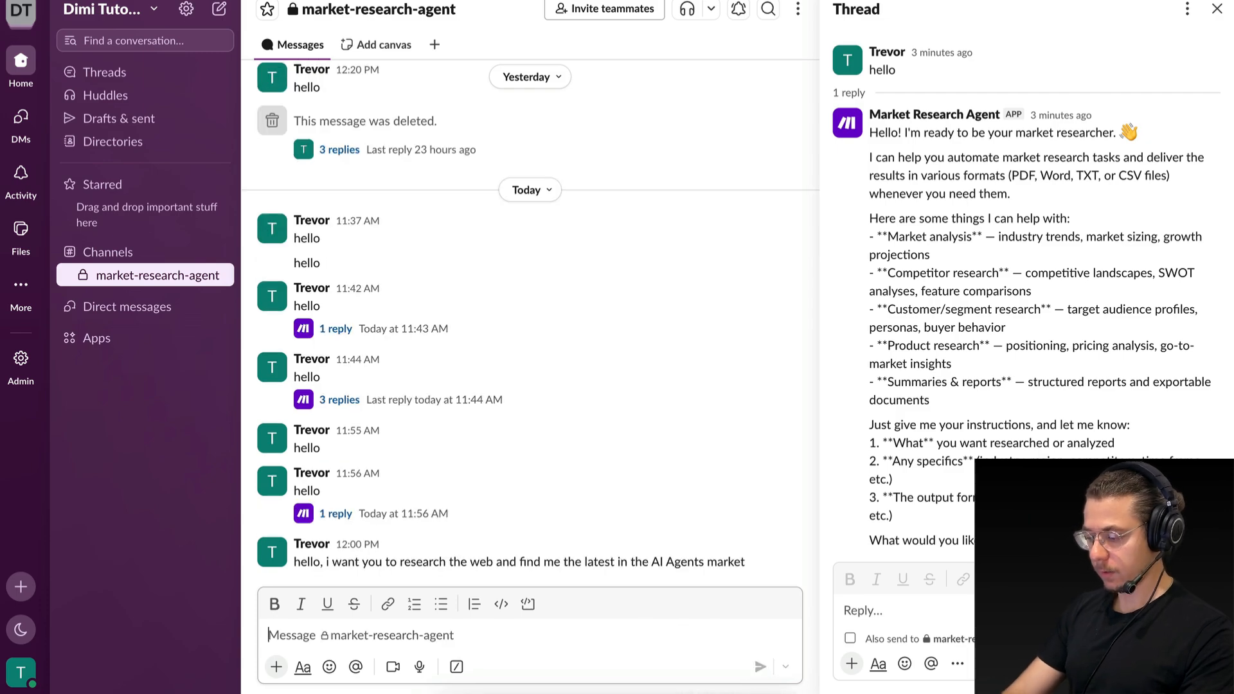
Watch the scenario run in Make, and open the execution details of the Make AI Web Search tool.
key("ctrl+Left")
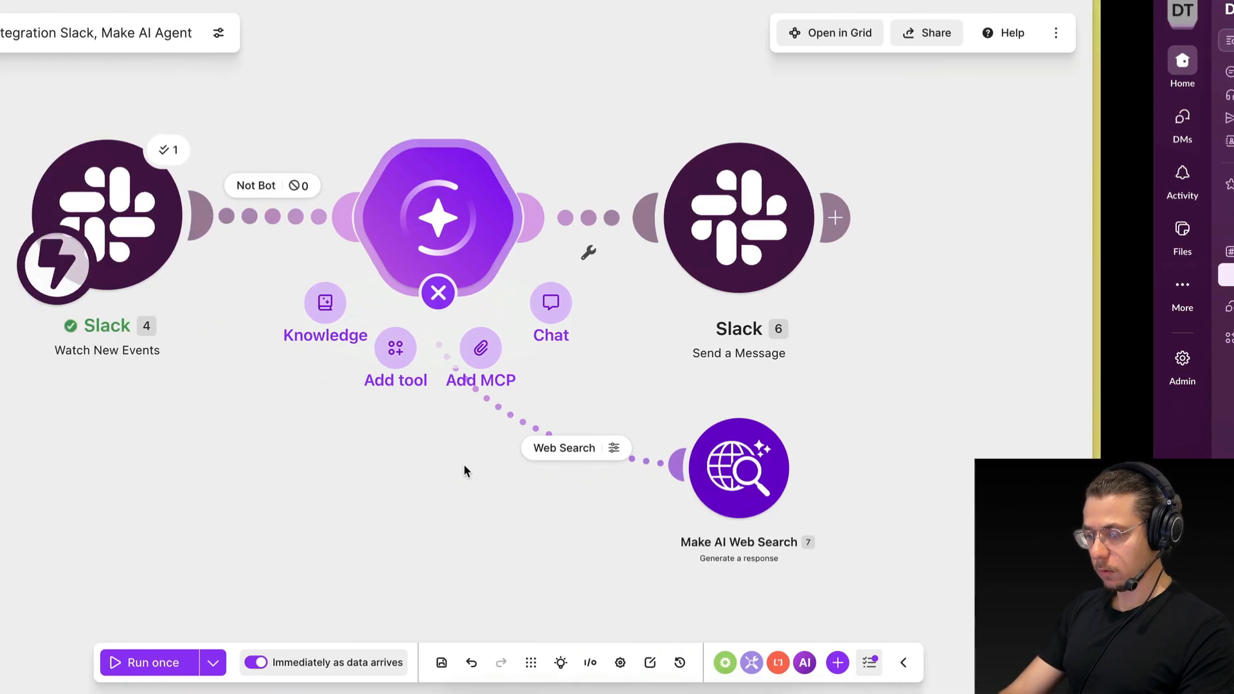
left_click(104, 37)
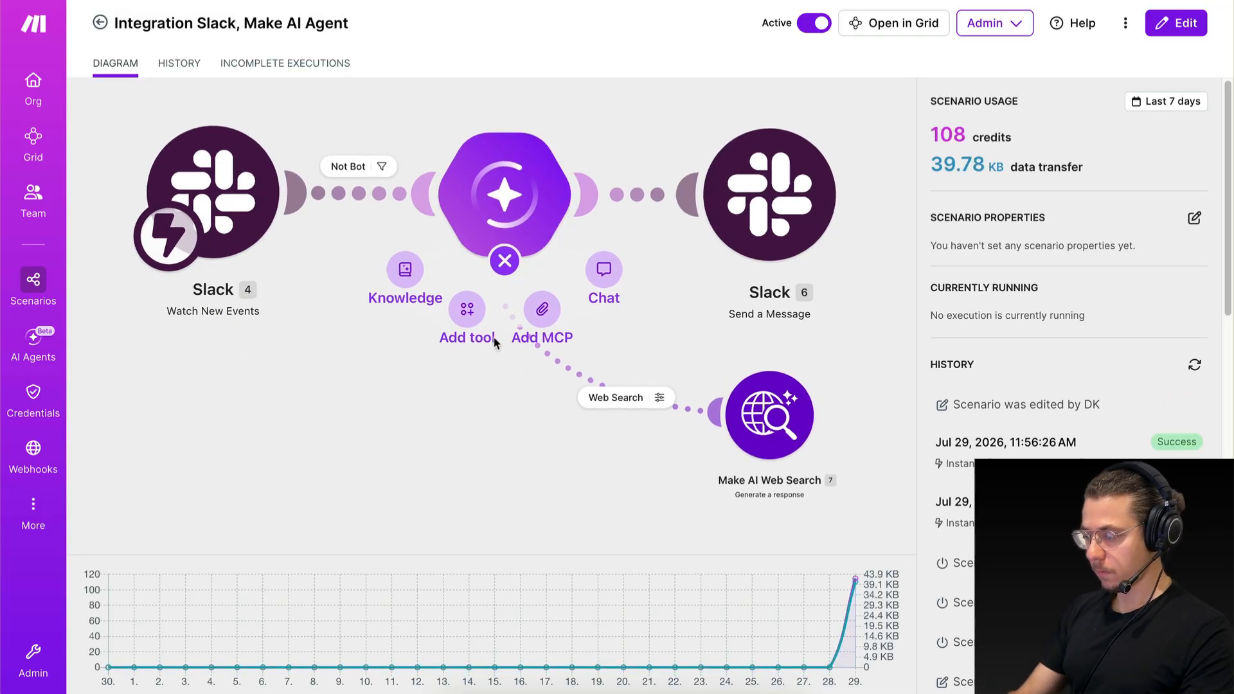
key("ctrl+Right")
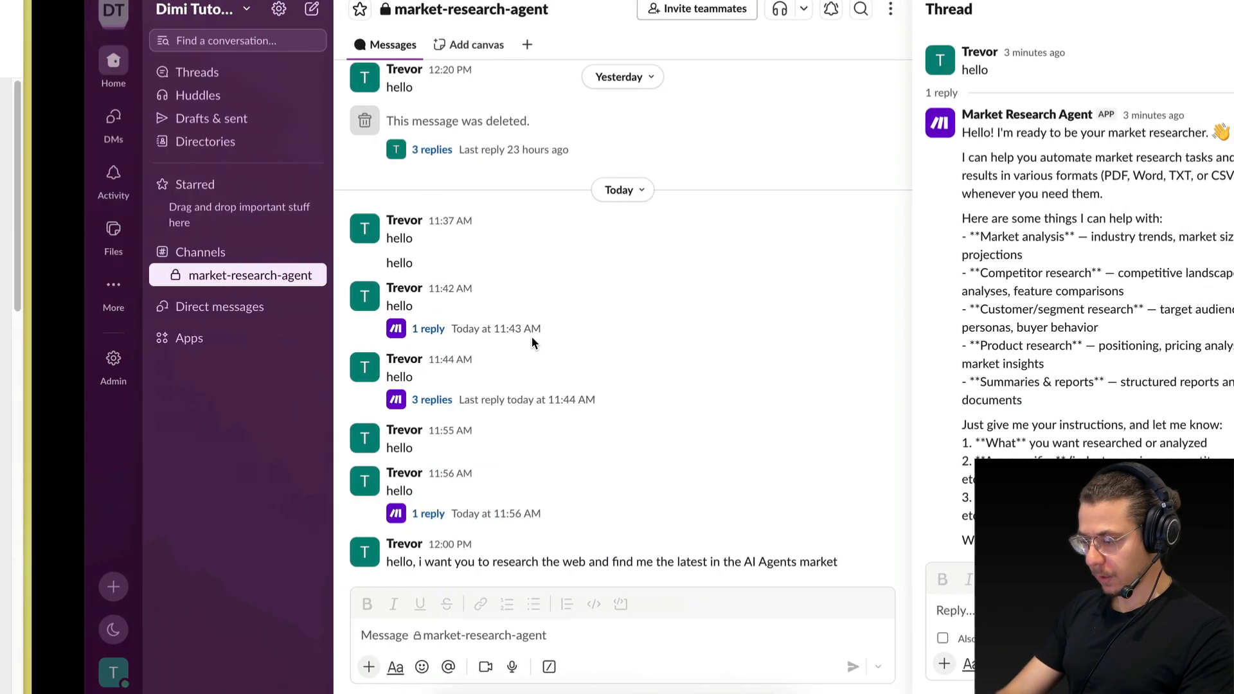
key("ctrl+Left")
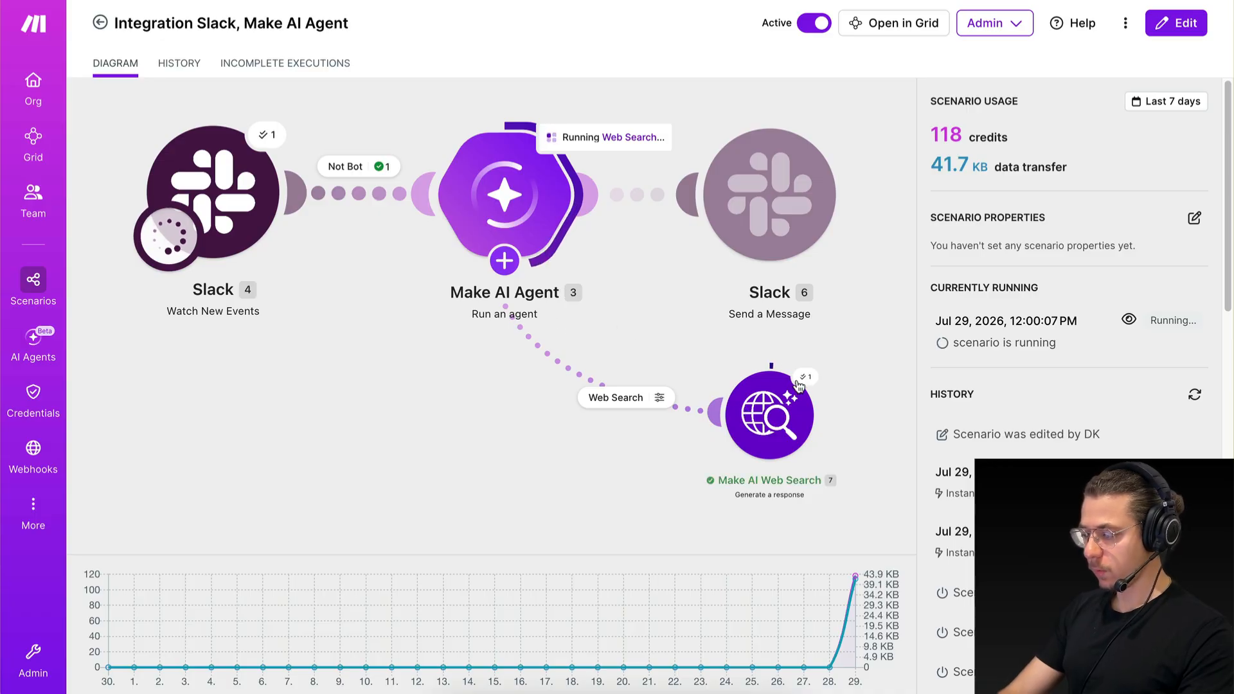
left_click(630, 327)
left_click_drag(1013, 457, 875, 456)
left_click(893, 422)
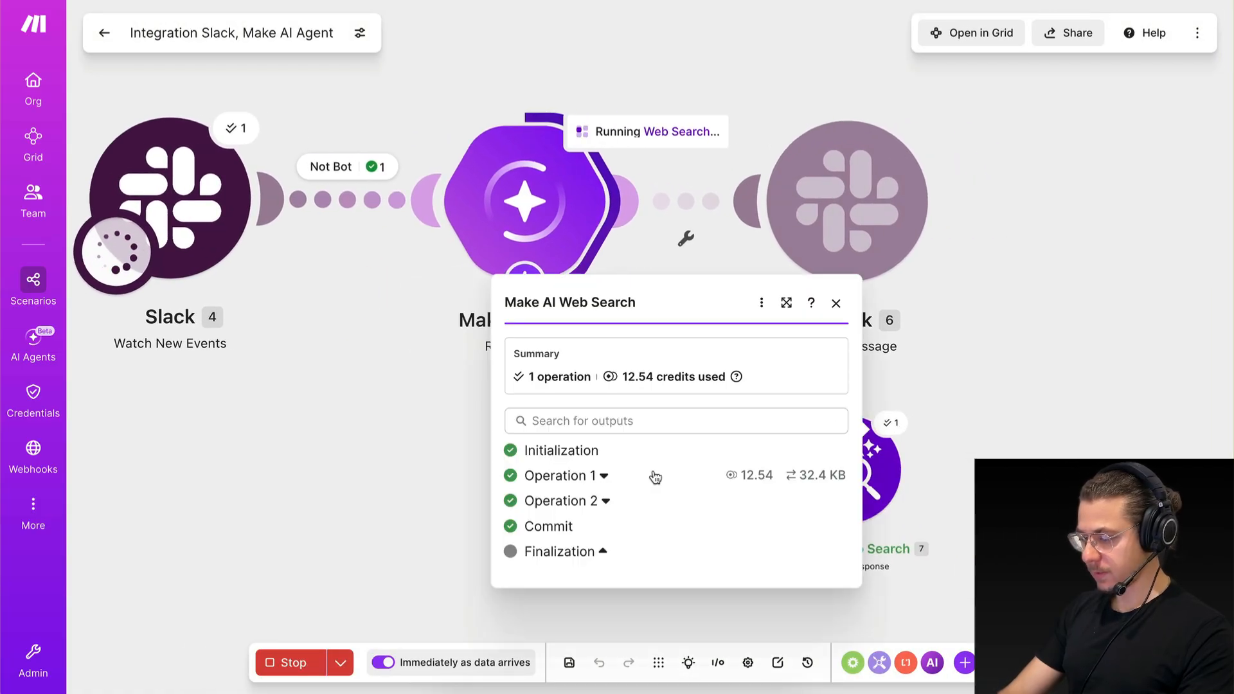
Expand the first web search operation and read the search text the agent supplied as its input.
left_click(604, 478)
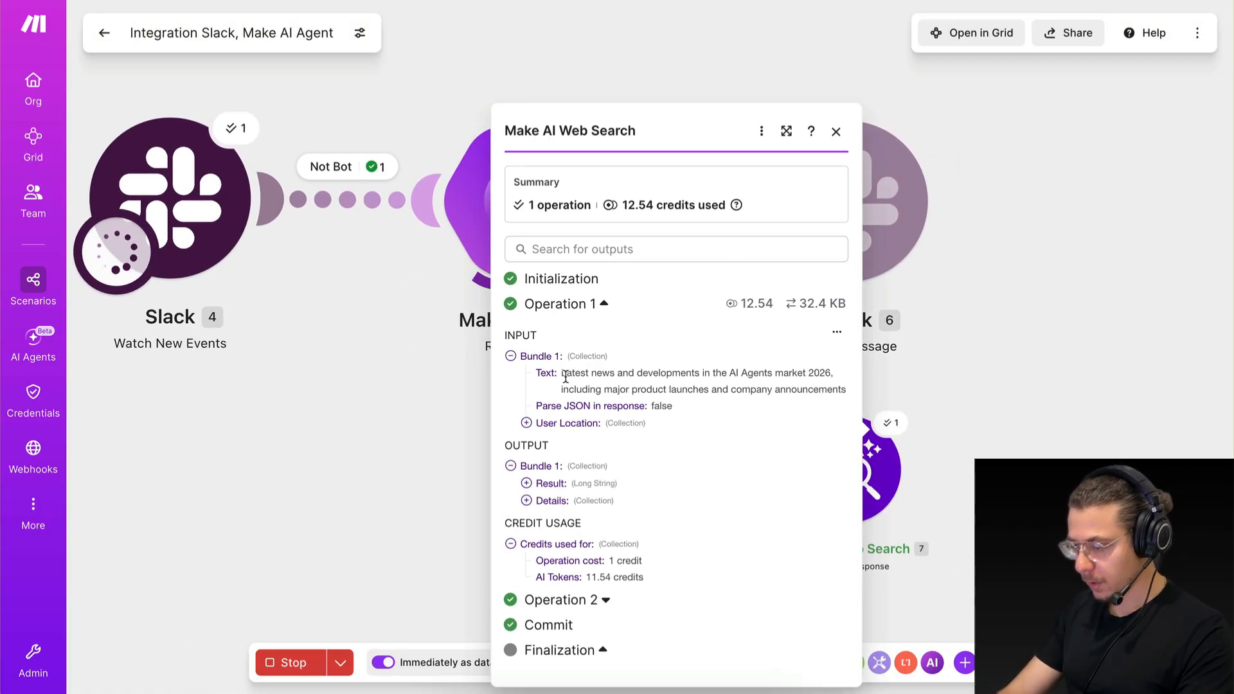
left_click_drag(562, 374, 599, 374)
left_click(599, 381)
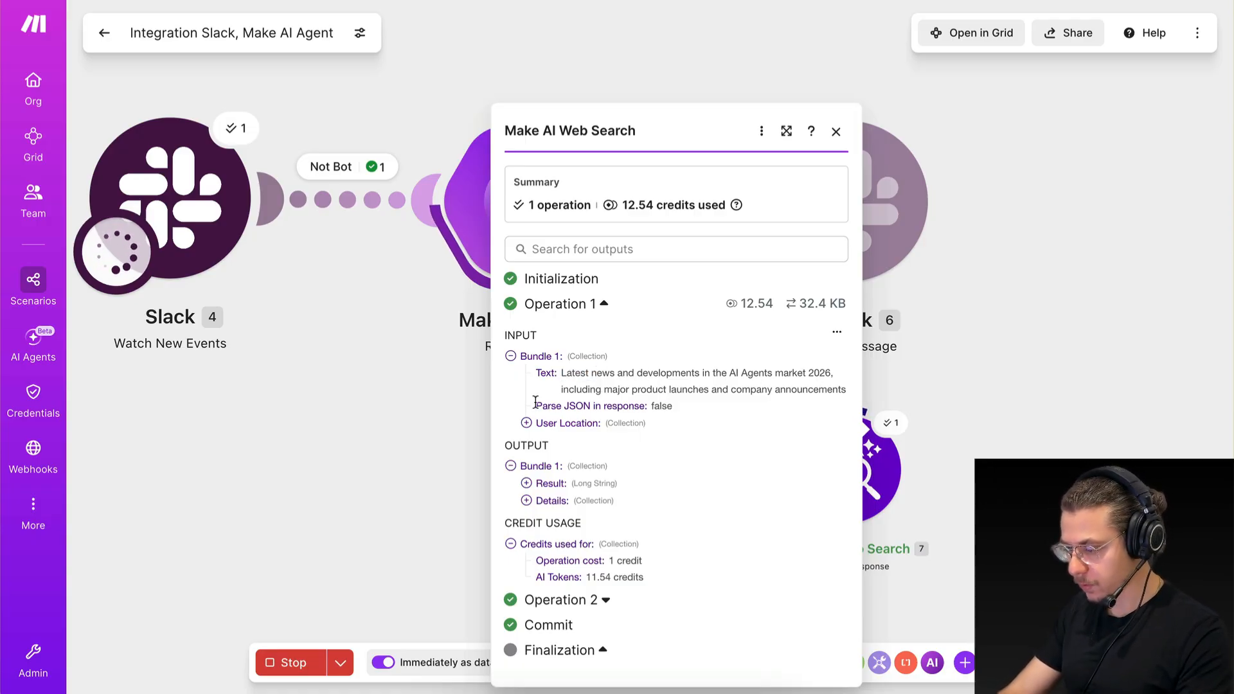
left_click_drag(606, 385, 683, 385)
left_click(683, 386)
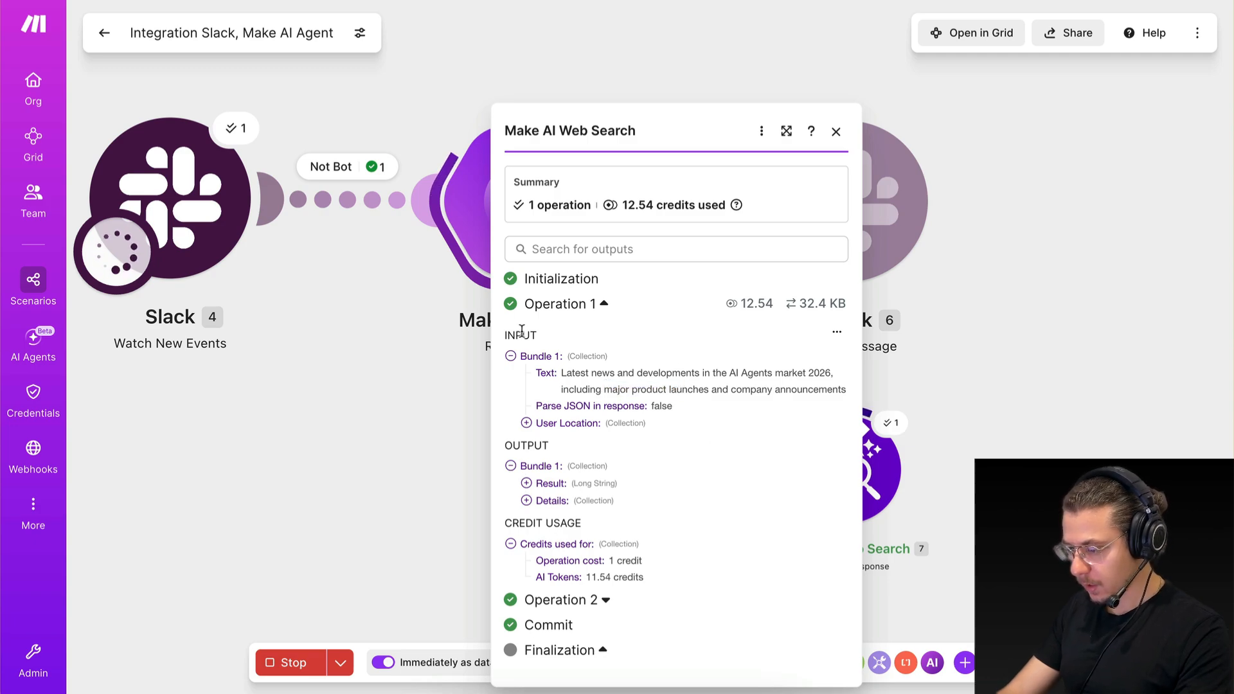
Collapse the first operation's input bundle, read the second operation's search text, and close the execution details.
left_click(515, 356)
left_click(559, 600)
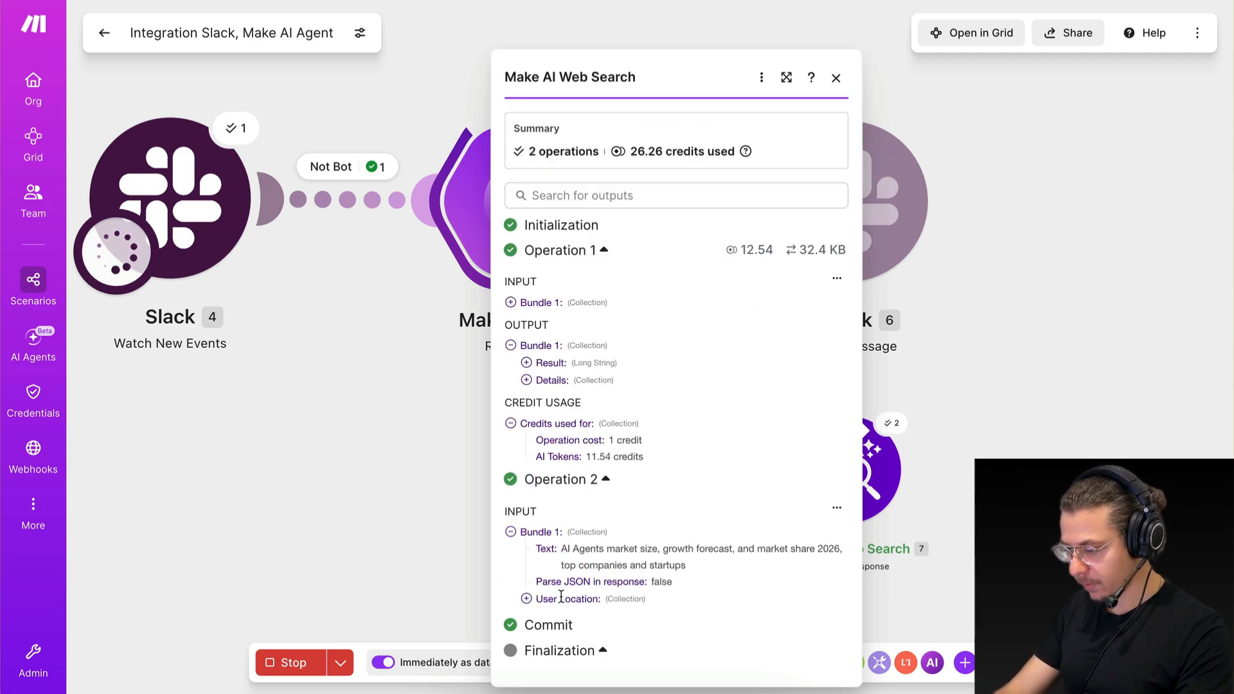
left_click_drag(567, 483, 690, 483)
left_click(688, 485)
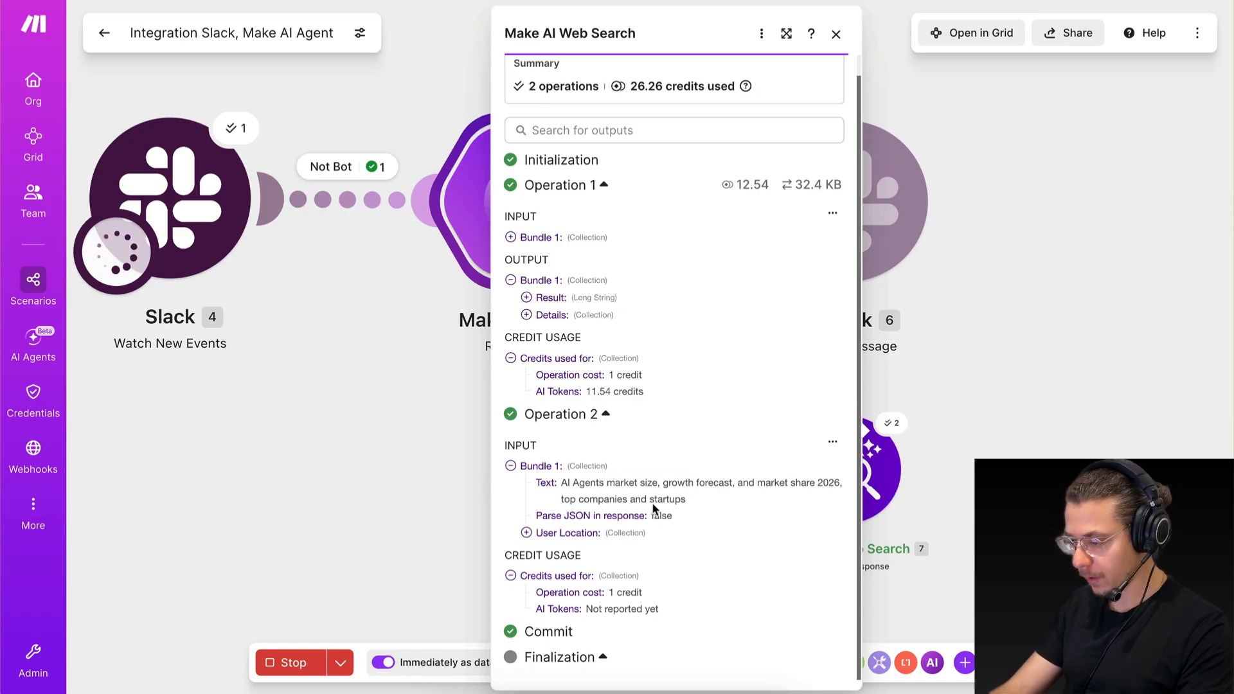
left_click_drag(575, 499, 684, 499)
left_click(684, 499)
left_click(356, 449)
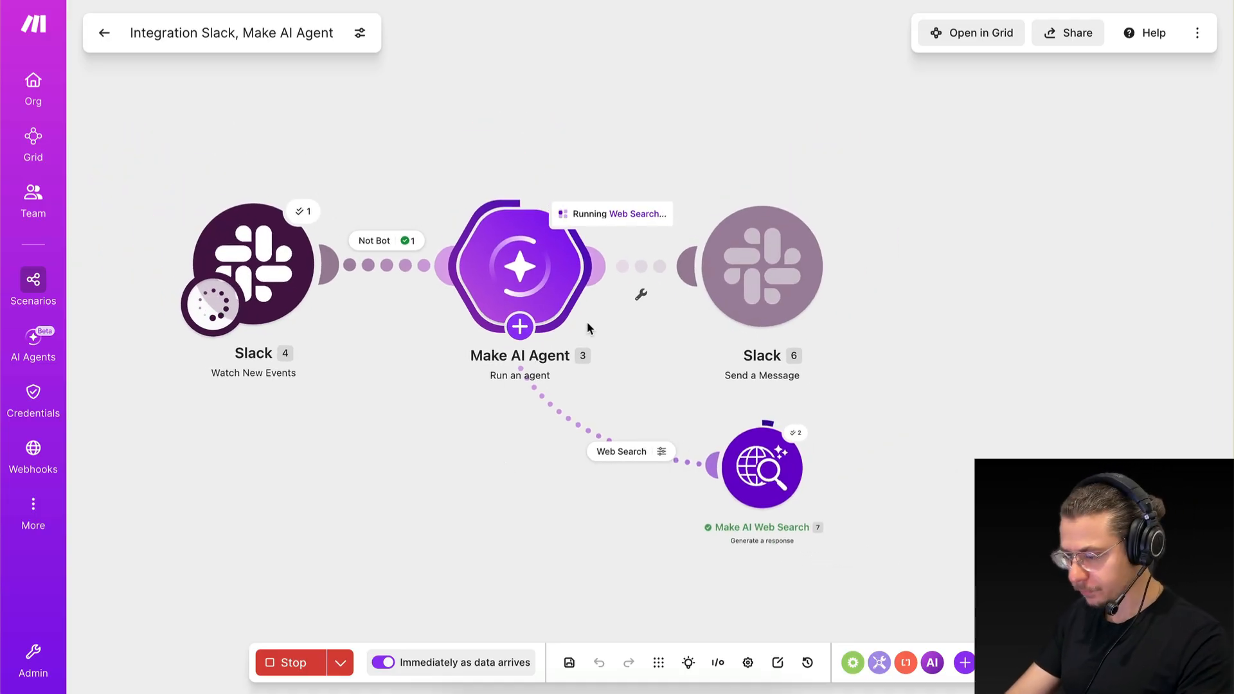
Check Make and Slack for the agent's progress, and reread the research request in the market-research-agent channel while waiting.
left_click(520, 327)
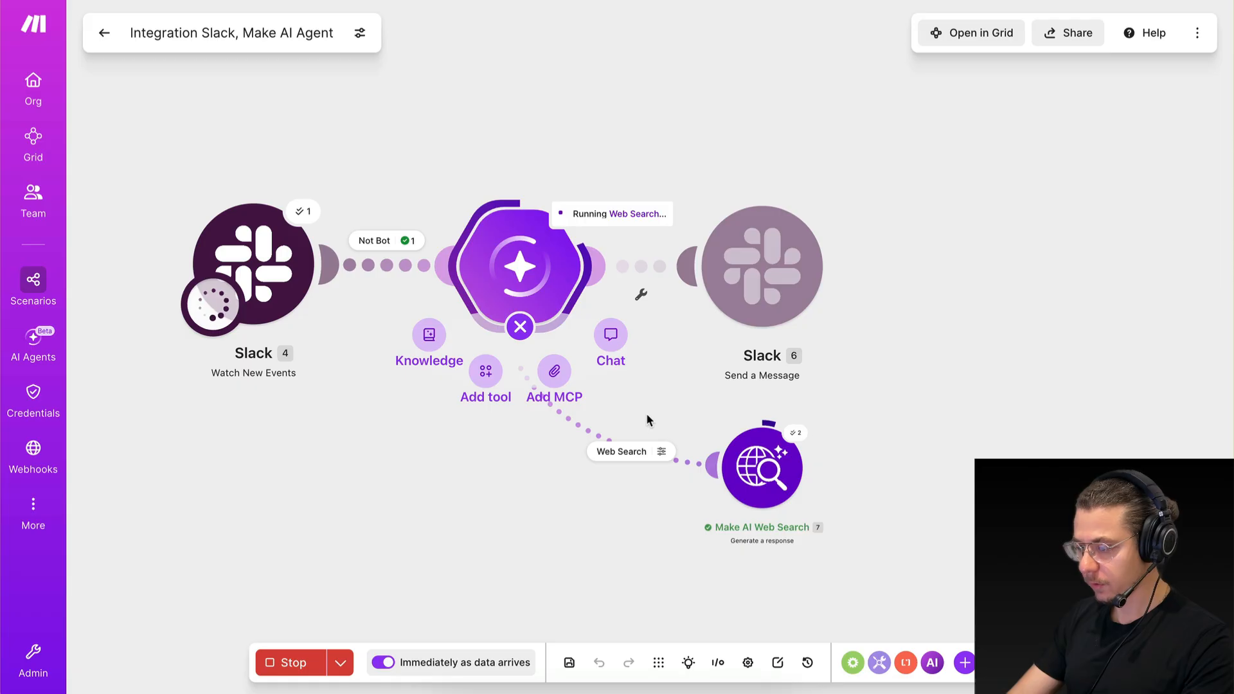
key("ctrl+Right")
key("ctrl+Left")
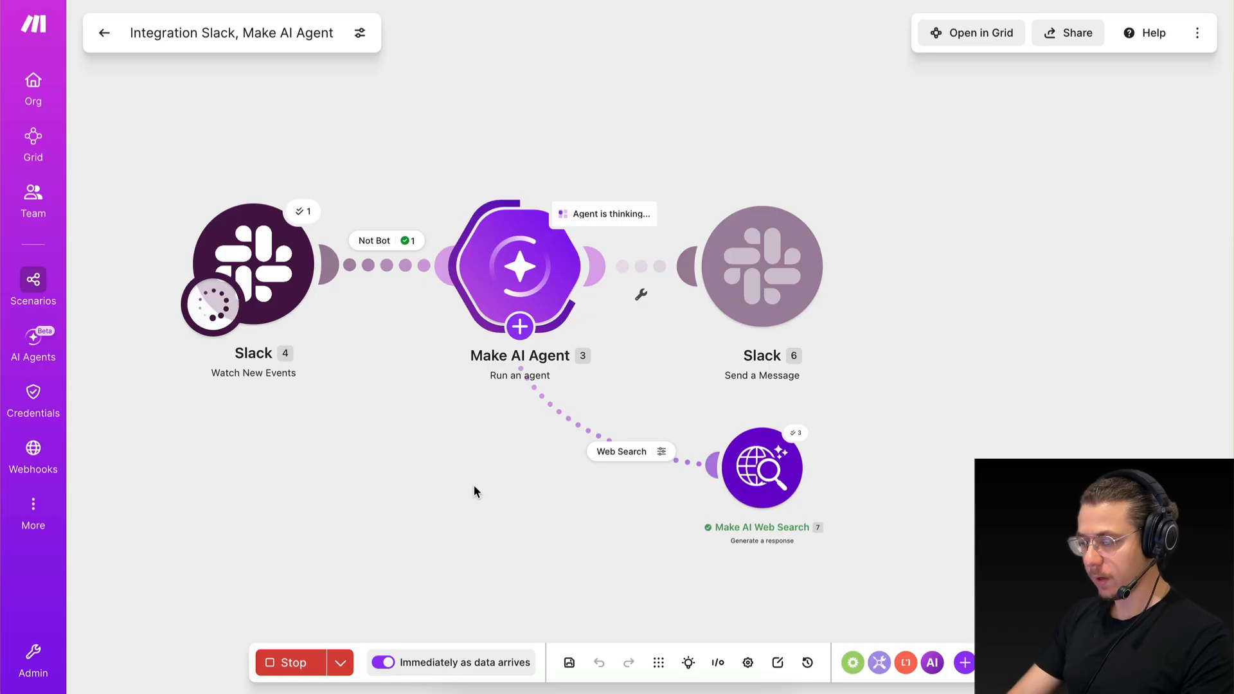
key("ctrl+Right")
left_click_drag(480, 561, 646, 561)
left_click(646, 559)
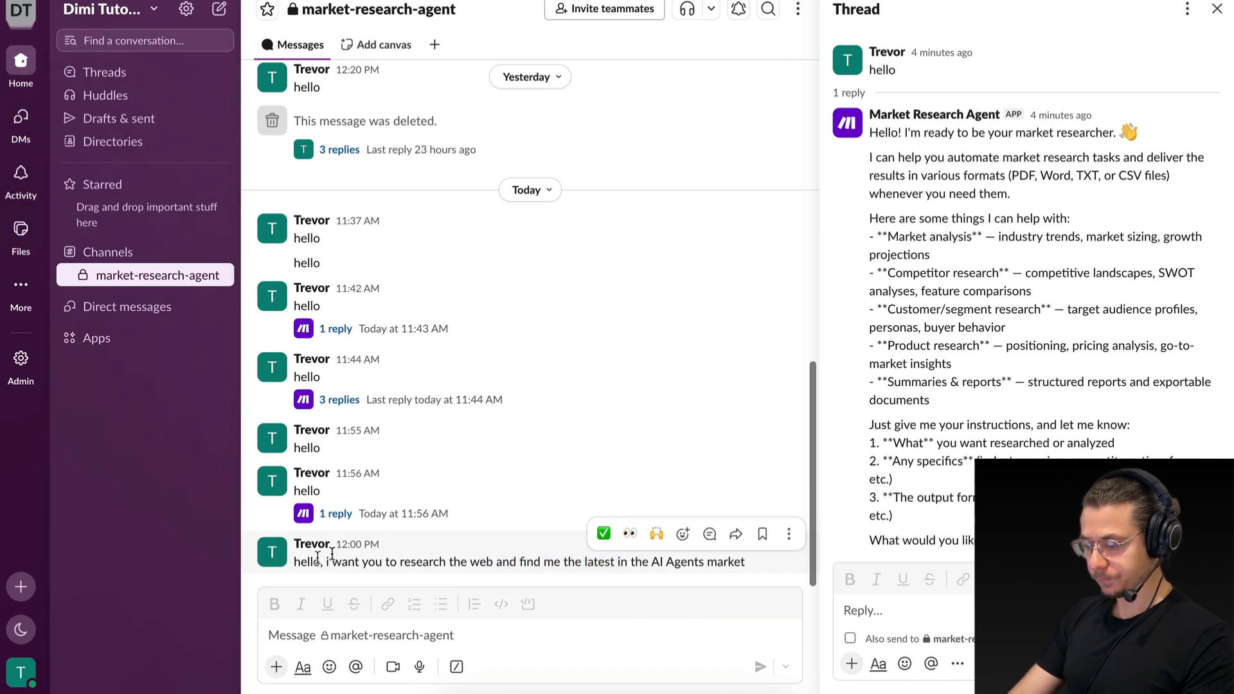
left_click_drag(292, 564, 413, 565)
left_click(411, 565)
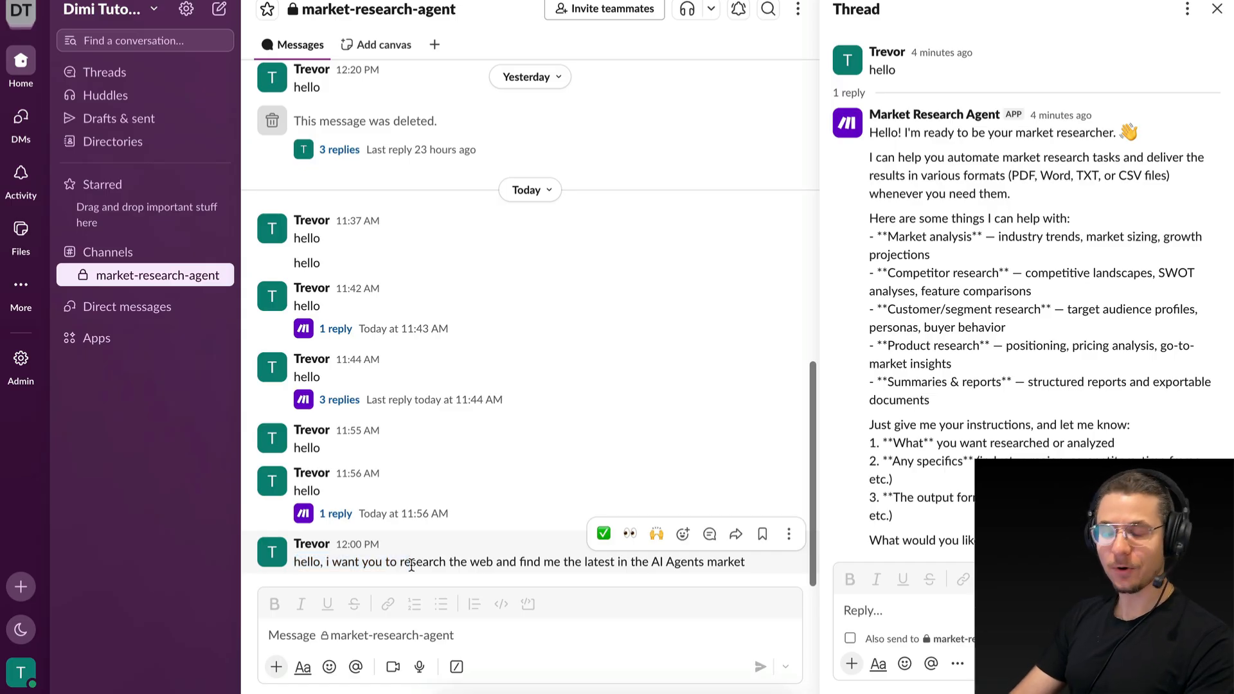
left_click_drag(292, 564, 552, 563)
left_click(553, 563)
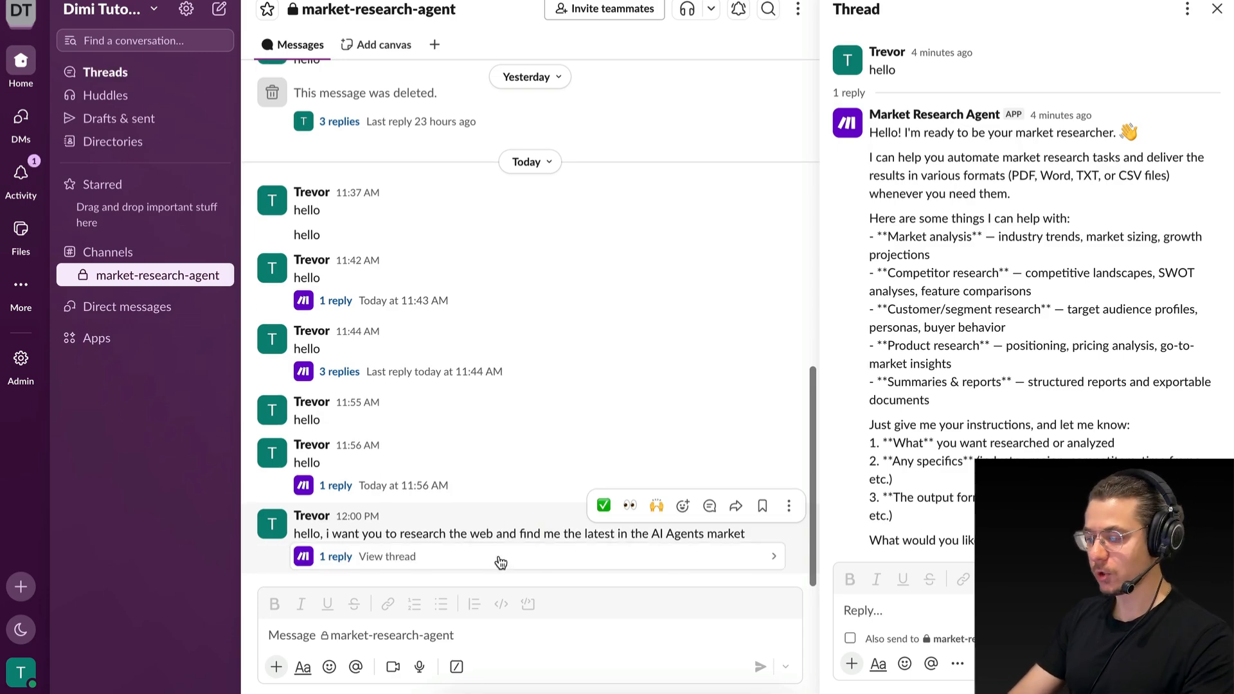
Open the reply thread of the AI Agents market request in Slack and read through the agent's report.
left_click(333, 558)
scroll(993, 437, "down", 3)
scroll(993, 437, "down", 5)
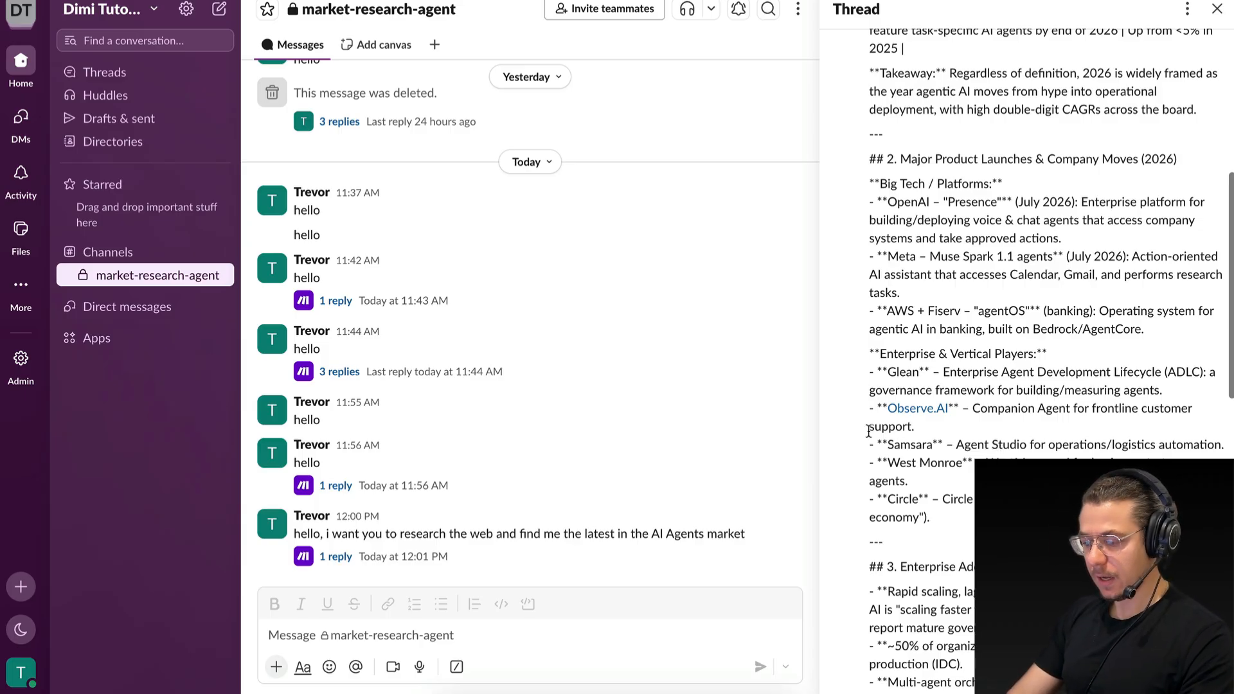
Skim the agent's report in the Slack thread, from its opening briefing through the enterprise adoption trends.
scroll(996, 437, "down", 5)
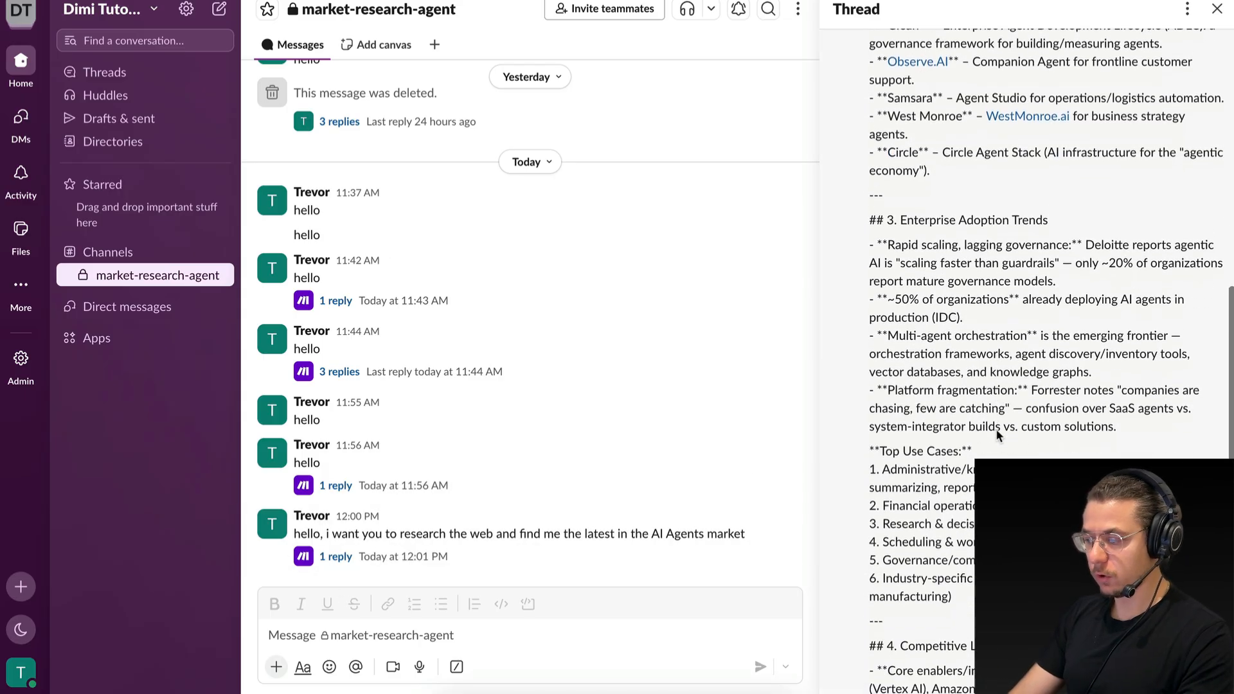
scroll(996, 429, "up", 7)
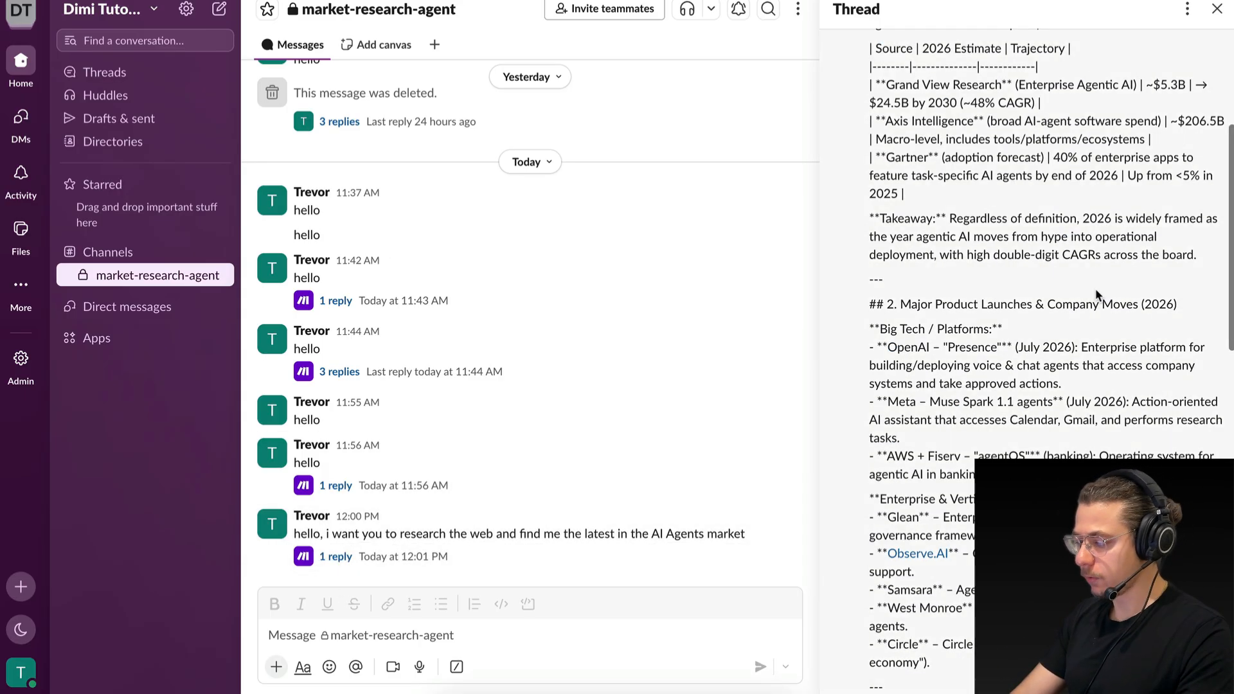
scroll(1095, 288, "up", 5)
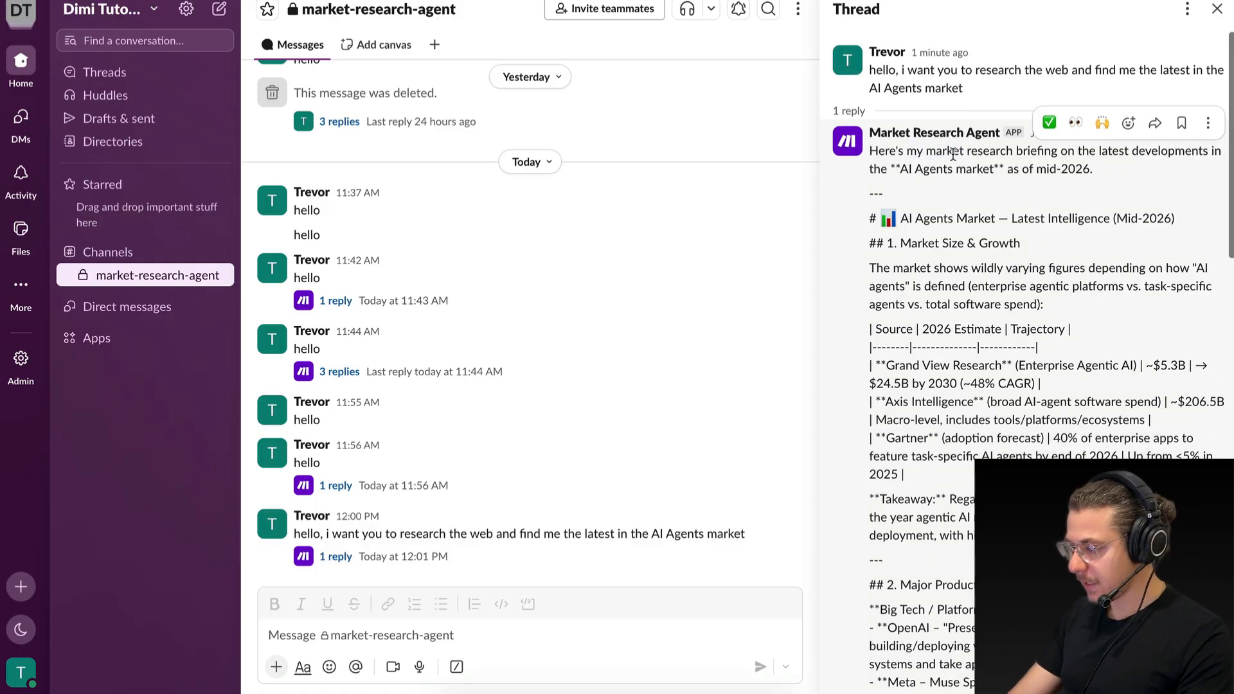
scroll(931, 235, "down", 10)
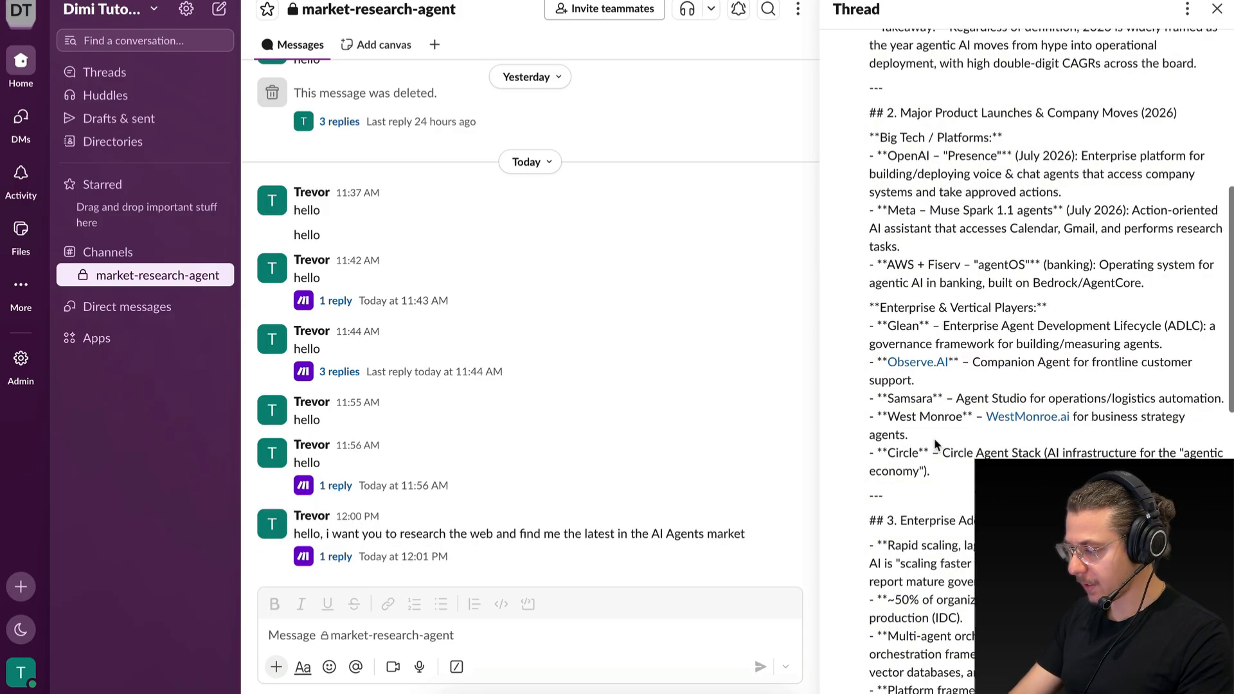
scroll(934, 437, "up", 10)
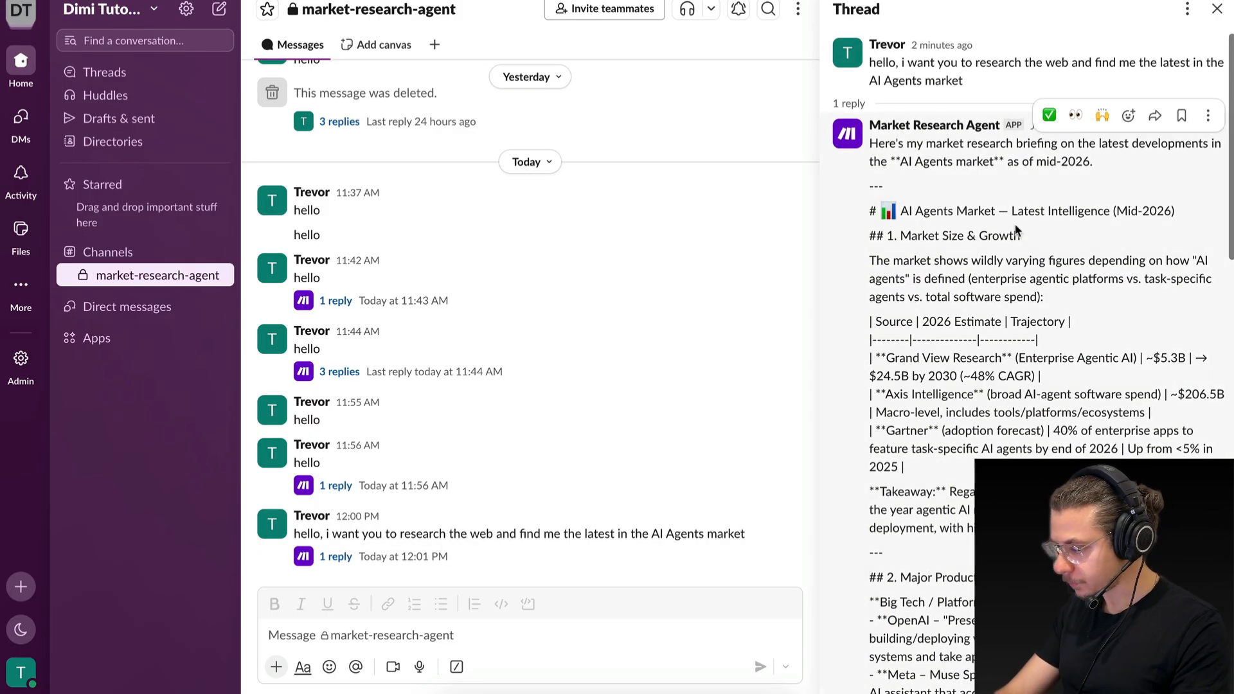
Read the report's Market Size & Growth section, including its table of sources, and the takeaway below it.
left_click_drag(913, 246, 1064, 234)
left_click(1064, 234)
scroll(1064, 234, "down", 1)
scroll(971, 373, "down", 1)
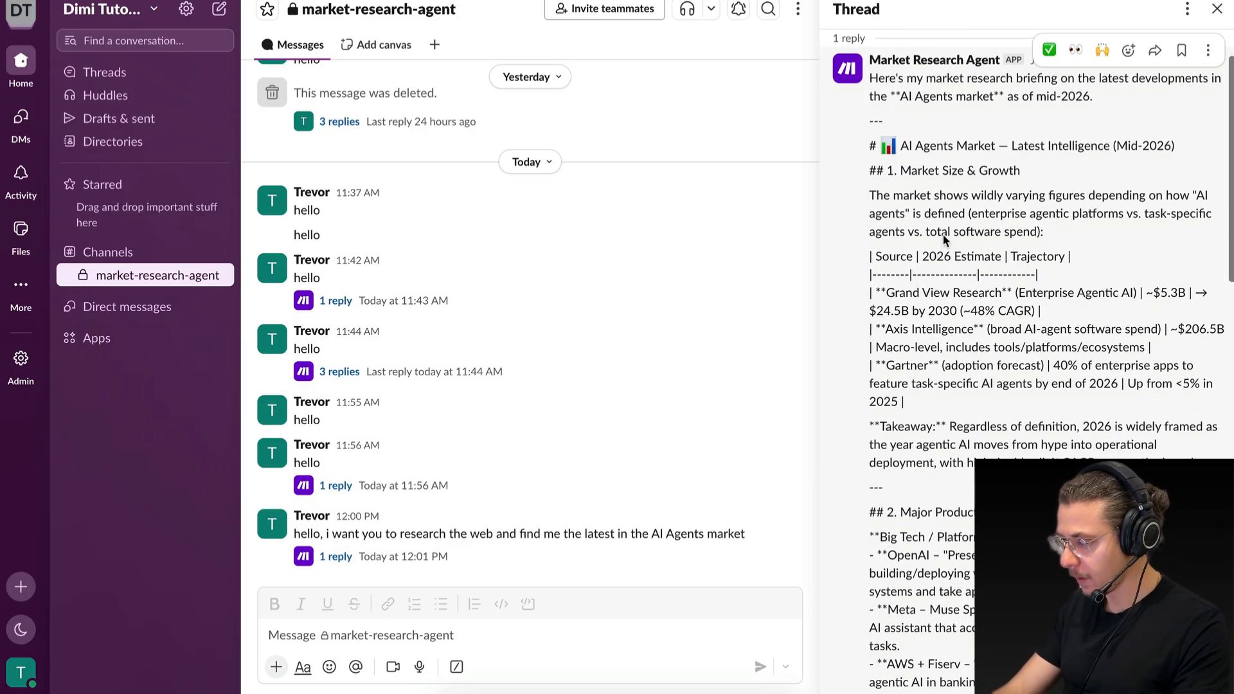
scroll(974, 357, "down", 1)
left_click_drag(932, 187, 926, 370)
left_click(925, 369)
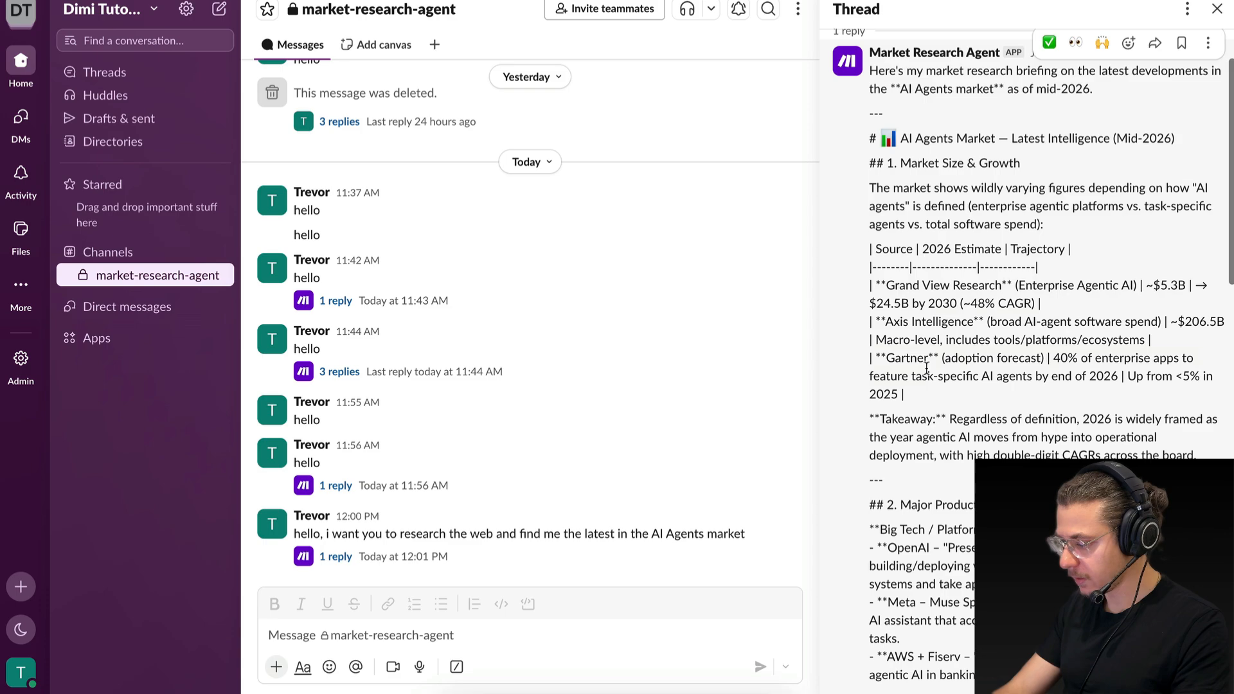
scroll(925, 368, "down", 3)
left_click_drag(908, 303, 1063, 303)
left_click(1063, 303)
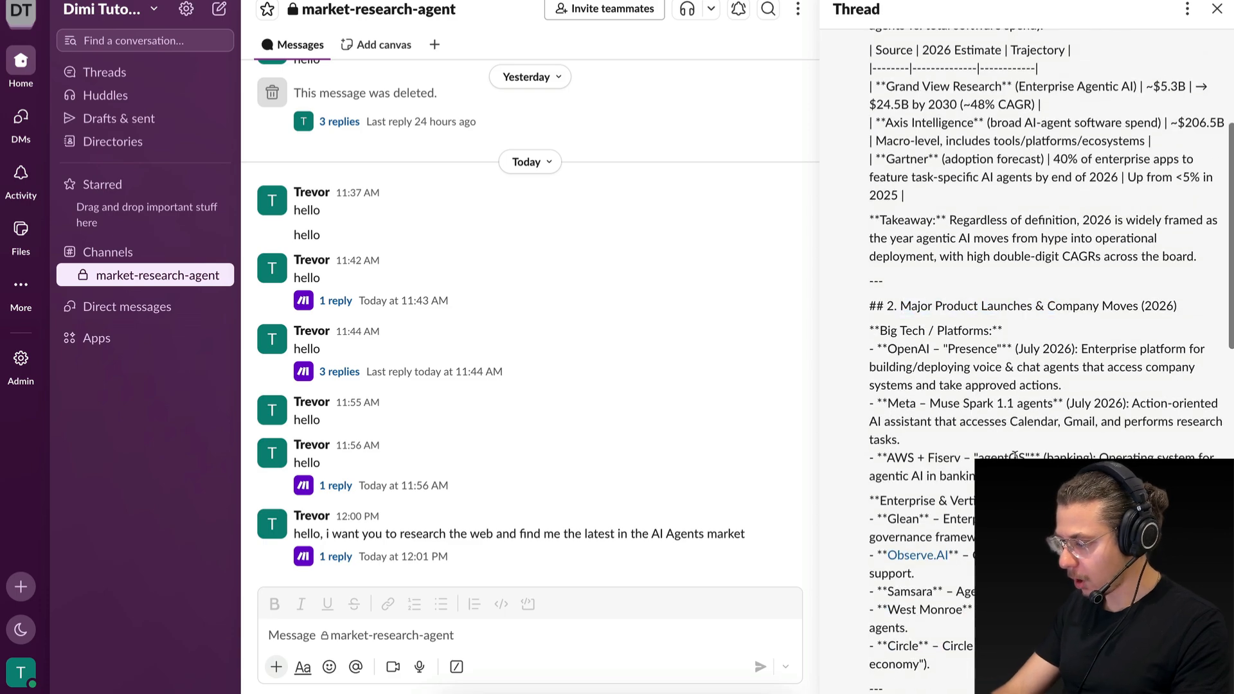
Read the report's remaining sections, from product launches and adoption trends to the competitive landscape, key signals and closing follow-up offers.
scroll(1014, 455, "down", 3)
scroll(928, 358, "down", 3)
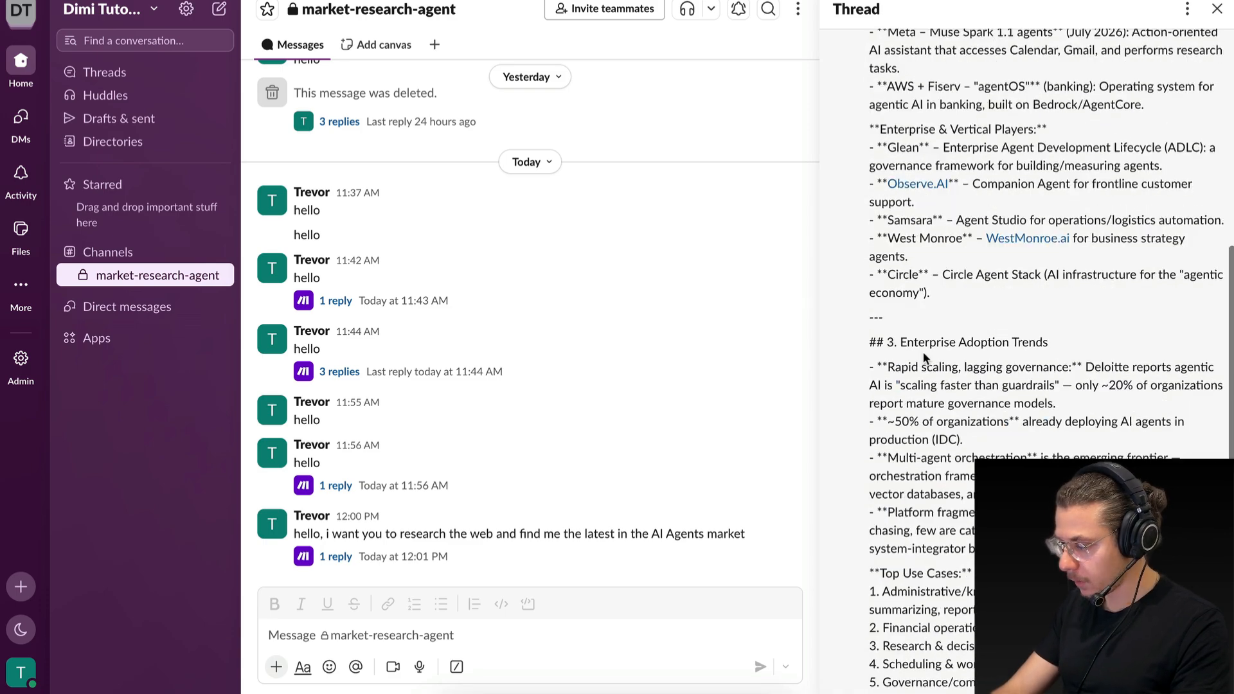
scroll(1025, 373, "down", 4)
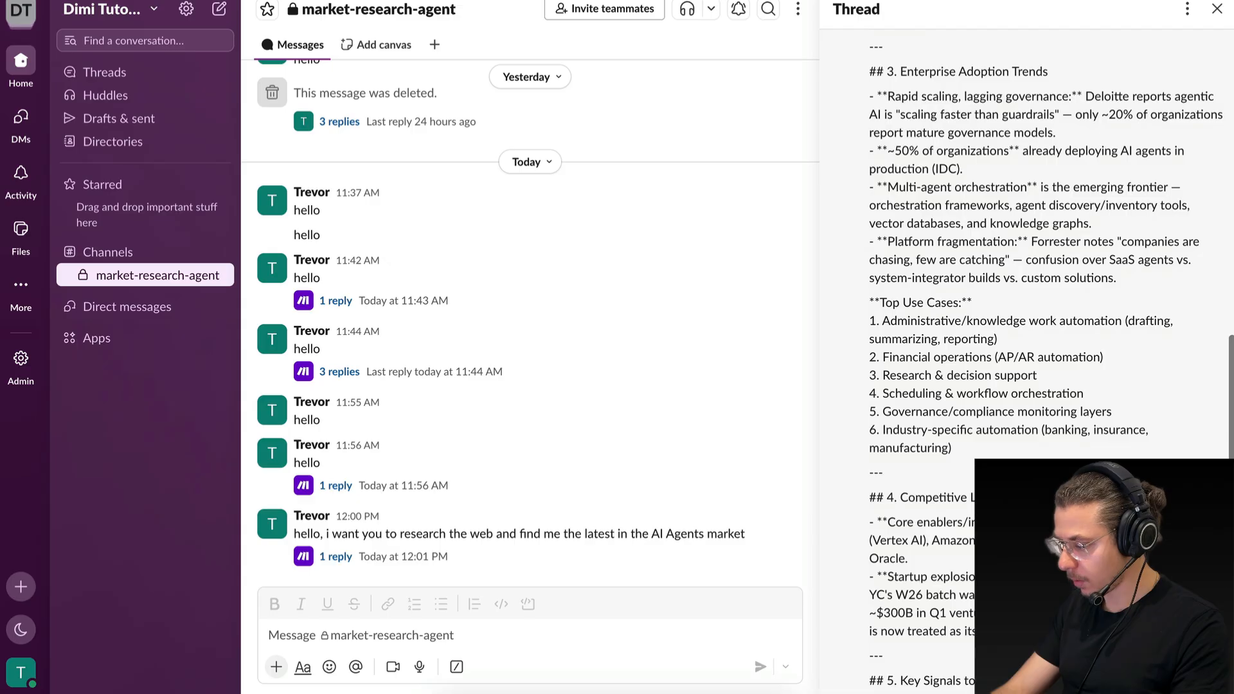
scroll(1028, 360, "down", 2)
scroll(947, 608, "down", 3)
left_click_drag(941, 355, 1036, 364)
left_click(1036, 365)
scroll(1034, 385, "down", 1)
scroll(953, 476, "down", 1)
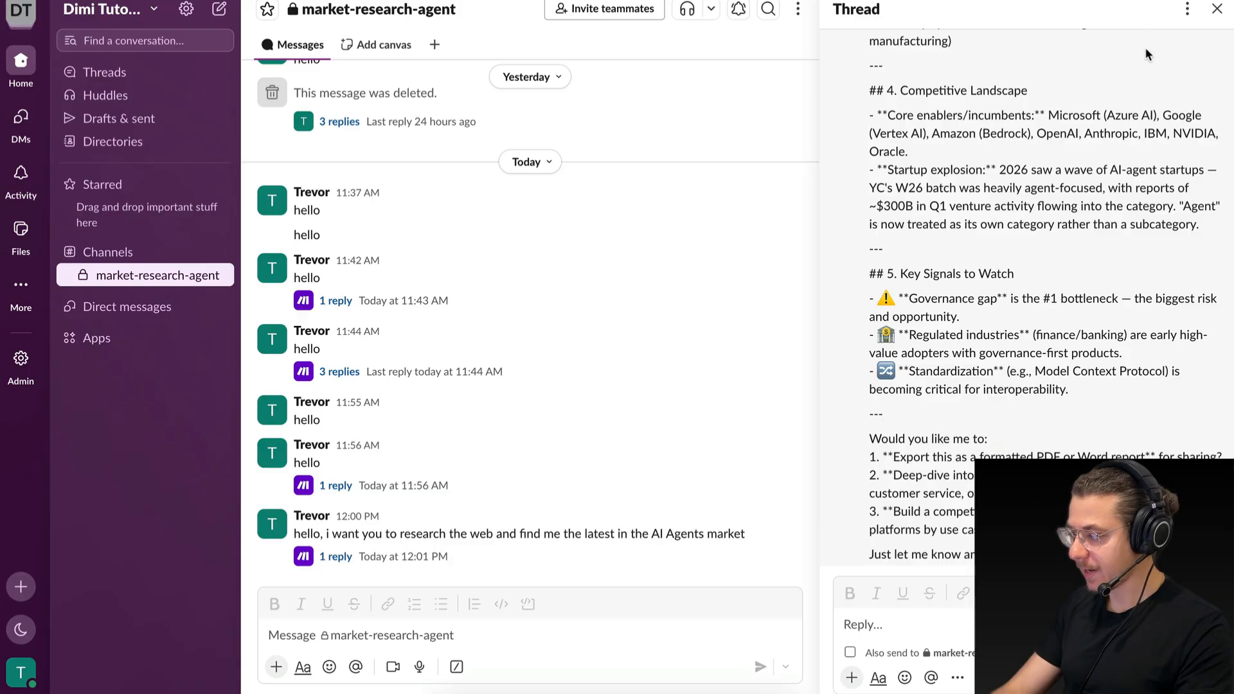
Switch to Make and add the Google Docs module Create a Document as a new tool for the AI agent.
key("ctrl+Left")
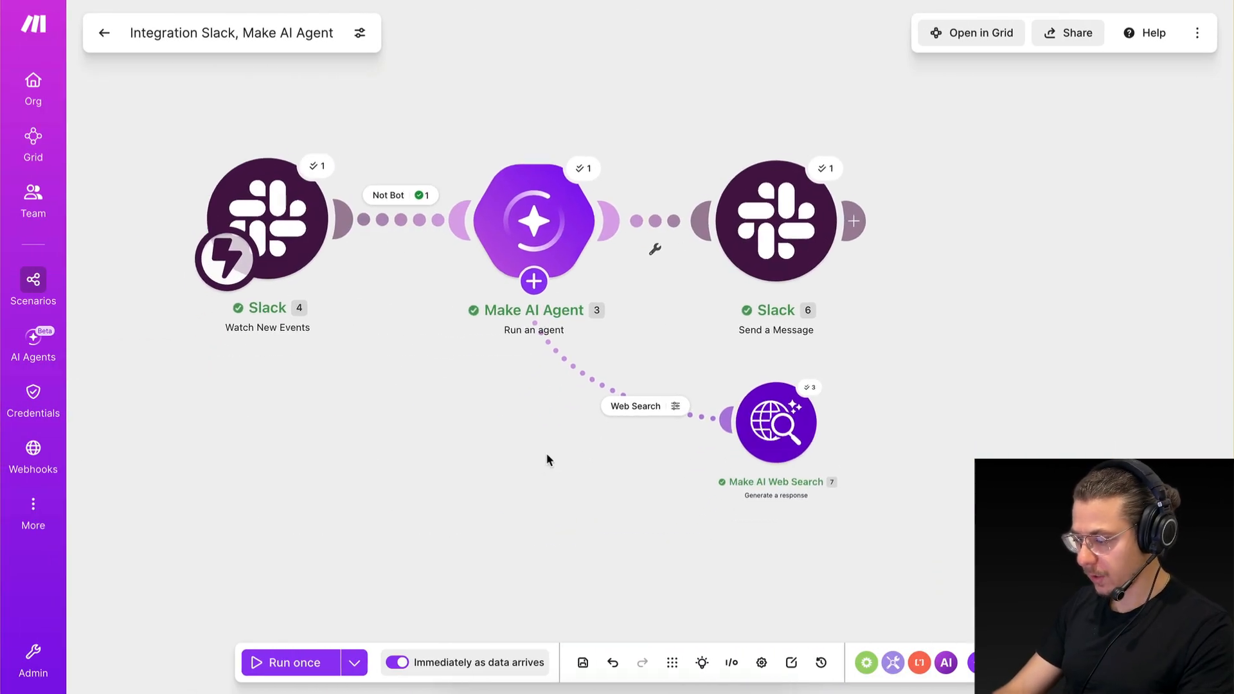
left_click(531, 287)
key("ctrl+Right")
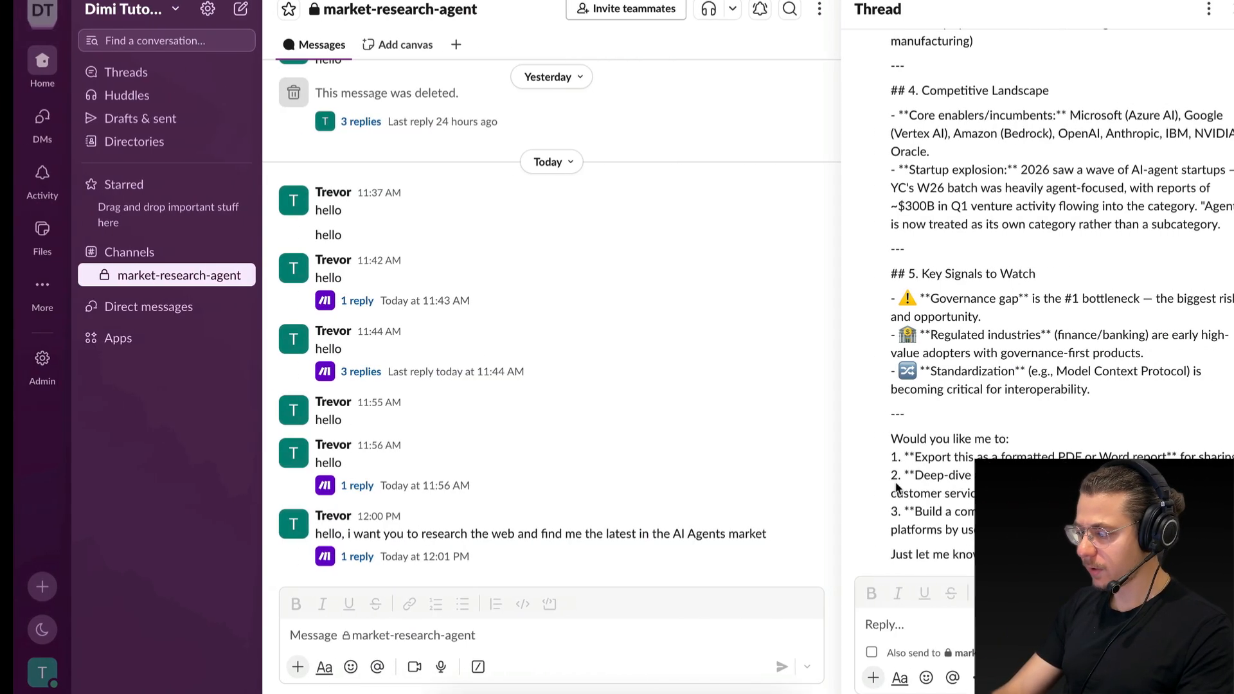
scroll(983, 272, "up", 15)
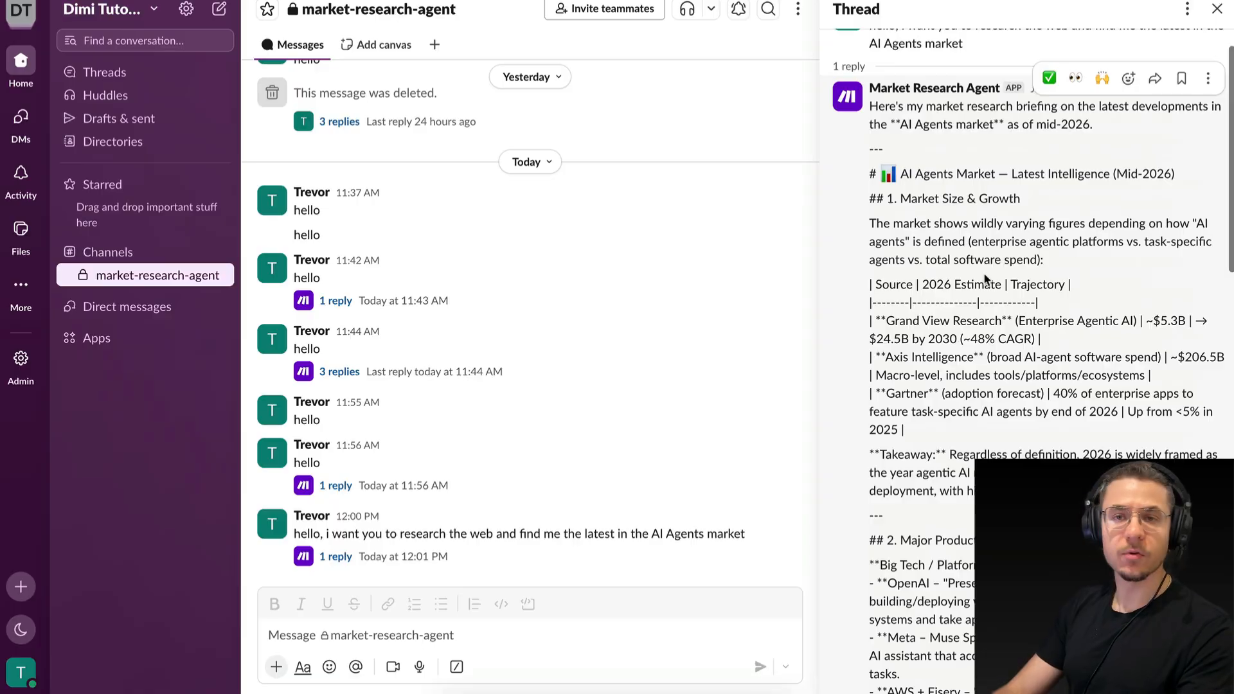
key("ctrl+Left")
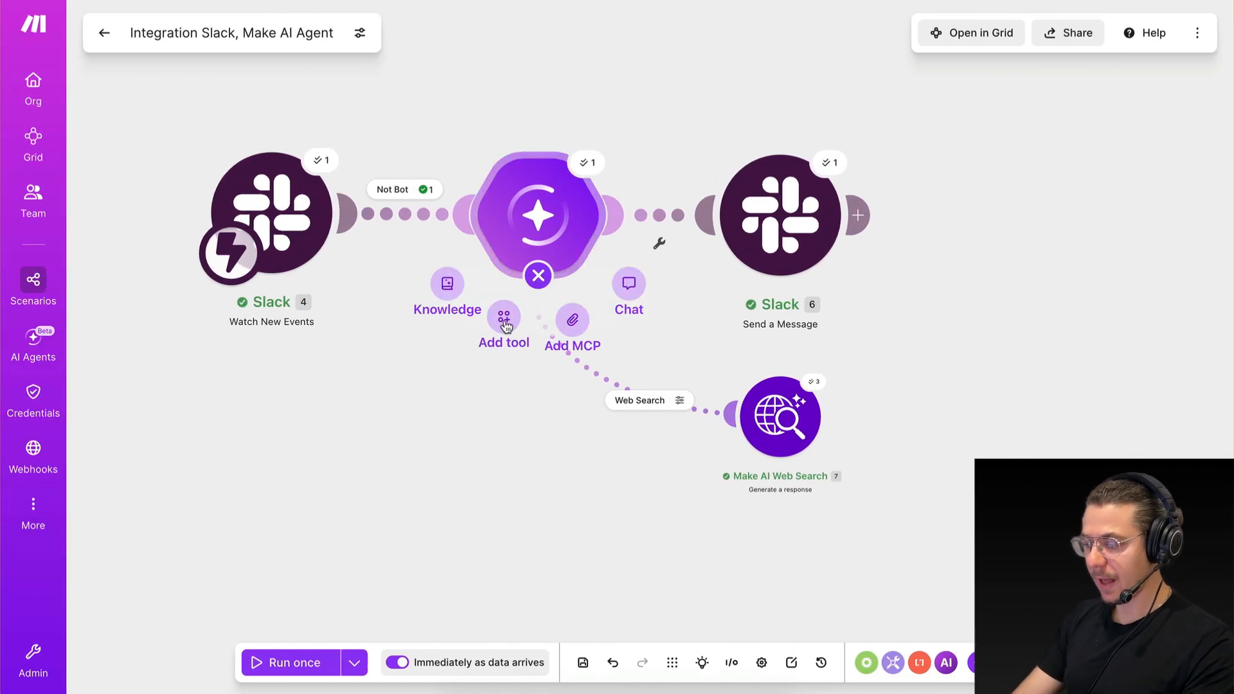
left_click(504, 318)
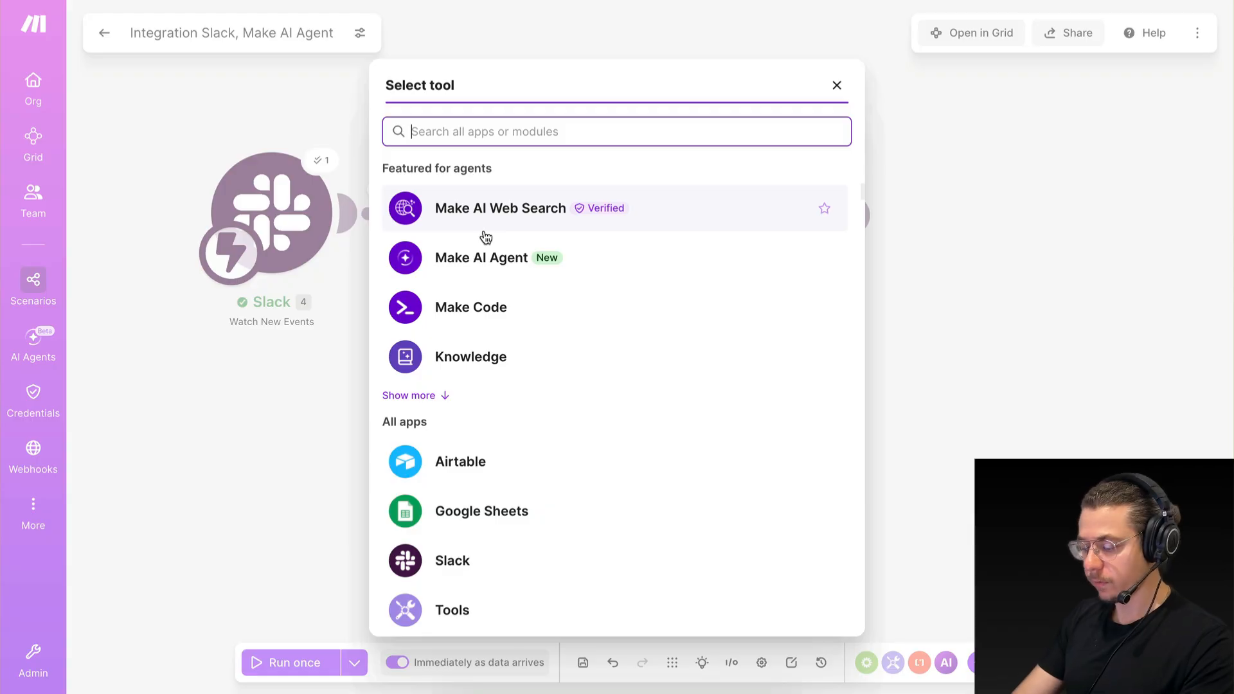
type("doc")
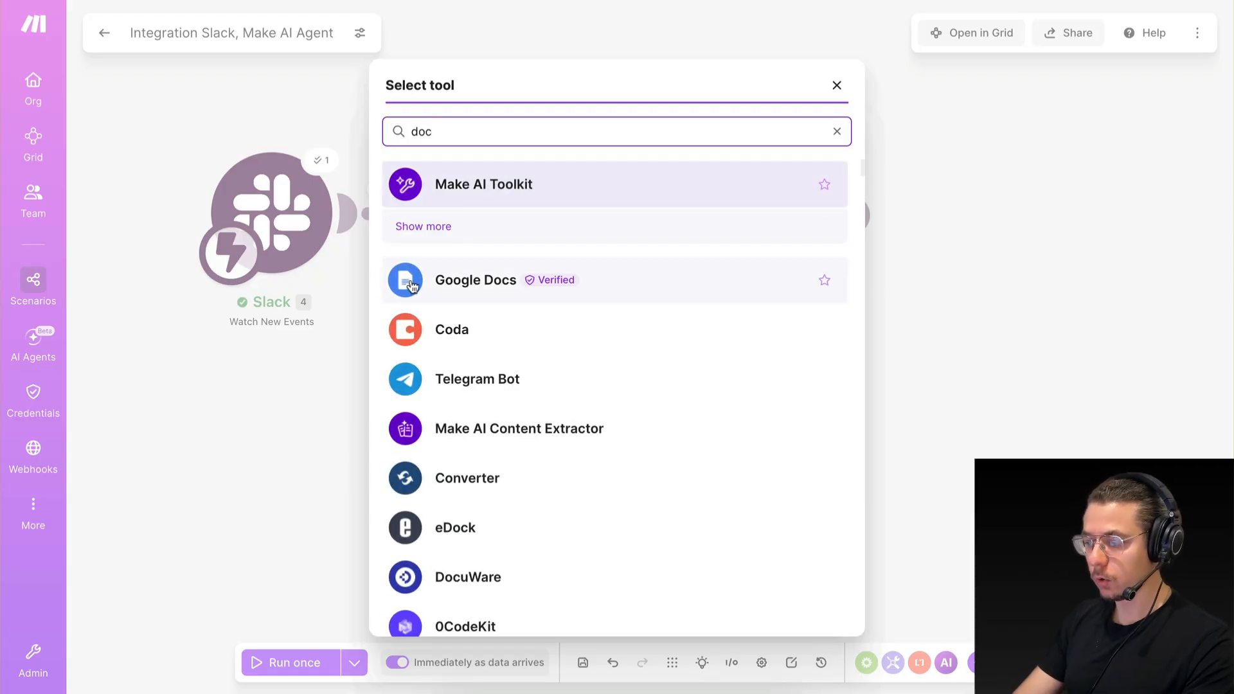
left_click(408, 283)
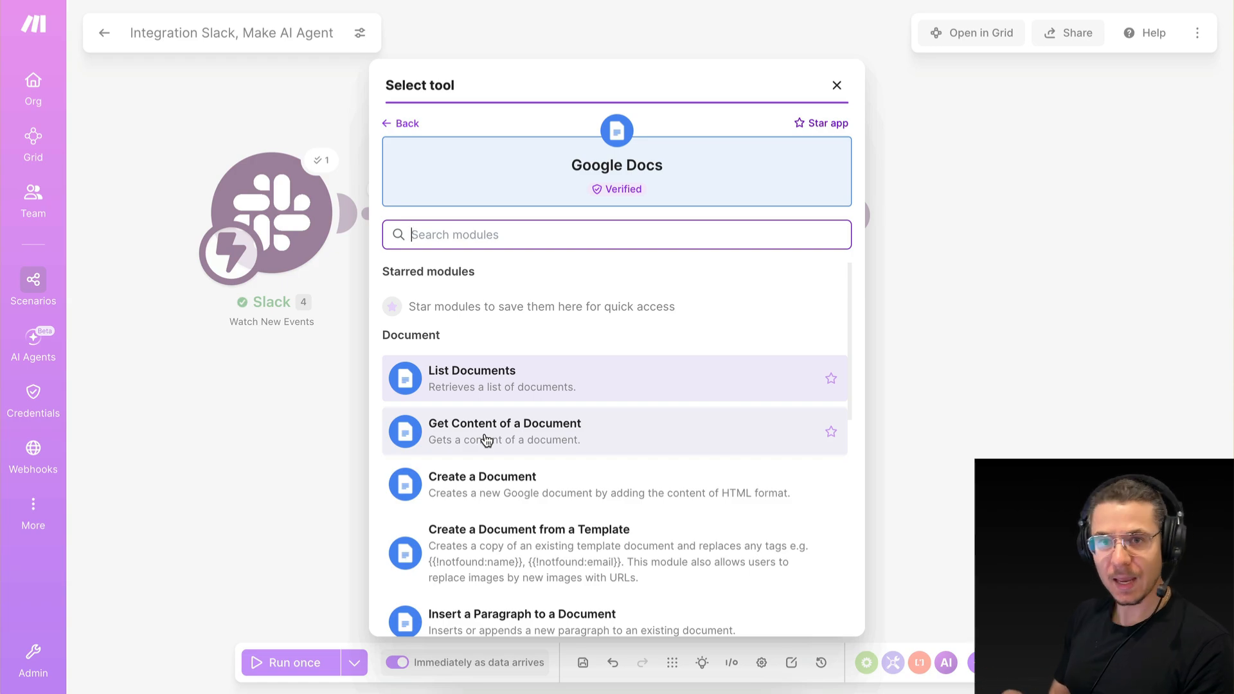
scroll(487, 502, "down", 4)
scroll(488, 504, "up", 3)
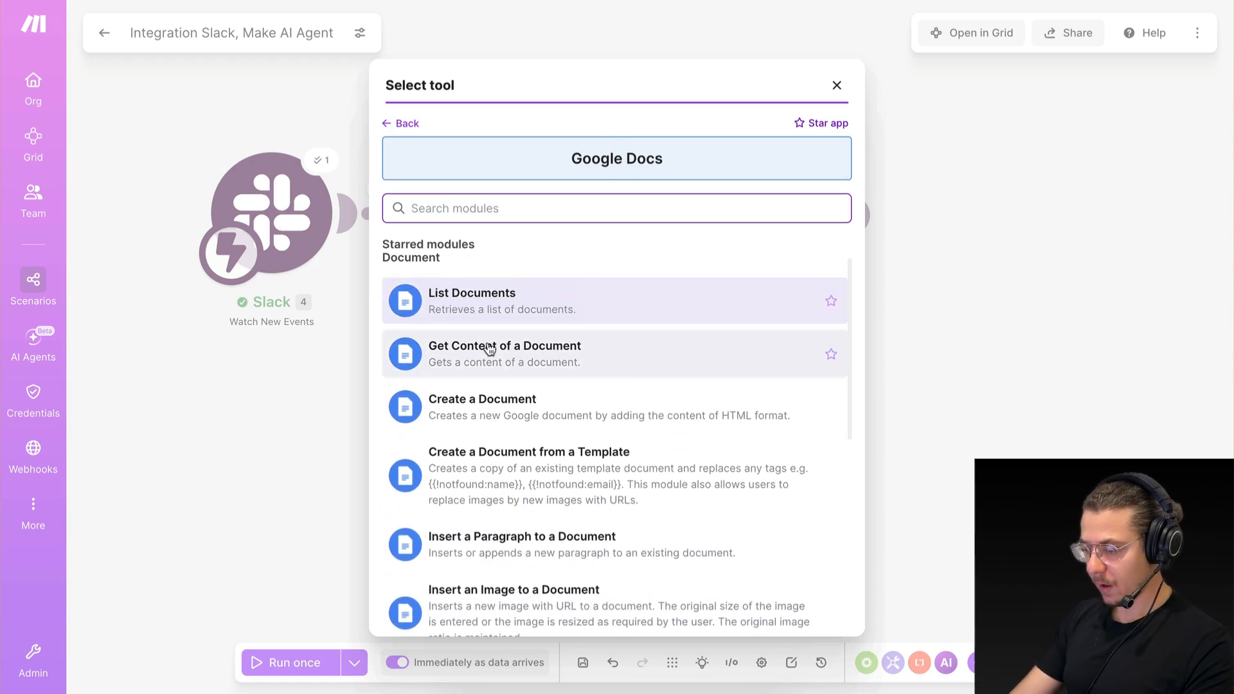
left_click(442, 400)
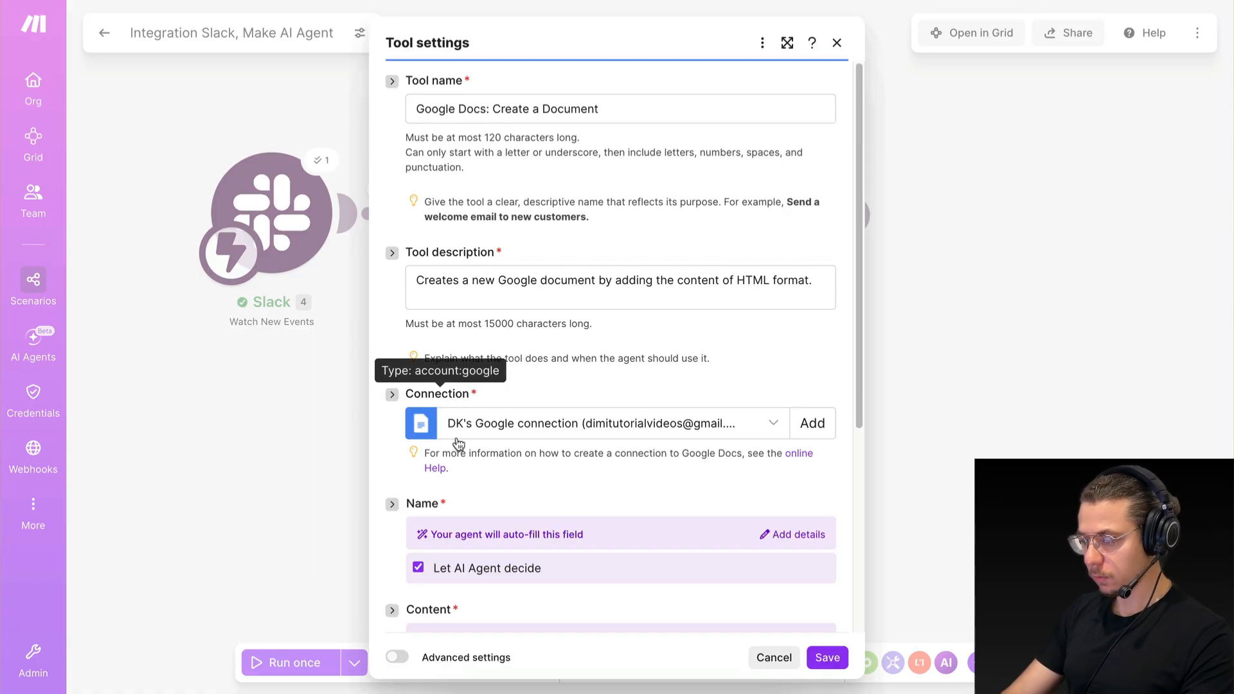
Set the new document's location to the root folder / of My Drive, and save the tool and the scenario.
scroll(456, 437, "down", 3)
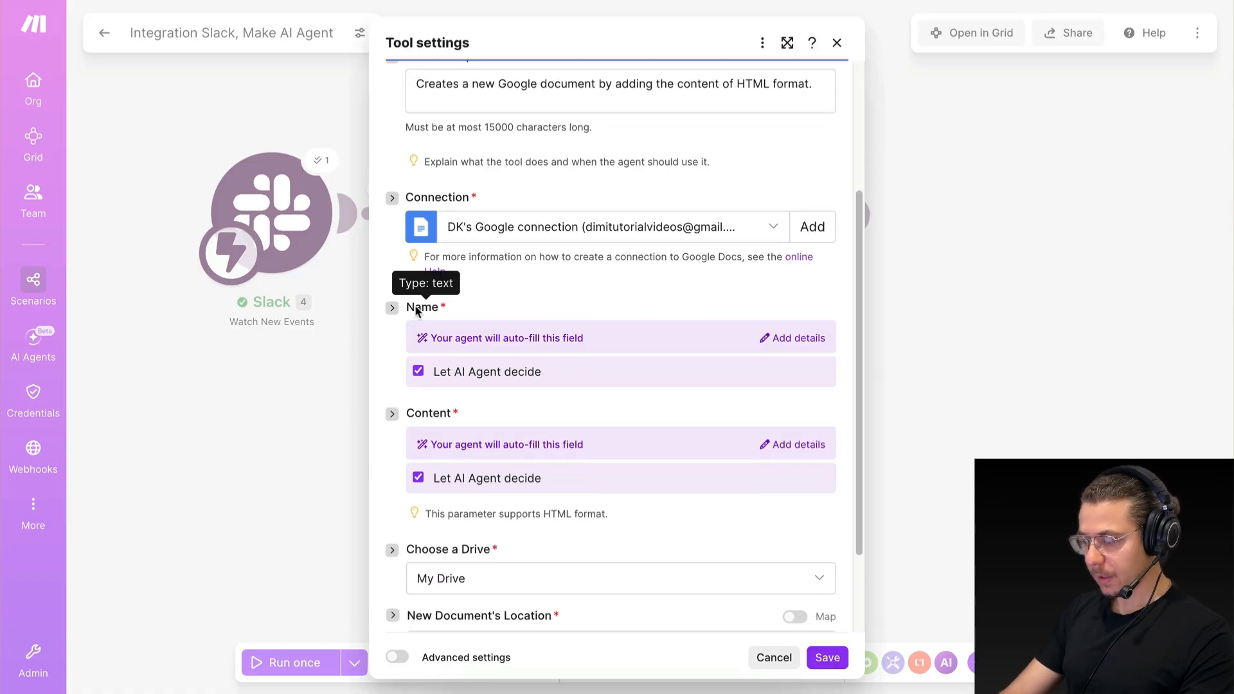
scroll(443, 321, "down", 2)
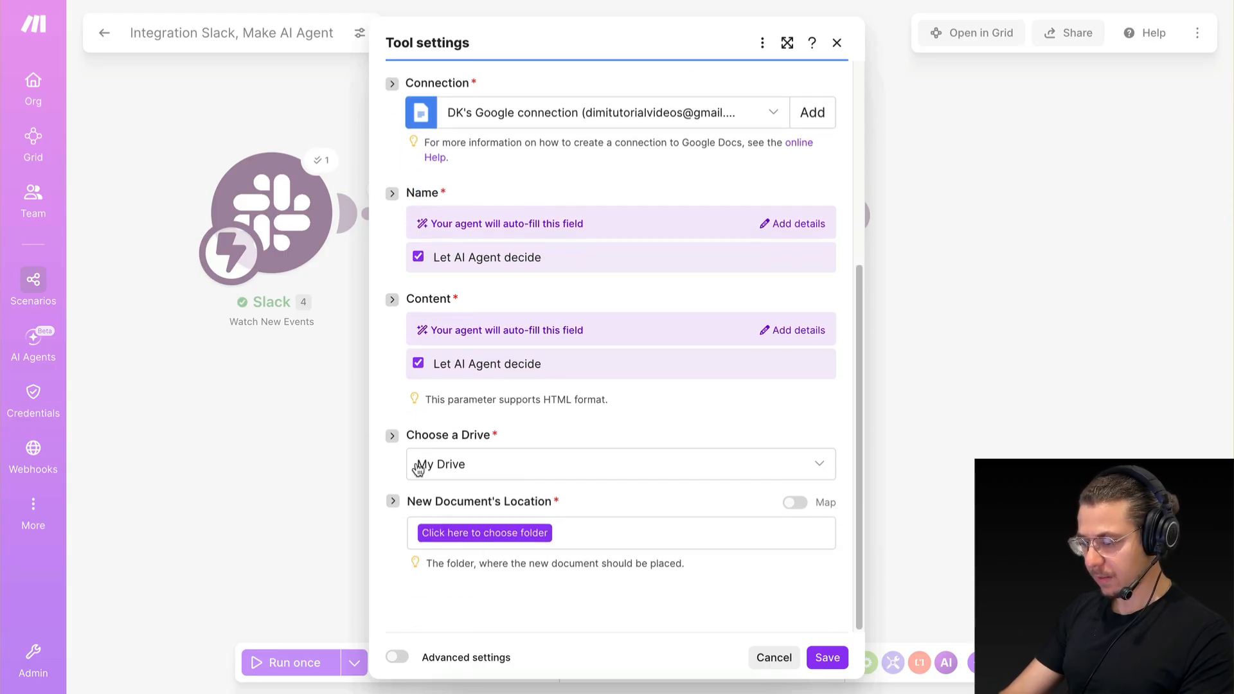
left_click(460, 534)
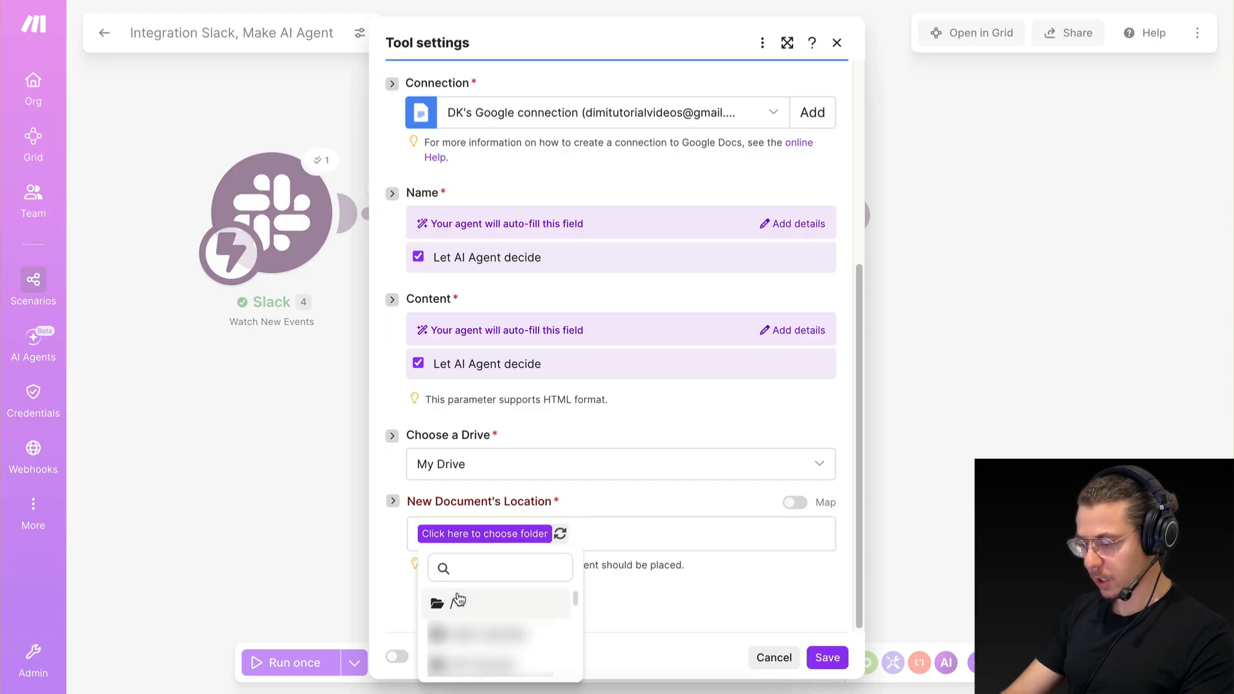
left_click(458, 601)
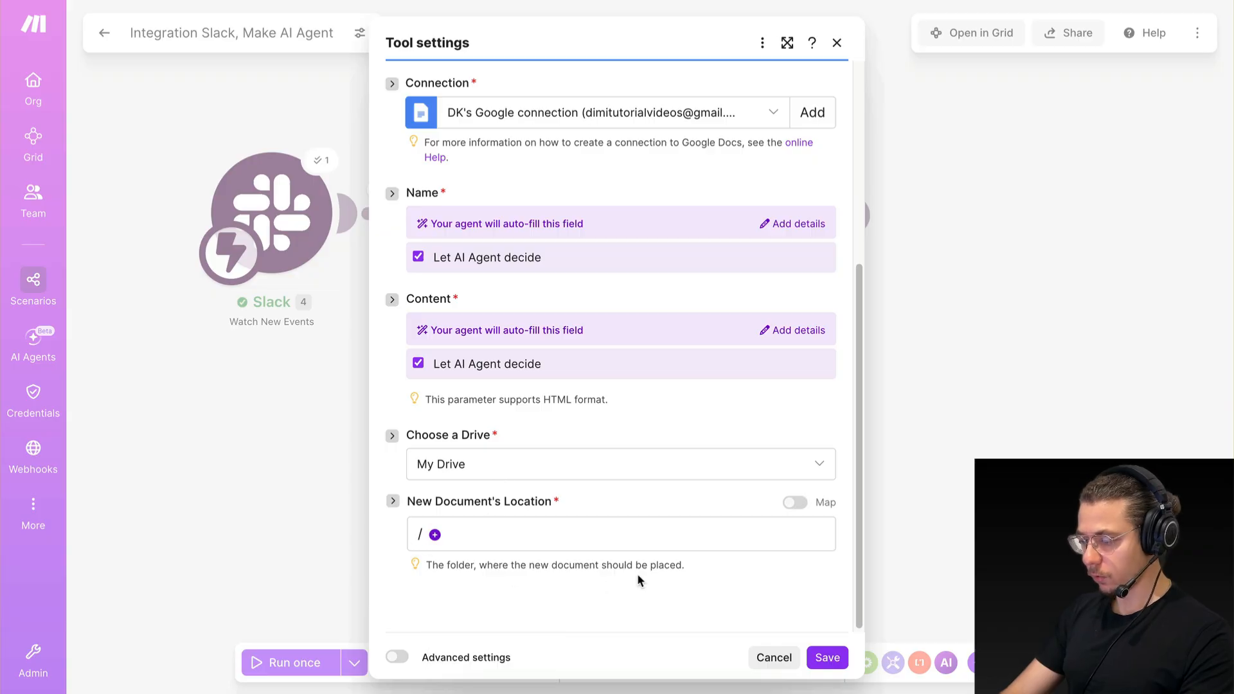
left_click(829, 657)
scroll(649, 510, "down", 1)
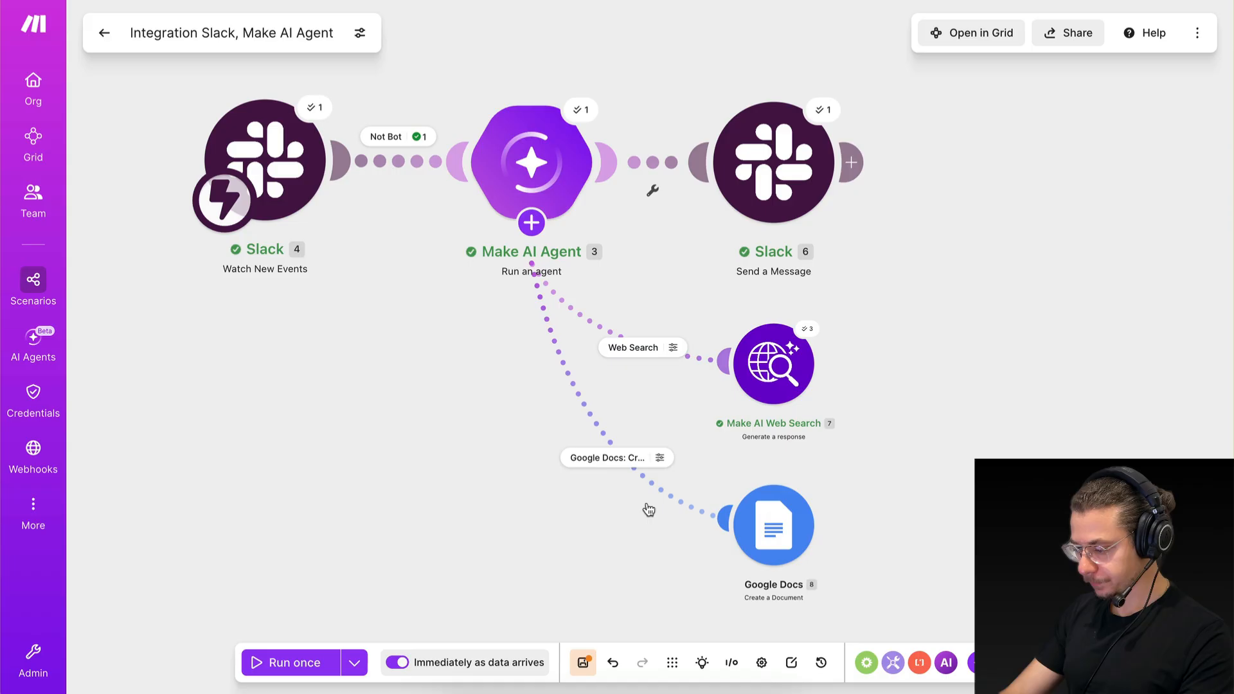
left_click(581, 669)
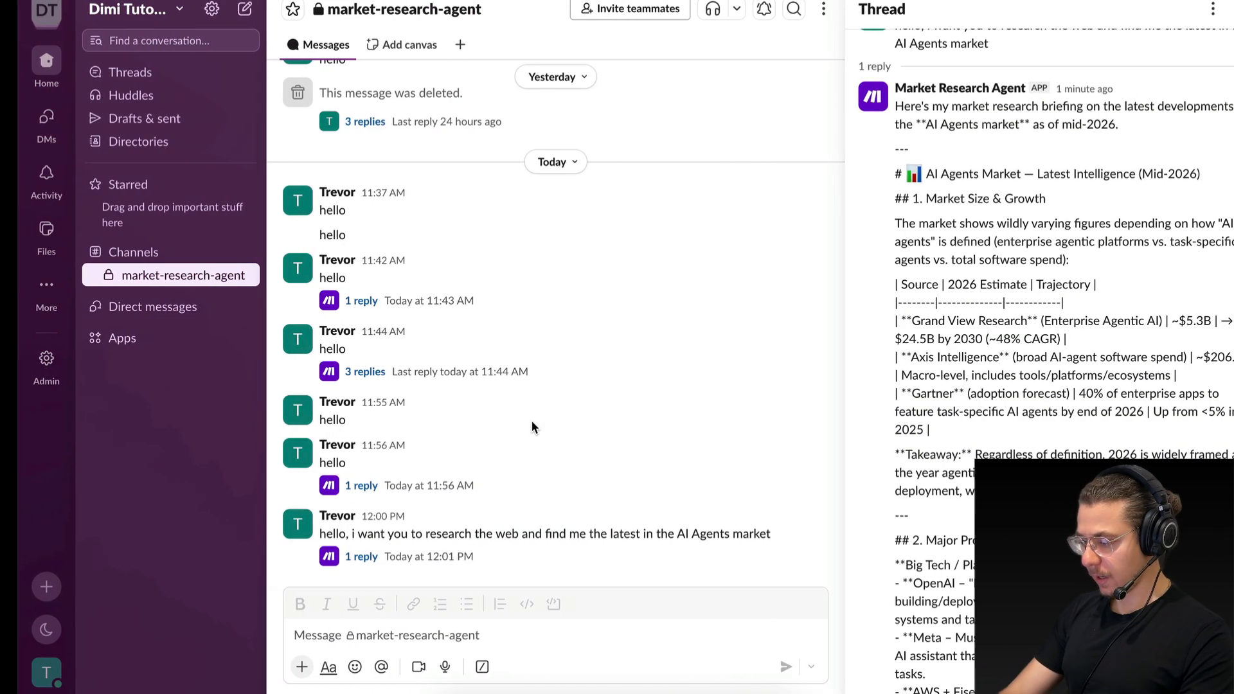
Add the extra agent instruction "The content needs to be in HTML so it is nicely formatted" to the Google Docs tool's Content field in Make.
scroll(961, 434, "down", 15)
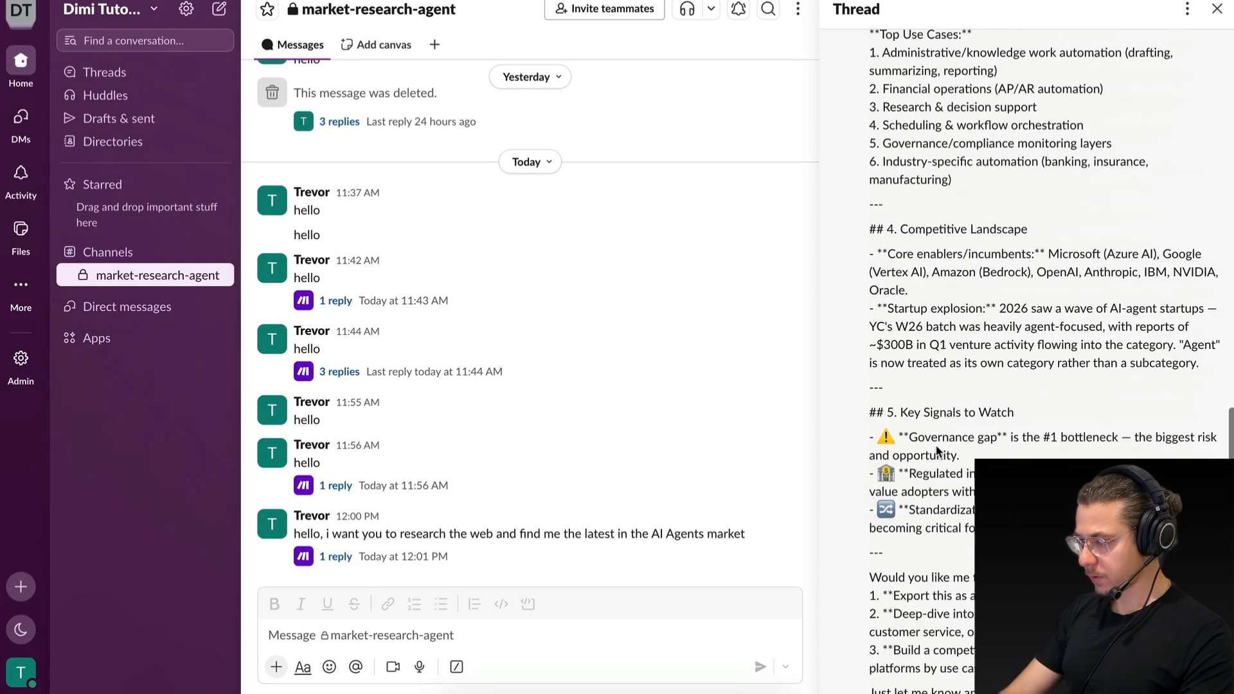
left_click(983, 614)
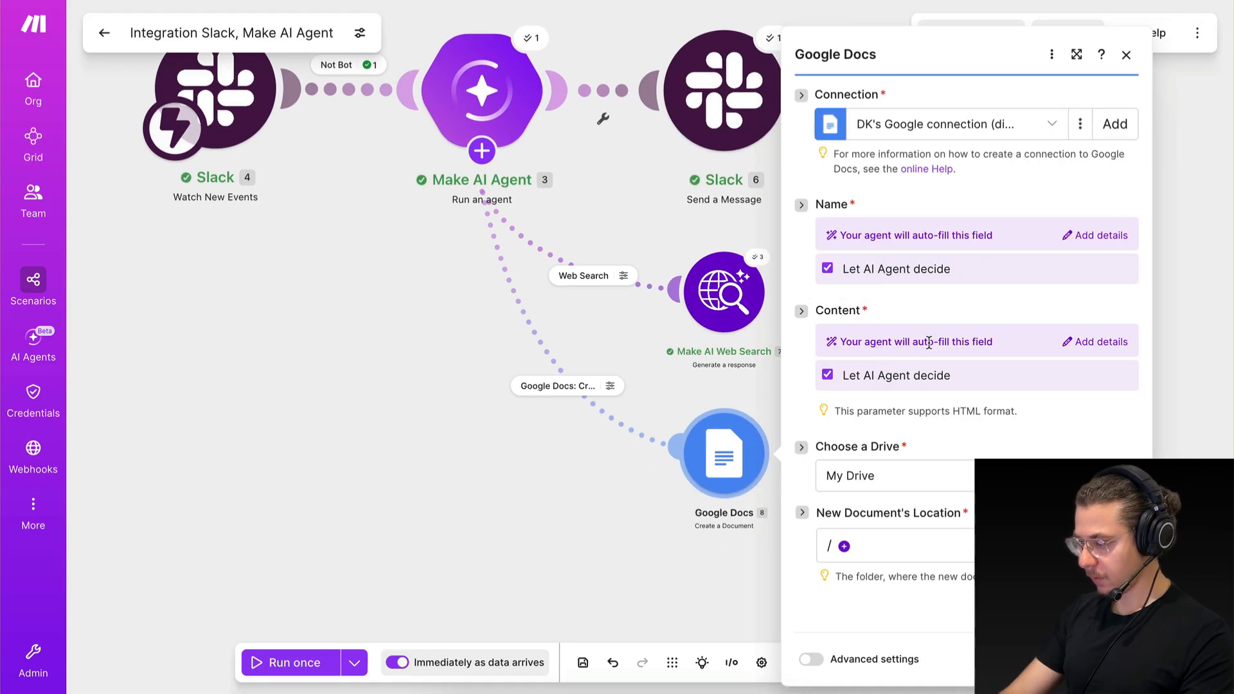
left_click(1088, 347)
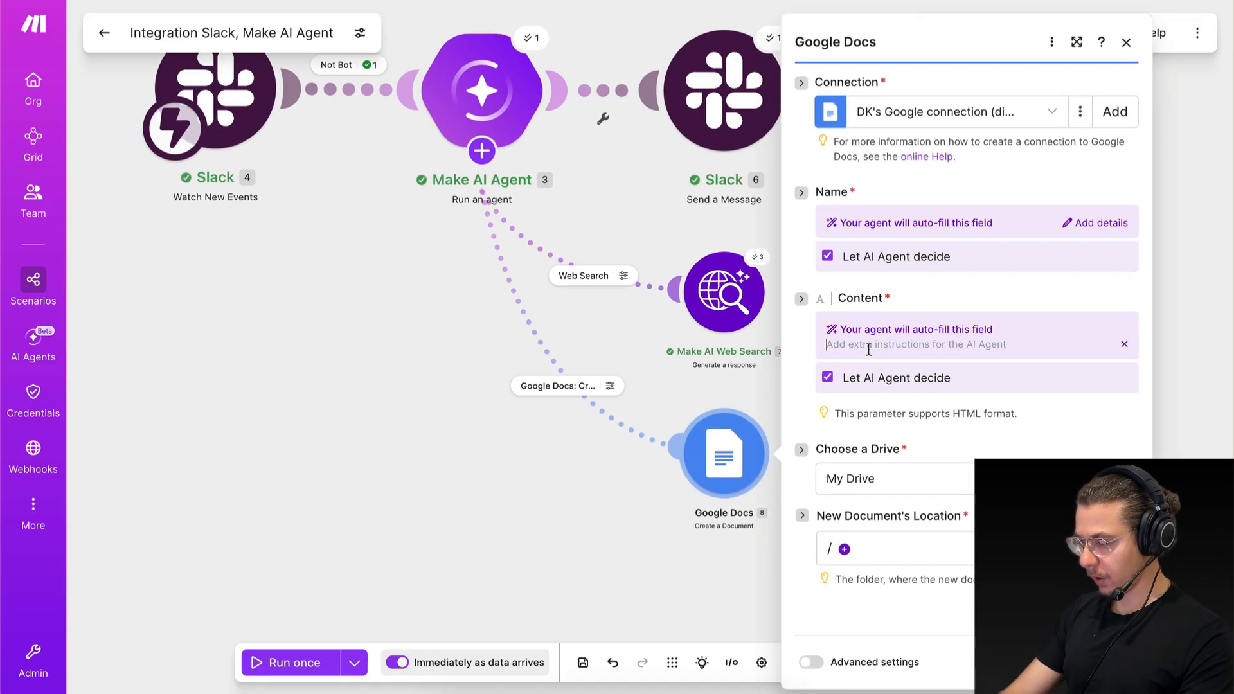
key("Caps_Lock")
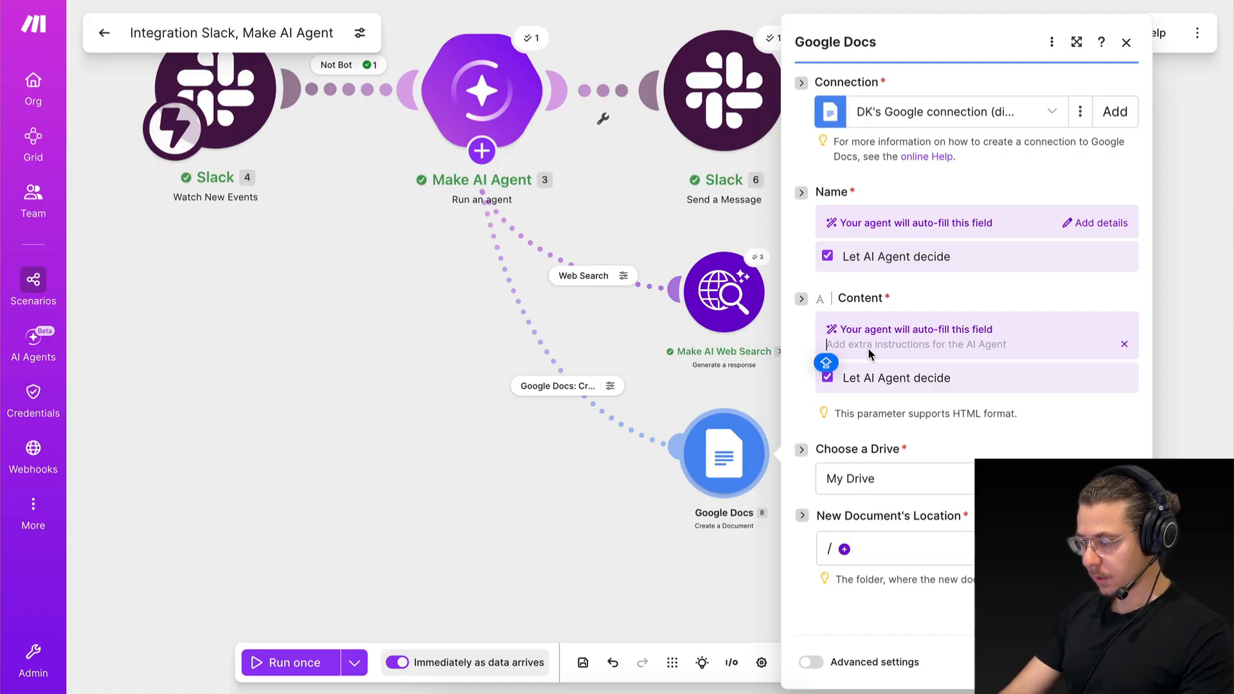
type("The content ne")
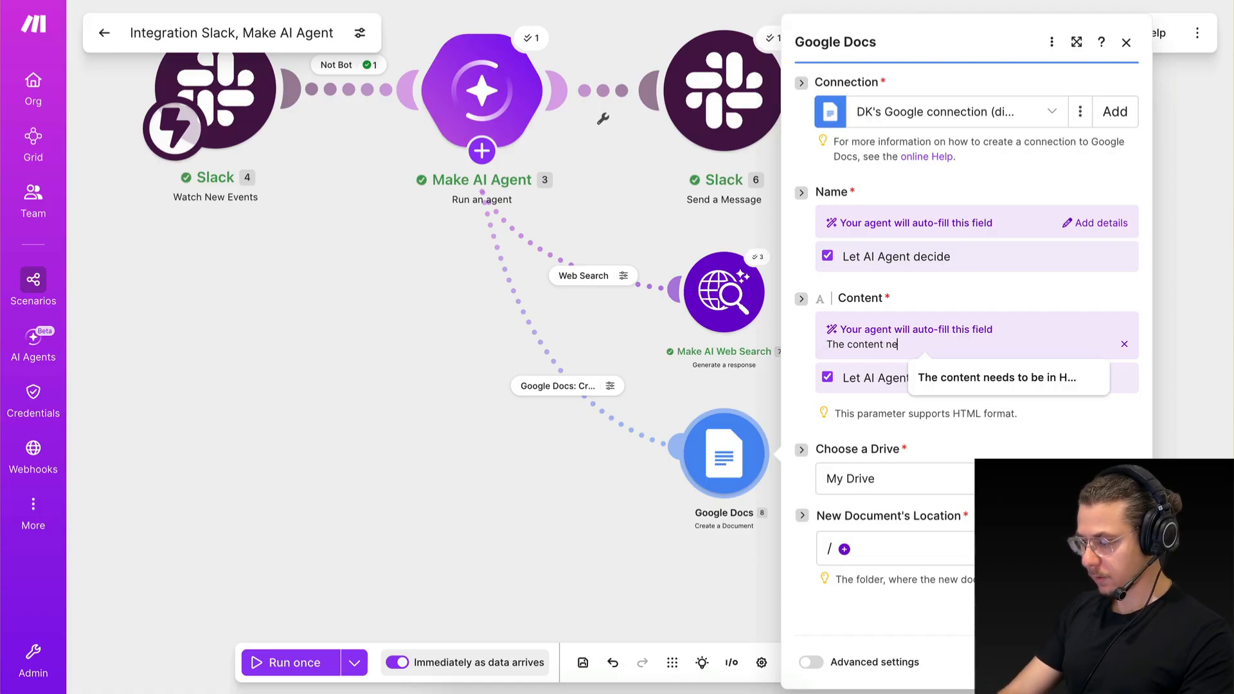
type("eds")
left_click(1004, 379)
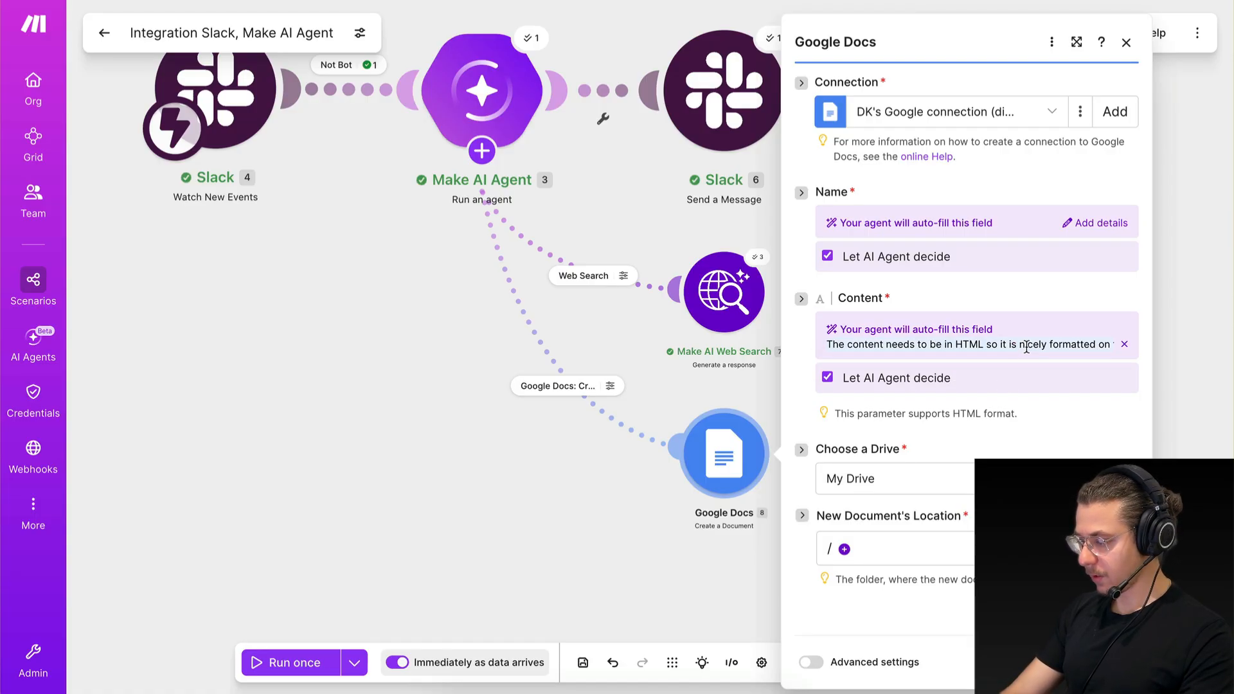
left_click_drag(1049, 345, 1157, 351)
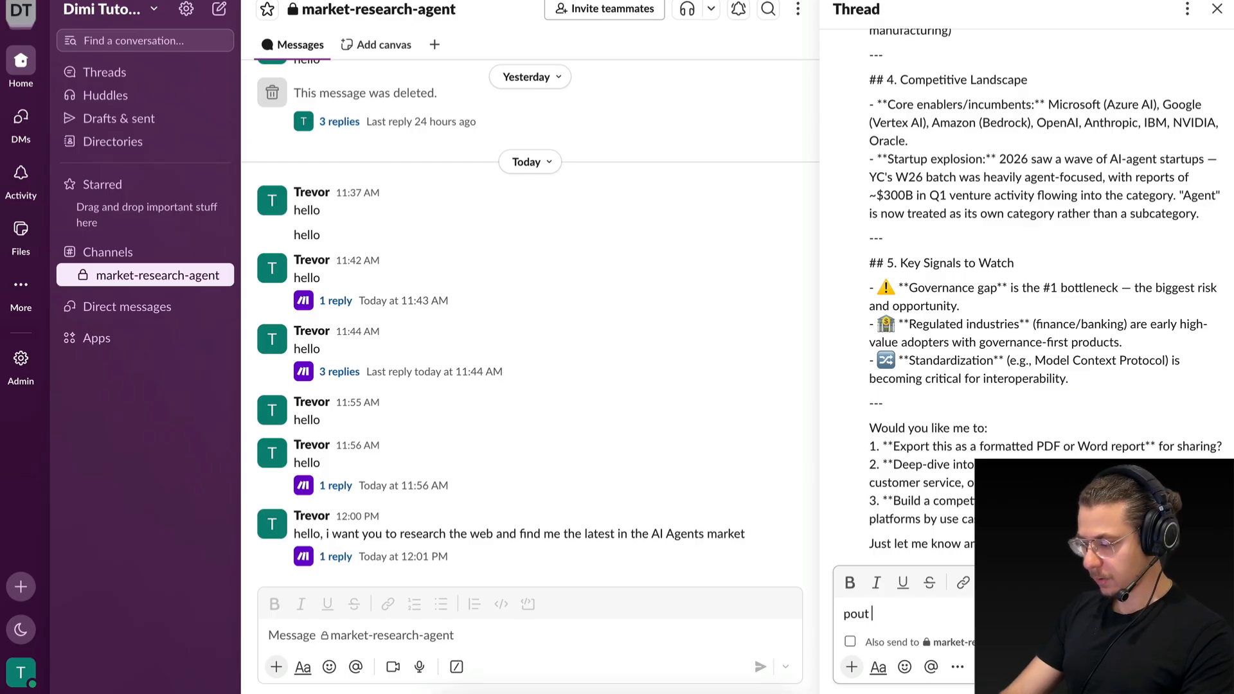
Reply in the AI Agents market thread in Slack, asking the agent to put this research in a new document.
key("BackSpace")
key("BackSpace")
key("BackSpace")
key("BackSpace")
key("BackSpace")
key("BackSpace")
key("BackSpace")
key("BackSpace")
type("u")
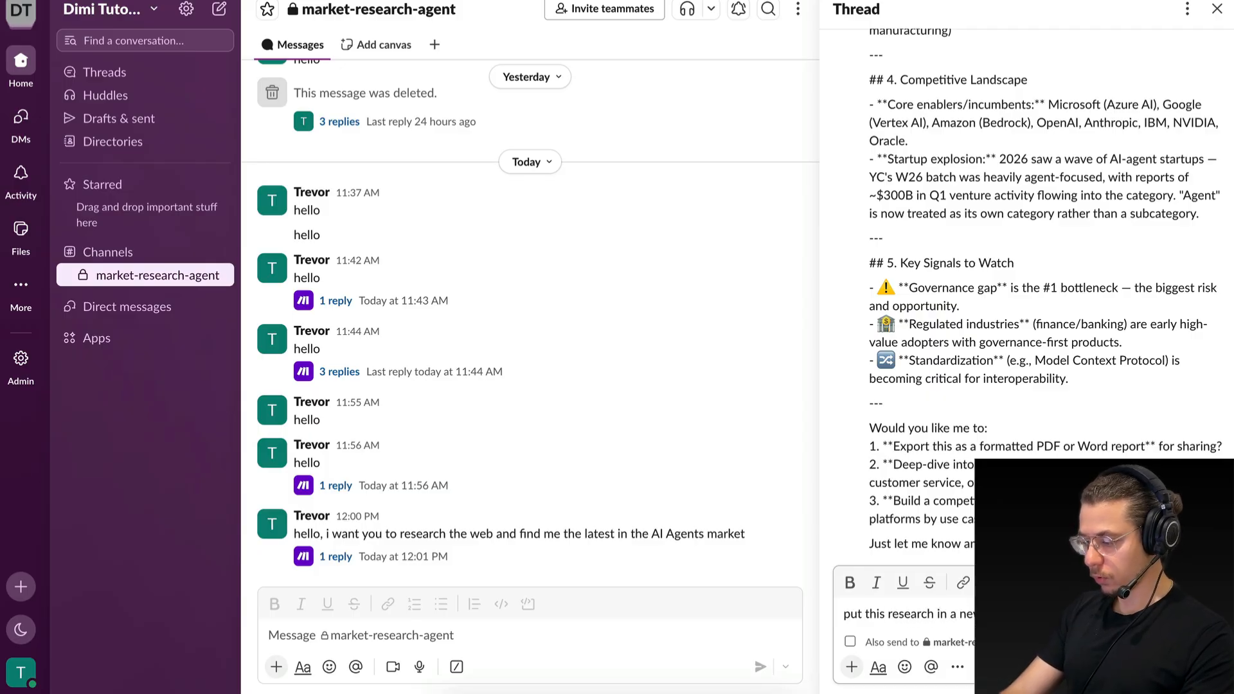
key("Return")
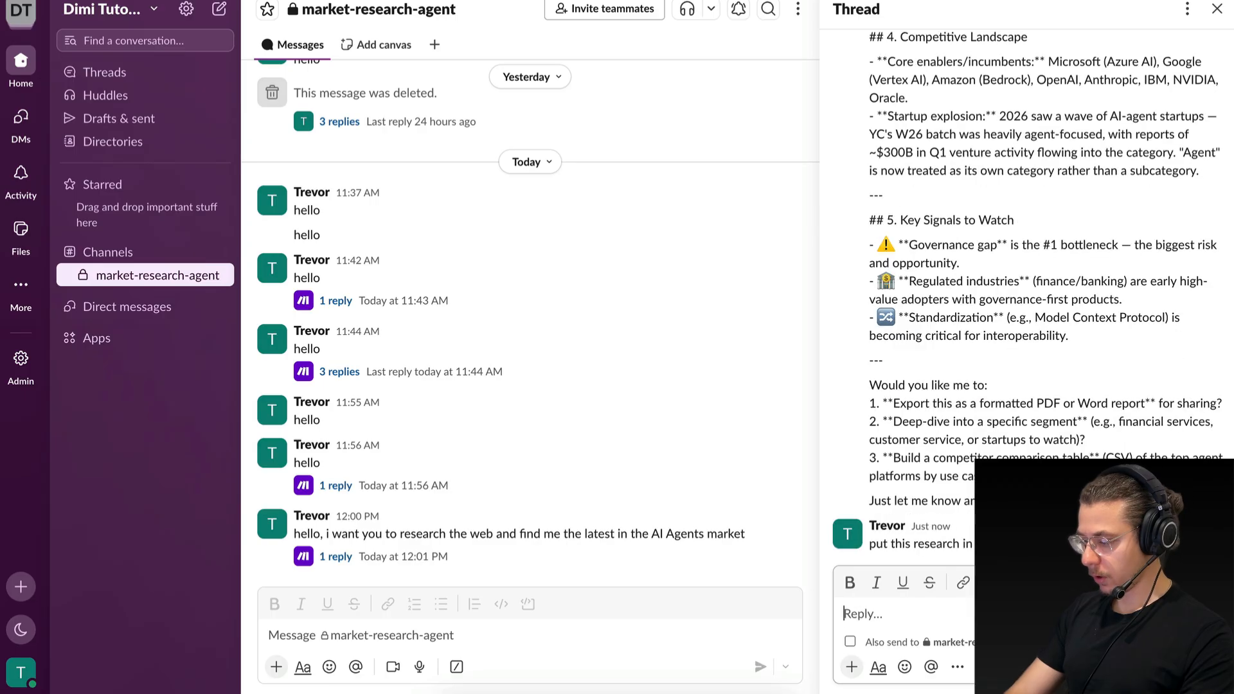
Check the scenario's execution in Make and read the agent's answer to the Google Doc request in the Slack thread.
key("ctrl+Left")
left_click(103, 33)
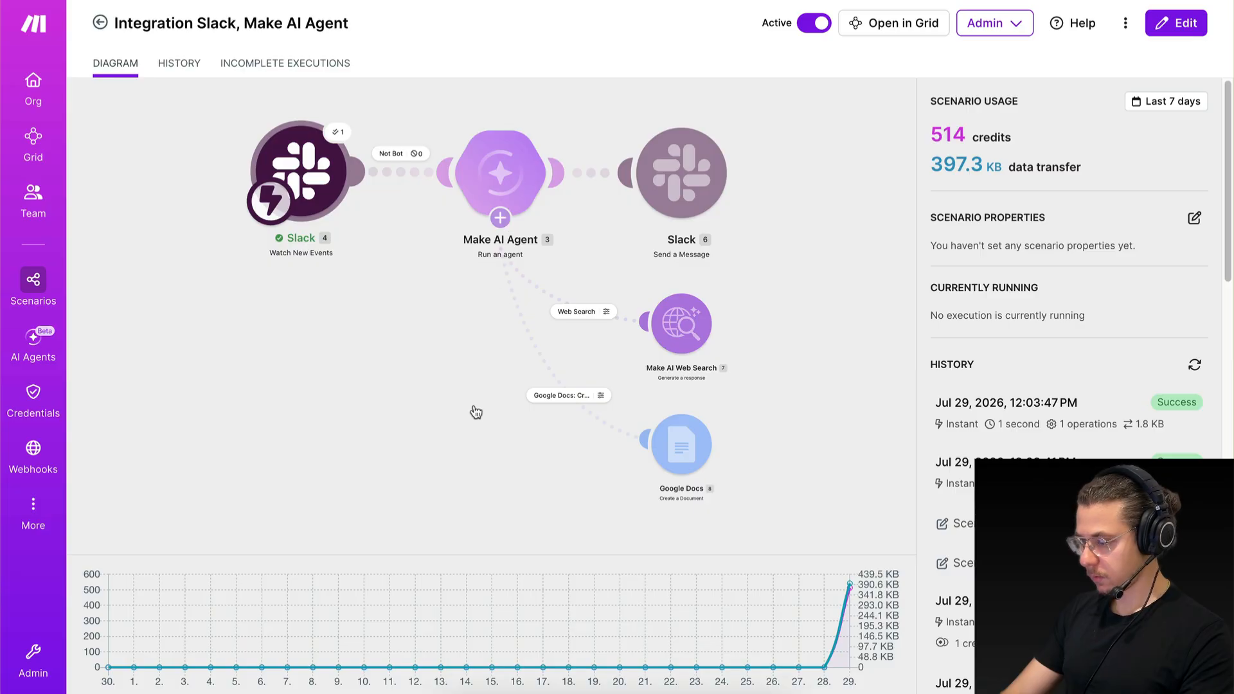
key("ctrl+Right")
scroll(1116, 361, "up", 1)
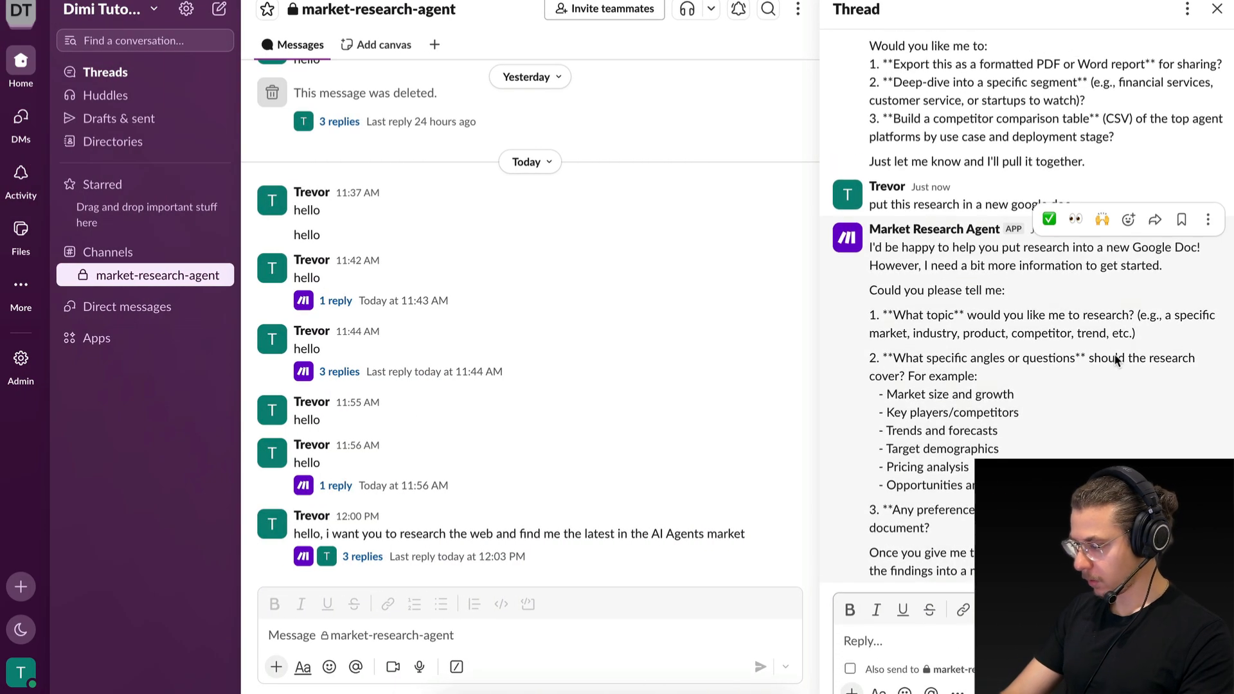
left_click(1052, 254)
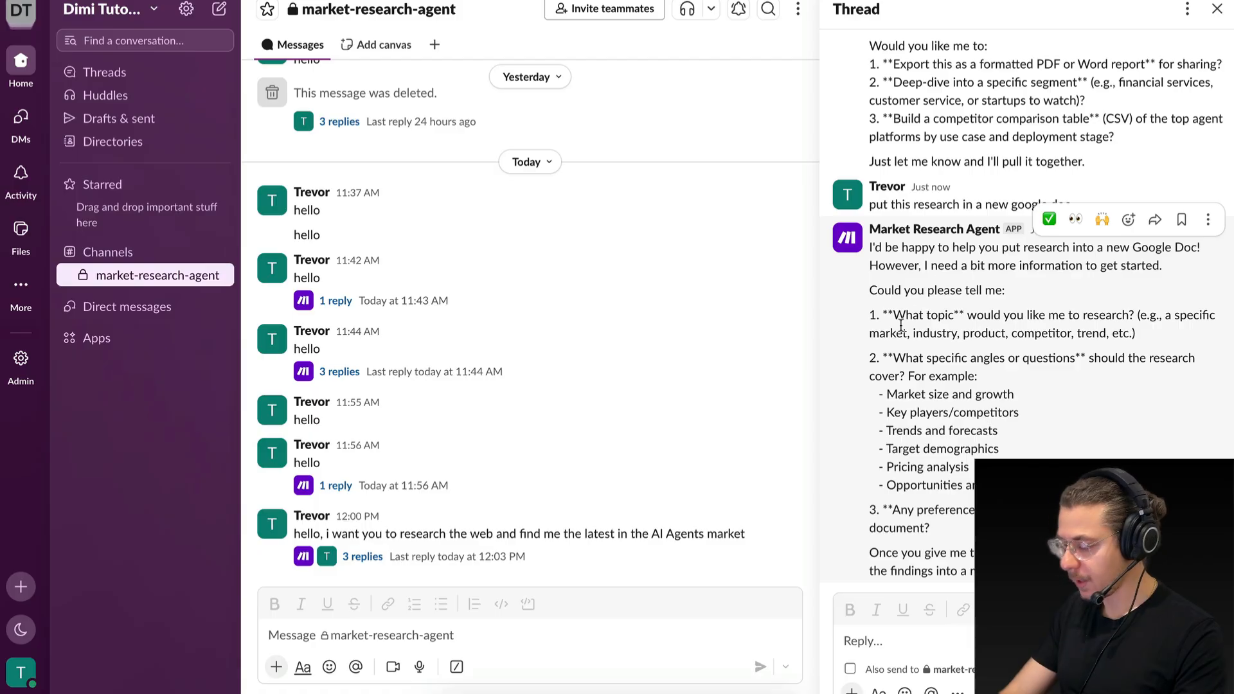
Switch to Make and open the Slack and AI agent scenario for editing, with the Make AI Agent module in view.
key("ctrl+Left")
left_click(252, 122)
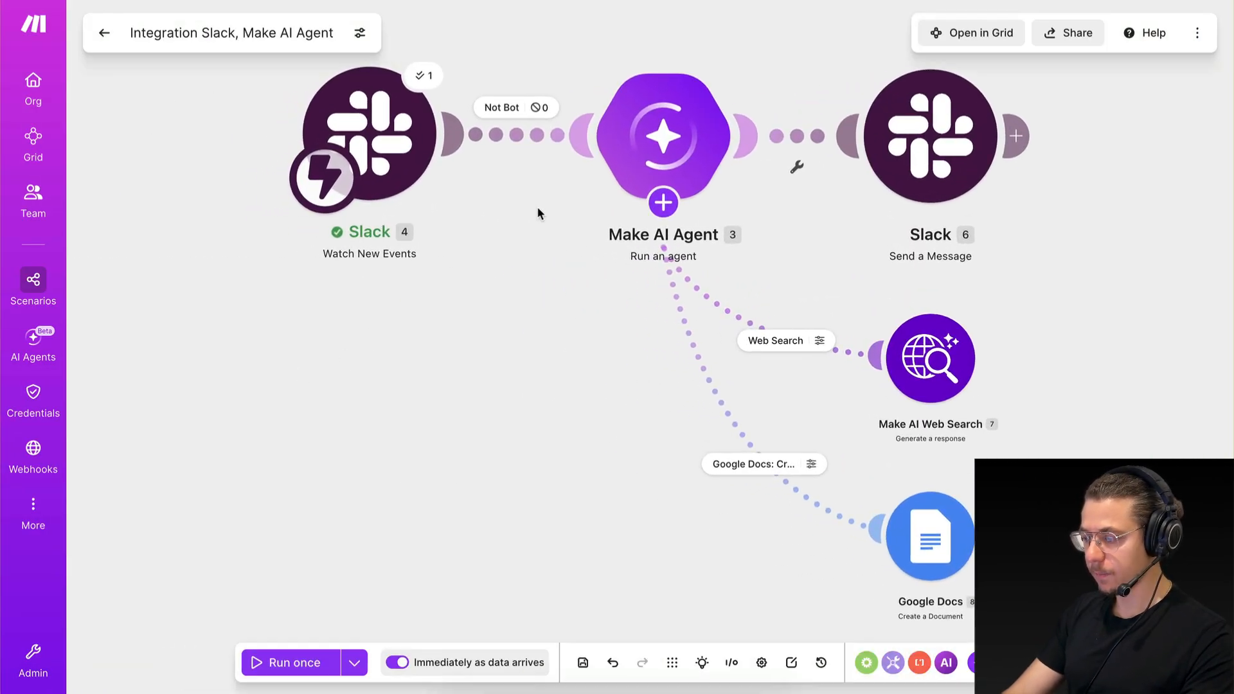
scroll(537, 207, "up", 2)
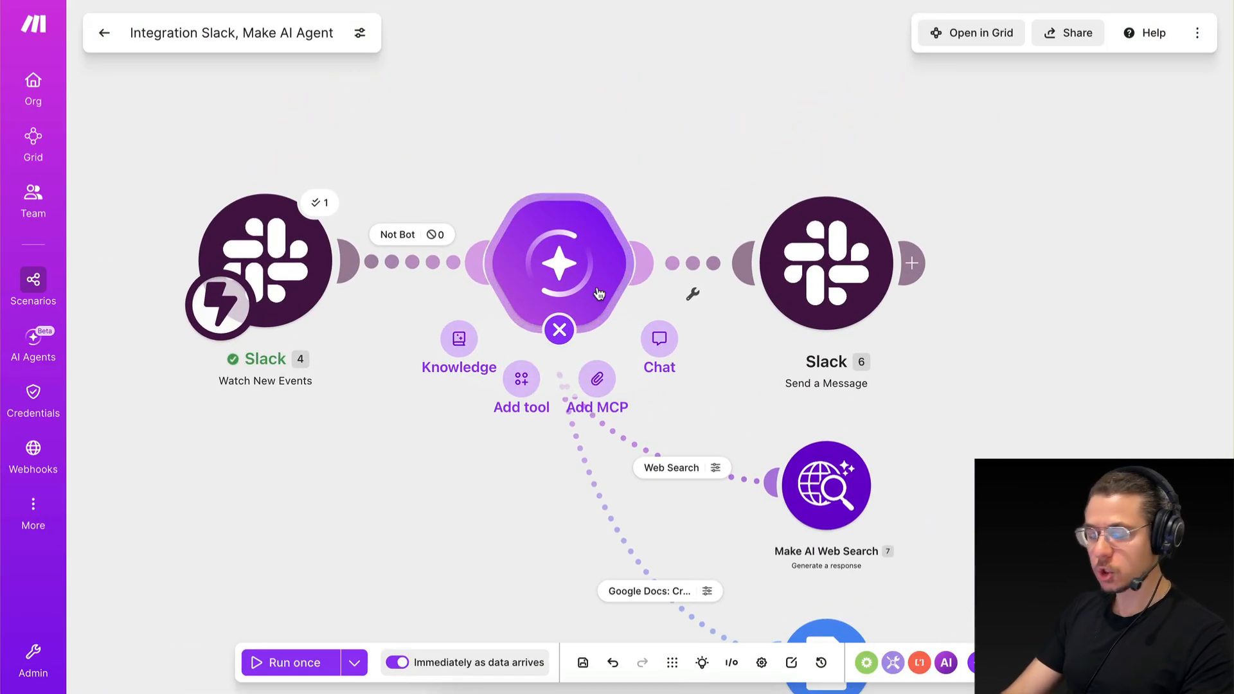
left_click(599, 294)
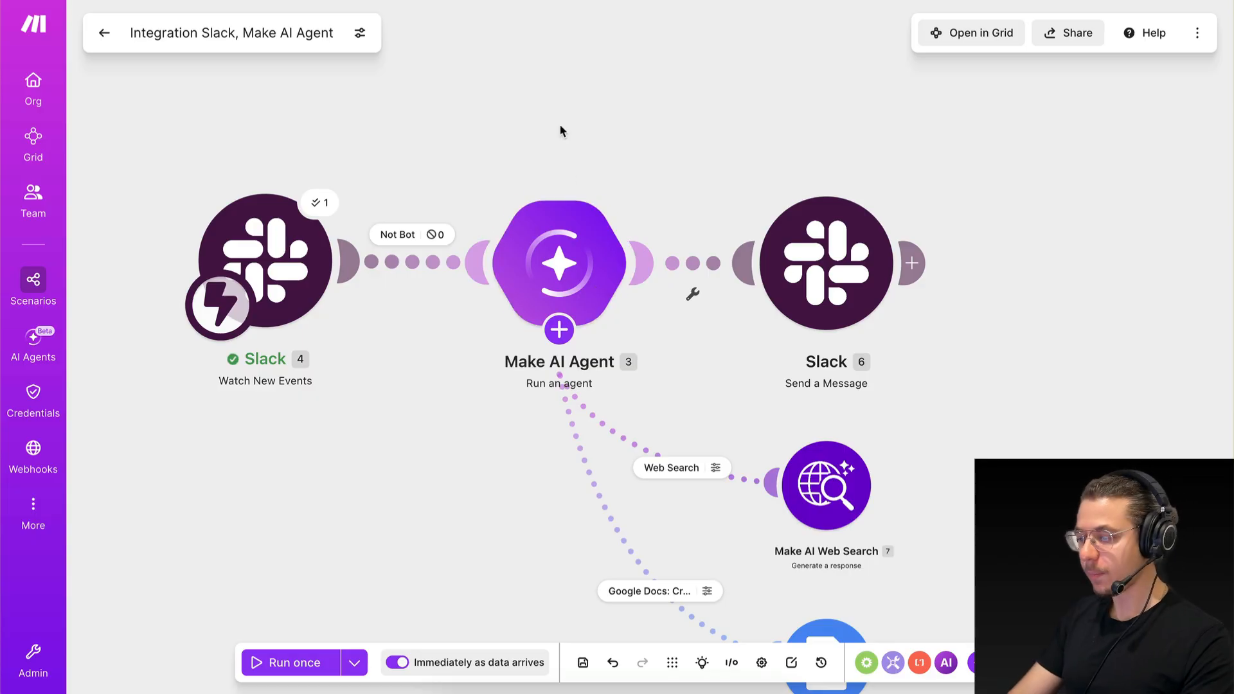
scroll(557, 150, "down", 1)
scroll(558, 150, "left", 1)
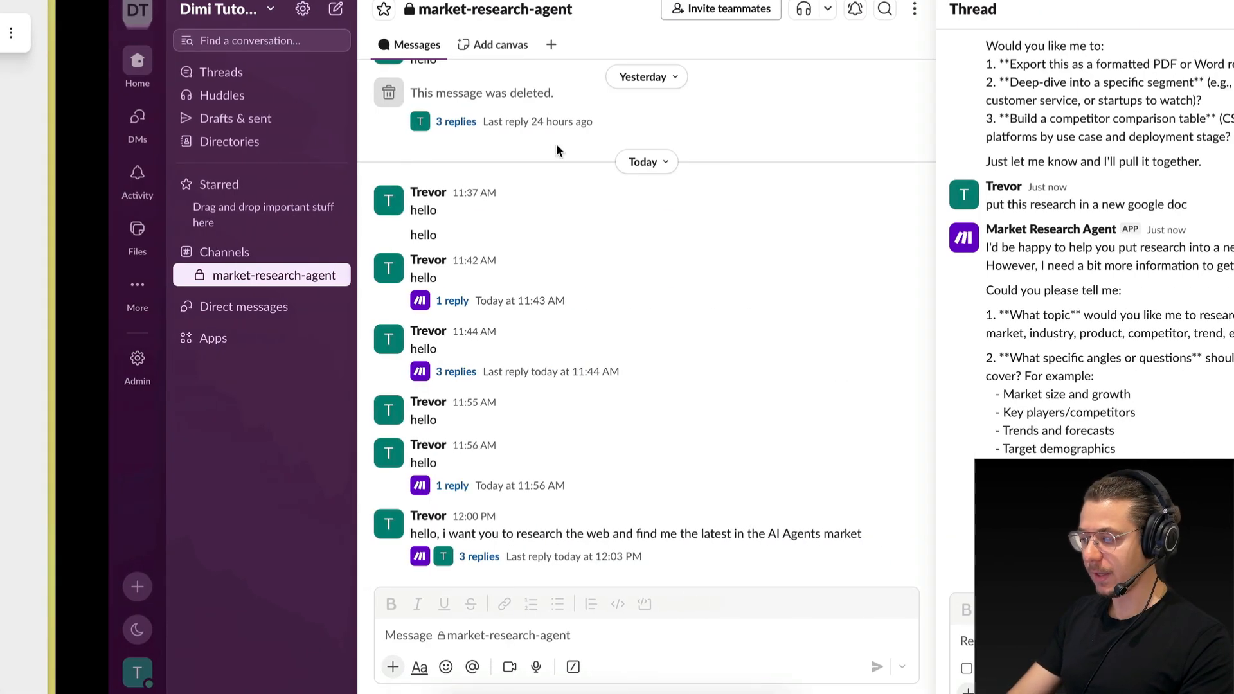
scroll(926, 183, "up", 15)
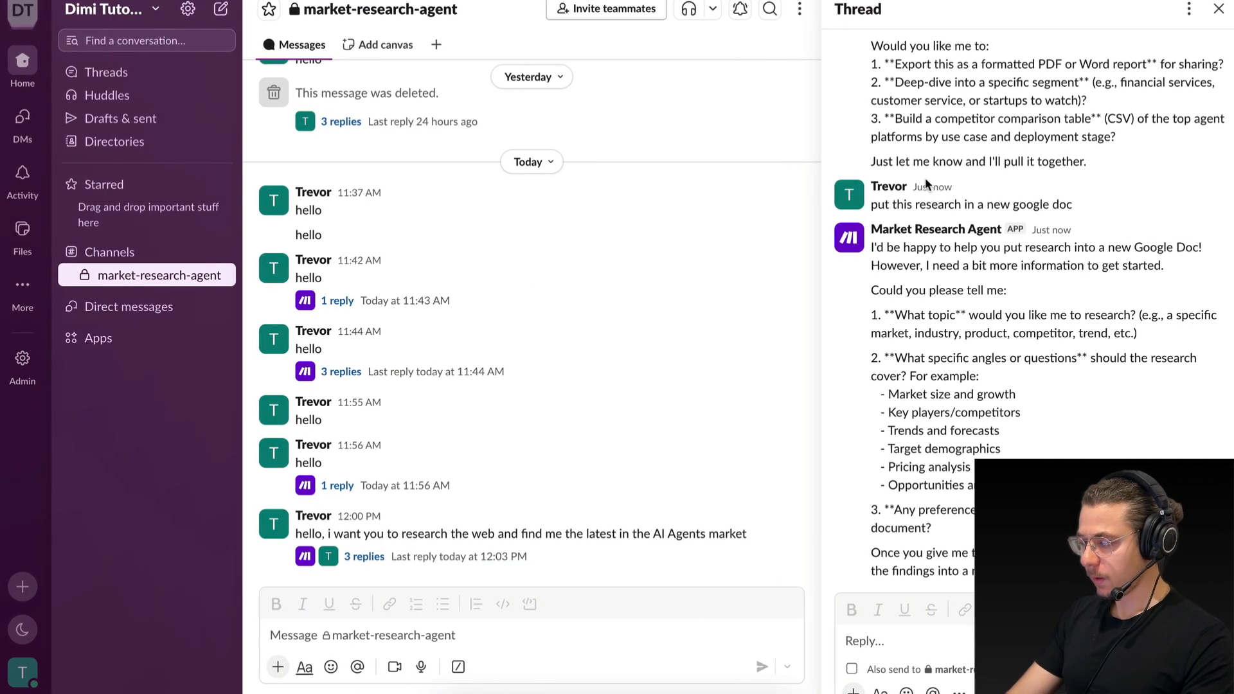
Review the Slack thread from the original research request through the market briefing to the agent's latest reply.
scroll(926, 184, "up", 5)
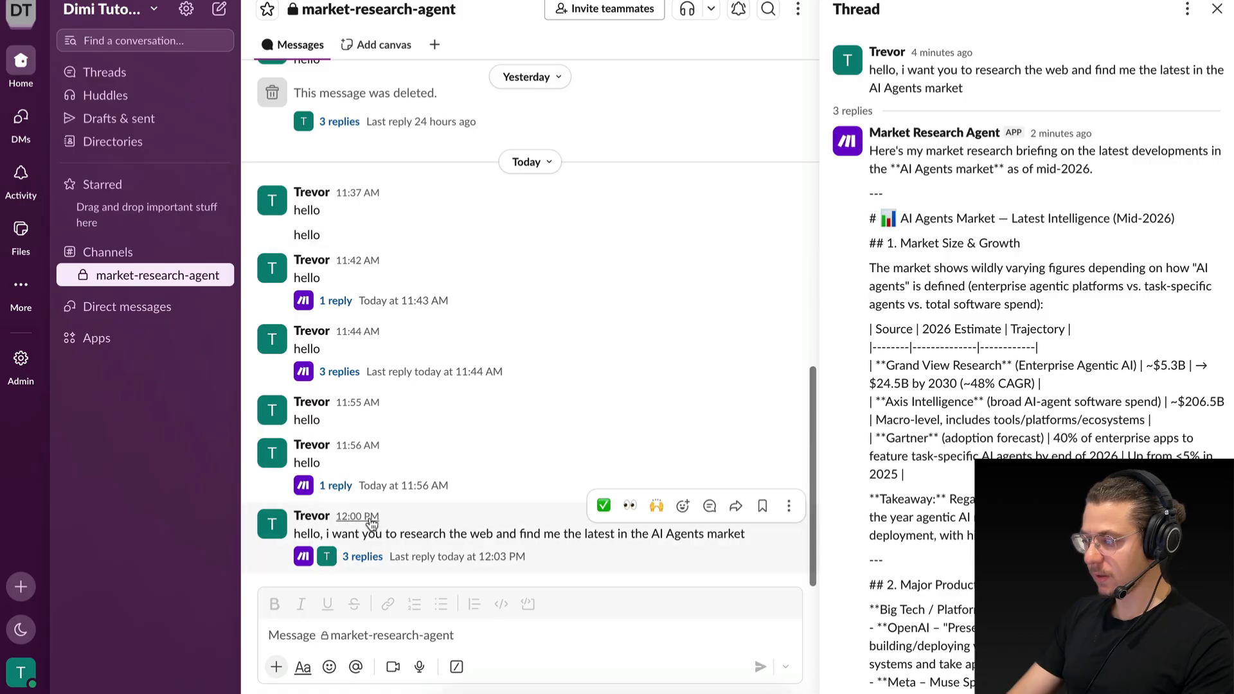
scroll(954, 512, "down", 20)
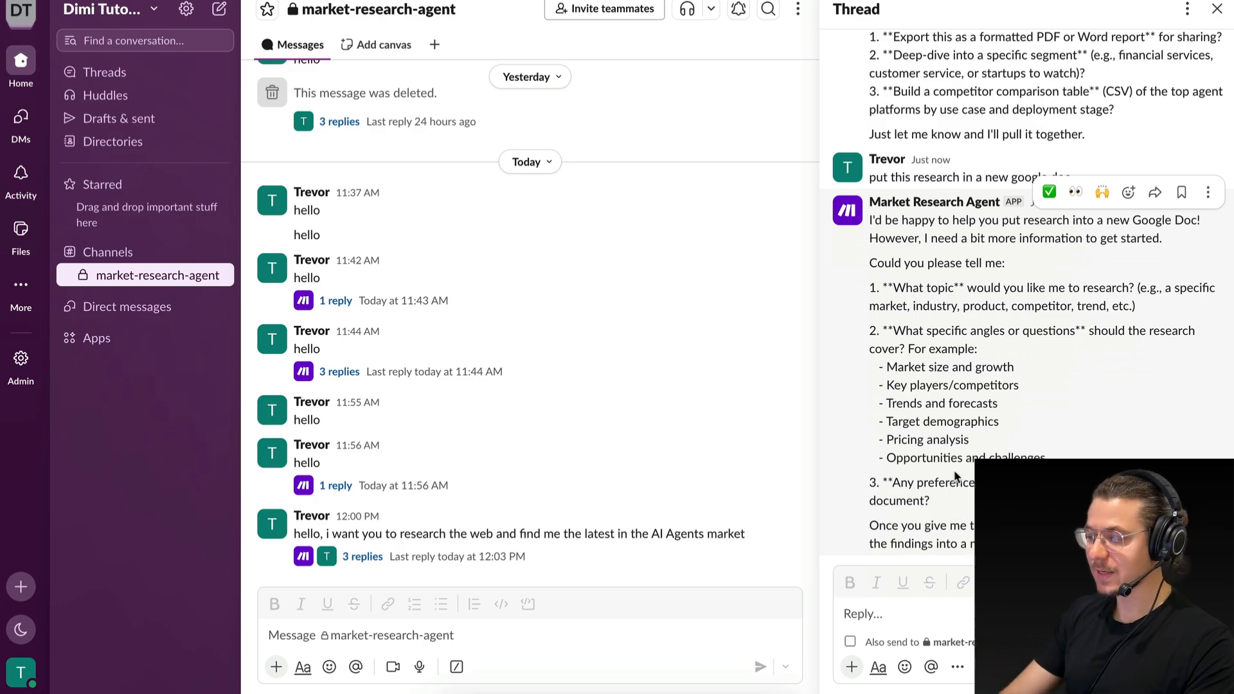
scroll(957, 282, "up", 15)
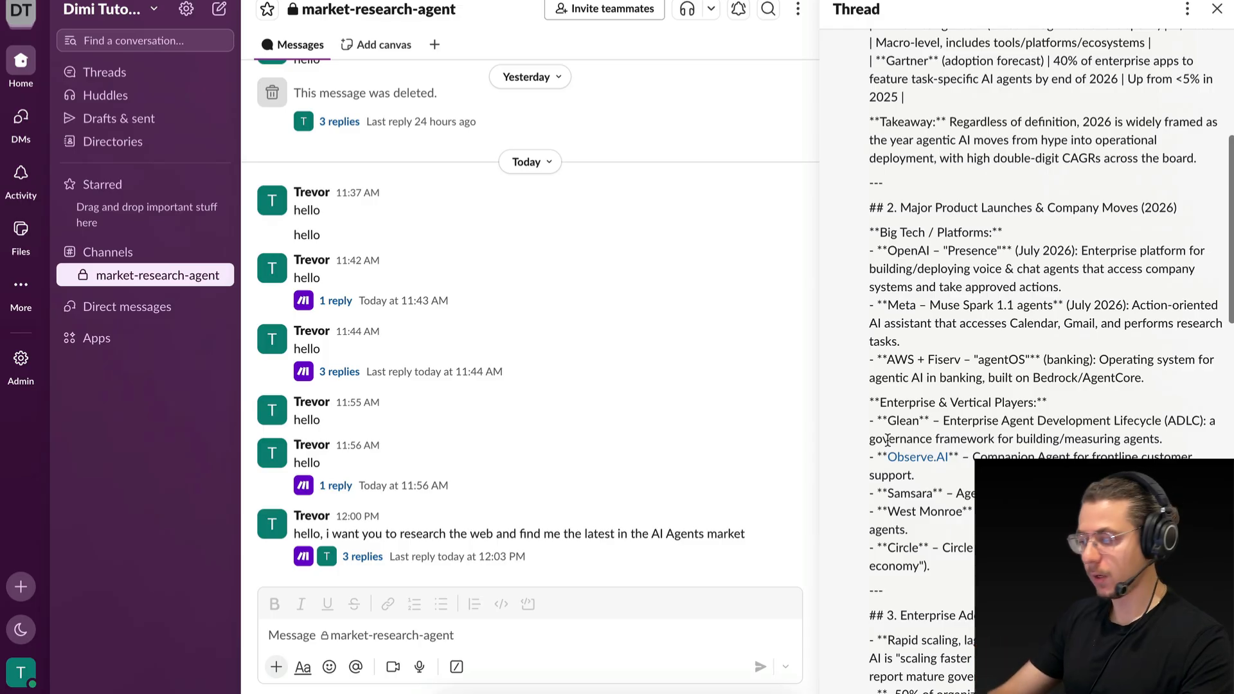
scroll(945, 538, "down", 18)
In Make, set the Make AI Agent's Conversation ID to ifempty(Thread Timestamp; Timestamp), using the values from the Slack trigger.
key("ctrl+Left")
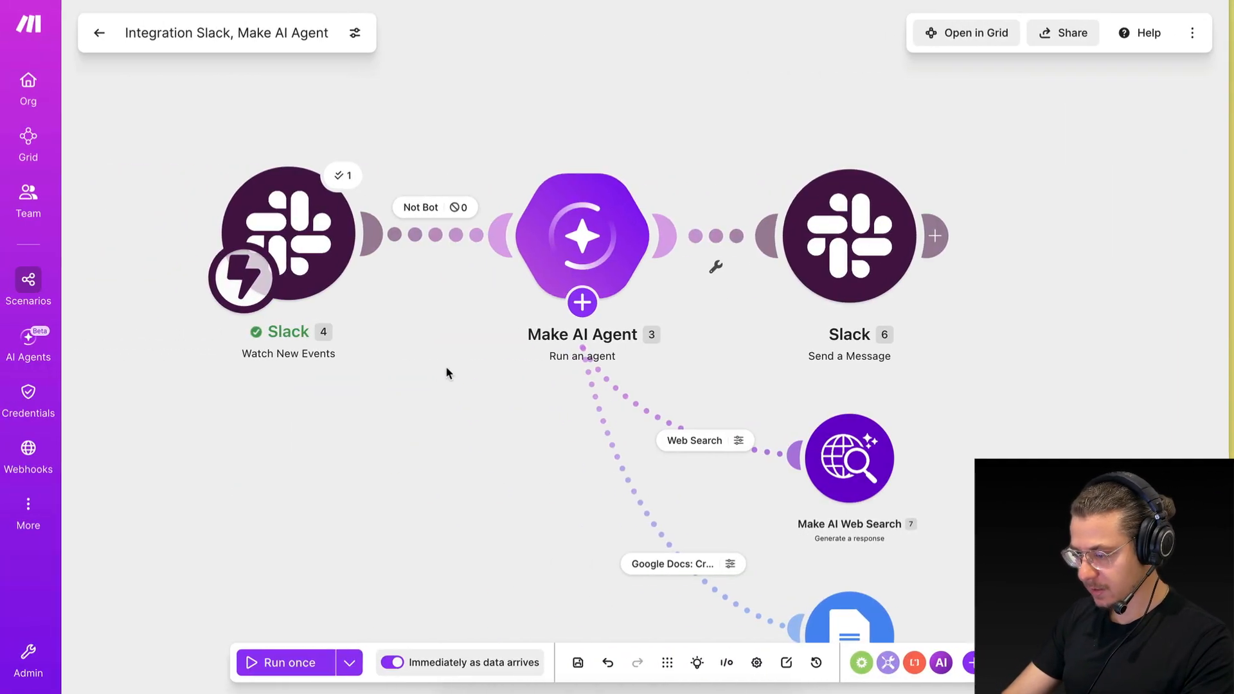
left_click(587, 224)
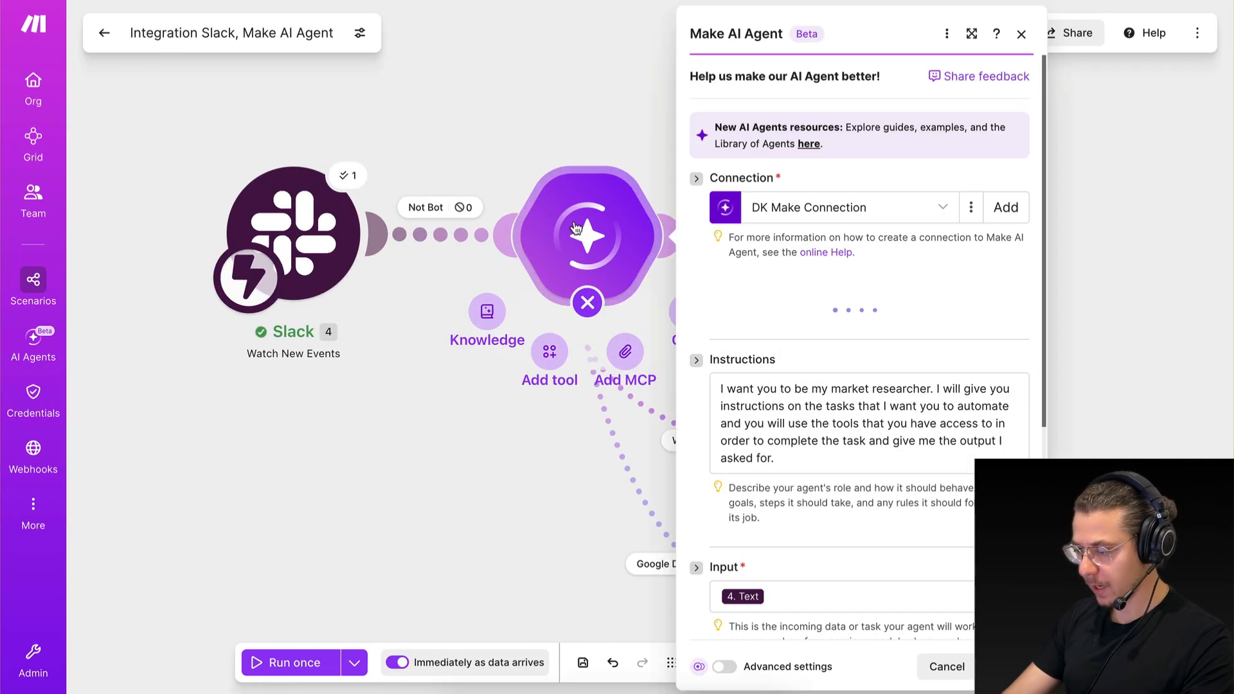
scroll(830, 448, "down", 5)
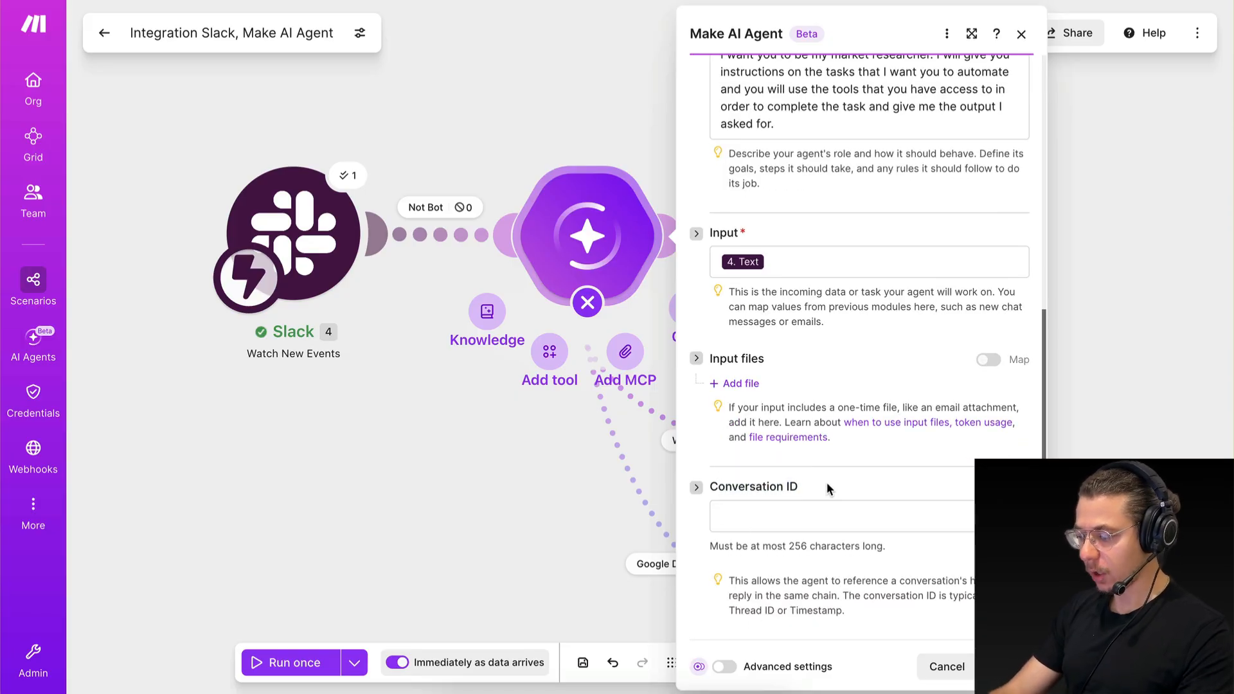
left_click(747, 525)
scroll(507, 330, "down", 1)
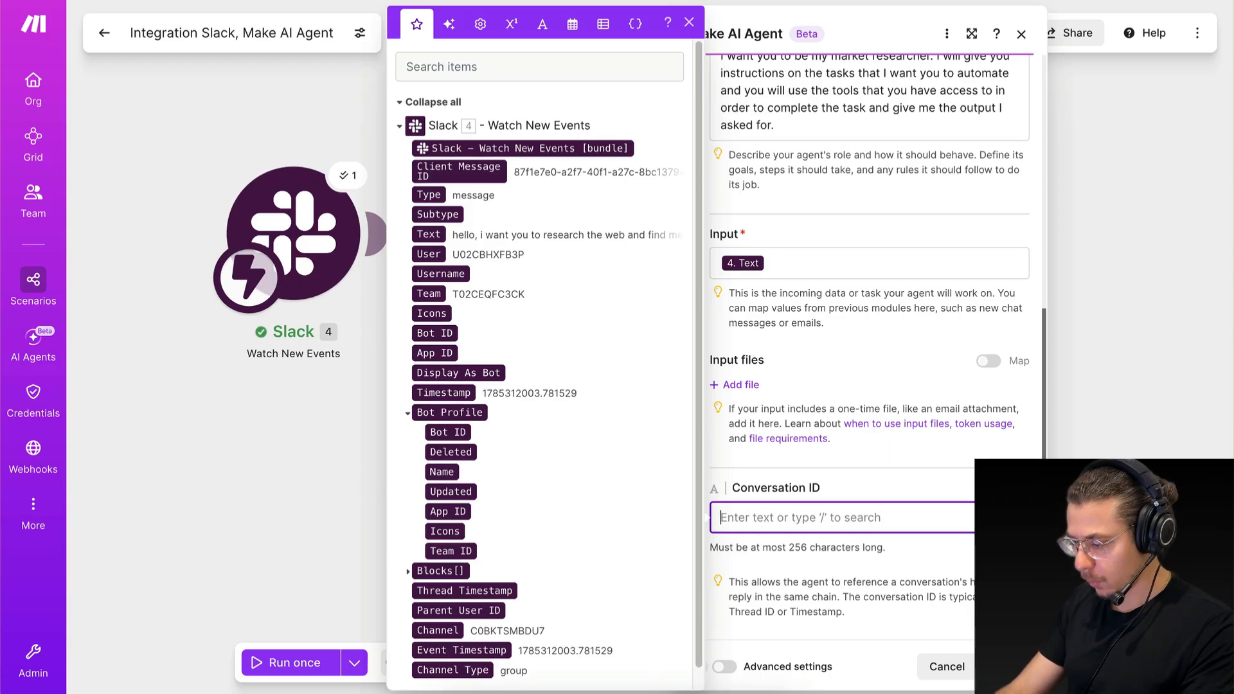
type("ifempty(")
left_click(463, 591)
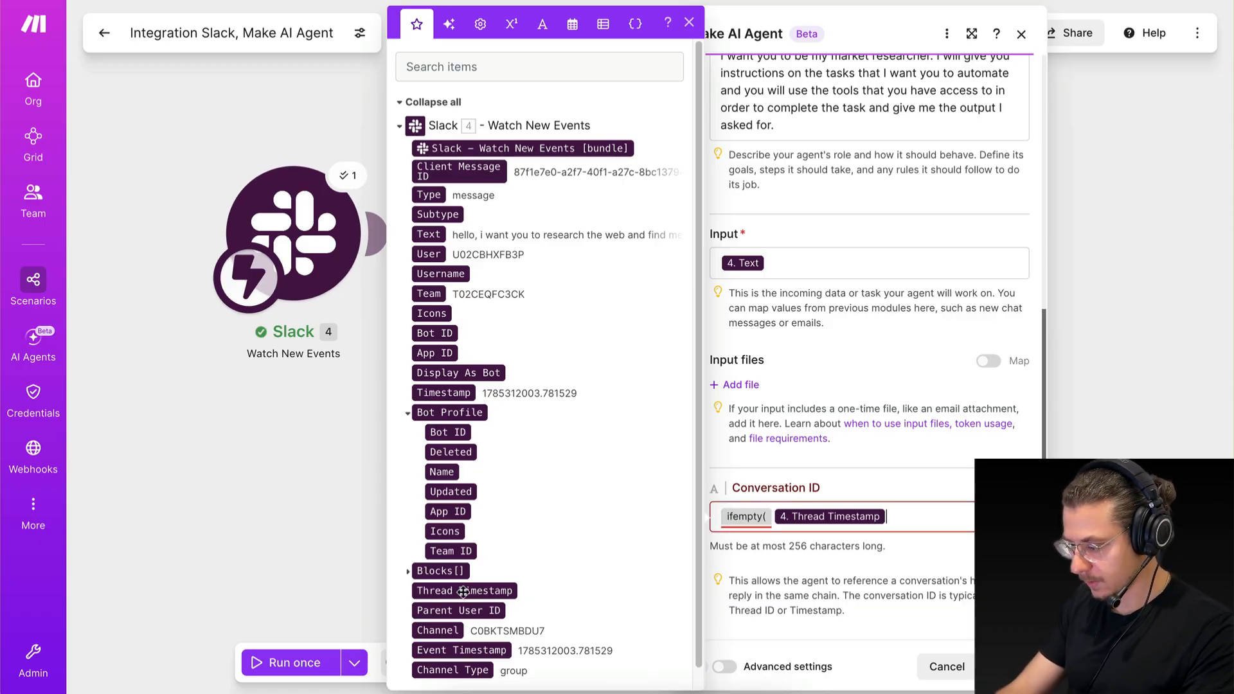
type(";")
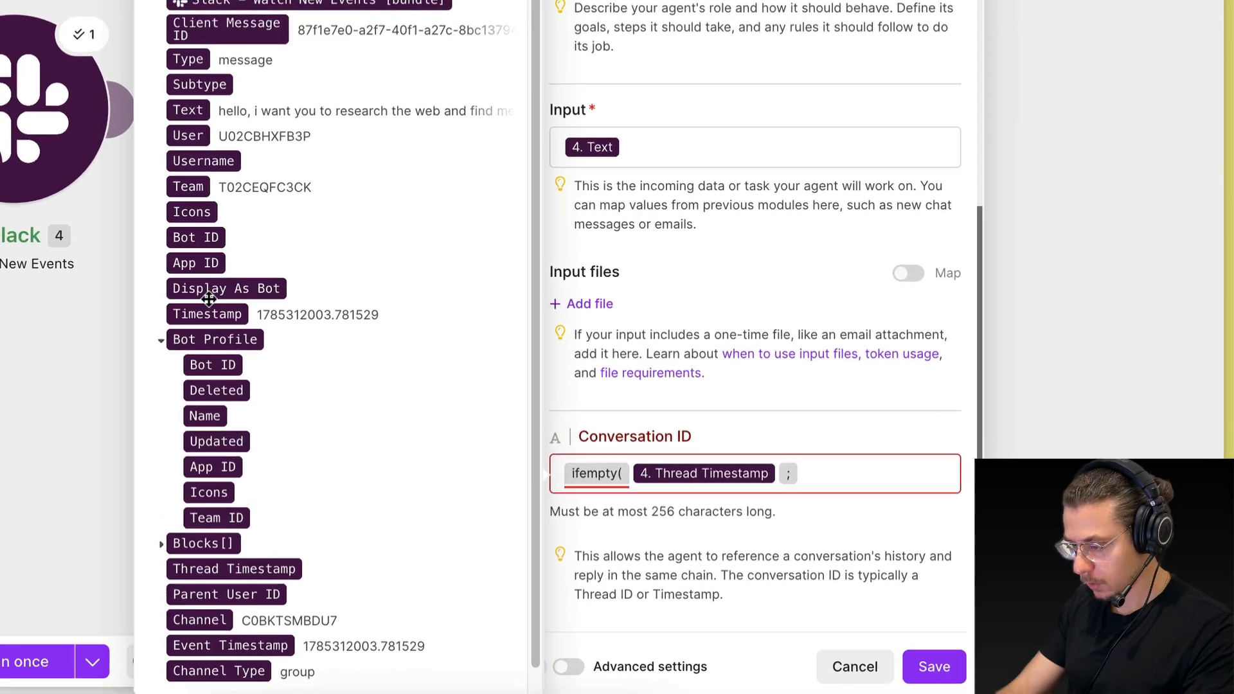
left_click(207, 313)
type(")")
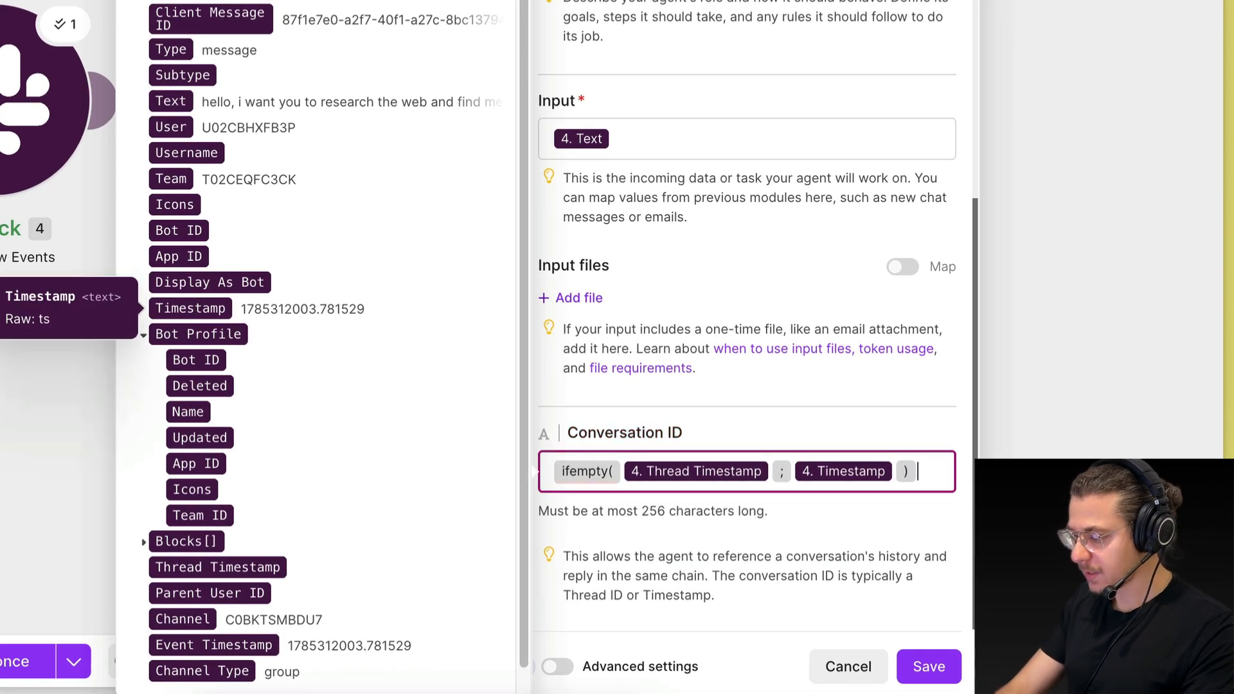
left_click(748, 514)
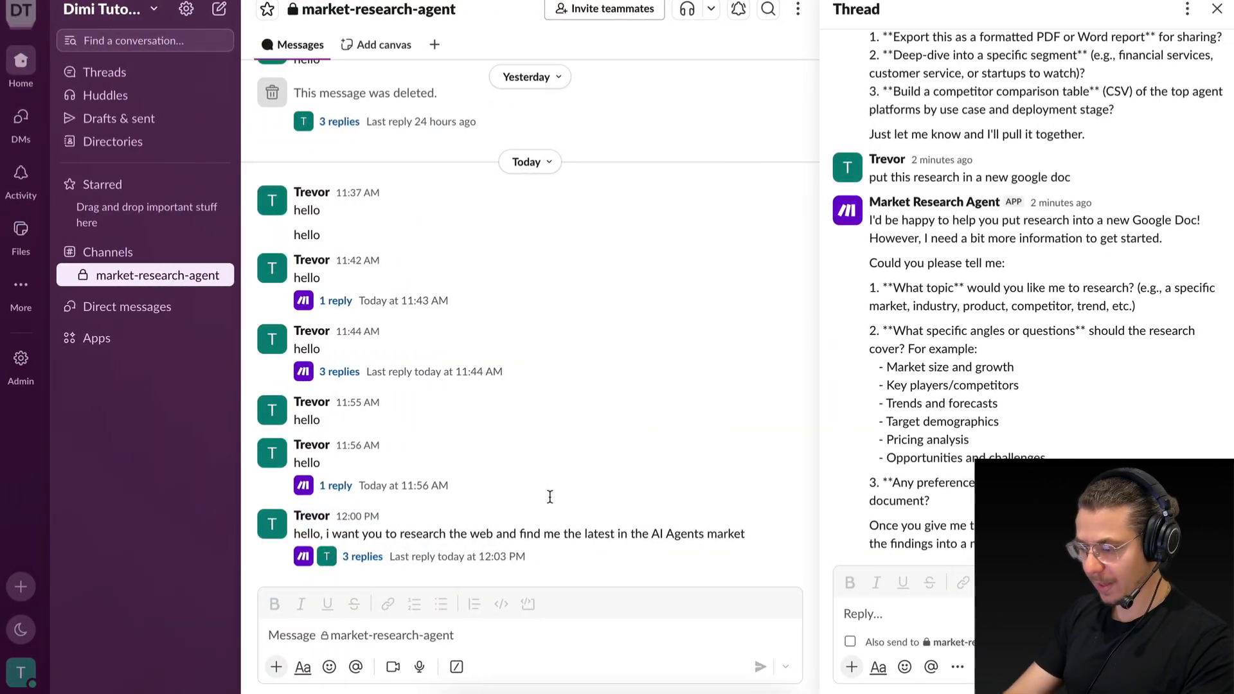
Compare the research message in Slack and the Slack trigger's last output bundle with the timestamps in the Conversation ID formula.
left_click_drag(460, 533, 570, 533)
left_click(569, 534)
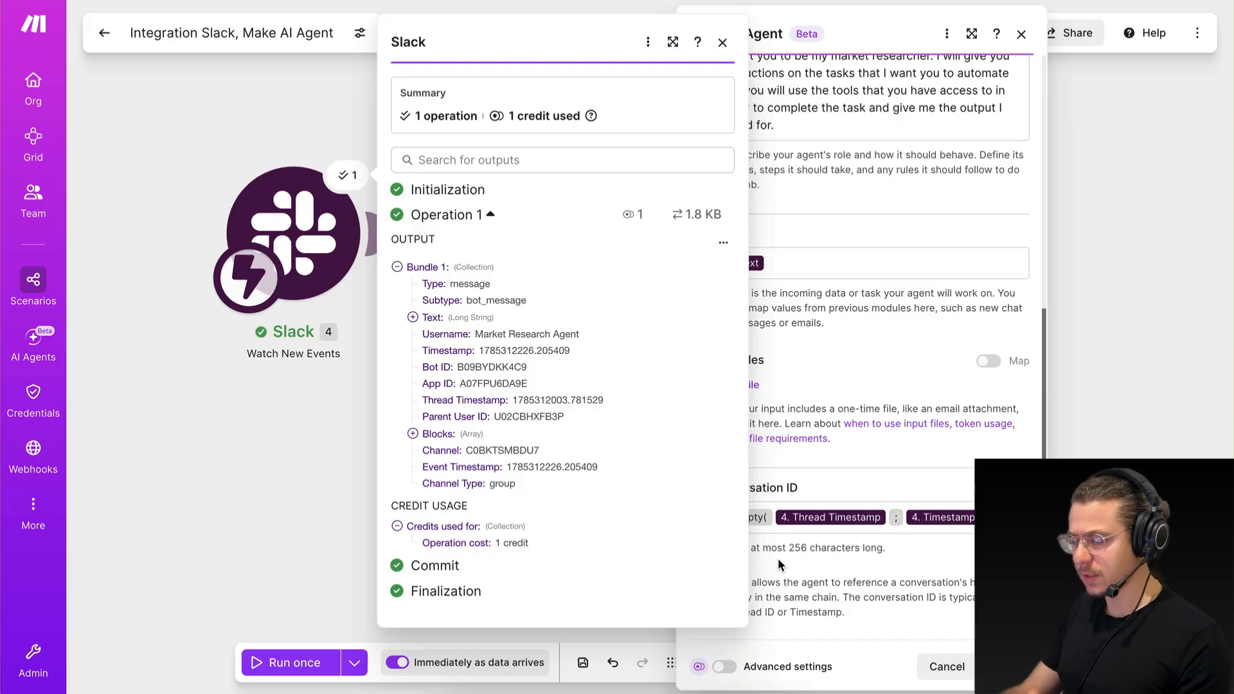
left_click(966, 524)
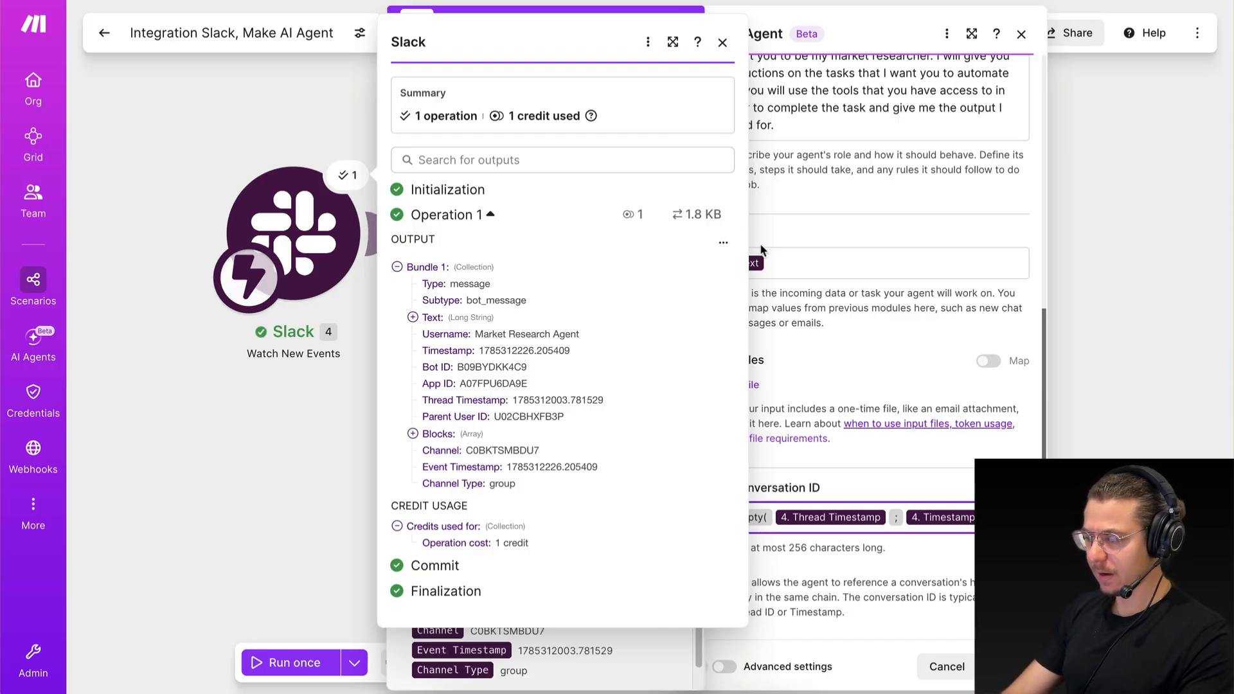
left_click(722, 41)
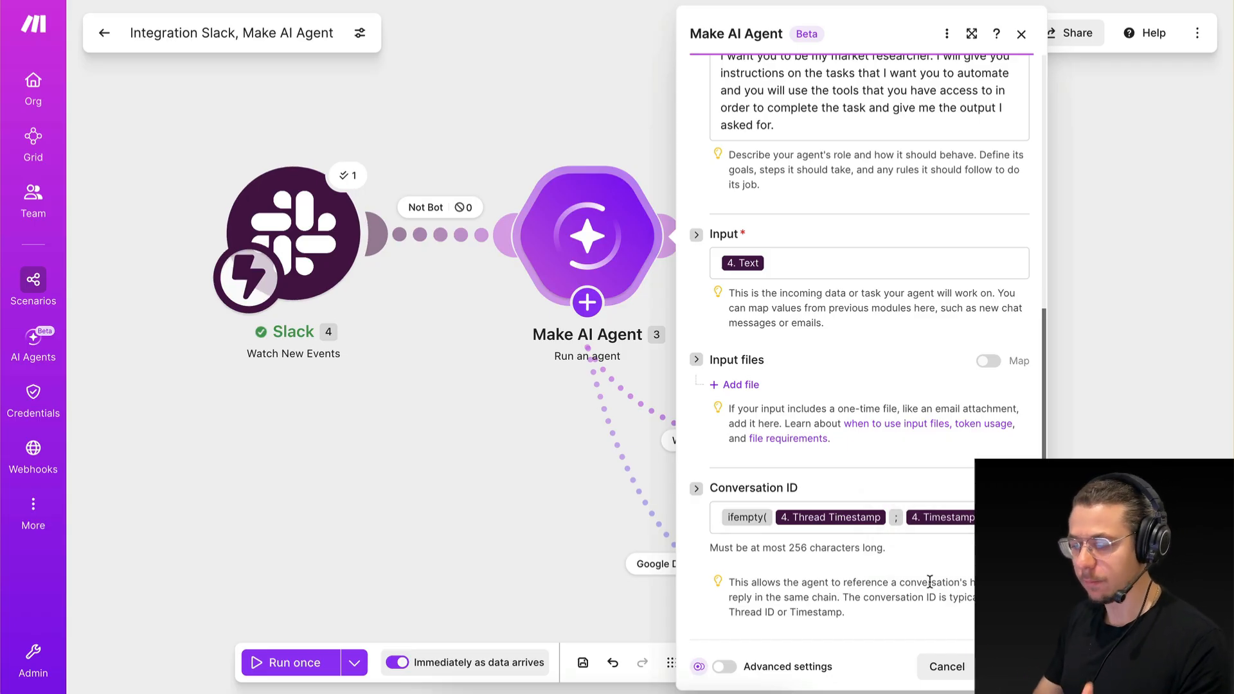
left_click(722, 525)
left_click_drag(911, 522, 738, 512)
left_click(766, 505)
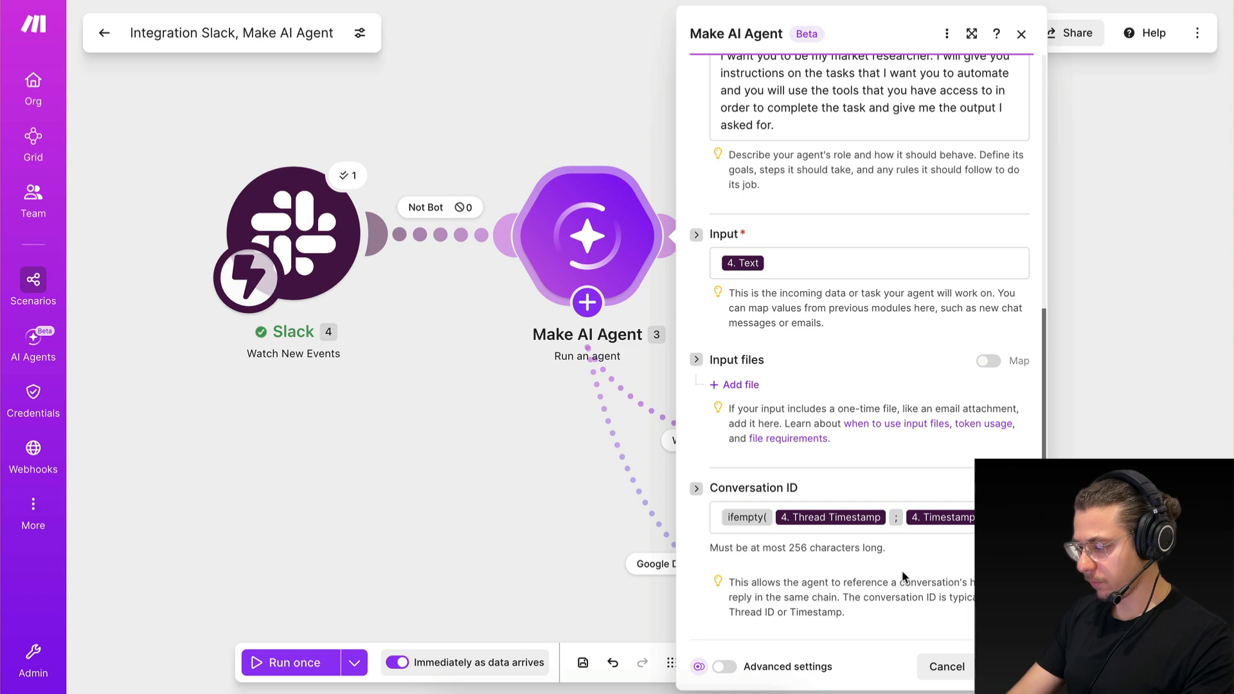
Save the AI agent settings and the scenario in Make, and return to the Slack channel.
left_click(1005, 666)
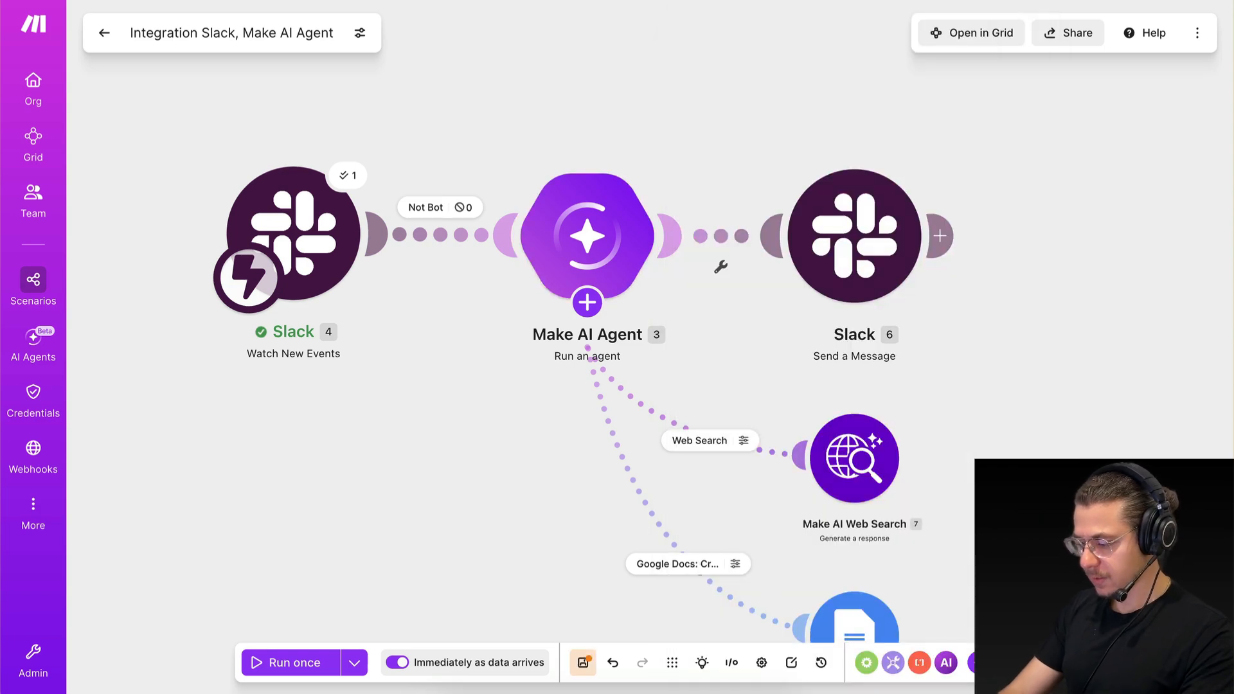
left_click(581, 660)
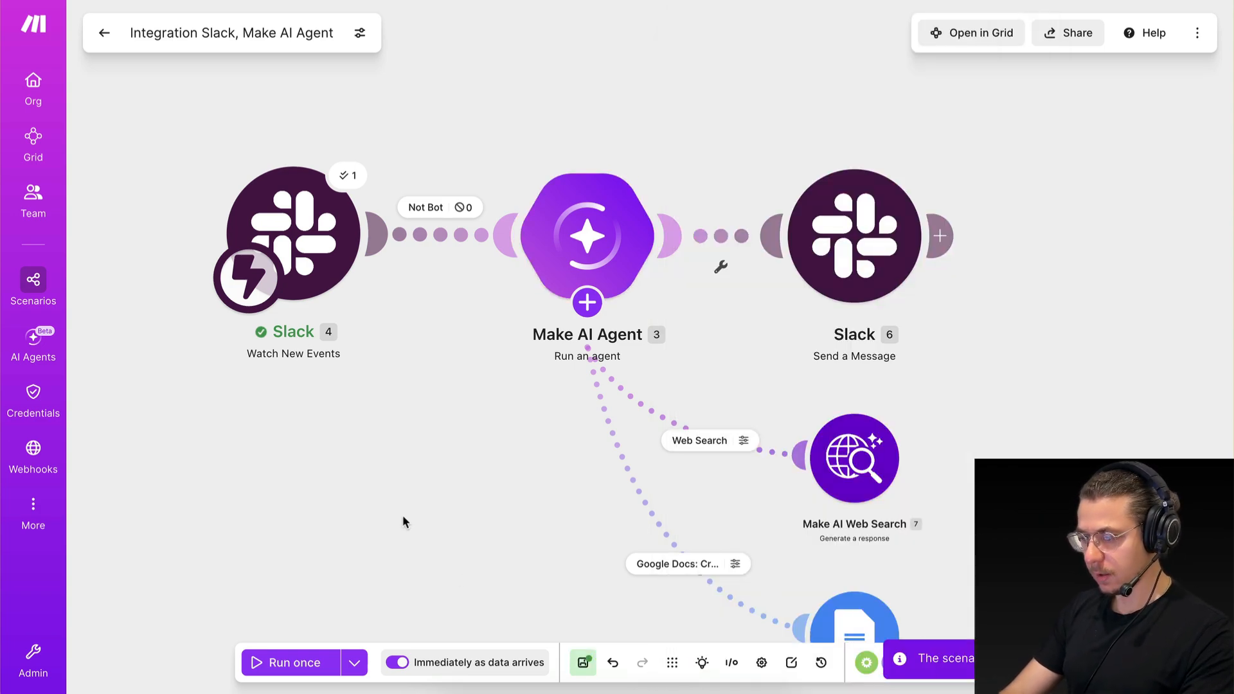
left_click(104, 33)
key("ctrl+Right")
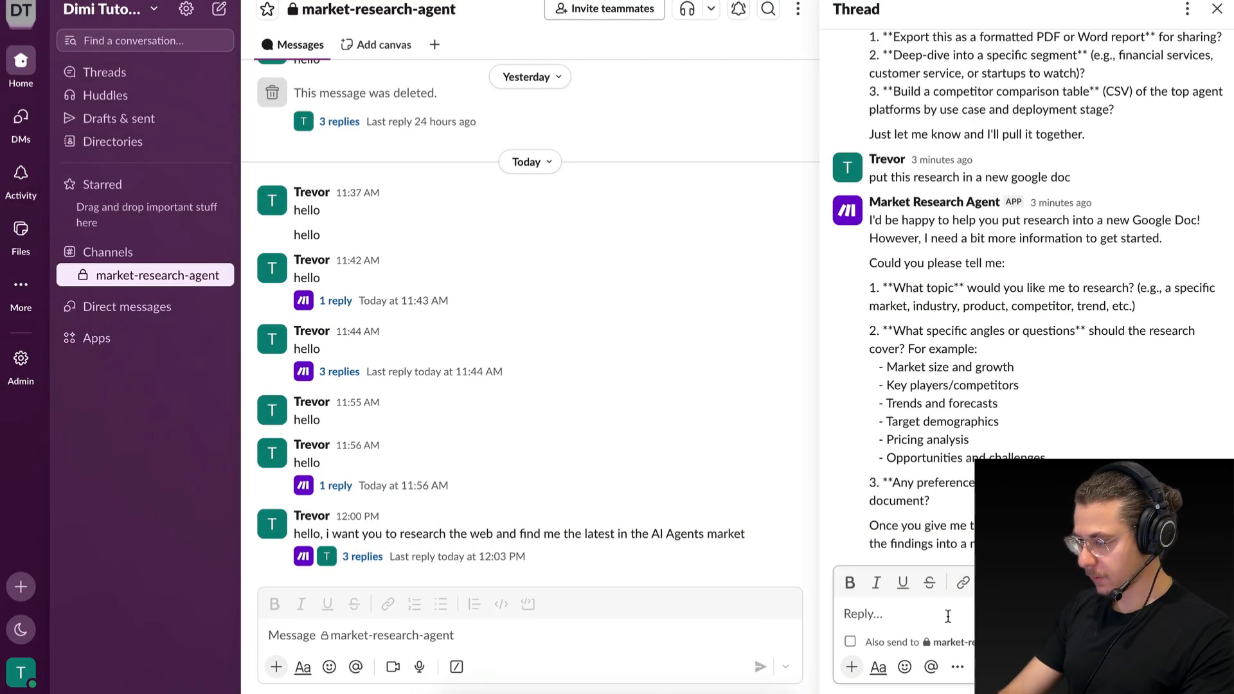
left_click_drag(869, 177, 1151, 185)
key("ctrl+c")
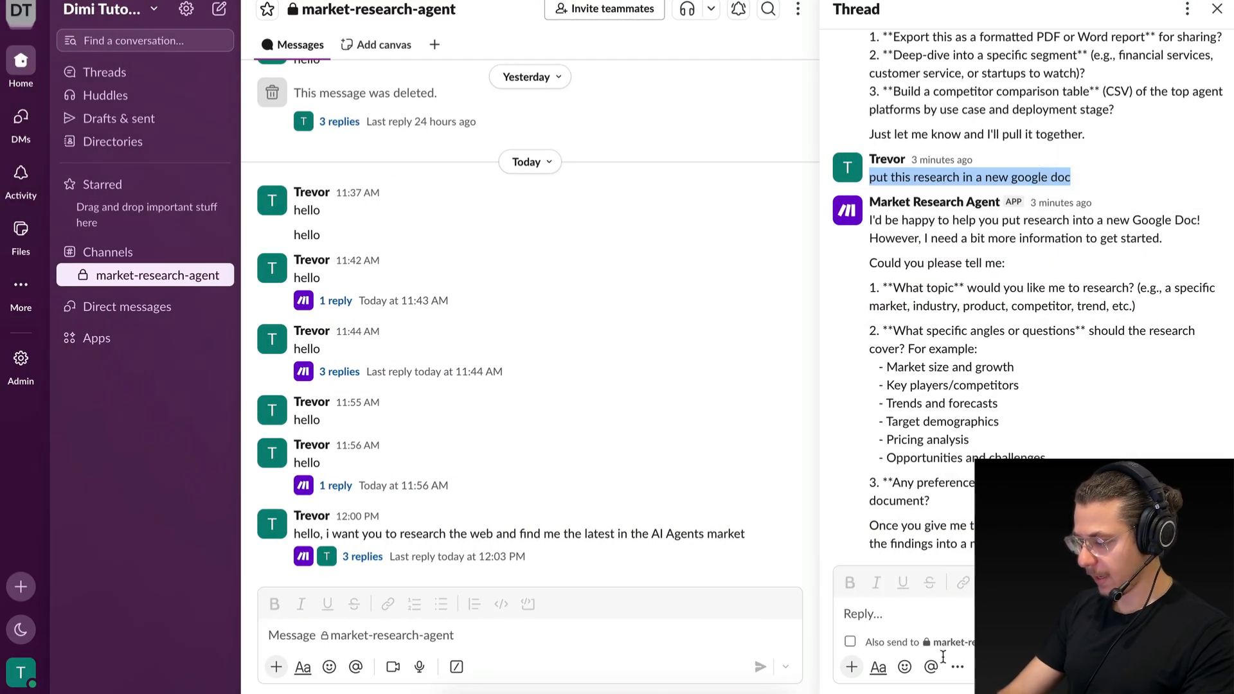
left_click(946, 624)
key("ctrl+v")
key("ctrl+z")
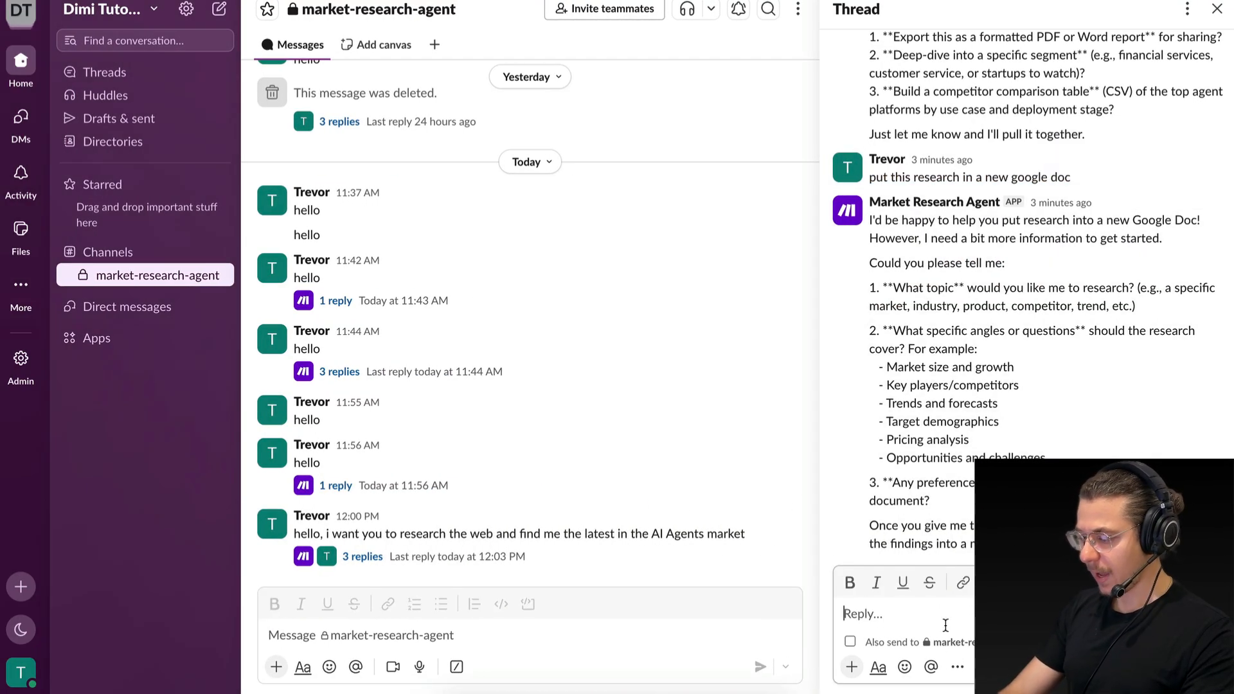
Send the copied request "hello, i want you to research the web and find me the latest in the AI Agents market" as a new channel message.
left_click(508, 641)
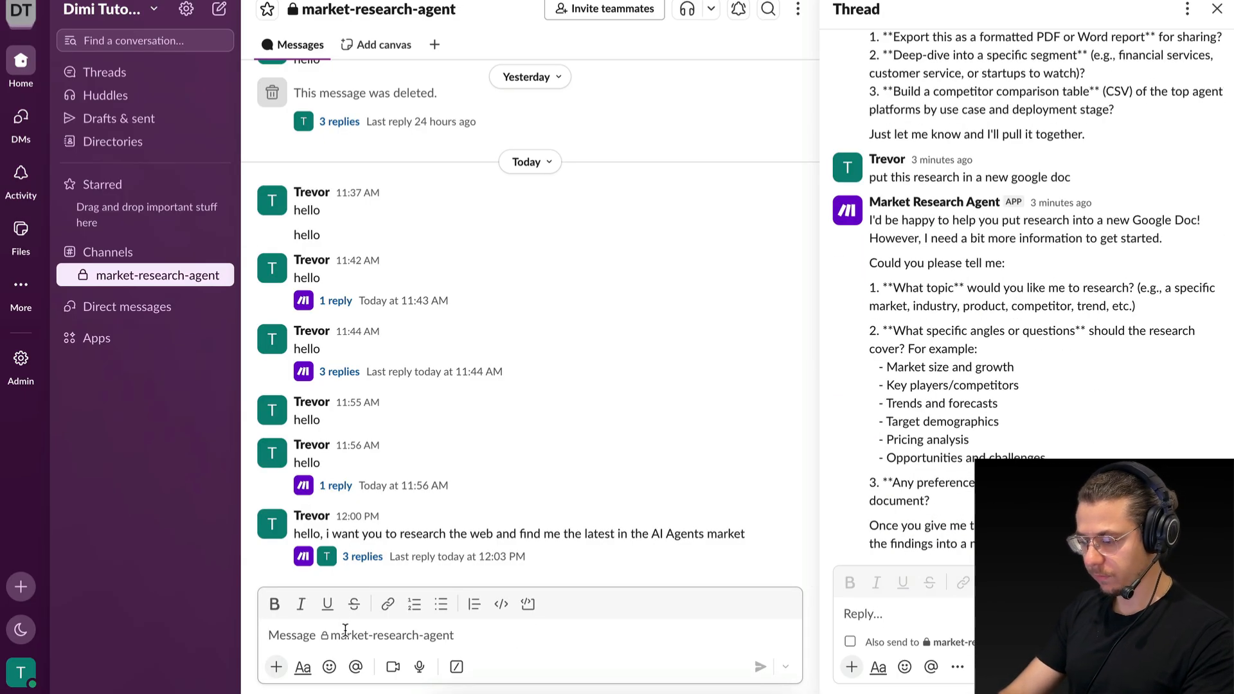
left_click_drag(294, 534, 745, 534)
key("ctrl+c")
left_click(609, 635)
key("ctrl+v")
key("Return")
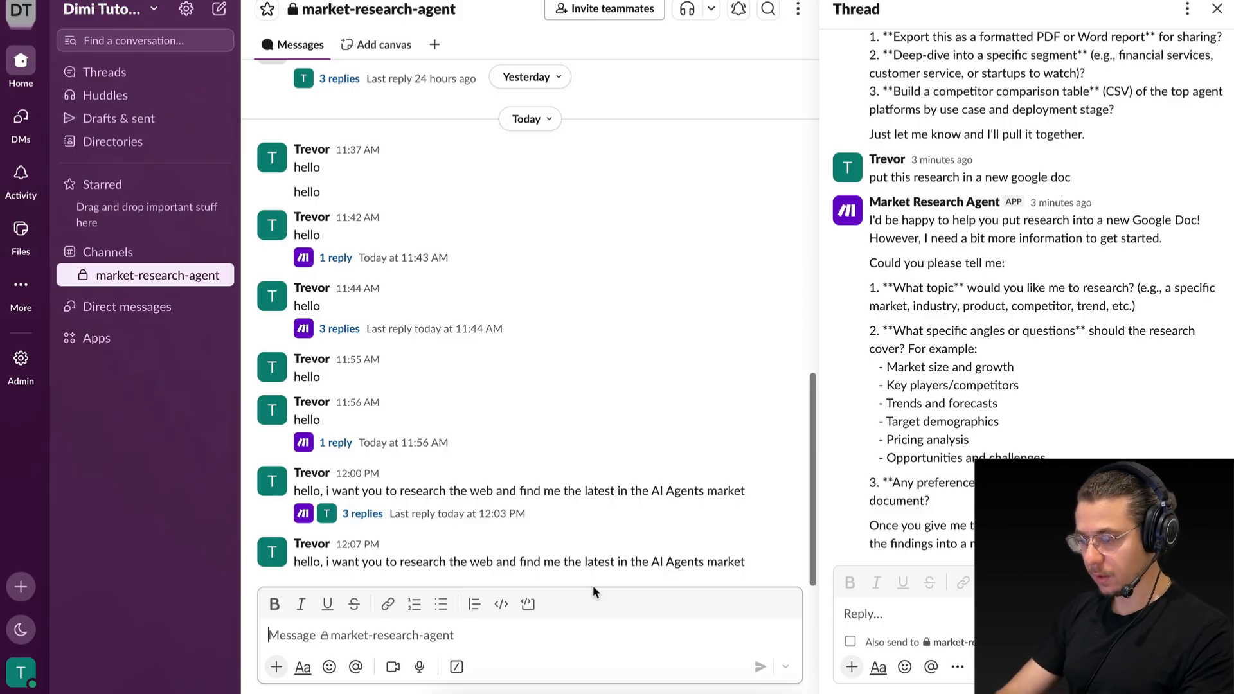
Monitor the scenario's execution in Make and check the Slack channel for the agent's reply.
key("ctrl+Left")
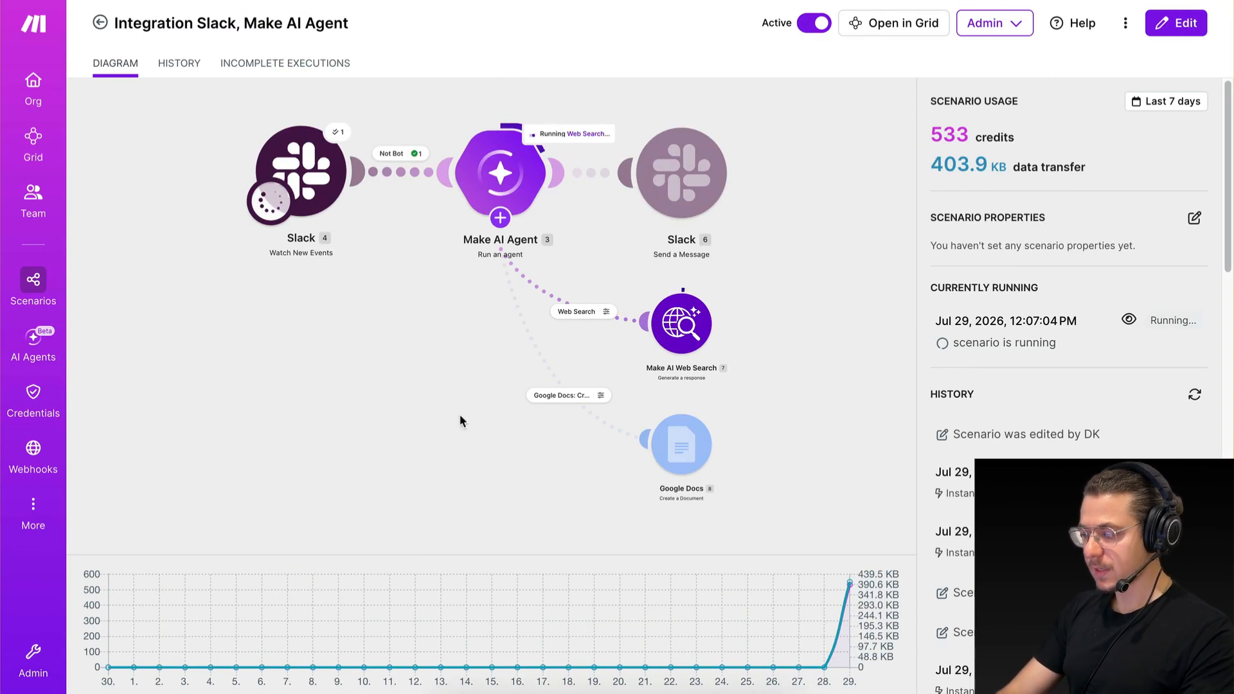
key("ctrl+Right")
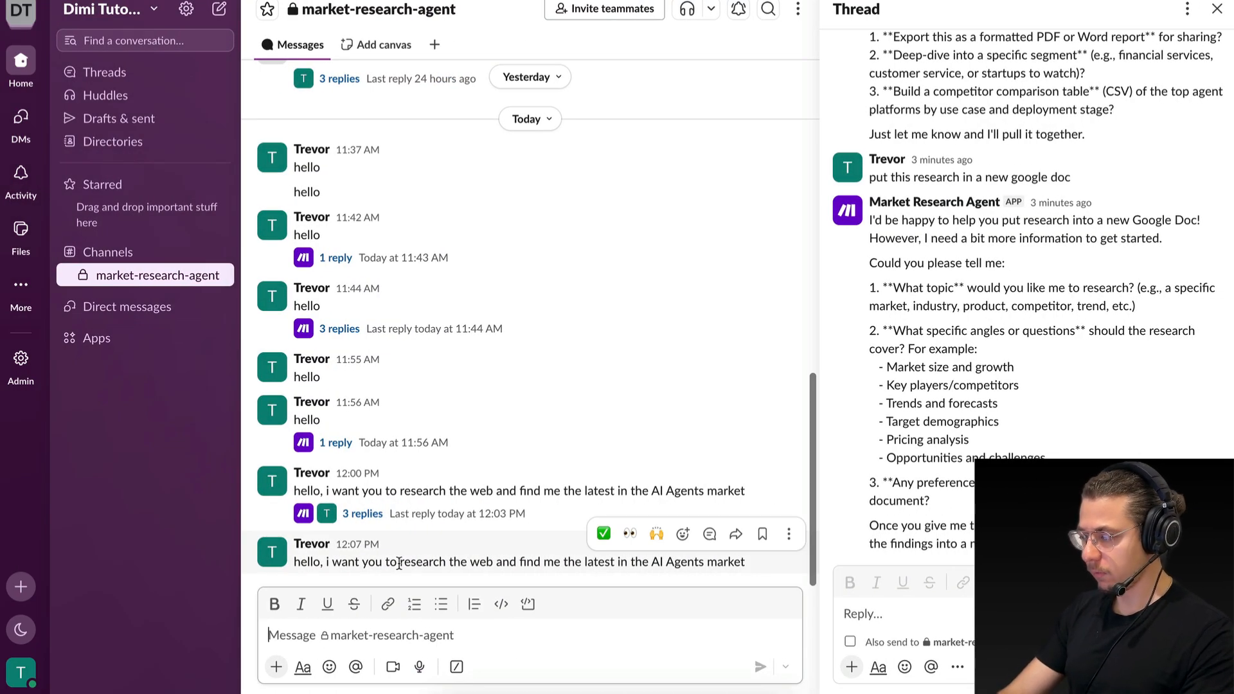
key("ctrl+Left")
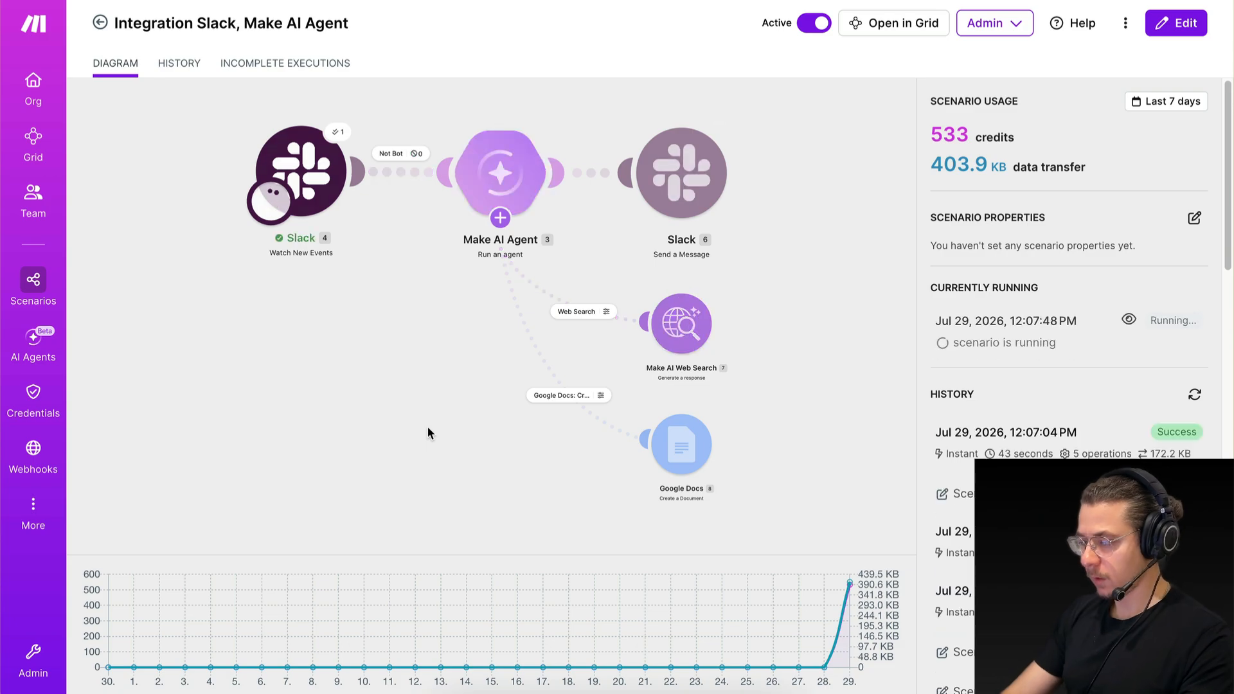
key("ctrl+Right")
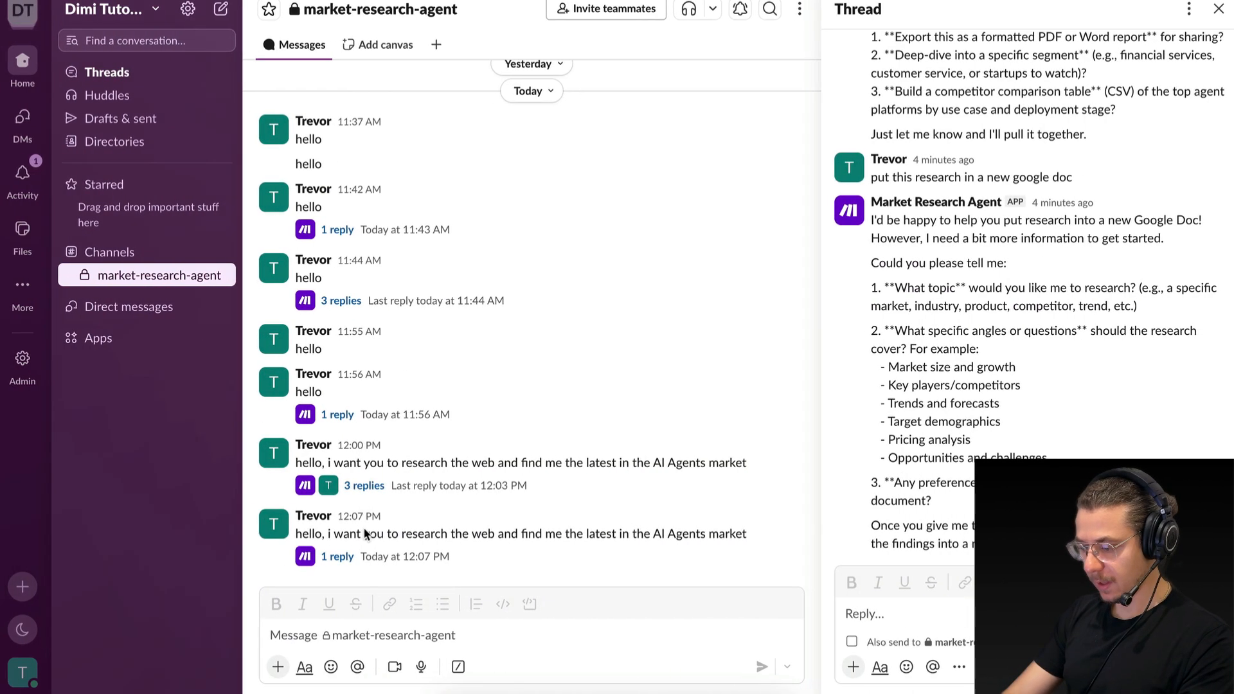
Open the thread under the newest research request and read through the agent's market summary.
left_click(331, 556)
scroll(898, 268, "down", 10)
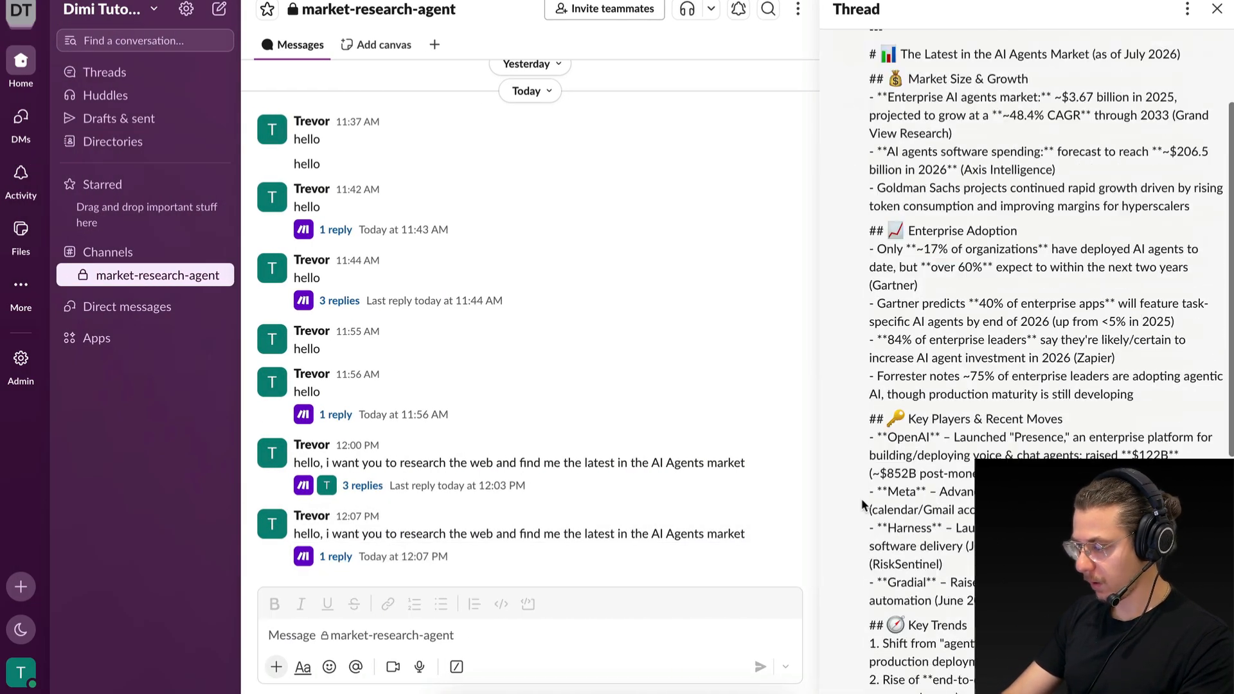
scroll(924, 316, "up", 10)
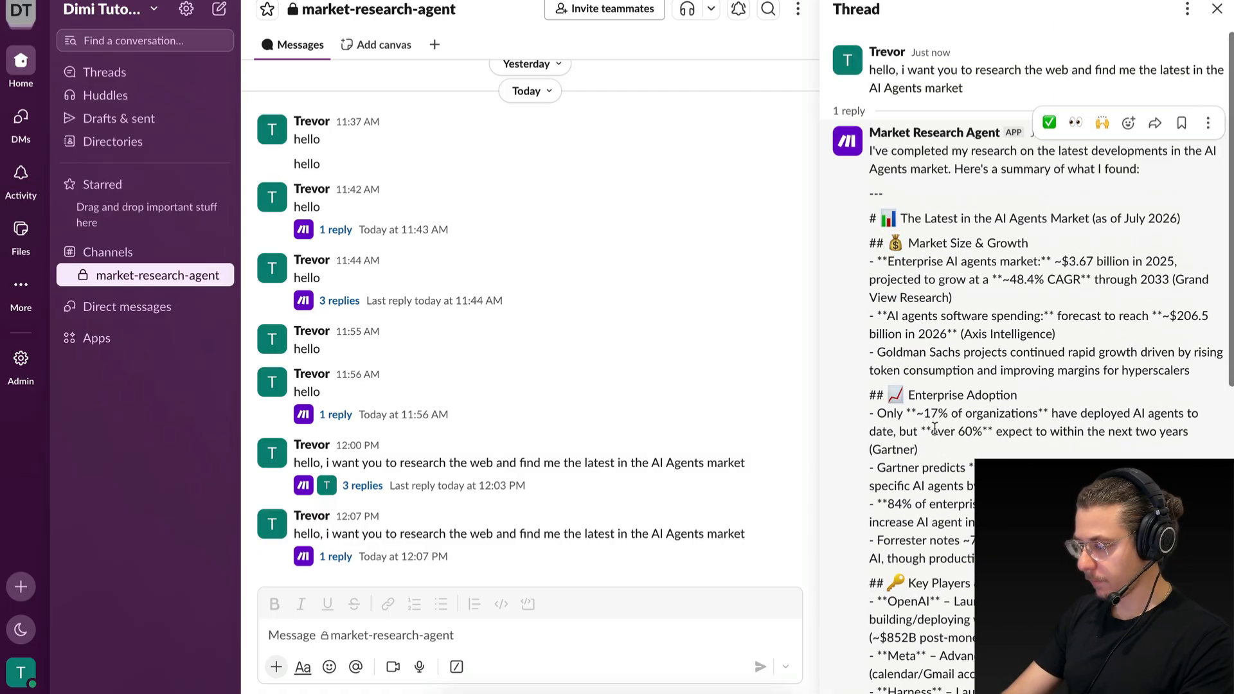
Reply "put this research in a doc" in the agent's research thread.
scroll(933, 427, "down", 10)
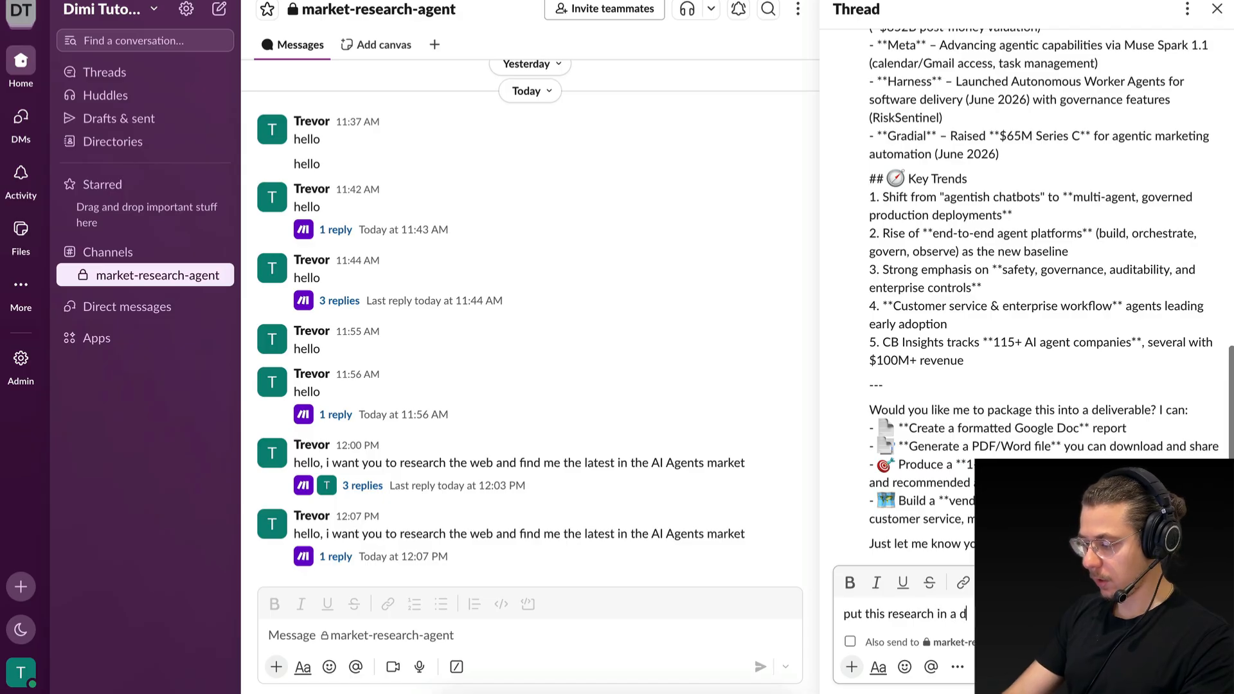
key("Return")
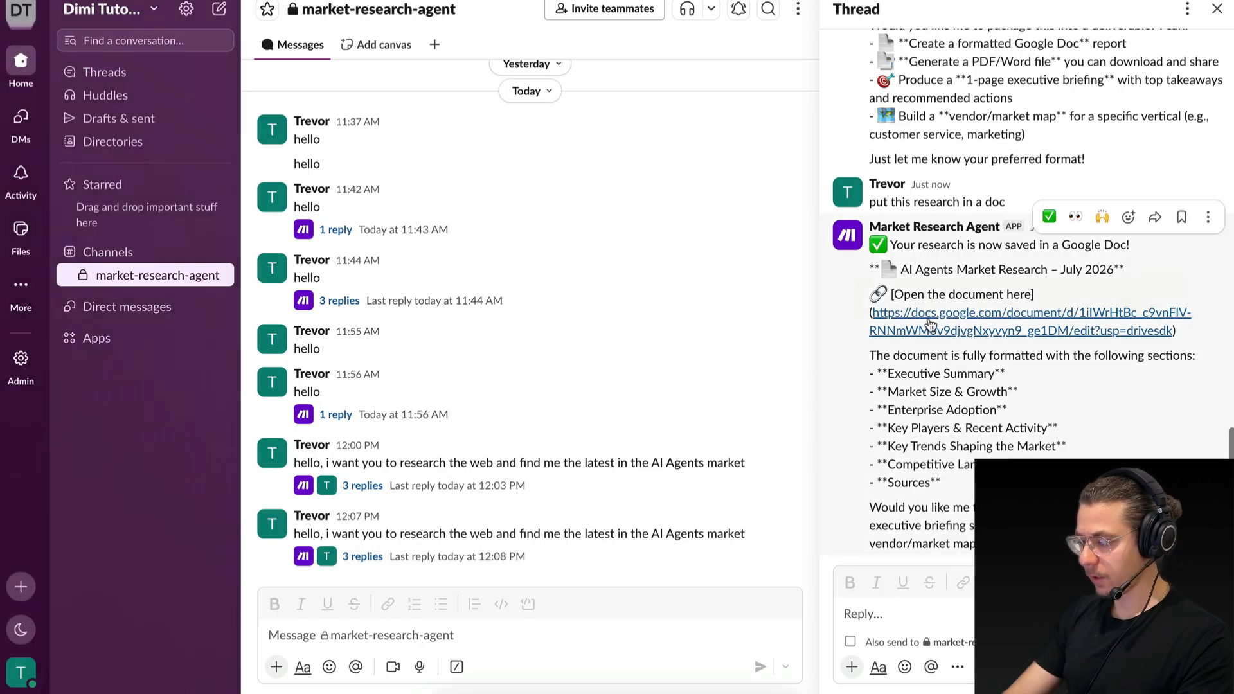
Open the Google Doc linked in the agent's reply, review its research sections, and return to the Make scenario.
left_click(981, 313)
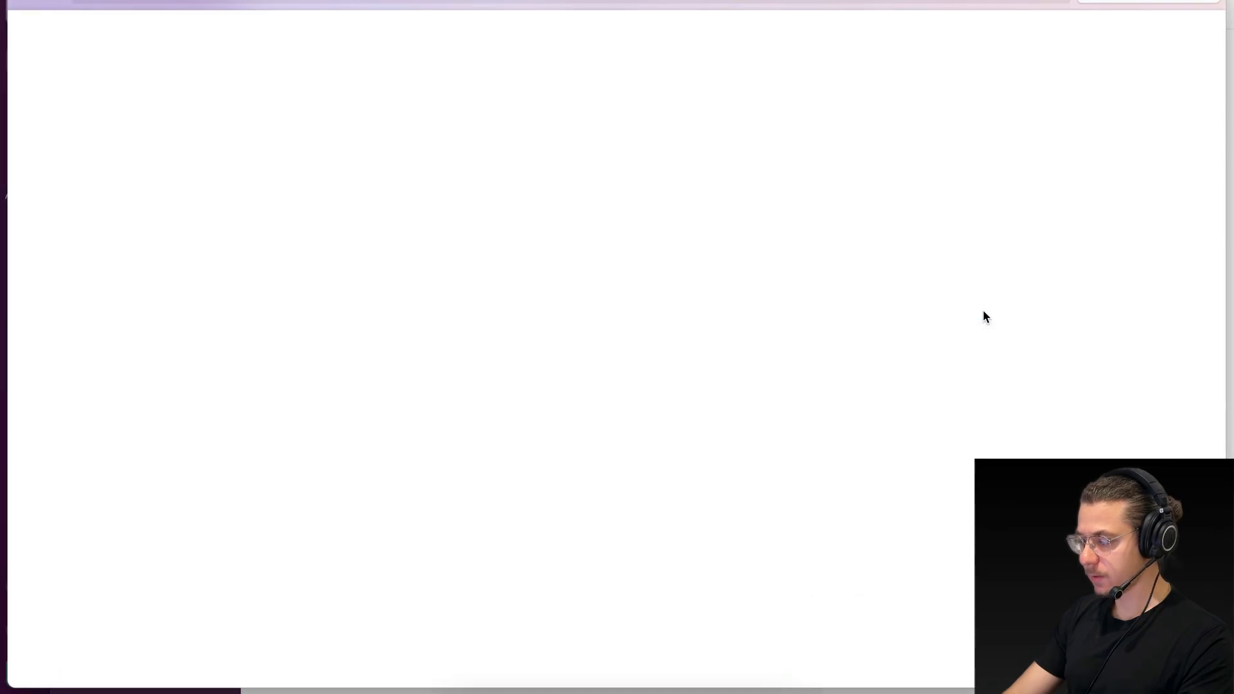
scroll(471, 376, "down", 20)
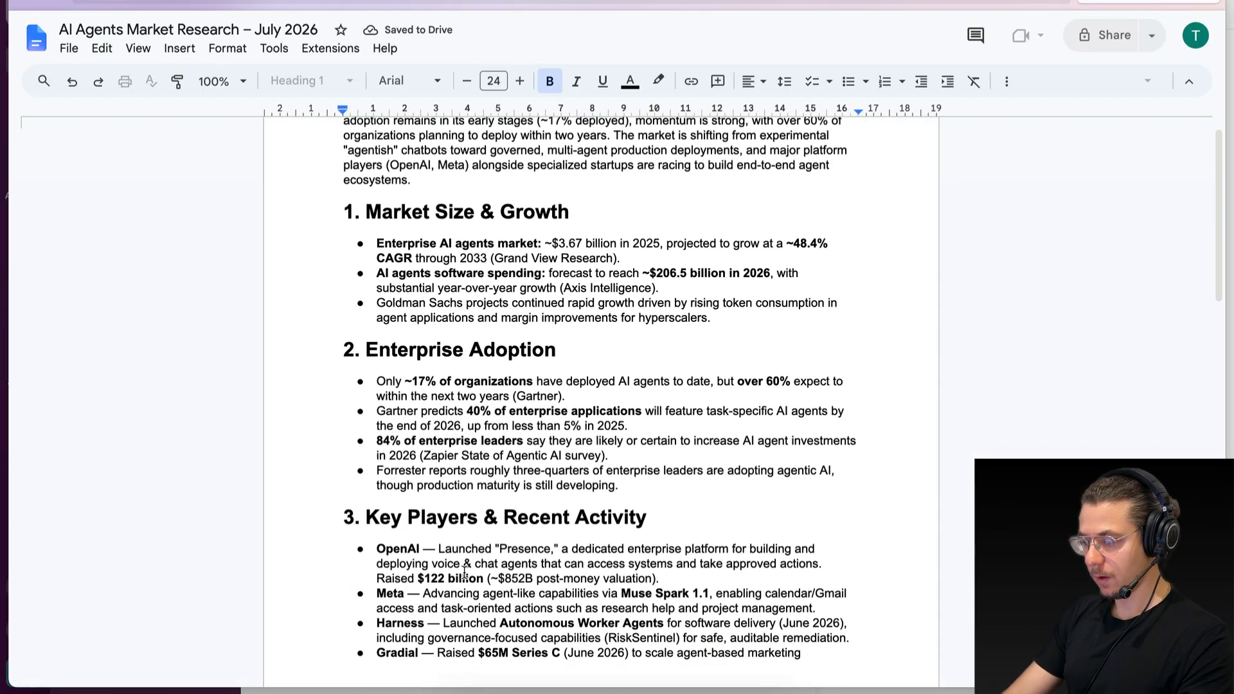
scroll(464, 571, "up", 20)
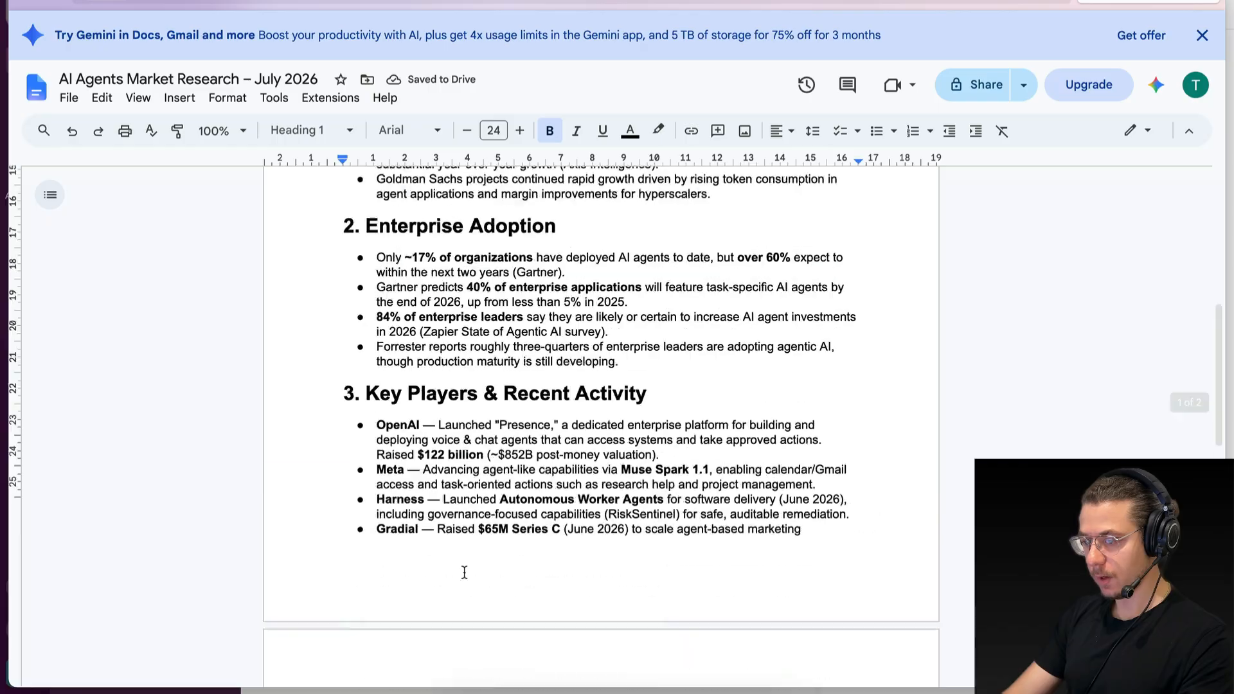
left_click(22, 1)
key("ctrl+Left")
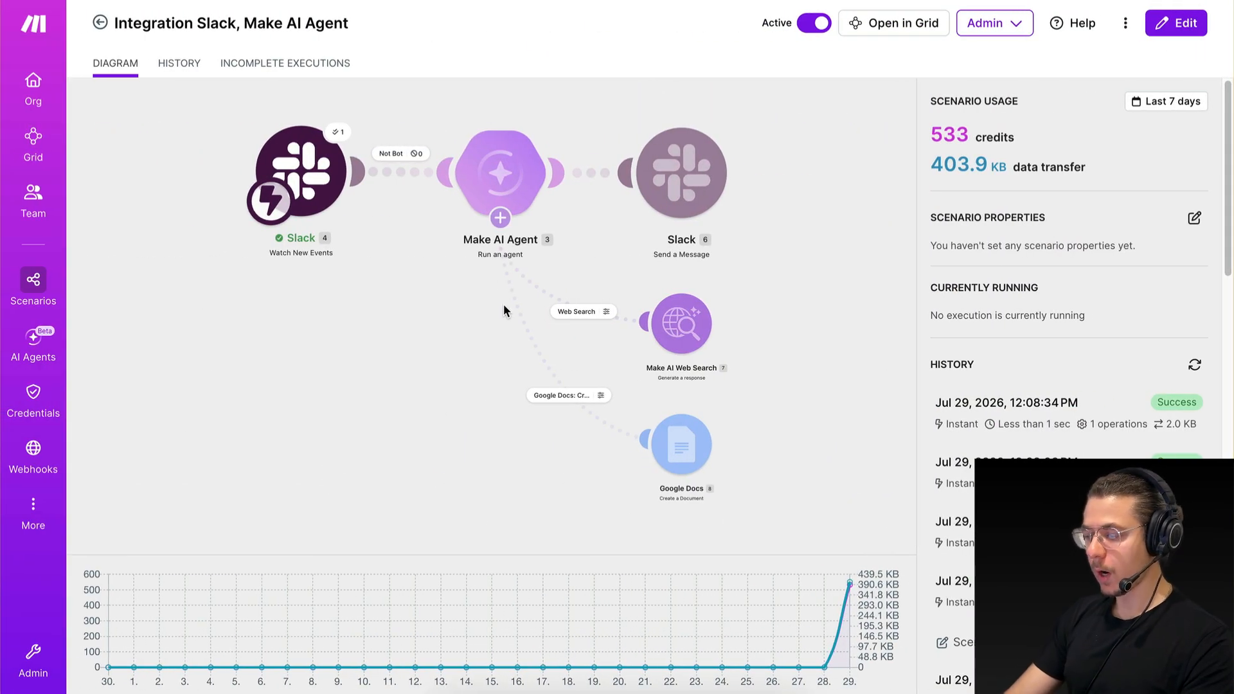
key("ctrl+Right")
scroll(948, 379, "up", 8)
scroll(950, 386, "down", 7)
key("ctrl+Left")
Open the scenario for editing and move the Slack Watch New Events trigger farther from the Make AI Agent module.
left_click(461, 534)
scroll(981, 395, "left", 1)
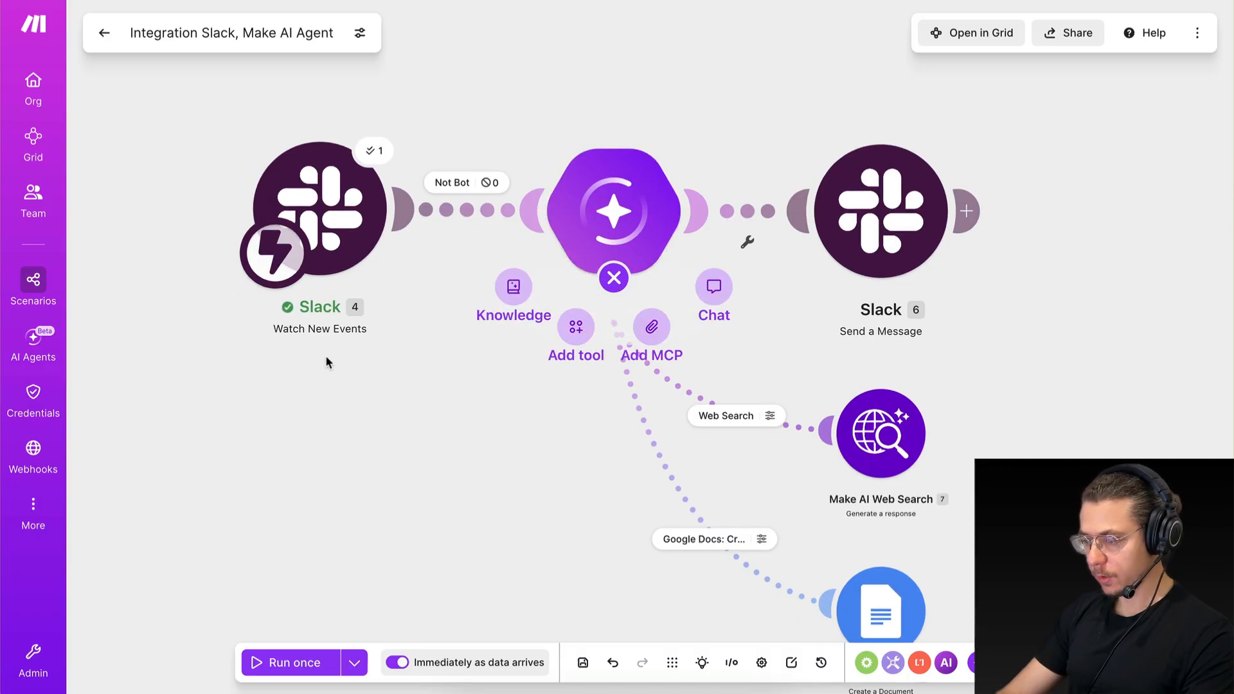
scroll(374, 397, "up", 3)
scroll(383, 277, "up", 1)
left_click_drag(332, 296, 206, 297)
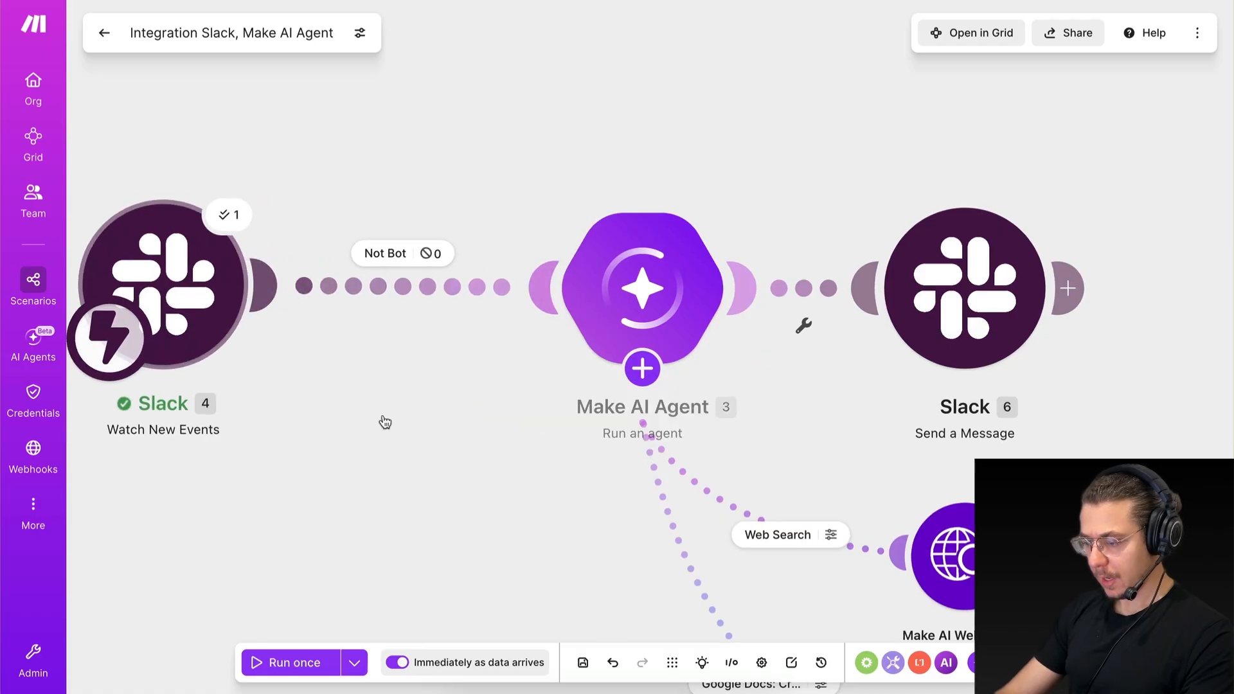
left_click_drag(333, 443, 388, 432)
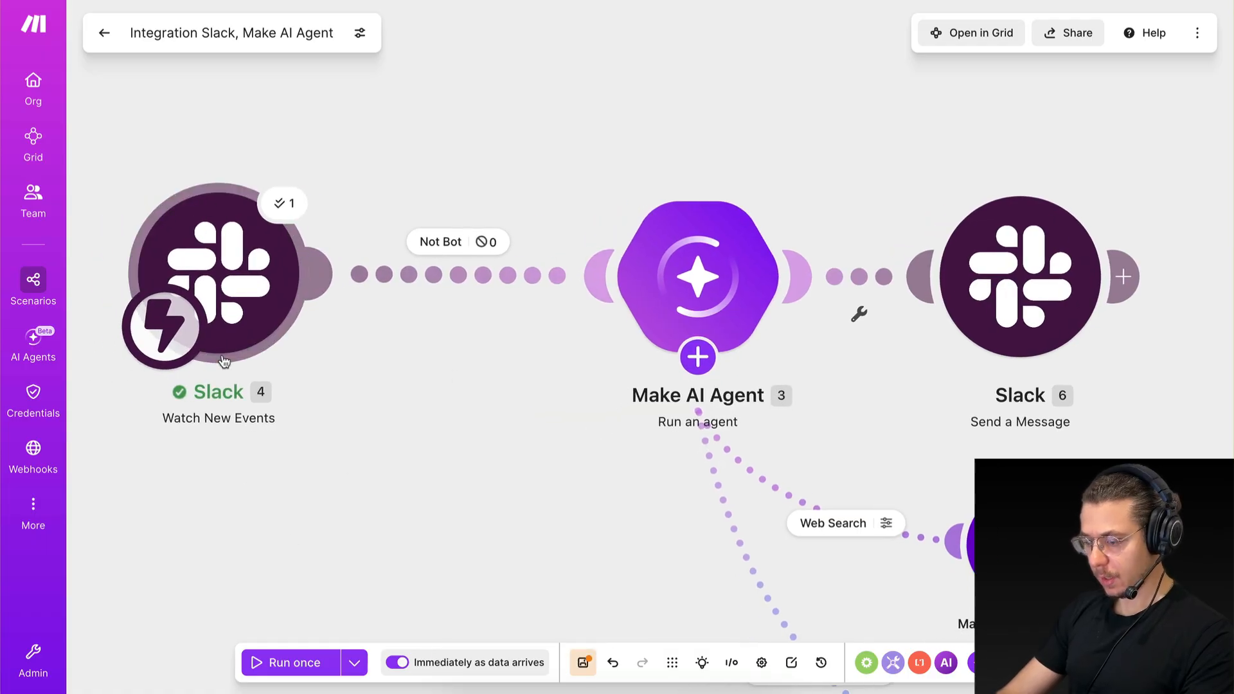
mouse_move(733, 315)
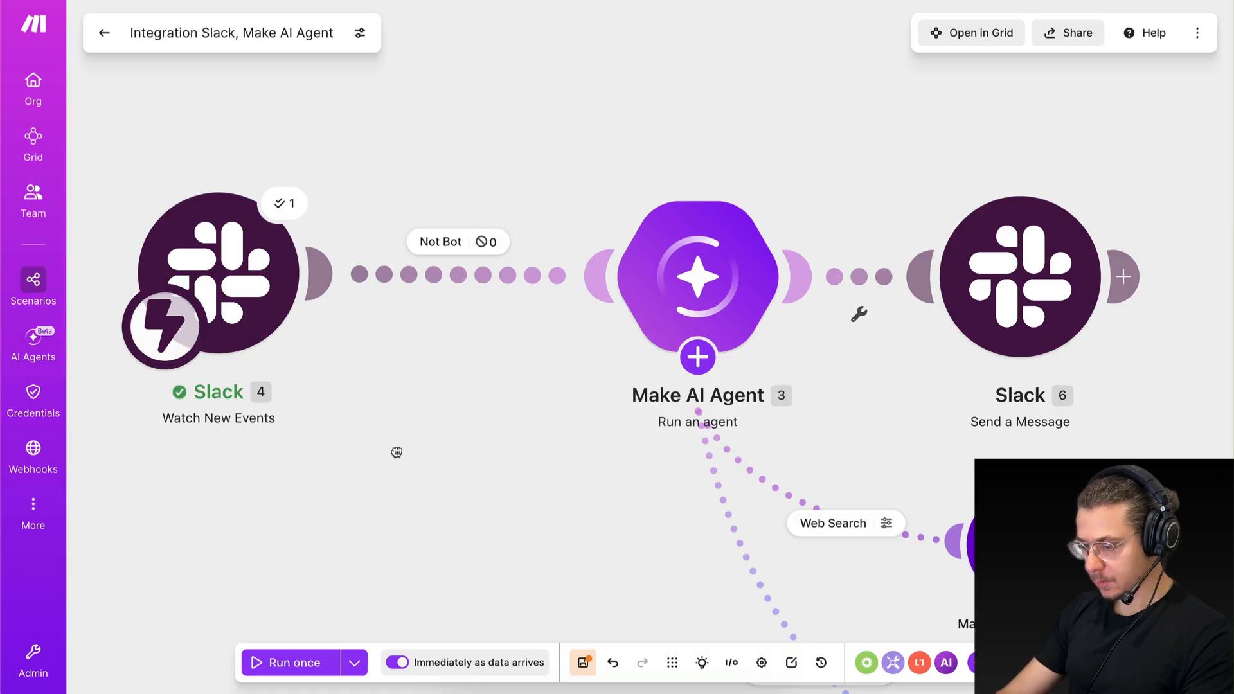
Add a Slack "Make an API Call" module on the empty canvas below the trigger and agent.
double_click(473, 459)
left_click(452, 448)
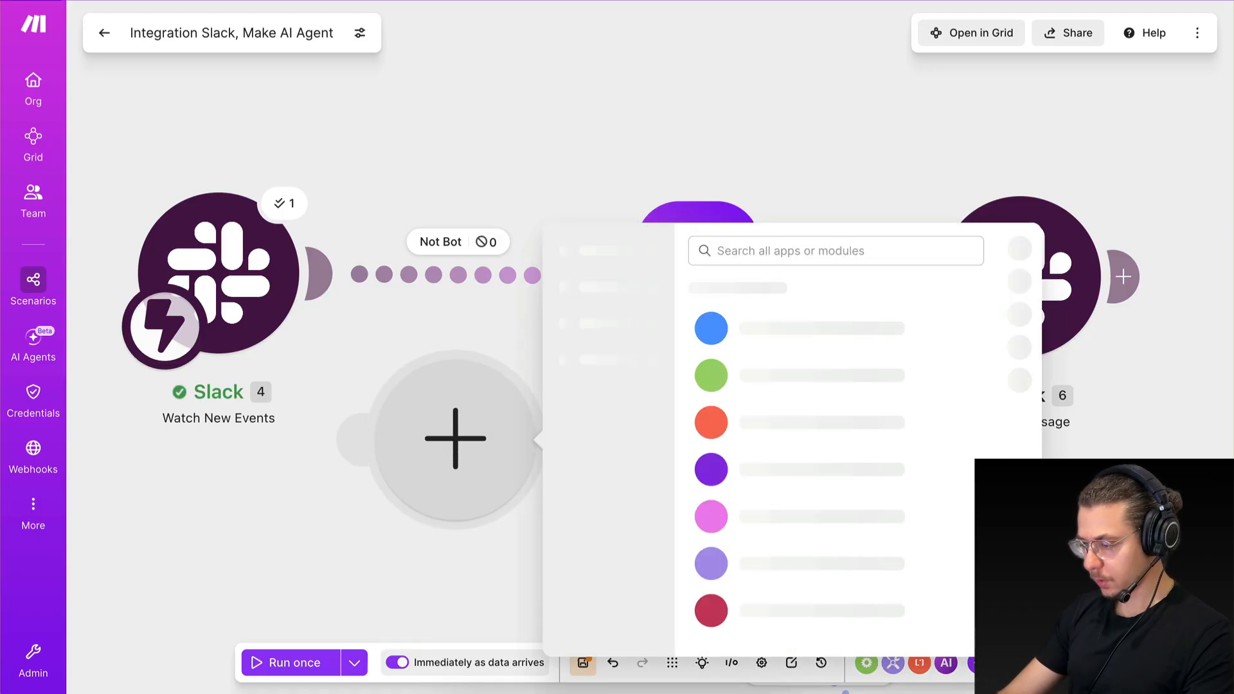
type("slack")
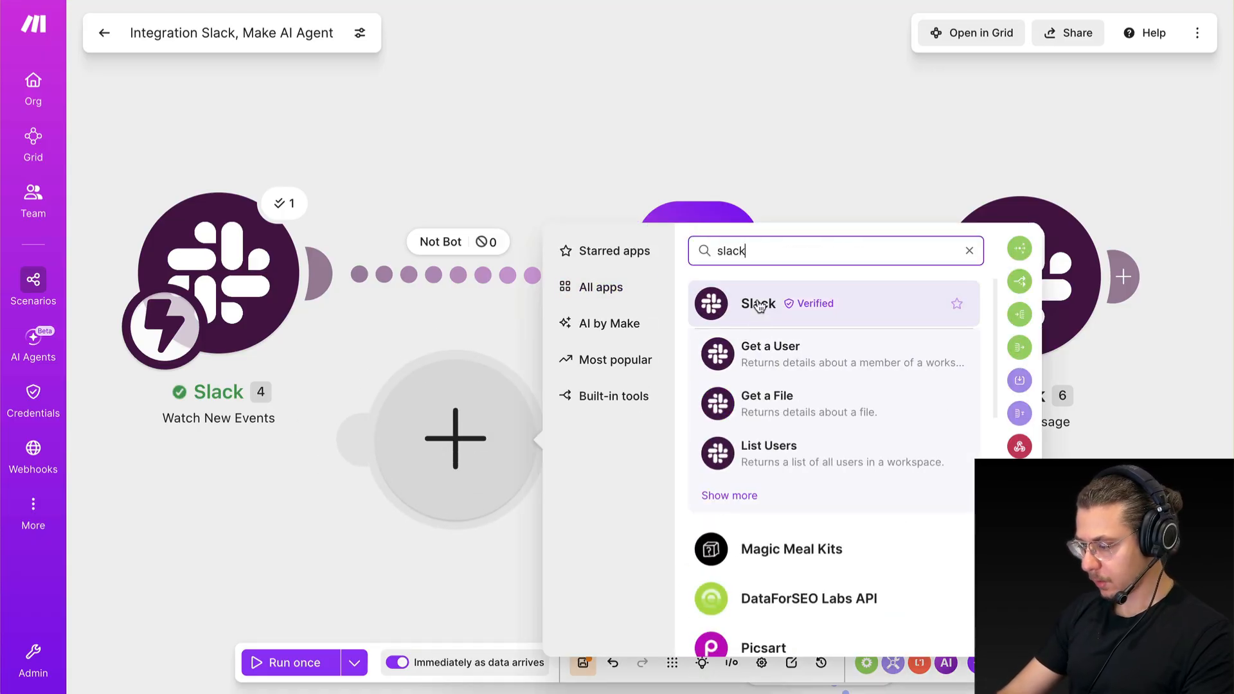
left_click(759, 304)
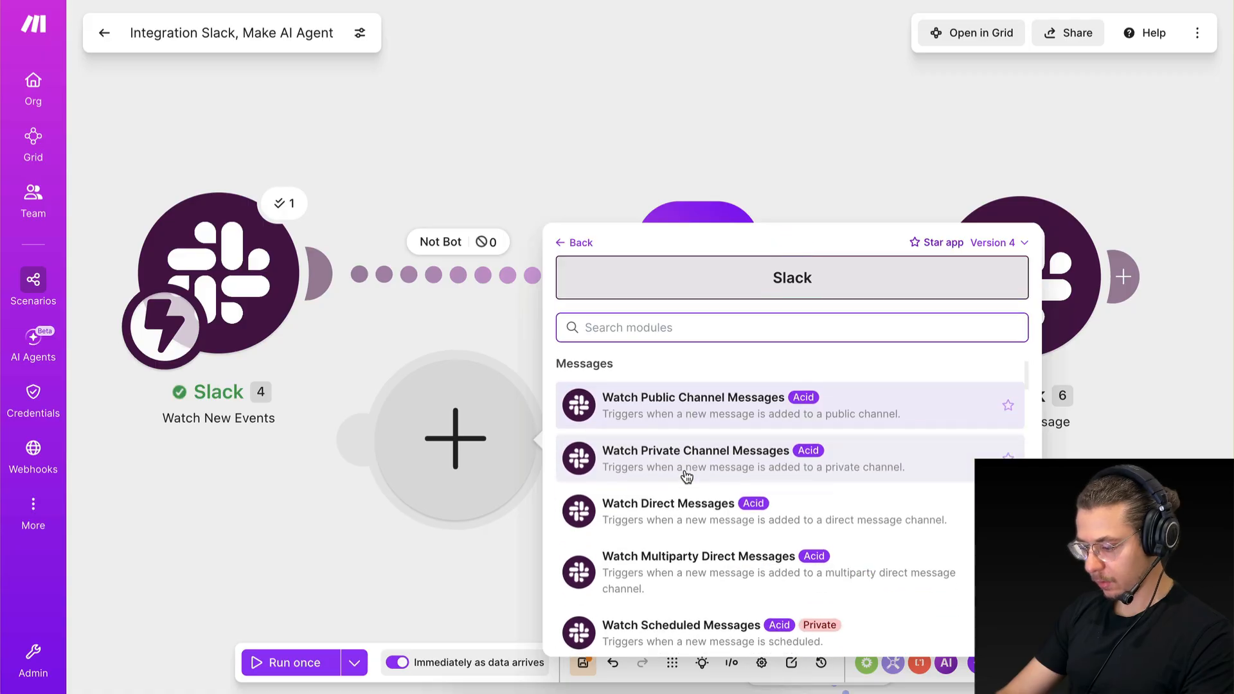
type("make")
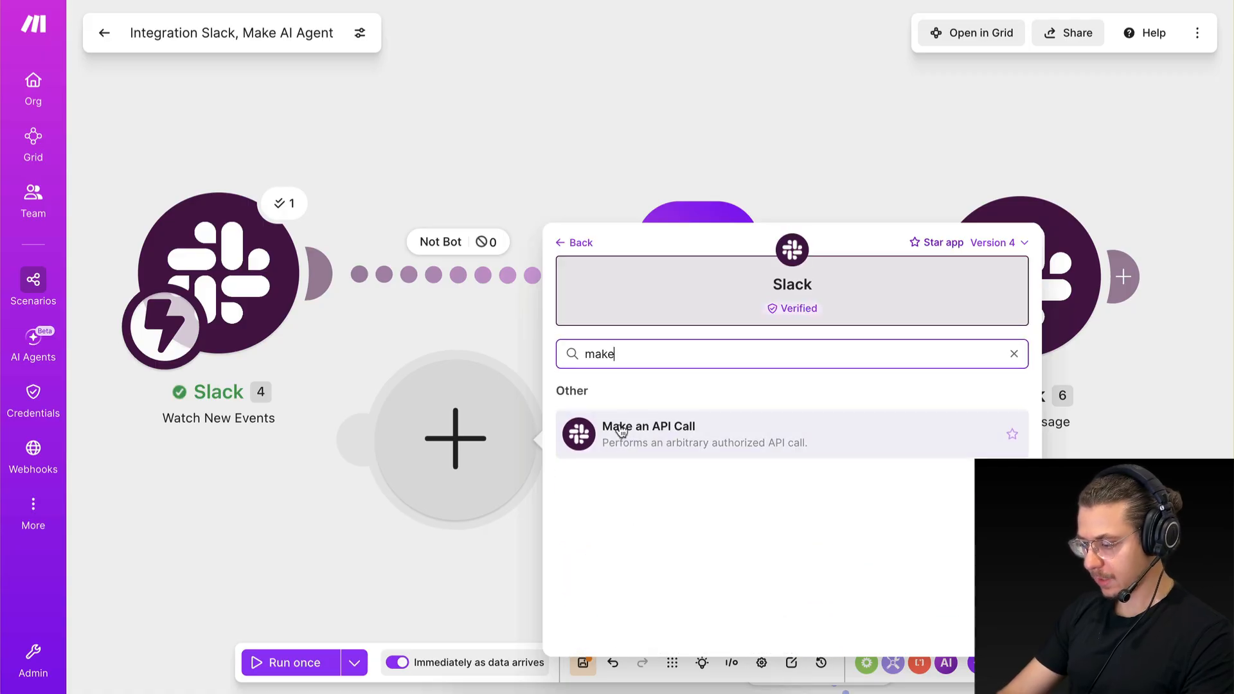
left_click(691, 433)
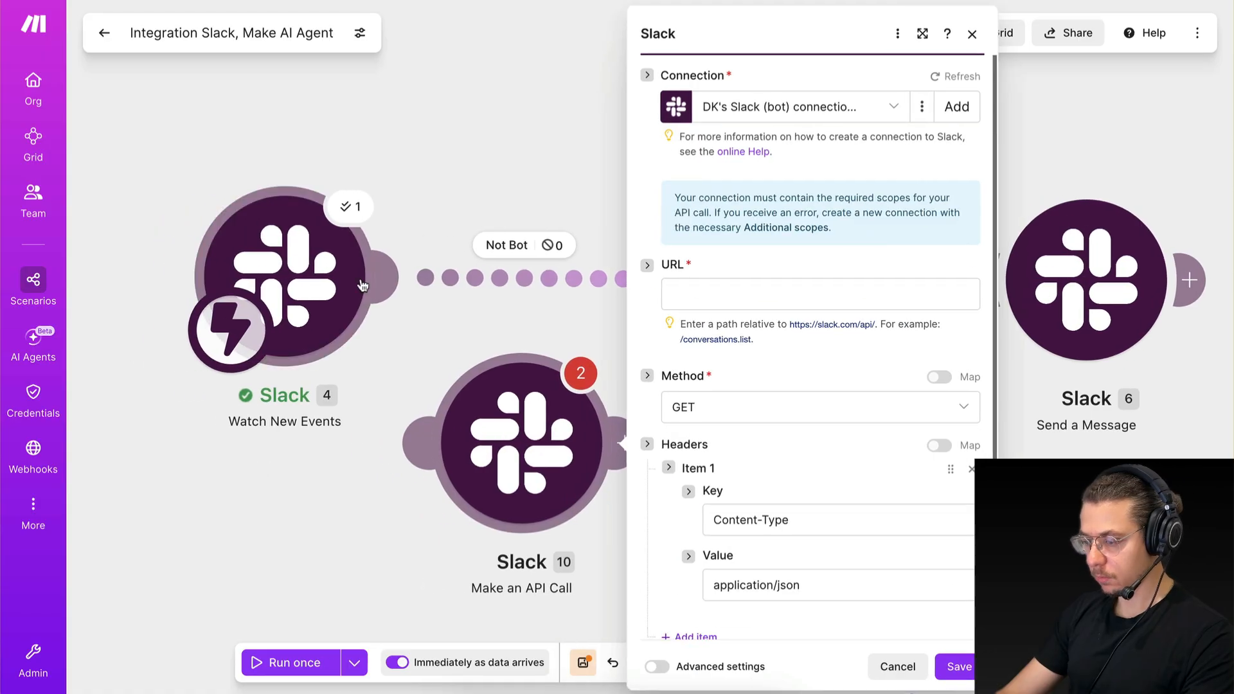
Insert the API call module between the Slack trigger and the Make AI Agent, and auto-align the modules.
left_click(322, 441)
left_click_drag(473, 424, 441, 291)
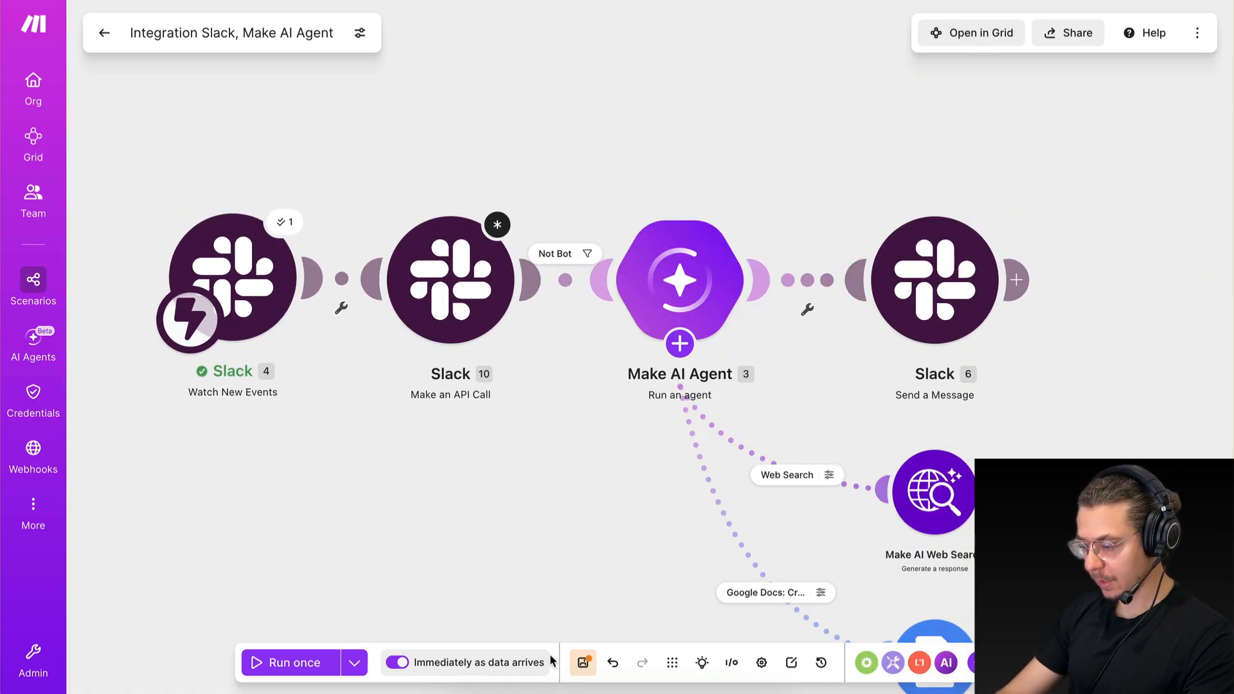
left_click(670, 665)
scroll(521, 338, "up", 3)
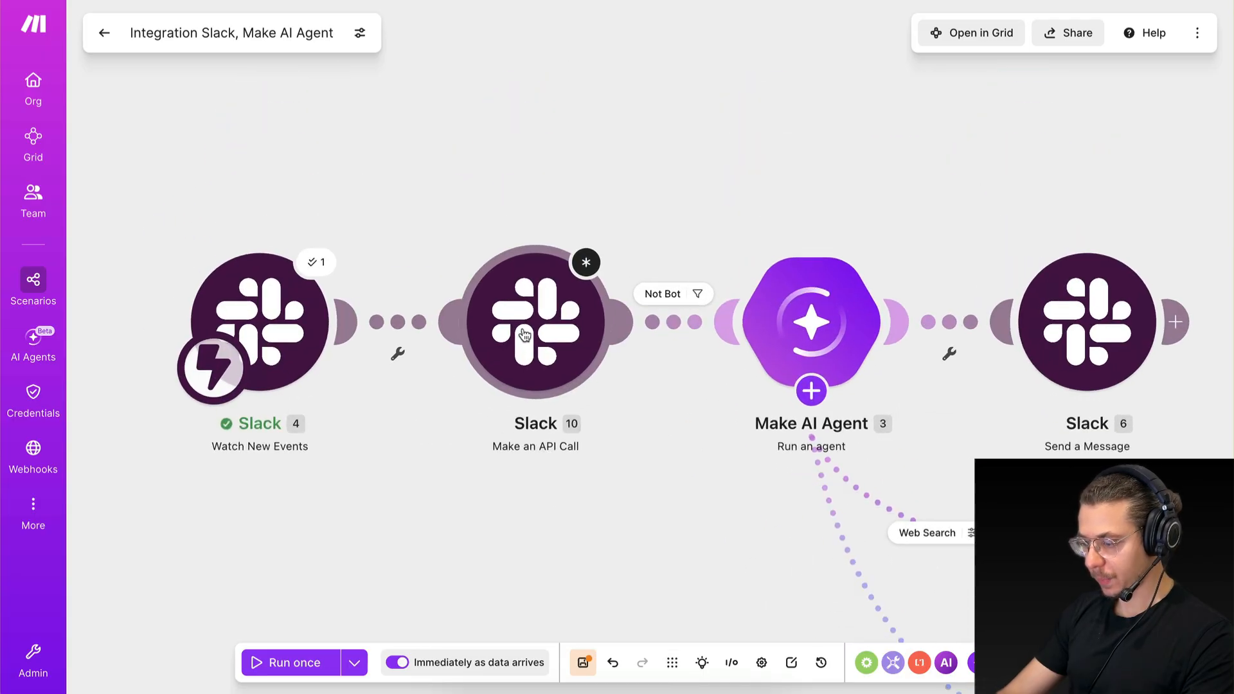
left_click_drag(815, 451, 744, 401)
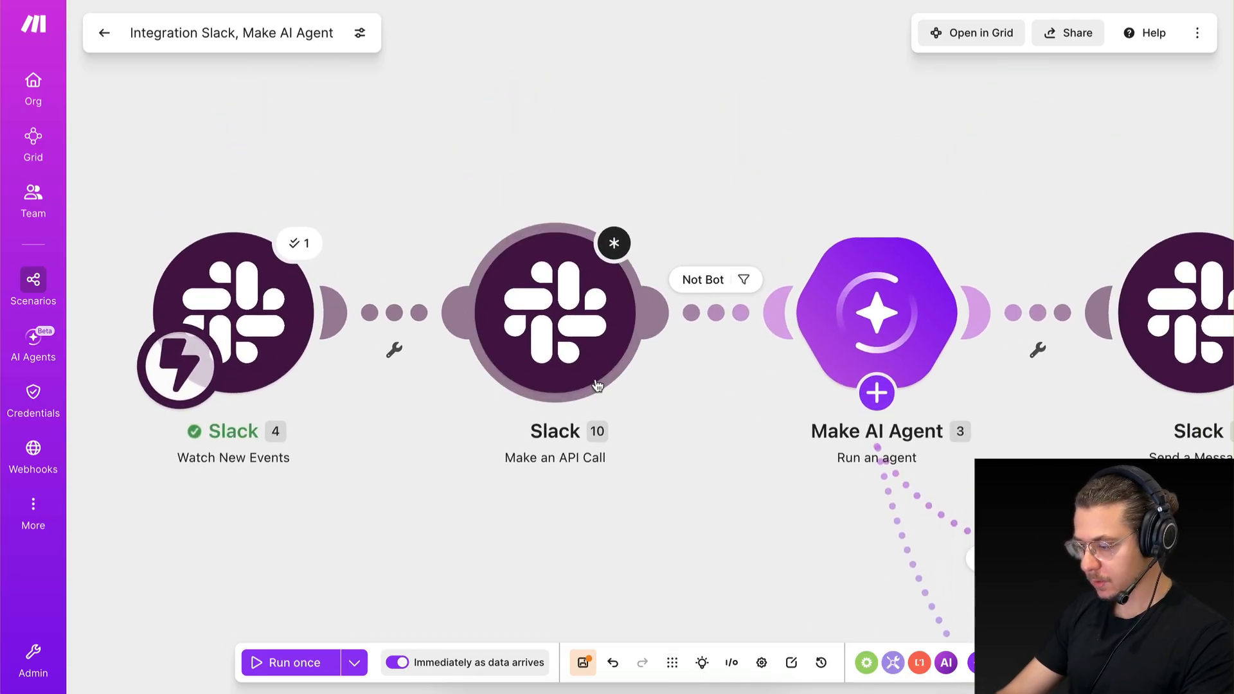
Set up the Not Bot filter on the link between the Slack trigger and the API call module.
left_click(717, 300)
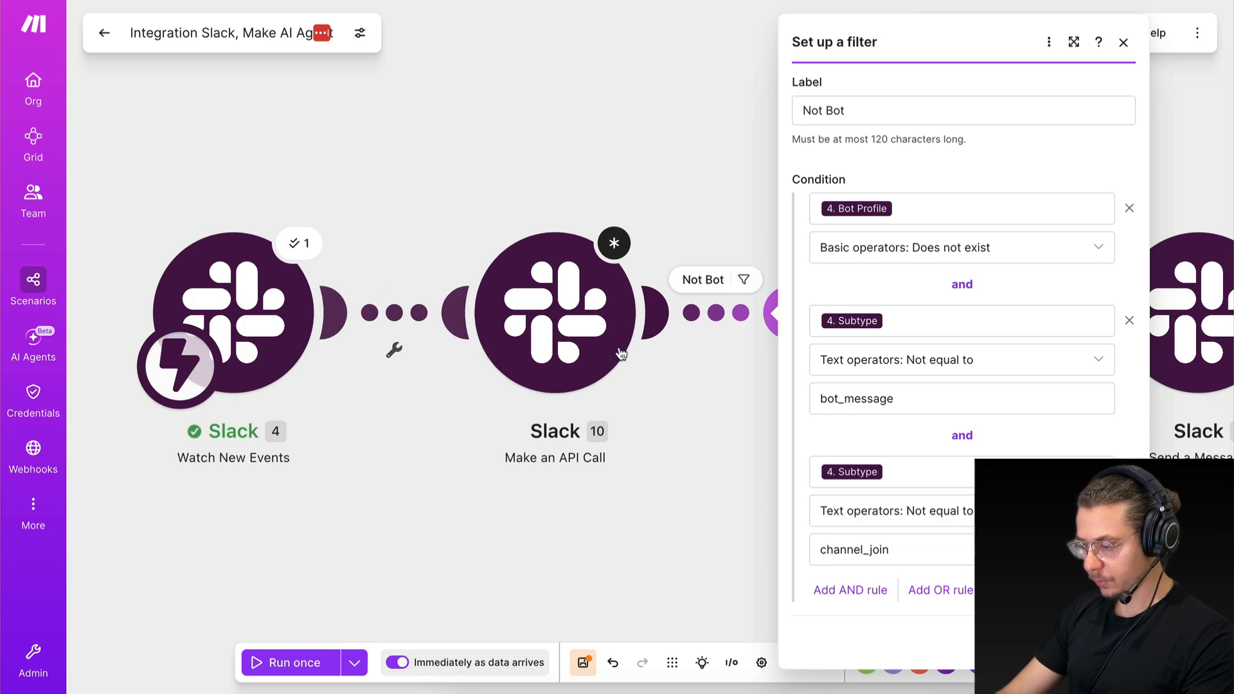
left_click(394, 313)
left_click(488, 215)
type("Not Bot")
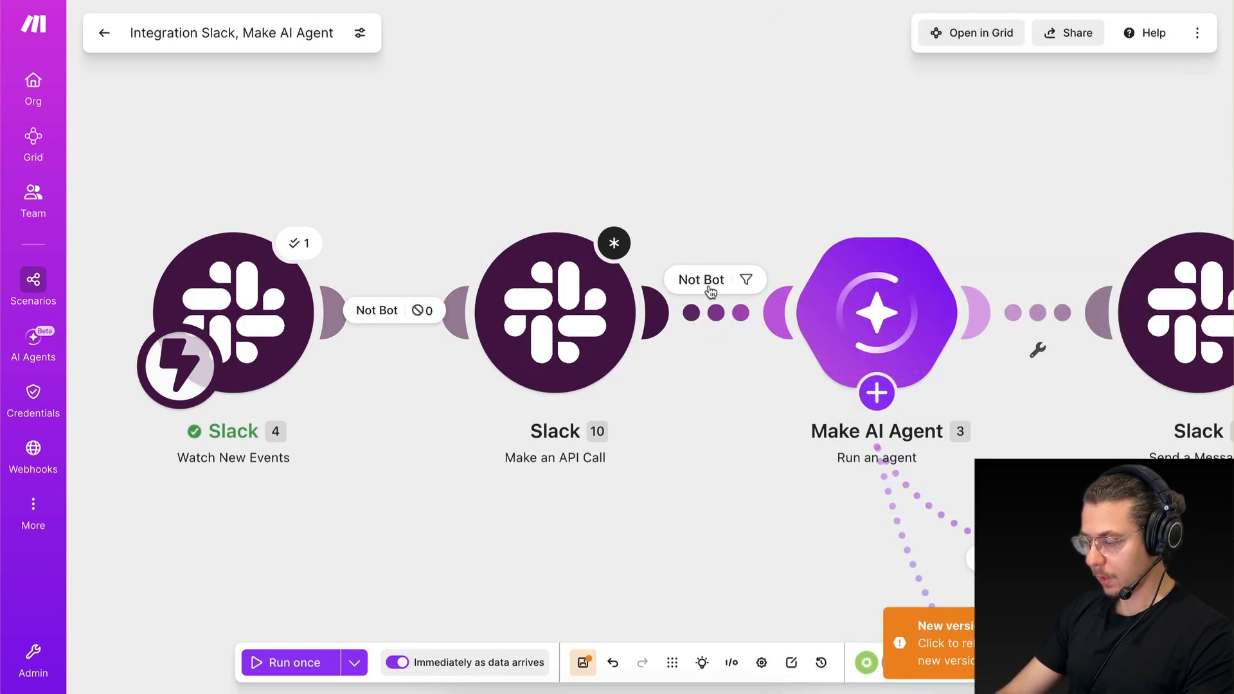
Clear all conditions and the label from the Not Bot filter between the API call module and the Make AI Agent, and save.
left_click(710, 293)
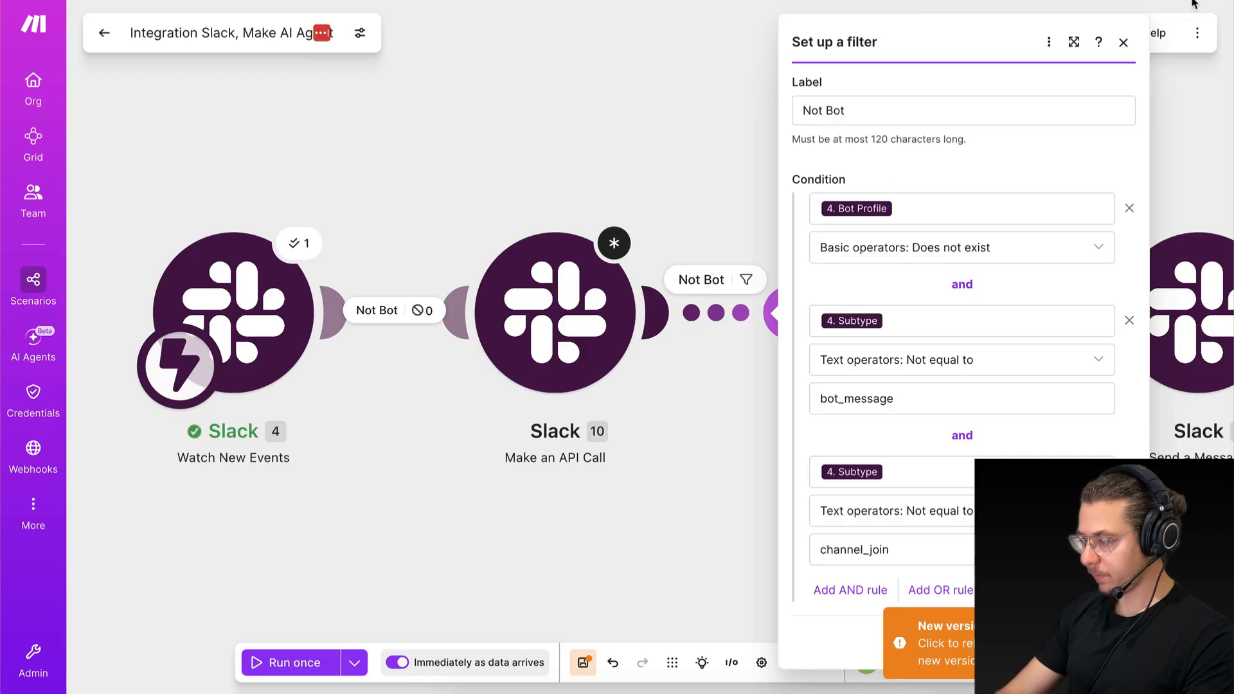
left_click(1124, 43)
left_click(702, 281)
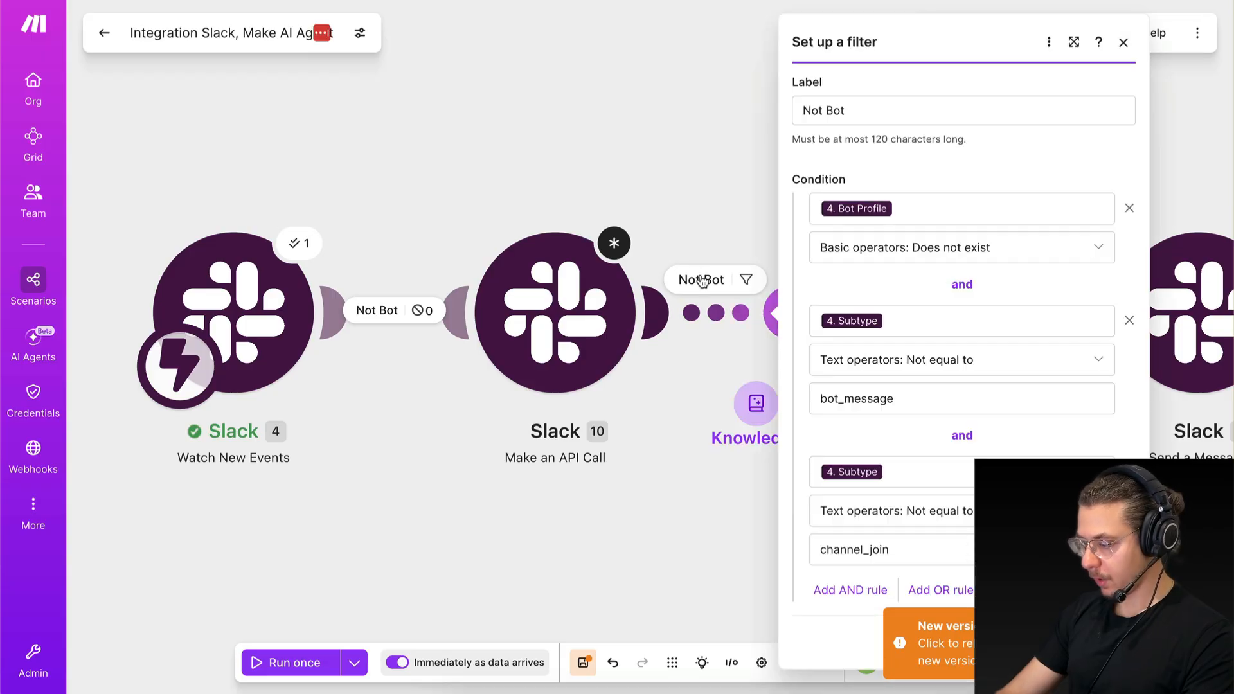
left_click(1129, 208)
left_click(1129, 208)
left_click(1129, 239)
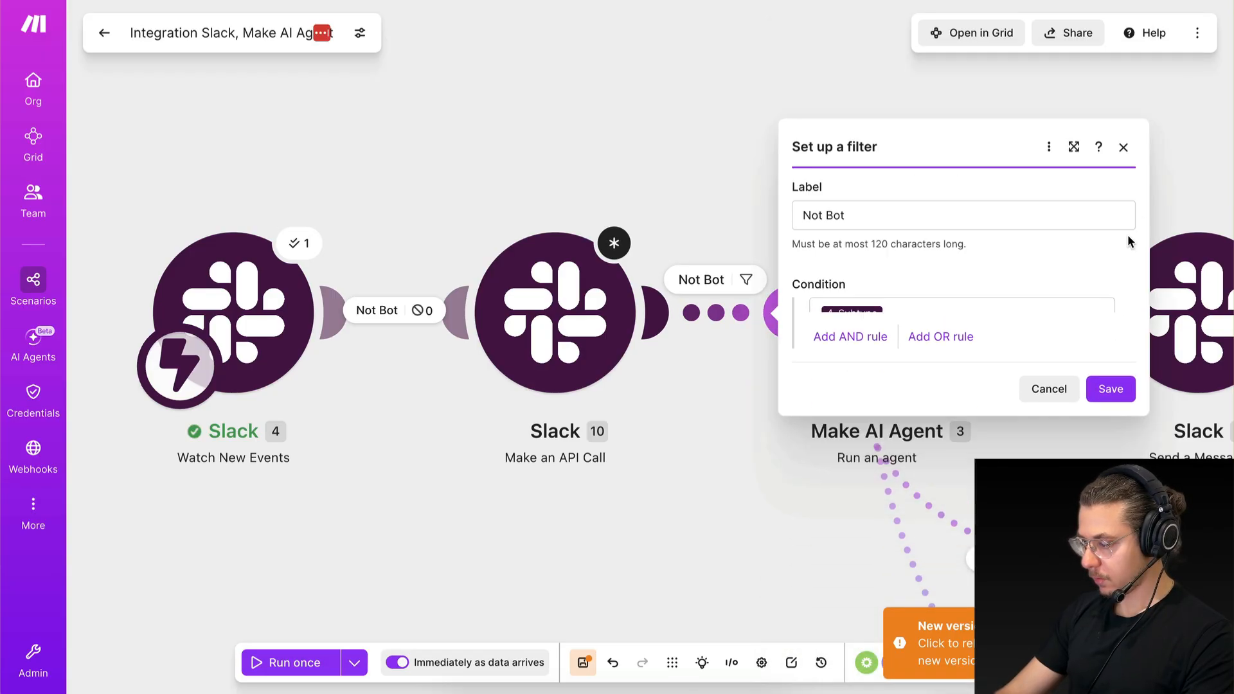
left_click(909, 224)
key("super+BackSpace")
left_click(1118, 433)
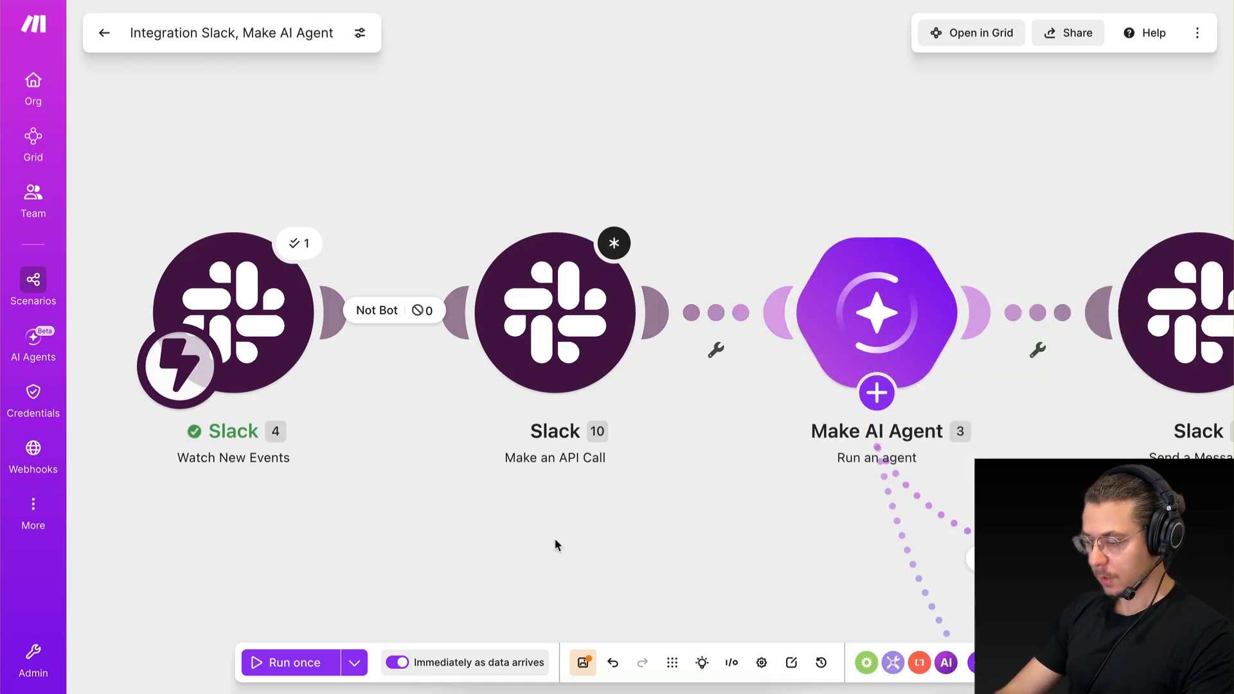
Open the API call module's settings and select the Slack (bot) connection for the dimitutorials.slack.com workspace.
left_click(620, 338)
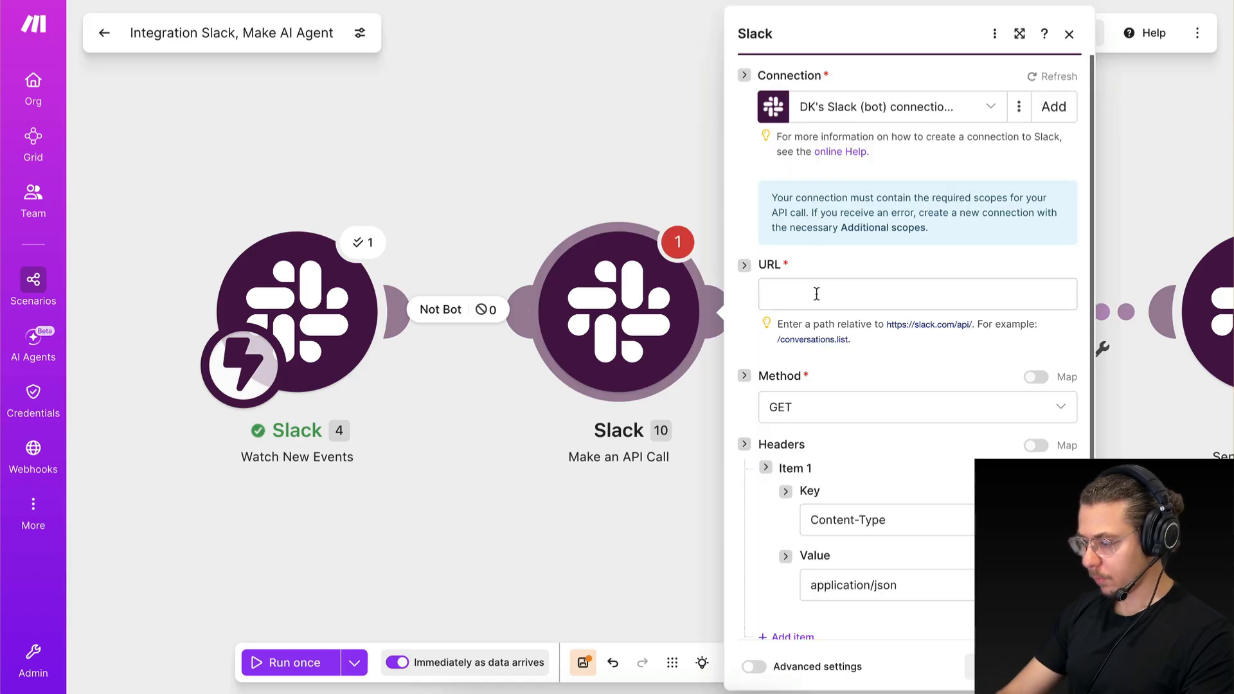
left_click(861, 102)
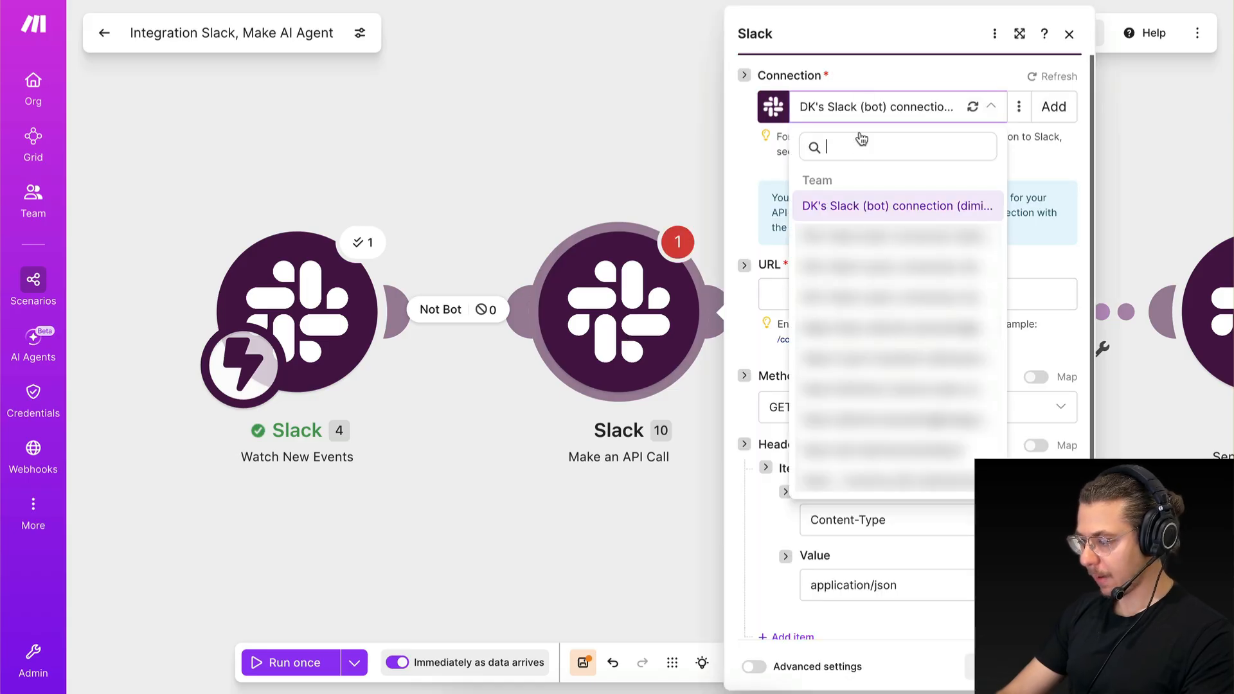
left_click(860, 207)
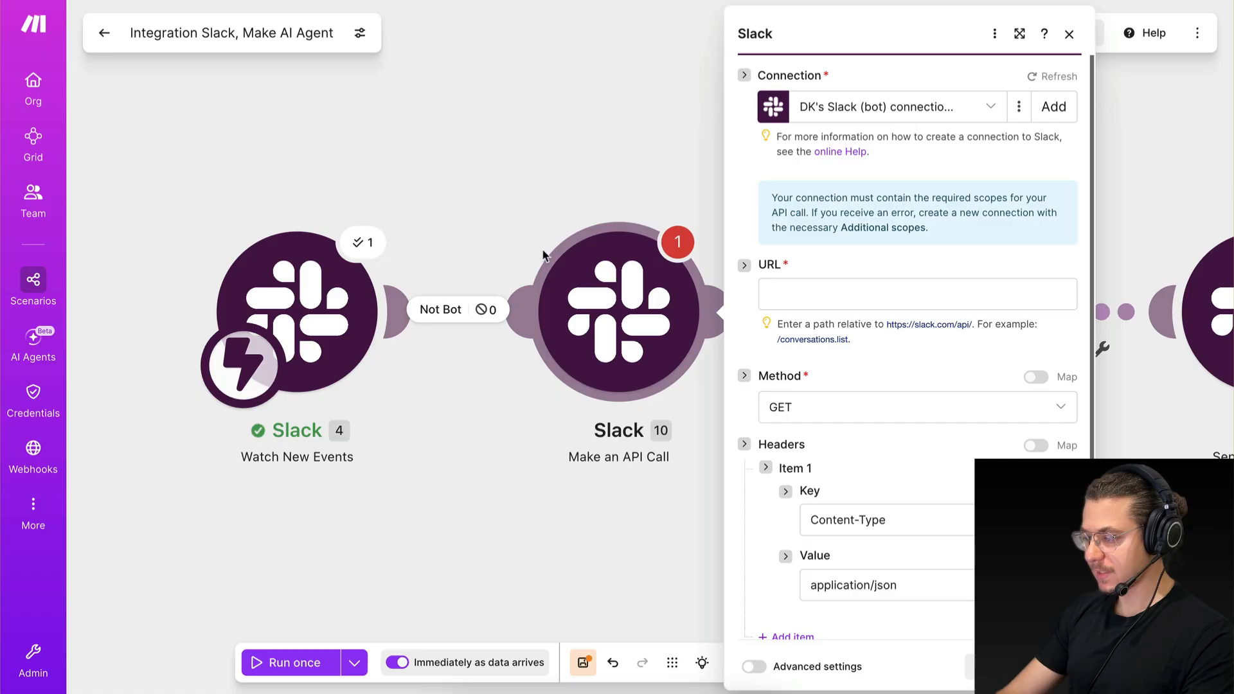
scroll(545, 256, "right", 3)
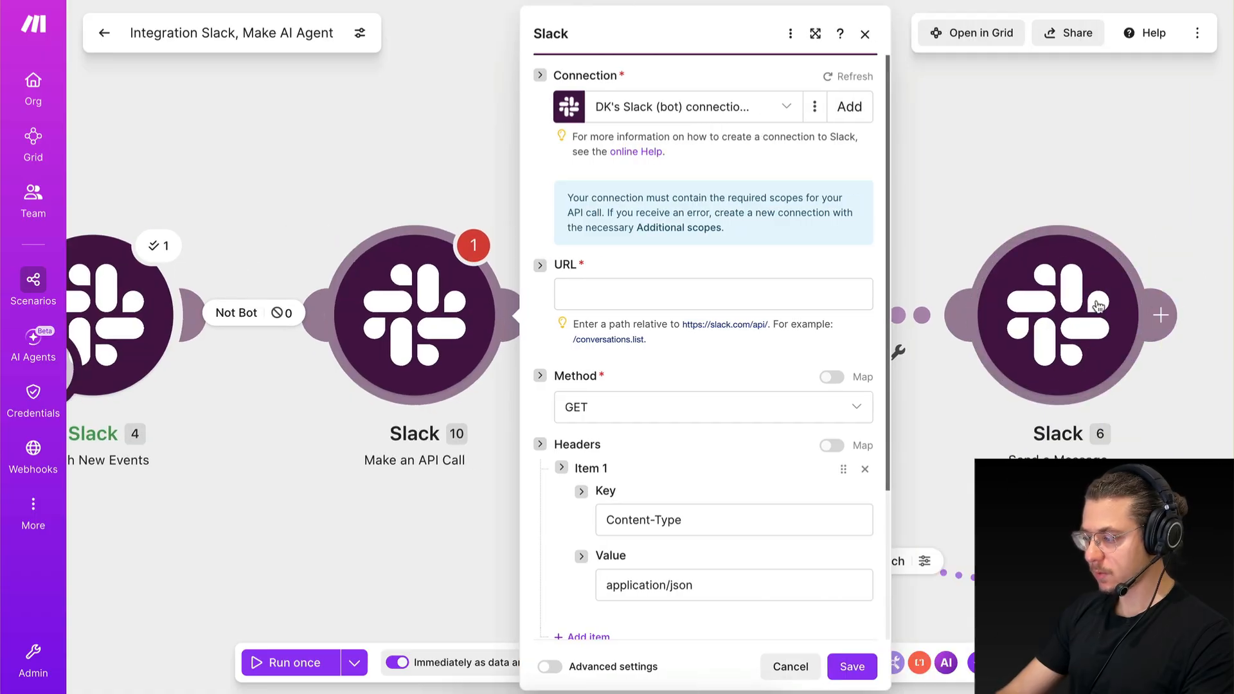
scroll(922, 226, "left", 1)
scroll(351, 243, "left", 2)
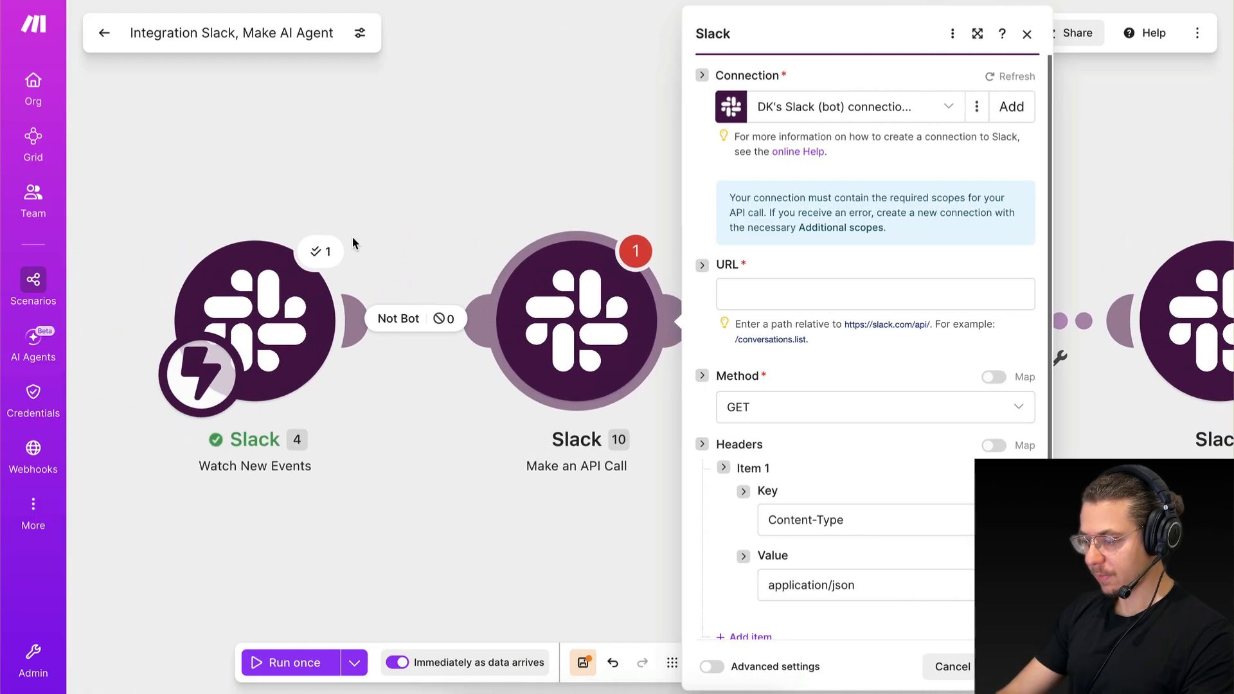
Set the API call's URL to assistant.threads.setStatus and its method to POST.
left_click(884, 293)
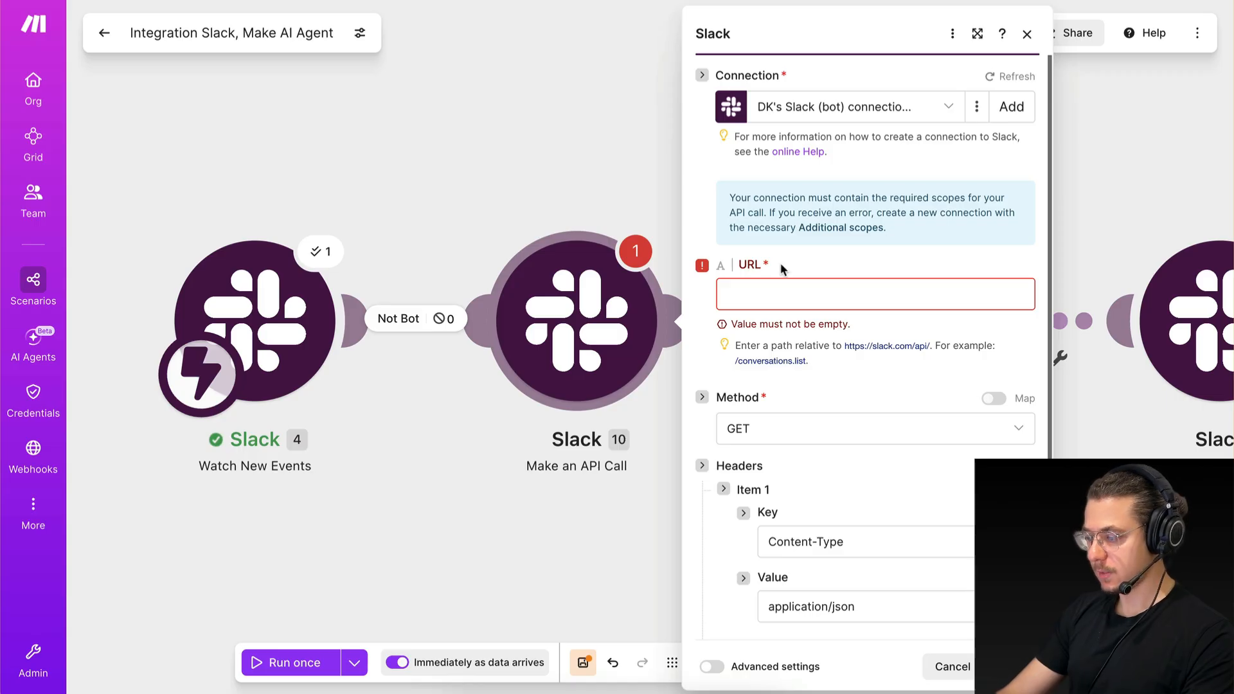
left_click(788, 289)
type("assistant.threads.setStatus")
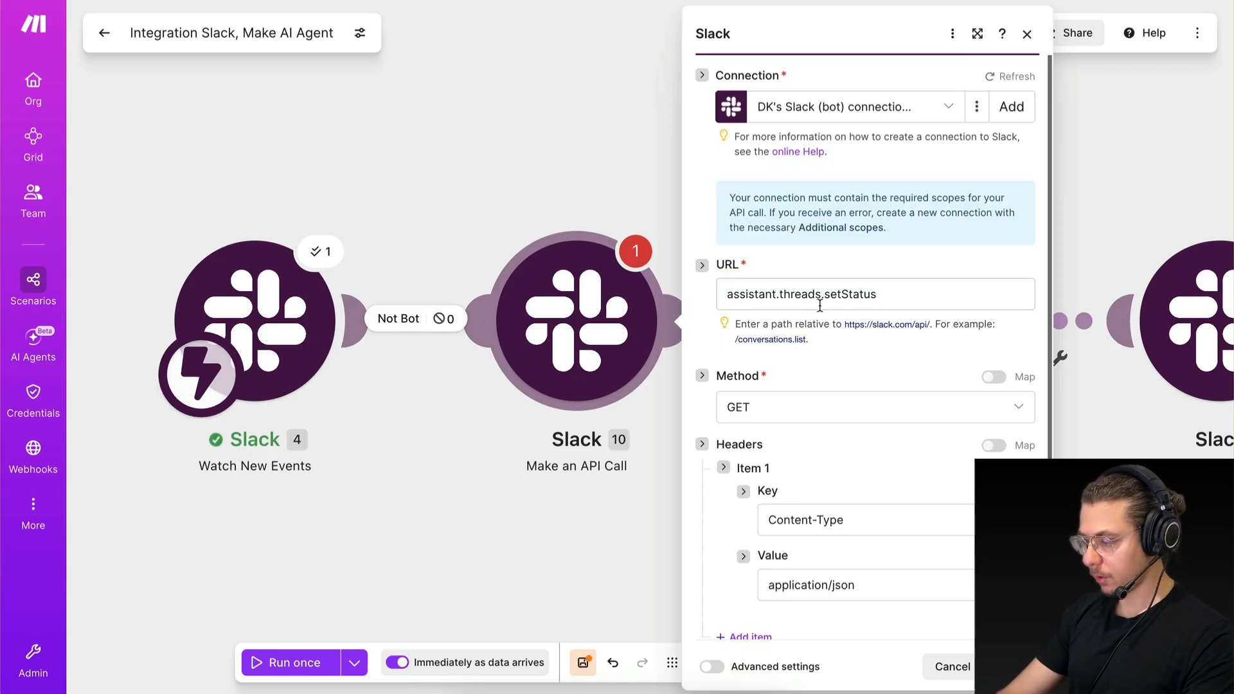
scroll(874, 299, "down", 3)
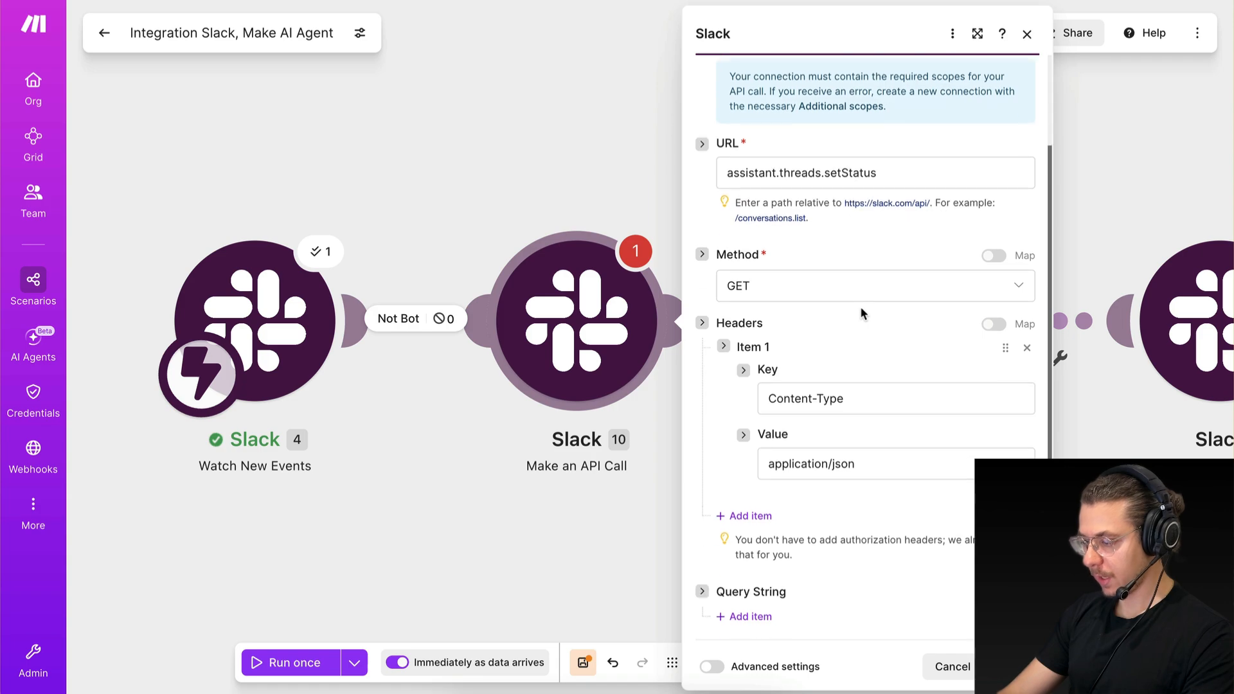
left_click(786, 284)
left_click(785, 338)
scroll(844, 422, "down", 2)
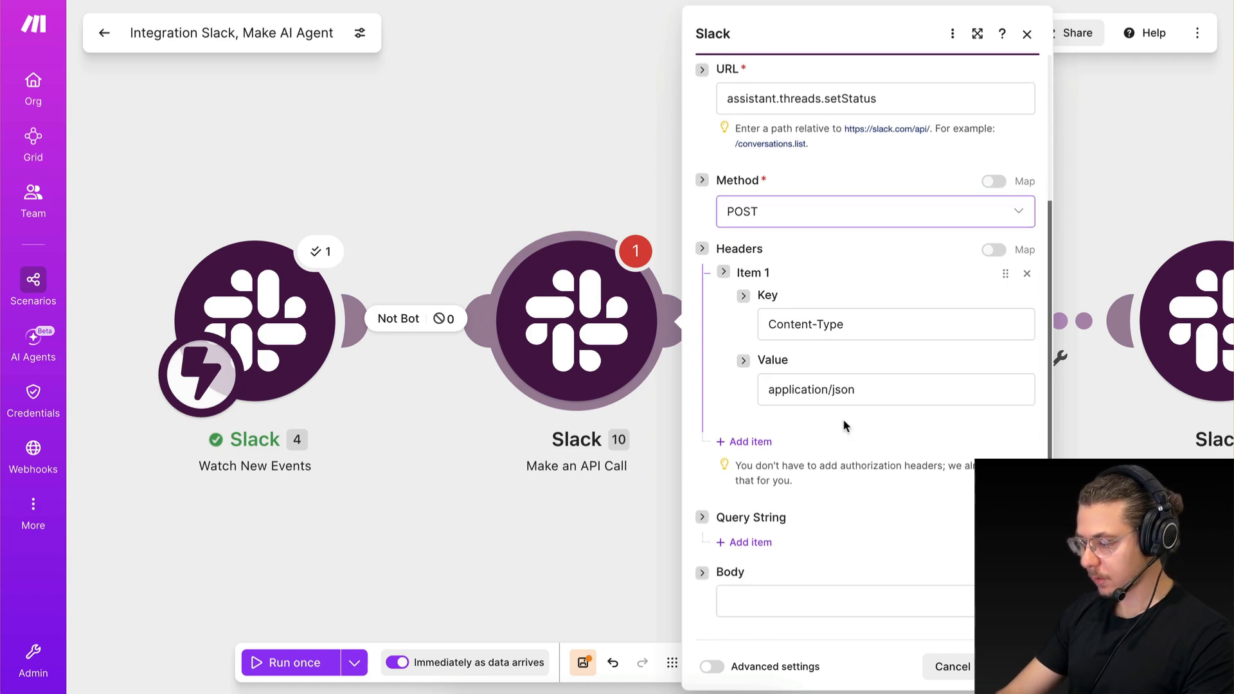
Paste a JSON body with empty "channel_id" and "thread_ts" values and the status "is thinking..." into the API call.
scroll(885, 388, "down", 1)
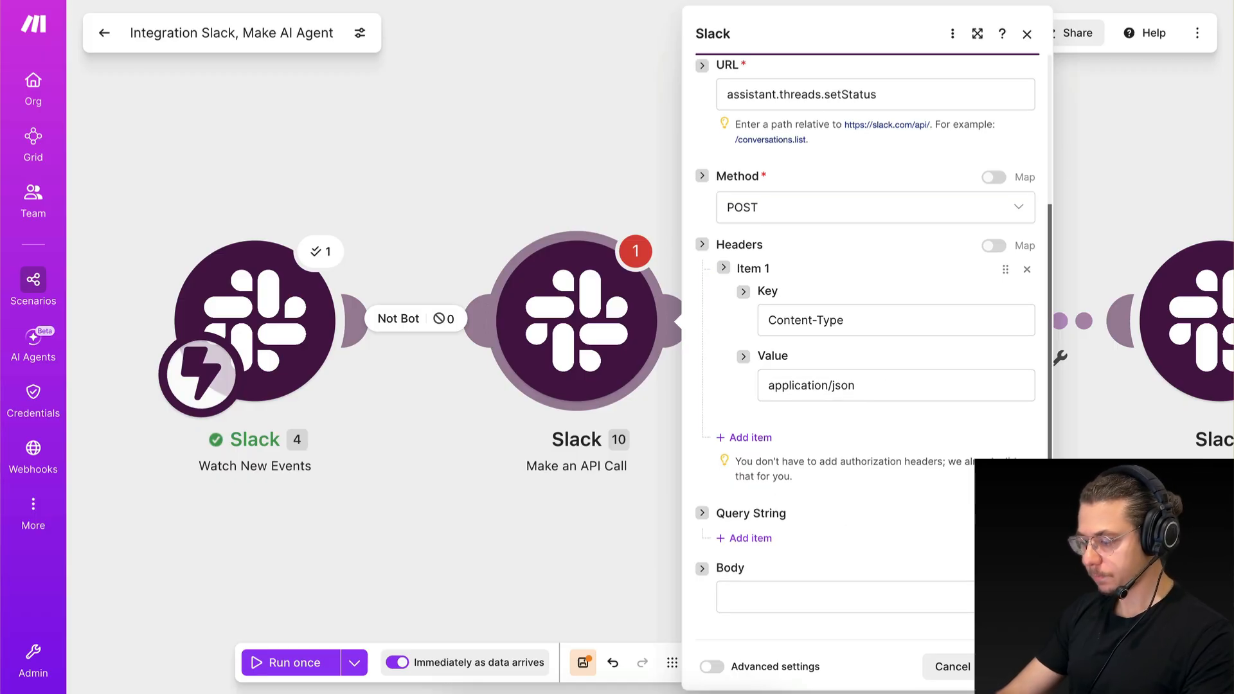
left_click(808, 596)
type("{   \"channel_id\": \"\",   \"thread_ts\": \"\",   \"status\": \"is thinking...\" }")
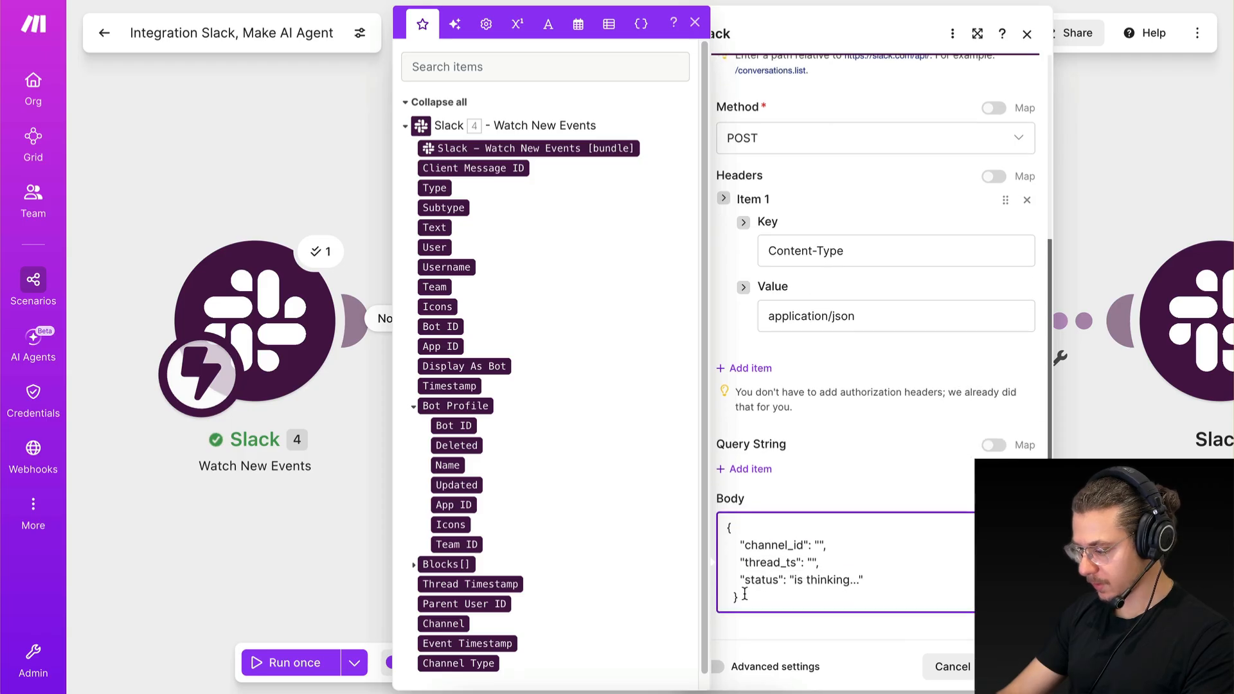
Map the Channel value from the Slack Watch New Events trigger into "channel_id" in the API call's body.
left_click(818, 545)
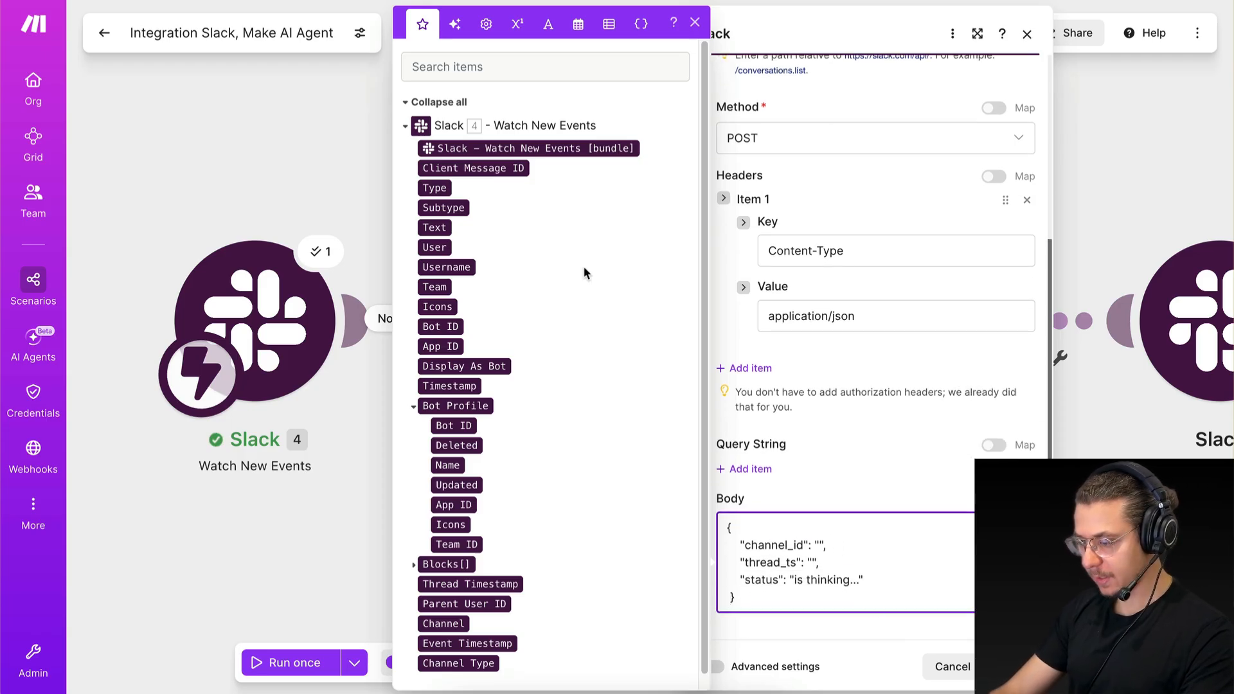
scroll(466, 506, "down", 1)
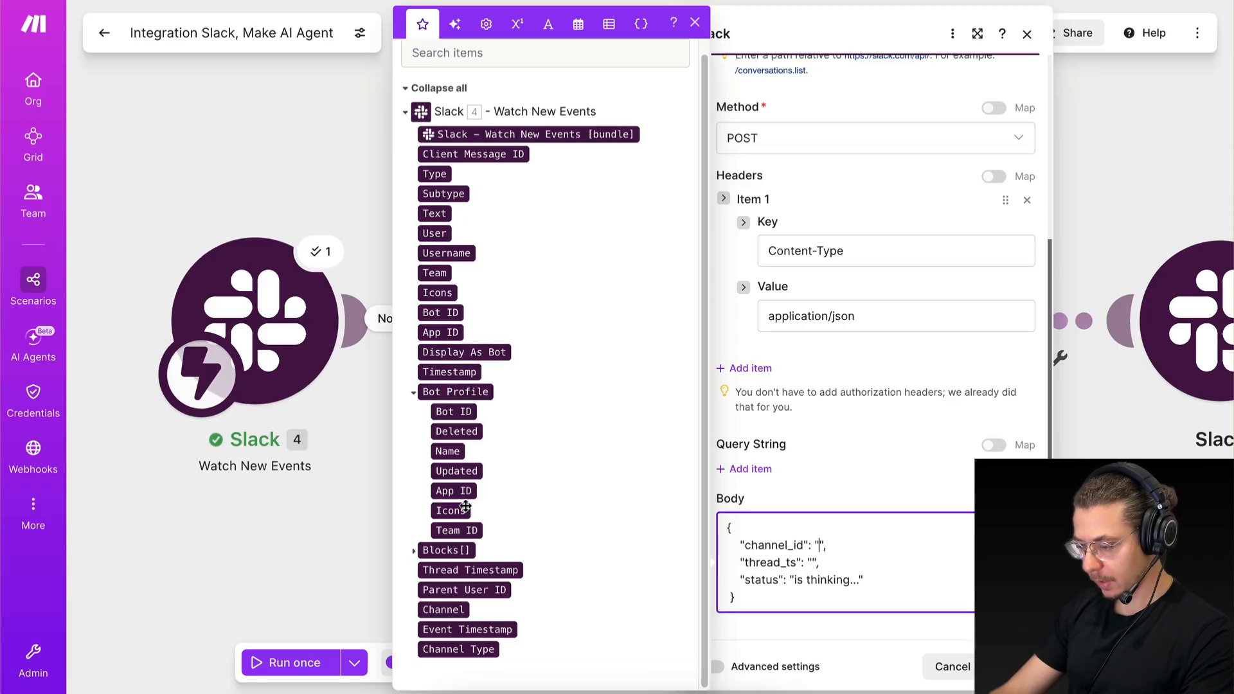
left_click(445, 610)
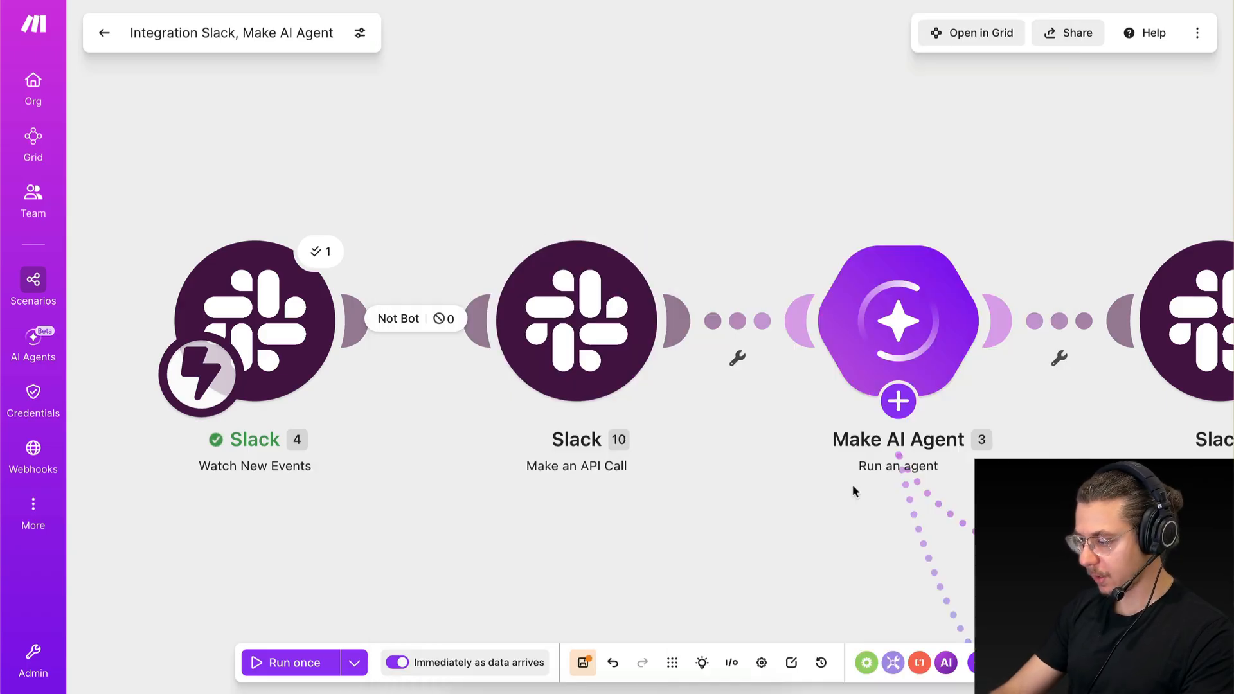
Set "thread_ts" in the API call's body to ifempty(Thread Timestamp; Timestamp), reusing the existing expression.
left_click(855, 485)
scroll(957, 542, "down", 3)
left_click(925, 515)
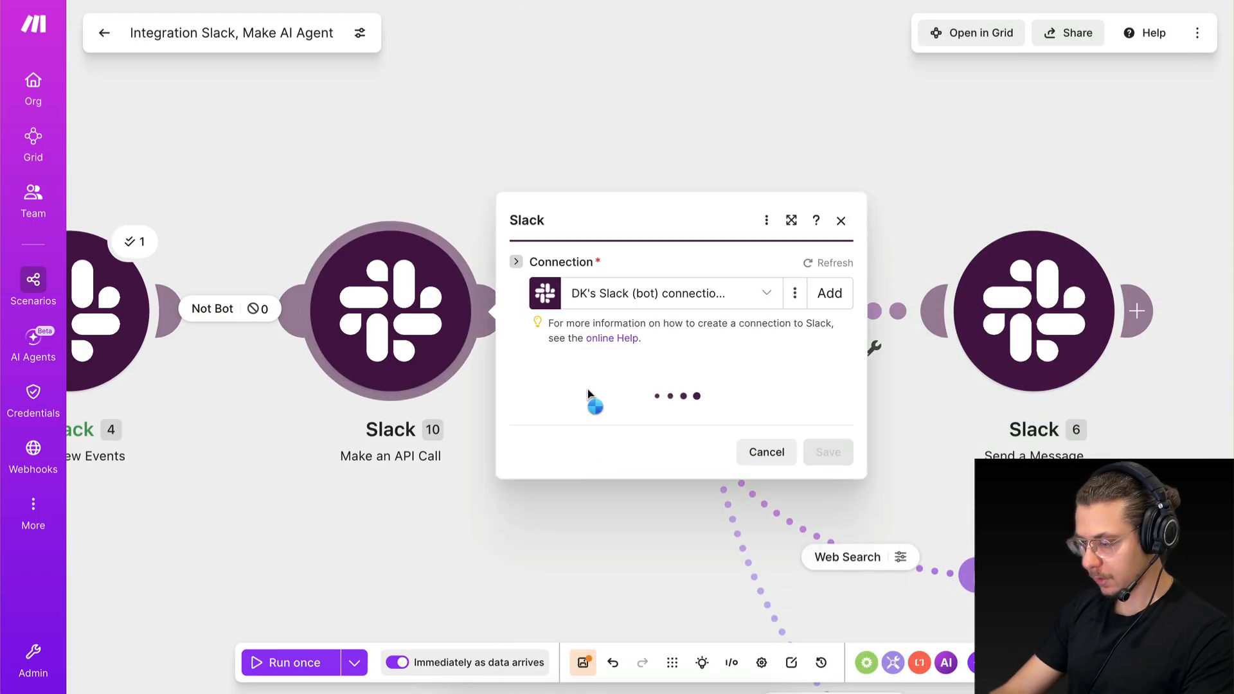
scroll(649, 527, "down", 3)
scroll(648, 527, "down", 2)
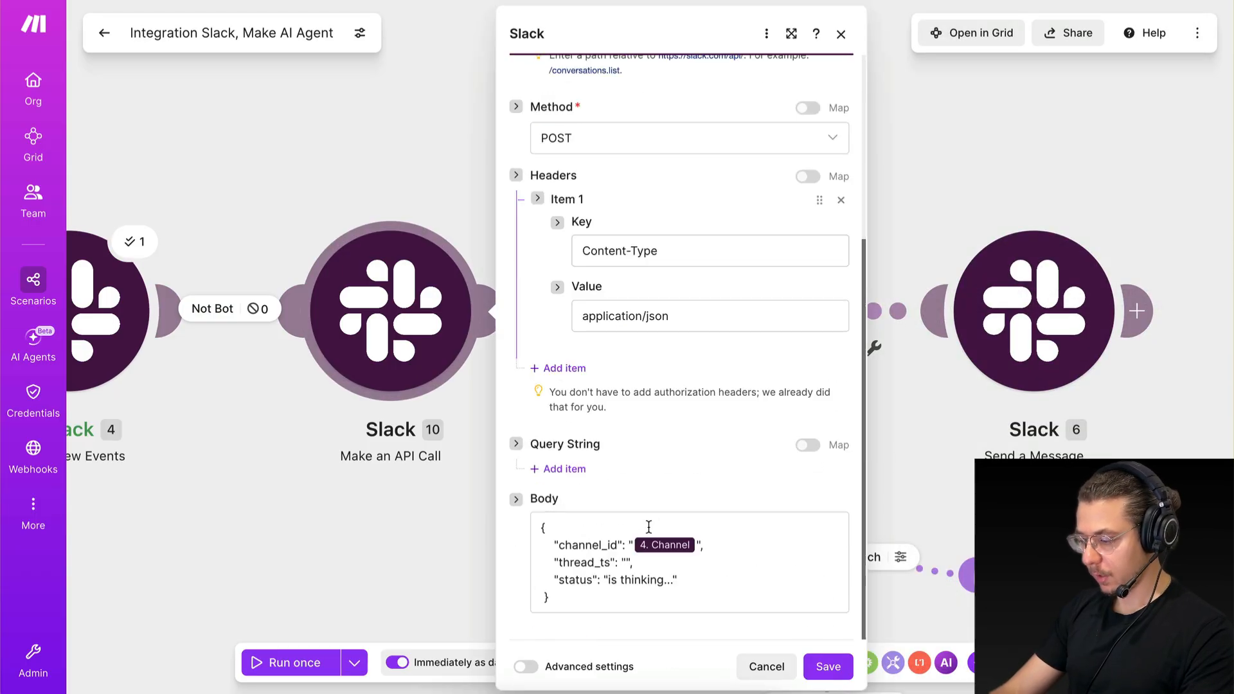
left_click(625, 561)
type("ifempty( 4. Thread Timestamp ; 4. Timestamp )")
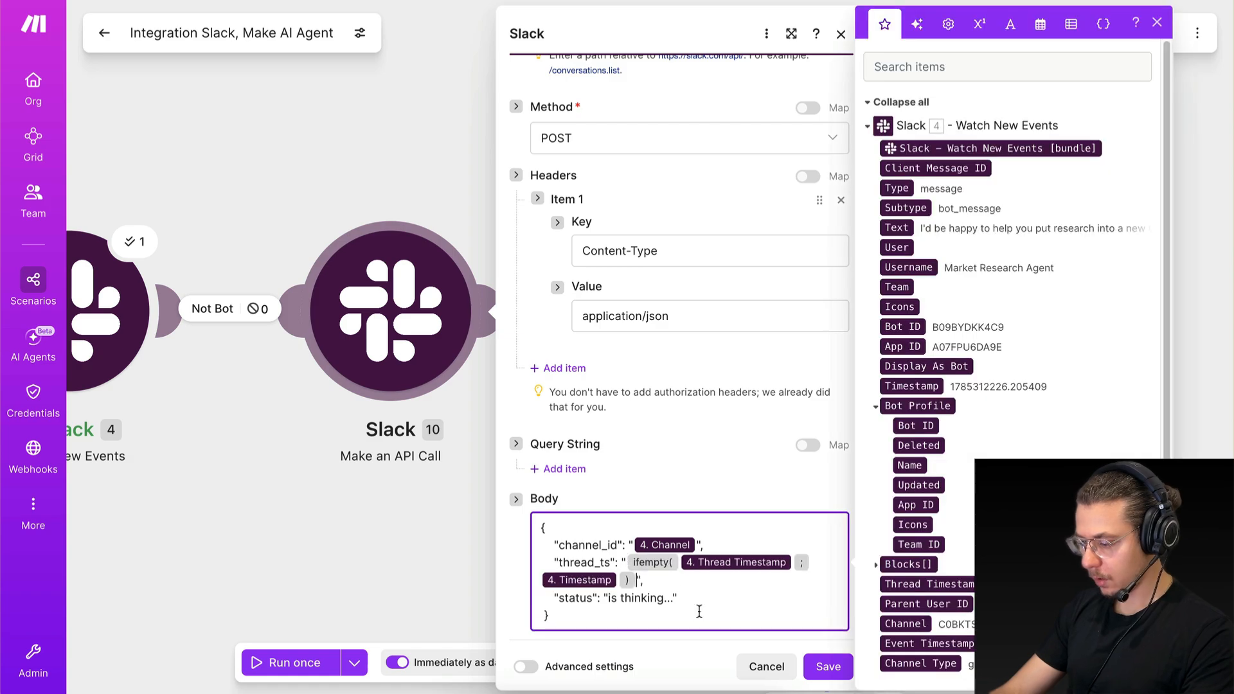
scroll(699, 611, "down", 1)
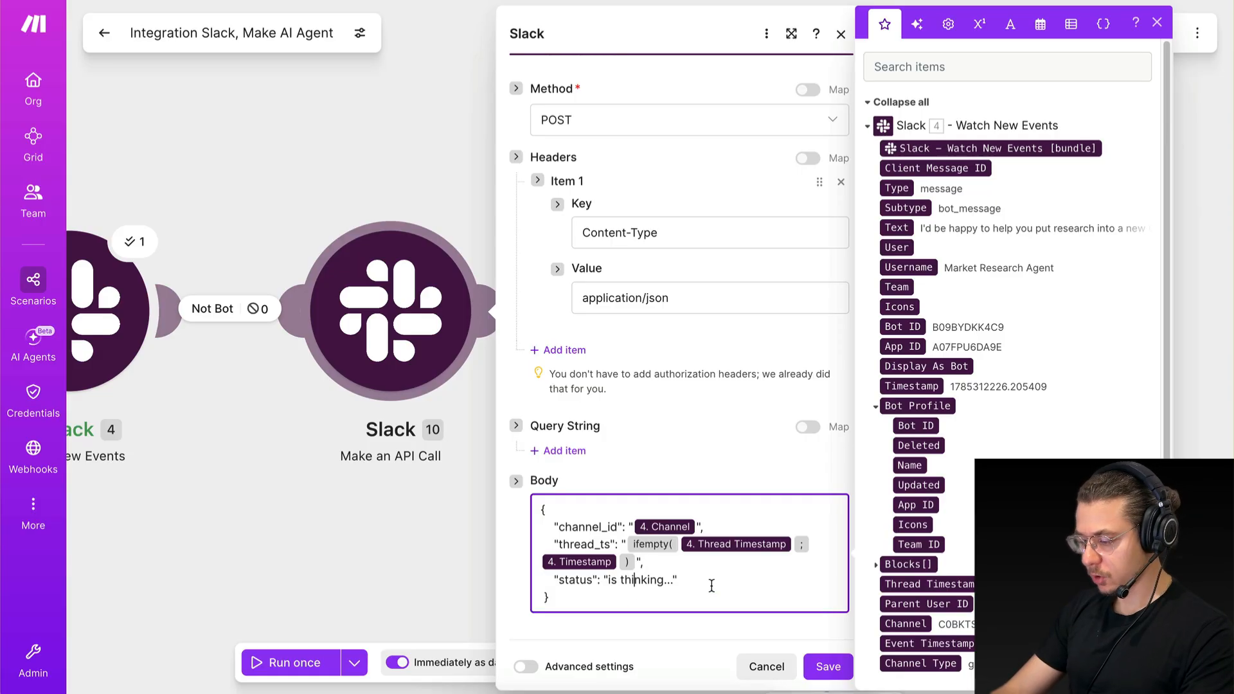
Save the API call module and the scenario, and auto-align the modules on the canvas.
left_click(829, 667)
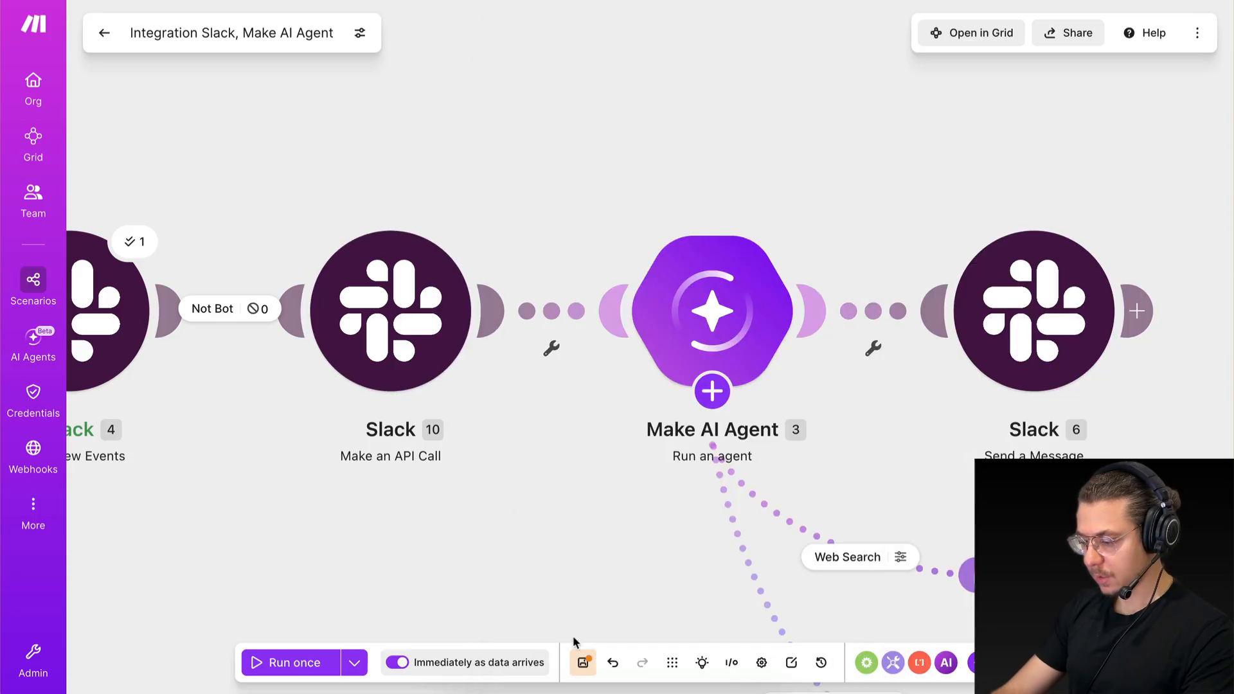
left_click(583, 665)
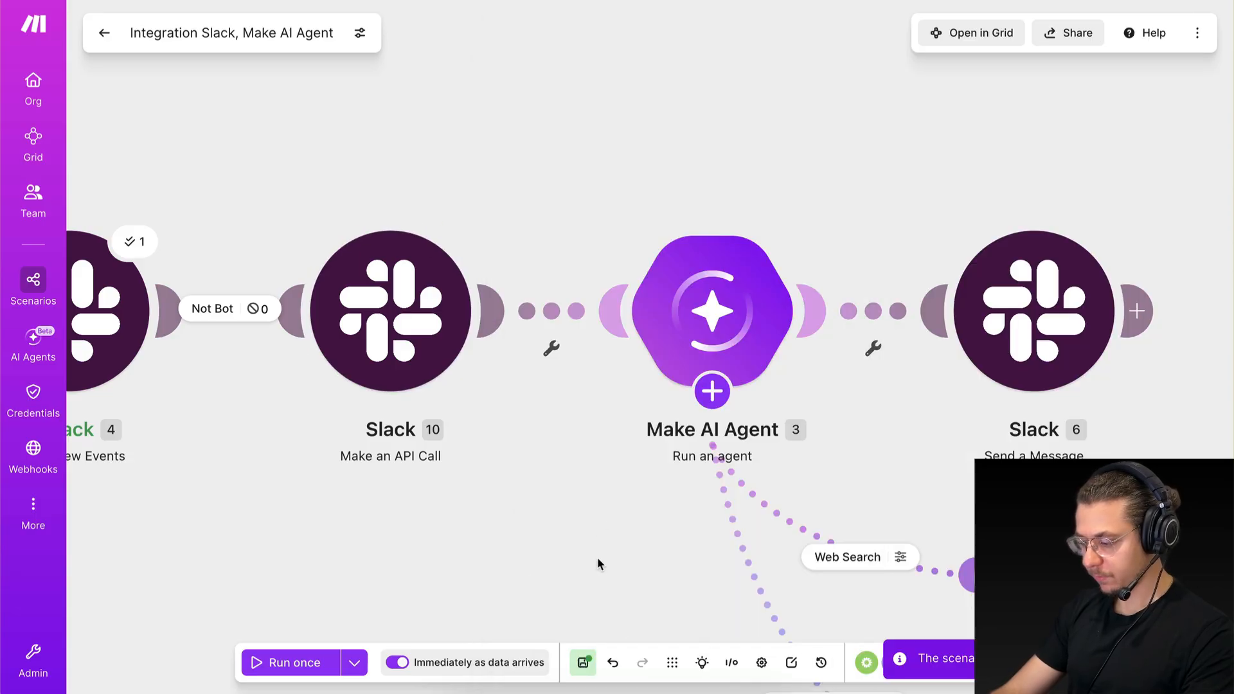
left_click(672, 663)
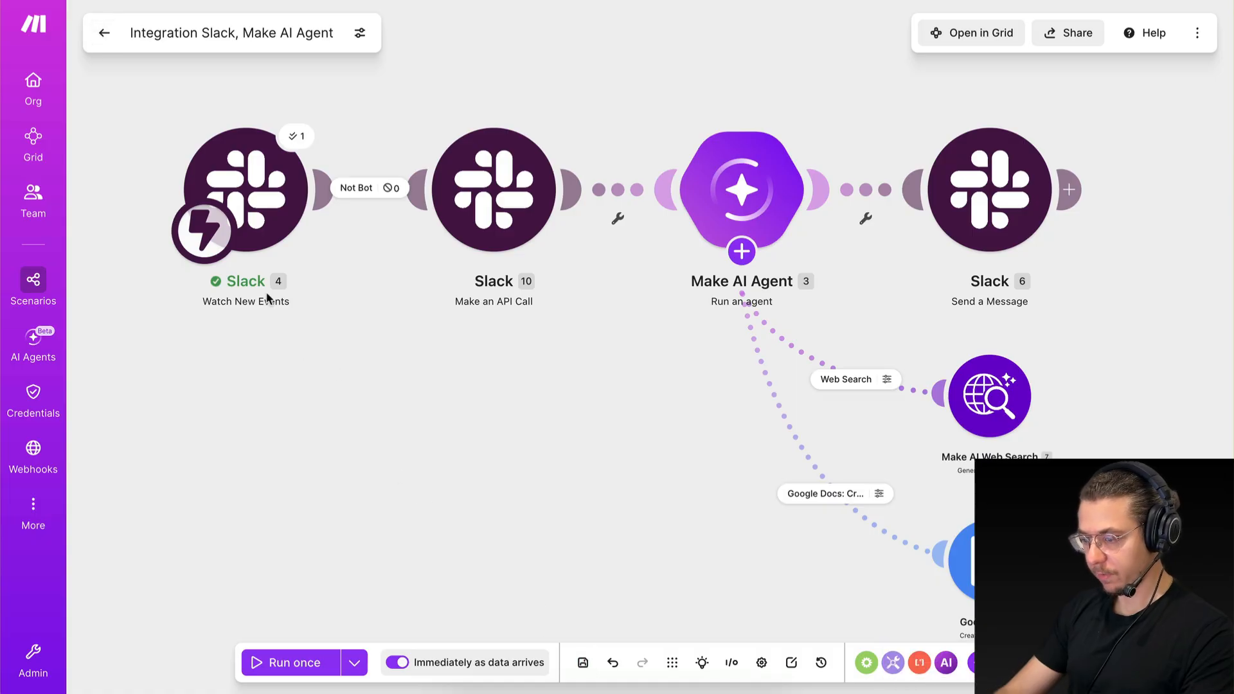
Switch to Slack and post "hello" in the market-research-agent channel to test the thinking status.
key("ctrl+Right")
left_click(457, 635)
type("hel")
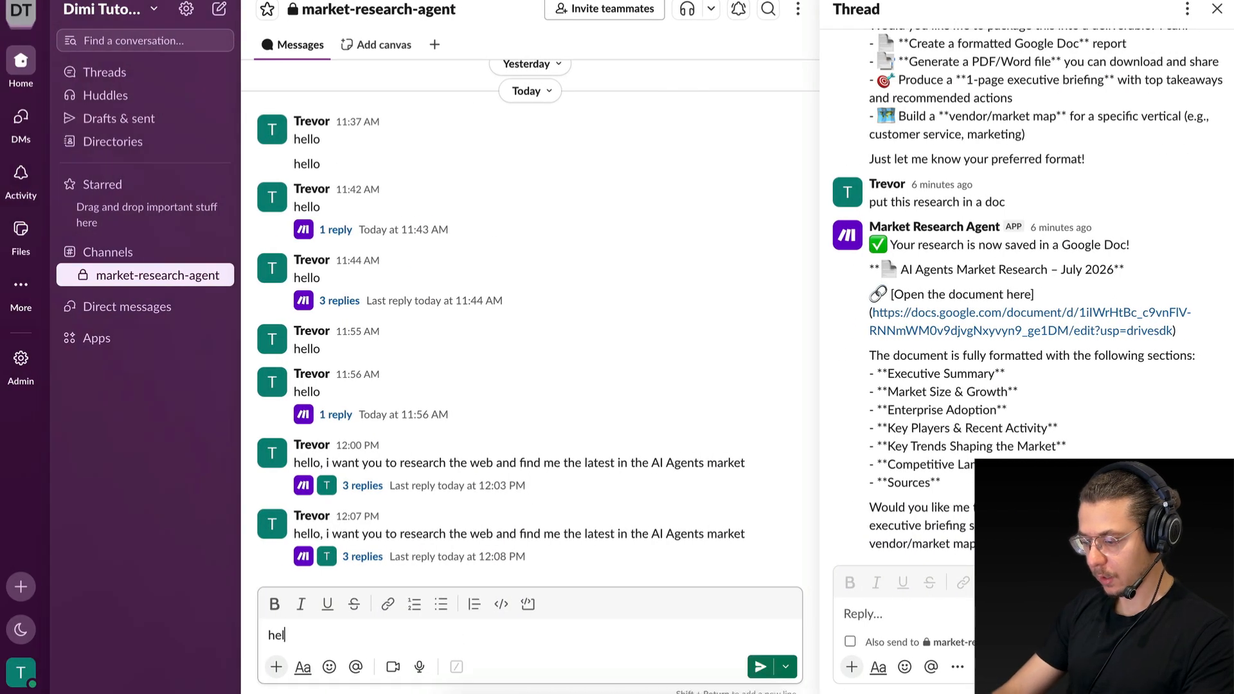
type("lo")
key("Return")
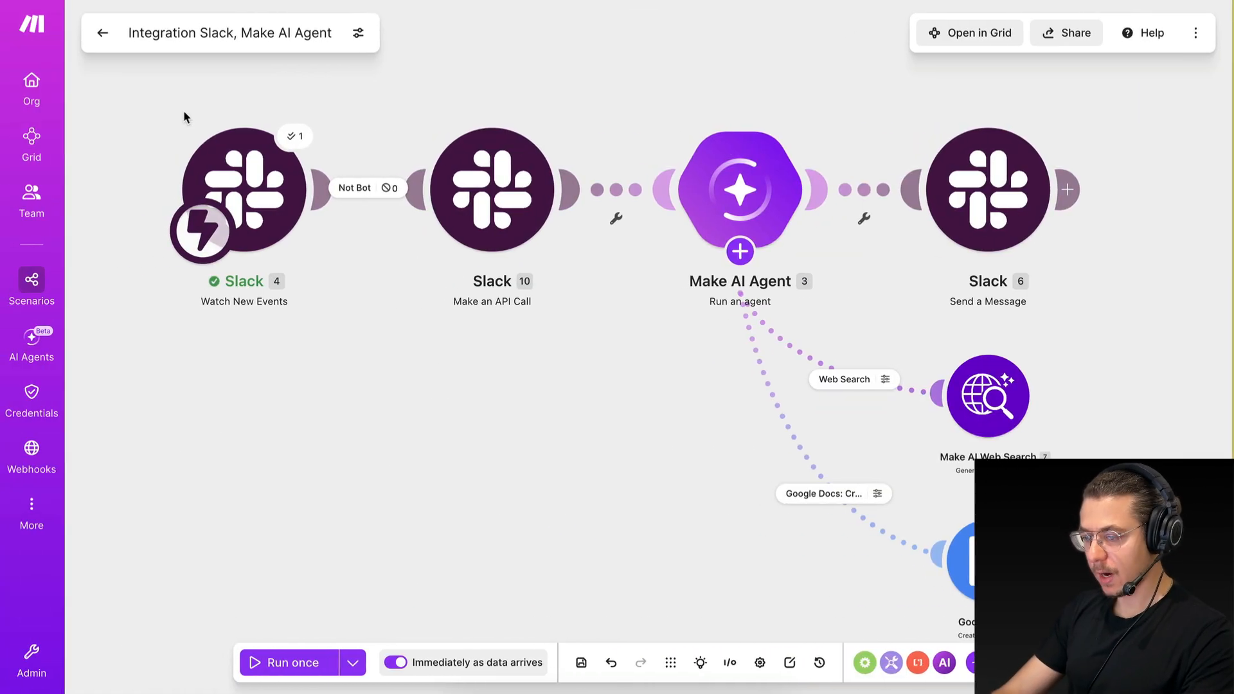
Exit the scenario editor in Make and open the reply thread of the newest "hello" message in Slack.
left_click(102, 32)
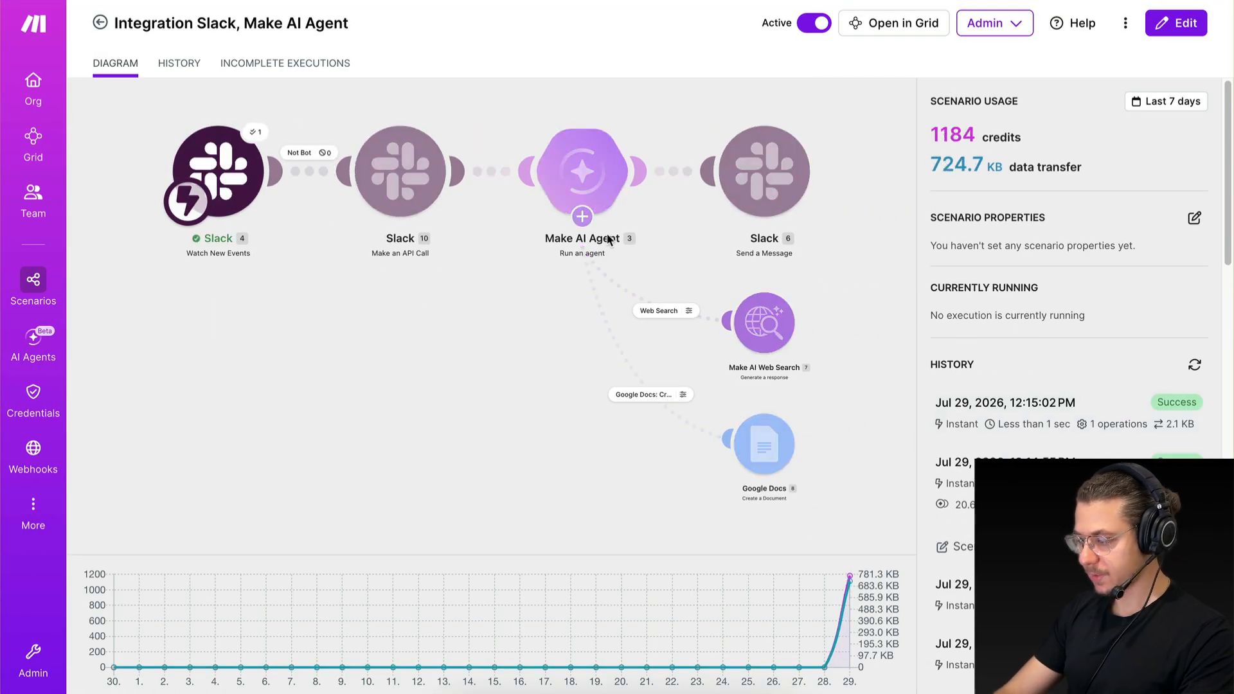
key("ctrl+Right")
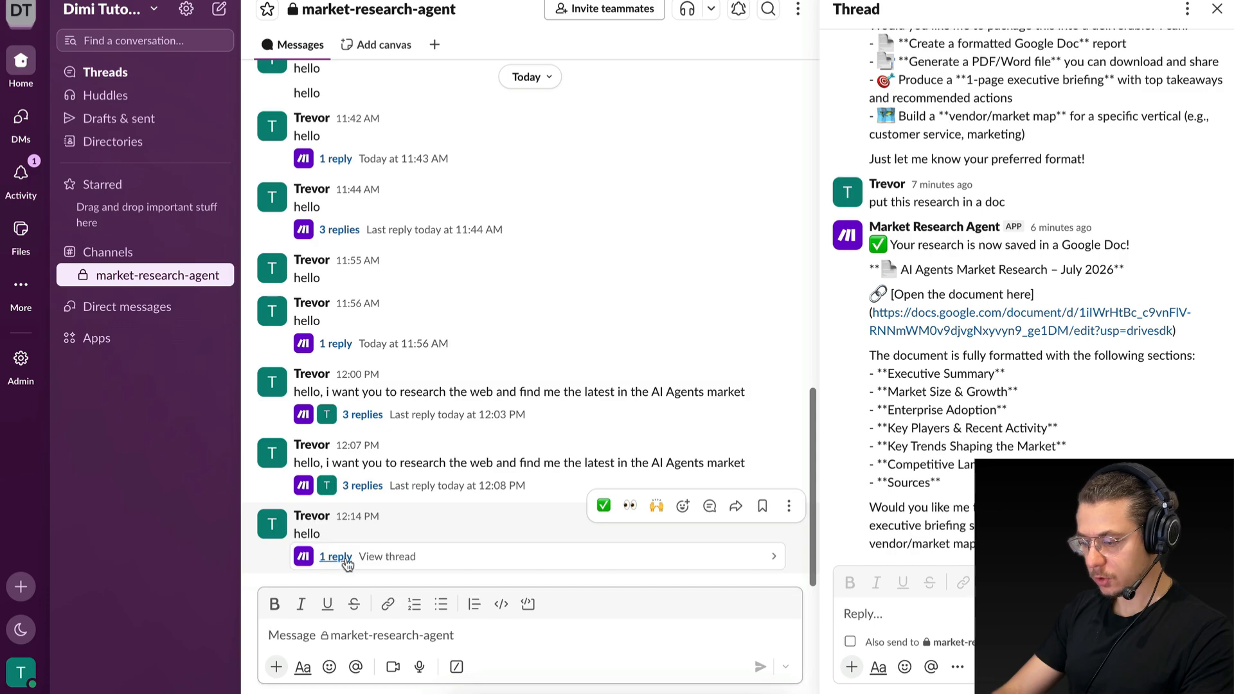
left_click(345, 558)
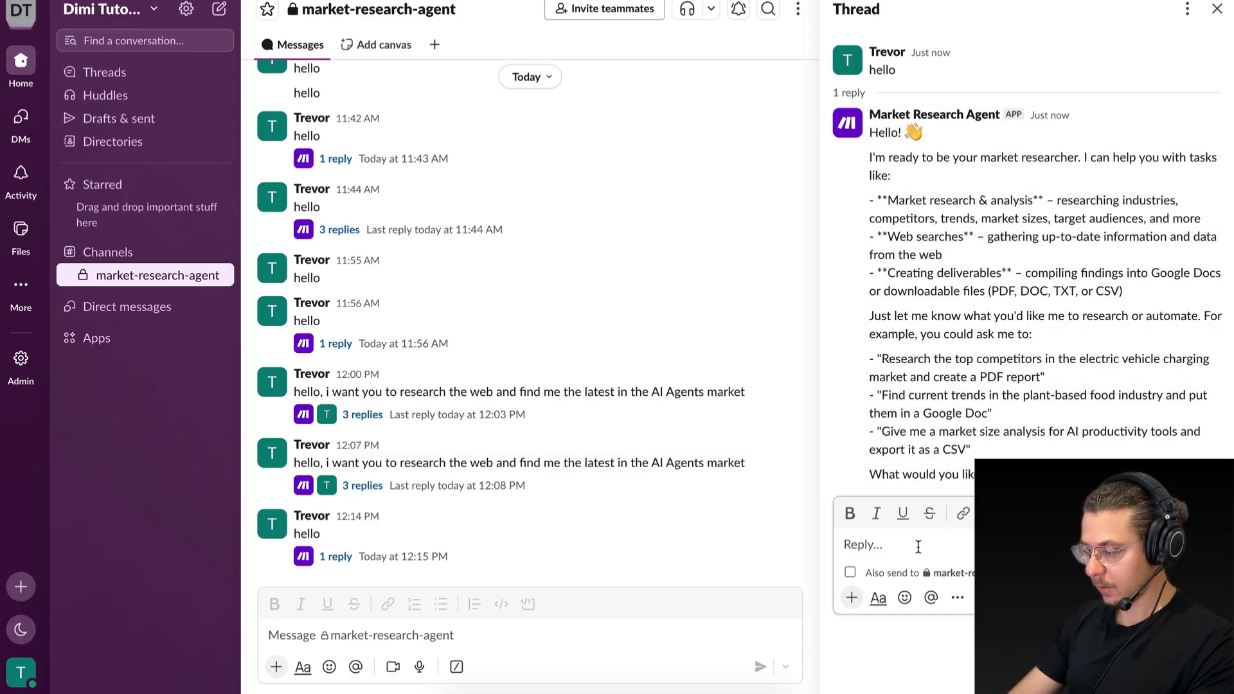
Reply "do research on AI" in the open Slack thread.
type("do resea")
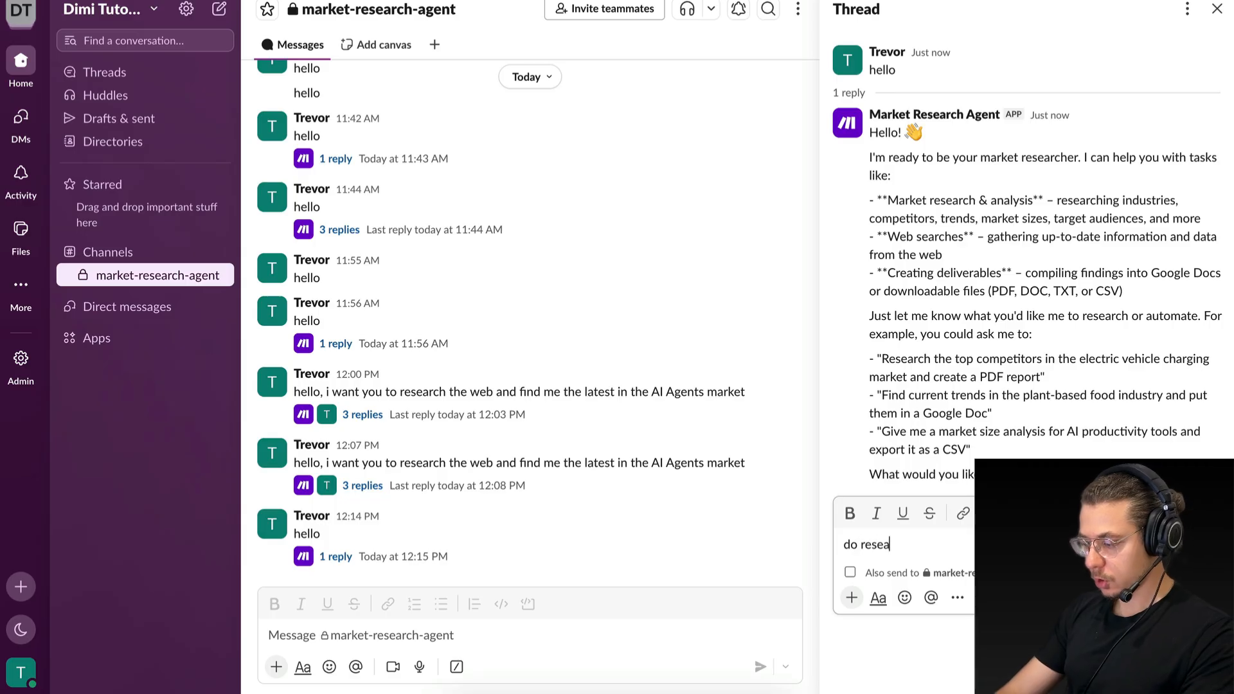
type("rch on AI")
key("Return")
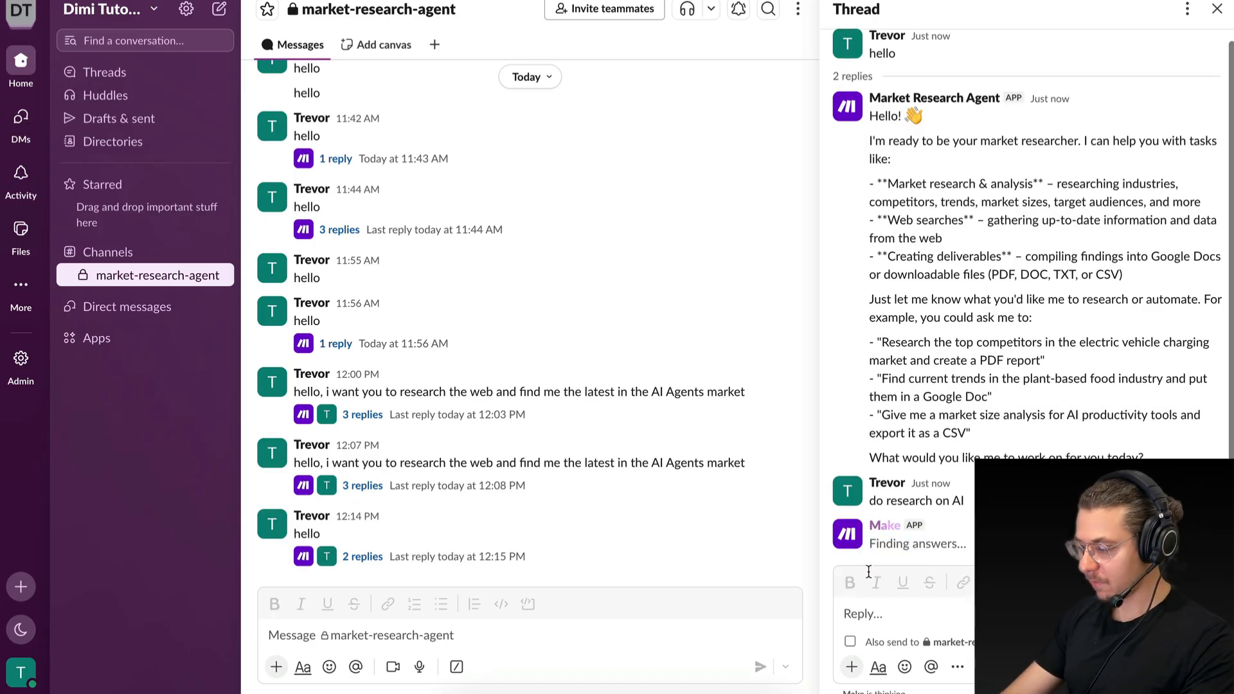
Examine the text formatting of the Market Research Agent's latest reply in the Slack thread.
scroll(947, 302, "up", 3)
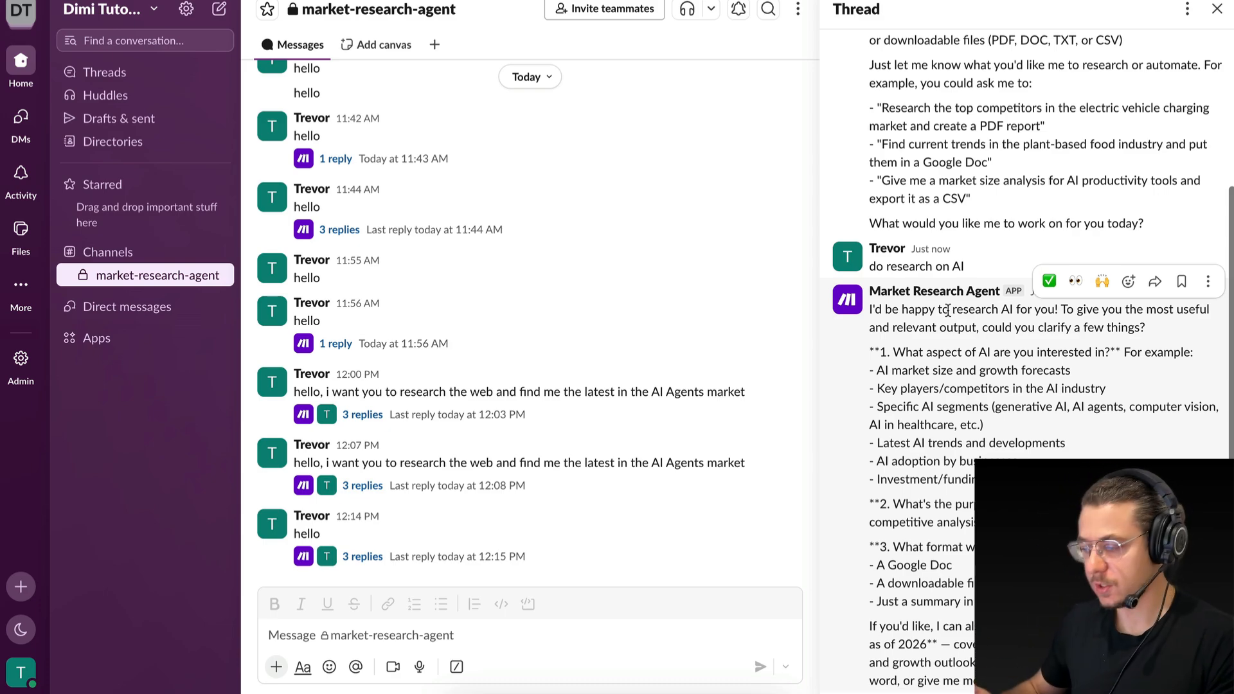
scroll(944, 380, "down", 3)
left_click_drag(931, 259, 977, 331)
left_click(977, 332)
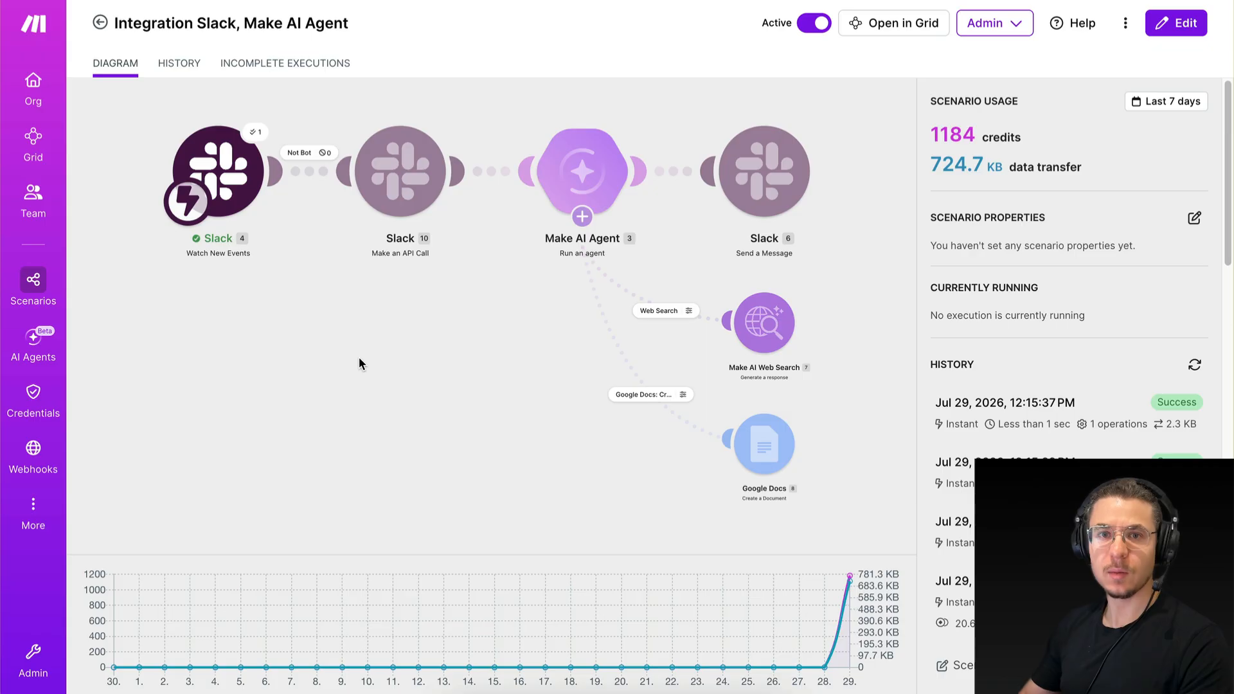
key("ctrl+Right")
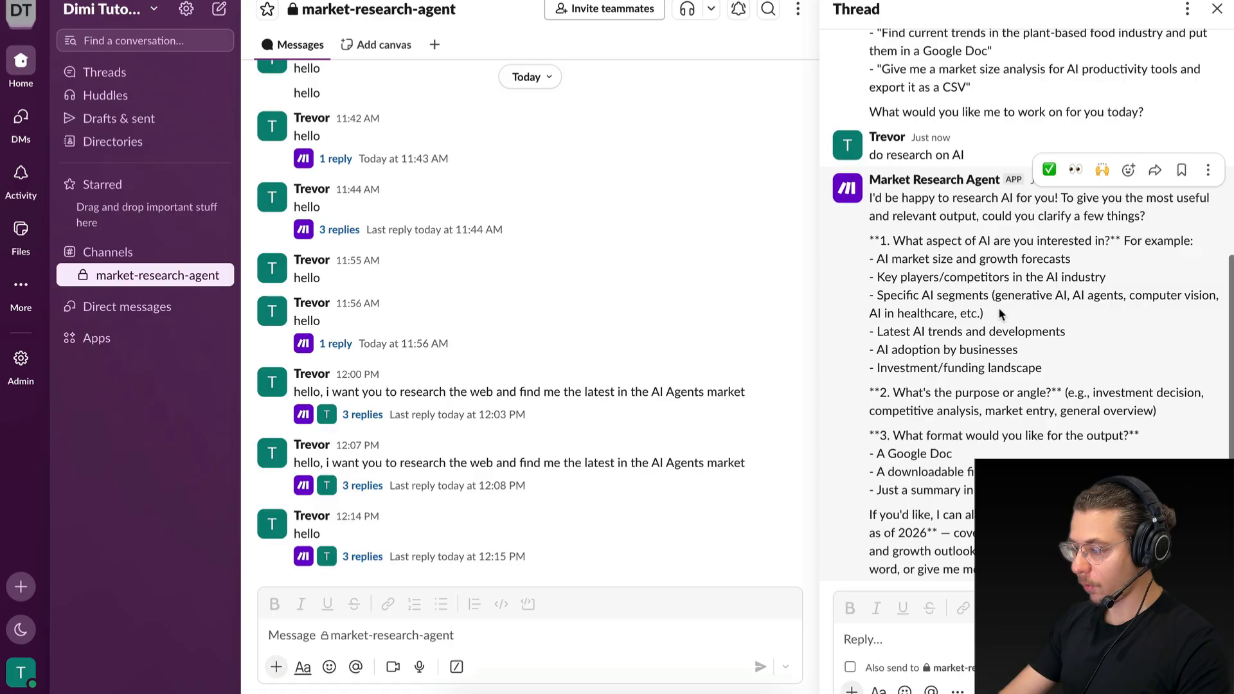
key("ctrl+Left")
Open the Make AI Agent's settings in the scenario editor and add the line "Output Formatting Instructions" below its existing instructions.
left_click(535, 300)
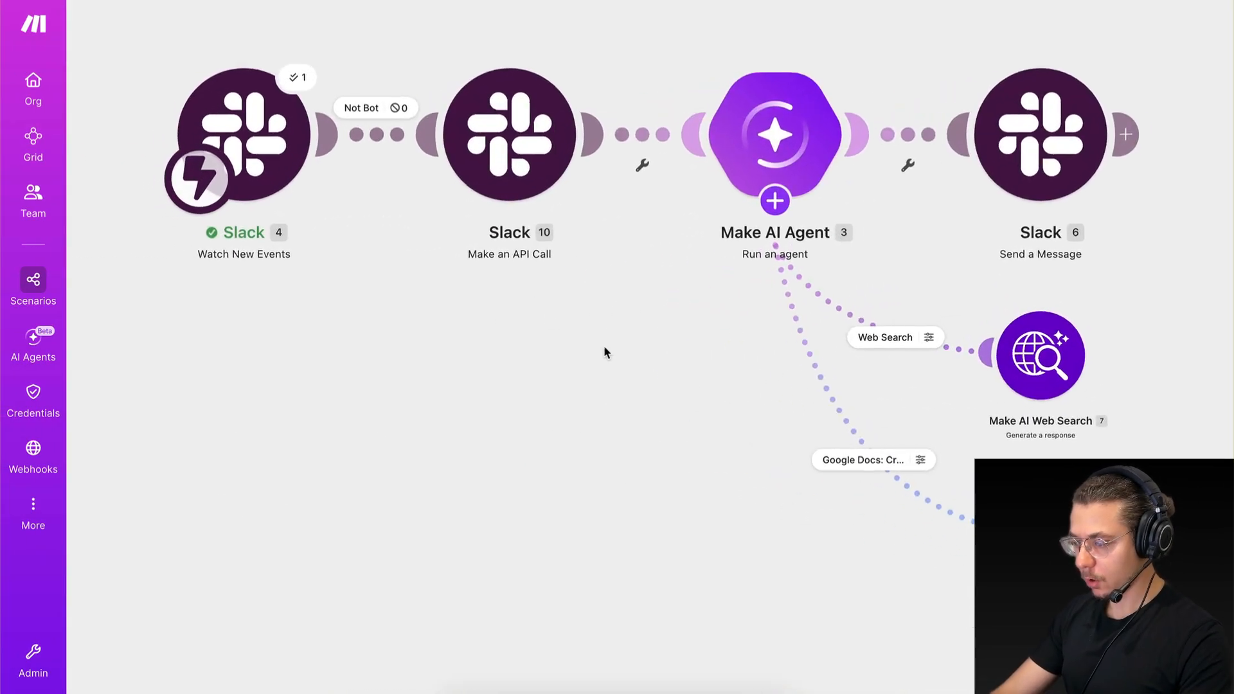
left_click(556, 226)
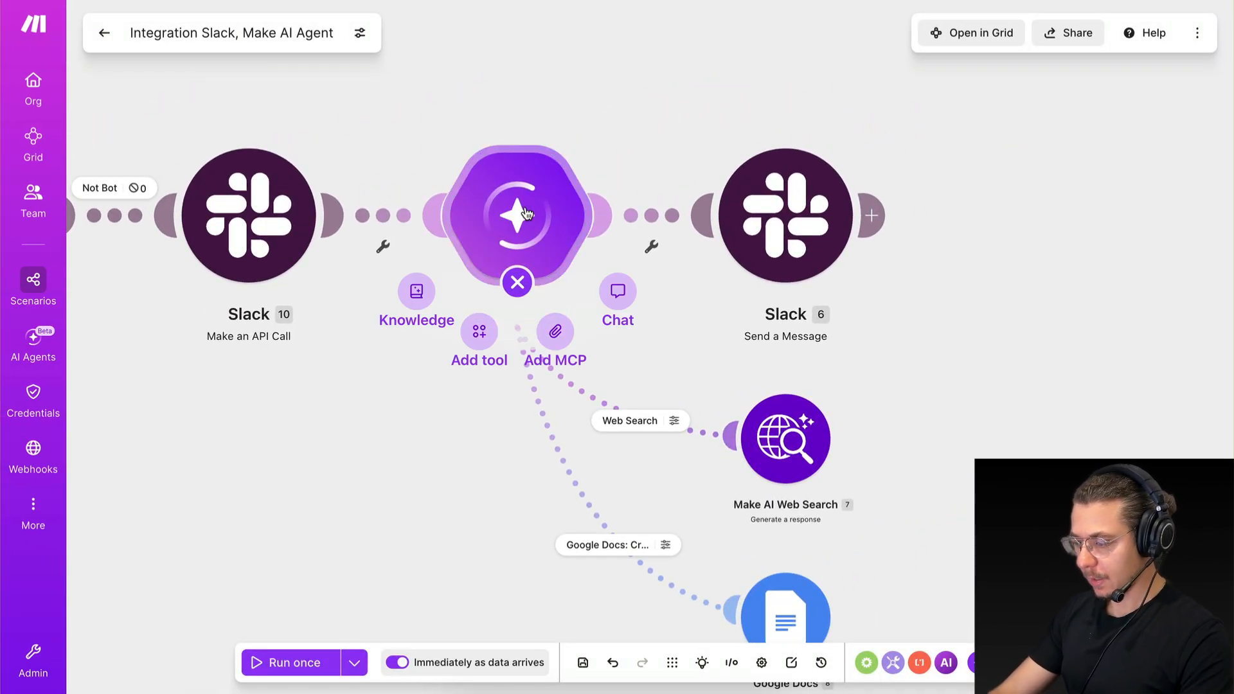
left_click(526, 213)
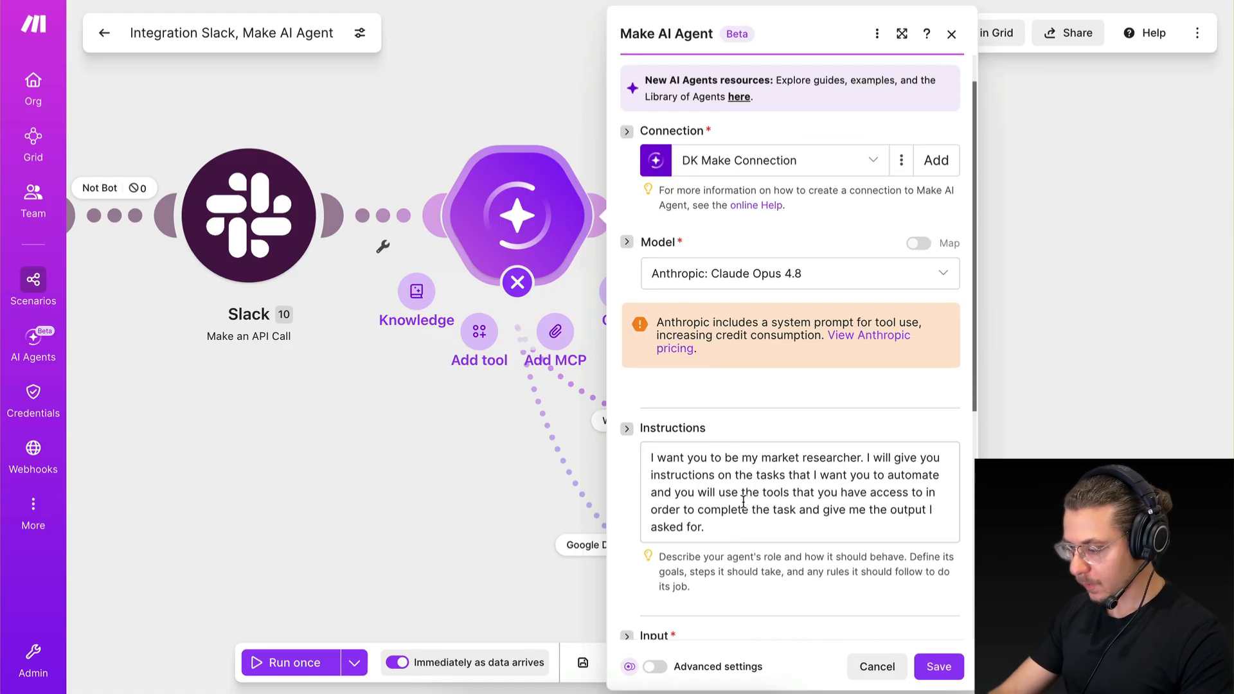
left_click(736, 531)
scroll(737, 531, "down", 4)
key("Return")
key("Return")
type("Ou")
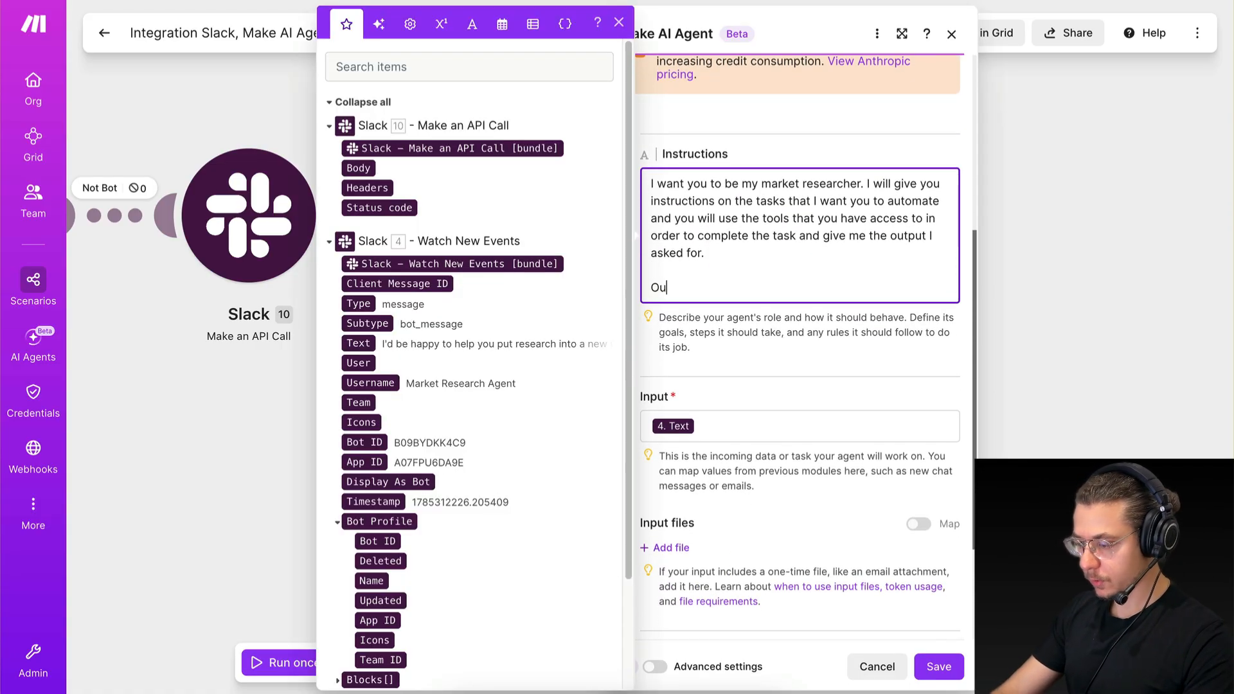
type("tput Formatting ")
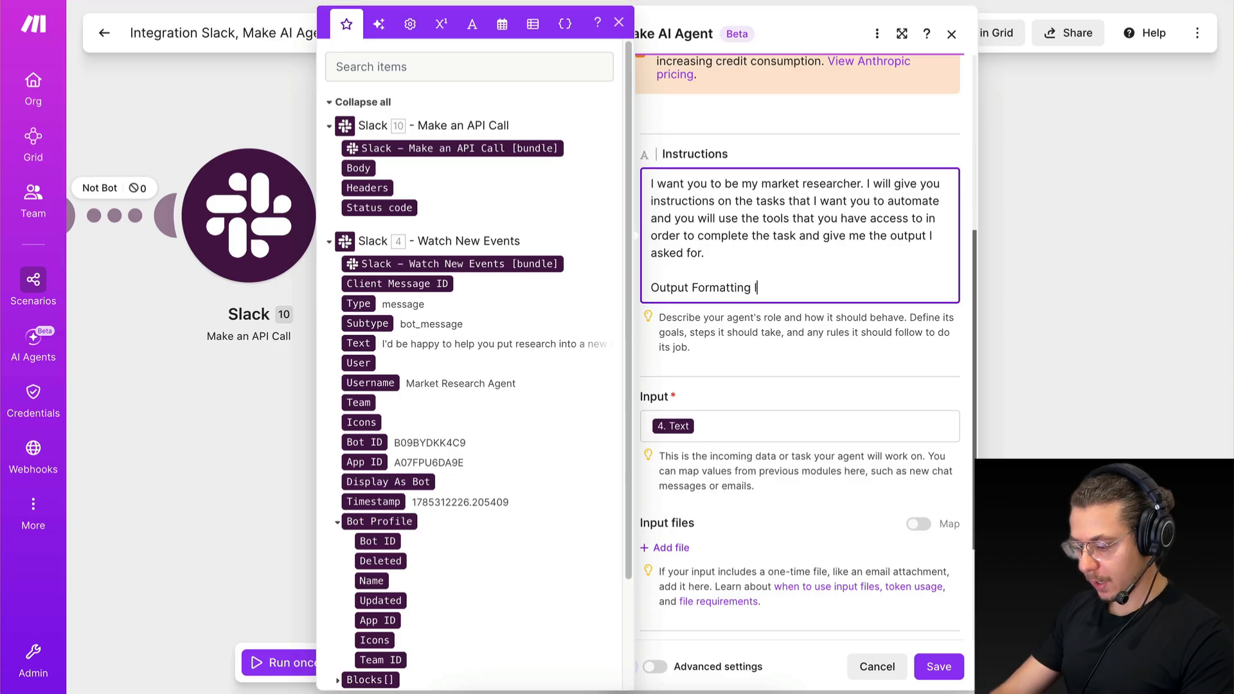
type("Instructions")
key("Return")
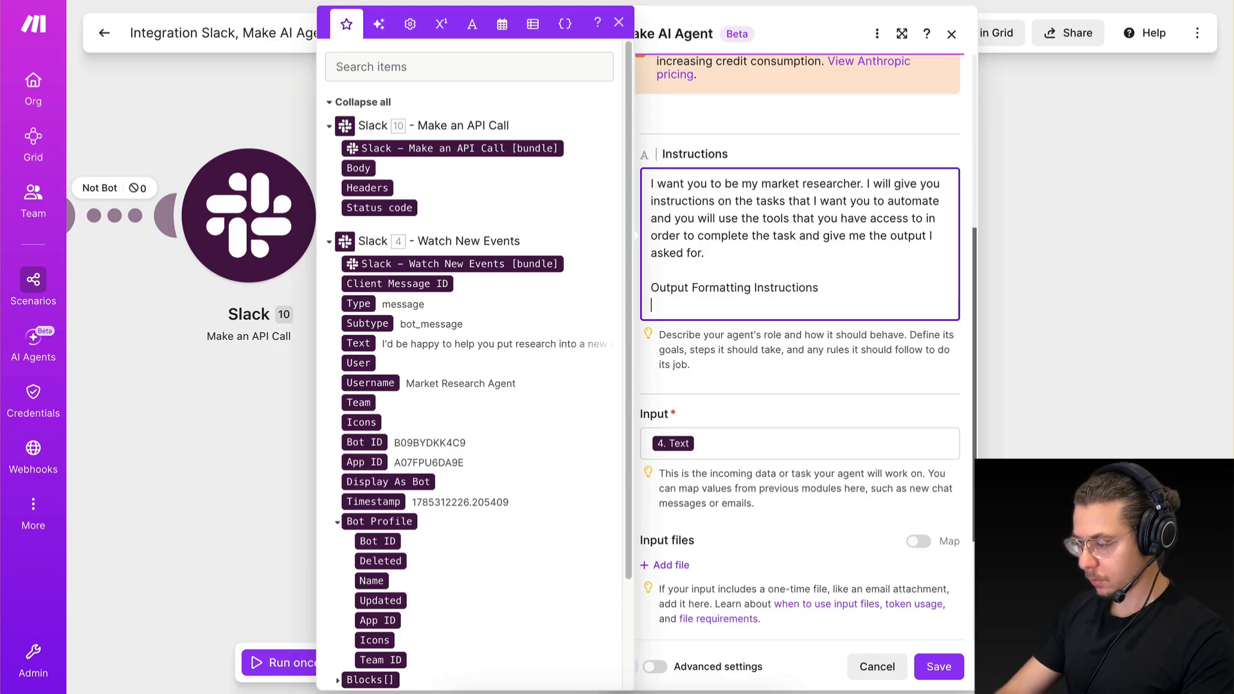
Turn the new line in the agent's instructions into the markdown heading "### Output Formatting Instructions:".
left_click(650, 287)
type("$$")
key("BackSpace")
key("BackSpace")
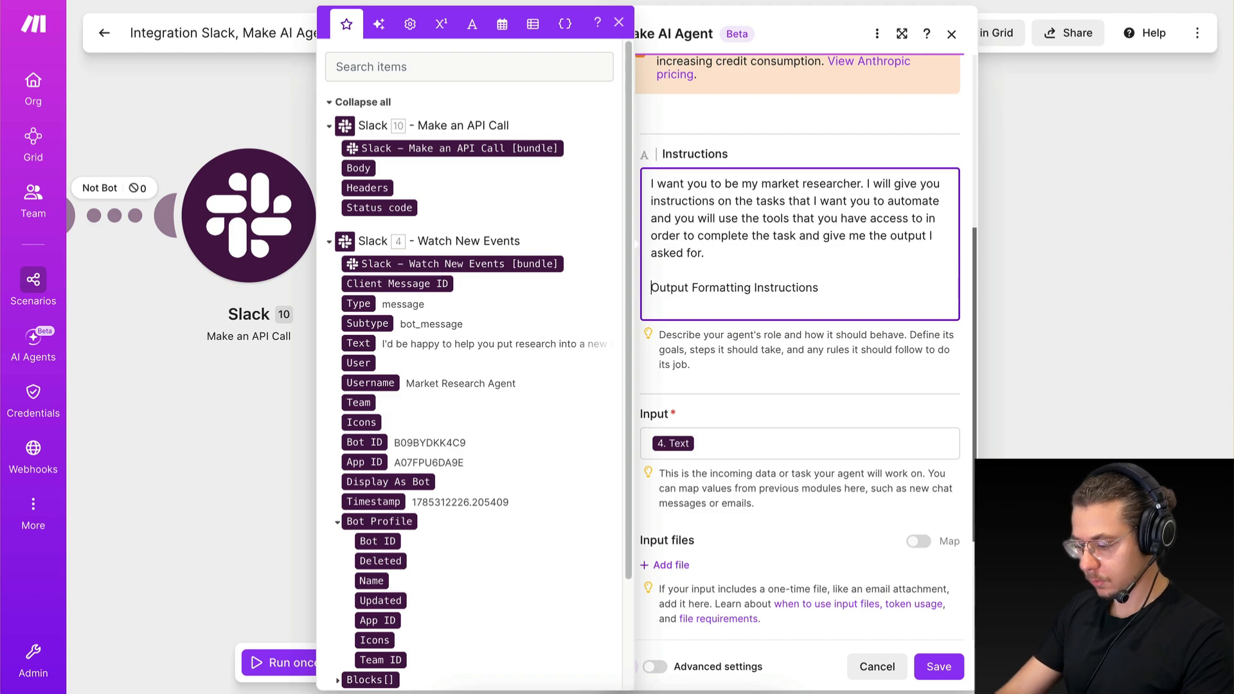
type("###")
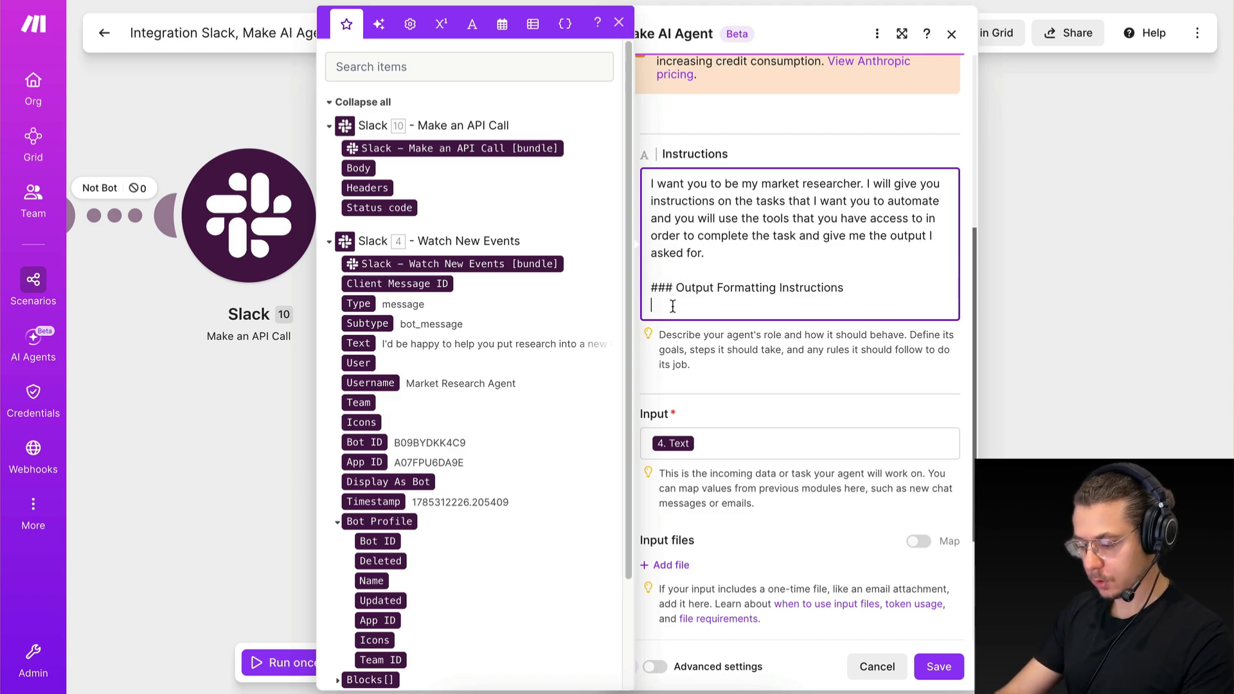
left_click(850, 289)
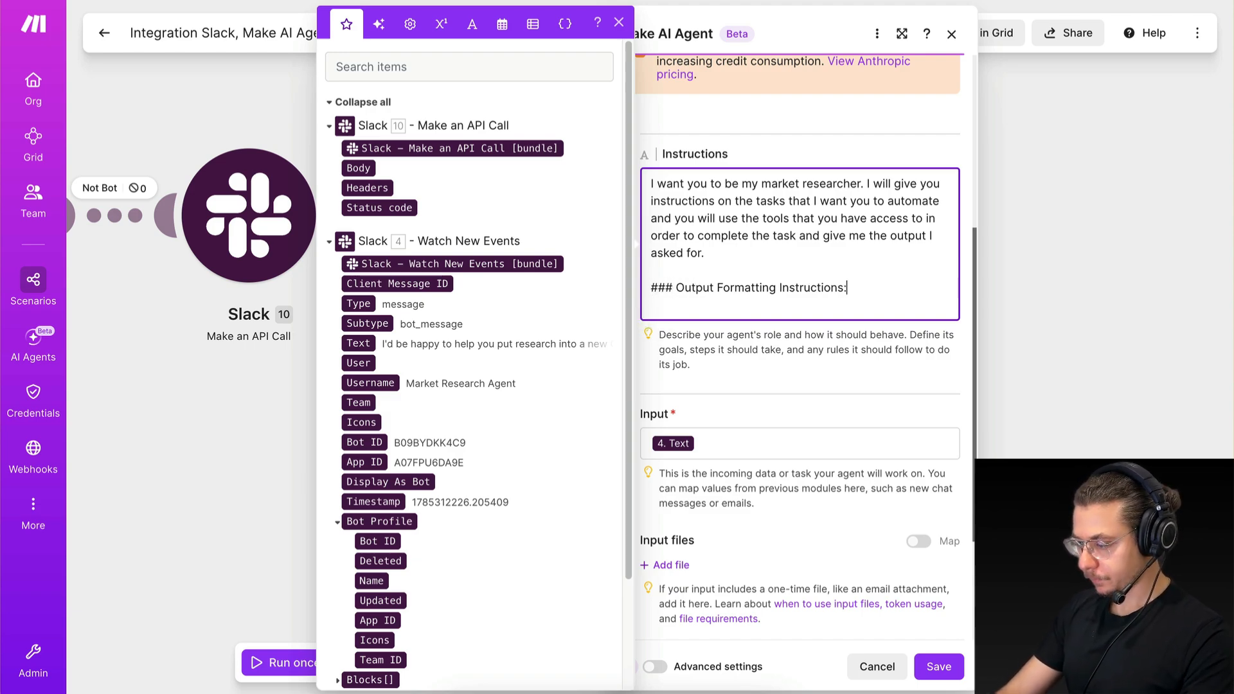
type(":")
key("BackSpace")
key("BackSpace")
key("BackSpace")
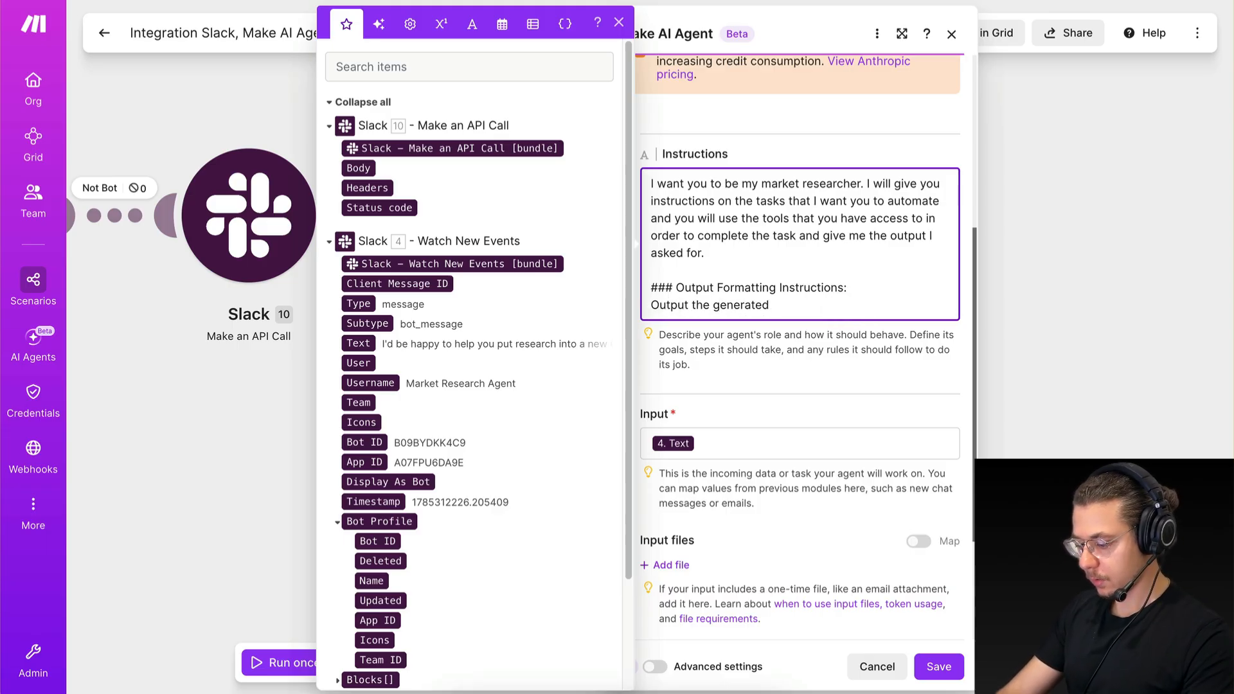
Add "Output the generated response in Slack markdown format" under the formatting heading, and save the agent settings and the scenario.
type("Output the generated respoinse in S")
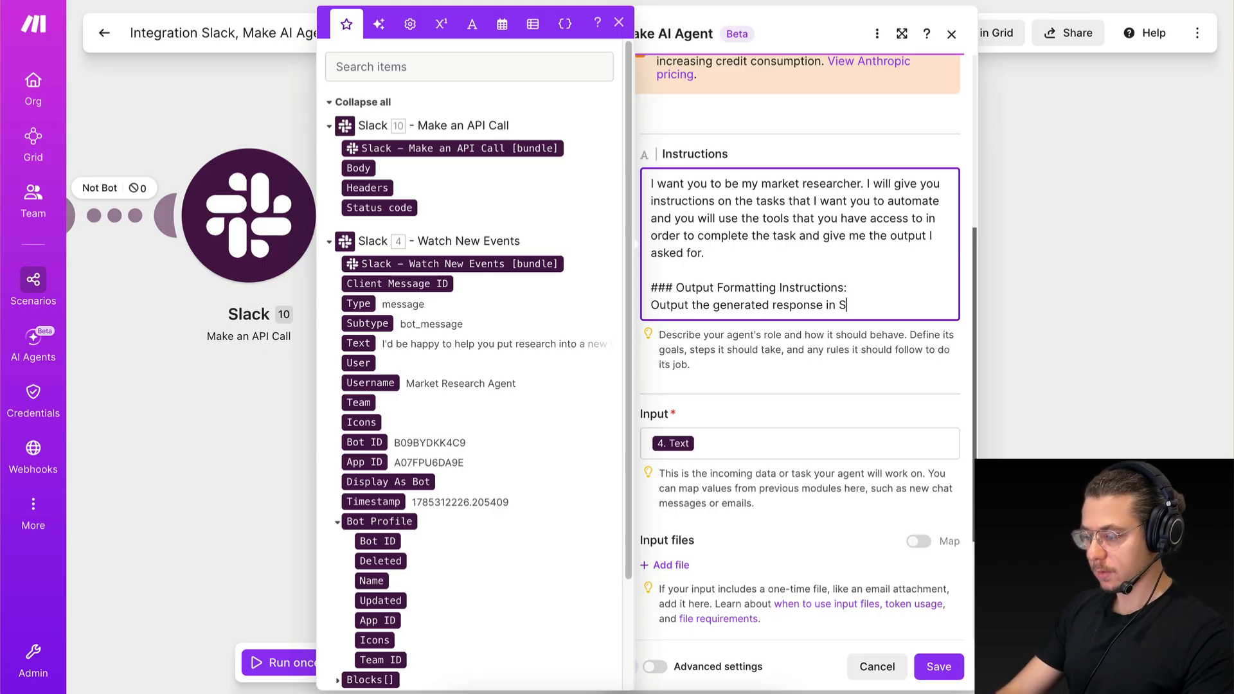
type("lack markdown ")
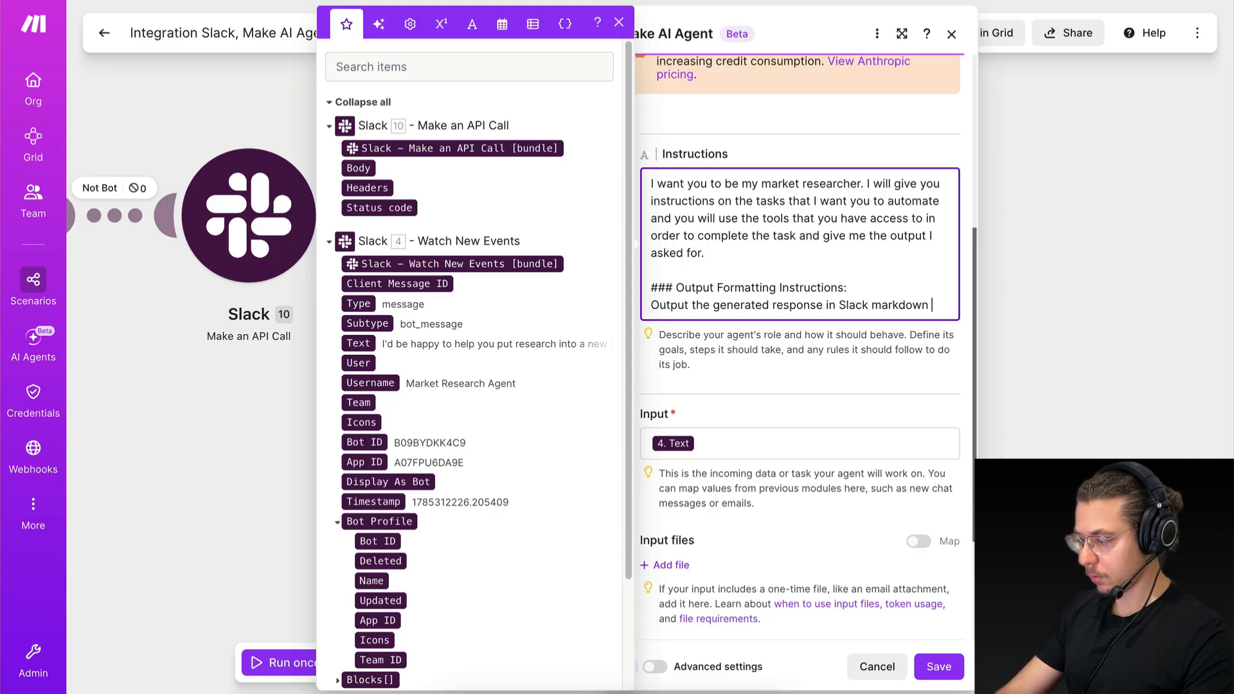
type("format.")
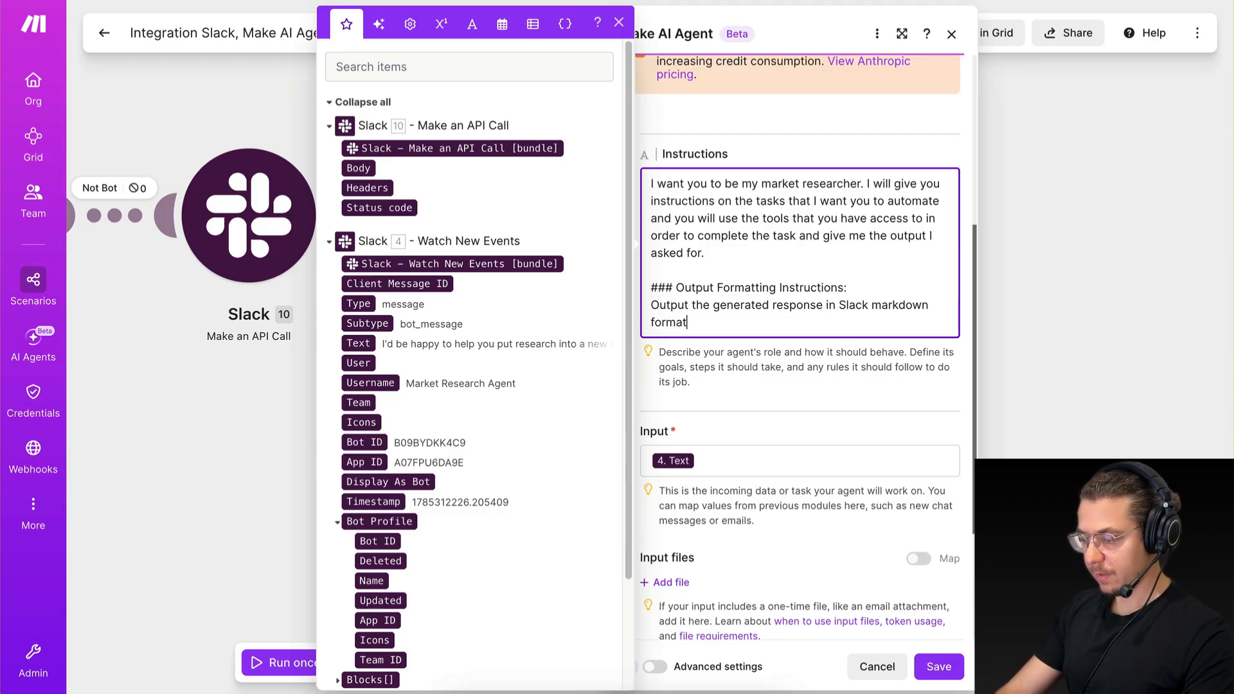
left_click(939, 666)
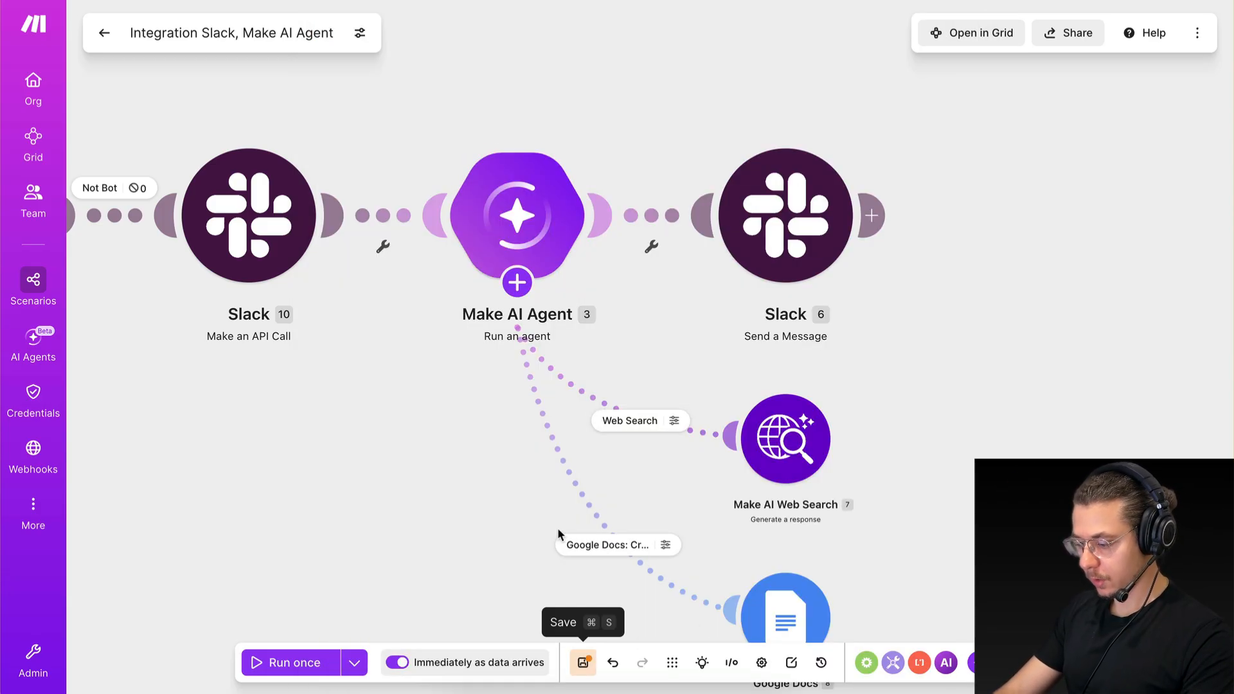
left_click(584, 660)
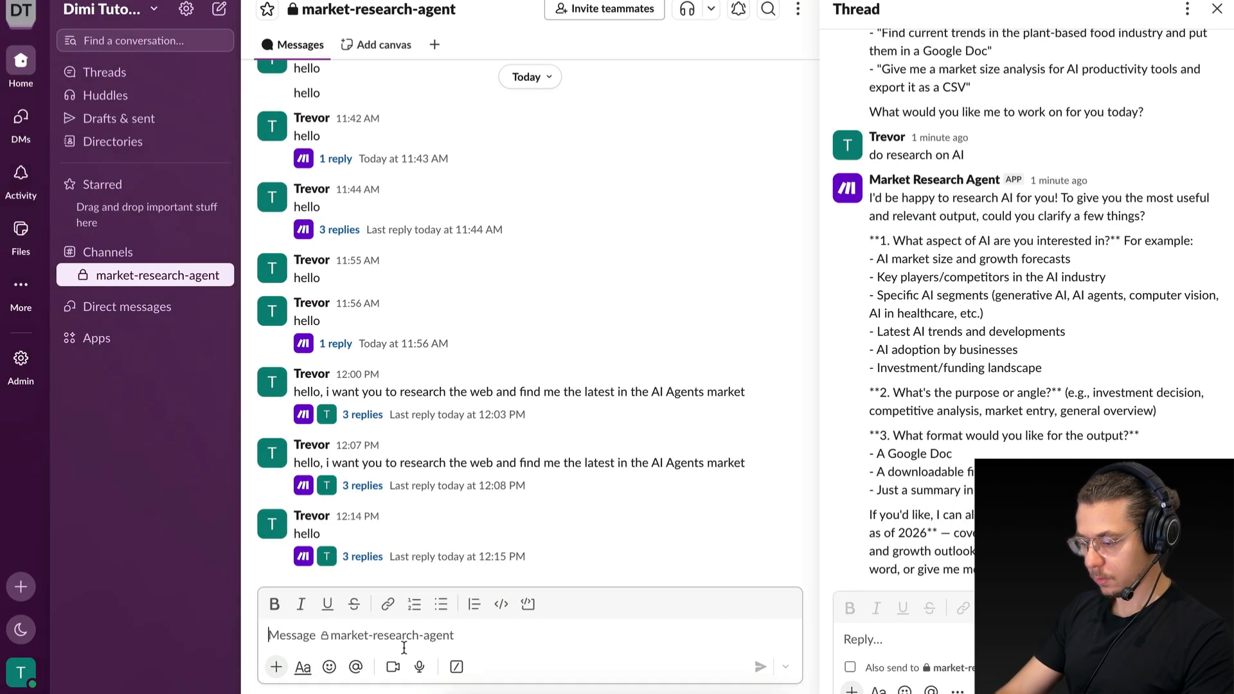
Send "HELLO" in the market-research-agent channel in Slack and open its thread to check the formatting of the agent's reply.
type("HELLO")
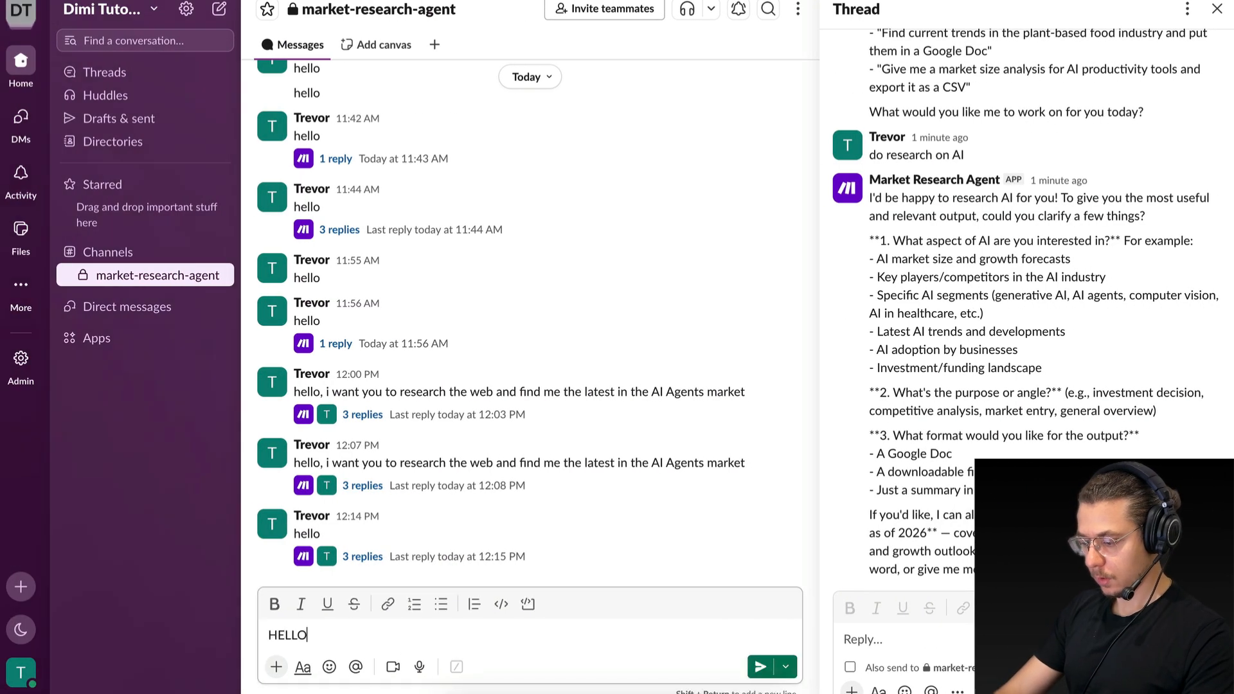
key("Return")
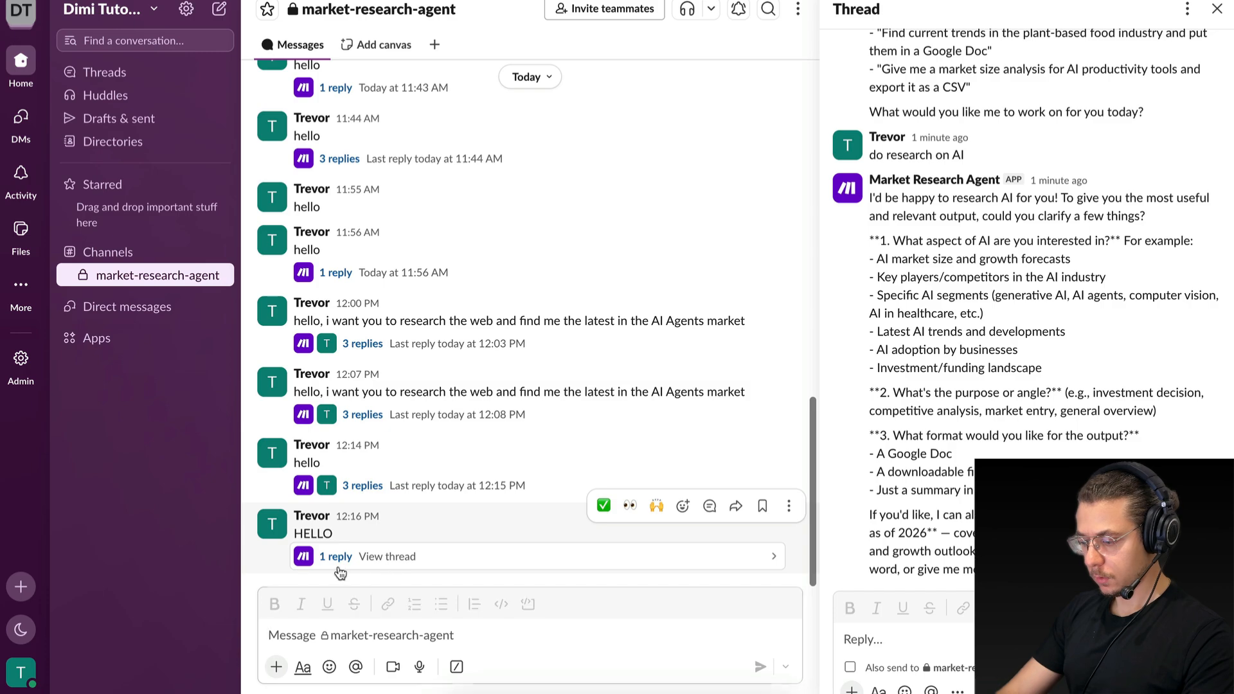
left_click(335, 556)
left_click_drag(887, 157, 986, 375)
left_click(1042, 424)
left_click_drag(1114, 457, 1077, 416)
left_click(893, 173)
left_click(1082, 421)
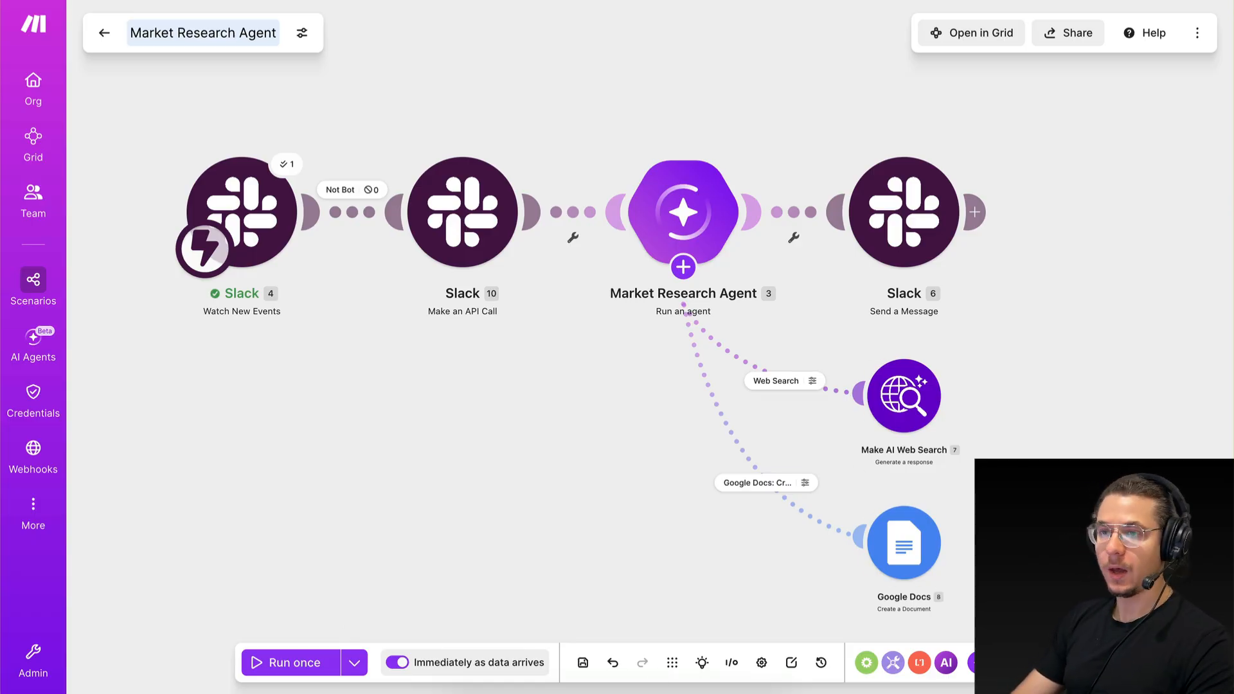
In the Market Research Agent module of the Make scenario, add the heading "## Steps:" to the instructions, above the output formatting section.
scroll(660, 341, "right", 1)
scroll(660, 341, "left", 1)
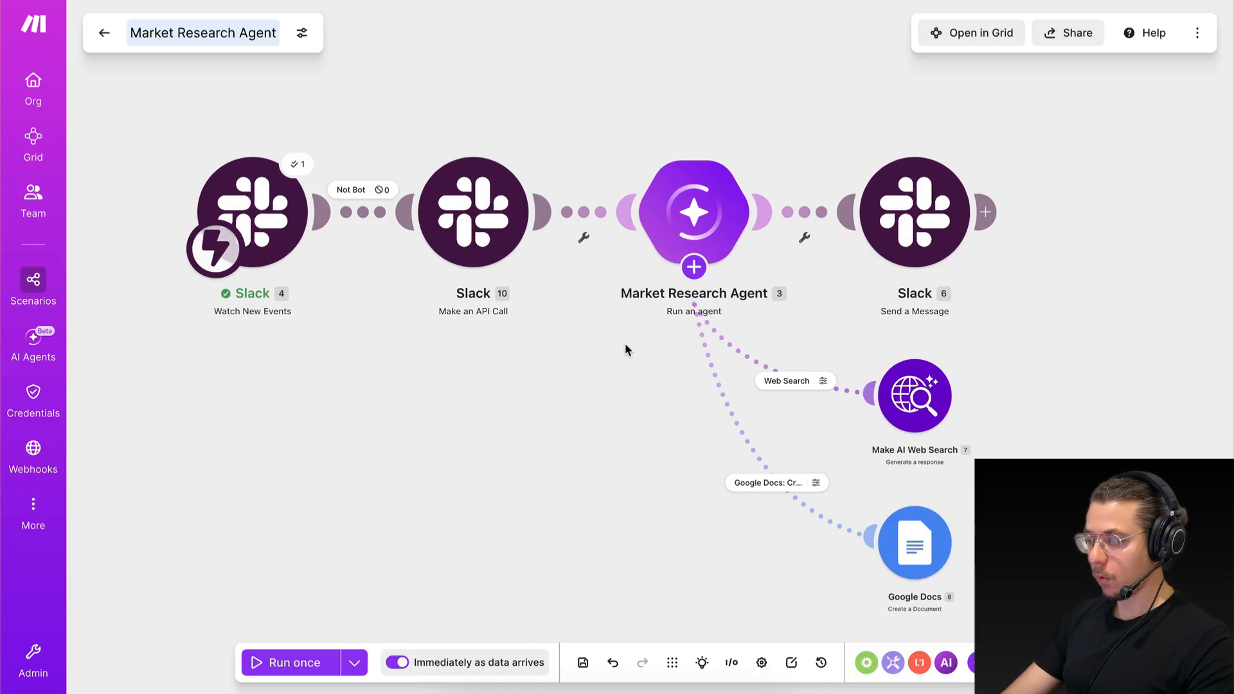
left_click(694, 214)
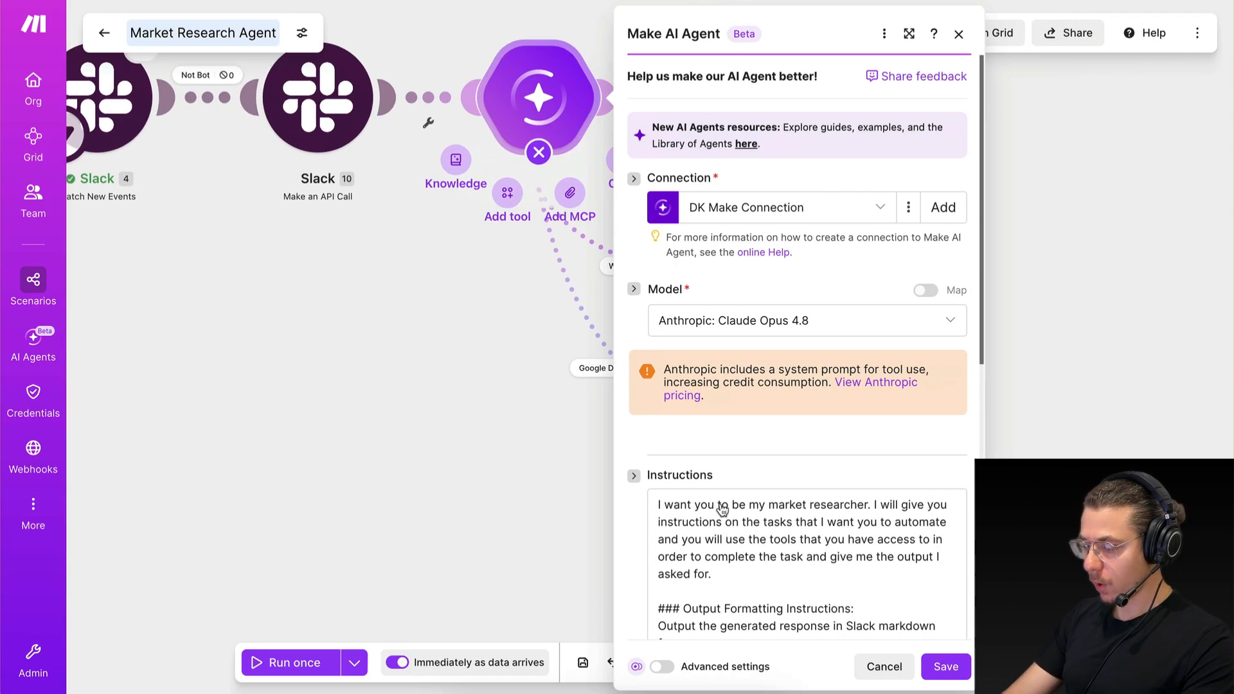
scroll(762, 512, "down", 2)
scroll(763, 512, "down", 2)
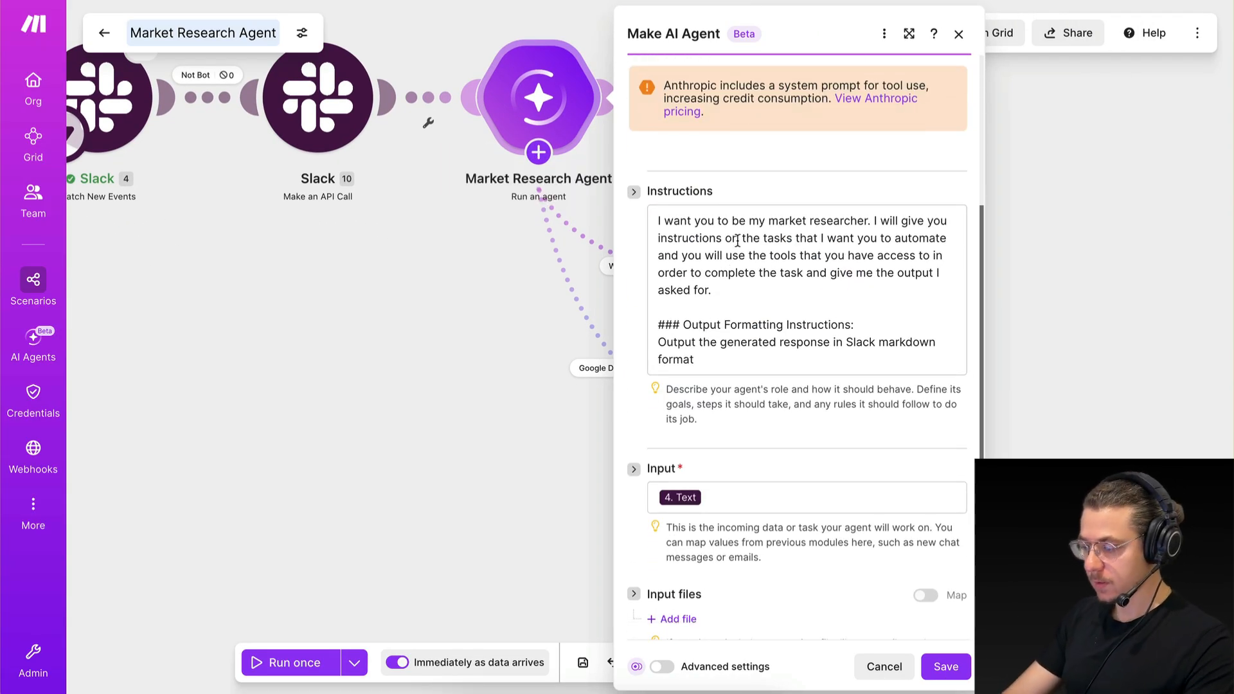
left_click(726, 293)
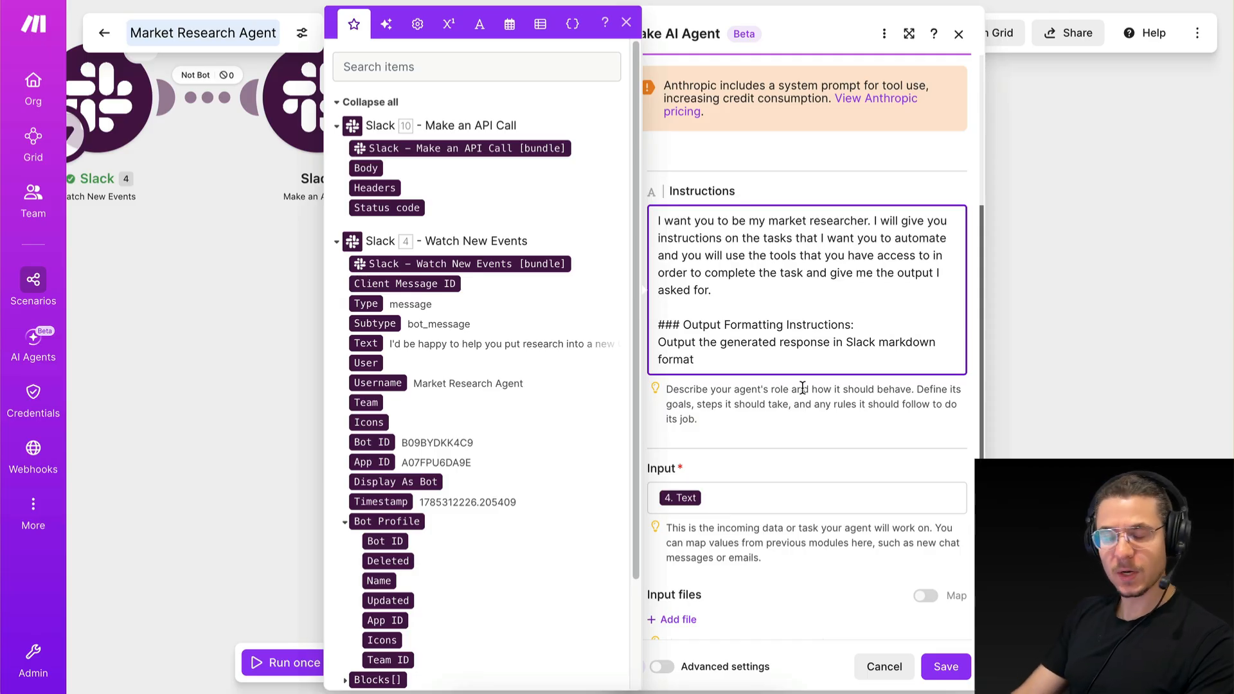
key("Return")
key("Return")
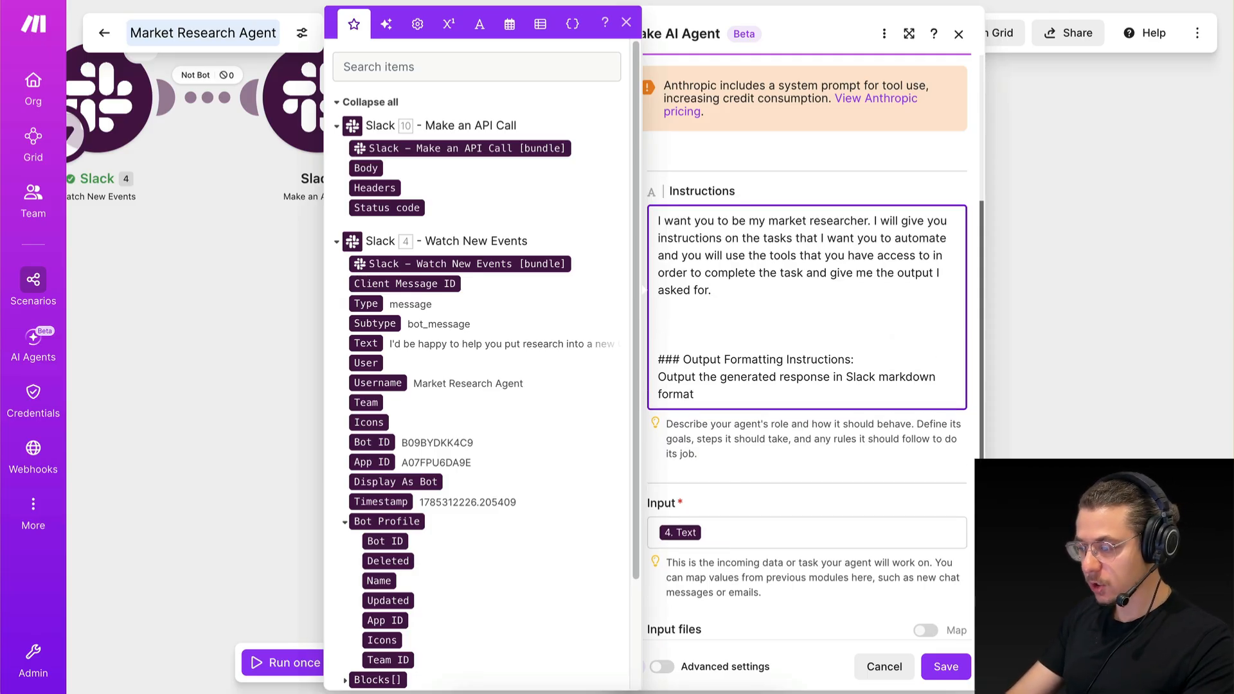
type("##")
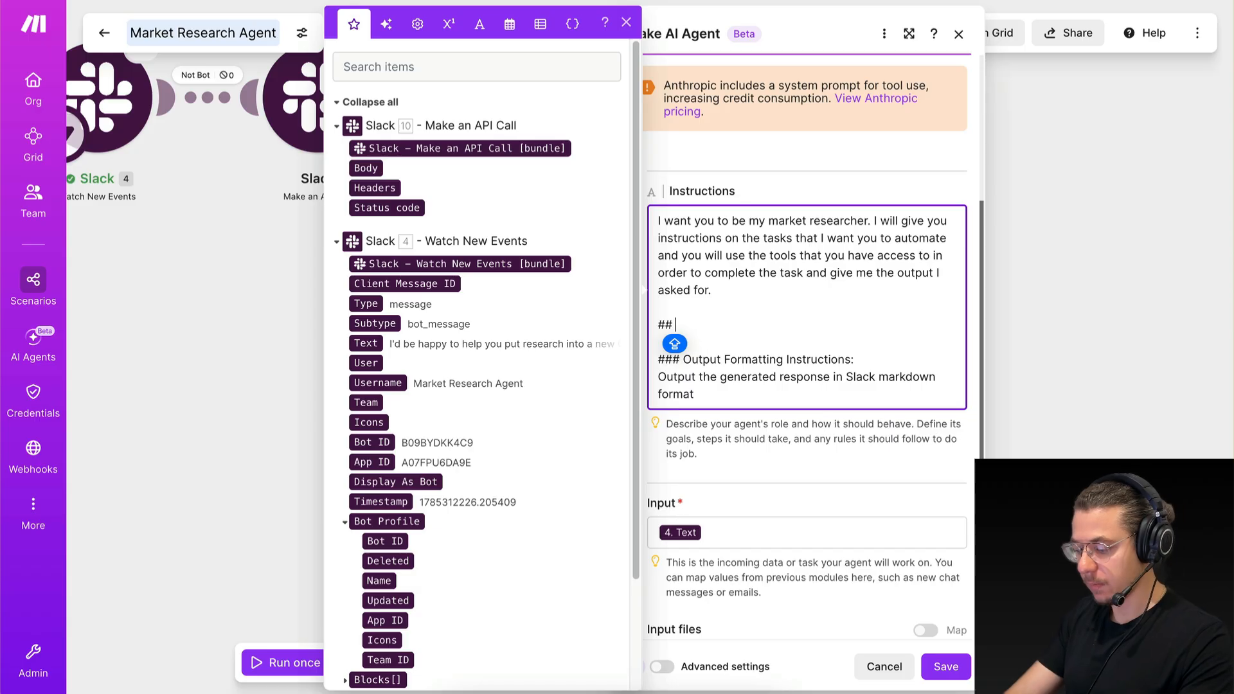
type("St")
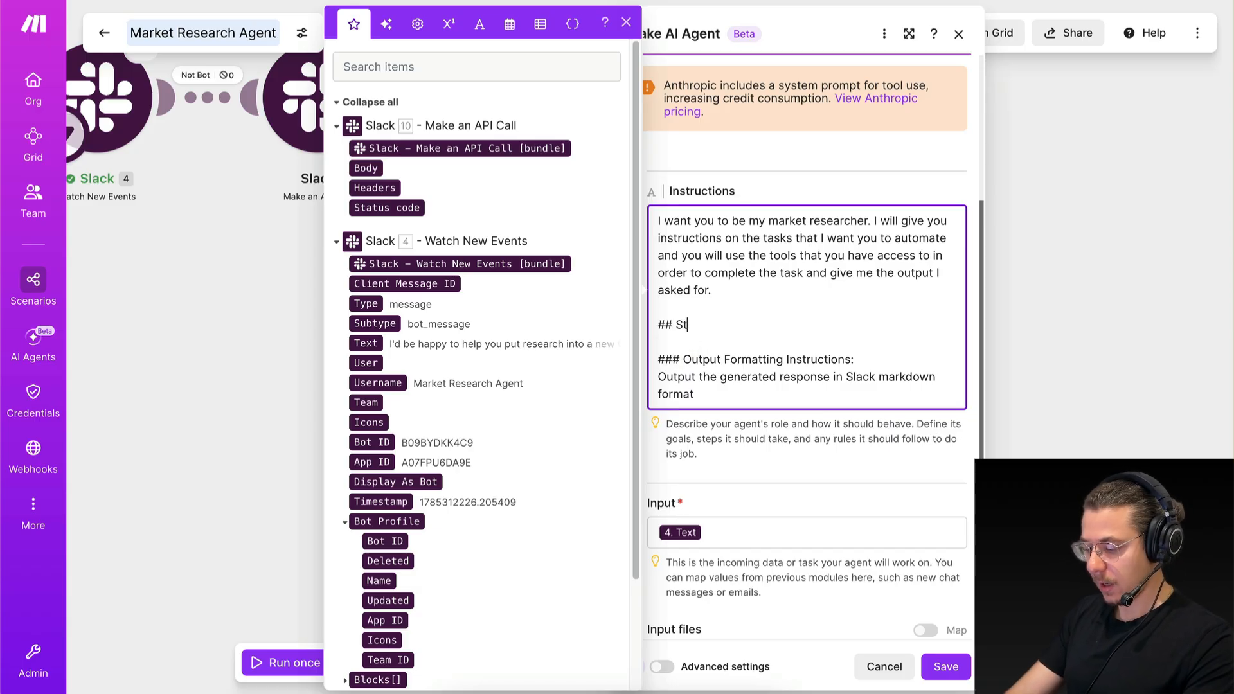
type("eps")
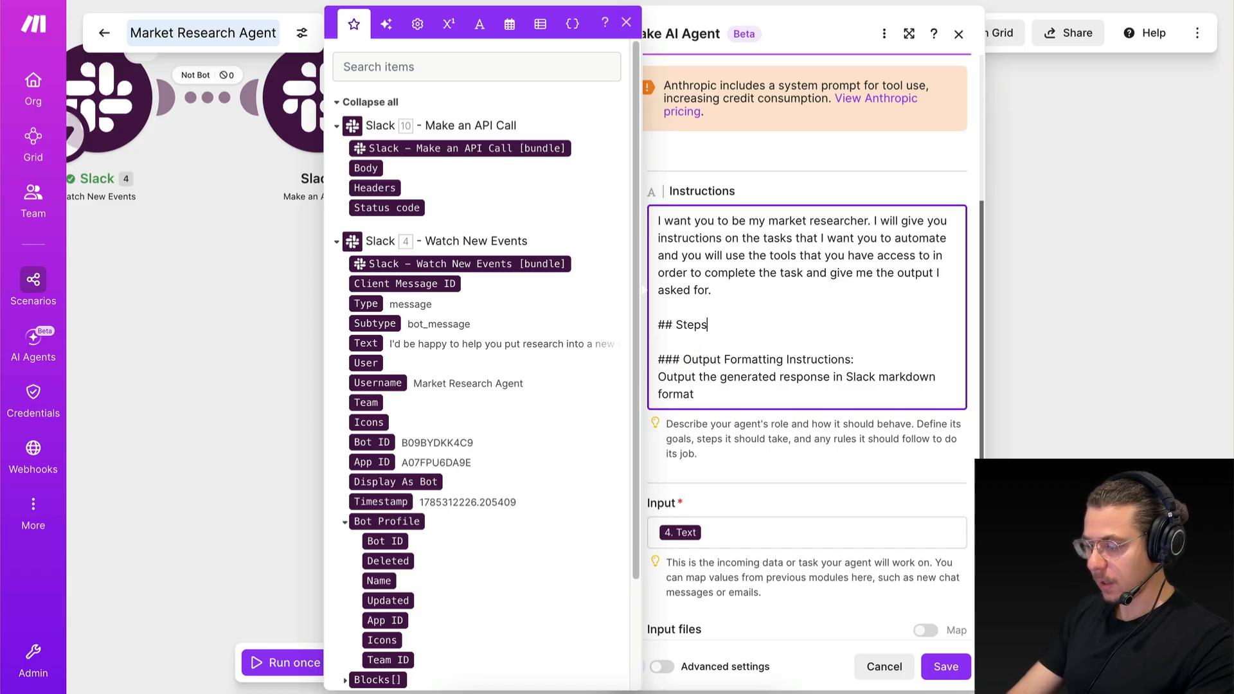
type(":")
key("Return")
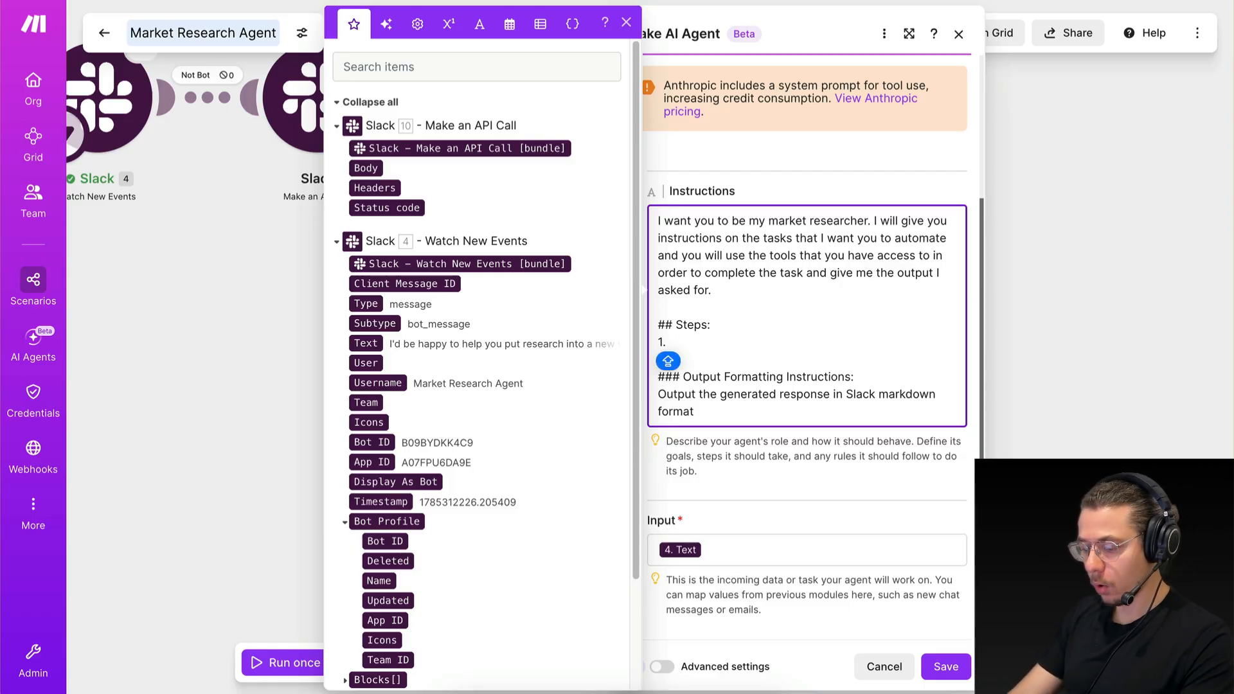
Write item 1 under the Steps heading: "Ensure that the user has given a market that they want to research.".
type("Search the")
key("BackSpace")
key("BackSpace")
key("BackSpace")
key("BackSpace")
key("BackSpace")
key("BackSpace")
key("BackSpace")
key("BackSpace")
key("BackSpace")
key("BackSpace")
key("BackSpace")
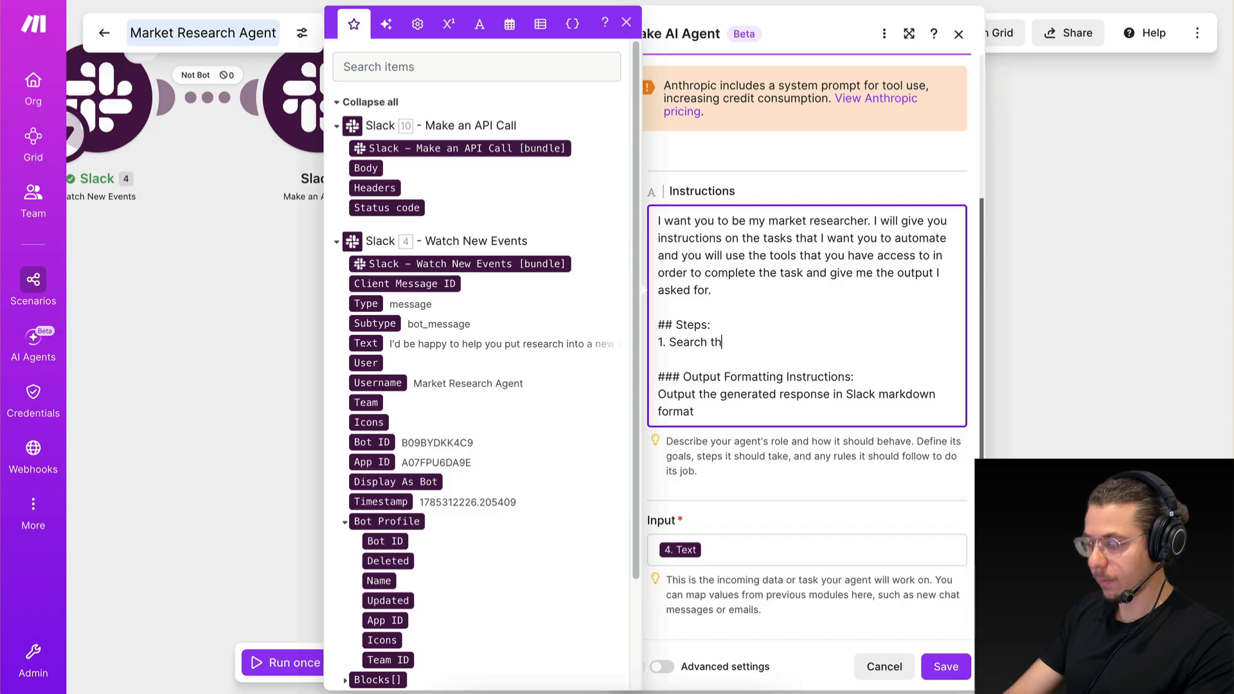
type("Ensur")
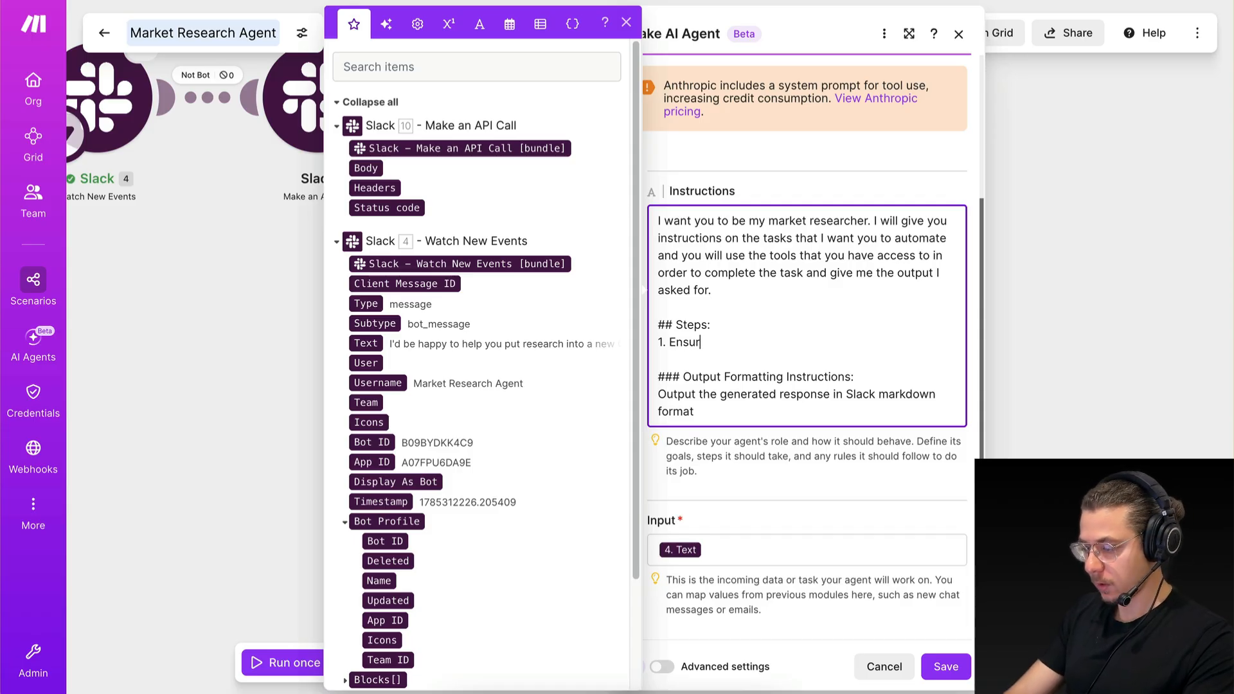
type("e that the user has given a top")
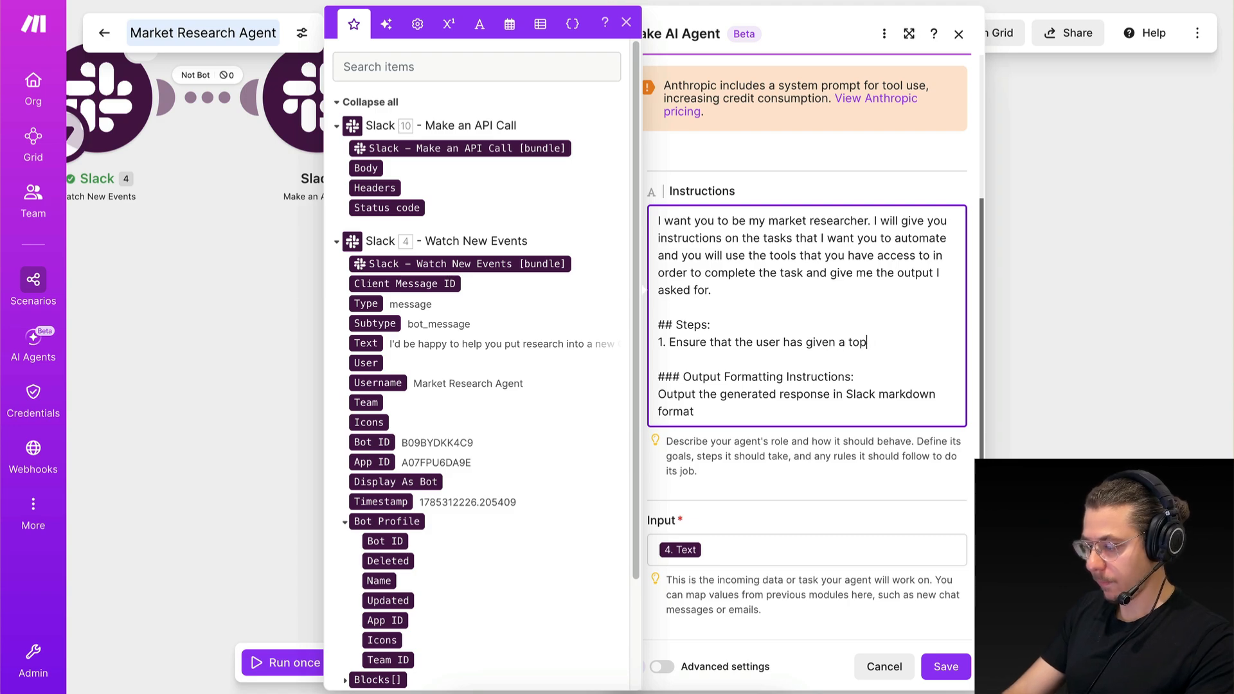
key("BackSpace")
key("BackSpace")
key("BackSpace")
type("market that the")
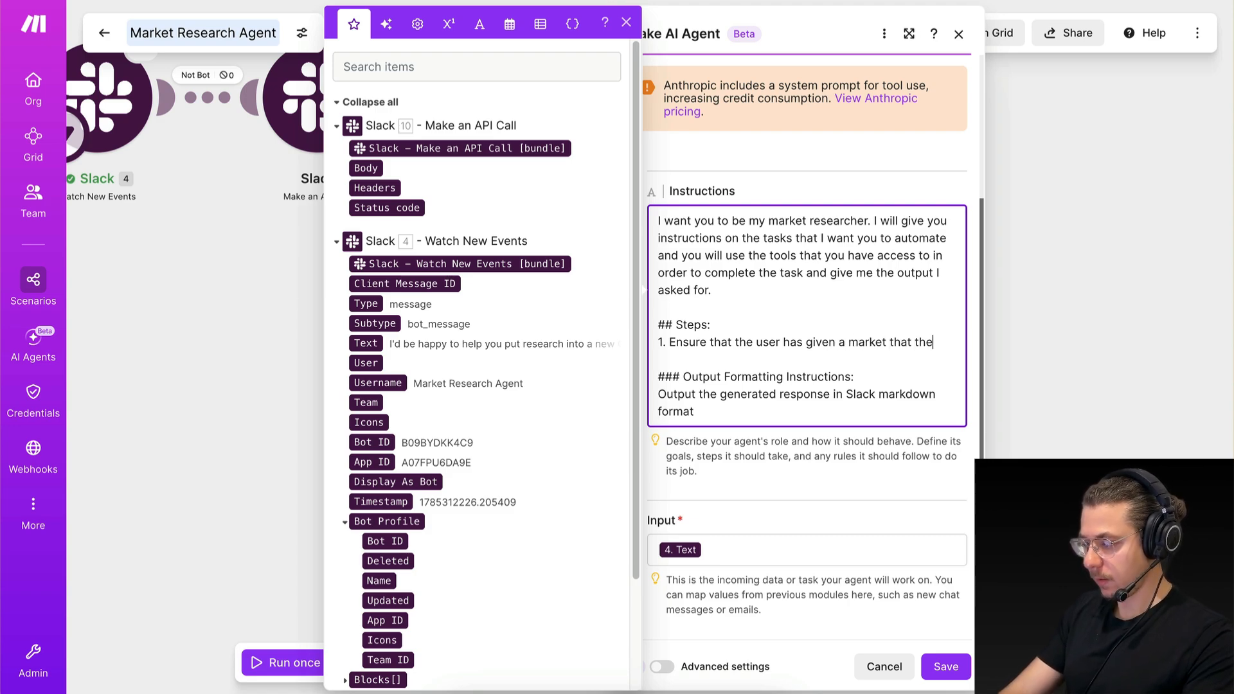
type("y want to research.")
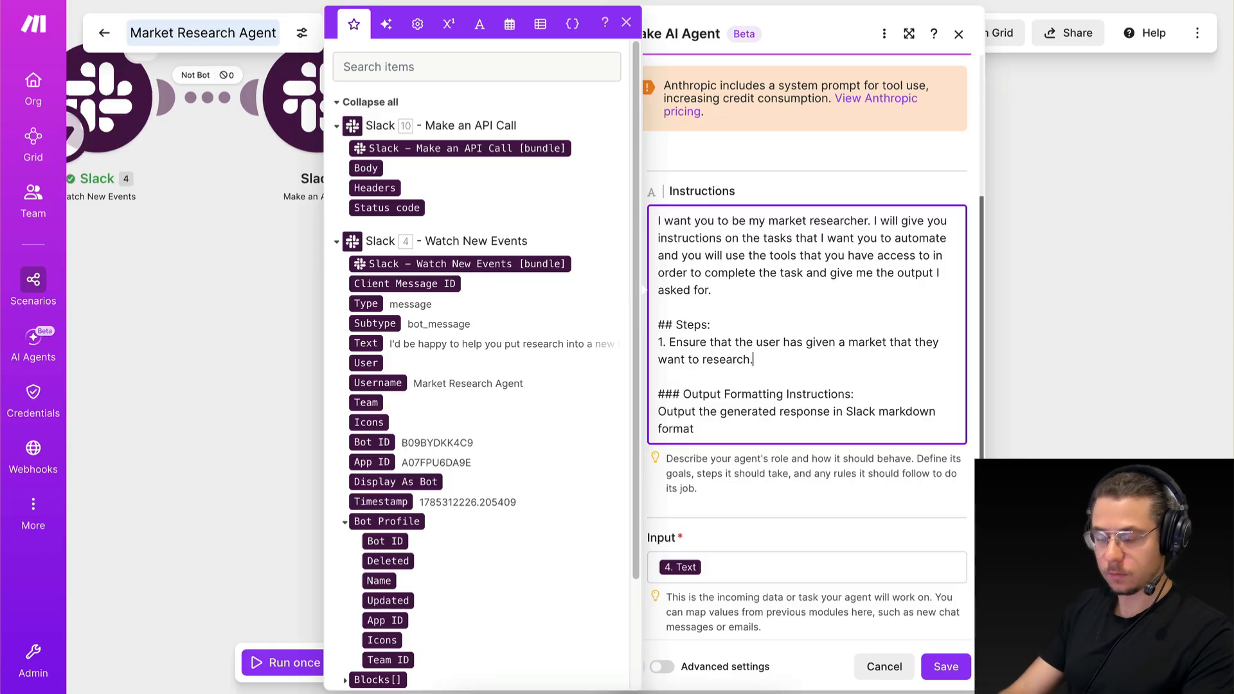
Add item 2 to the steps: "Search the web using the 'Web Search' tool.".
key("Return")
type("2. ")
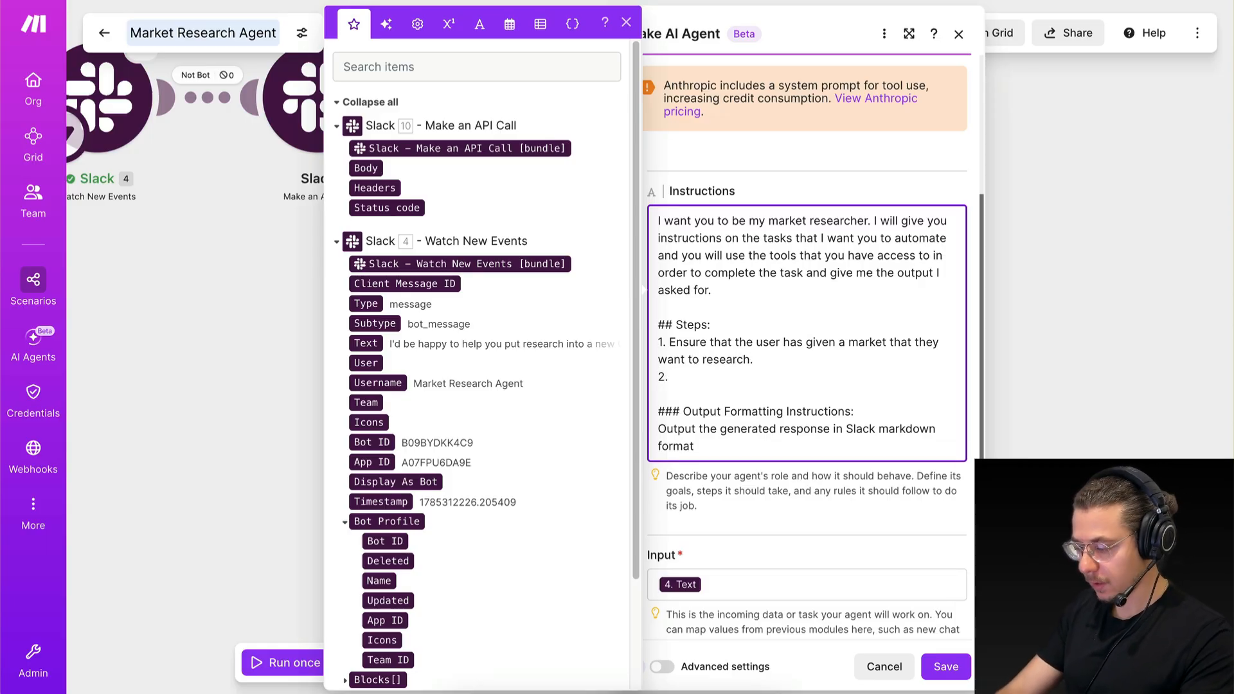
type("E")
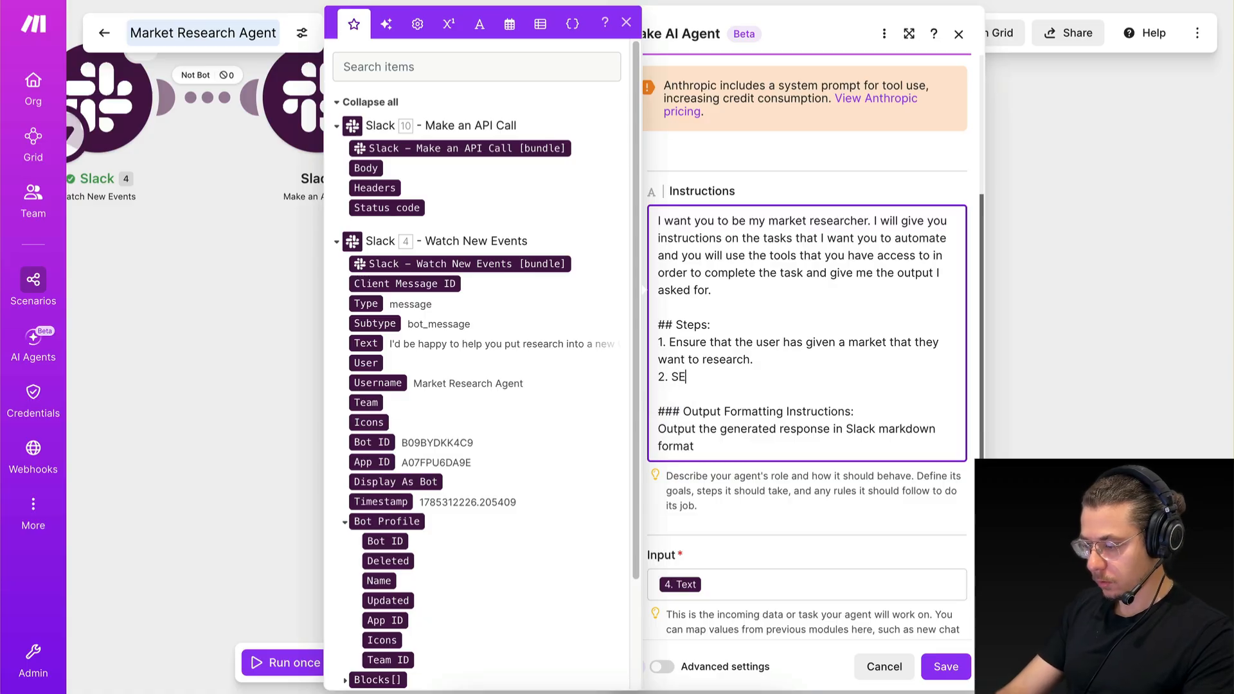
key("BackSpace")
type("earch the wbe")
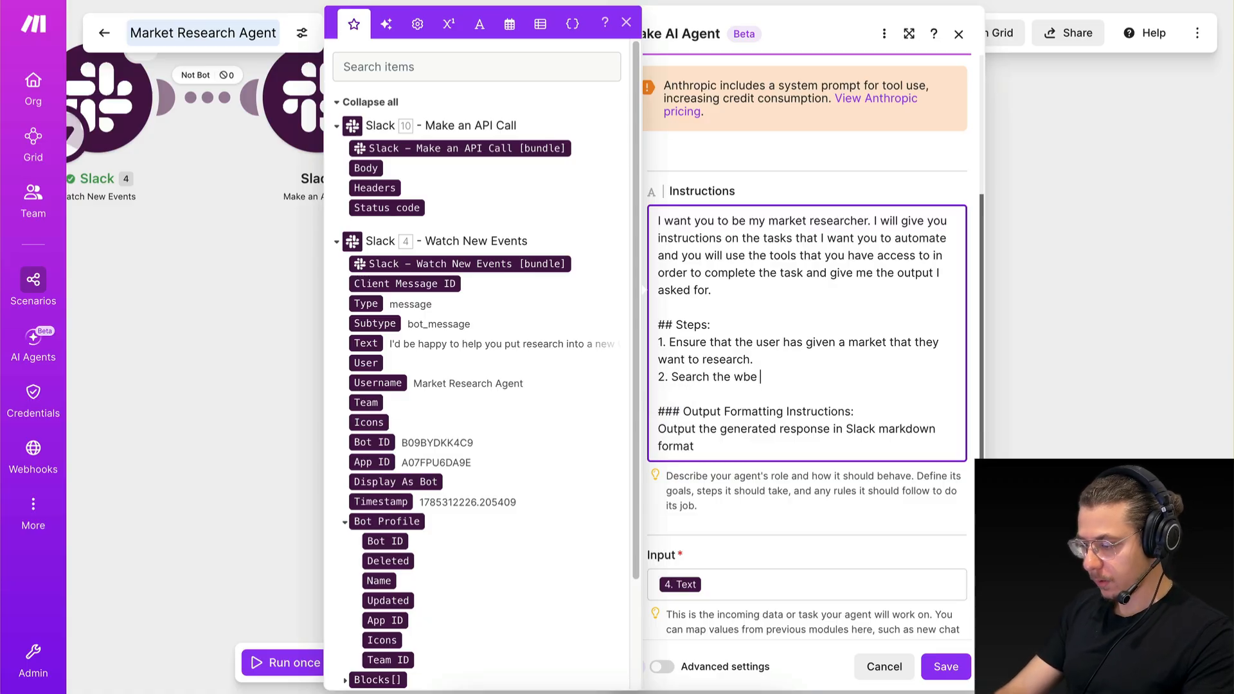
type(" using the 'Web Search' tool.")
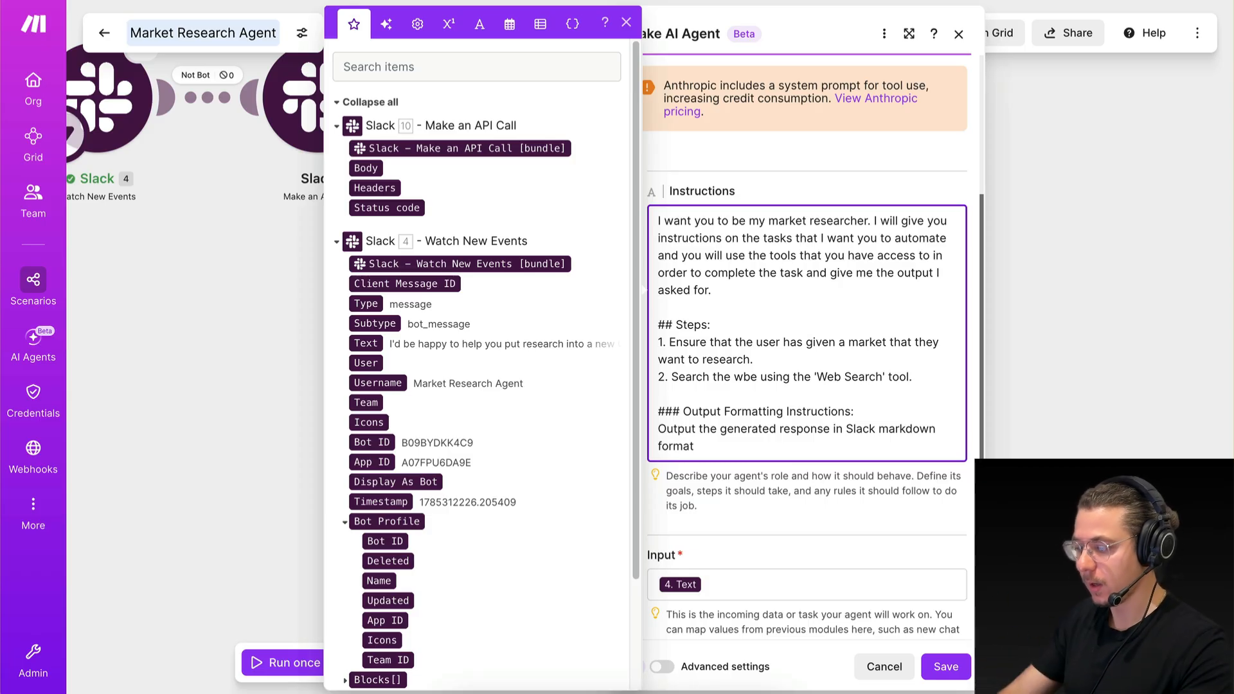
left_click(745, 376)
key("BackSpace")
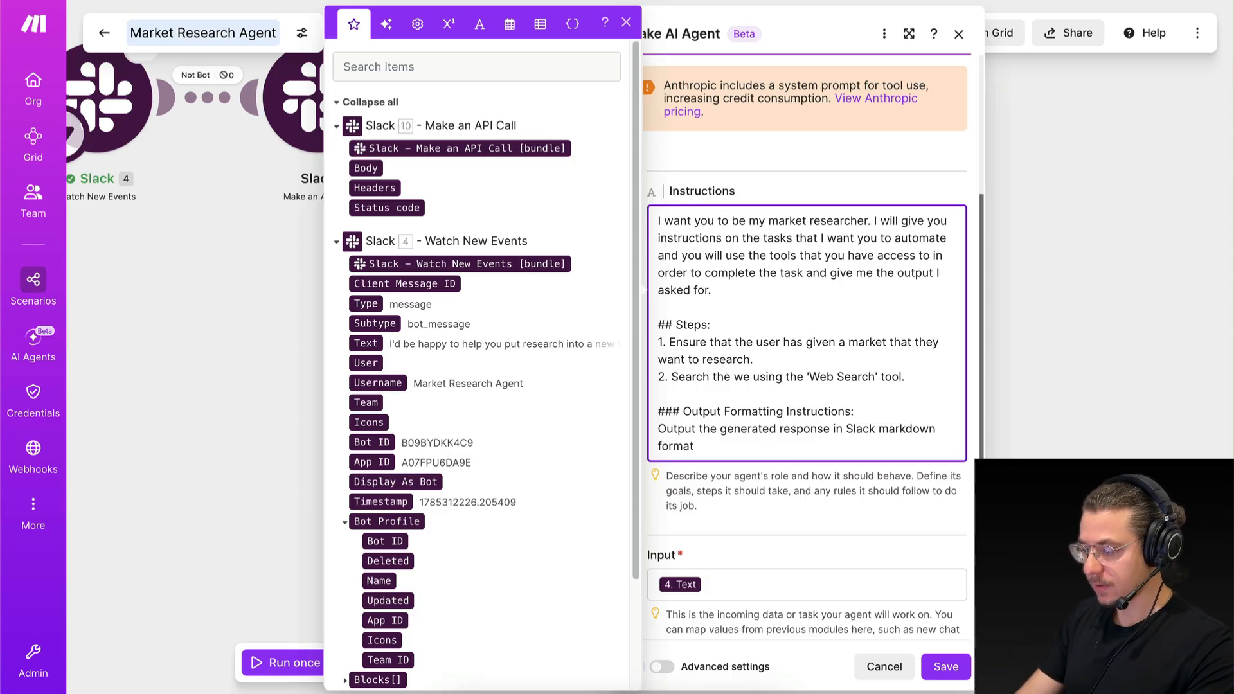
type("b")
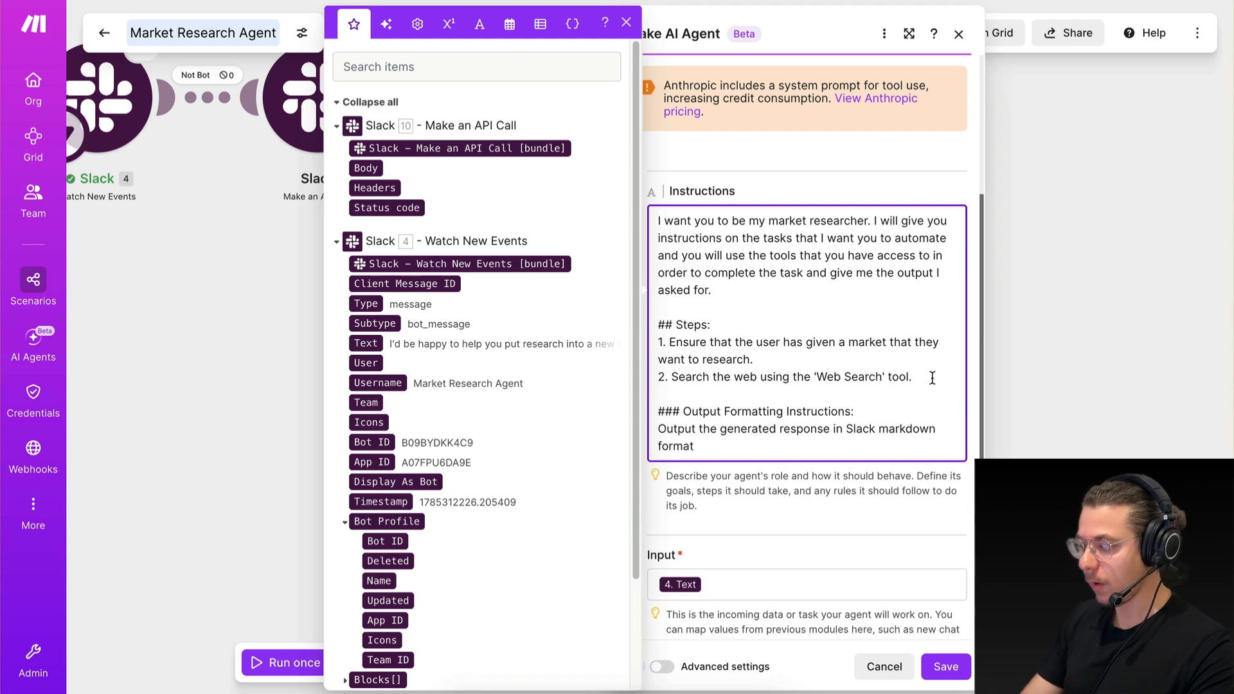
Extend item 2 of the steps so it ends with "to get information about the market size.".
left_click(932, 378)
left_click_drag(753, 379, 913, 375)
left_click(920, 375)
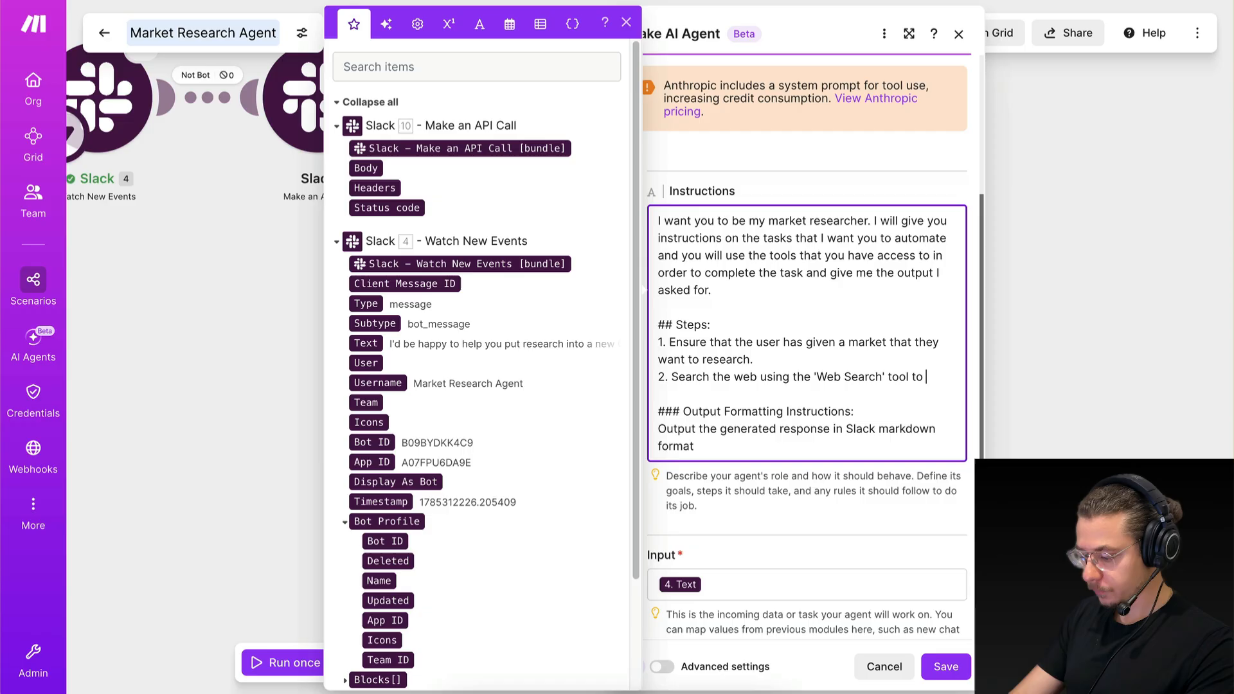
type("get informati")
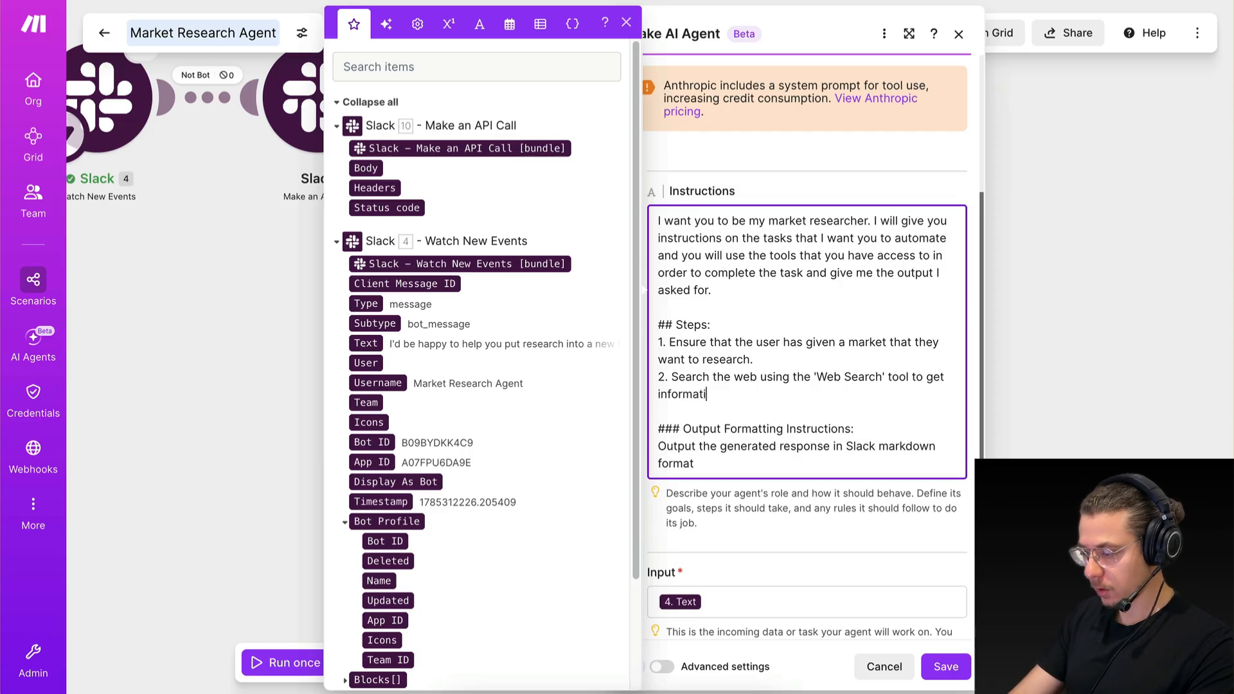
type("on about the ")
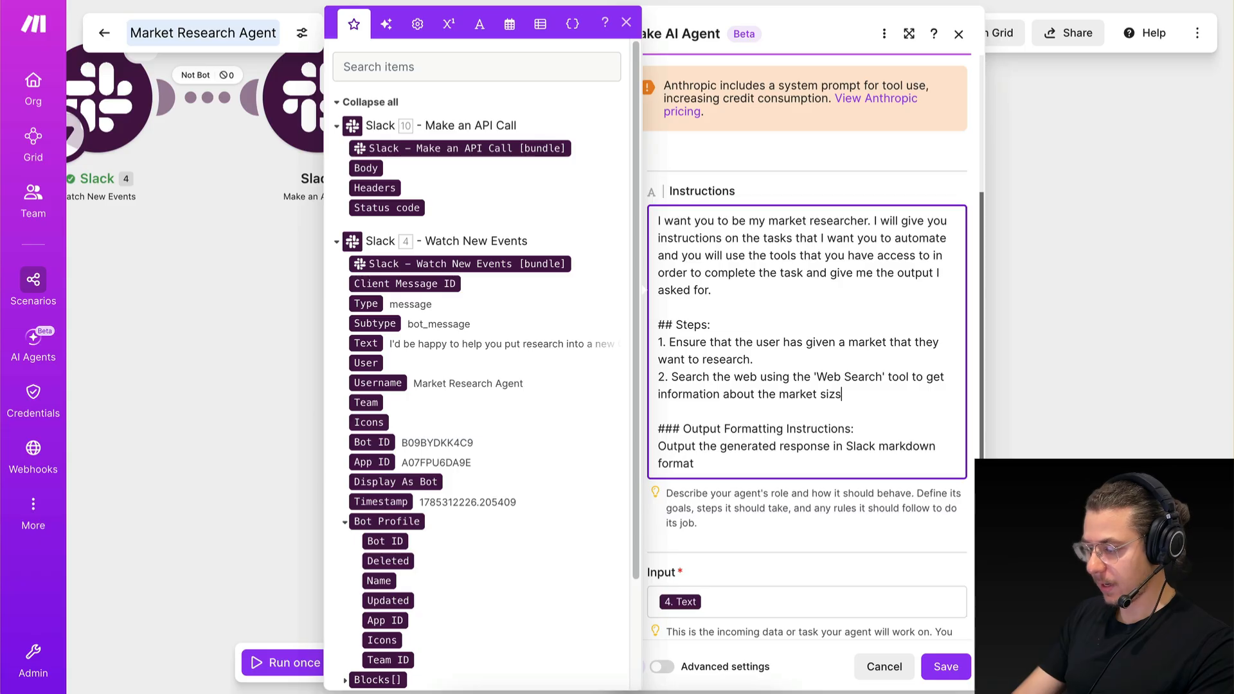
type("market size.")
Add item 3, reusing item 2's opening words: "Search the web using the 'Web Search' tool to find the latest news in this market.".
key("Return")
type("3. S")
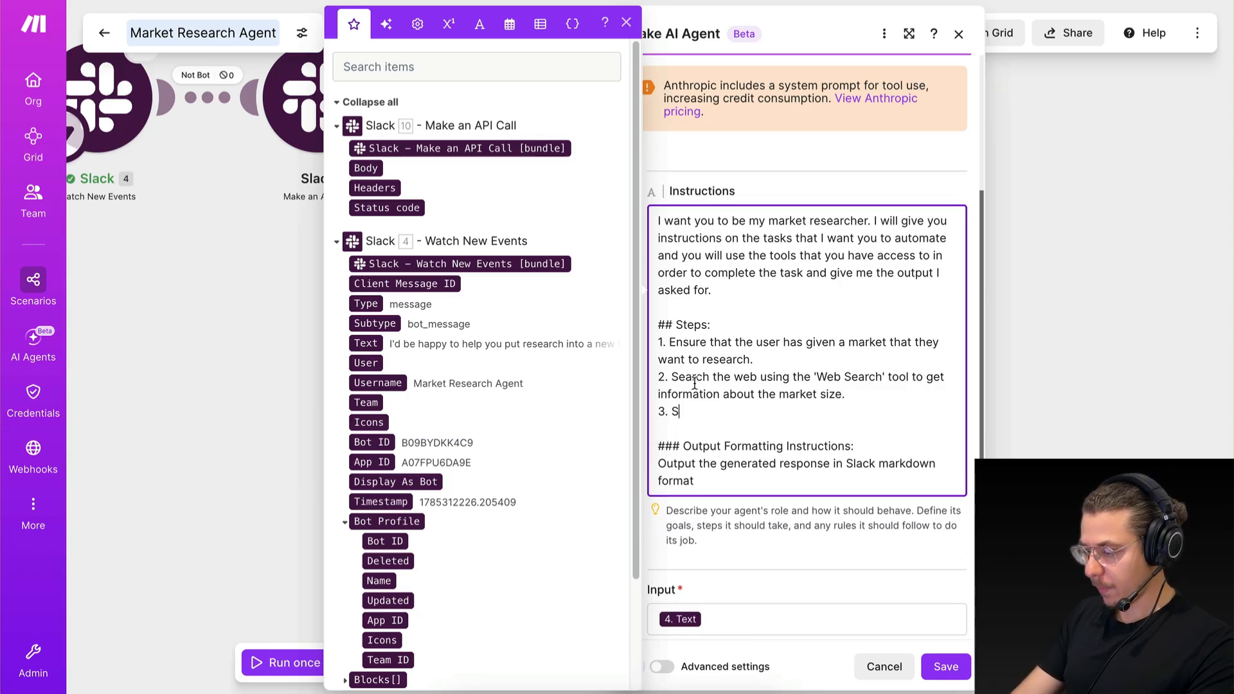
left_click_drag(671, 378, 909, 382)
key("ctrl+c")
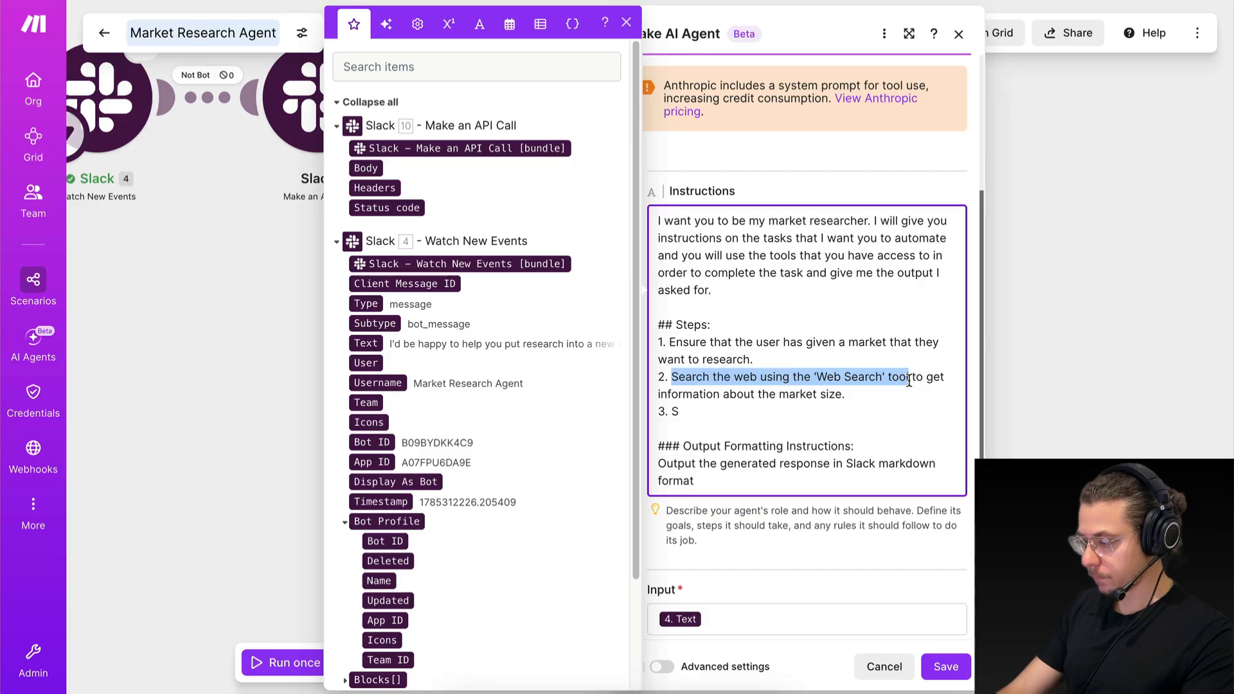
left_click(851, 411)
key("BackSpace")
key("ctrl+v")
type("to find the l")
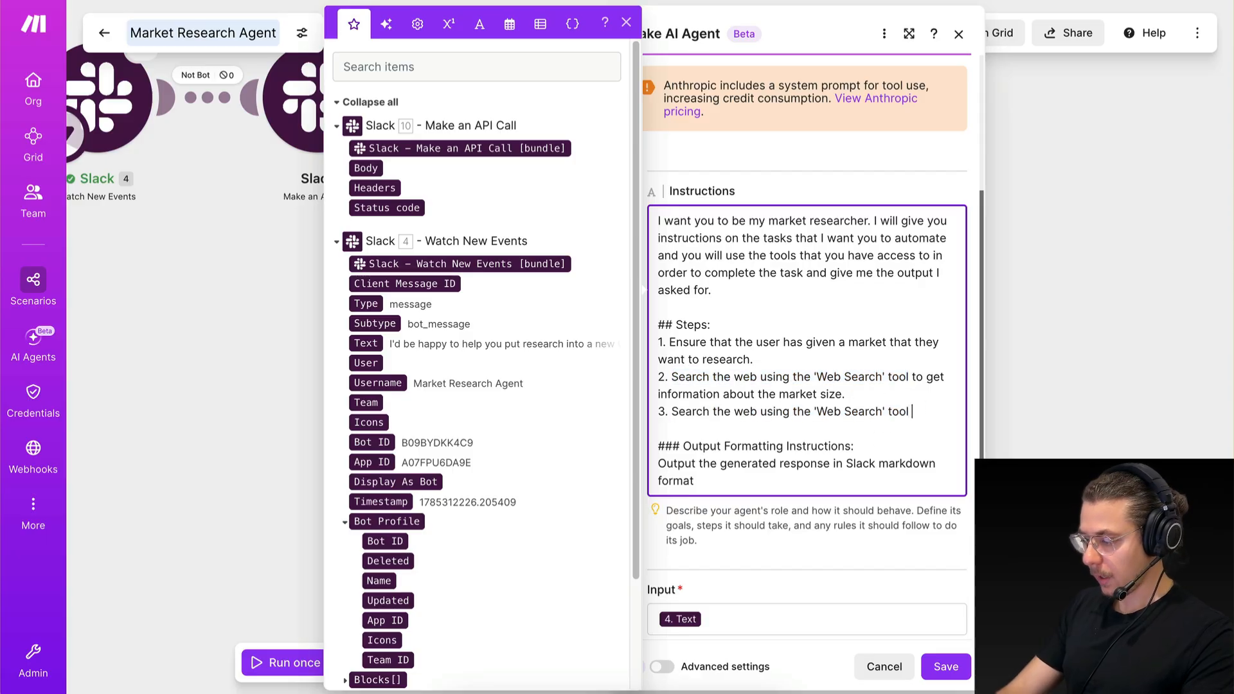
type("atest new")
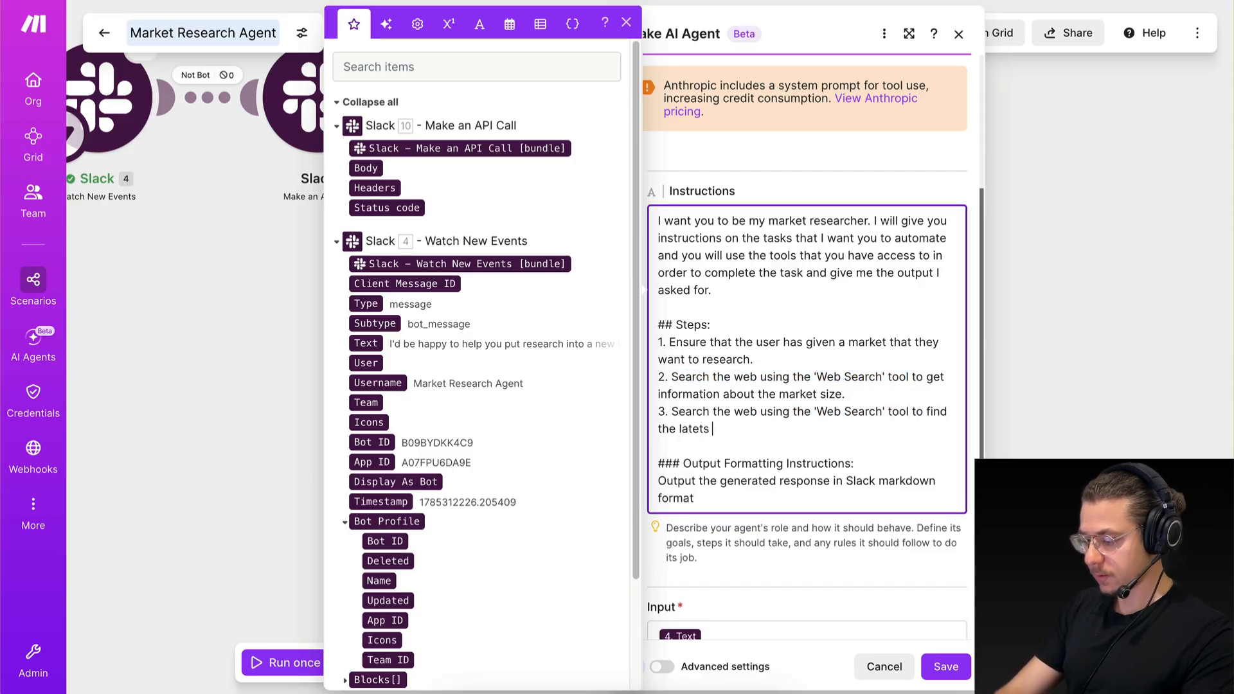
type("s in this mark")
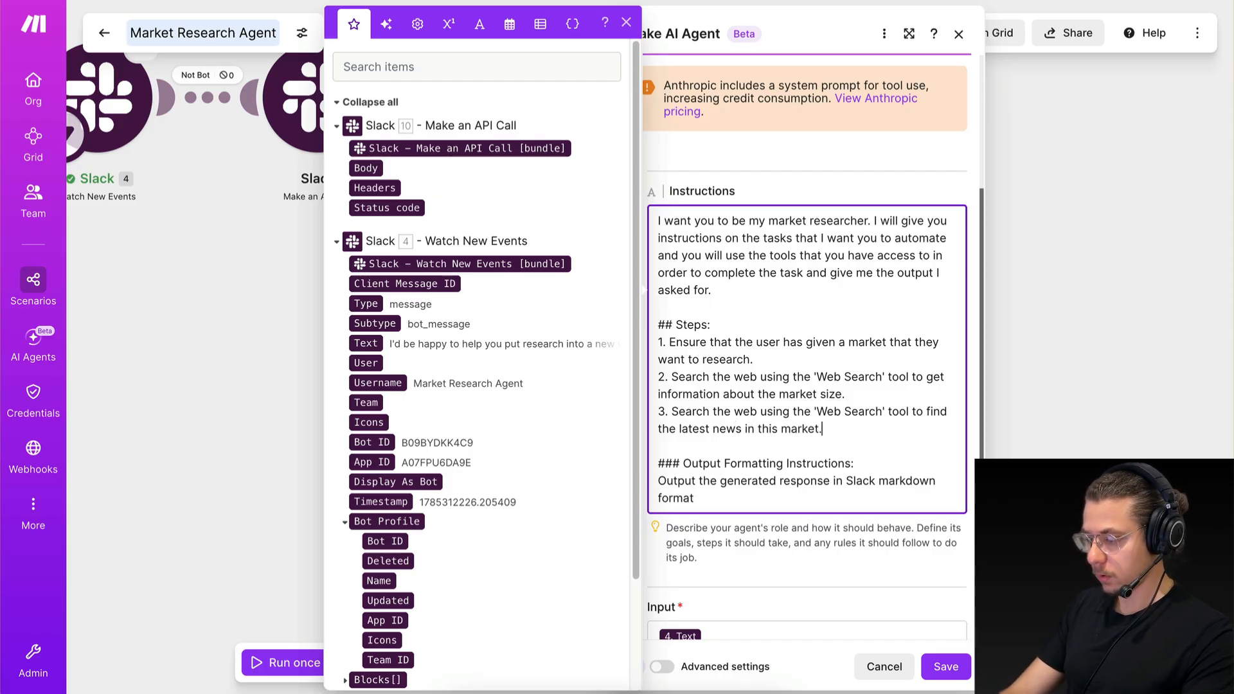
type("et.")
Add item 4 to the steps, starting with "Create a doc using the 'Google Docs' tool".
key("Return")
type("4. ")
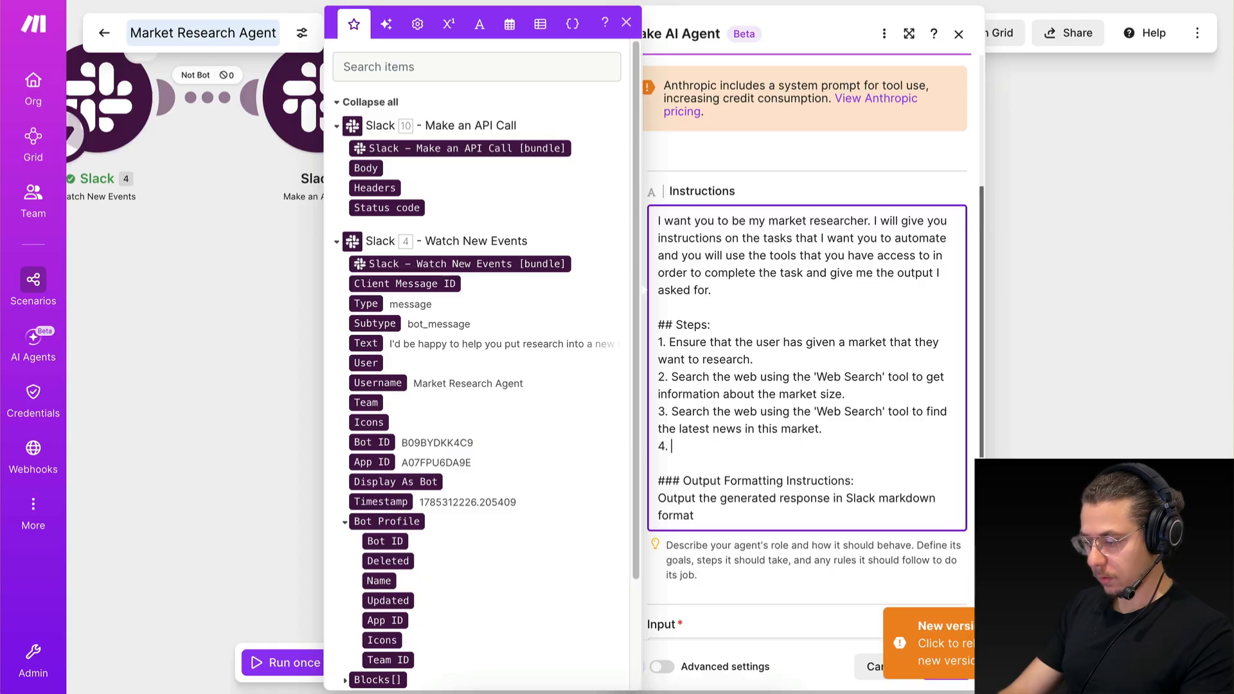
type("Create ")
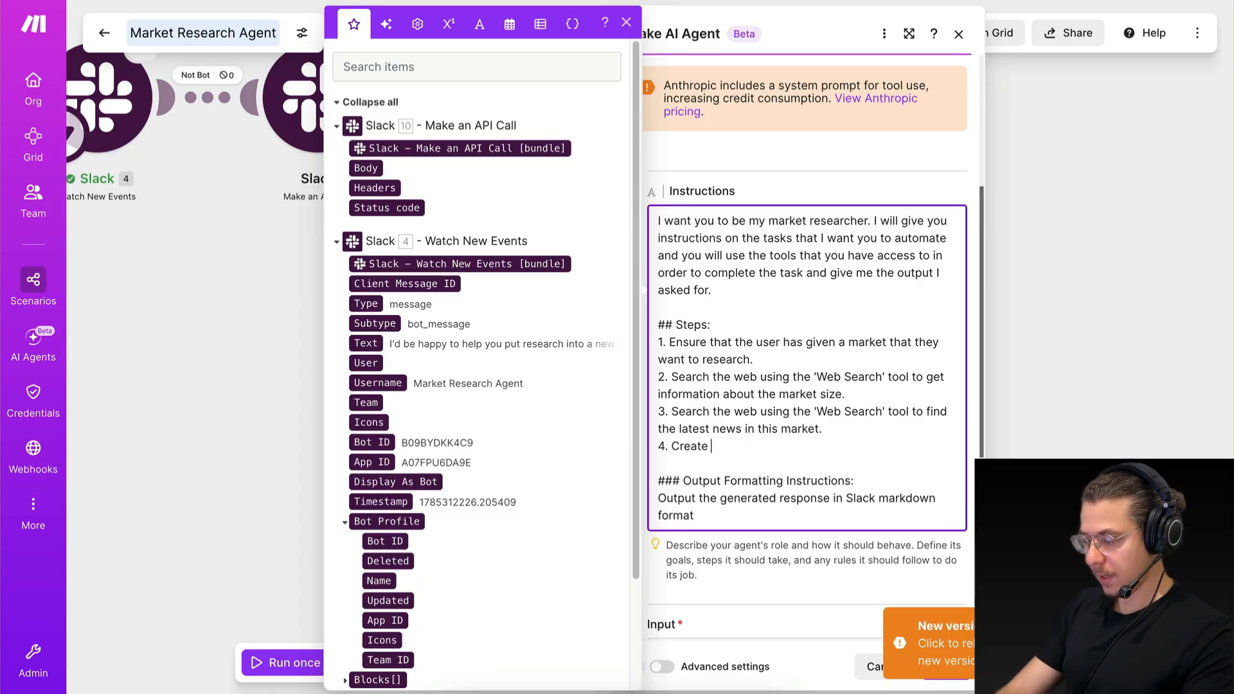
type("a doc using the ;")
key("BackSpace")
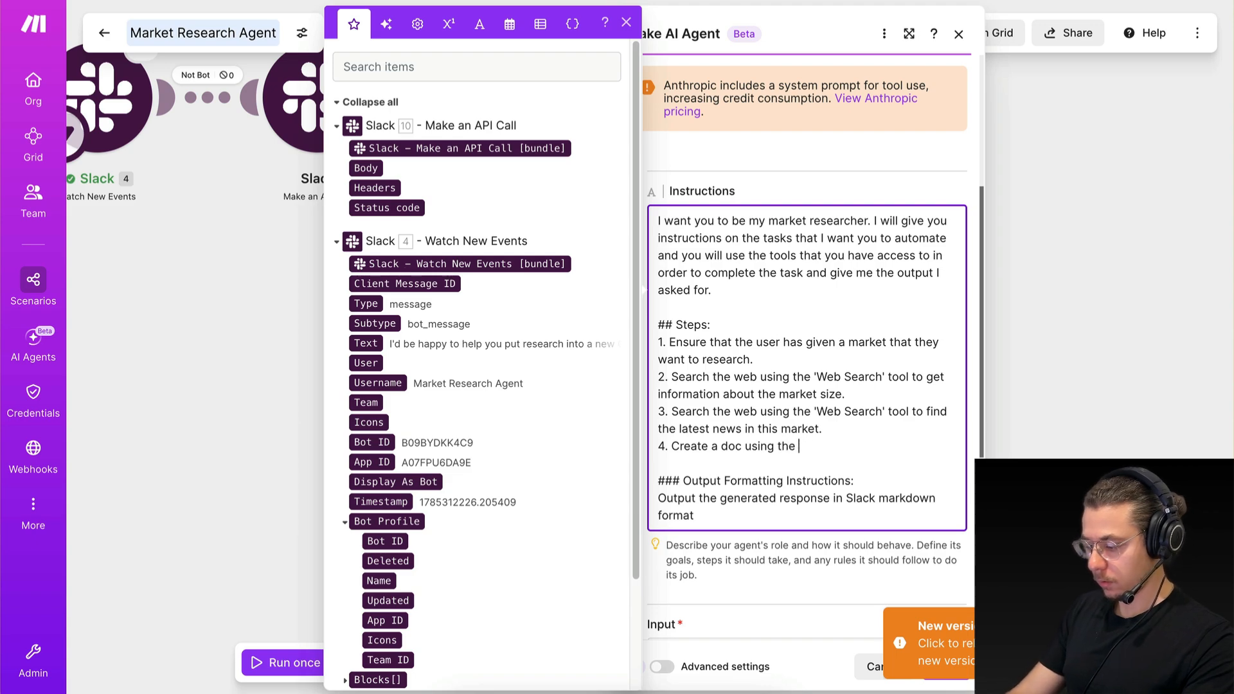
type("'Google Doc")
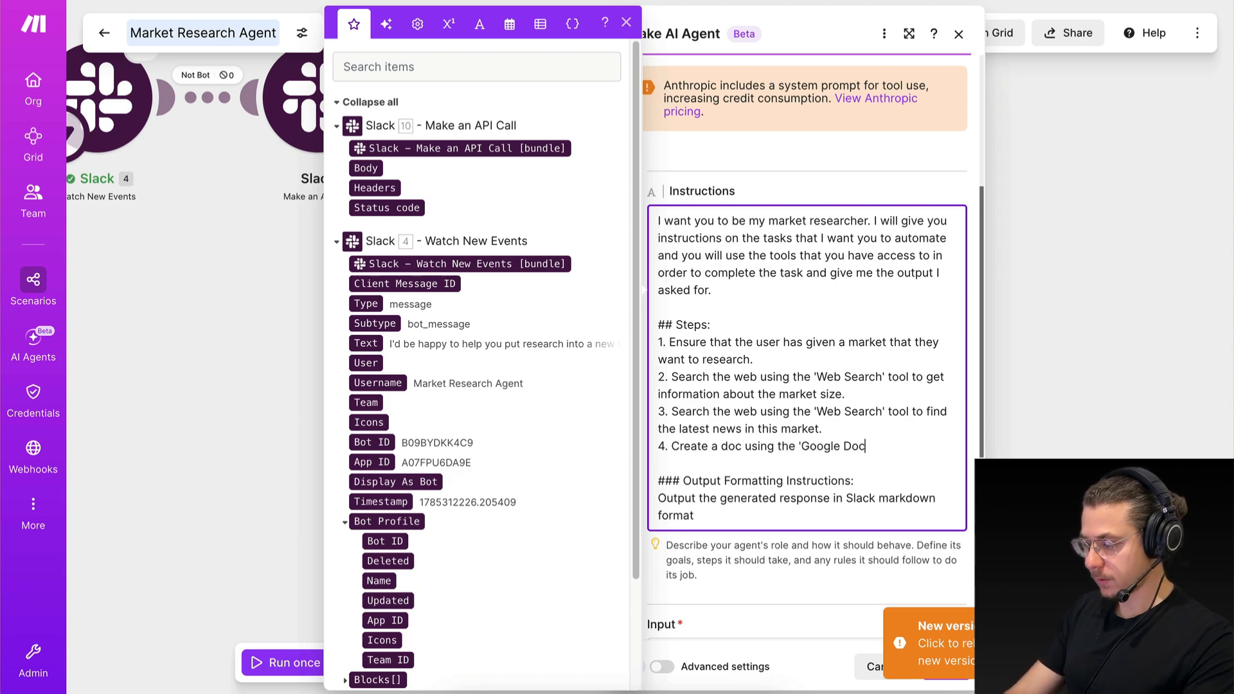
type("s' tool that will contain a ")
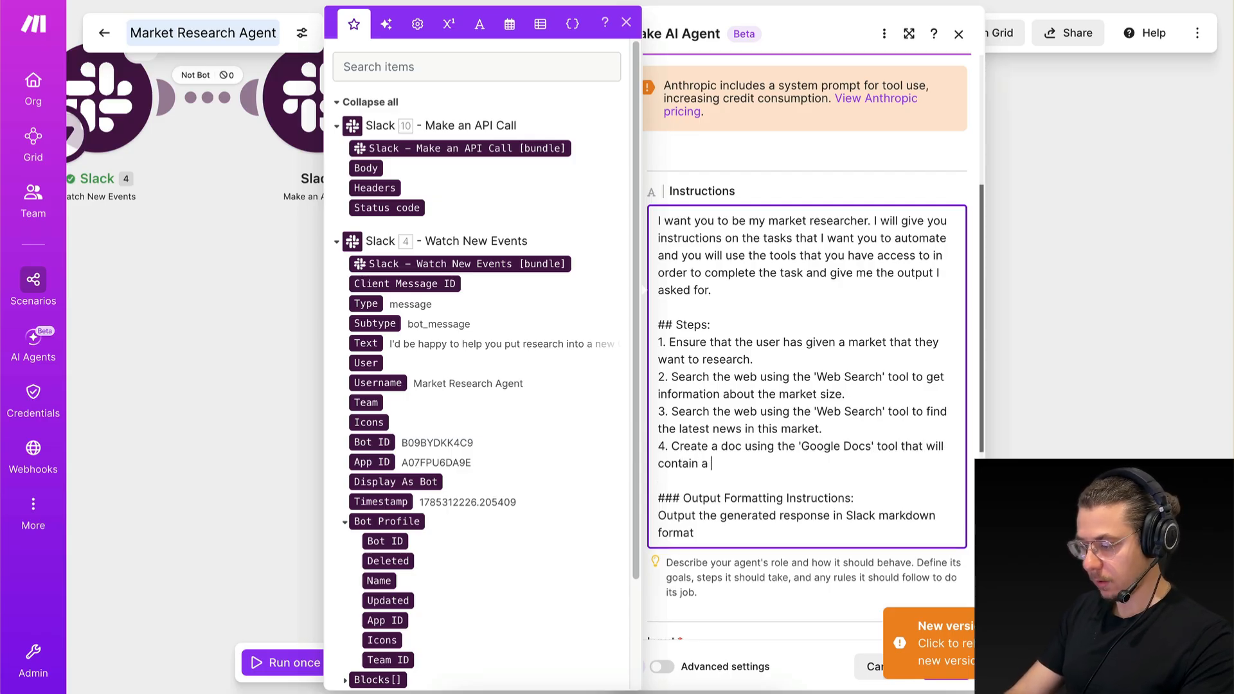
type("'Market Size' and a '")
Complete item 4 of the steps with "that will contain a 'Market Size' and a 'Market News' section.".
key("Caps_Lock")
type("Market News' section.")
Add item 5 to the steps: "Create a response that contains the doc url.".
scroll(925, 413, "down", 2)
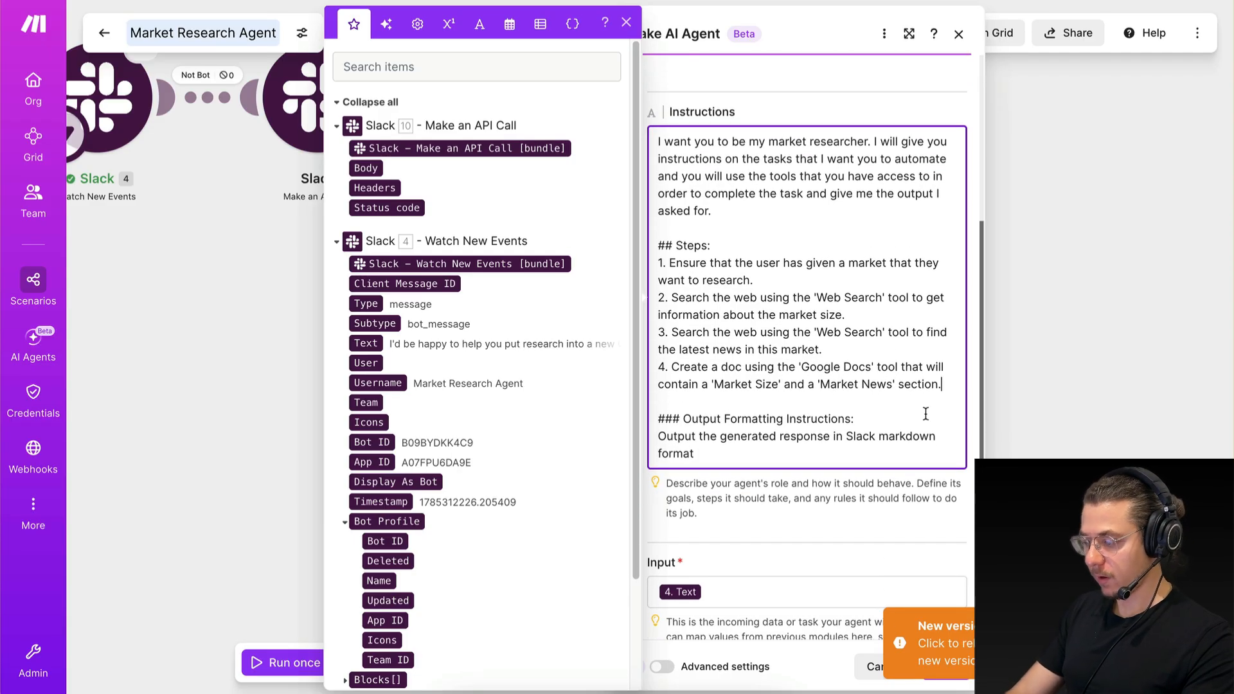
key("Return")
type("5.")
key("Caps_Lock")
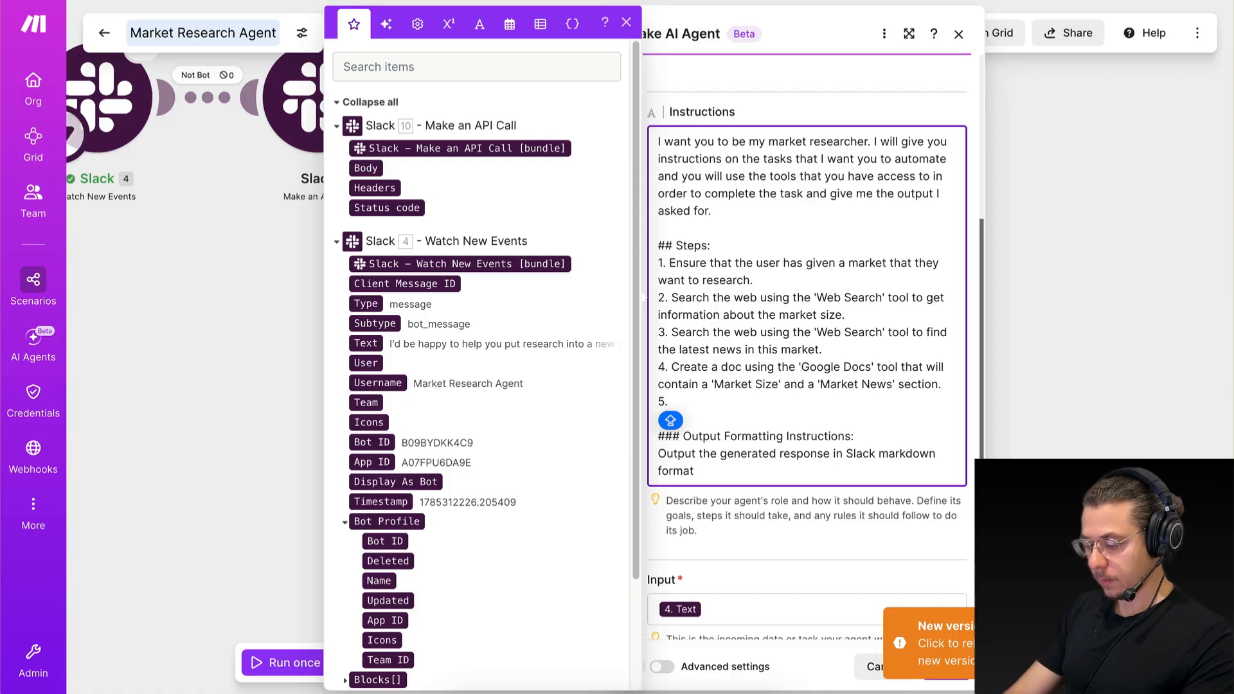
type("Se")
key("BackSpace")
key("BackSpace")
type("Create")
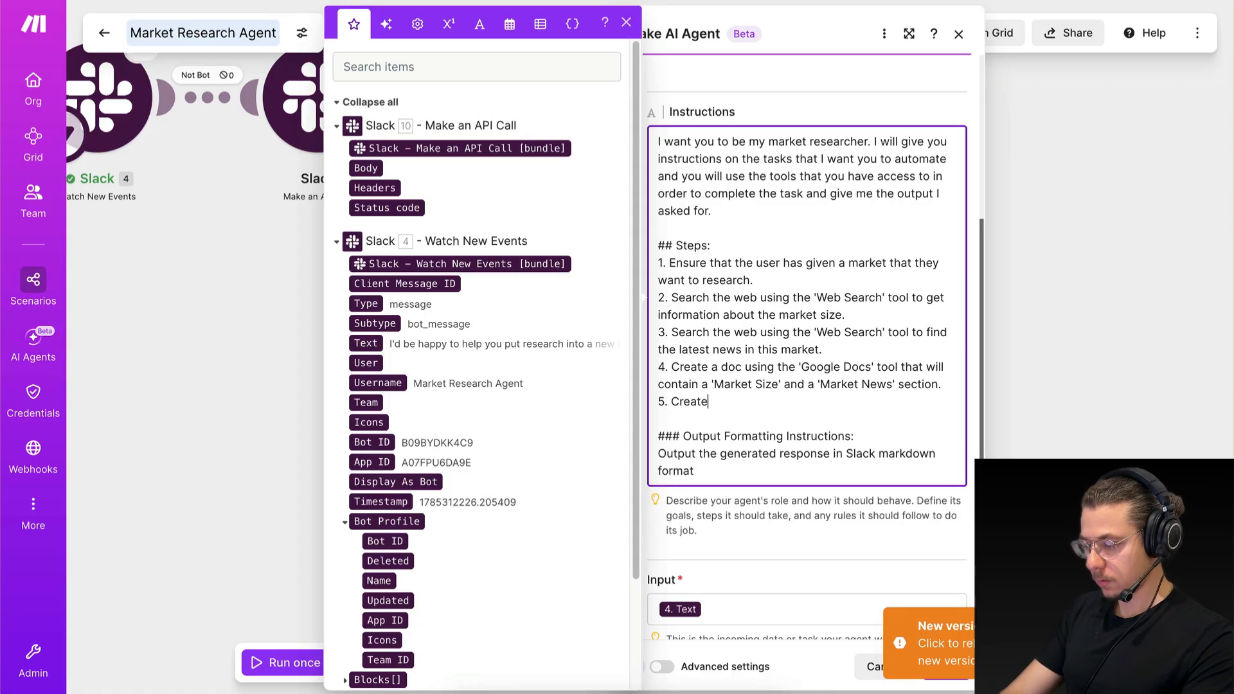
type(" a response that contains")
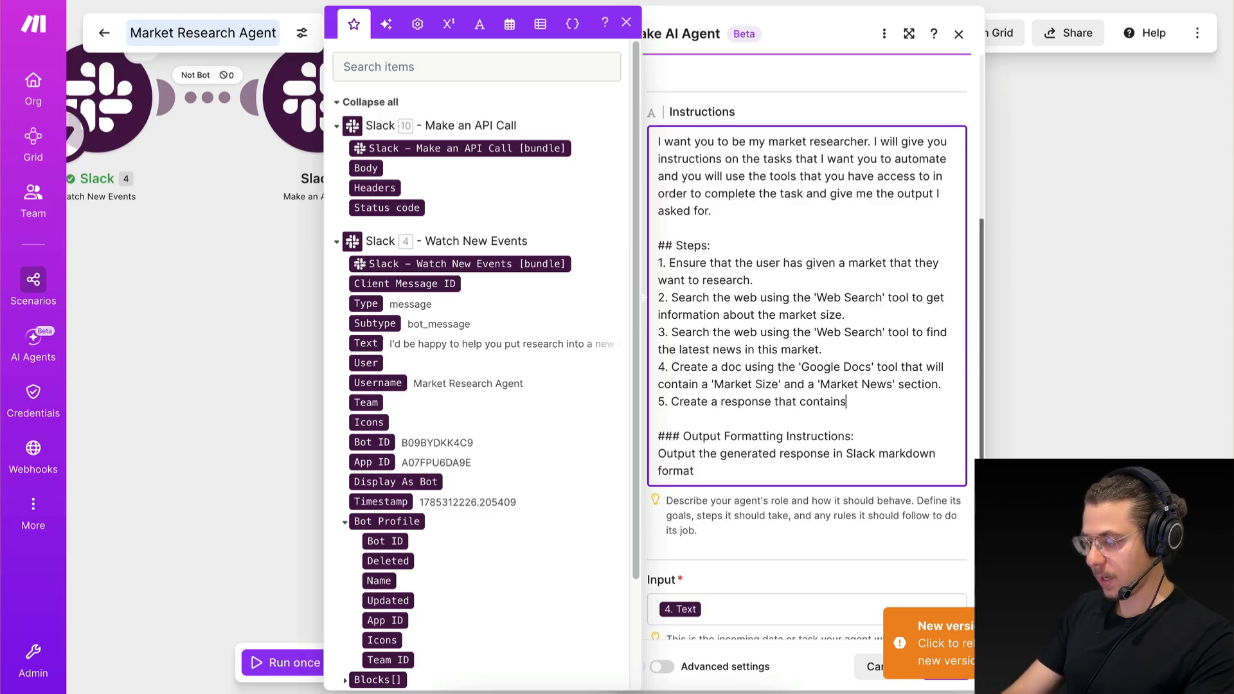
type(" the doc url.")
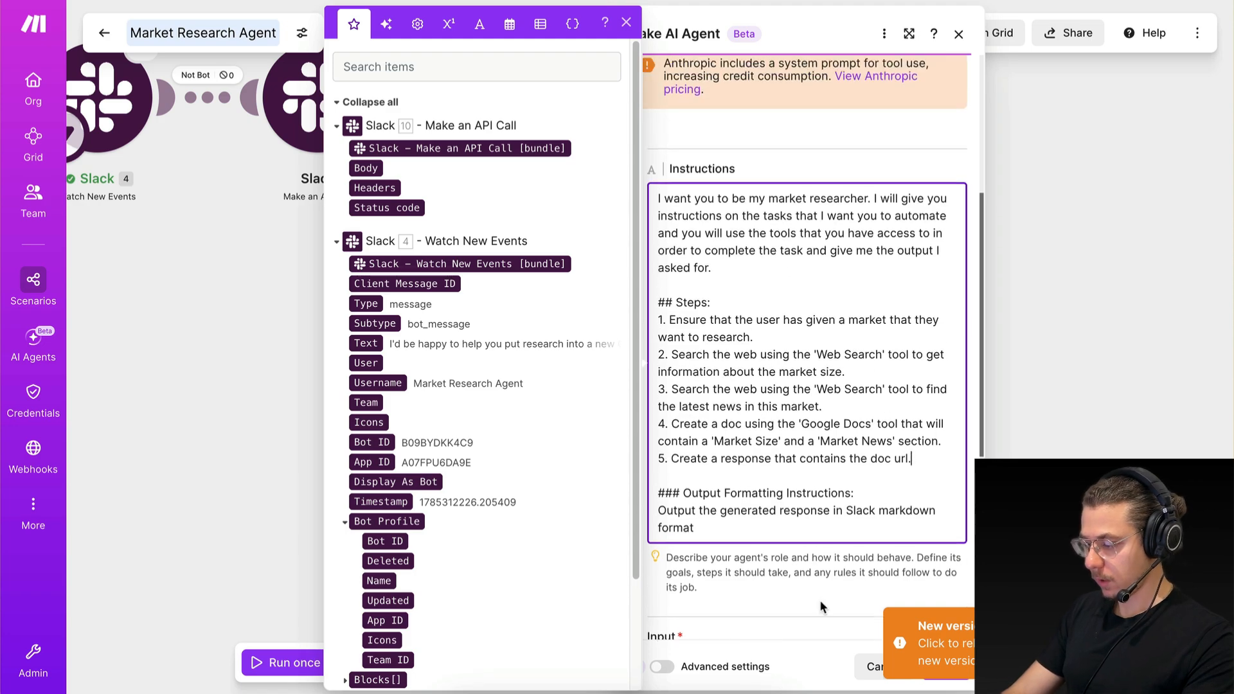
Save the AI agent module with its new instructions and save the scenario.
left_click(820, 600)
scroll(829, 566, "down", 6)
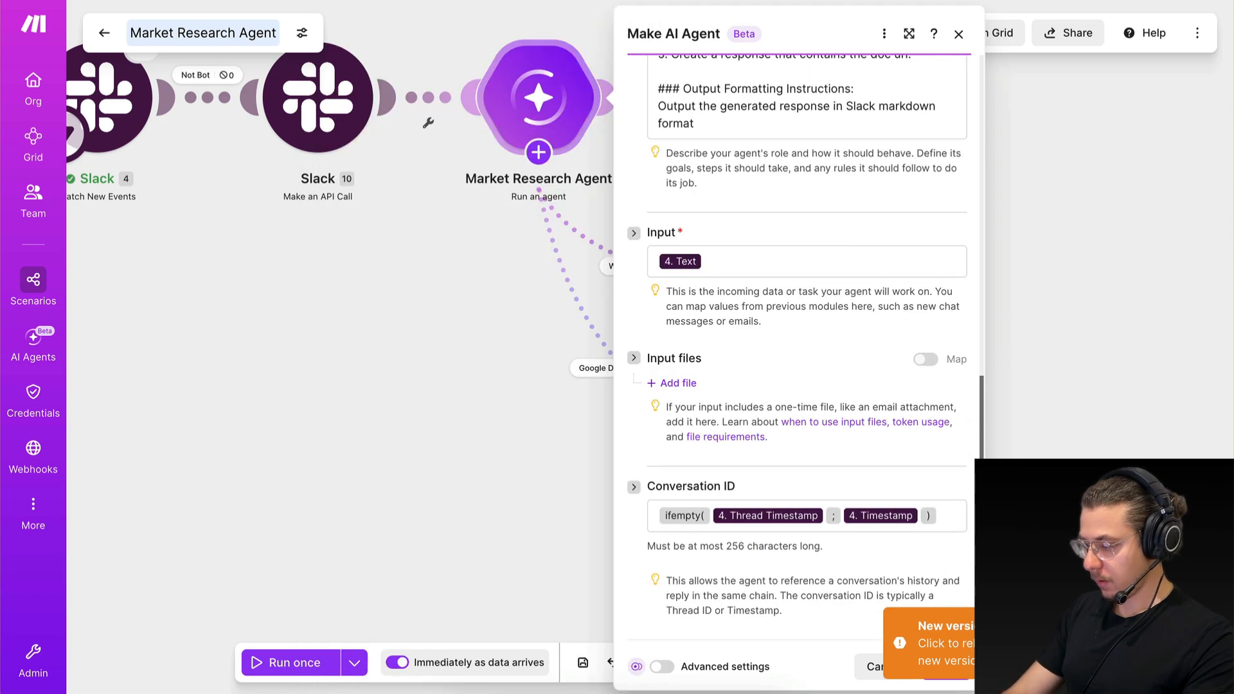
left_click(945, 666)
left_click(583, 662)
Switch to Slack and send "hello , I want you to cook some burgers for me" in the market-research-agent channel.
key("ctrl+Right")
left_click(498, 638)
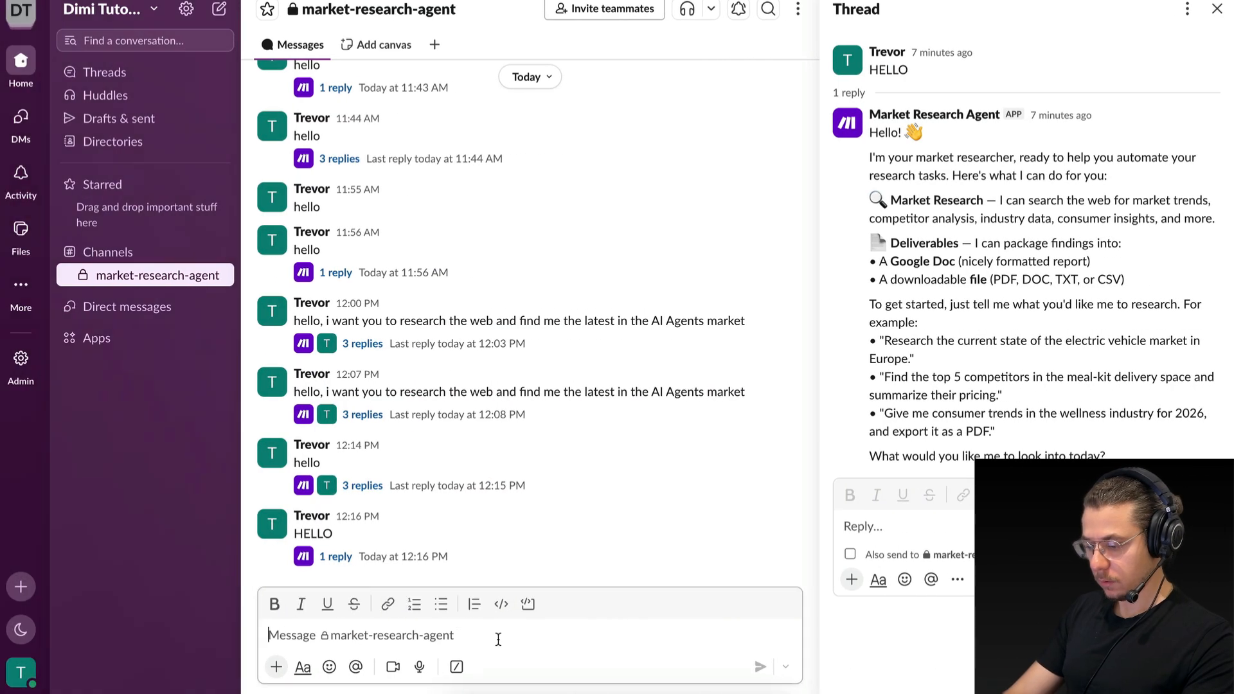
type("hello , I want you to ")
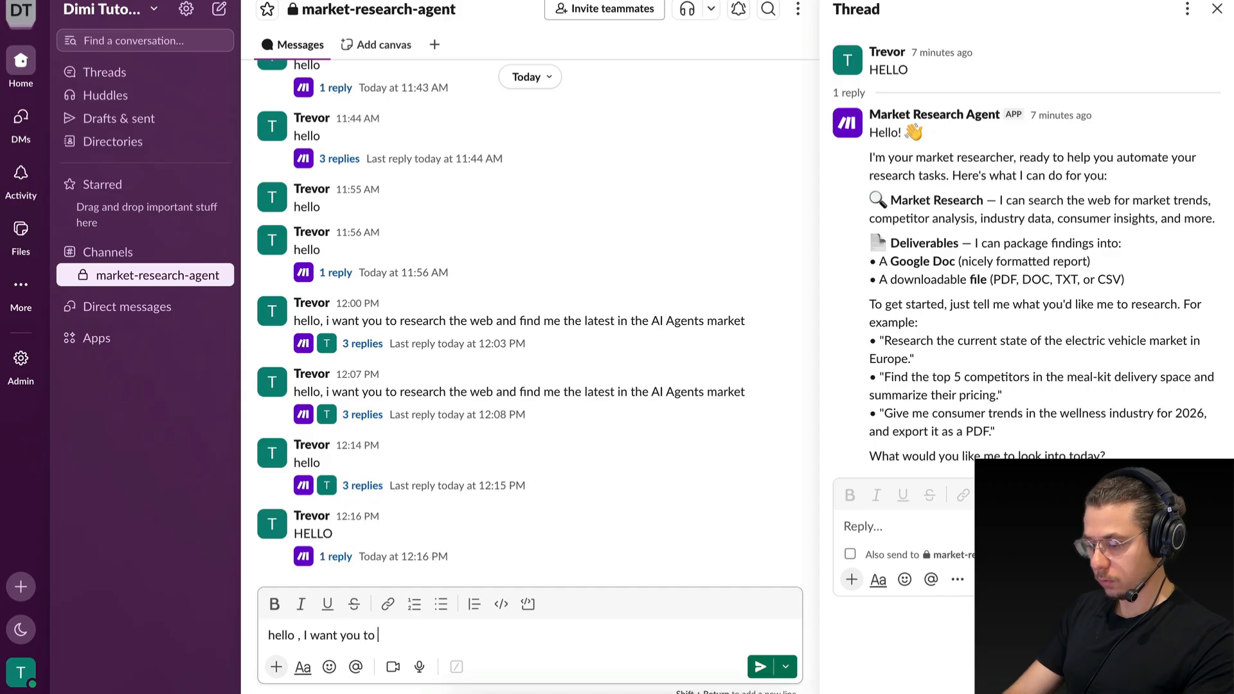
type("cook some")
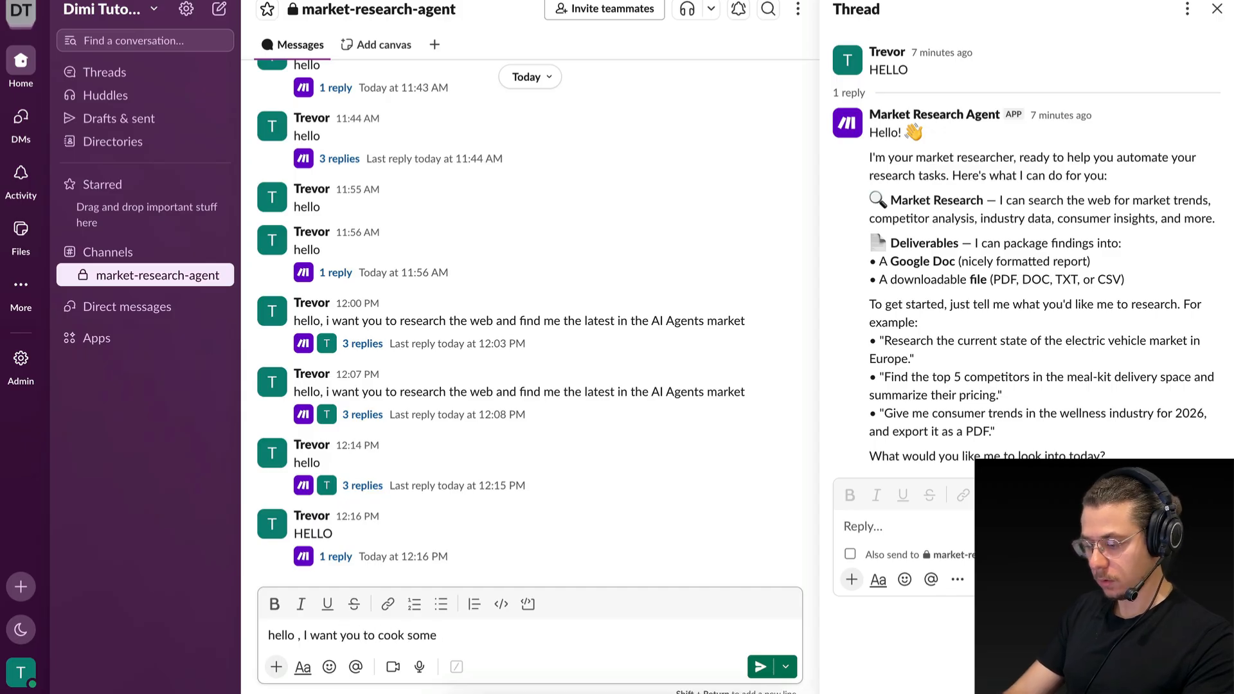
type(" burgers for m")
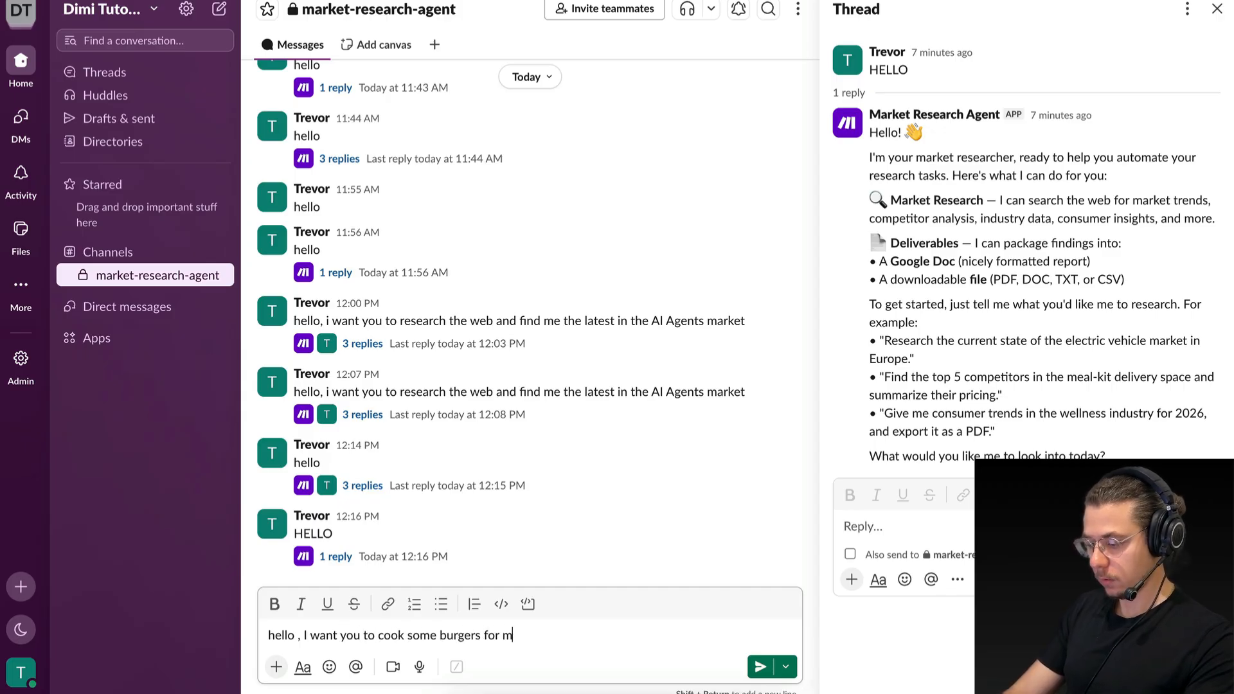
type("e")
key("Return")
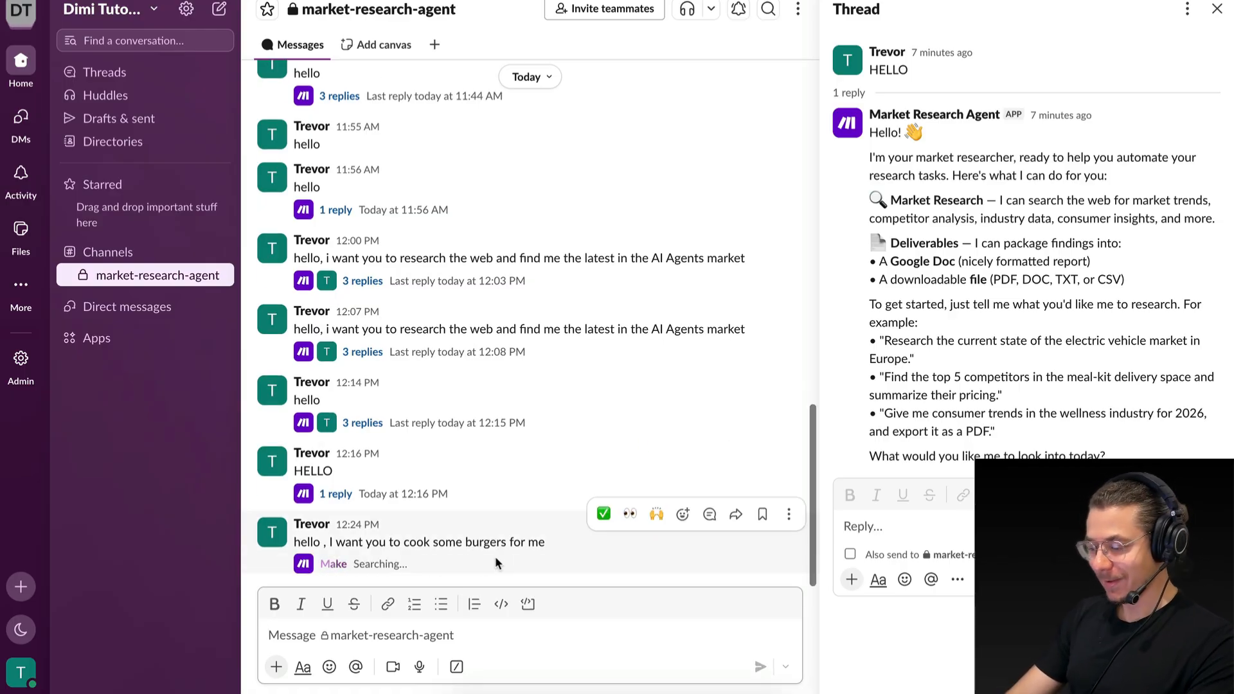
Open the thread of the burger message and read how the agent handles the off-topic request and which market information it offers.
left_click(482, 540)
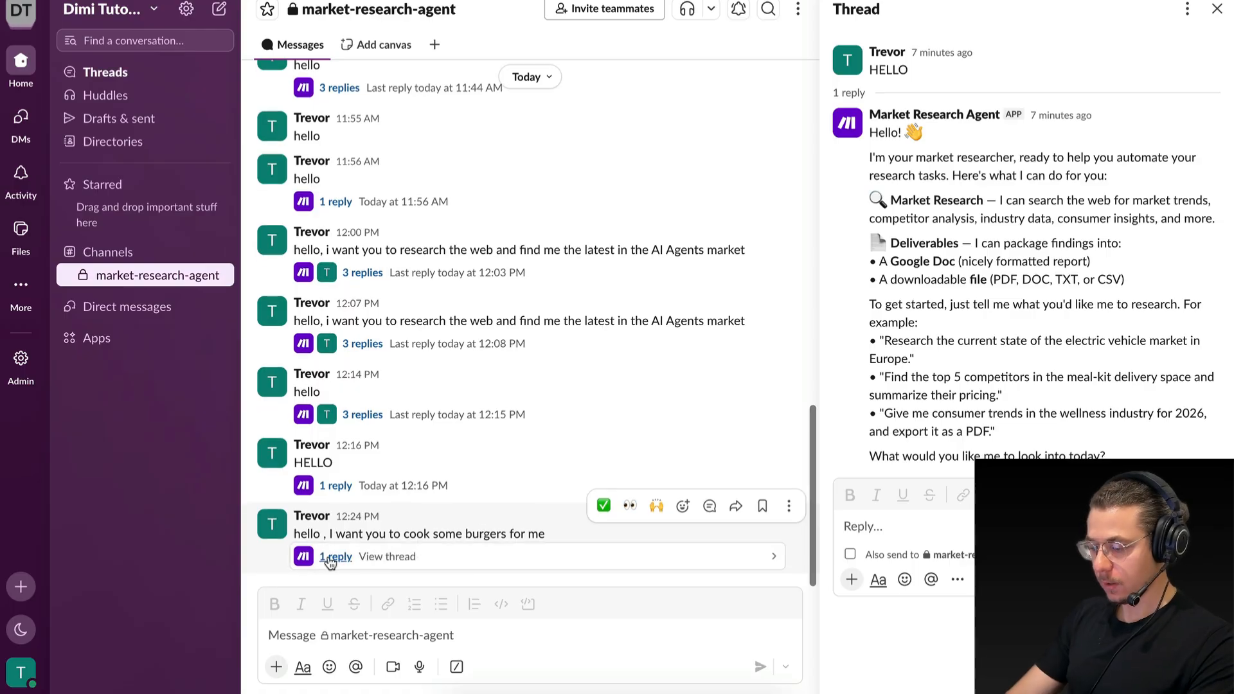
left_click(331, 558)
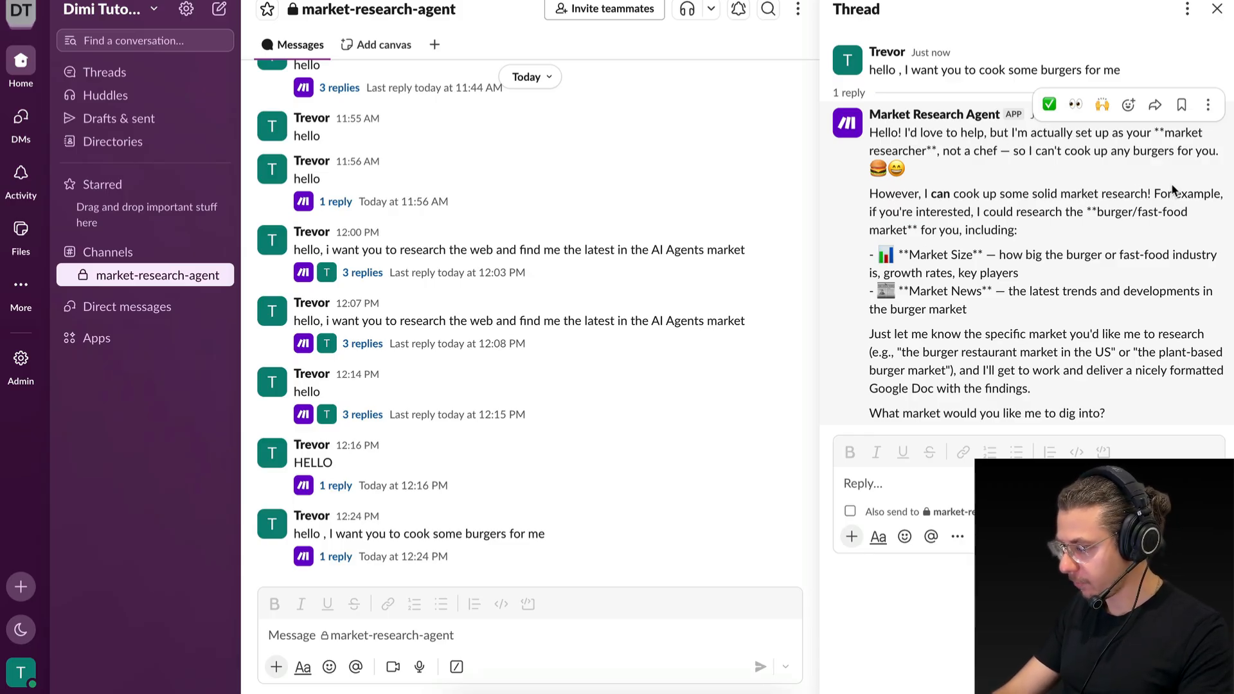
left_click_drag(919, 214, 1050, 212)
left_click(1072, 211)
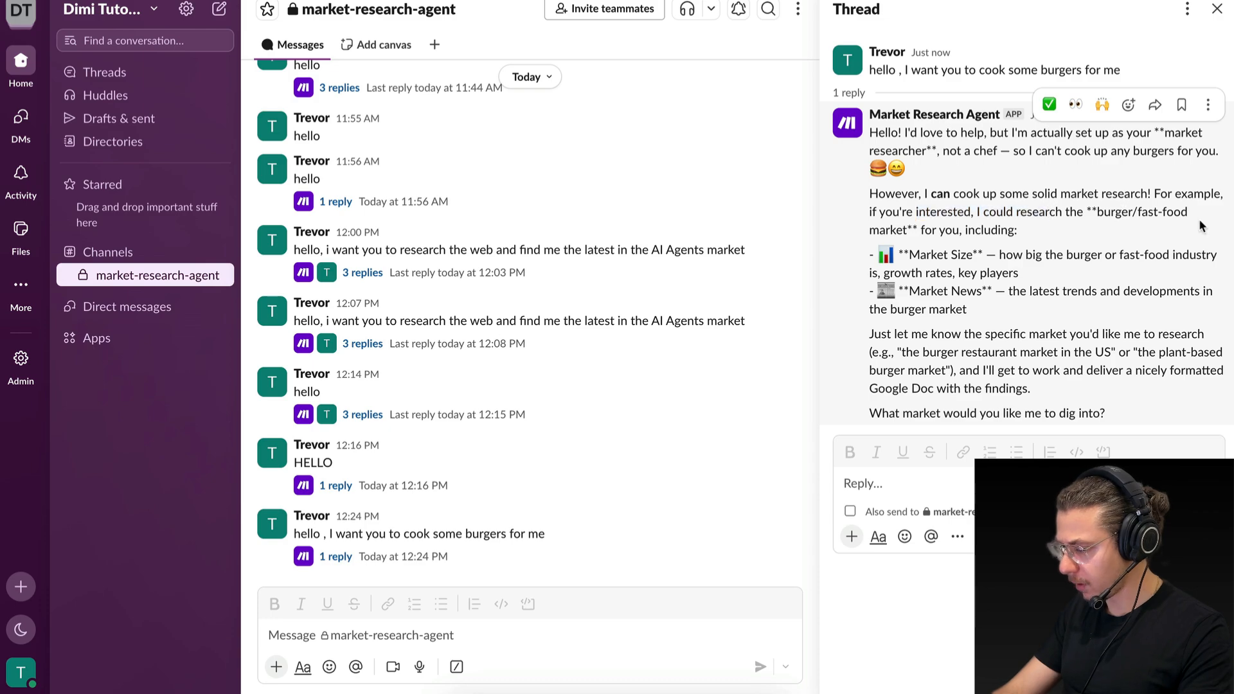
left_click_drag(930, 254, 952, 289)
left_click(964, 253)
left_click(952, 289)
left_click_drag(907, 330, 1061, 333)
mouse_move(984, 334)
left_mouse_down()
mouse_move(1203, 335)
mouse_move(996, 350)
mouse_move(989, 336)
left_mouse_up()
double_click(1203, 338)
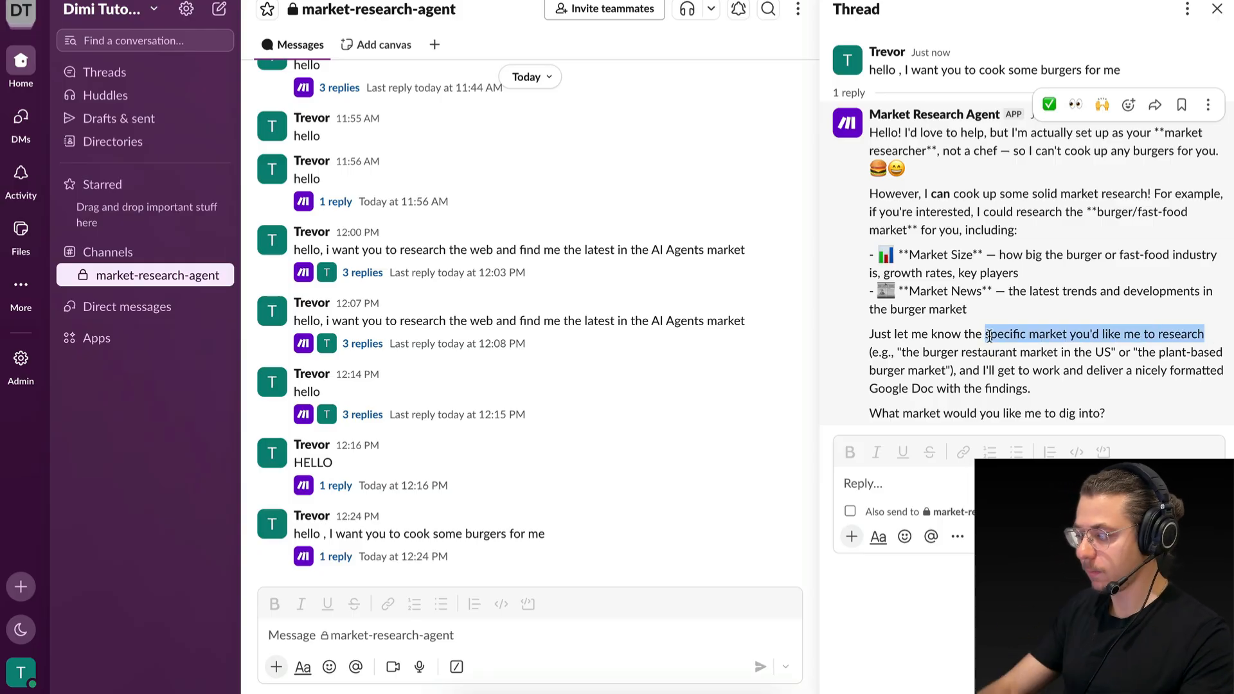
Reply in the thread with "yes go ahead with the burger market".
left_click(973, 480)
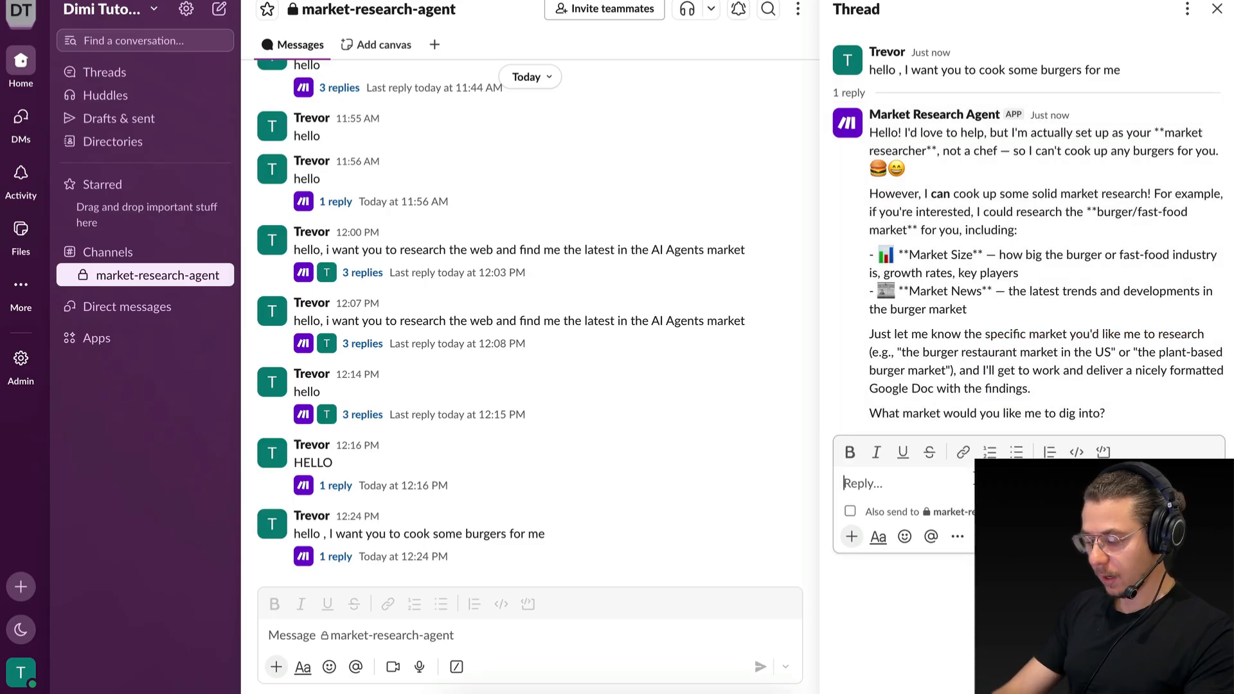
type("yes go ahead ")
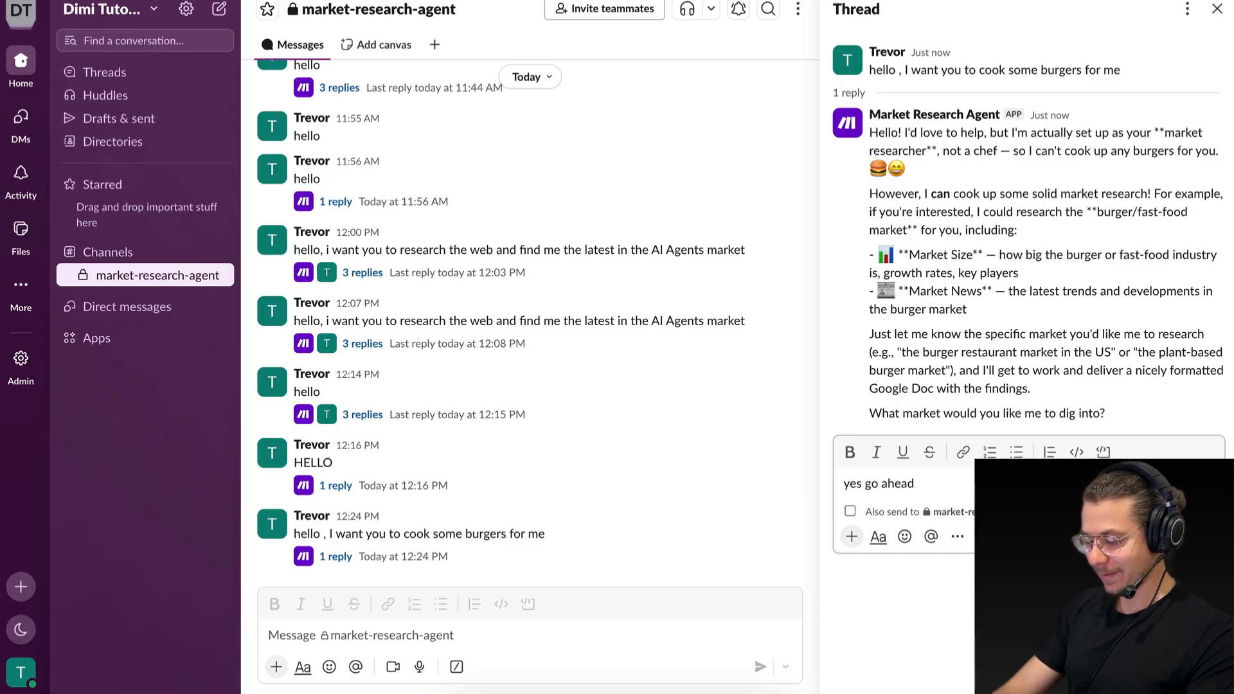
type("with the bu")
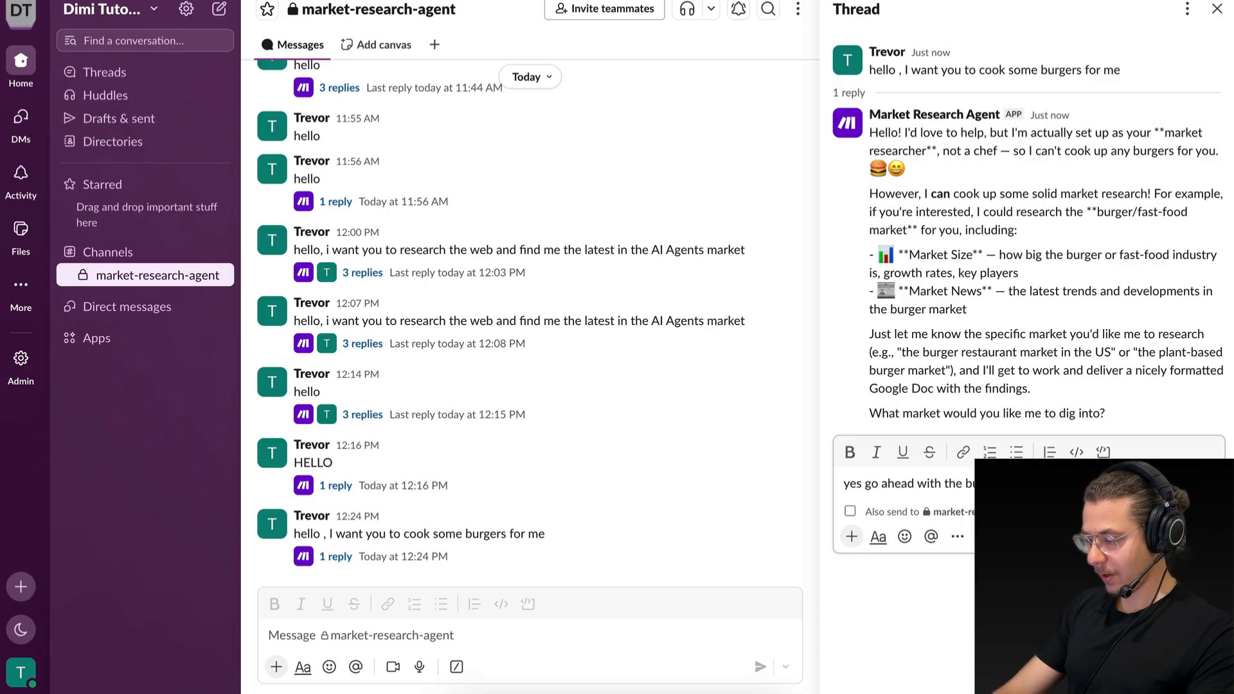
key("Return")
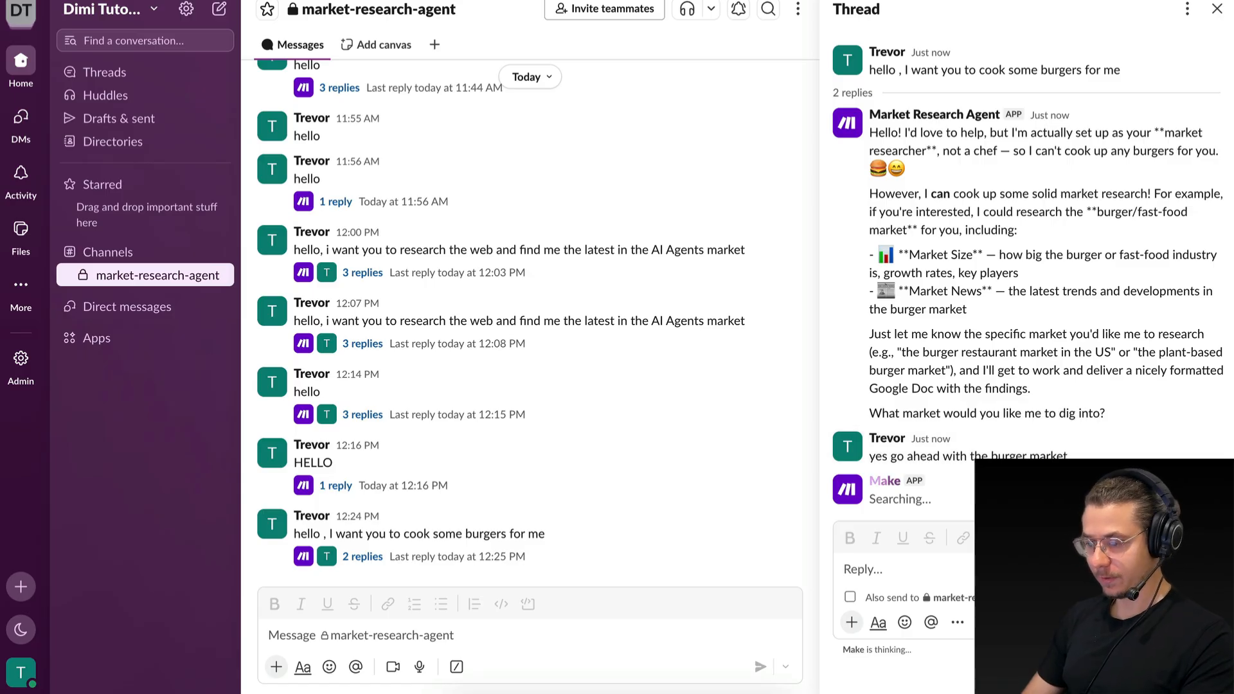
Check the agent's burger market reply in the thread and open its linked research report.
left_click_drag(909, 173, 1033, 173)
left_click(1032, 174)
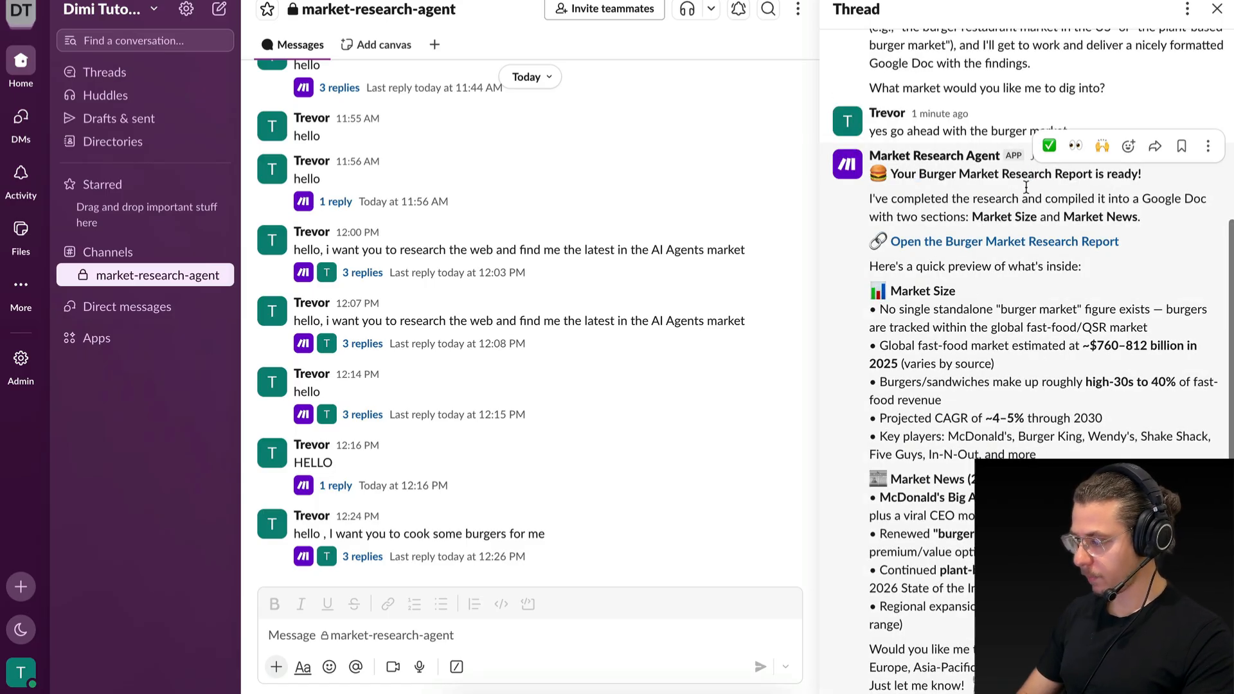
left_click(971, 242)
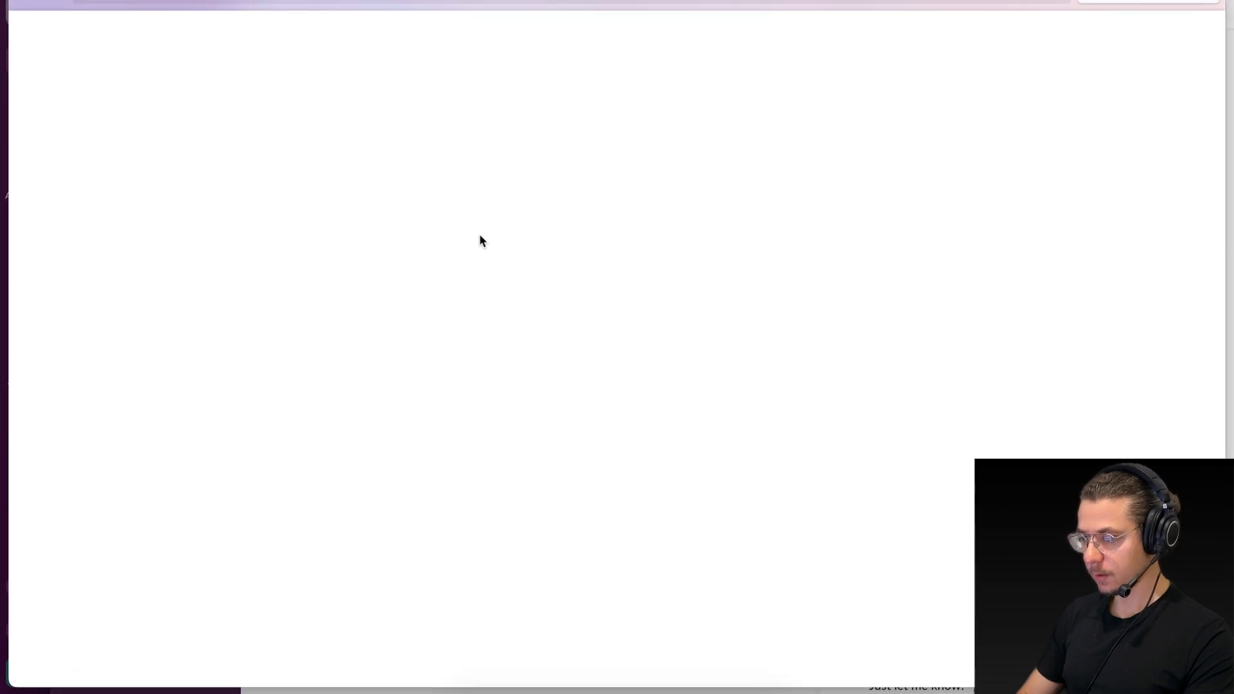
Examine the title and sections of the Burger Market Research Report, and go back to the agent's reply in the Slack thread.
scroll(473, 384, "down", 5)
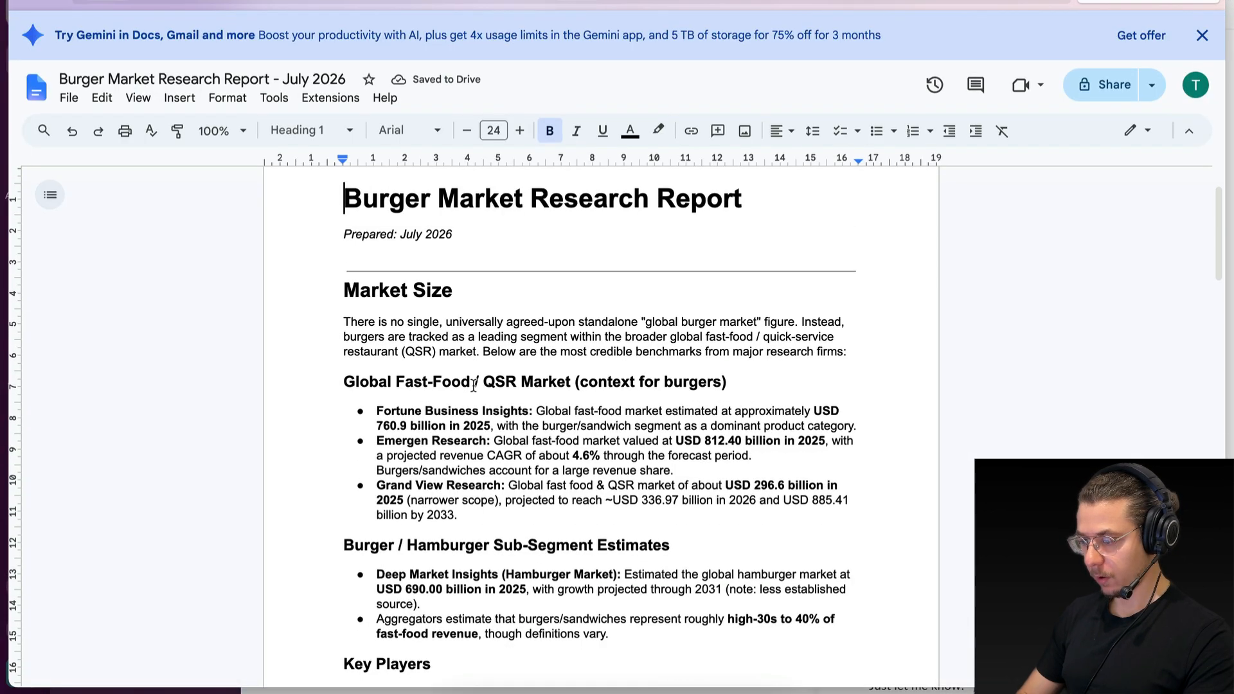
scroll(473, 384, "up", 1)
left_click_drag(344, 241, 447, 241)
scroll(384, 457, "down", 12)
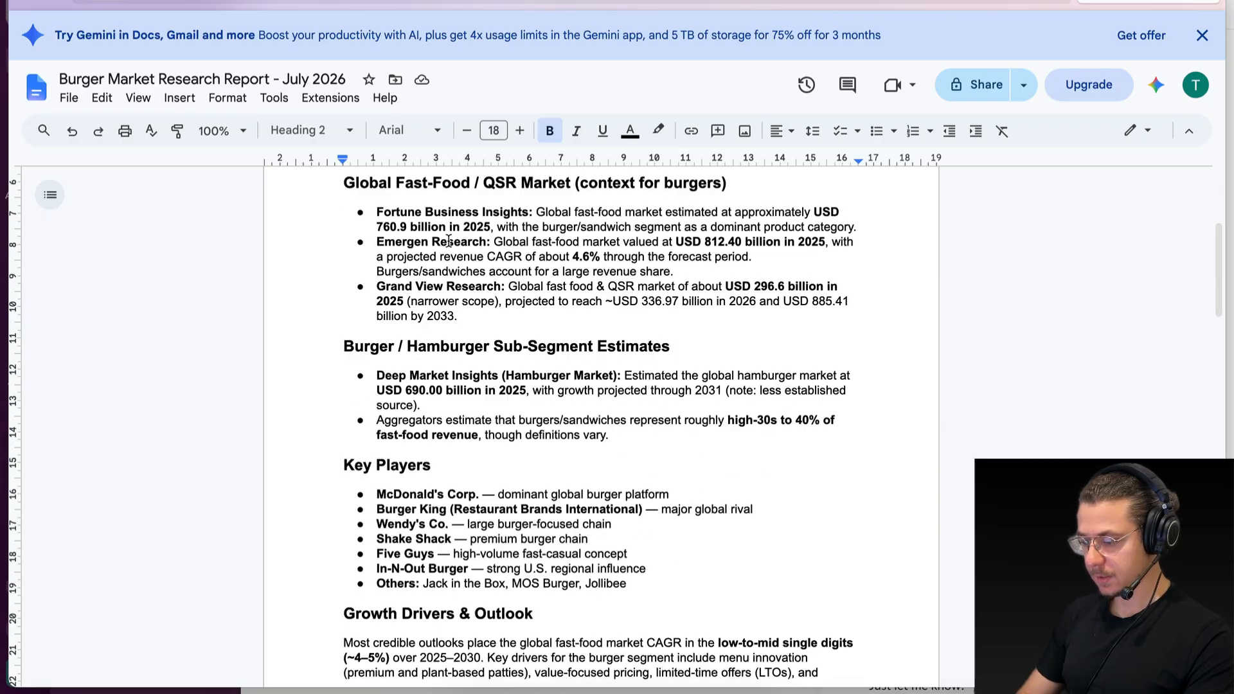
left_click_drag(346, 268, 476, 268)
left_click(476, 268)
scroll(473, 268, "down", 7)
scroll(473, 268, "down", 3)
scroll(473, 267, "up", 20)
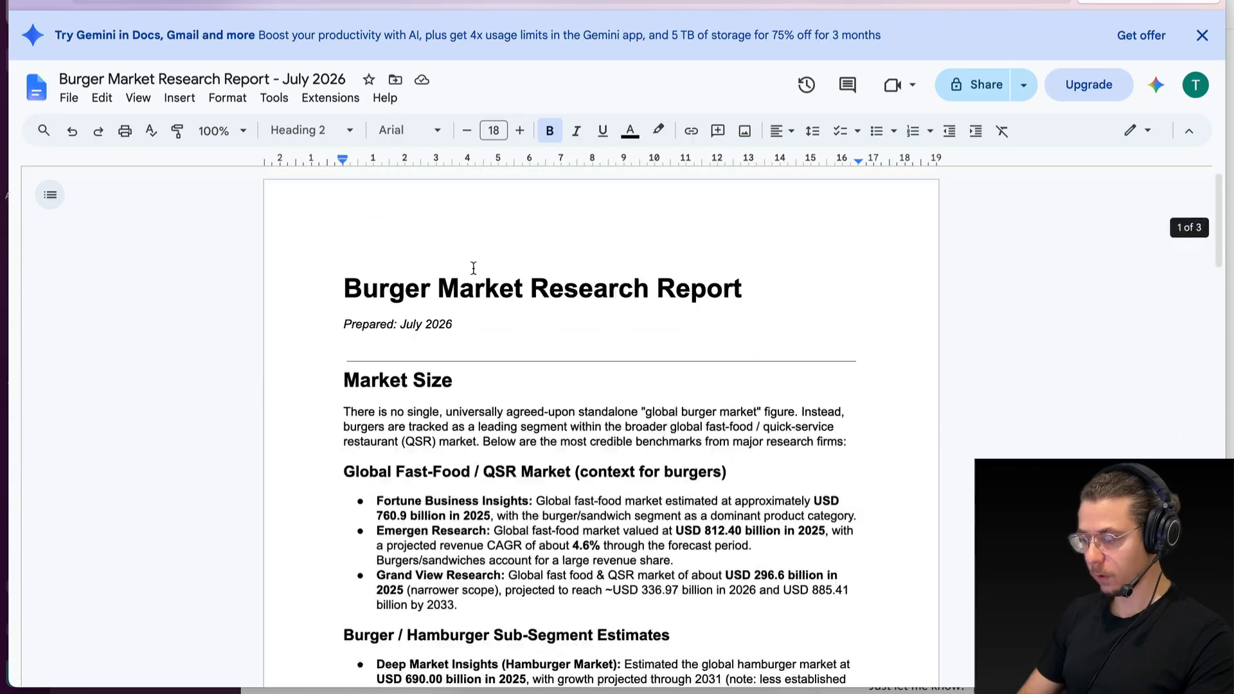
left_click(27, 0)
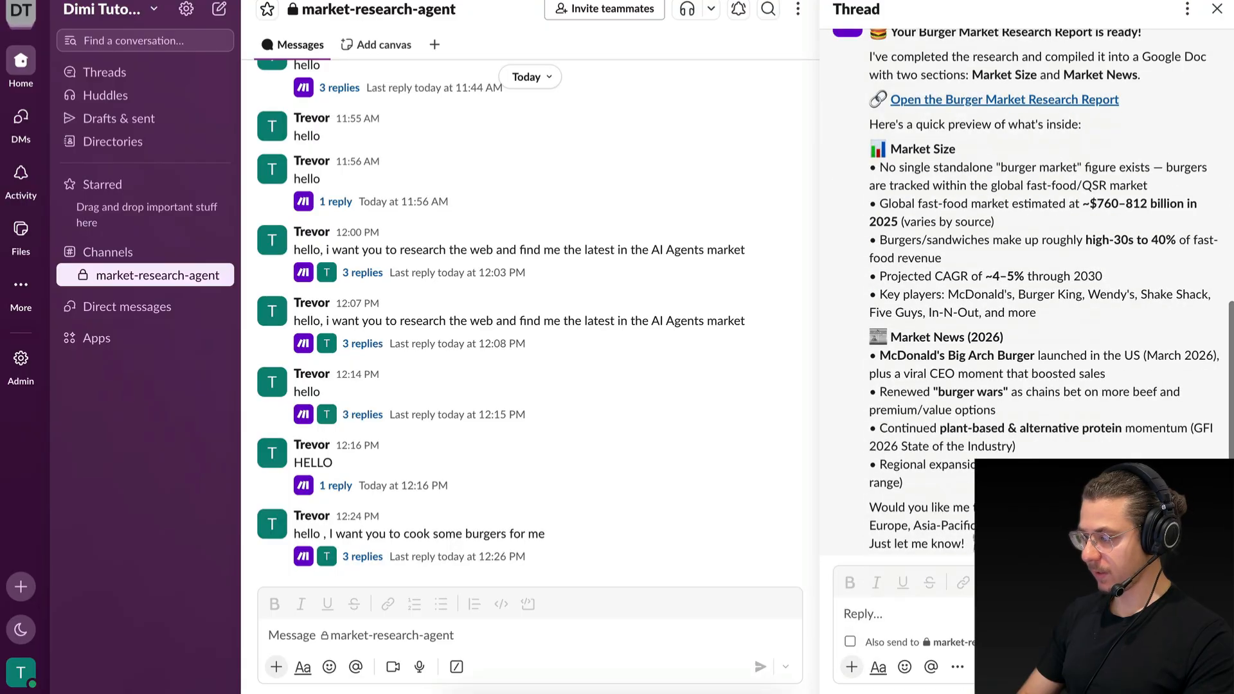
scroll(1028, 321, "up", 5)
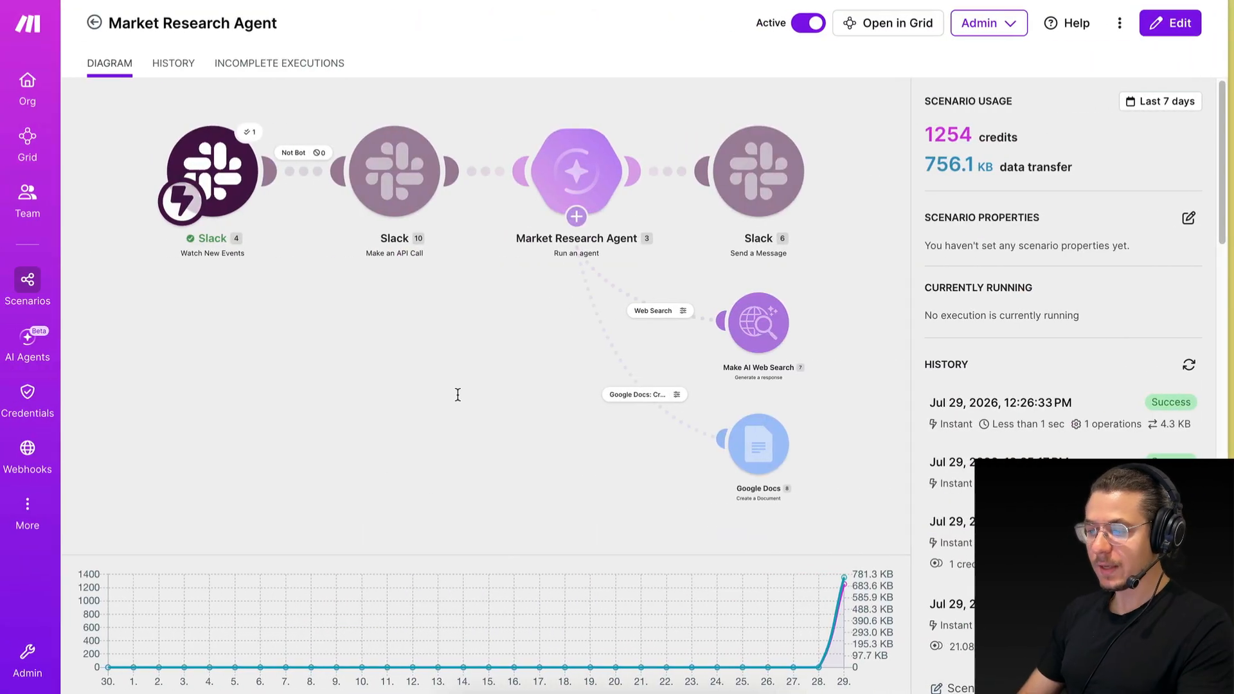
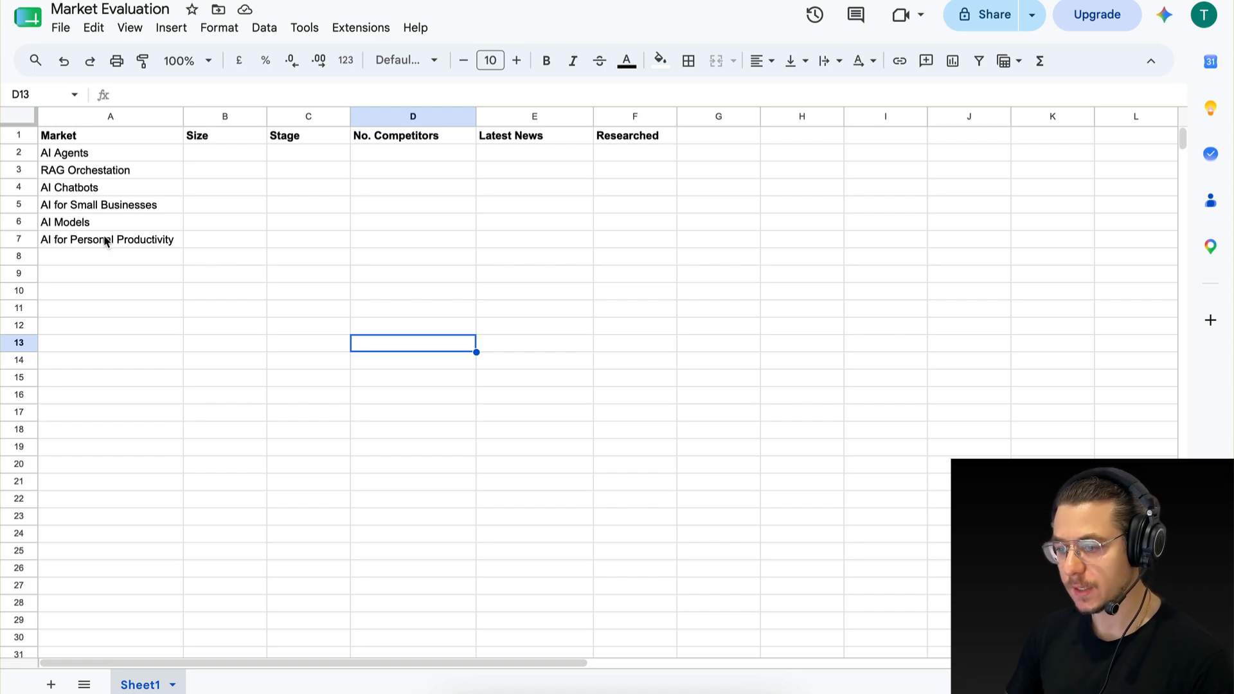
Examine the list of markets and the research columns in the Market Evaluation spreadsheet.
left_click_drag(63, 132, 63, 268)
left_click(66, 304)
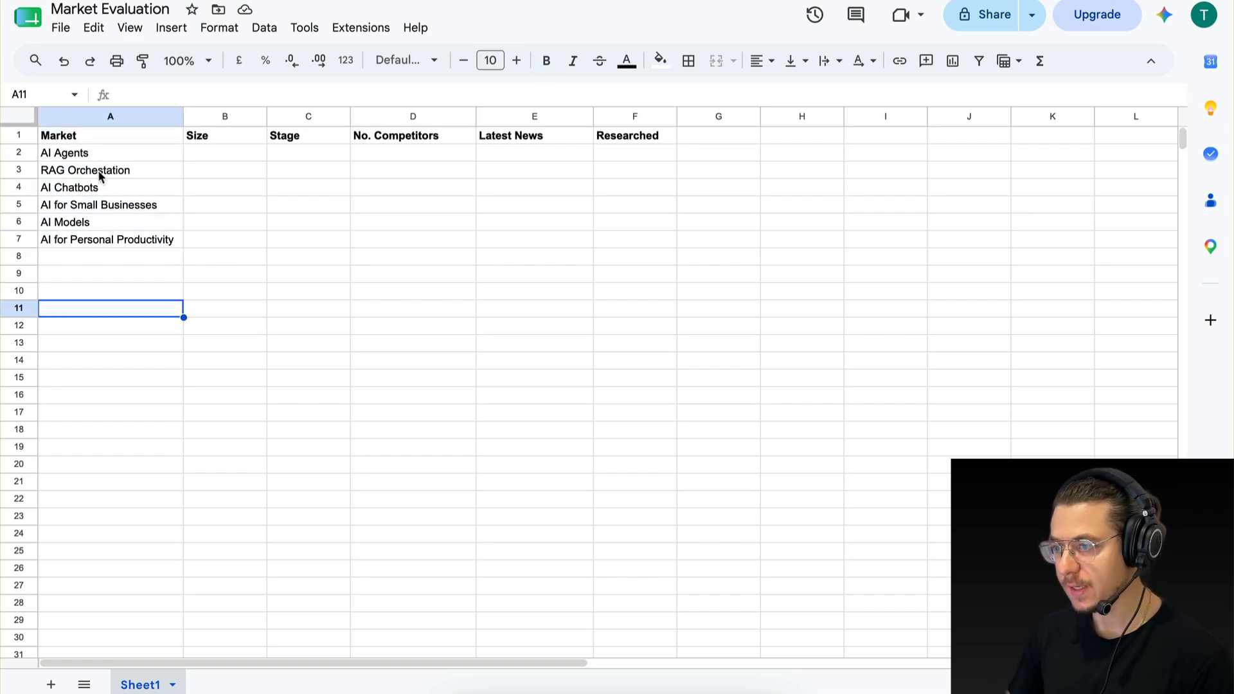
left_click_drag(214, 176, 597, 223)
left_click(597, 224)
key("Left")
key("Left")
key("Left")
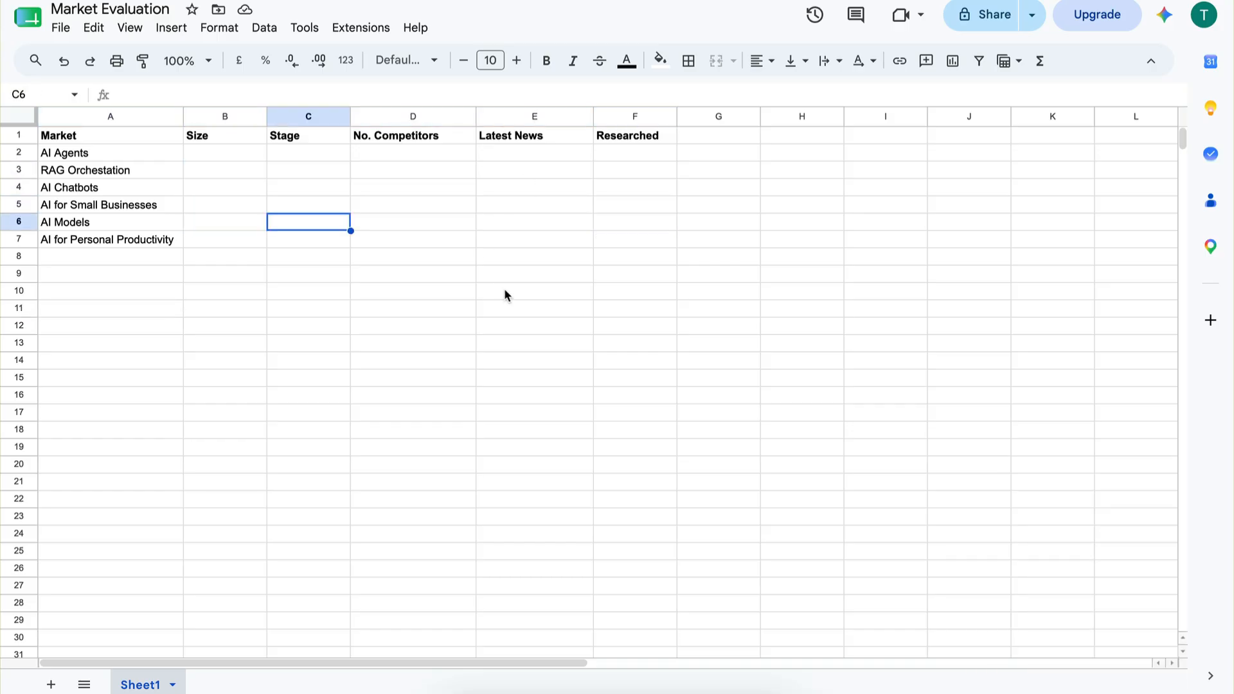
Switch to the Market Research Agent (Automation) scenario in Make and add an empty module beside the agent.
left_click(63, 142)
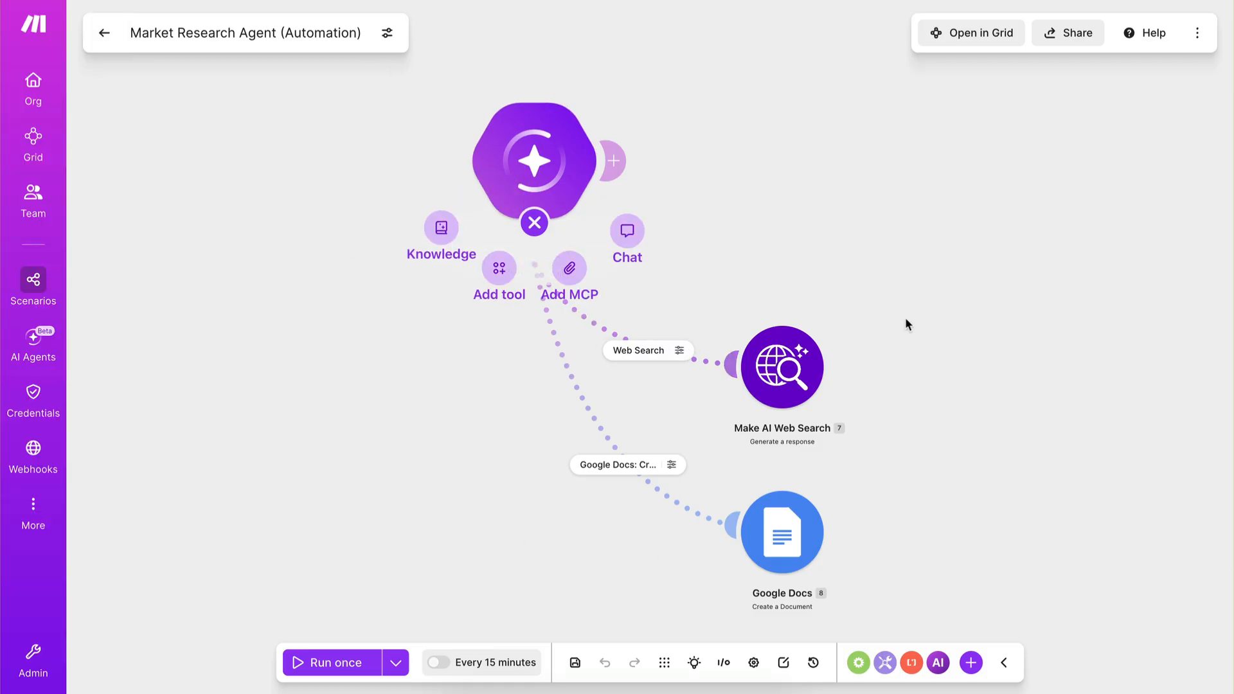
left_click_drag(306, 312, 341, 338)
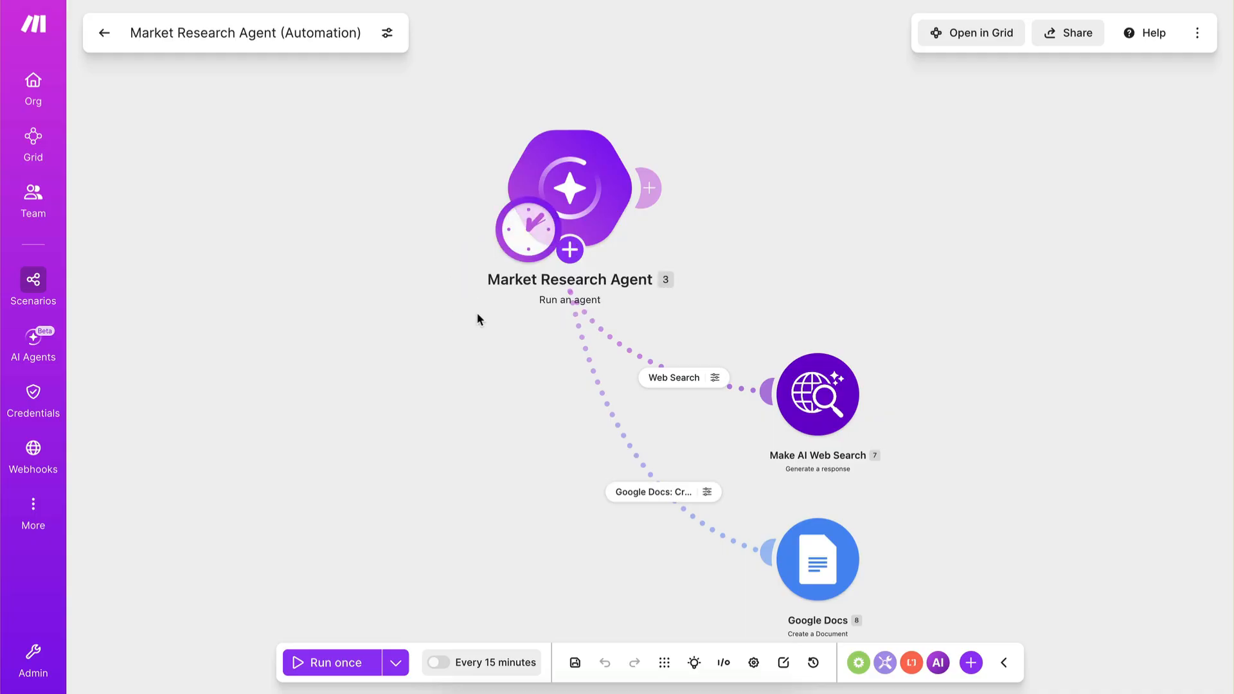
mouse_move(440, 289)
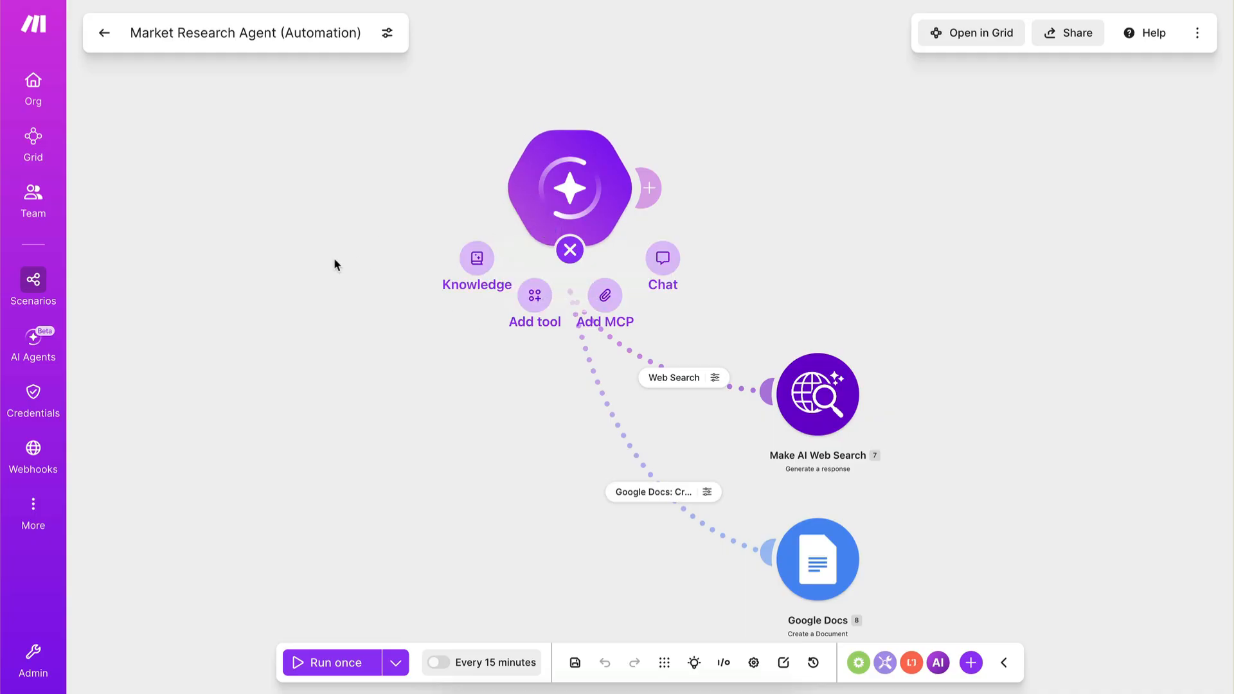
right_click(254, 206)
left_click(290, 223)
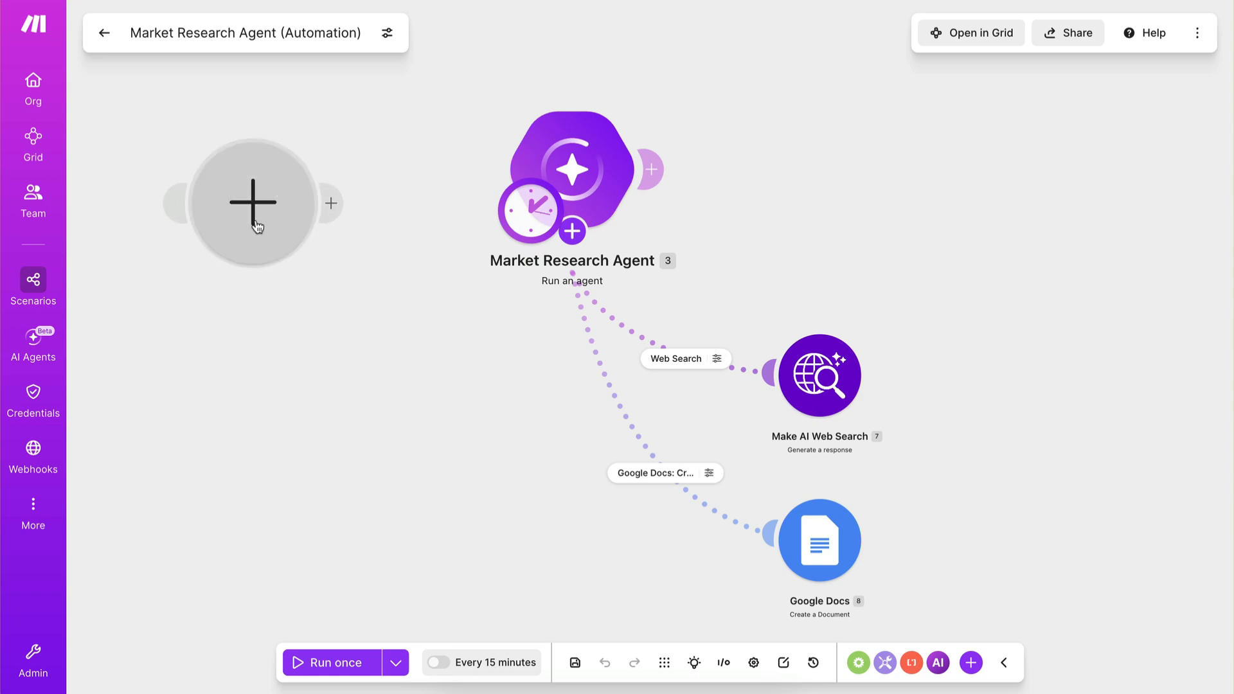
Assign the Google Sheets Search Rows action to the new module.
type("o")
key("BackSpace")
type("o")
key("BackSpace")
type("google sh")
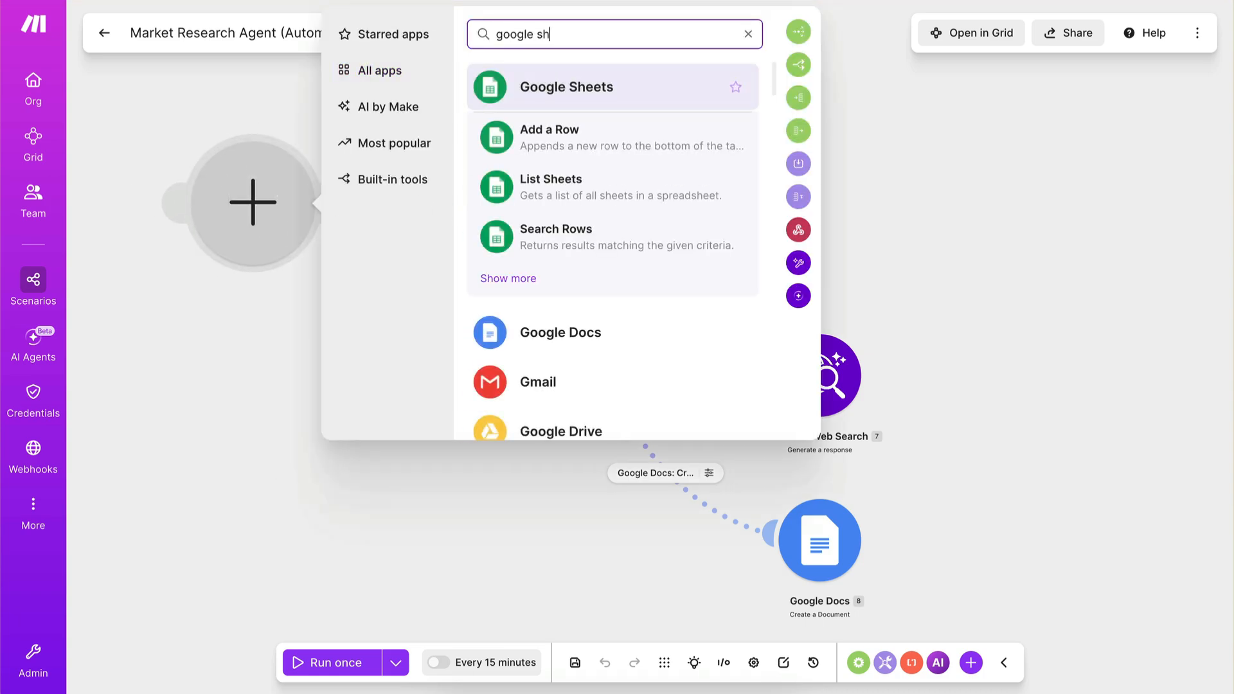
type("eets")
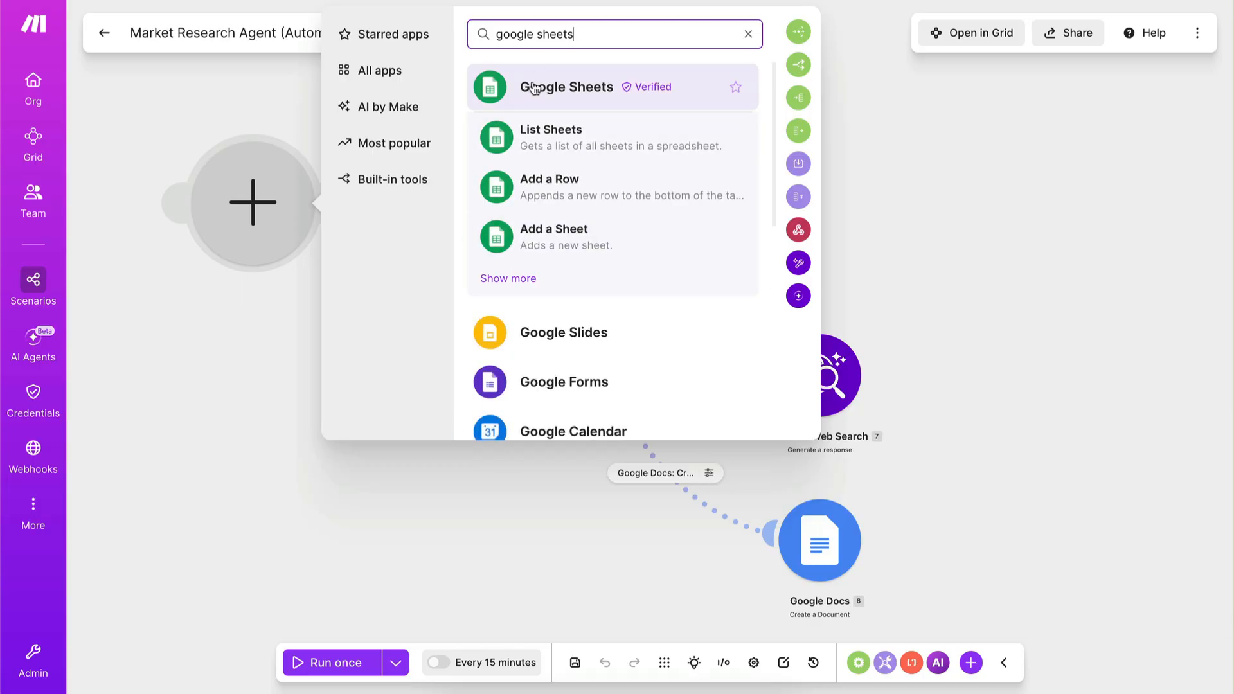
left_click(534, 89)
scroll(399, 336, "down", 5)
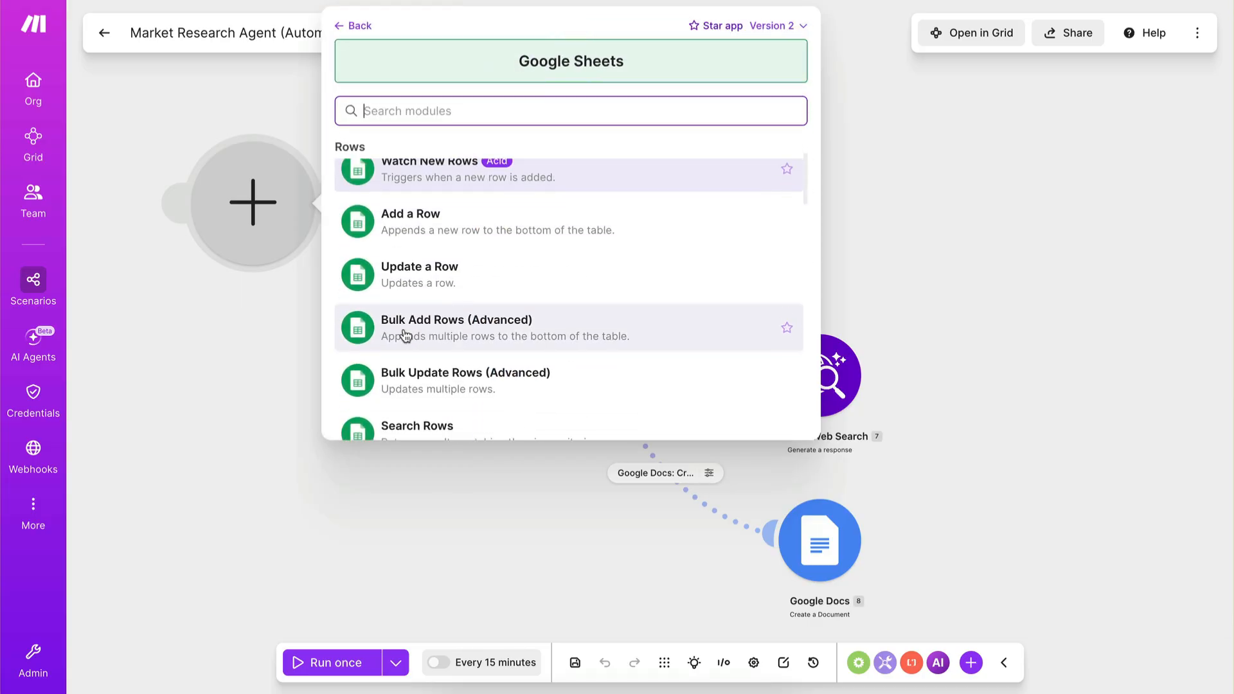
scroll(405, 335, "down", 1)
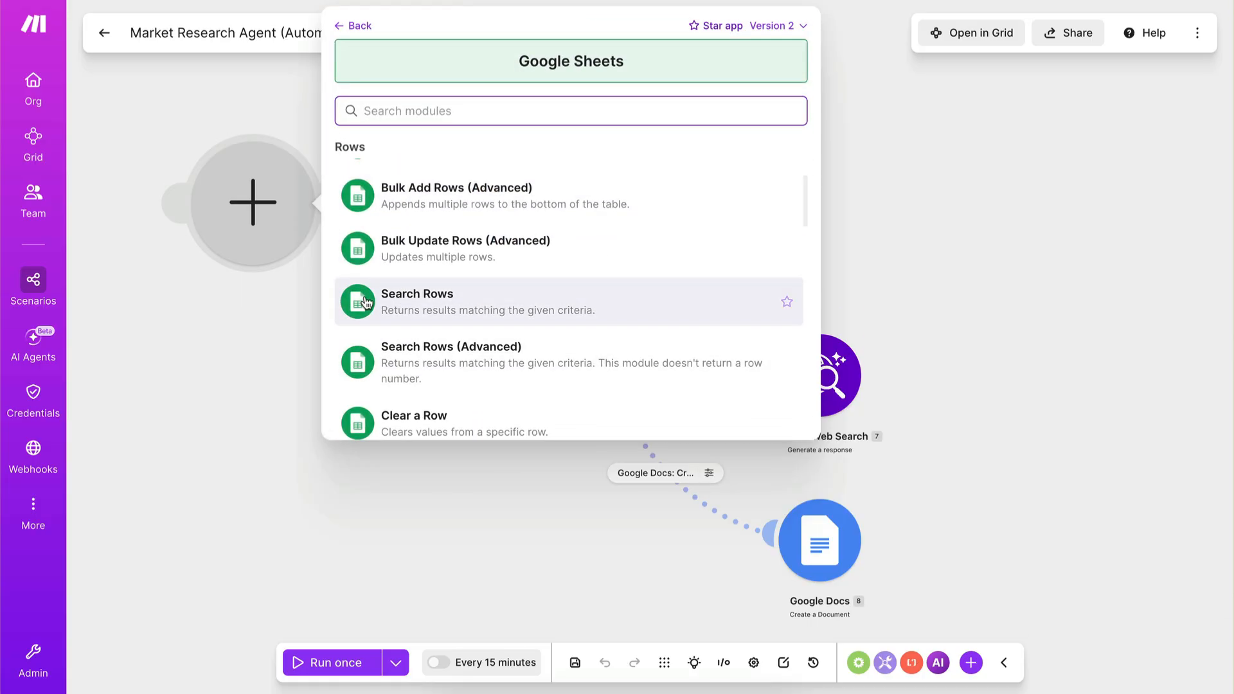
left_click(367, 300)
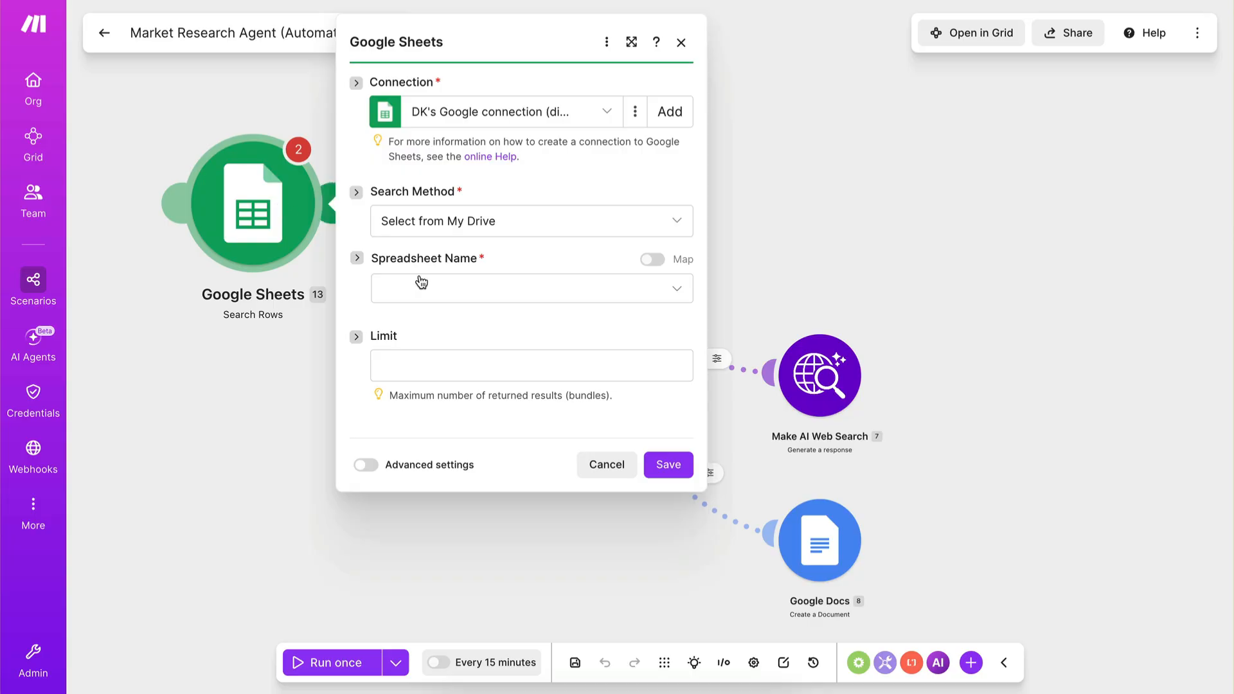
Switch to the Market Evaluation spreadsheet and enter "Yes" in the Researched column for AI Agents.
left_click(67, 98)
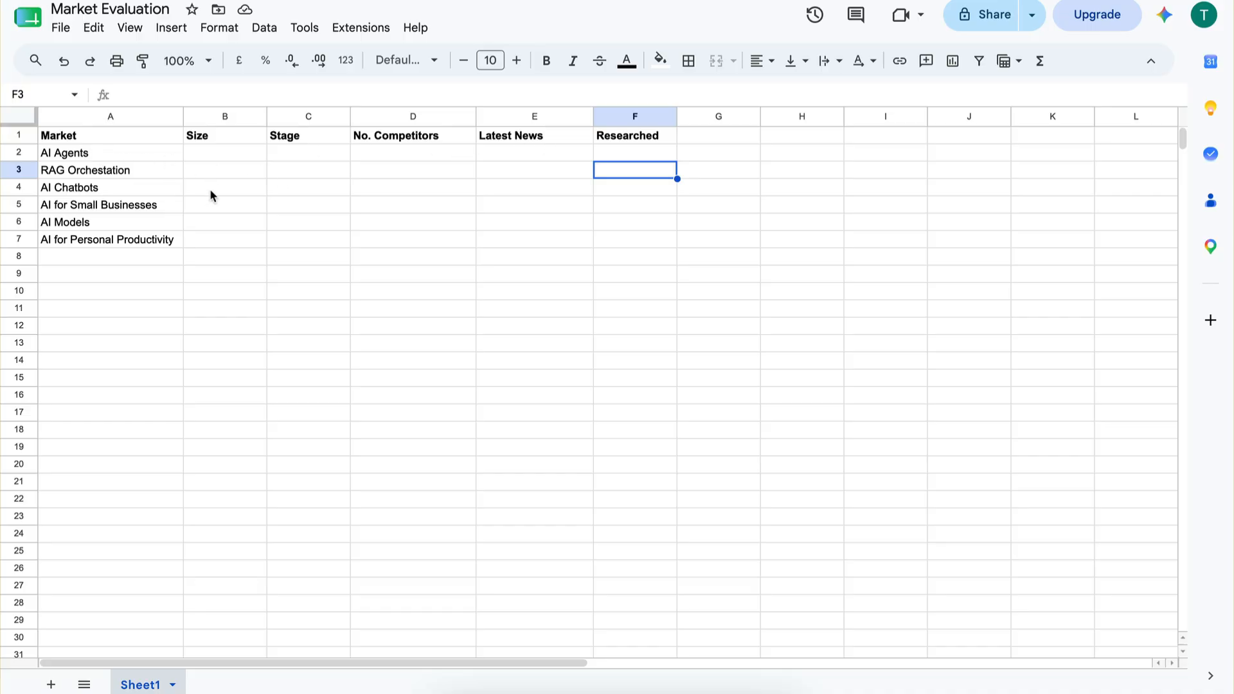
left_click(639, 155)
type("Yes")
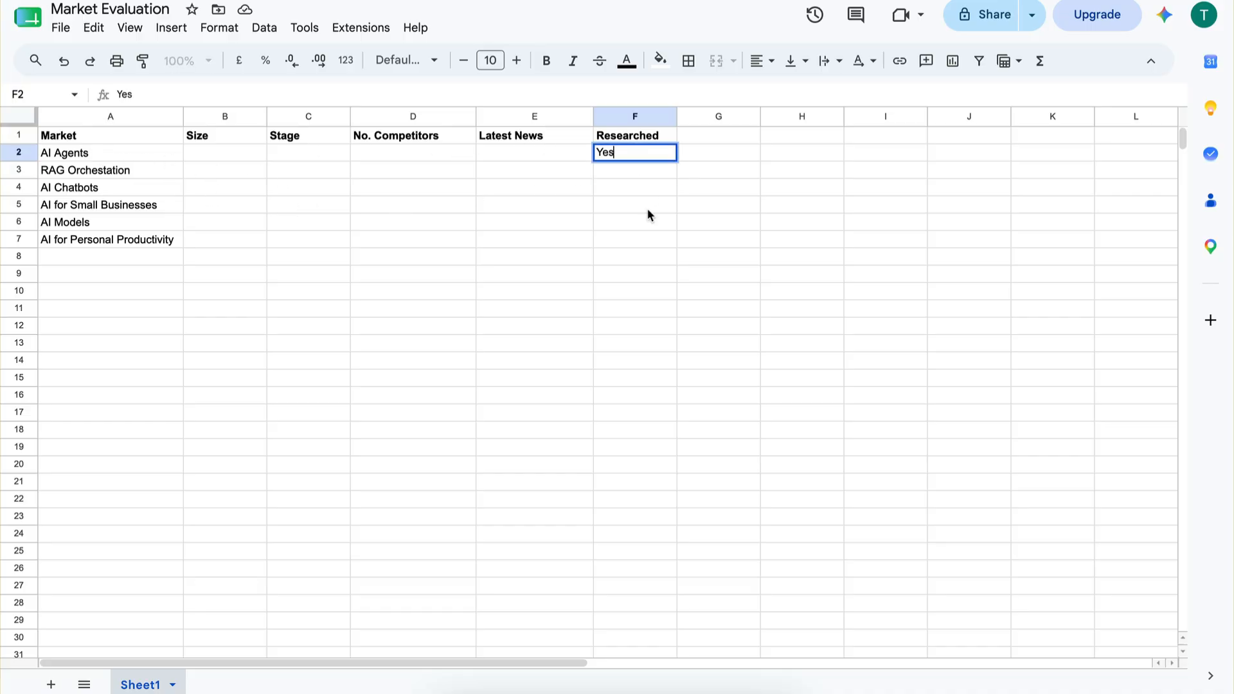
left_click(647, 210)
Rename the Researched column header in F1 to "Research".
left_click(632, 143)
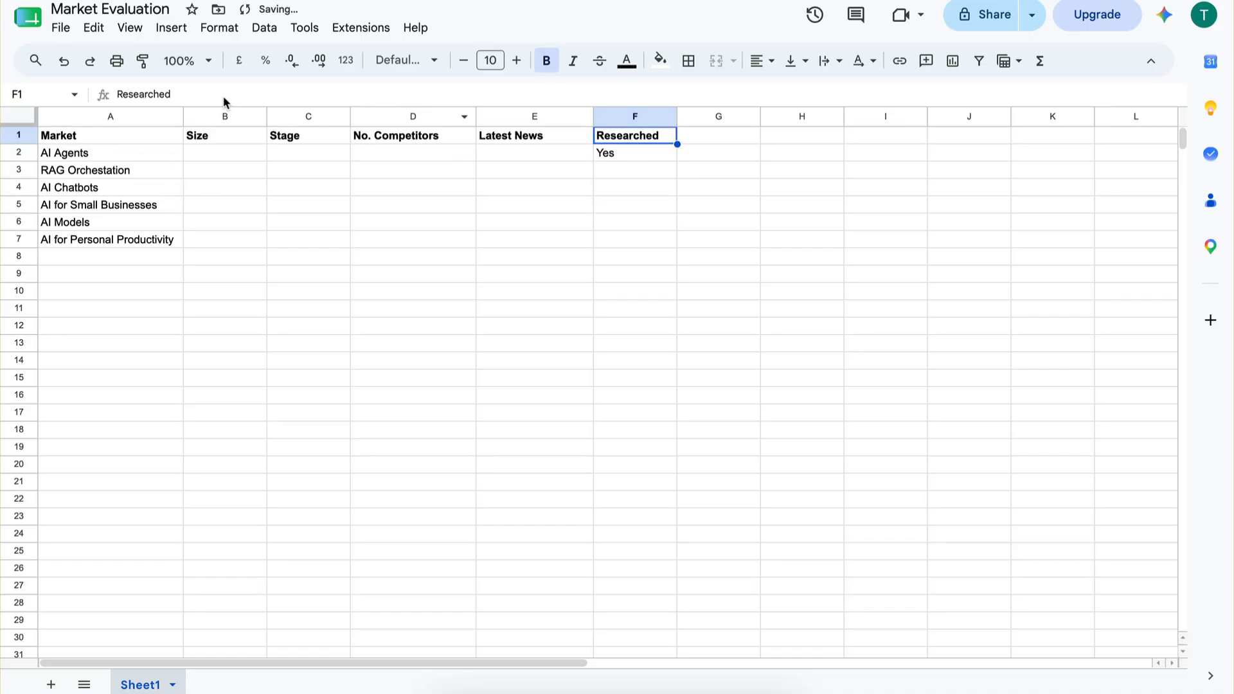
left_click(184, 94)
key("BackSpace")
key("BackSpace")
left_click(314, 280)
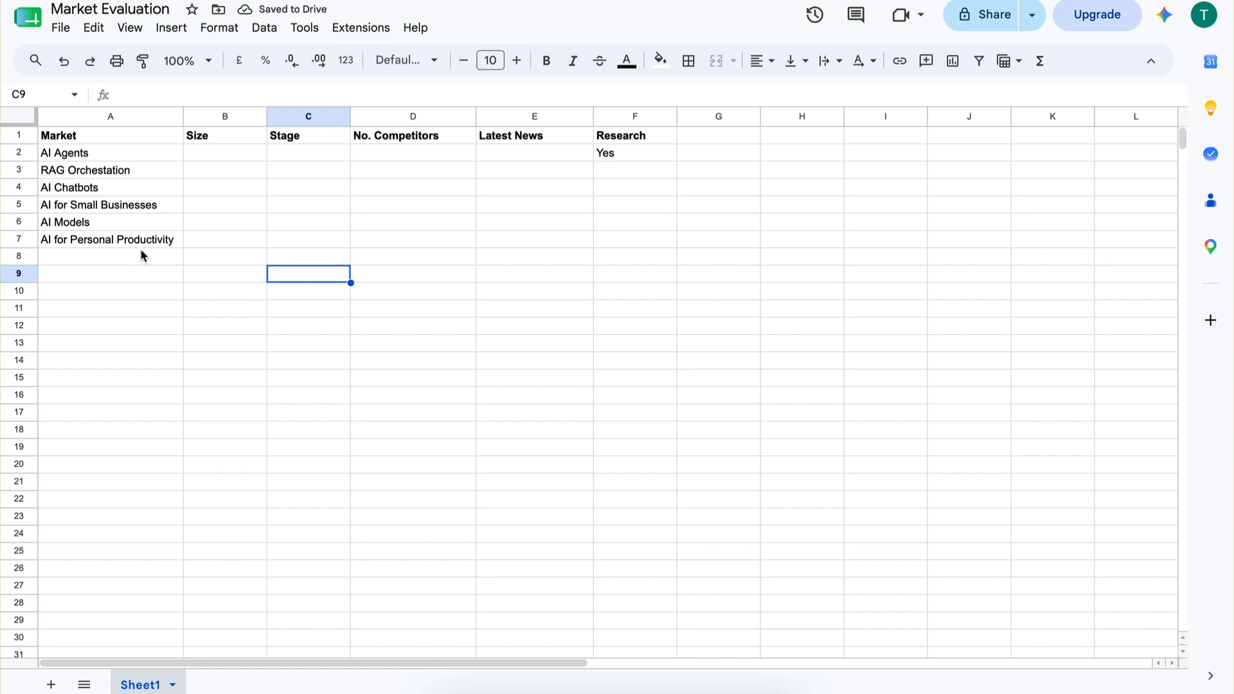
left_click_drag(127, 255, 126, 401)
left_click(127, 395)
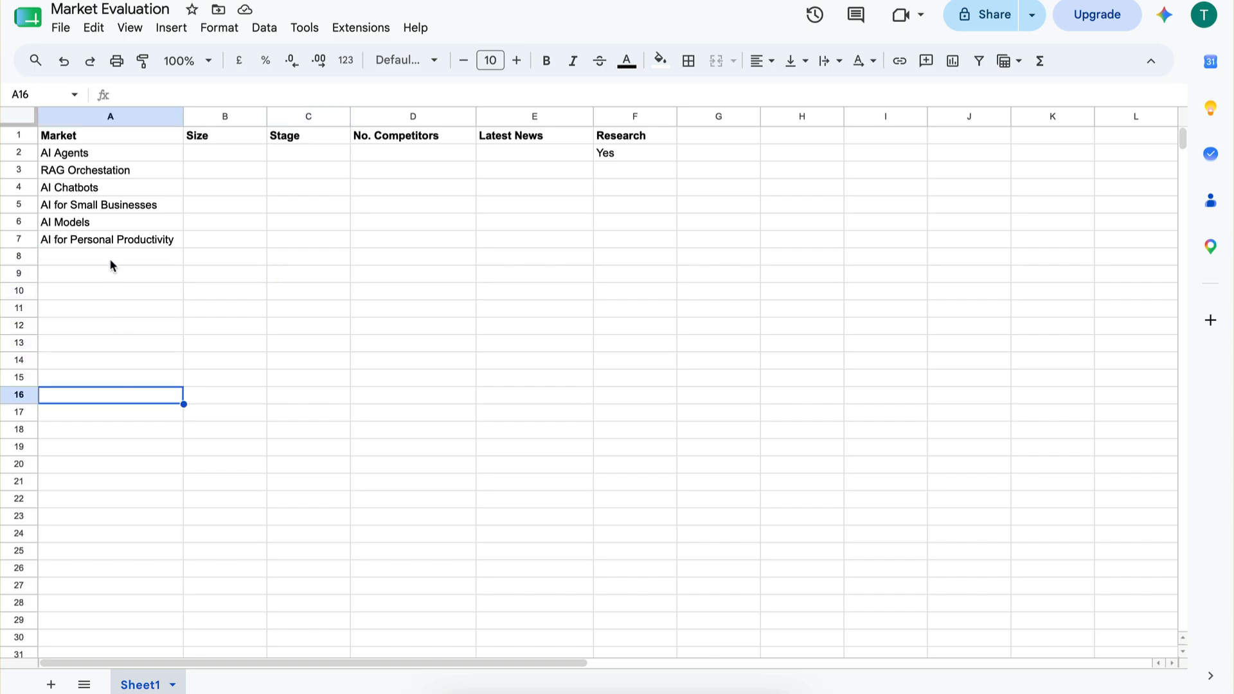
left_click_drag(109, 260, 110, 382)
left_click(110, 381)
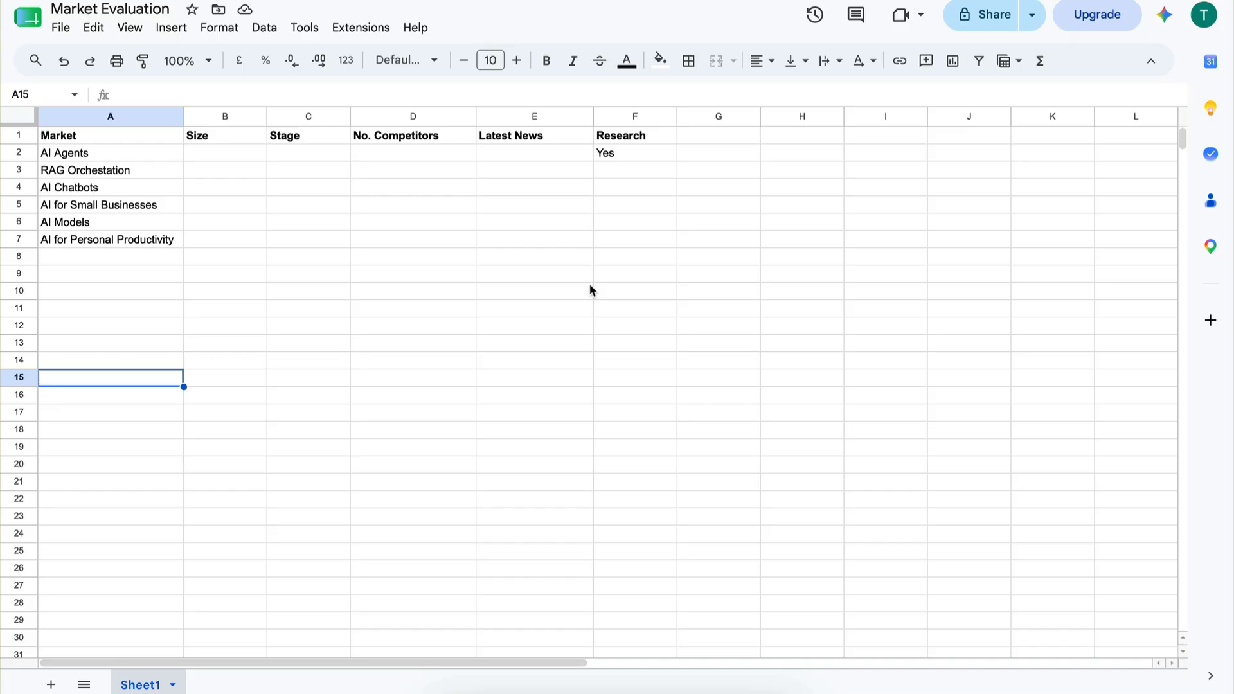
left_click(628, 260)
type("Yes")
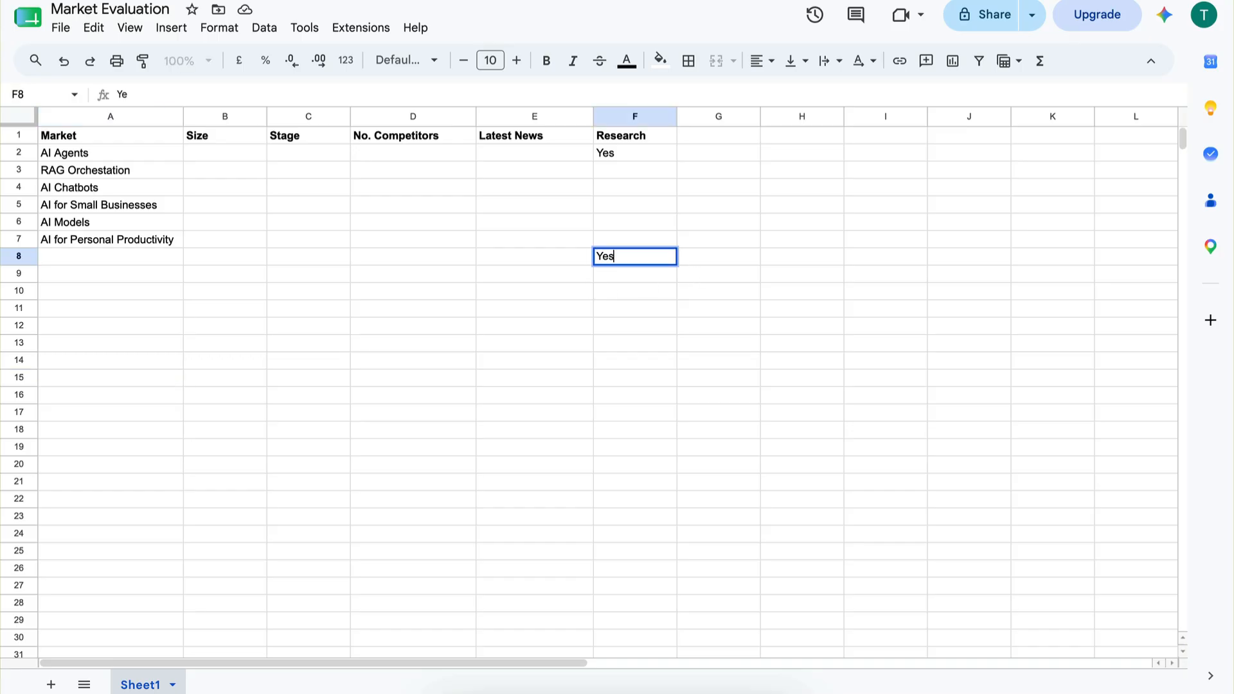
left_click(606, 412)
left_click(622, 257)
key("Delete")
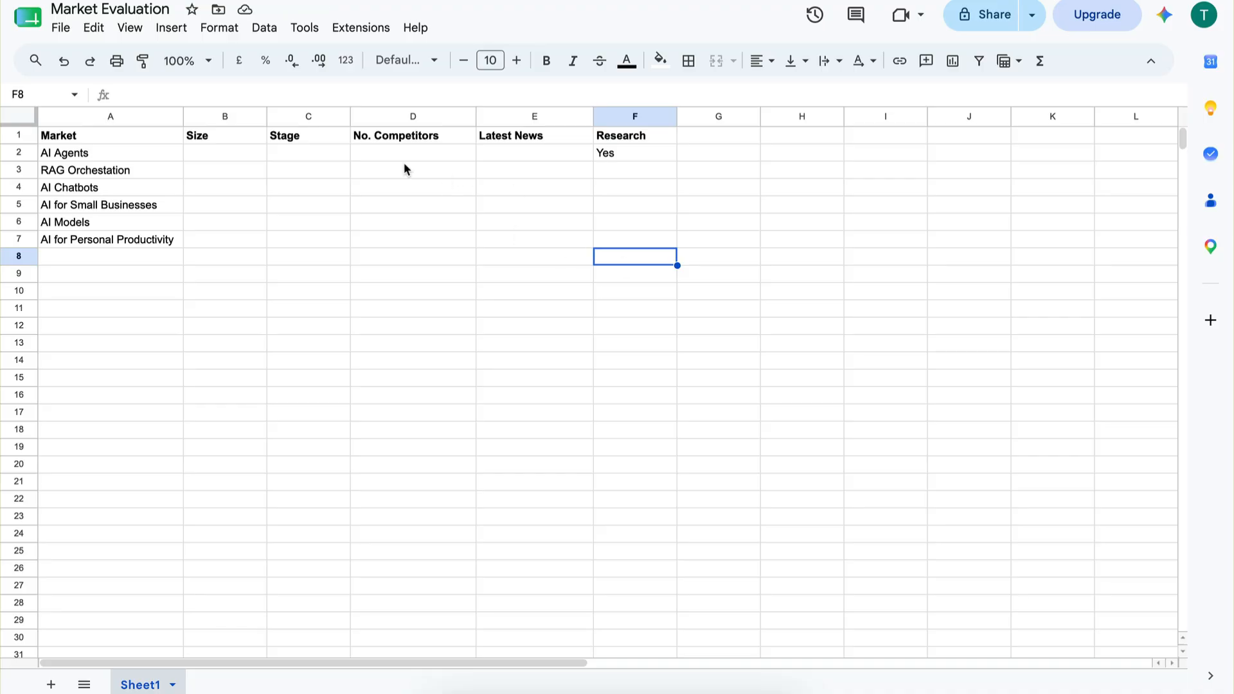
Return to the Make scenario, set the row search to Sheet1 of the Market Evaluation spreadsheet, and check the sheet's name in the spreadsheet.
mouse_move(7, 147)
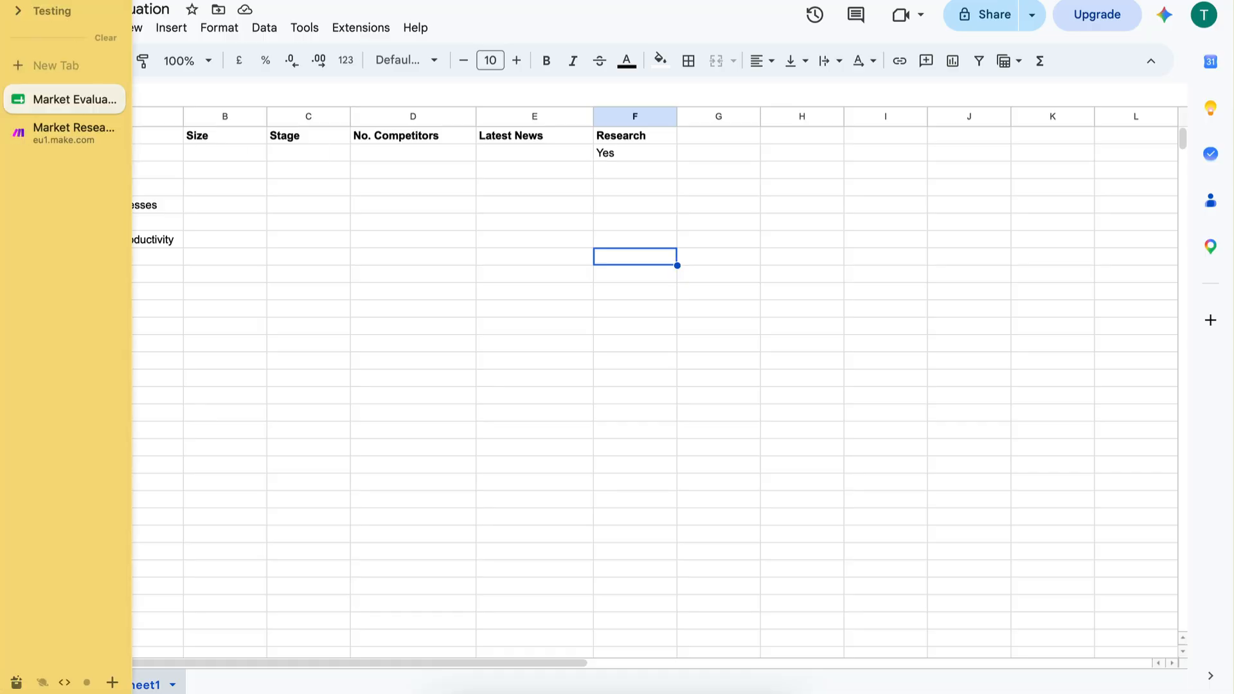
left_click(45, 131)
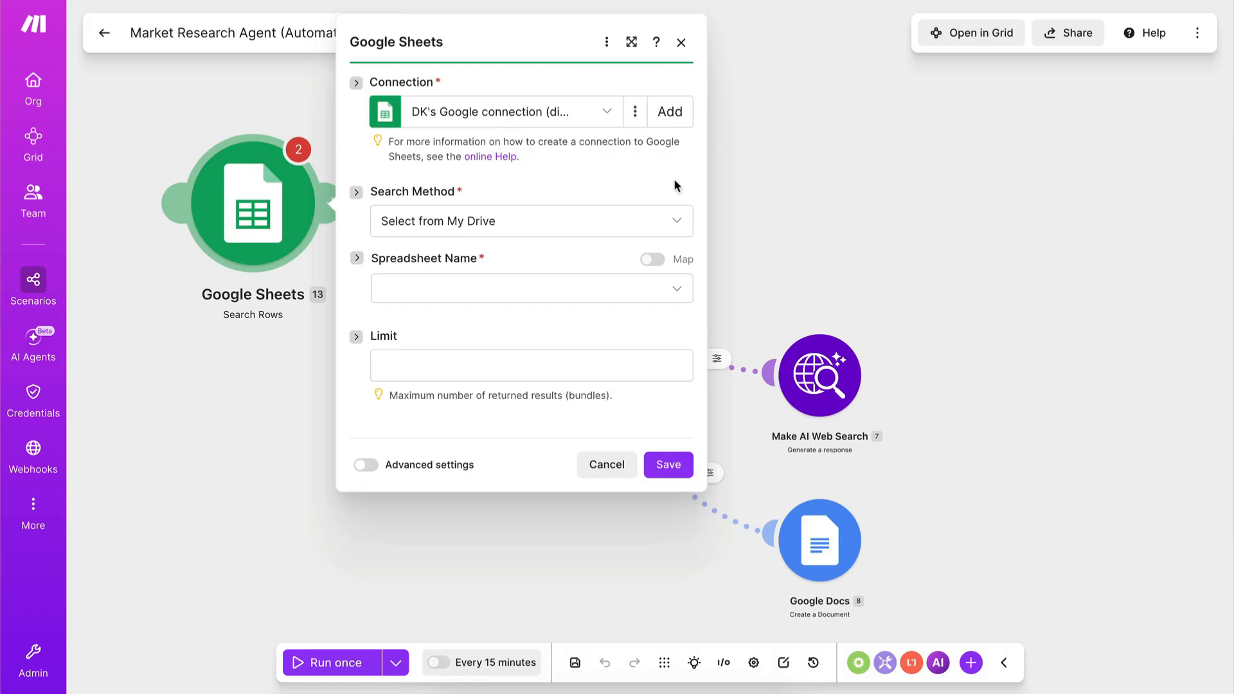
left_click(671, 112)
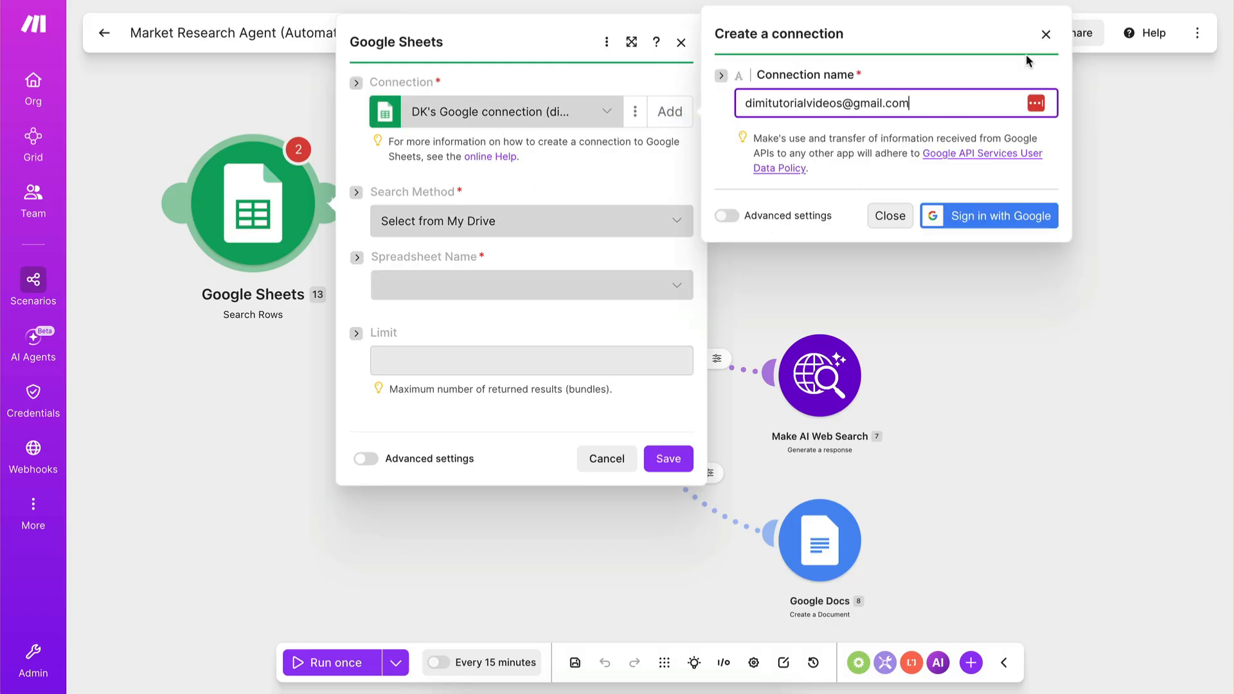
left_click(1045, 34)
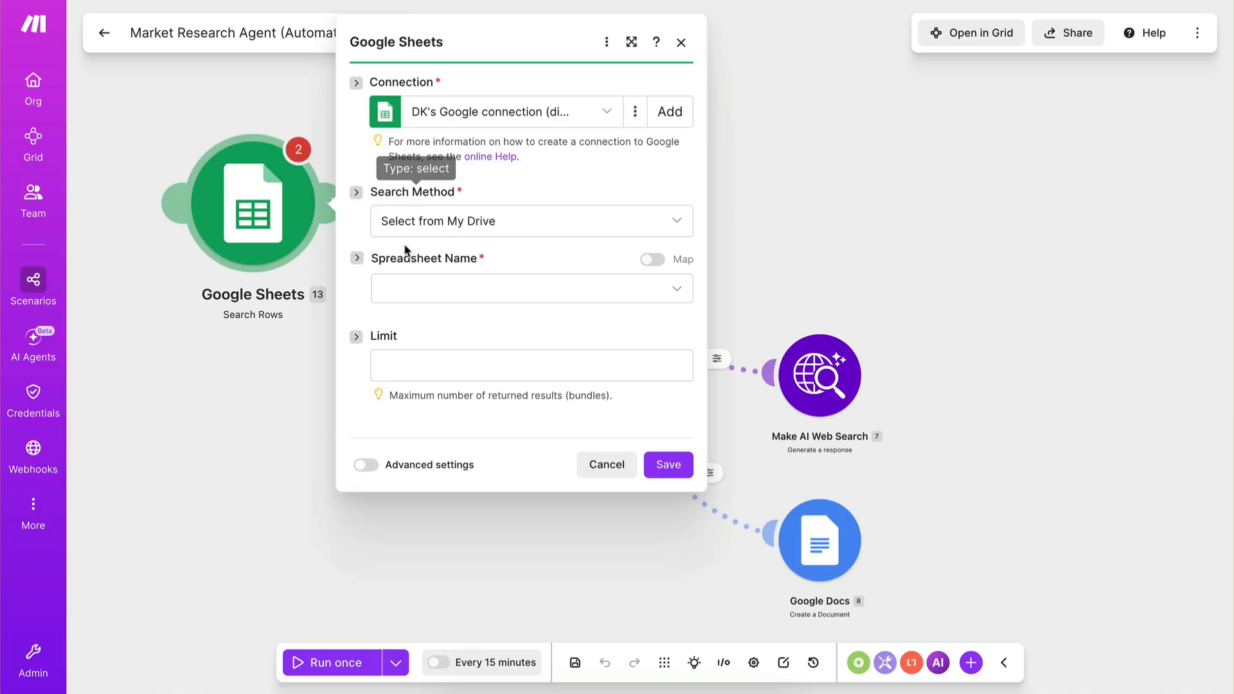
left_click(448, 295)
type("mark")
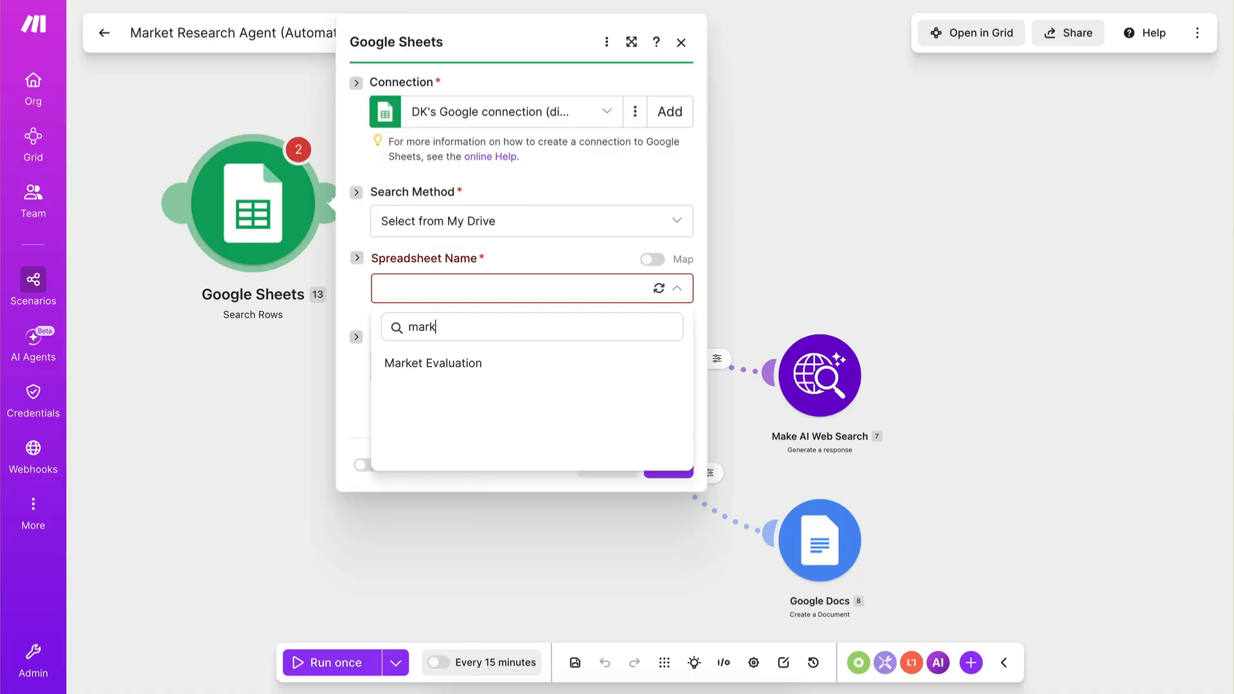
type("et")
left_click(457, 361)
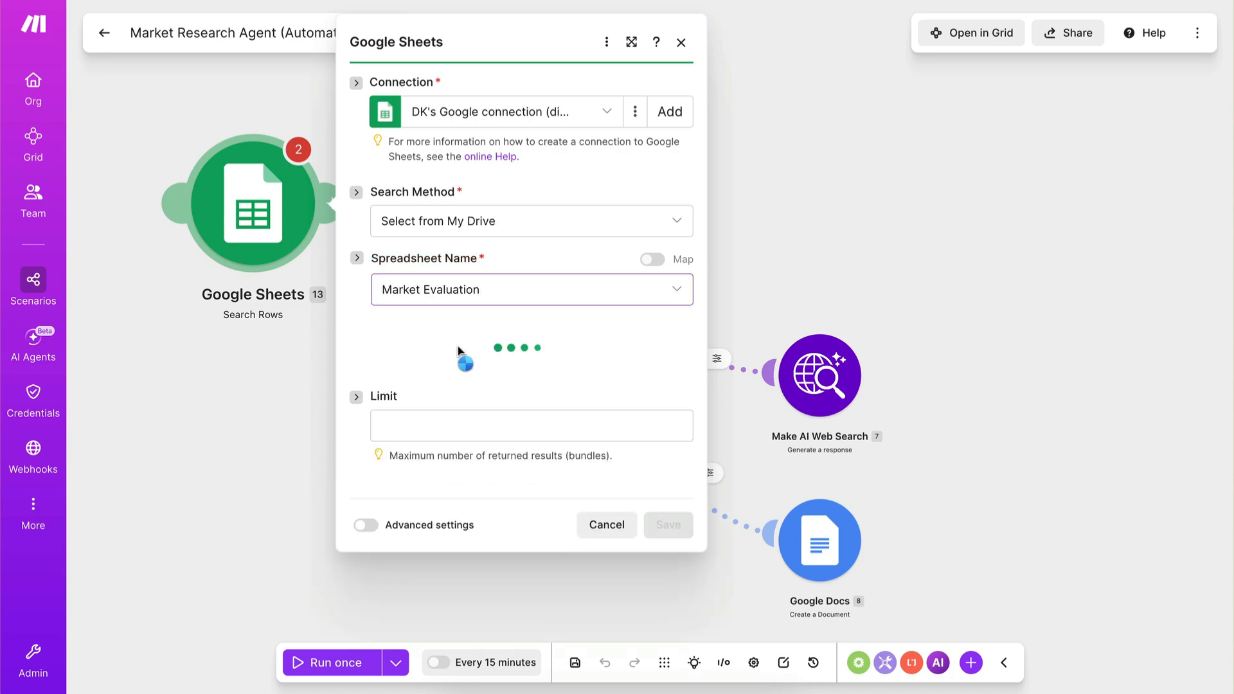
left_click(455, 367)
left_click(457, 393)
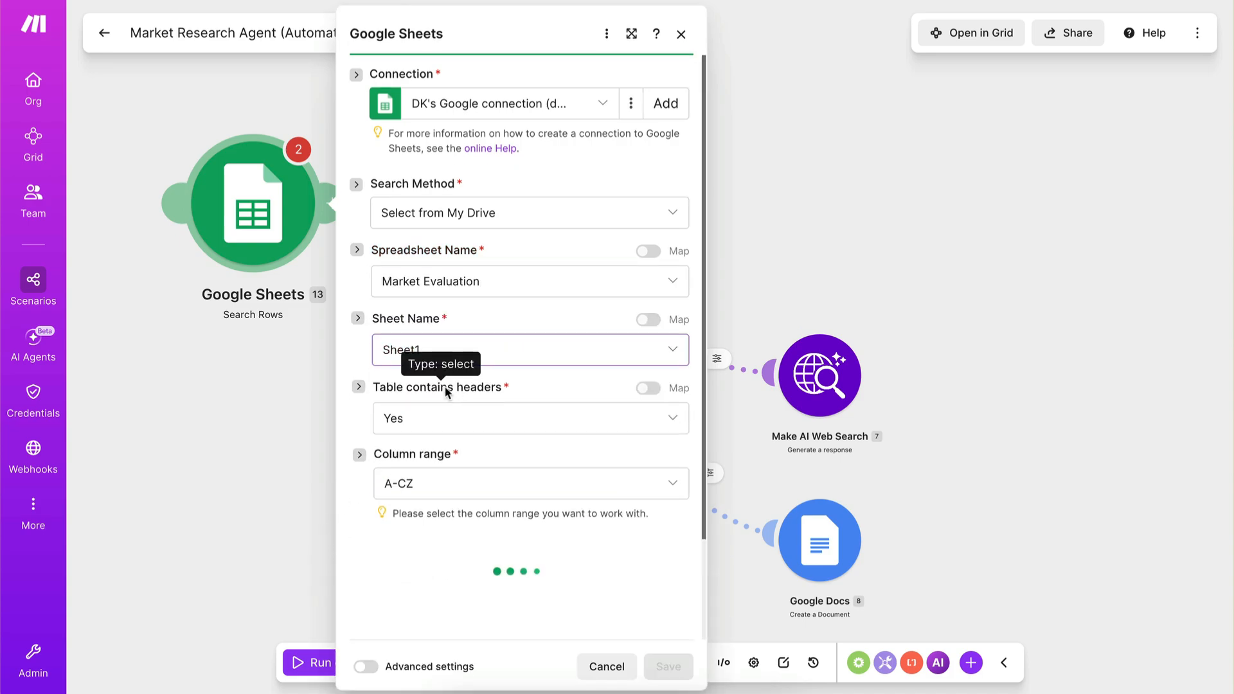
mouse_move(38, 149)
left_click(64, 99)
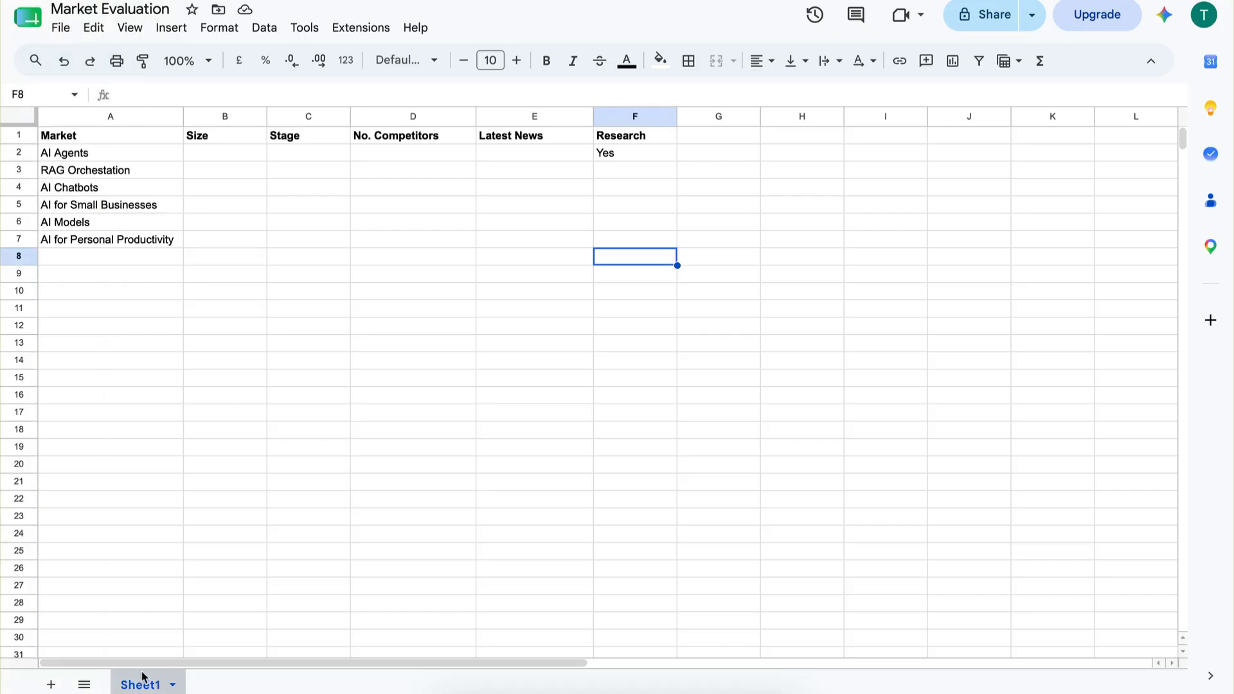
mouse_move(30, 280)
left_click(58, 138)
Filter the row search to rows where Research (F) is equal to "Yes" and save the Google Sheets module.
scroll(511, 511, "down", 5)
scroll(511, 514, "down", 1)
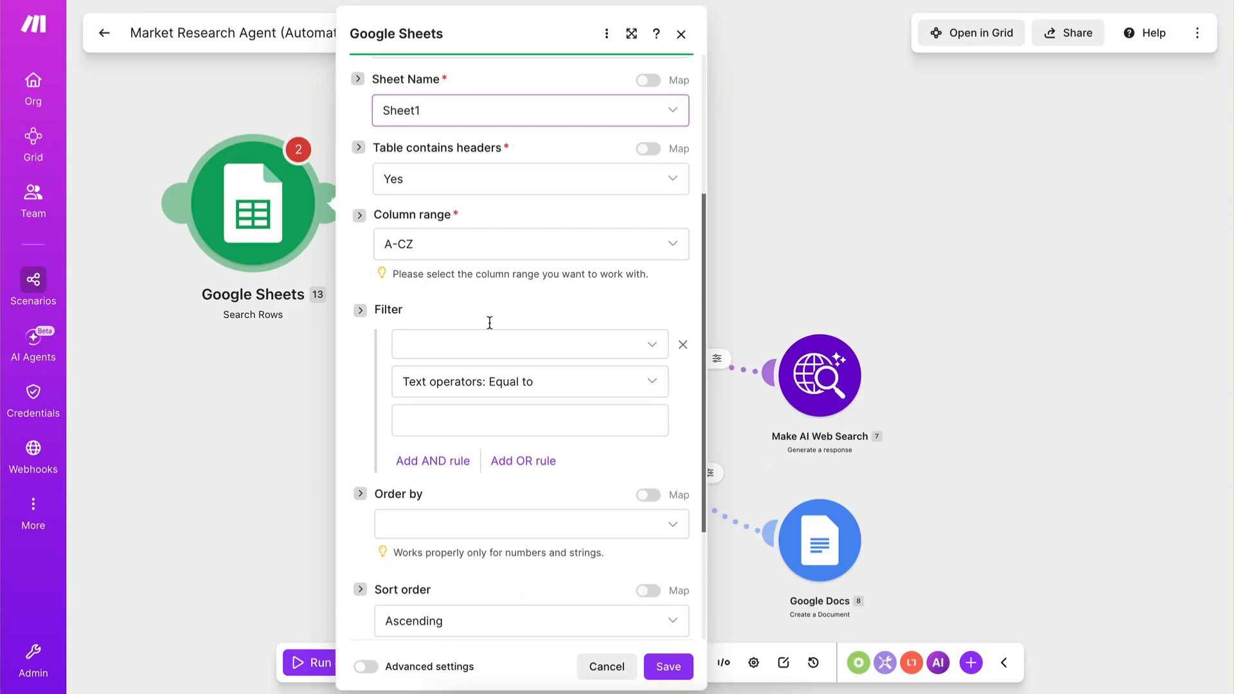
left_click(452, 347)
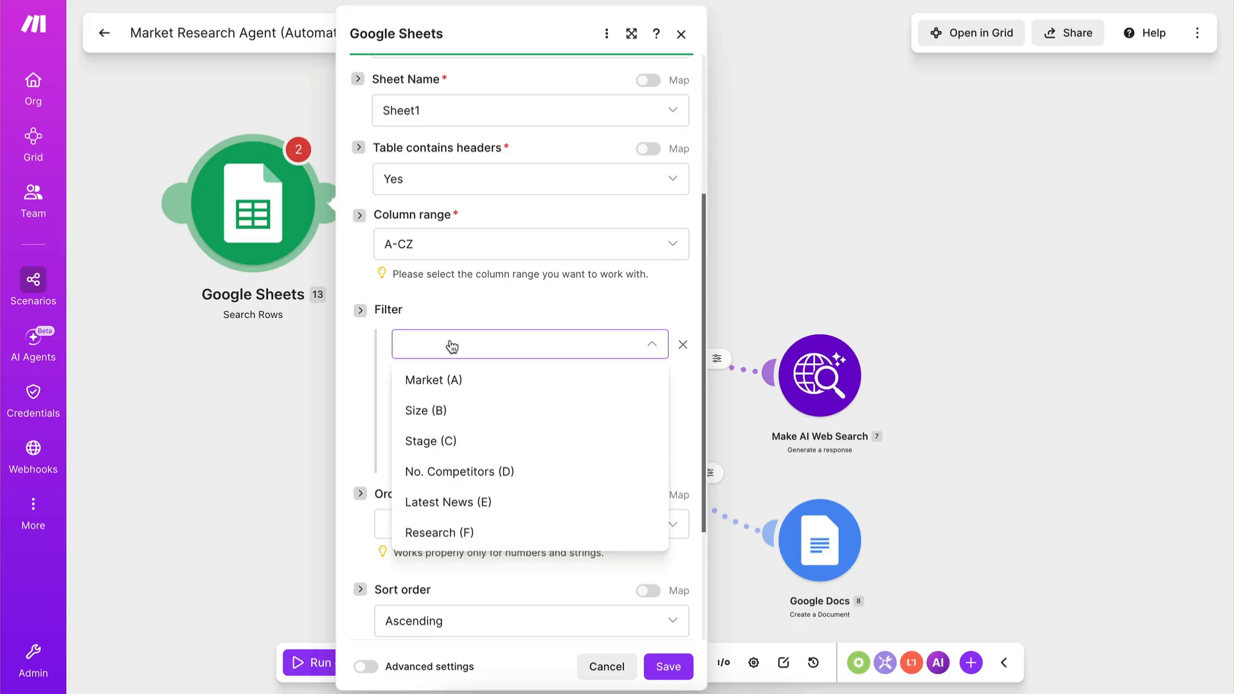
left_click(463, 532)
left_click(452, 418)
type("Ye")
left_click(367, 427)
left_click(669, 666)
Move the schedule trigger from the Market Research Agent to the Google Sheets module and connect that module to the agent.
left_click_drag(432, 186, 504, 281)
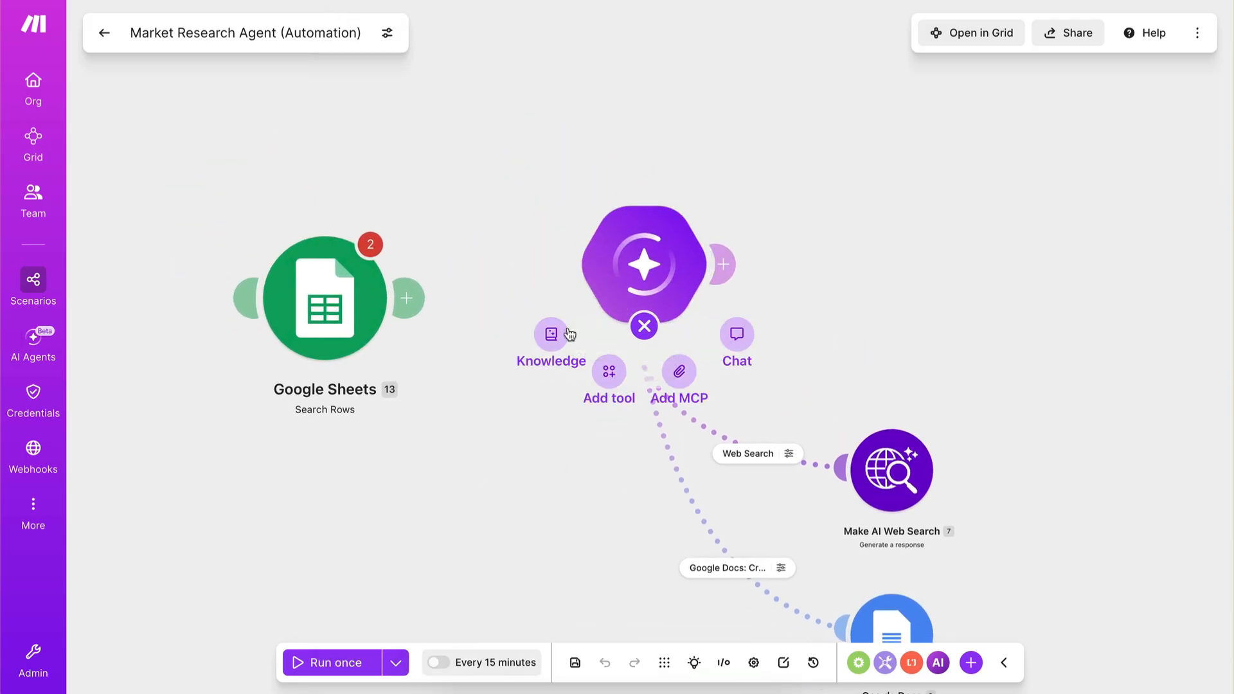
scroll(625, 378, "right", 1)
scroll(625, 378, "down", 1)
scroll(623, 375, "up", 3)
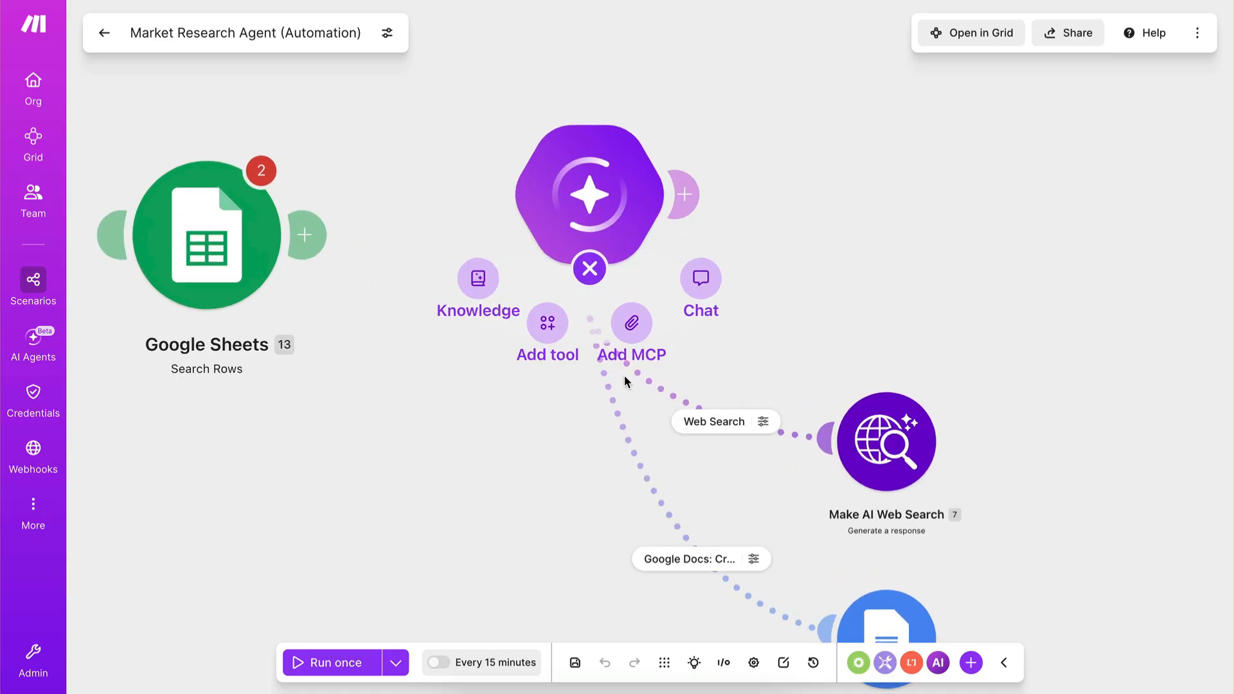
left_click_drag(513, 256, 119, 290)
scroll(186, 263, "left", 4)
scroll(186, 262, "up", 1)
left_click_drag(401, 336, 358, 291)
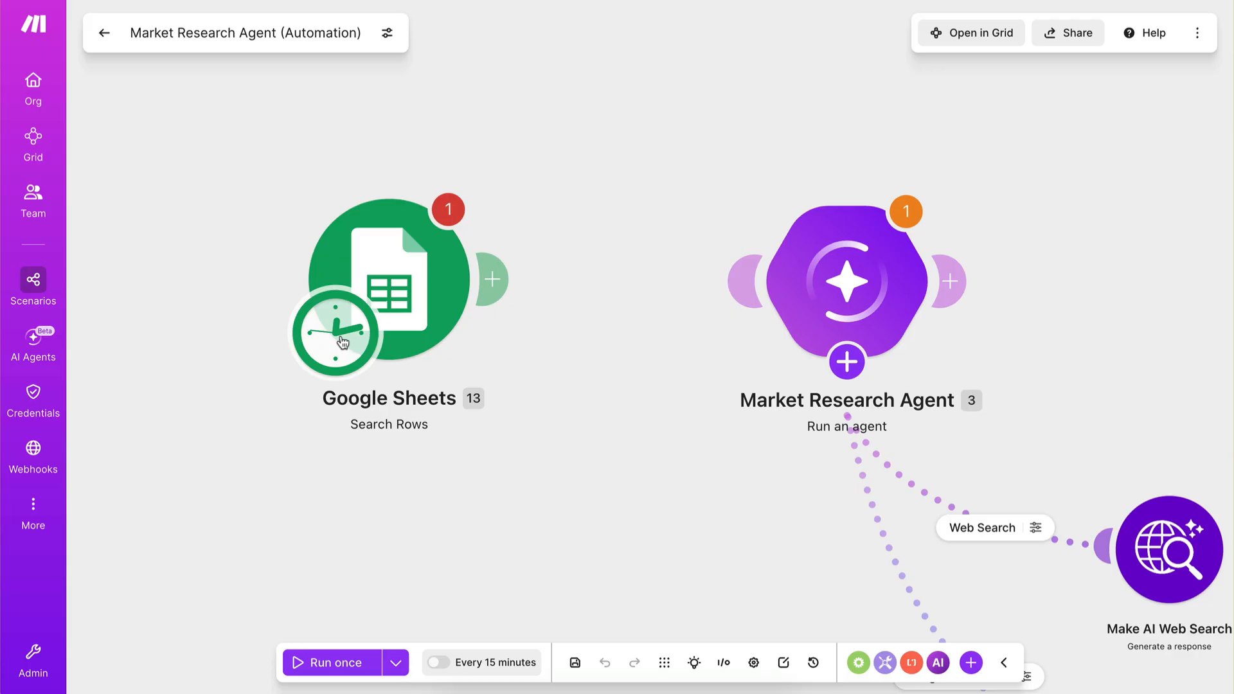
left_click_drag(495, 280, 752, 287)
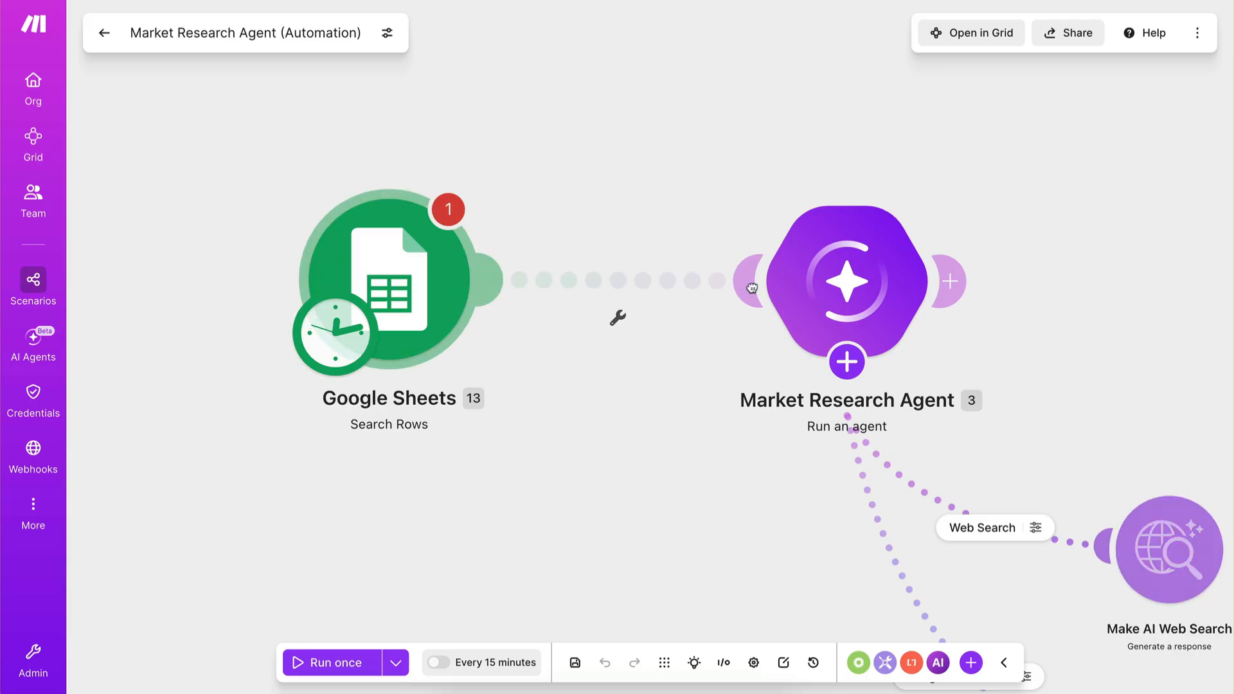
scroll(593, 498, "right", 3)
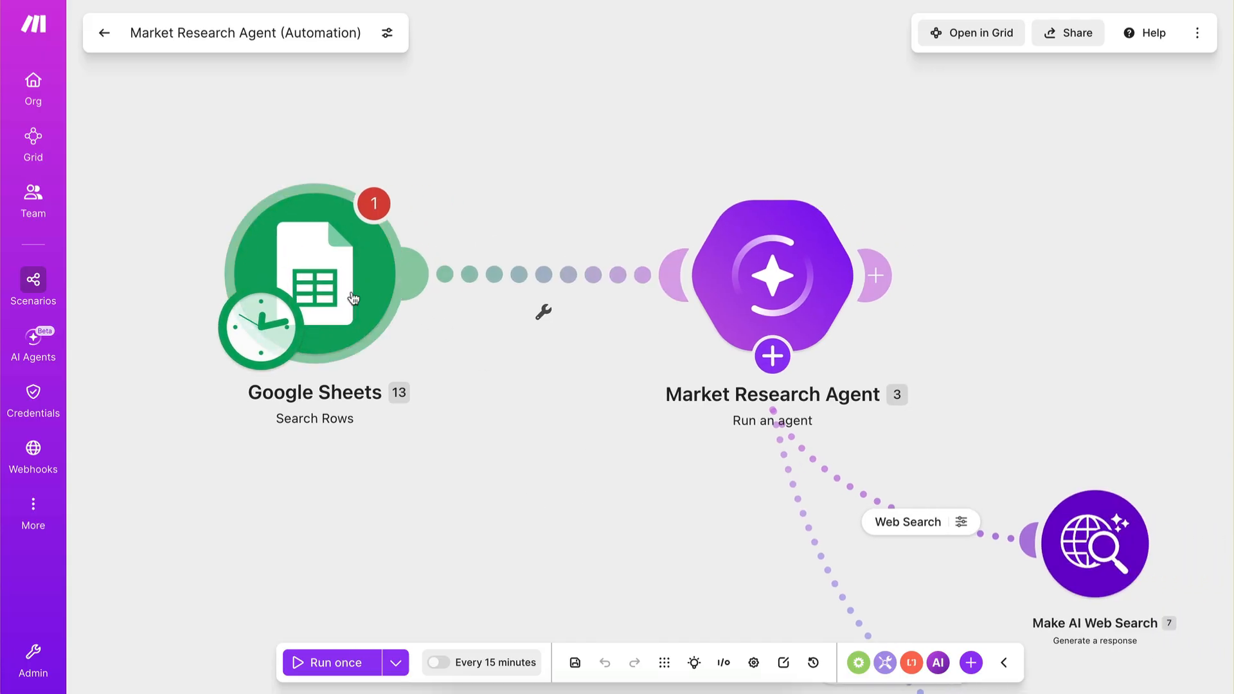
Reopen the Google Sheets row search, check that it filters Research (F) equal to "Yes", and save the module.
left_click(361, 301)
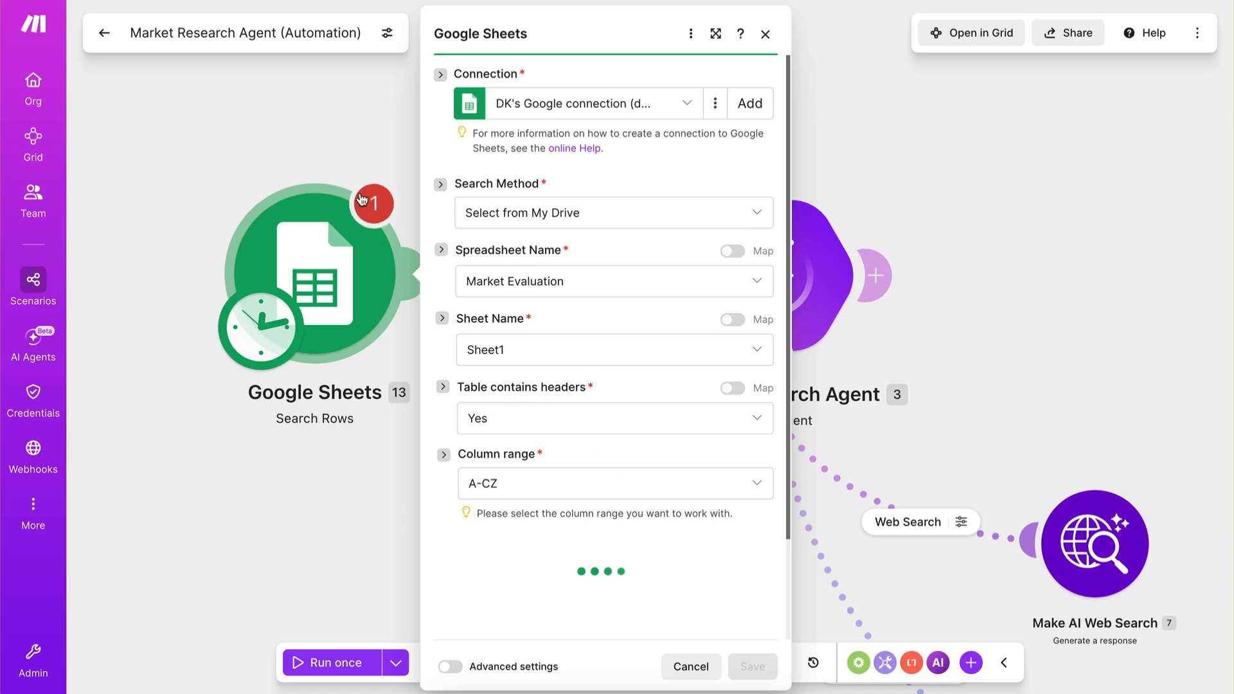
scroll(719, 562, "down", 6)
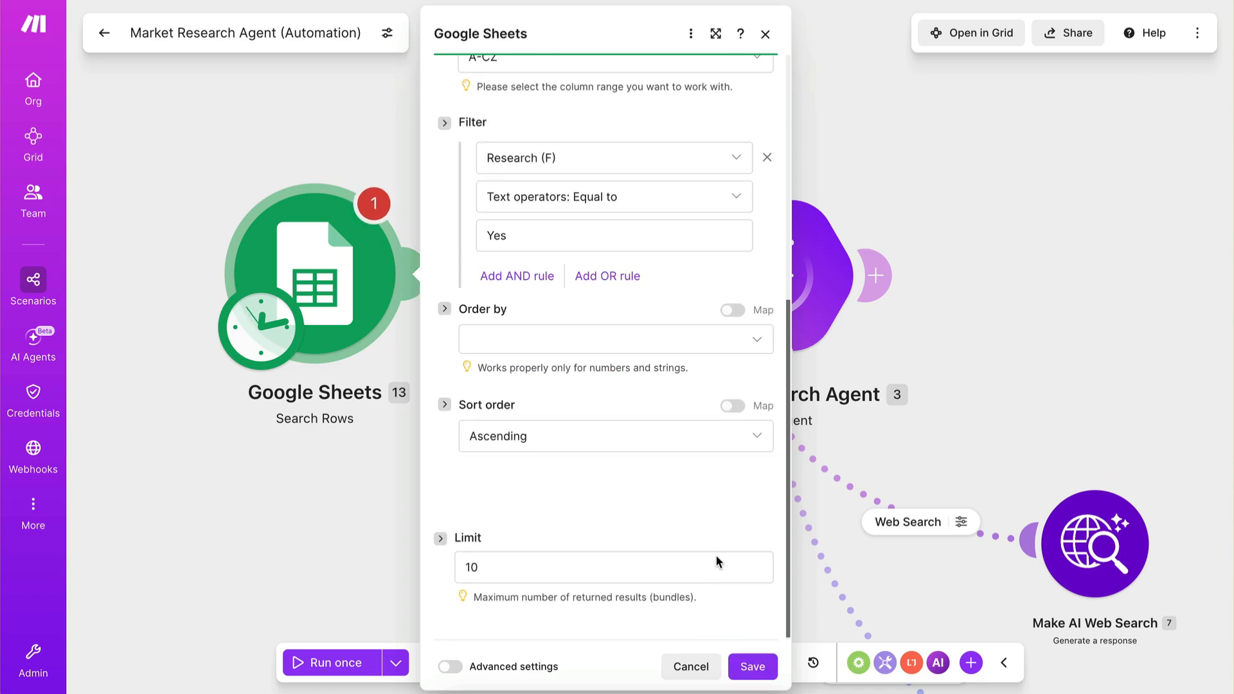
left_click(752, 666)
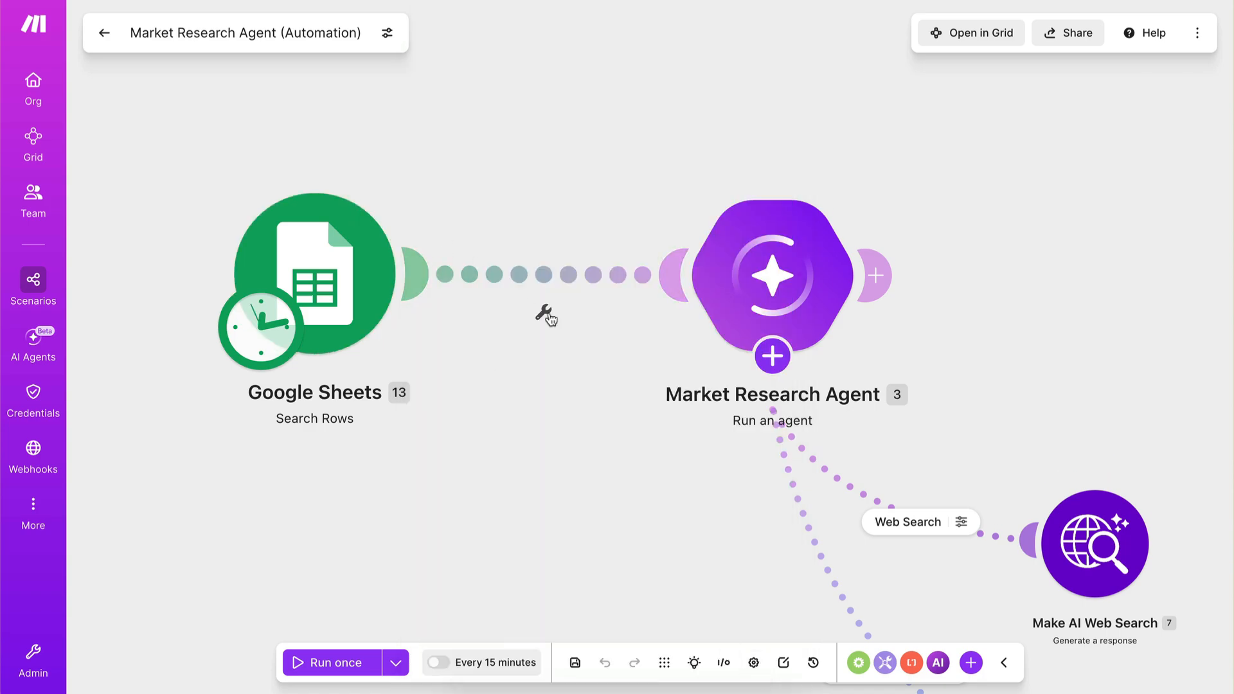
Auto-align the modules in the scenario.
scroll(535, 496, "down", 3)
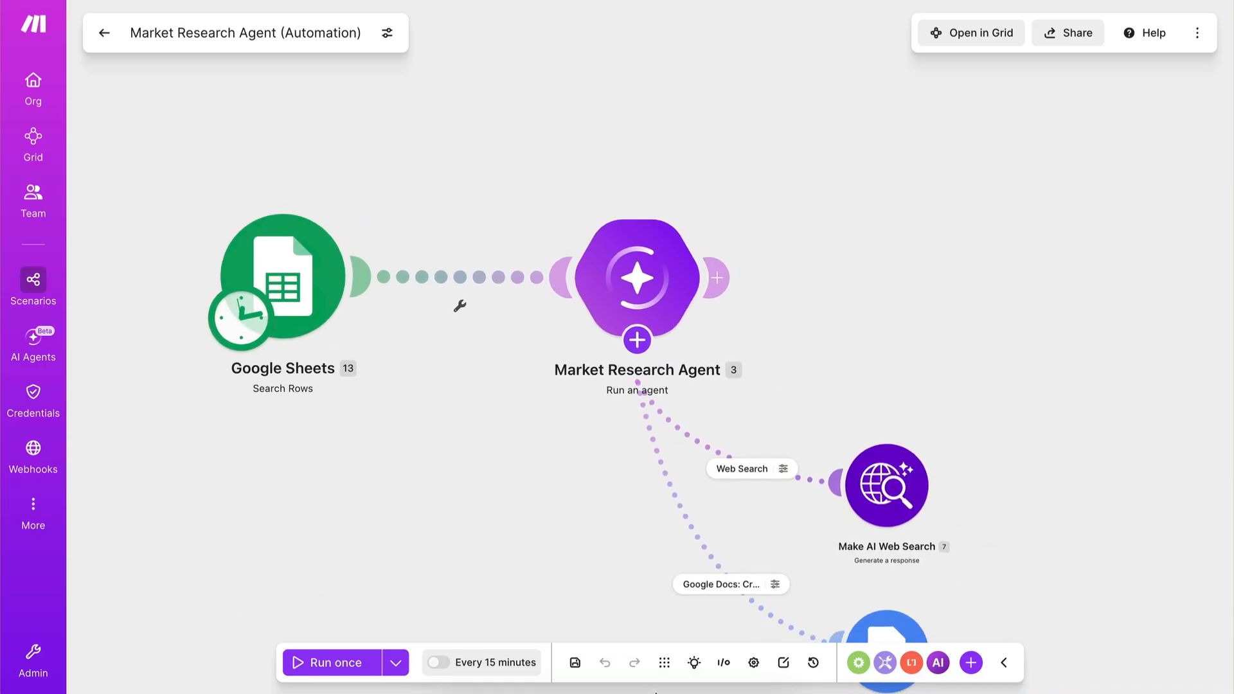
left_click(664, 661)
left_click(232, 259)
left_click(243, 536)
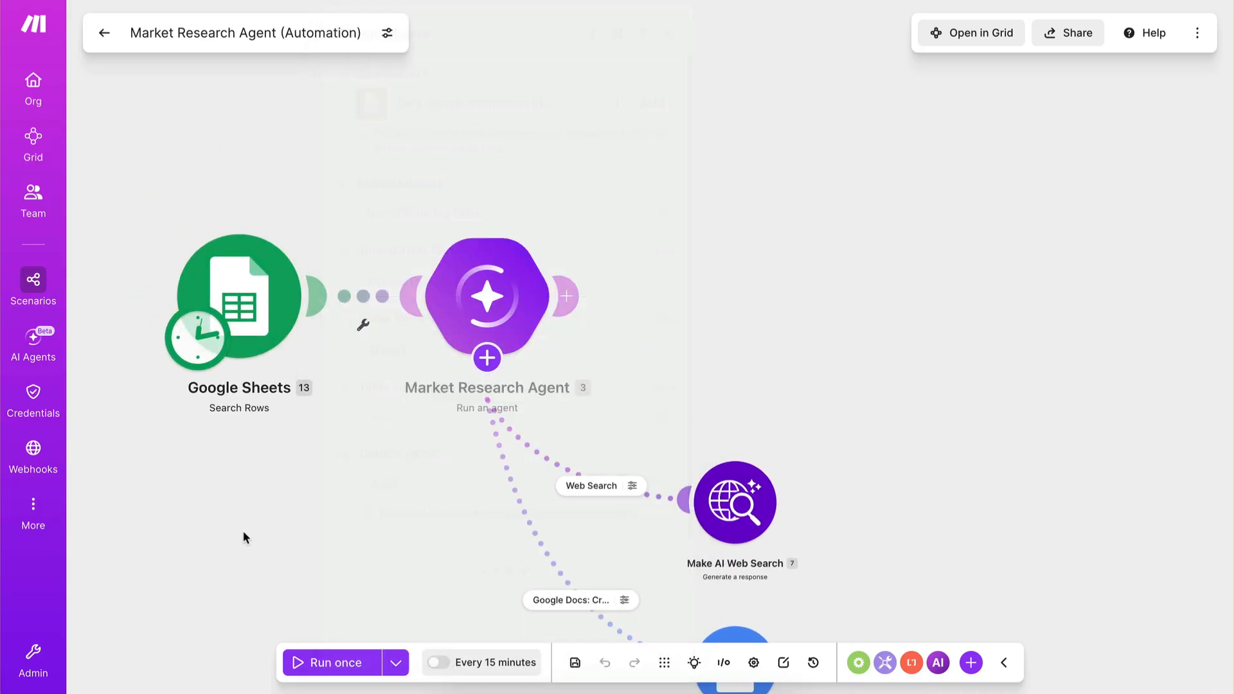
Replace the Market Research Agent's input with "Market: " followed by the Market (A) value from the Google Sheets search.
left_click(487, 306)
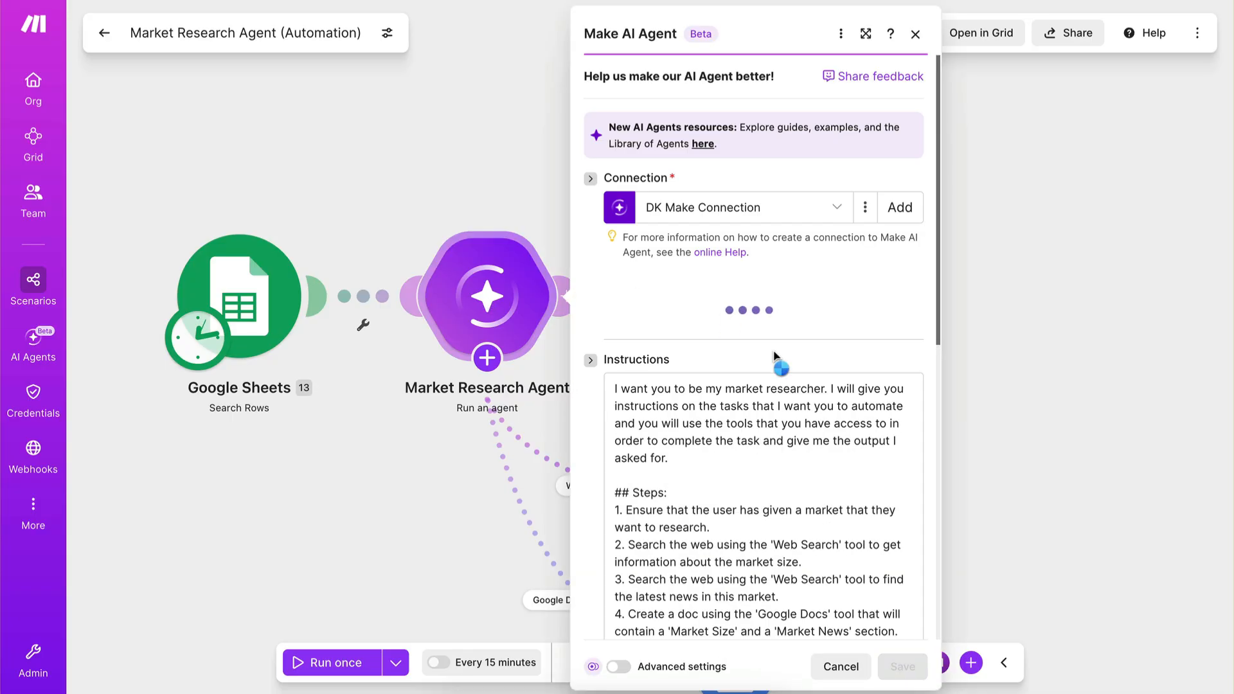
scroll(787, 434, "down", 6)
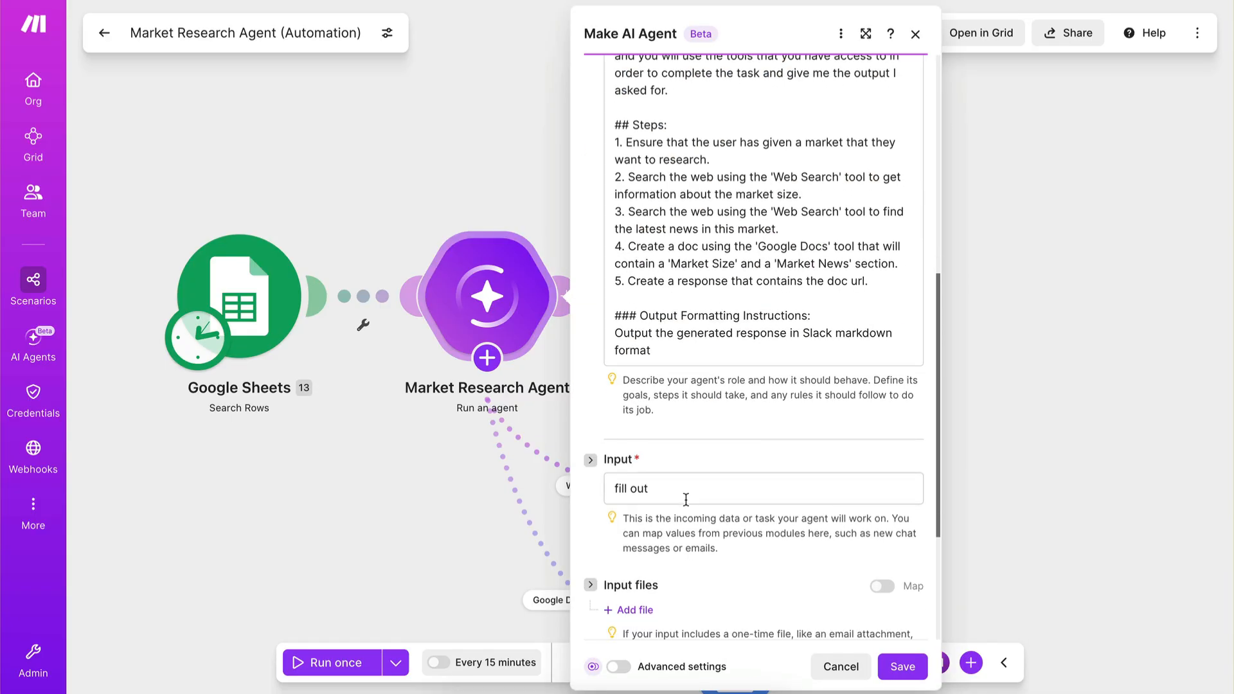
triple_click(707, 488)
key("BackSpace")
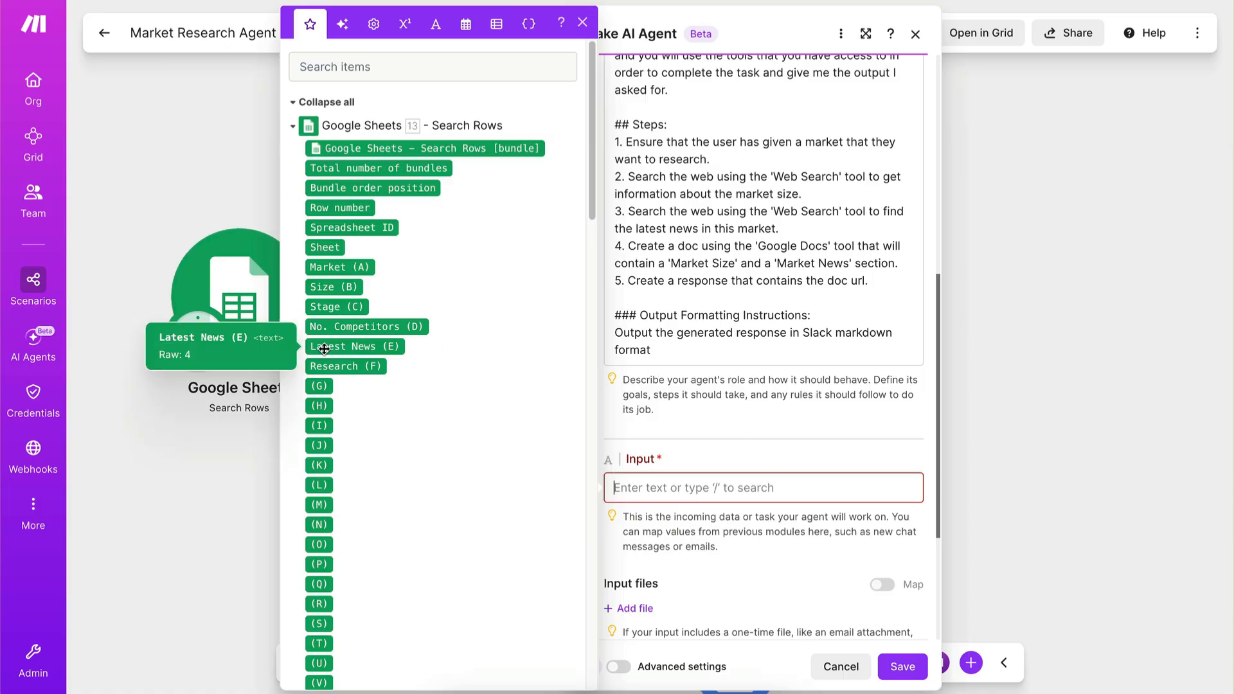
scroll(718, 221, "up", 1)
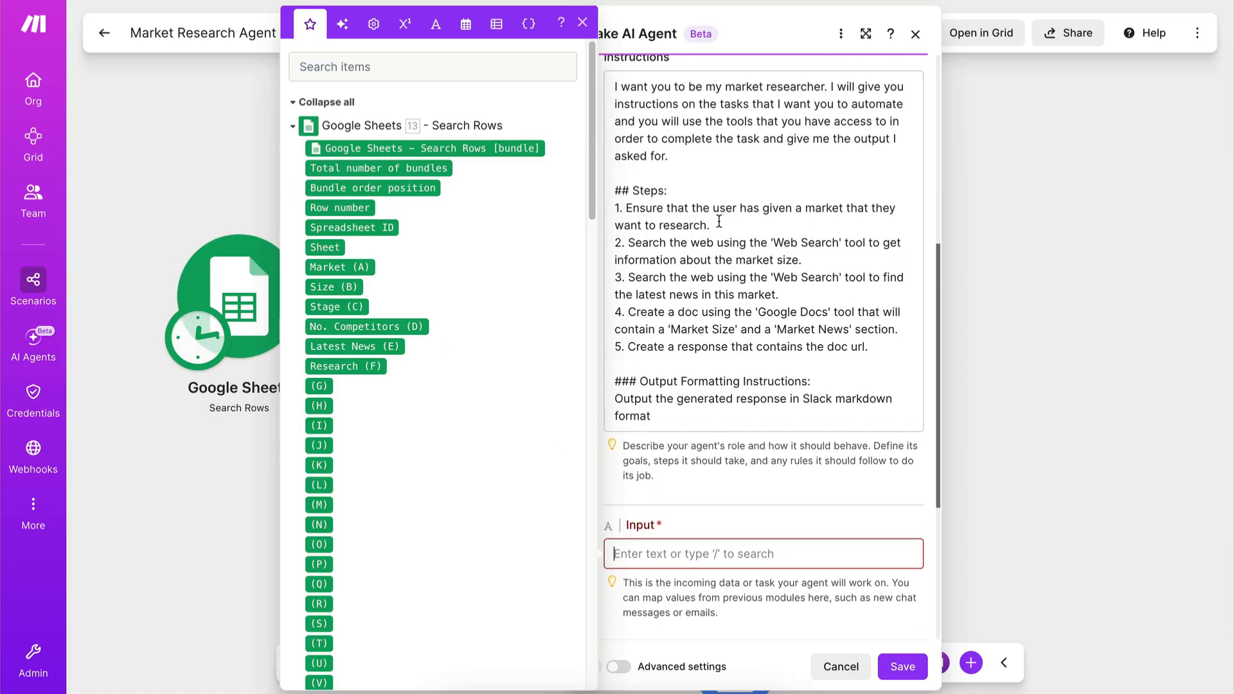
left_click(685, 554)
type("Market:")
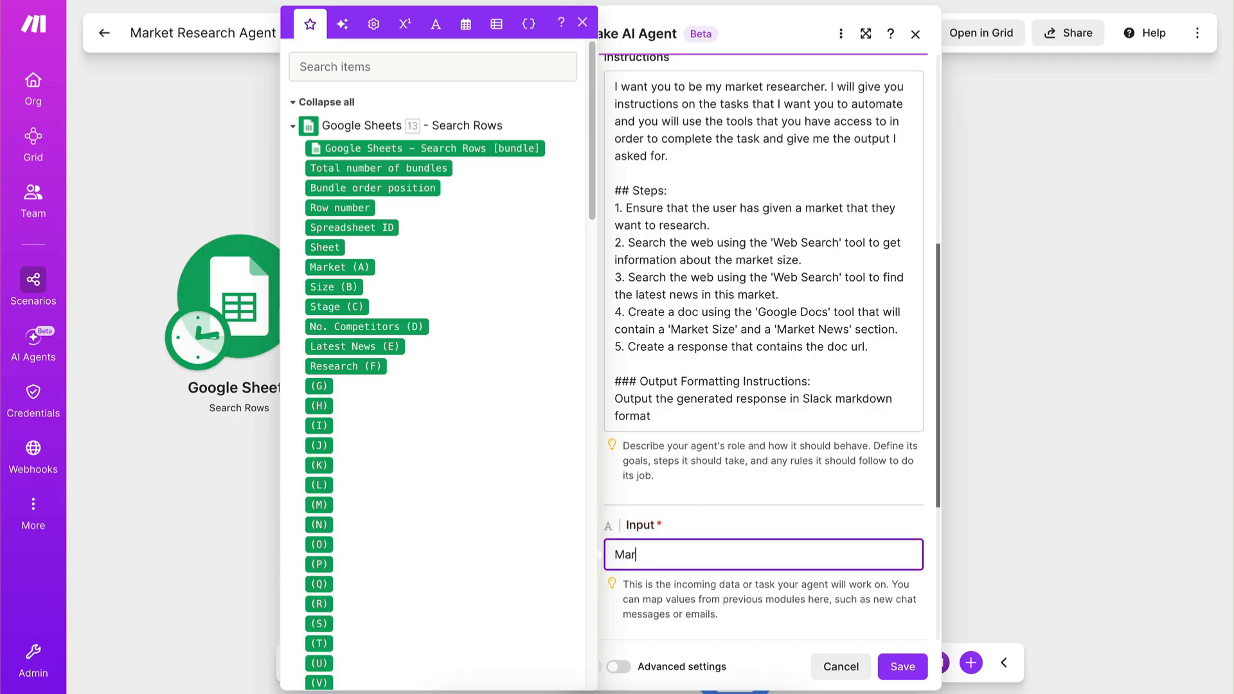
left_click(339, 267)
scroll(709, 477, "down", 2)
left_click(728, 435)
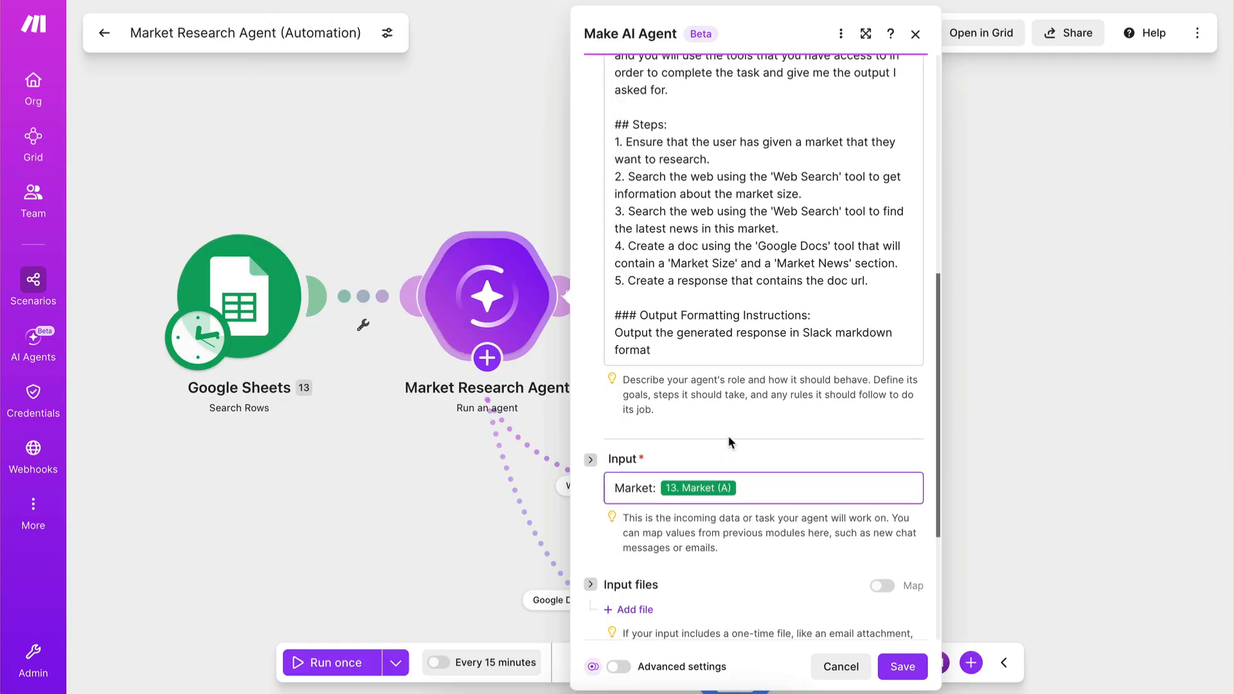
Review the agent's instructions against the Size, Stage, No. Competitors and Latest News columns of the Market Evaluation spreadsheet.
scroll(763, 503, "down", 1)
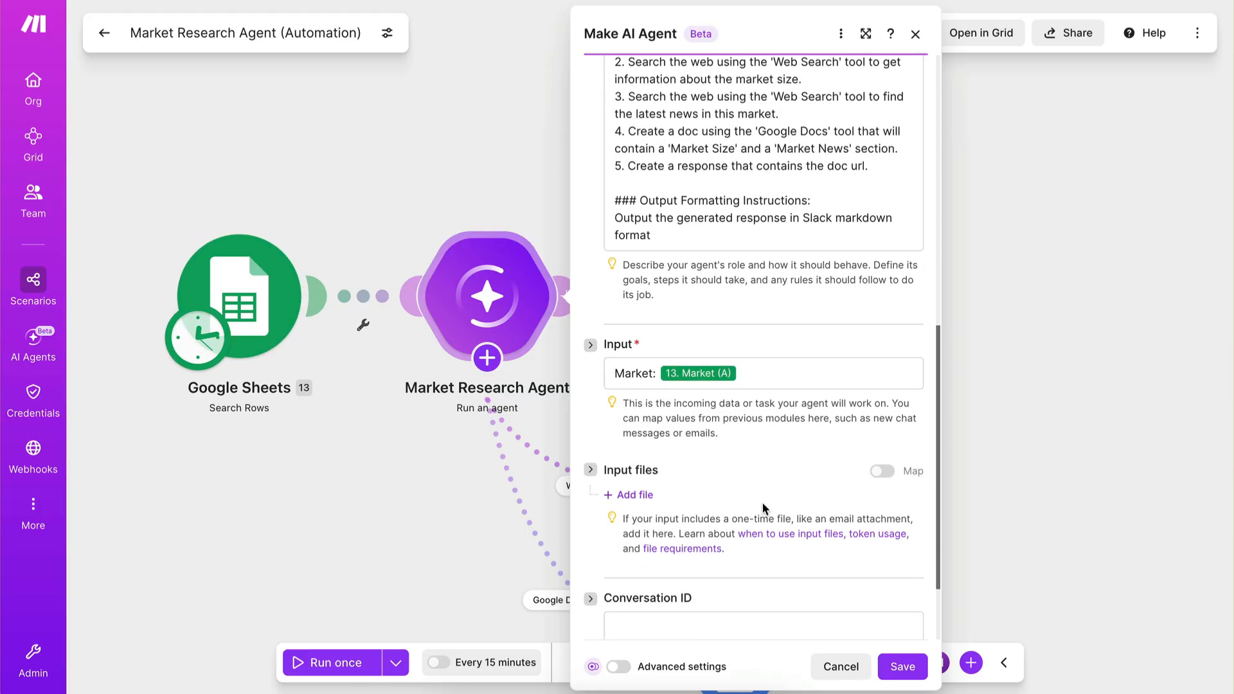
scroll(762, 502, "up", 4)
scroll(753, 329, "up", 1)
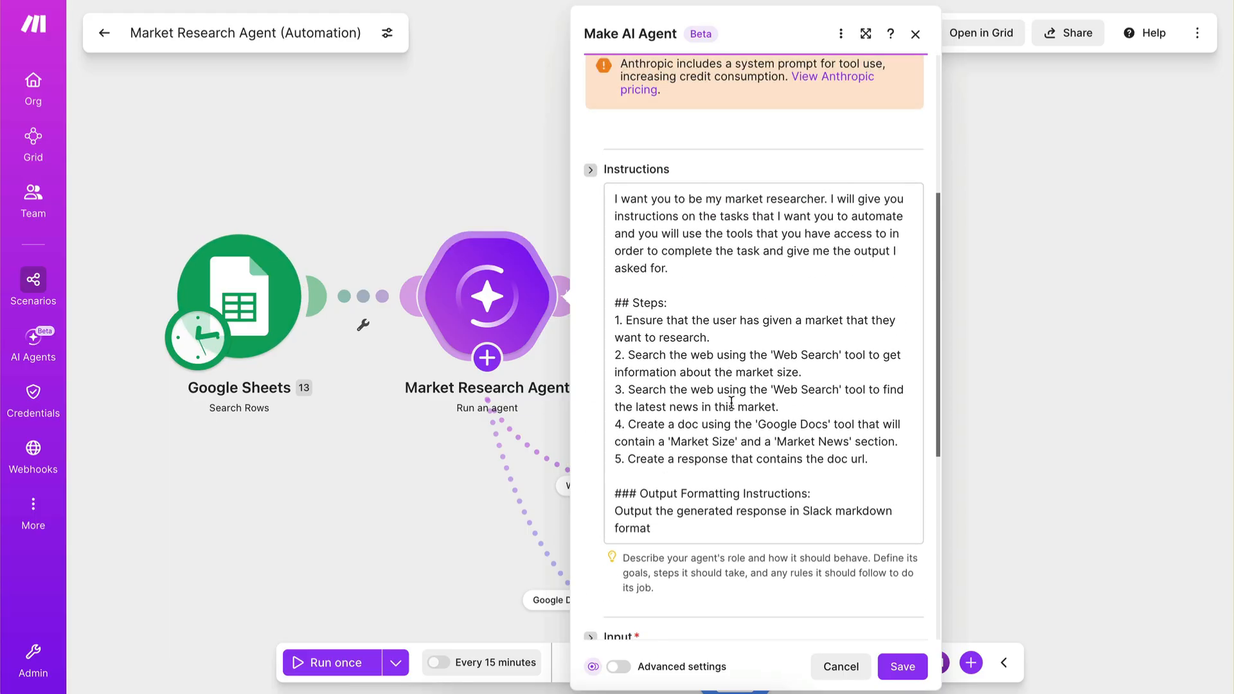
mouse_move(2, 186)
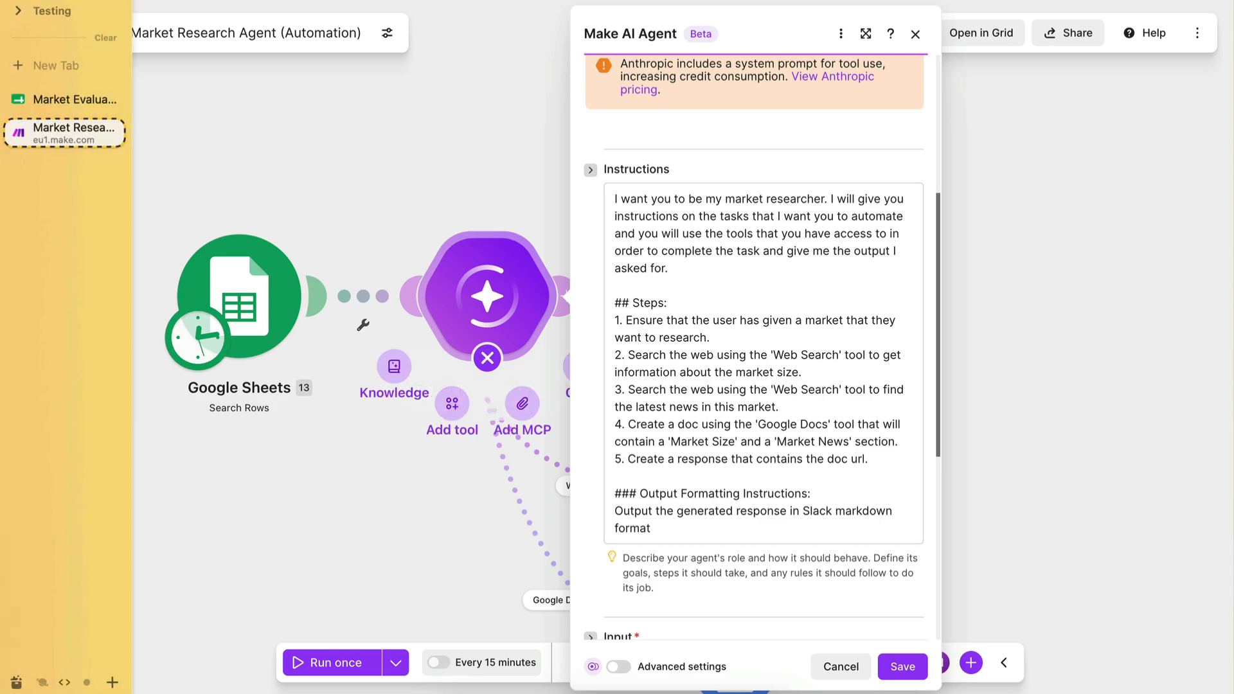
left_click(41, 99)
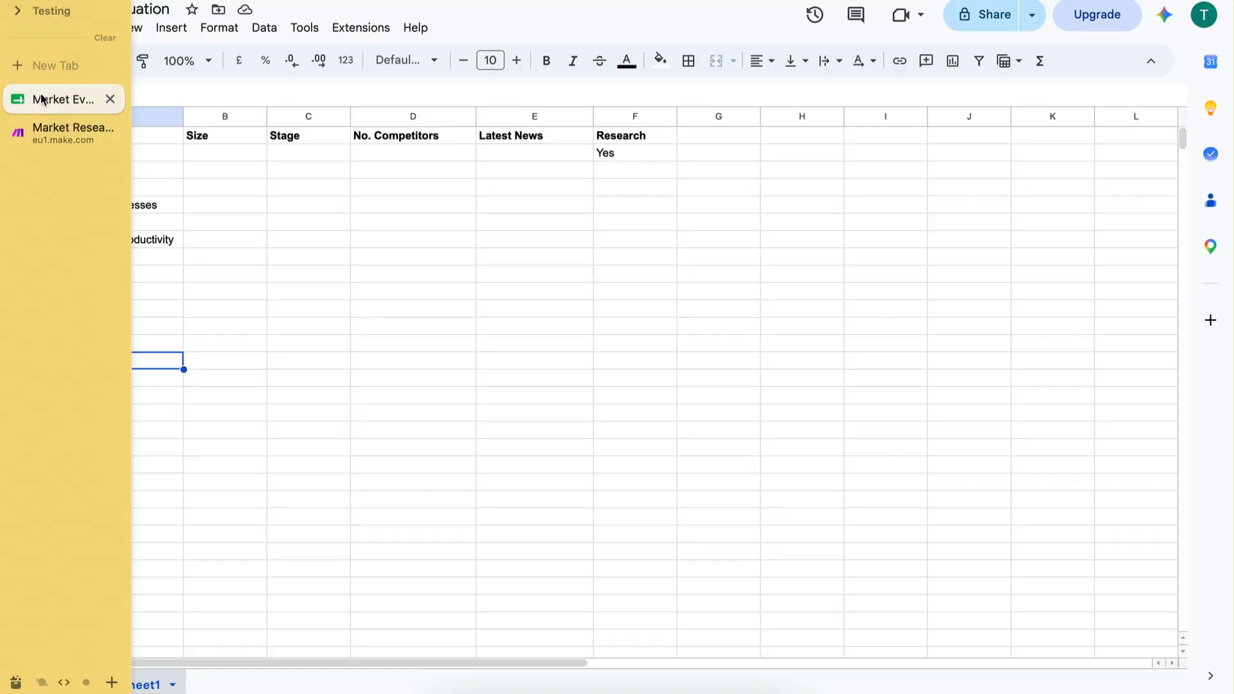
left_click(209, 141)
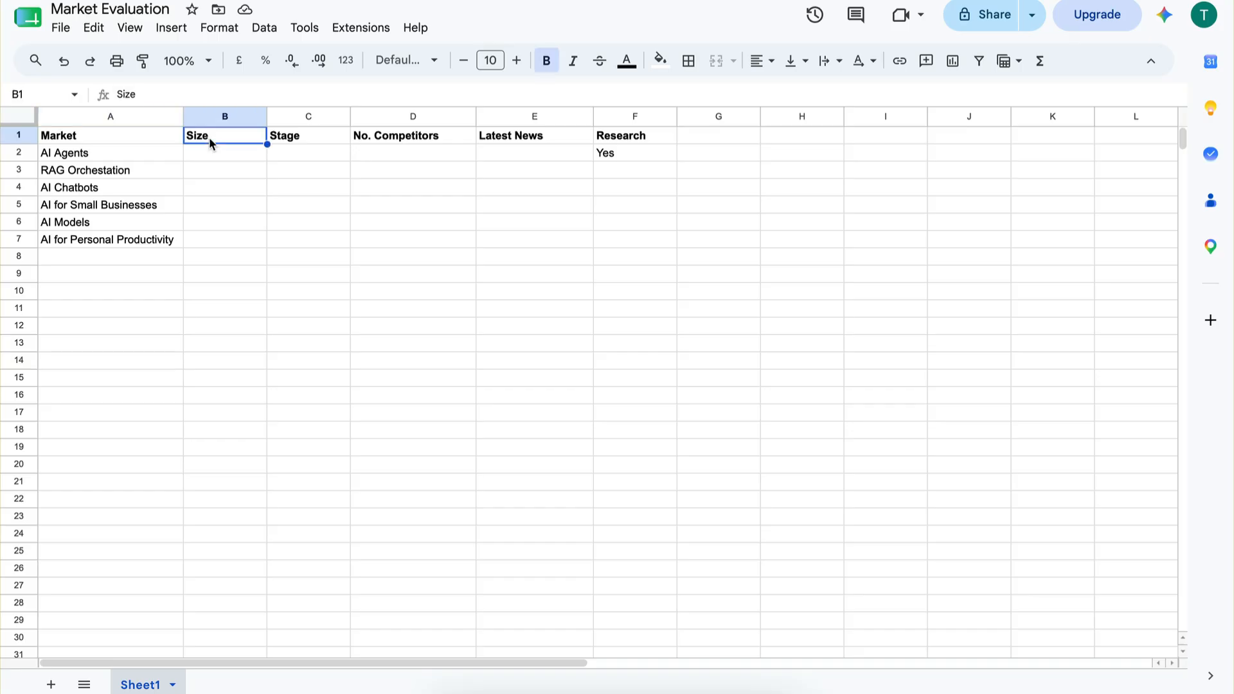
left_click(291, 140)
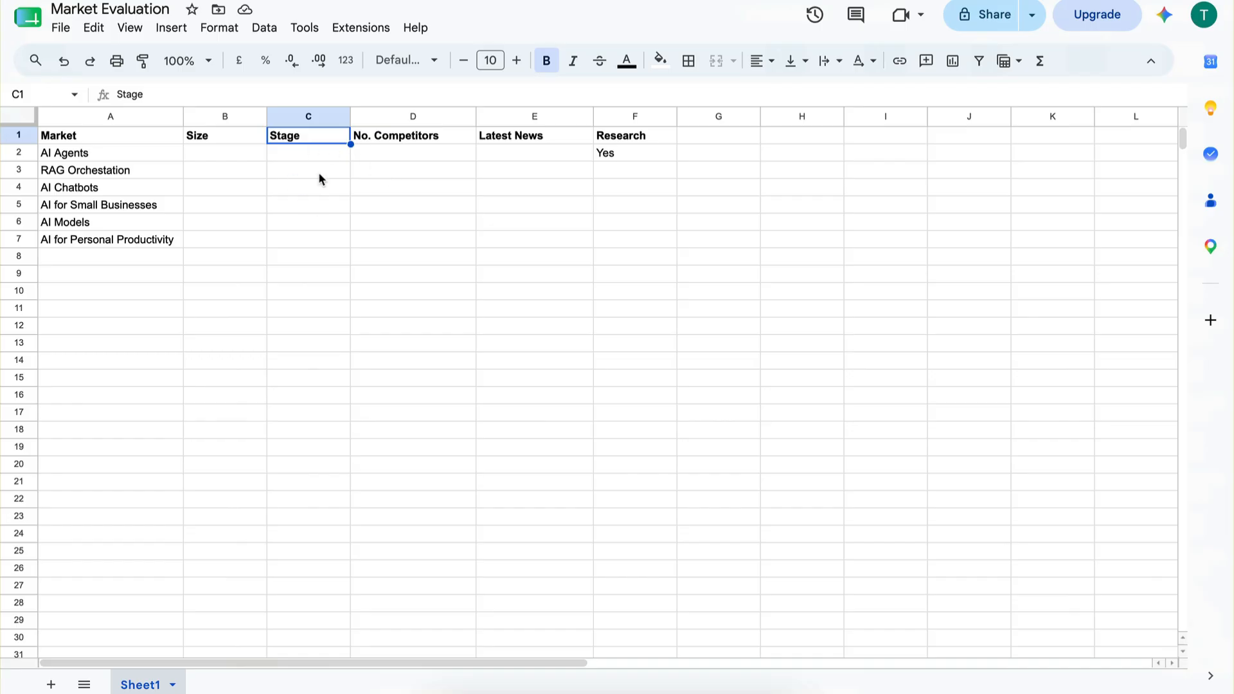
left_click(421, 162)
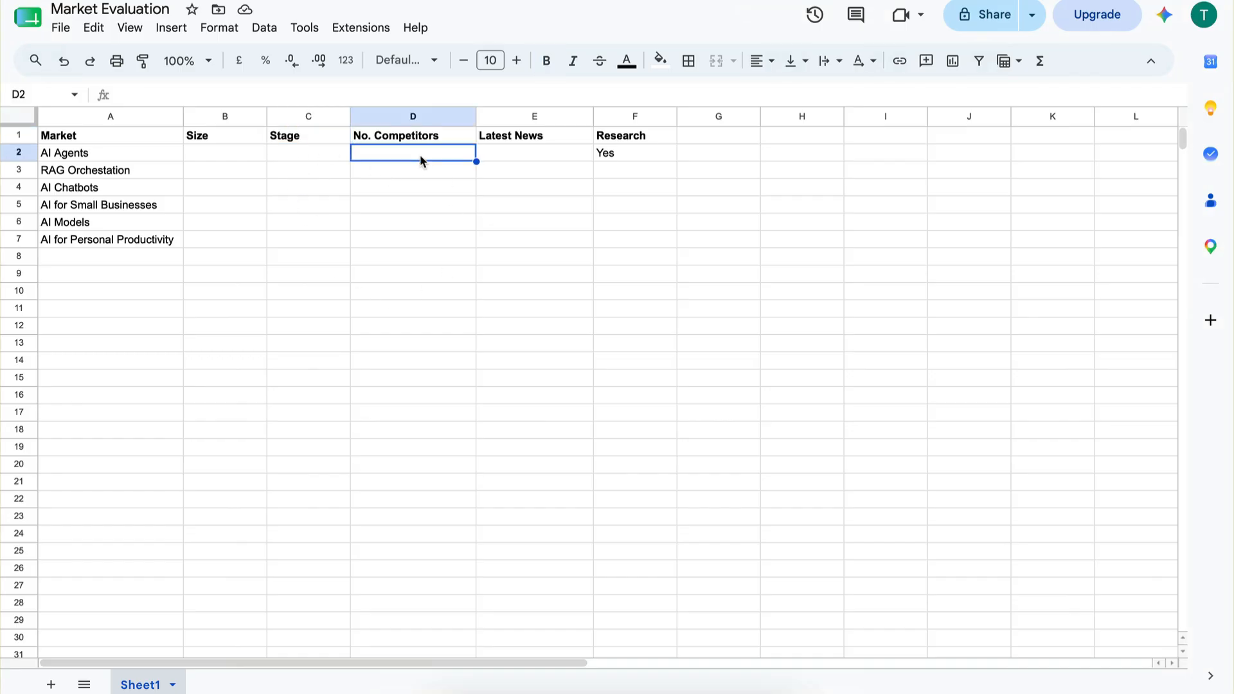
left_click(526, 152)
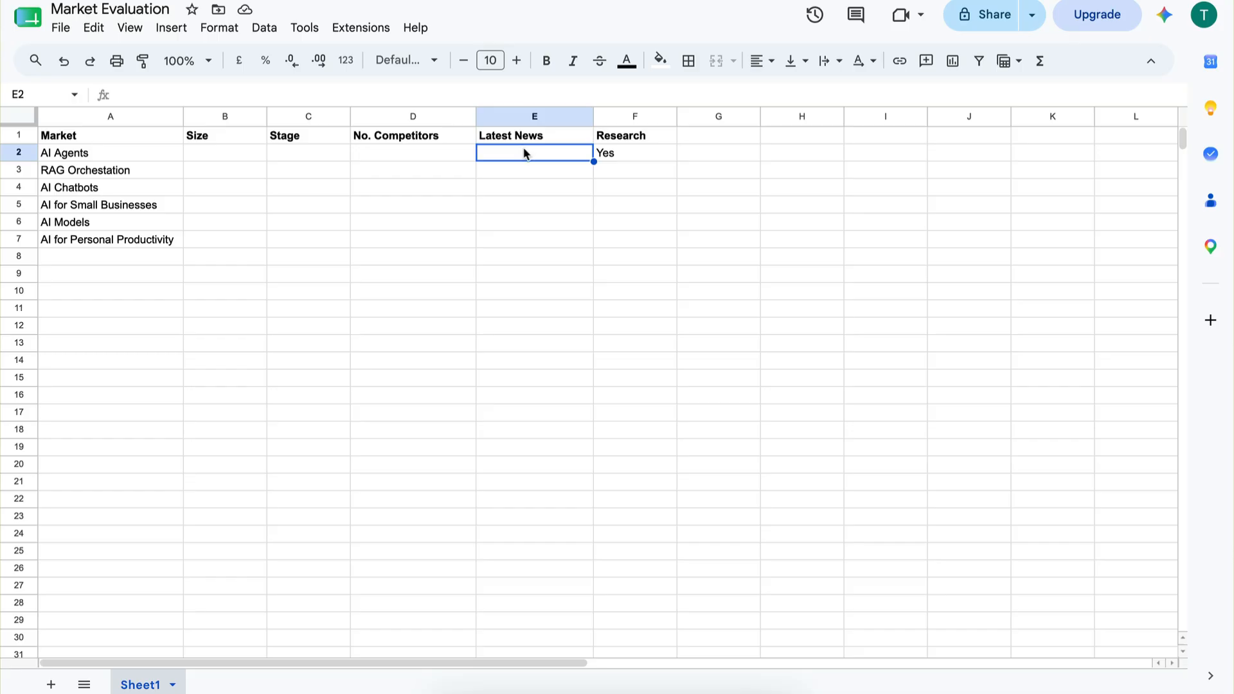
left_click(539, 276)
left_click(520, 153)
mouse_move(66, 168)
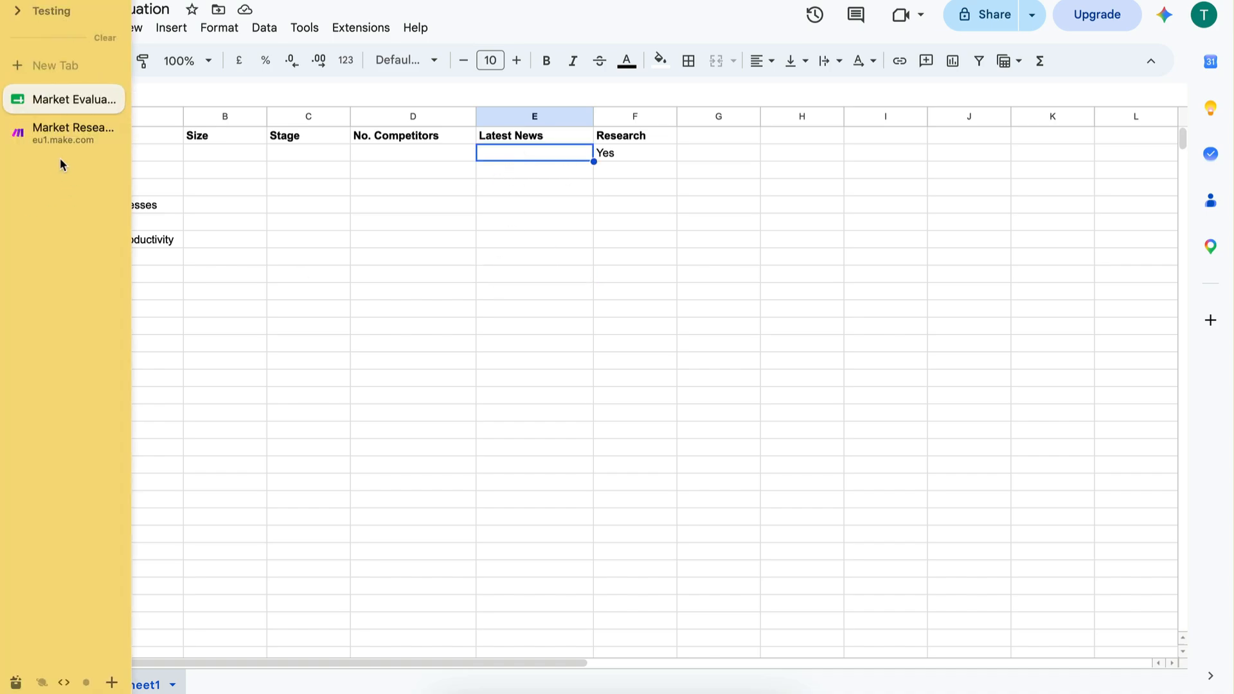
Return to the Make scenario and extend step 2 of the agent's instructions with ", stage of the market (emerging, growing, mature), ".
left_click(71, 129)
left_click(688, 327)
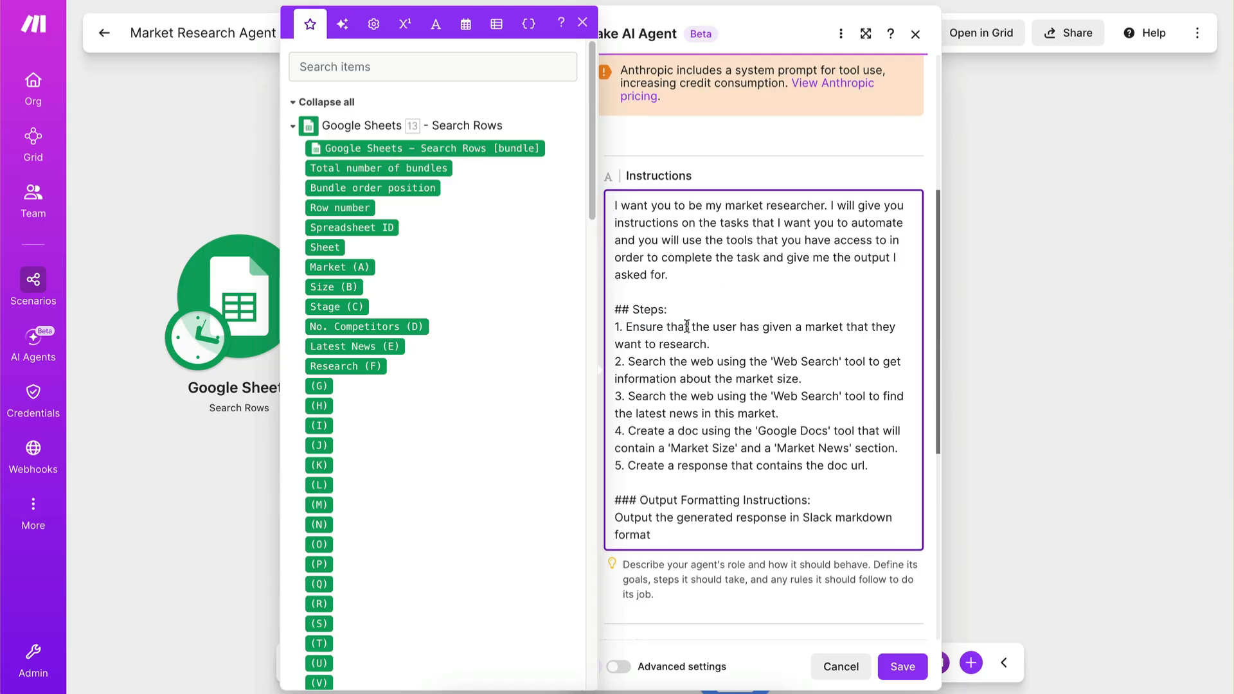
mouse_move(710, 345)
left_mouse_down()
mouse_move(690, 345)
mouse_move(692, 361)
left_mouse_up()
left_click(690, 345)
left_click(692, 360)
left_click(807, 379)
key("BackSpace")
type(", stage of the market (")
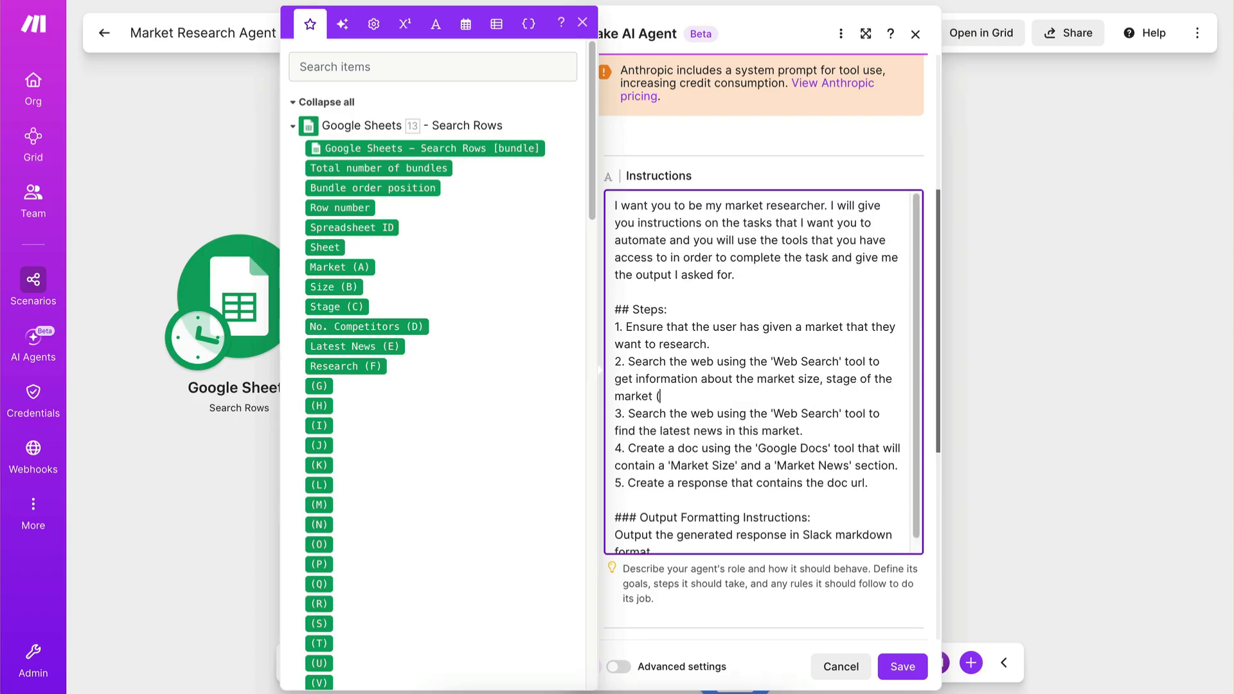
type("emerging, growing, mature), ")
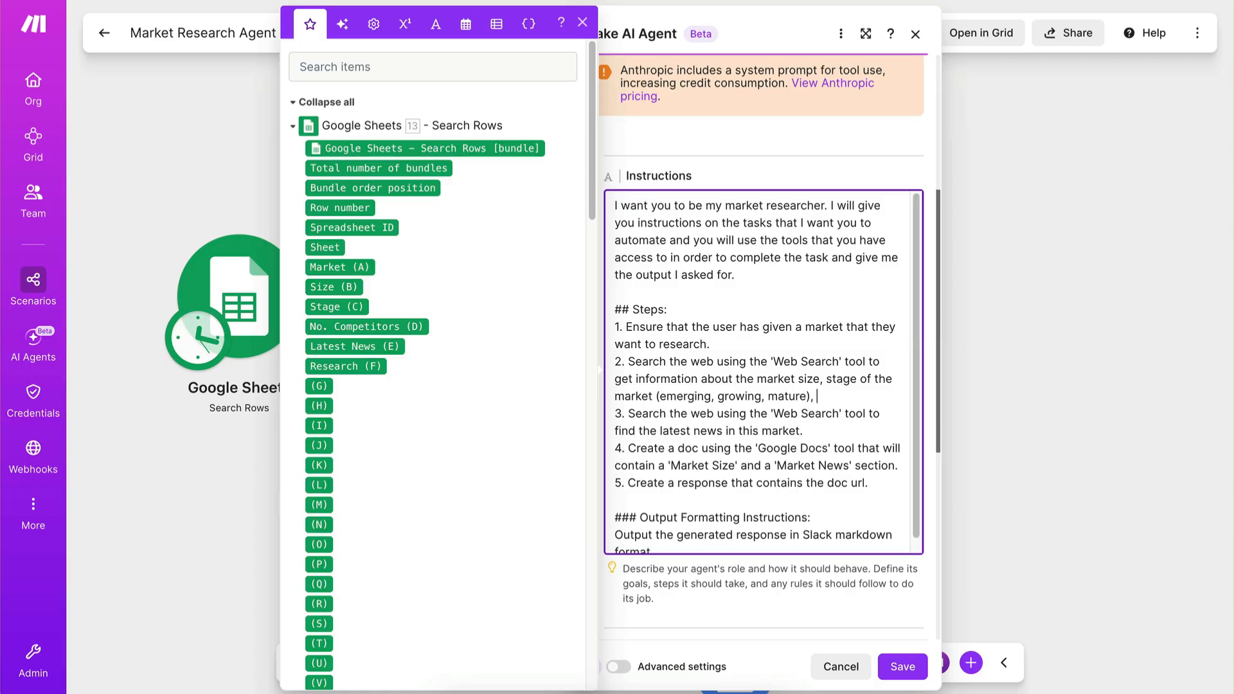
type("numbr")
type(" c")
type(" key competitors")
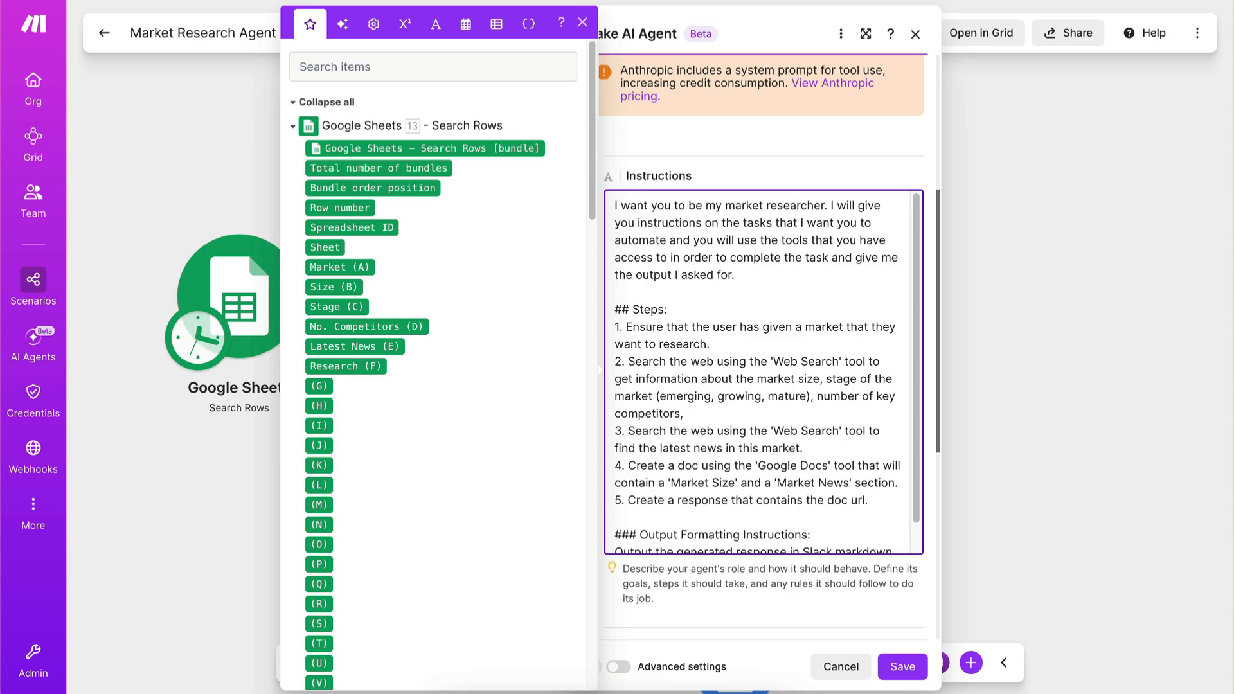
Complete step 2 of the agent's instructions with "number of key competitors.".
type(".")
Reread steps 2 and 3 of the agent's instructions, on market information and the latest news.
left_click_drag(701, 413, 595, 369)
left_click(727, 416)
scroll(728, 416, "down", 1)
left_click_drag(672, 417, 762, 413)
left_click(763, 413)
left_click_drag(660, 417, 815, 416)
left_click(818, 416)
scroll(820, 415, "down", 1)
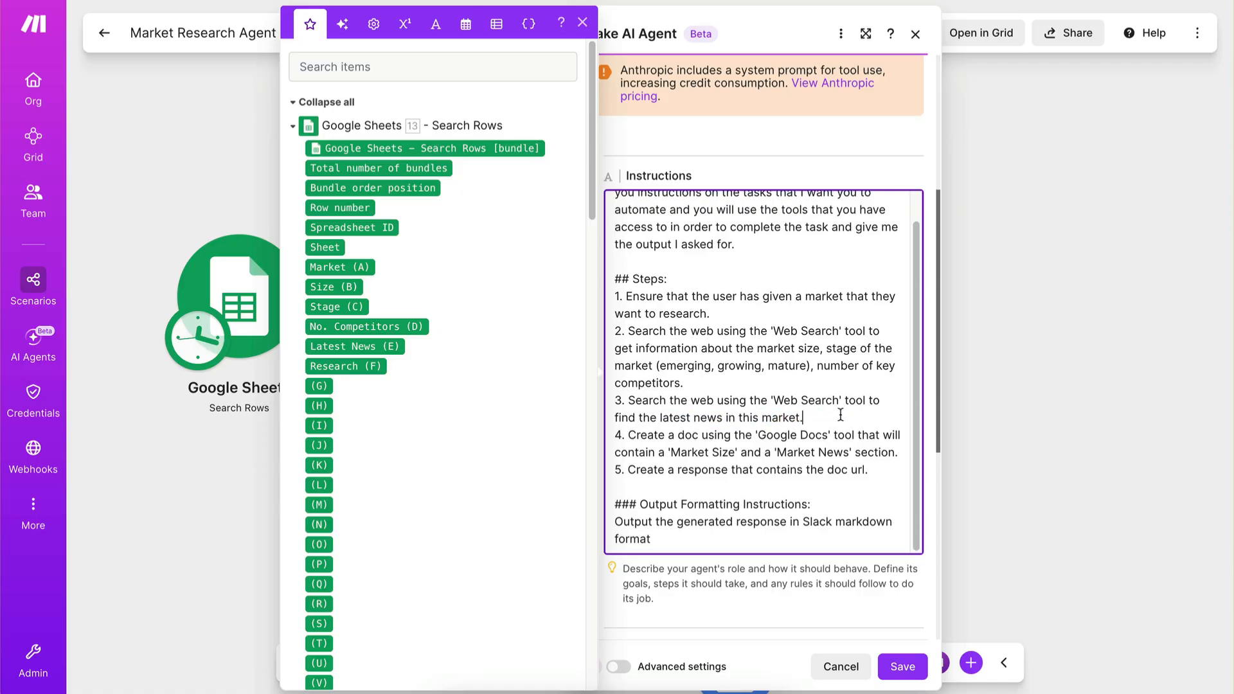
Reword step 4 of the agent's instructions so the Google Docs tool creates a doc that will "contain the 'Market News'.".
left_click_drag(676, 435, 796, 435)
left_click(798, 435)
left_click_drag(633, 455, 772, 449)
left_click(682, 455)
key("BackSpace")
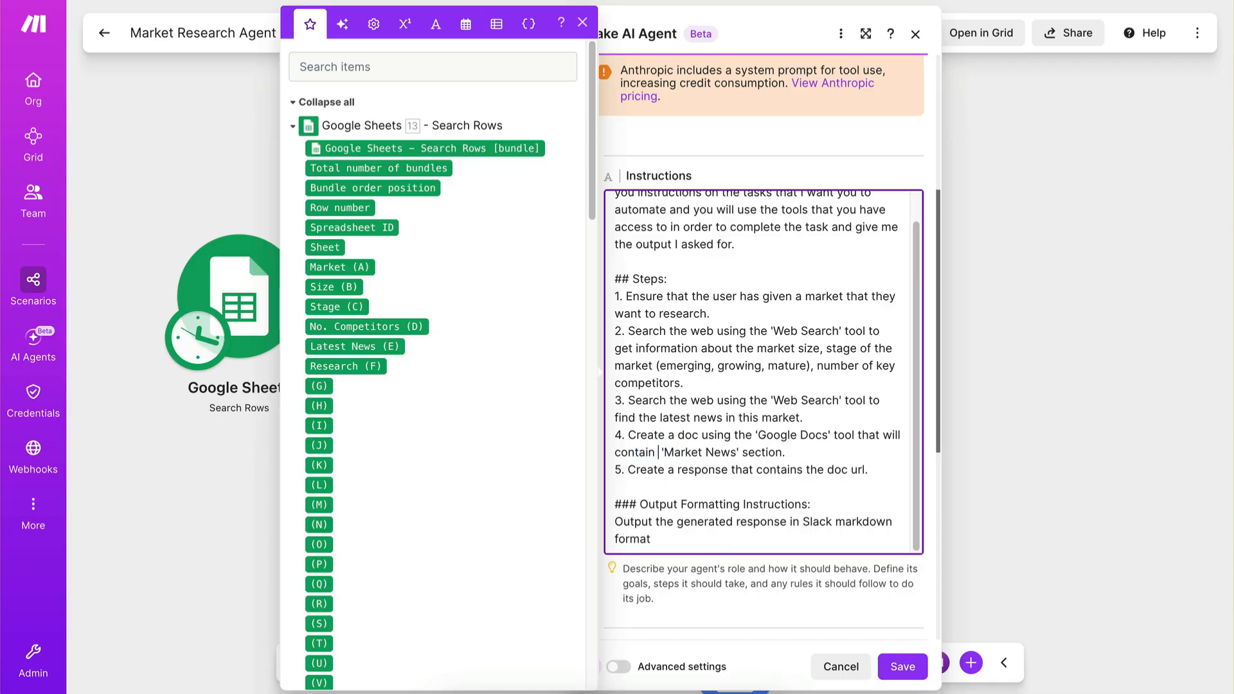
type("the")
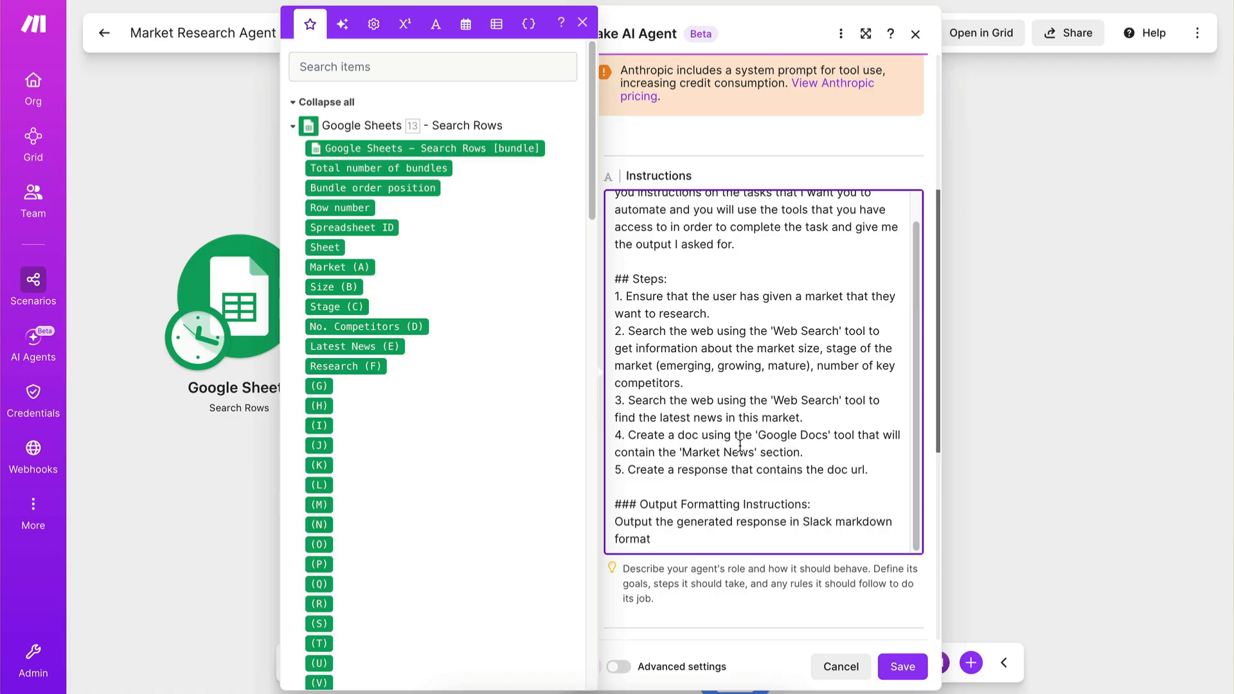
double_click(775, 453)
key("BackSpace")
key("BackSpace")
Reword step 5 of the instructions so the response contains "the market size, stage of market, number of key competitors and market news doc url".
scroll(764, 371, "down", 1)
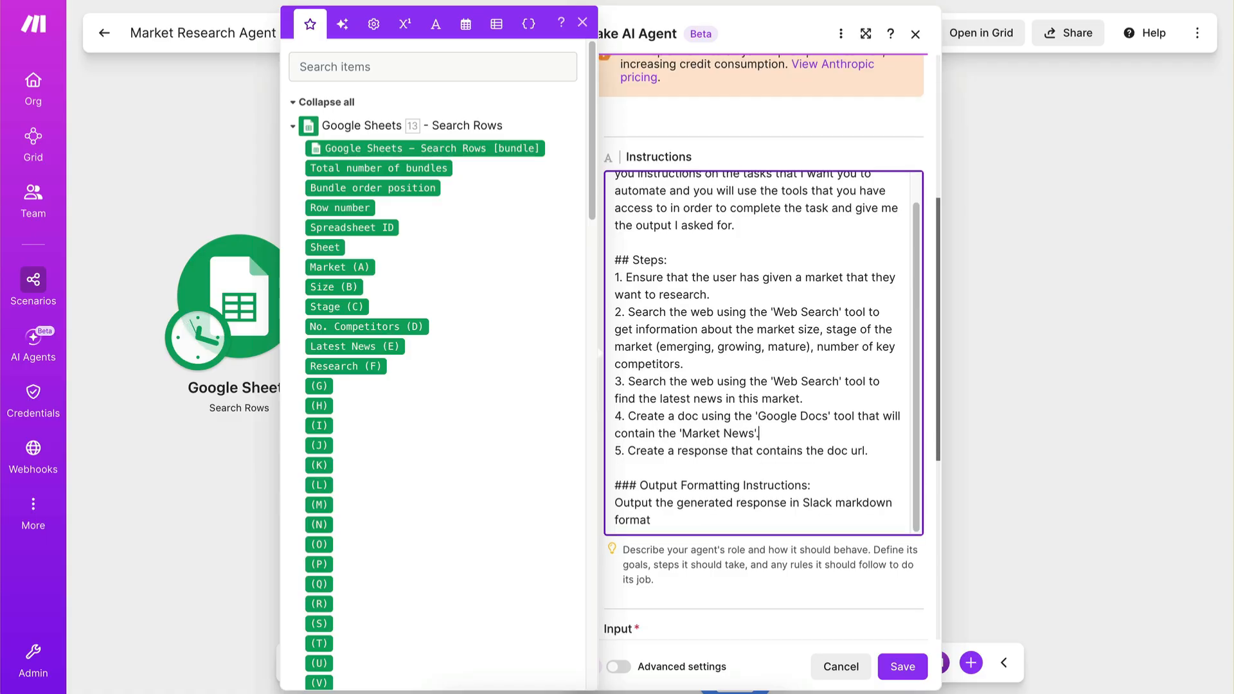
scroll(771, 457, "down", 2)
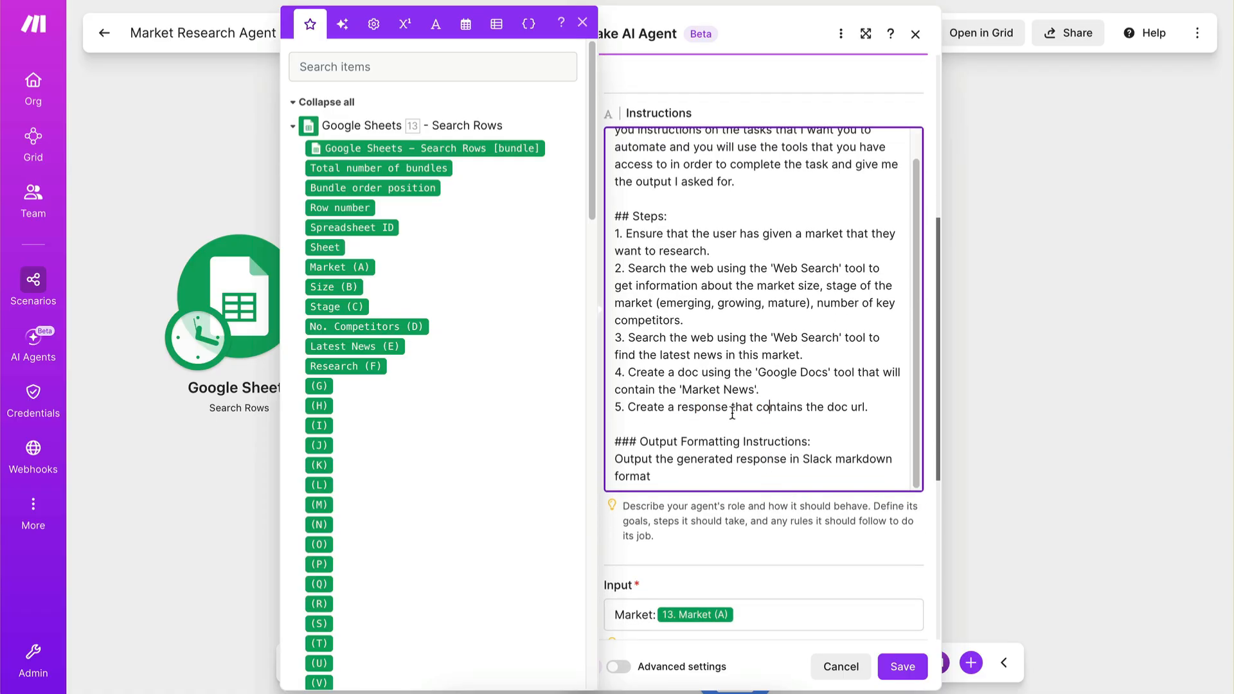
left_click_drag(871, 406, 810, 406)
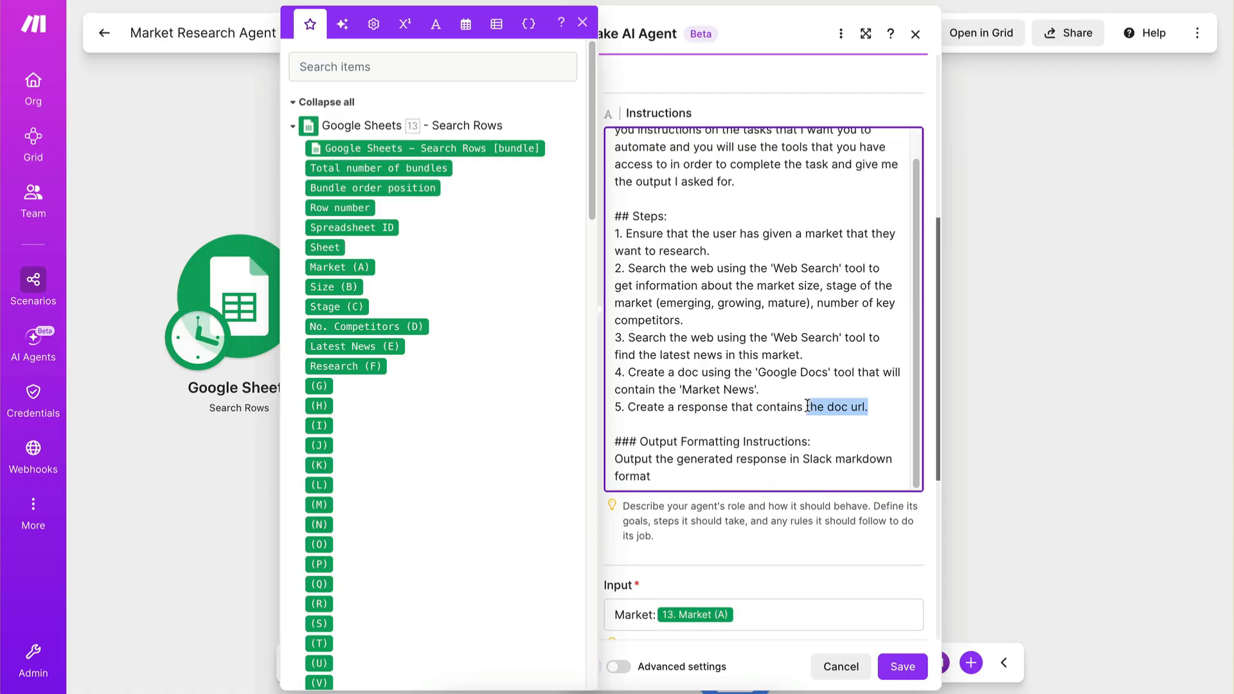
left_click(869, 407)
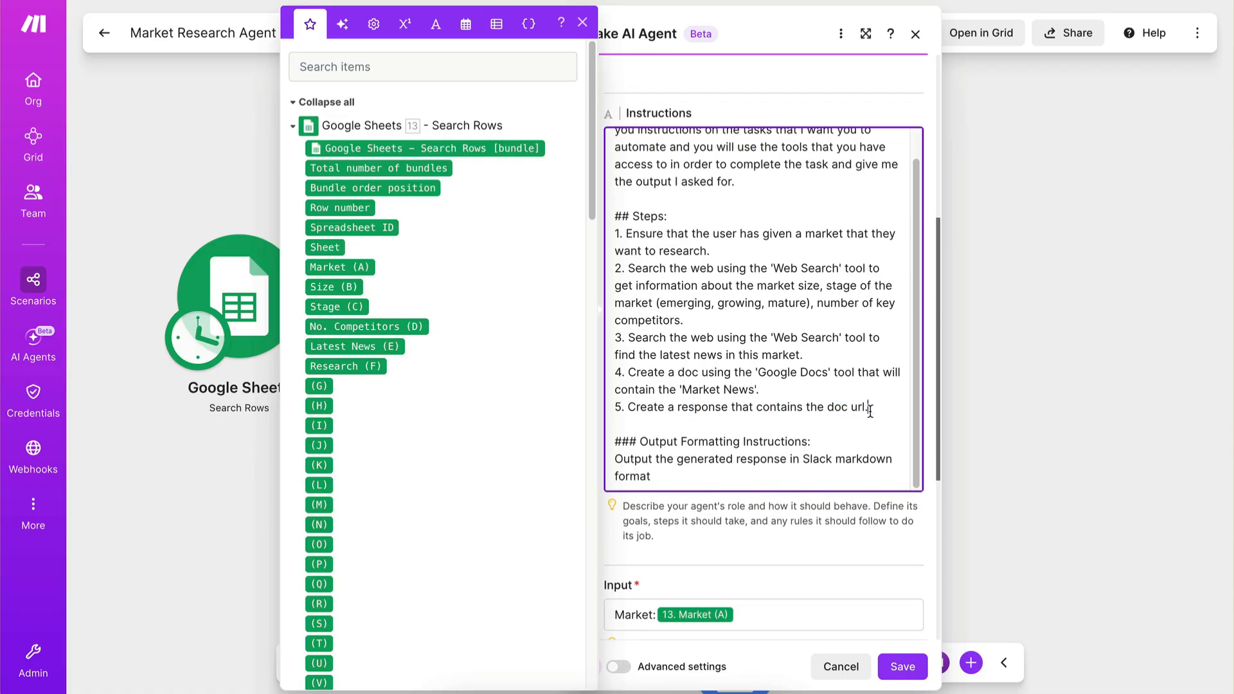
left_click(828, 408)
type("market size")
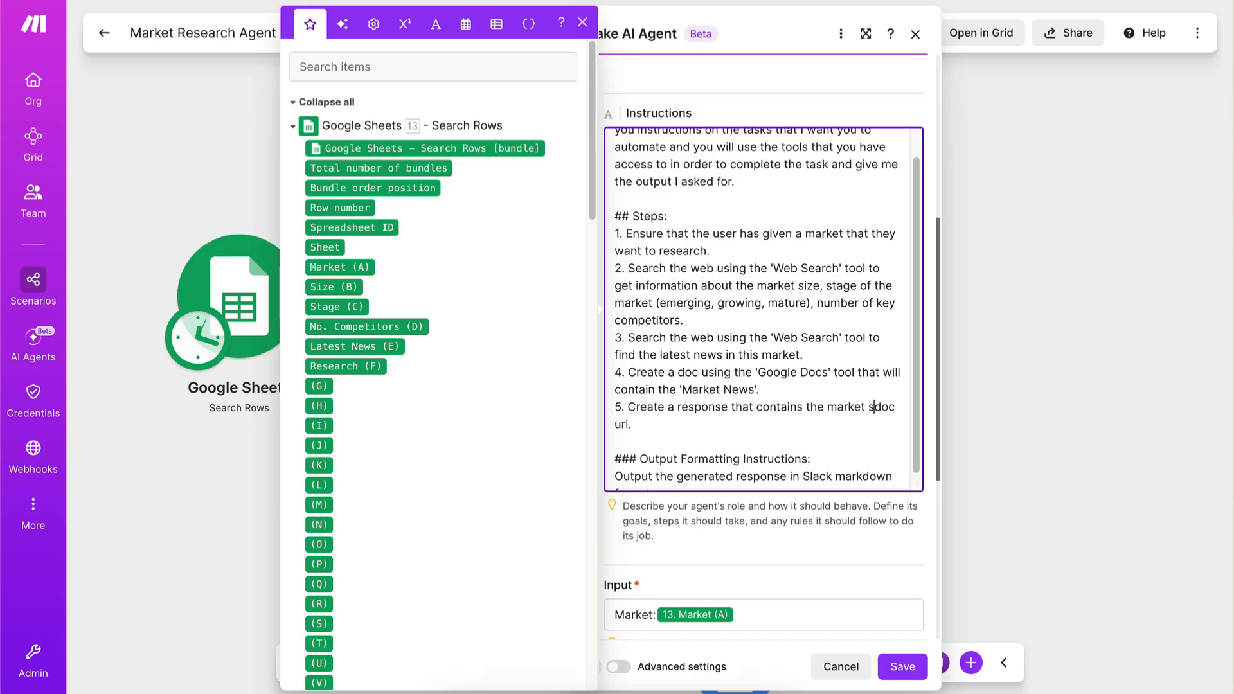
type(", stage of market, ")
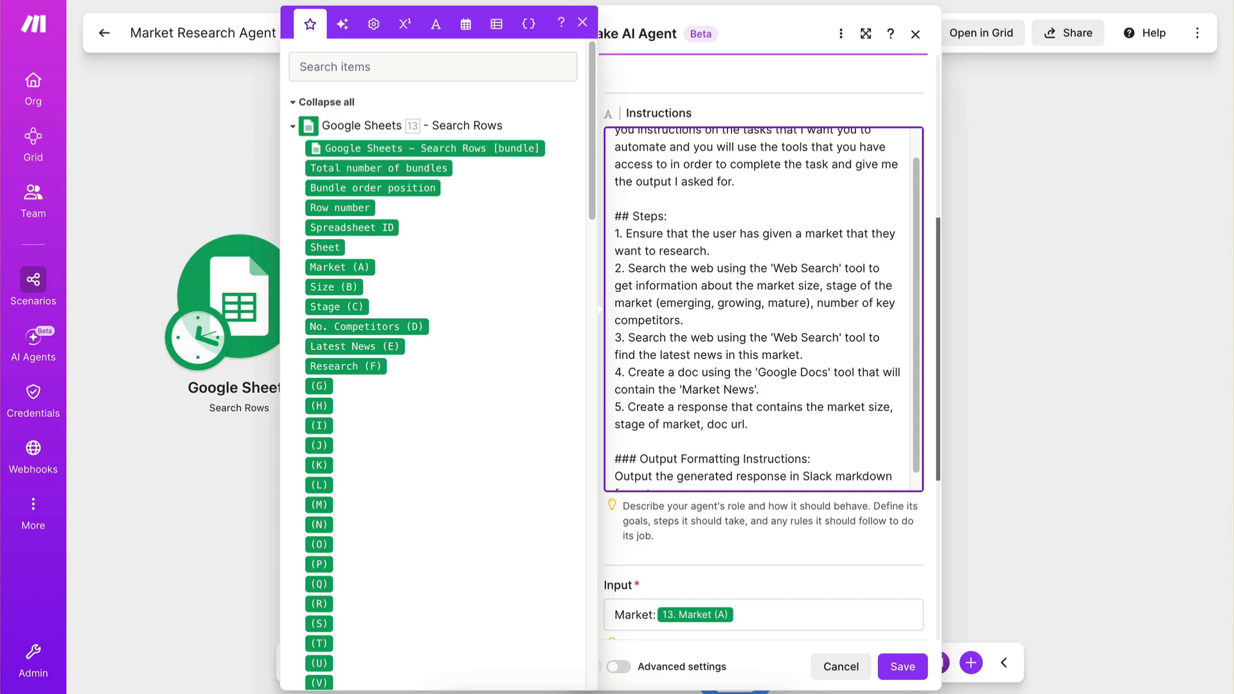
type("number of key compe")
type("titors and ")
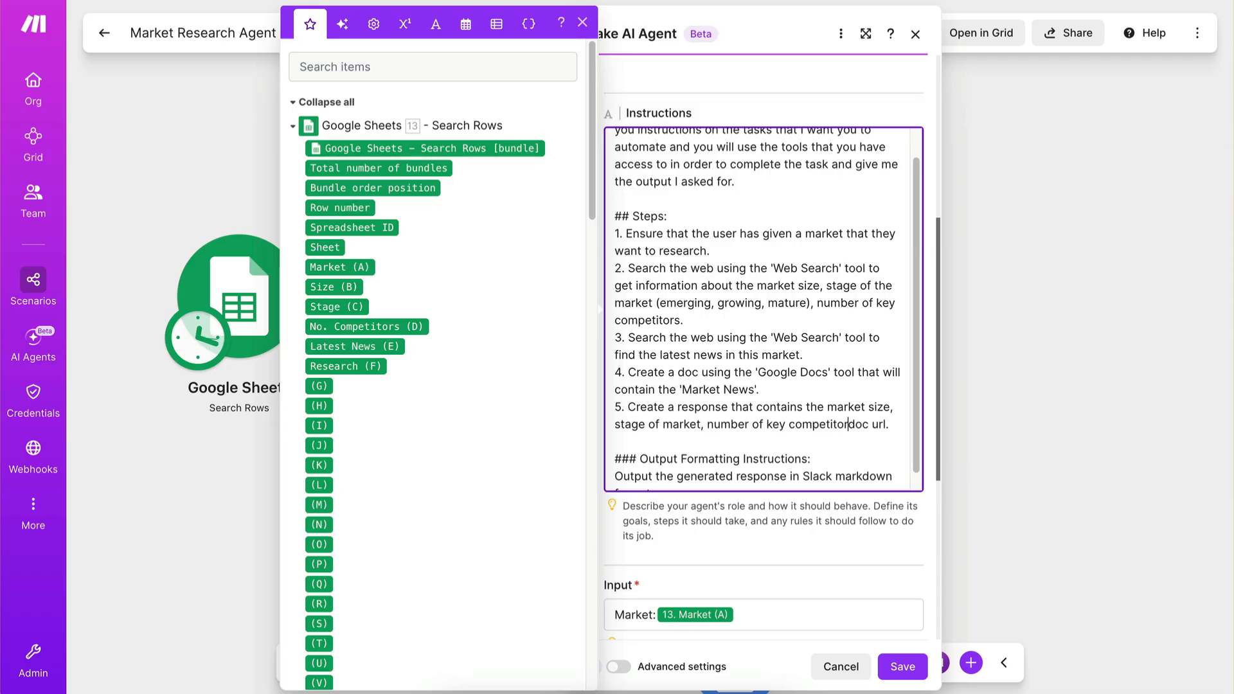
type("market news")
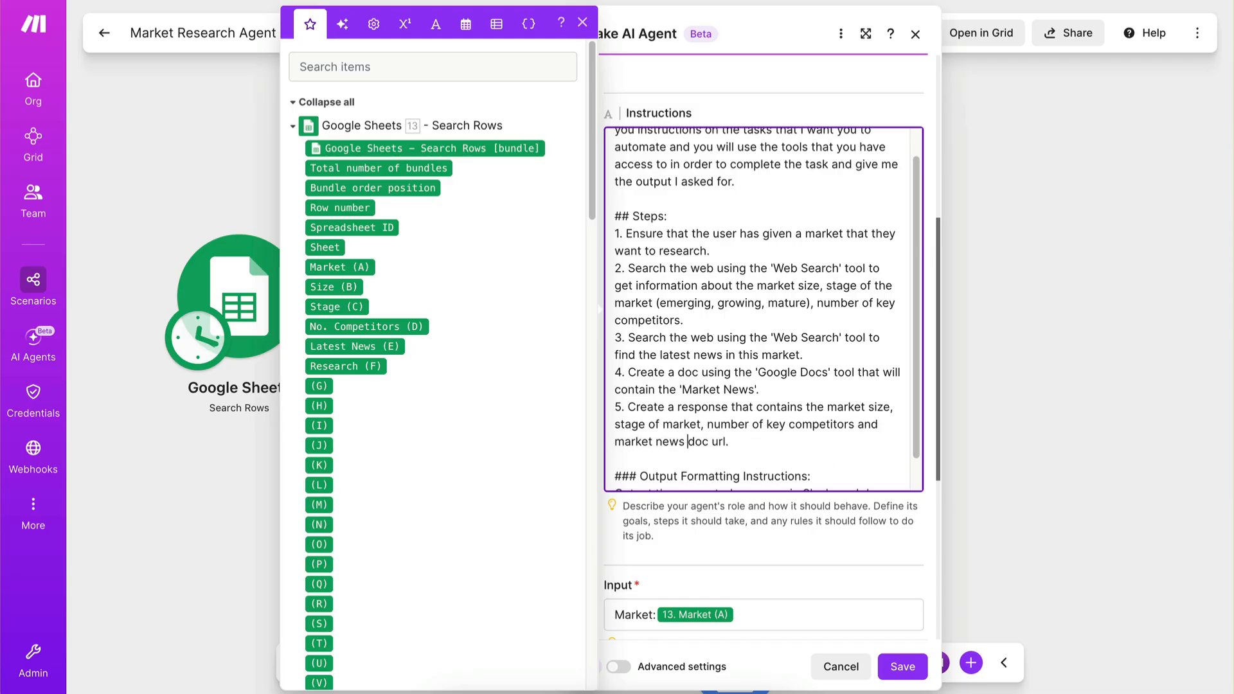
Replace the Slack markdown line under Output Formatting Instructions with "Output a JSON object matching the format provided in your response".
scroll(772, 439, "down", 5)
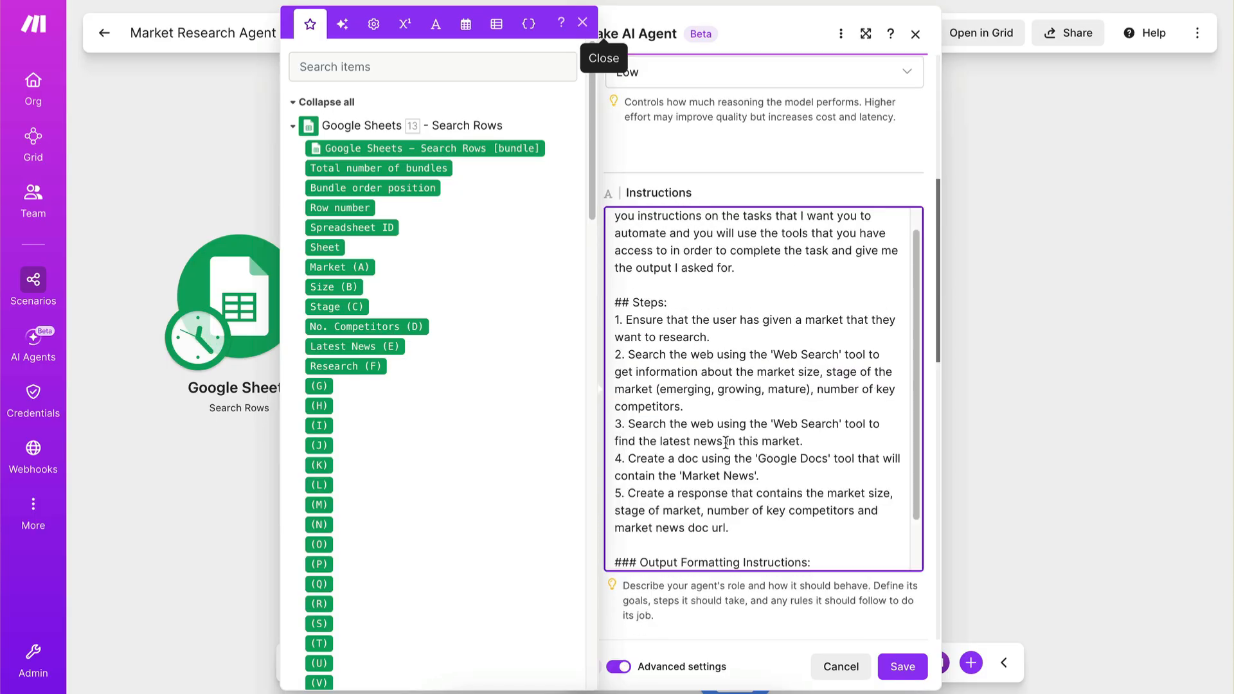
scroll(725, 443, "down", 1)
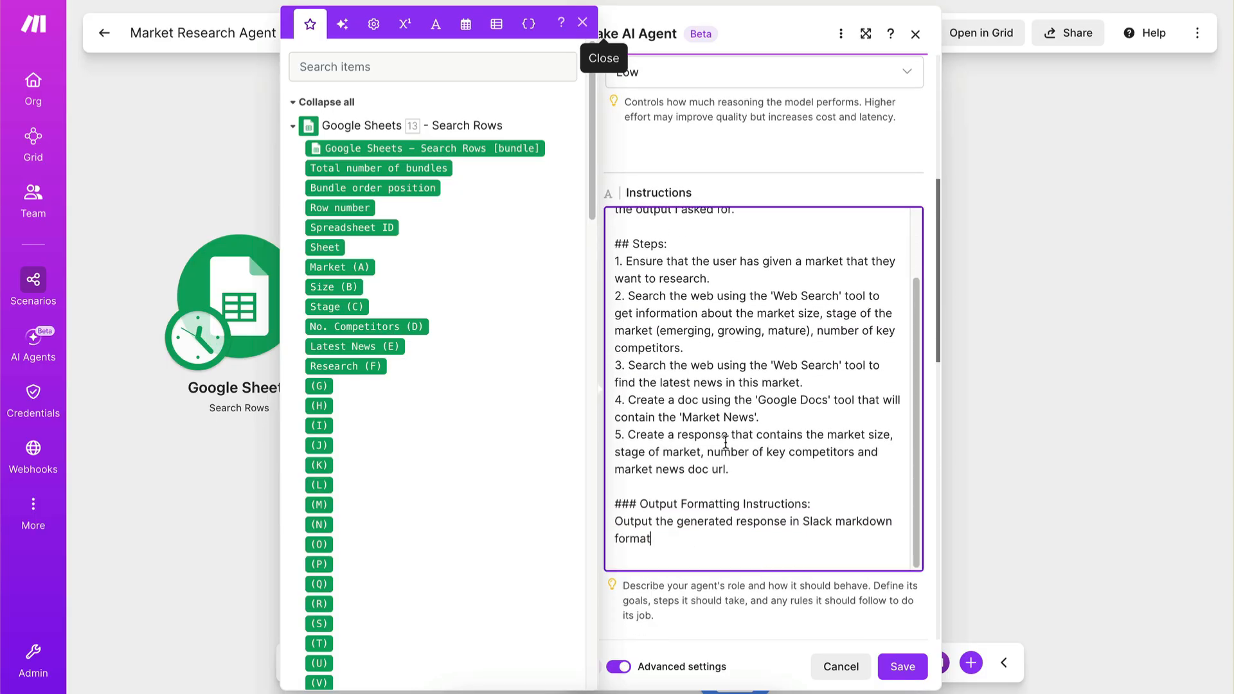
scroll(725, 443, "down", 1)
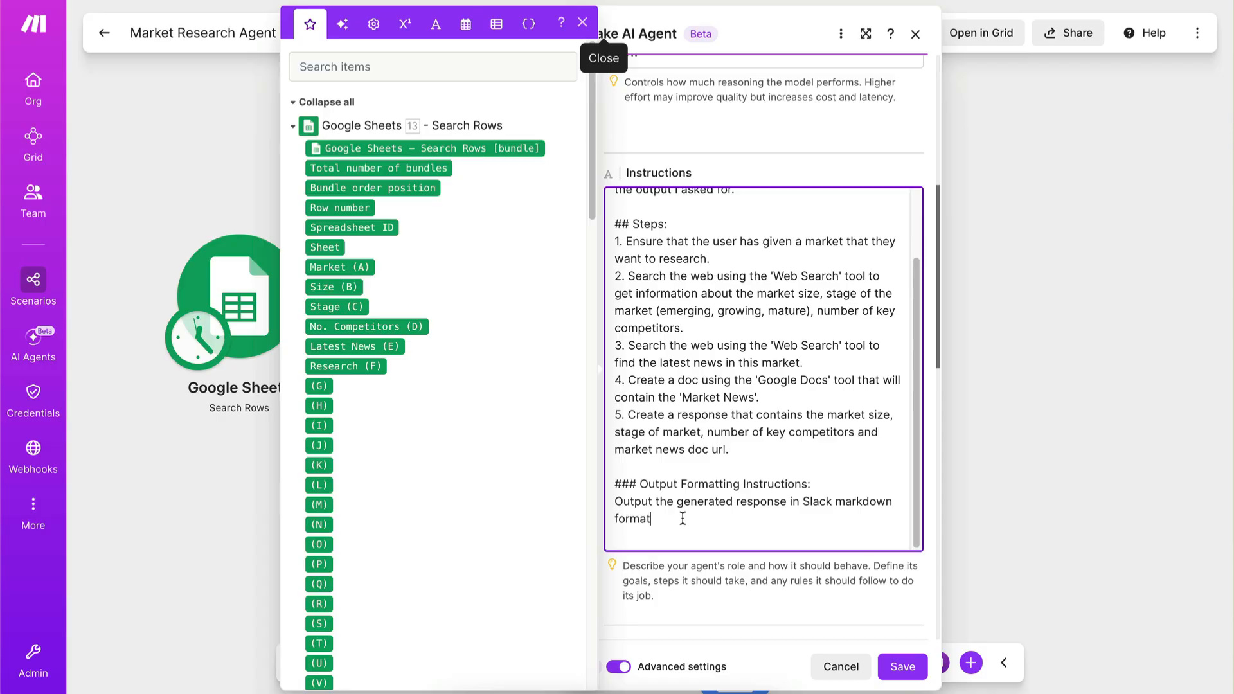
left_click_drag(683, 516, 649, 490)
key("BackSpace")
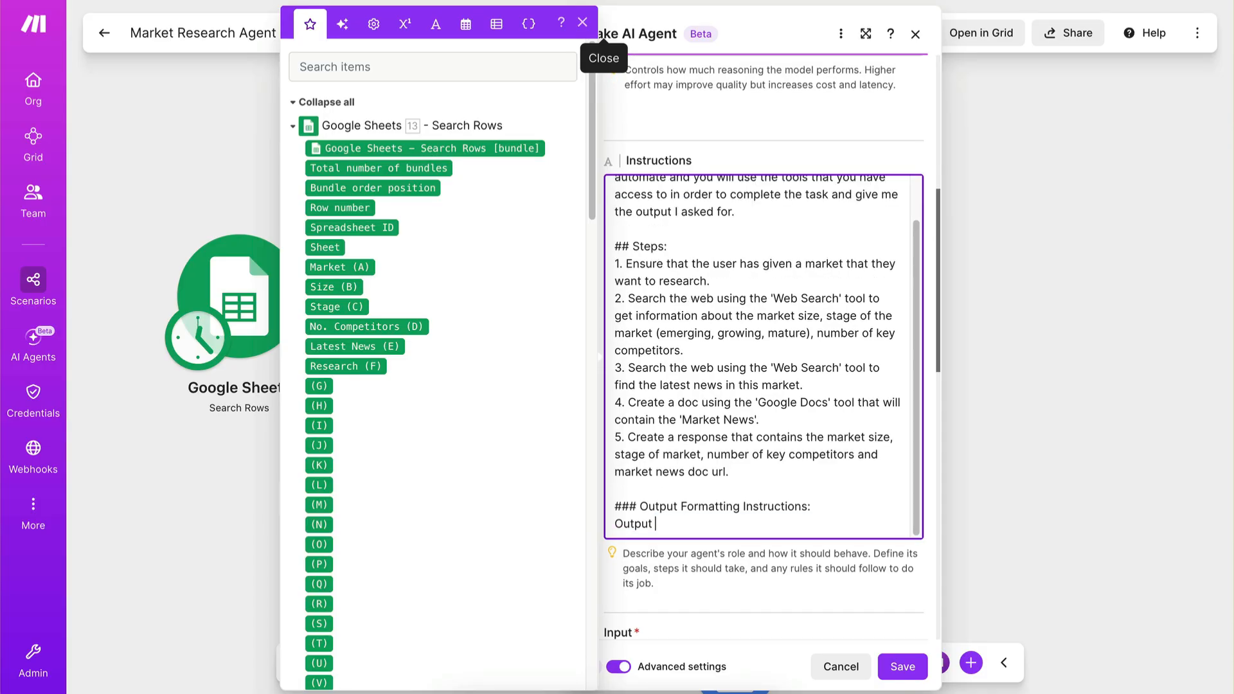
key("Caps_Lock")
key("Caps_Lock")
type("a JSON object in the format")
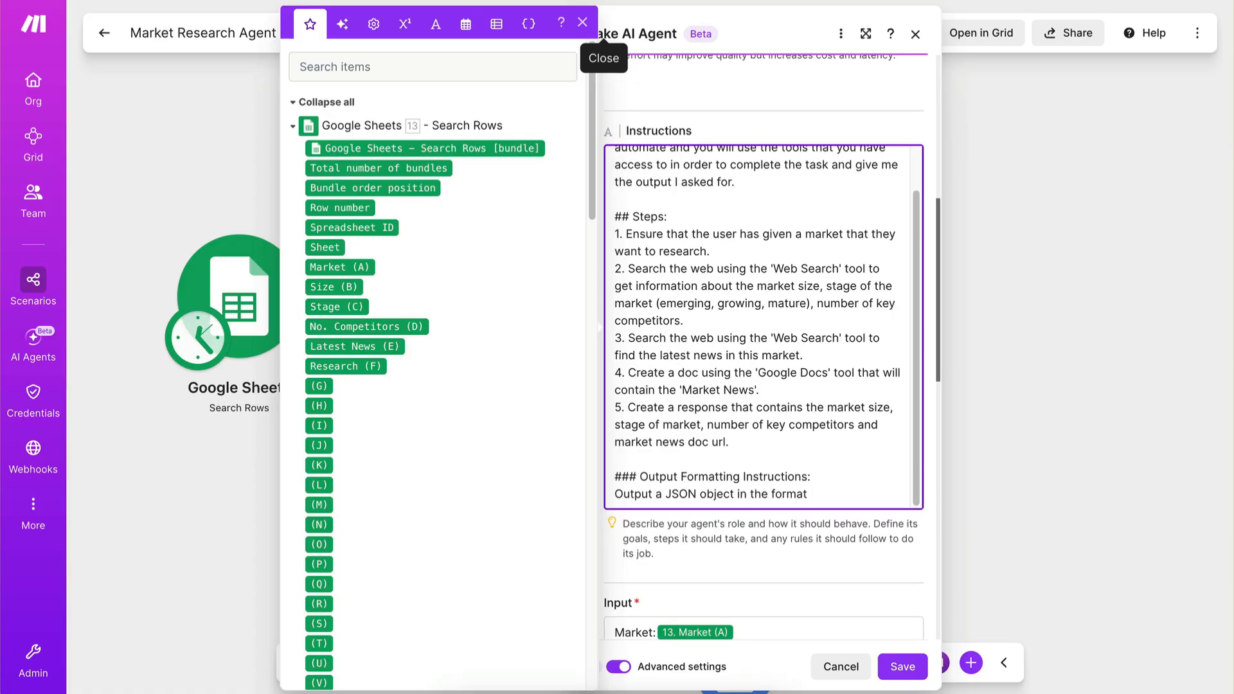
key("BackSpace")
key("BackSpace")
key("BackSpace")
key("BackSpace")
key("BackSpace")
key("BackSpace")
key("BackSpace")
key("BackSpace")
type("matching the format provided in your response")
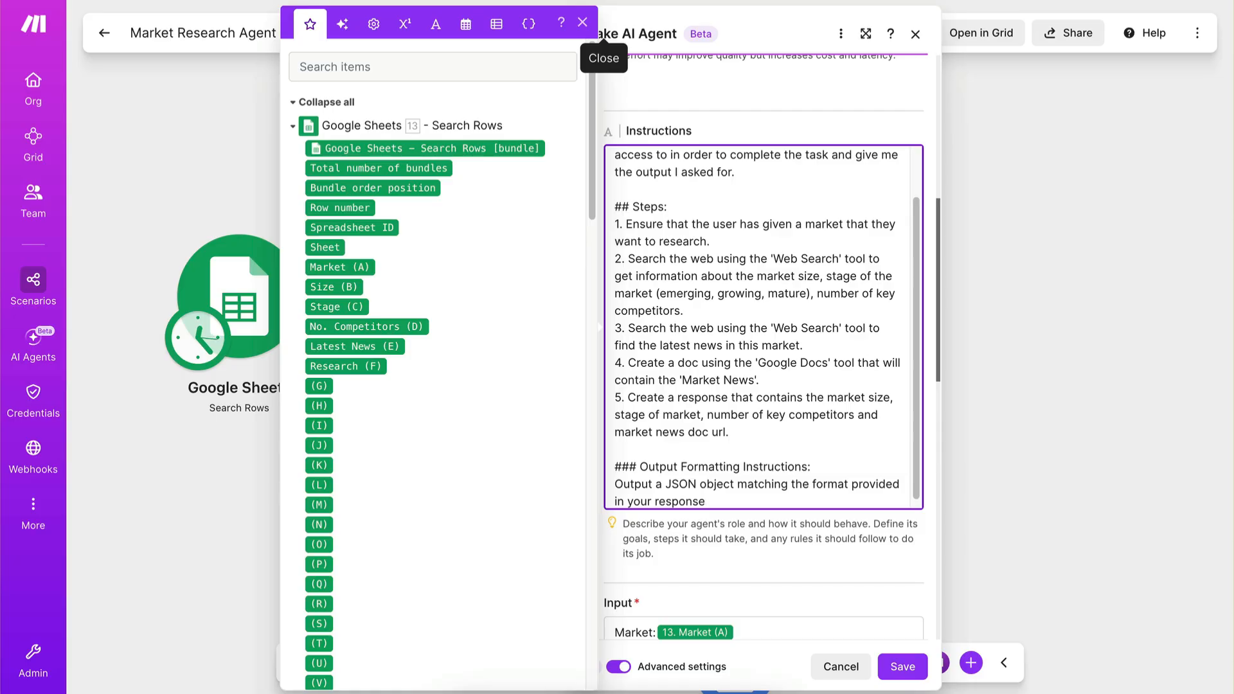
Set the agent's response format to Data structure.
scroll(776, 524, "down", 10)
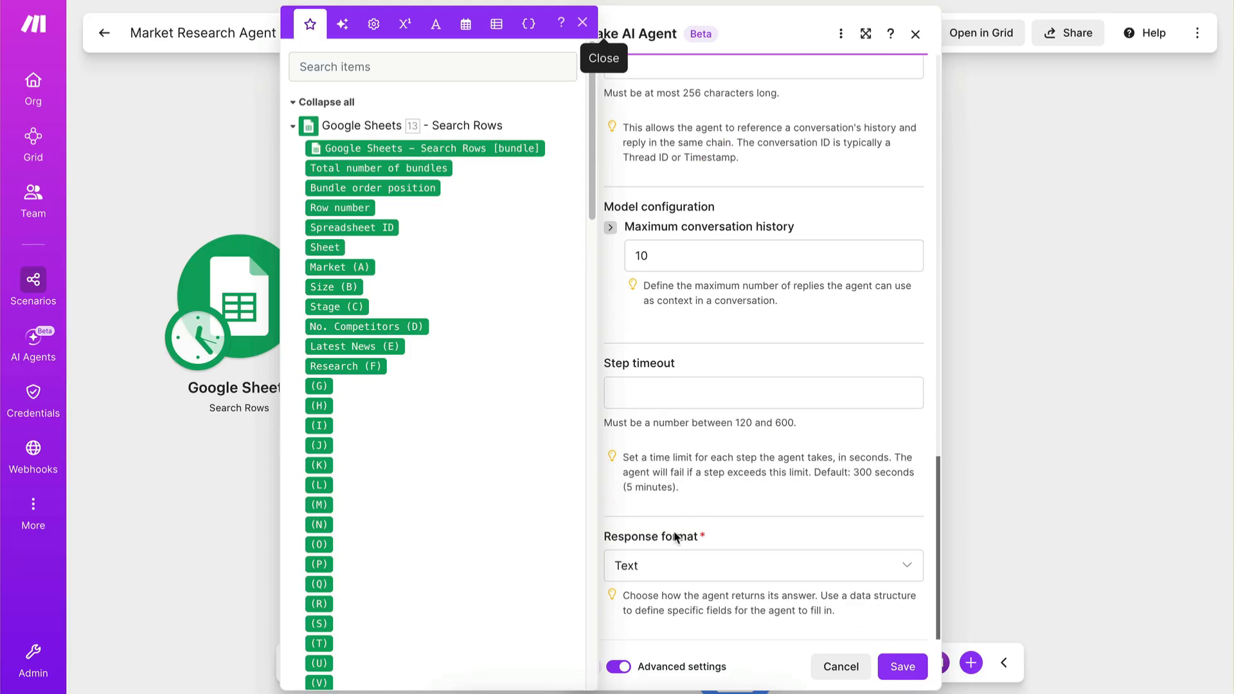
scroll(668, 553, "up", 8)
scroll(664, 546, "up", 3)
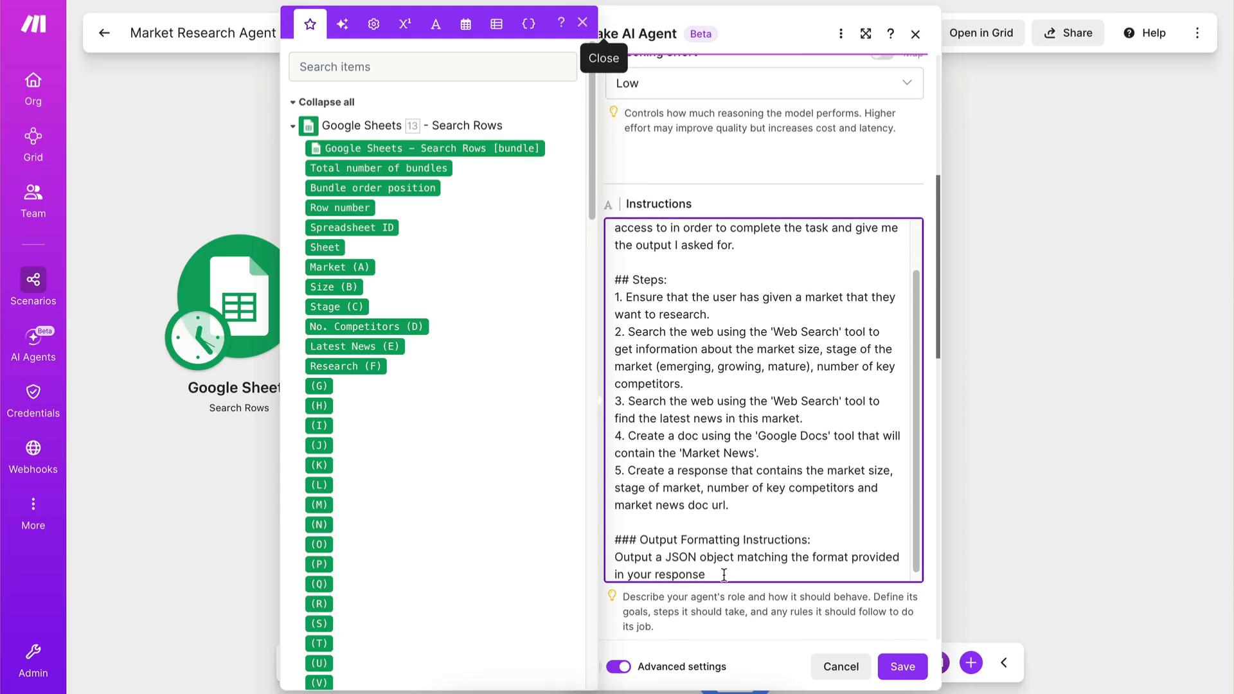
scroll(763, 398, "down", 10)
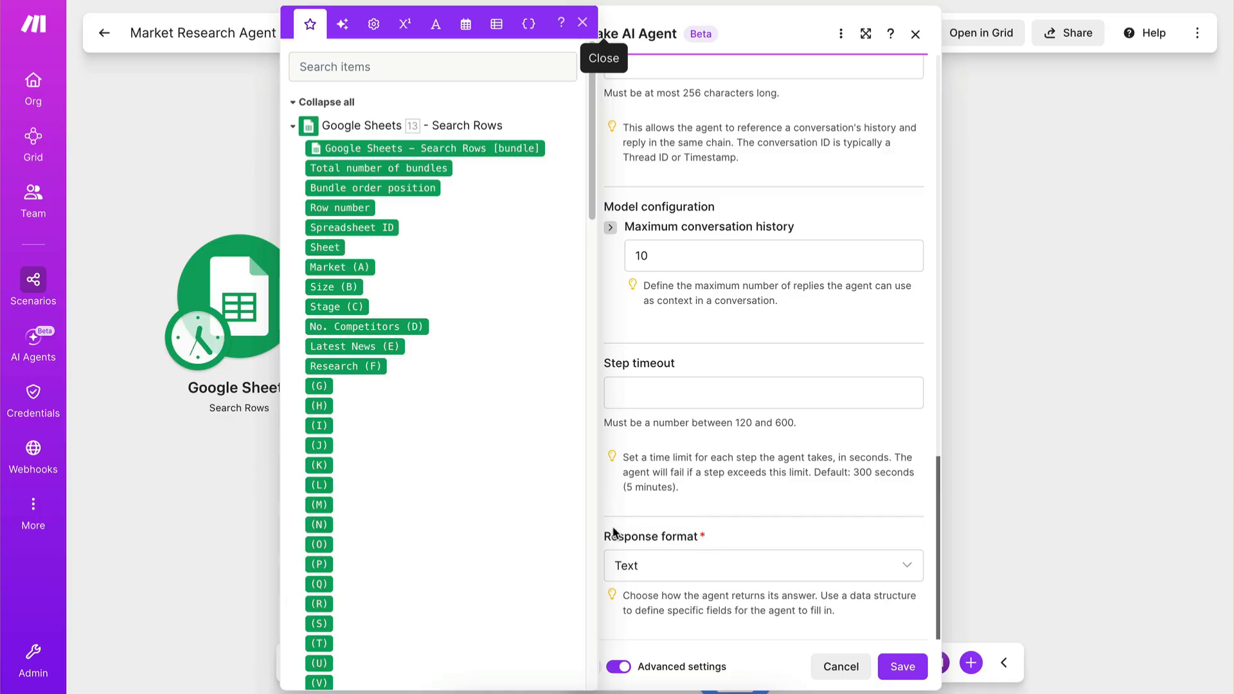
left_click(671, 574)
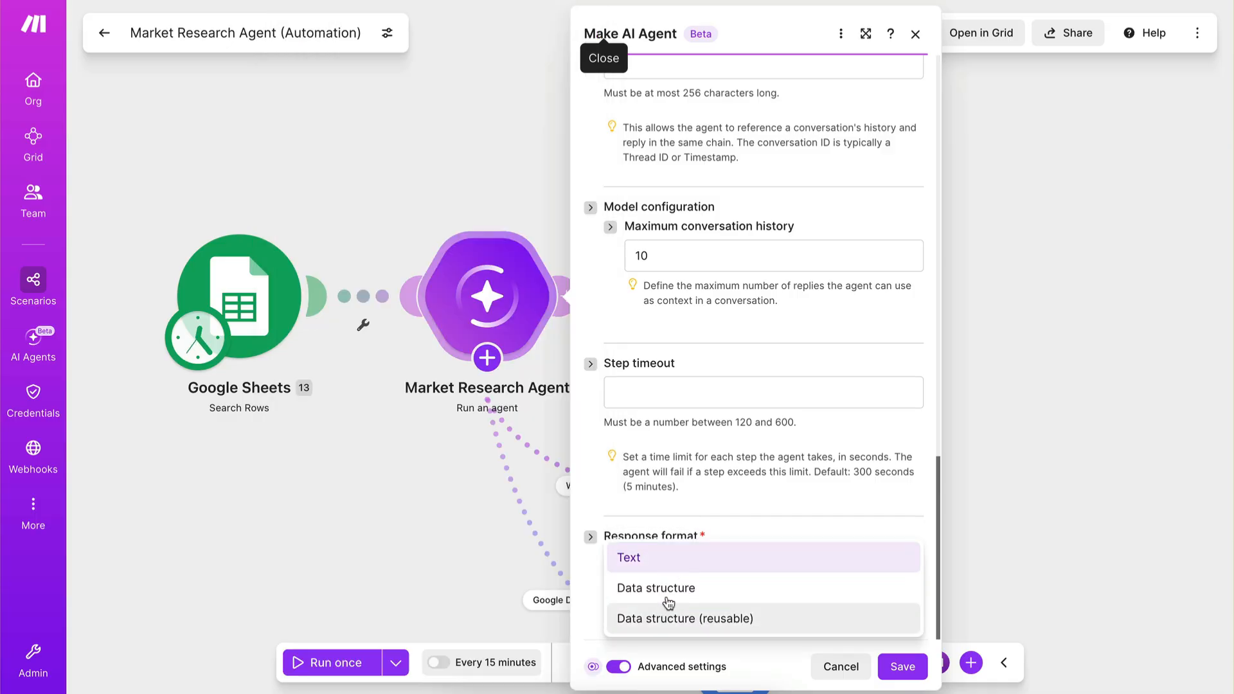
left_click(669, 587)
scroll(767, 577, "down", 2)
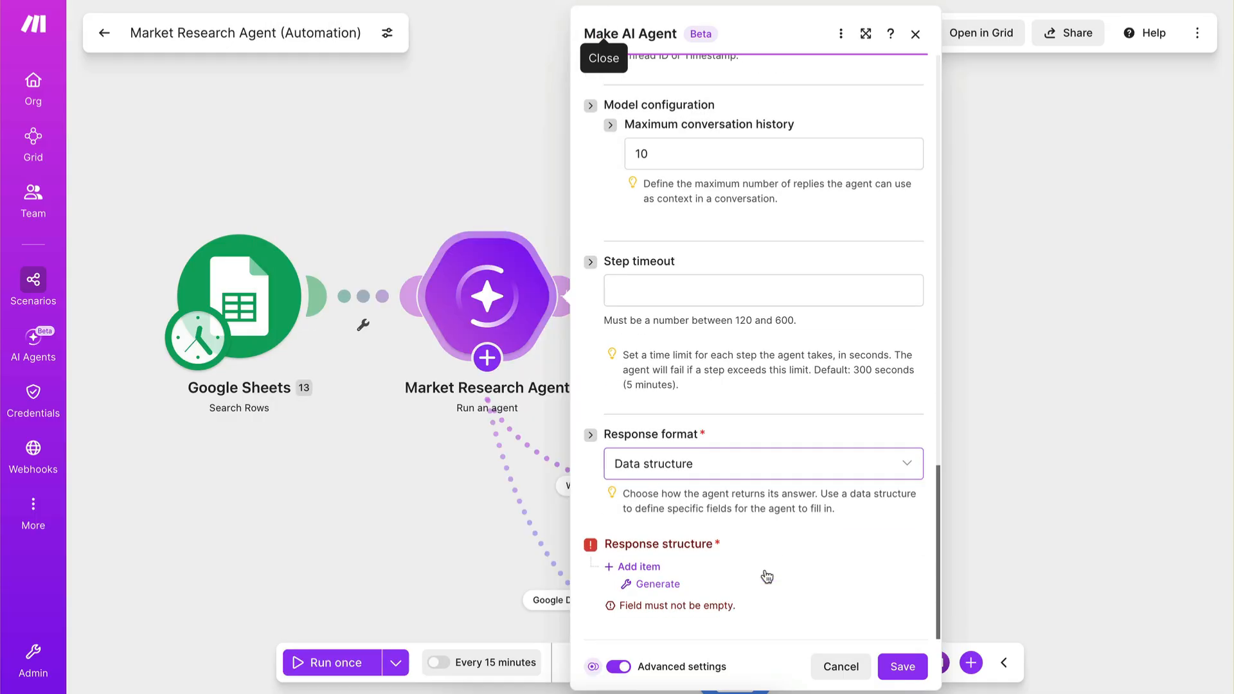
Add a first item named "market_size" to the agent's response structure.
left_click(628, 569)
left_click(640, 589)
scroll(756, 583, "down", 7)
scroll(754, 581, "up", 2)
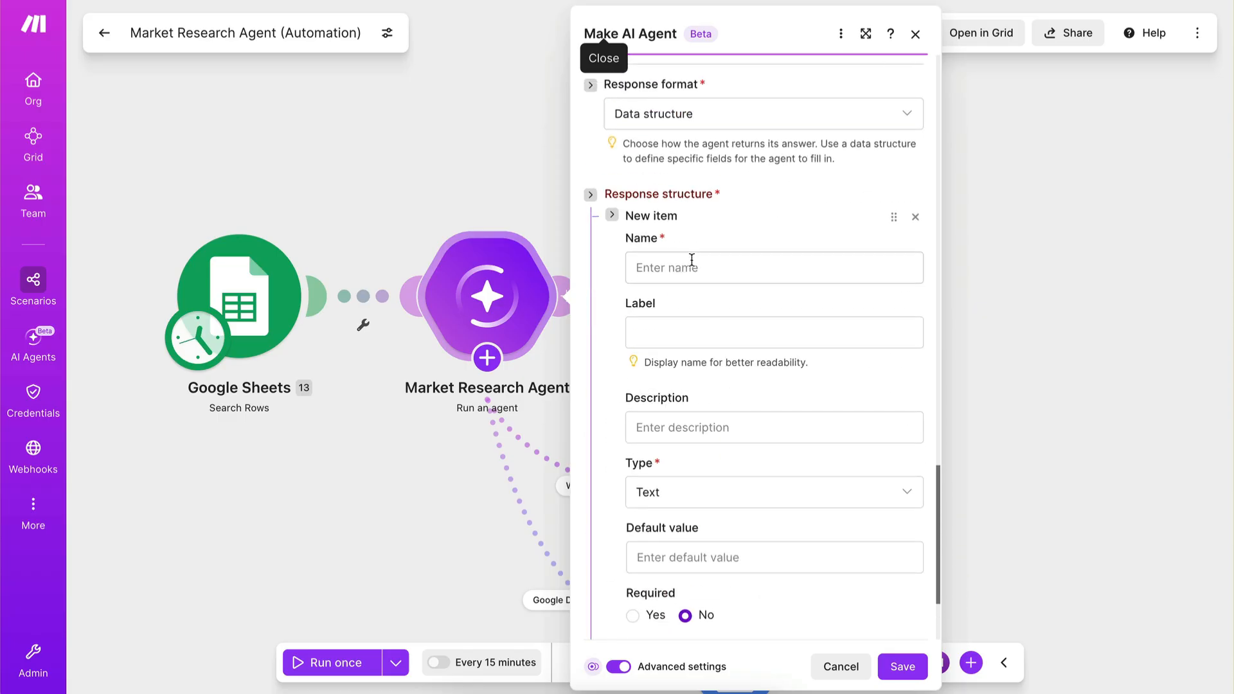
left_click(691, 280)
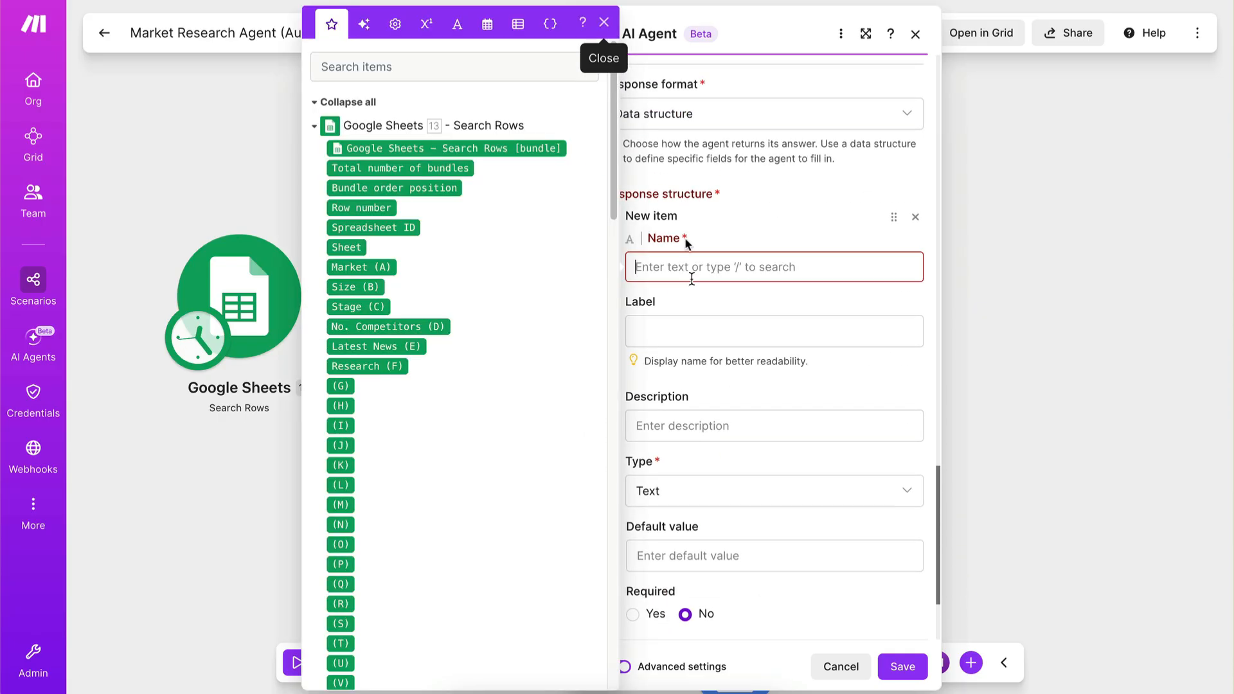
left_click(603, 23)
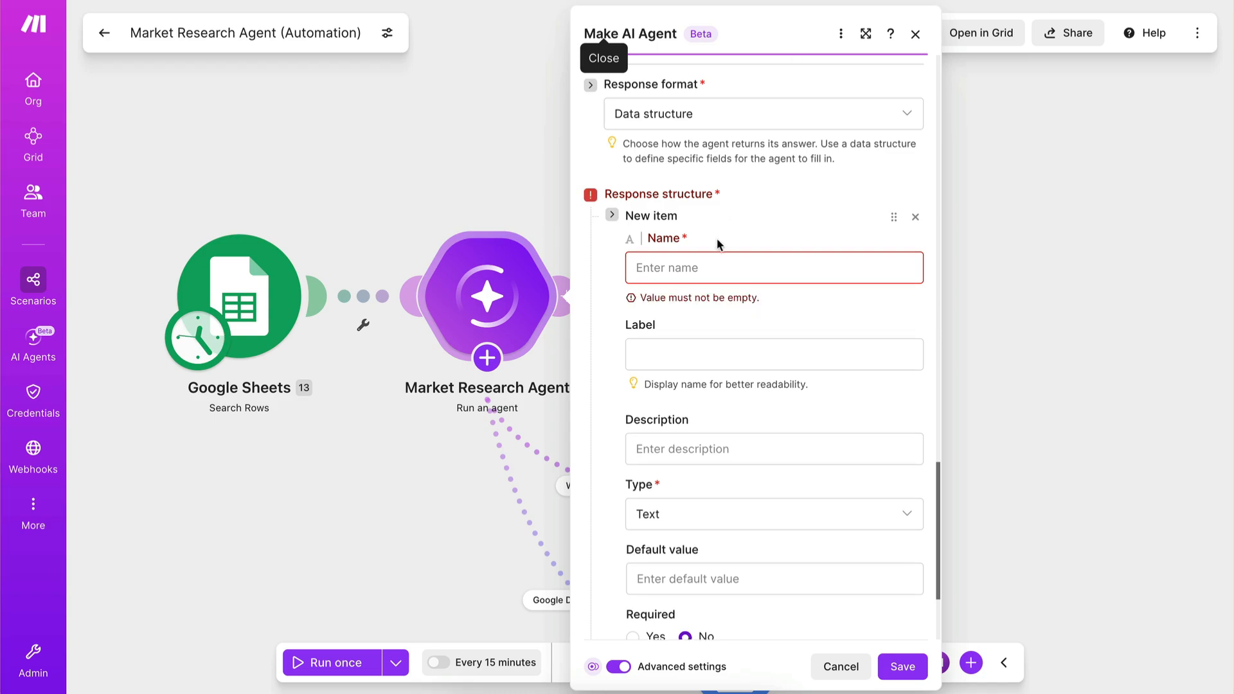
left_click(717, 267)
type("market_size")
left_click(726, 246)
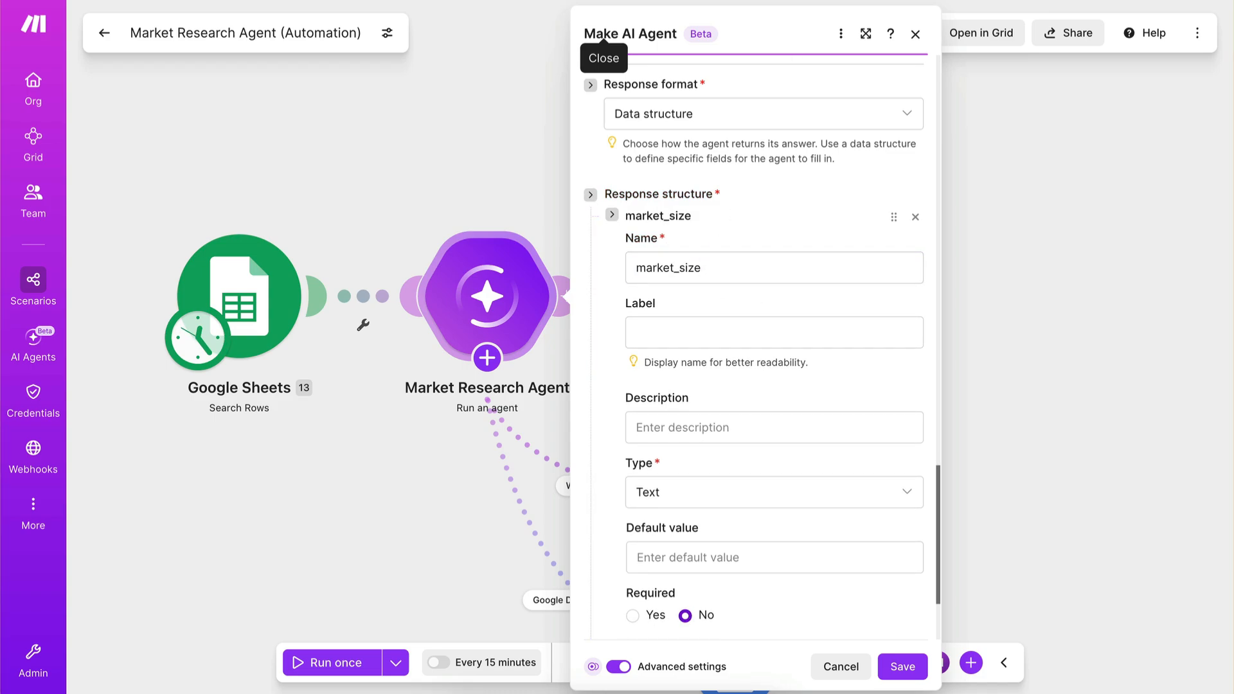
Describe the market_size item as "the size of the market in dollars", keep its type as Text and make it required.
left_click(689, 428)
type("the size of the market in dollars")
left_click(785, 396)
scroll(789, 328, "down", 2)
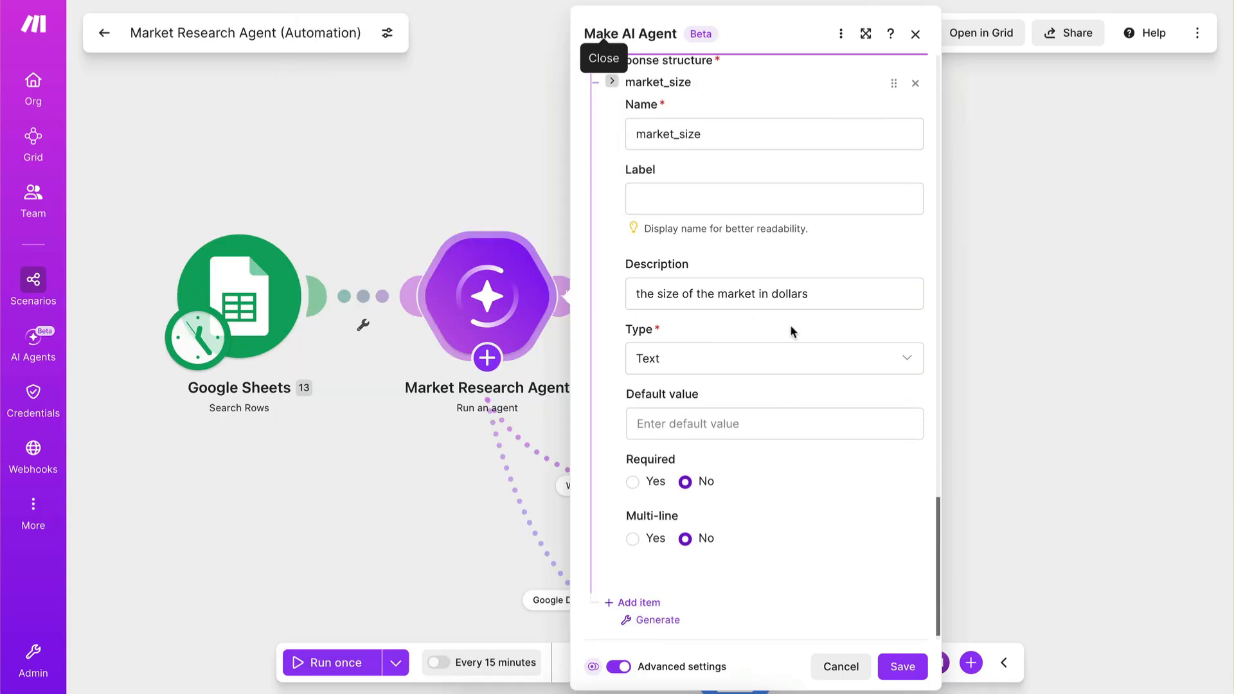
scroll(788, 326, "down", 1)
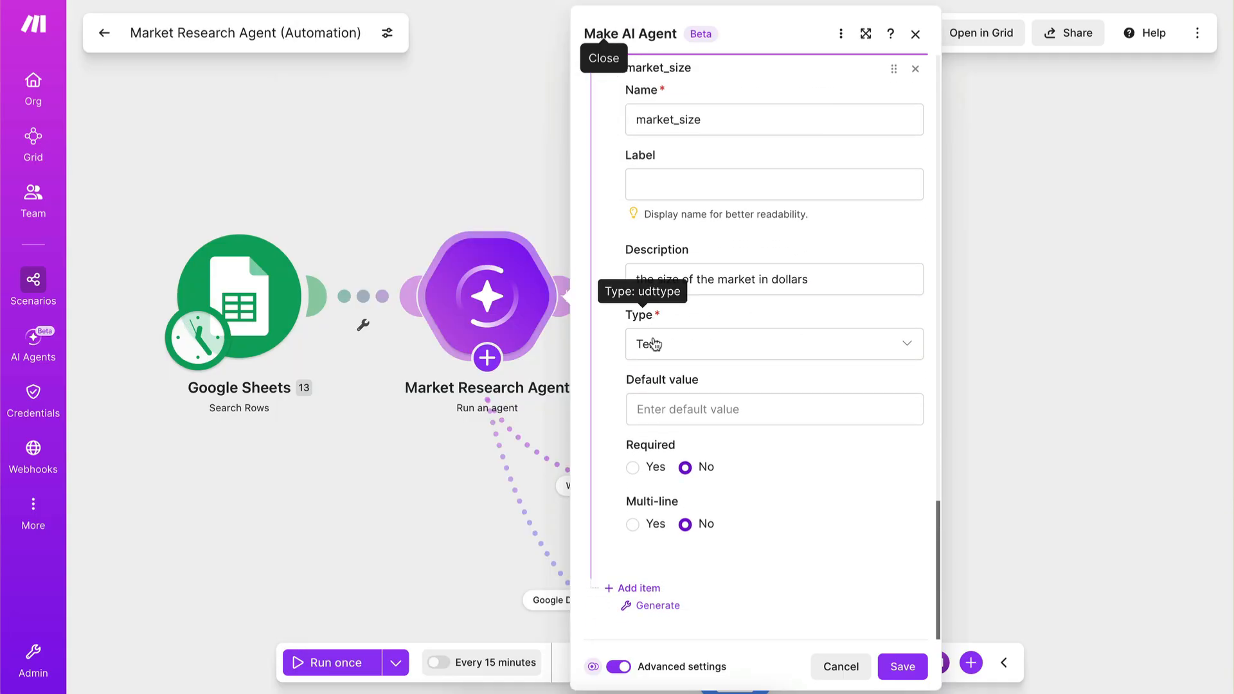
left_click(656, 354)
left_click(676, 323)
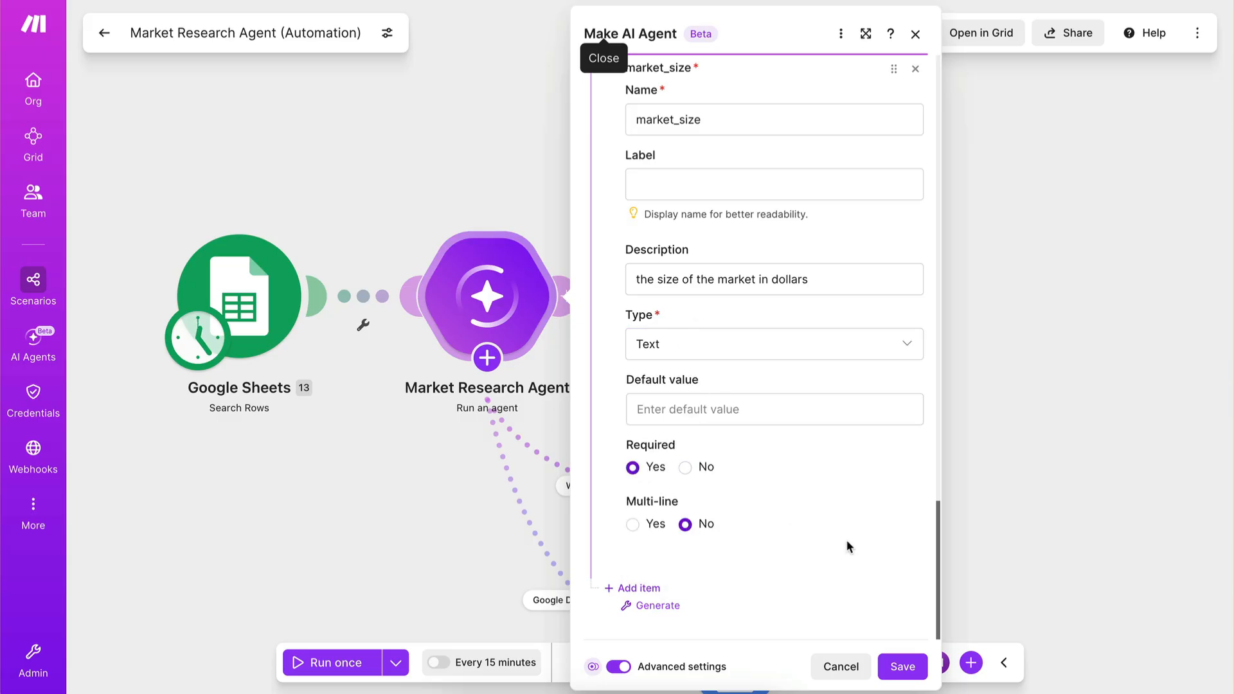
left_click(654, 607)
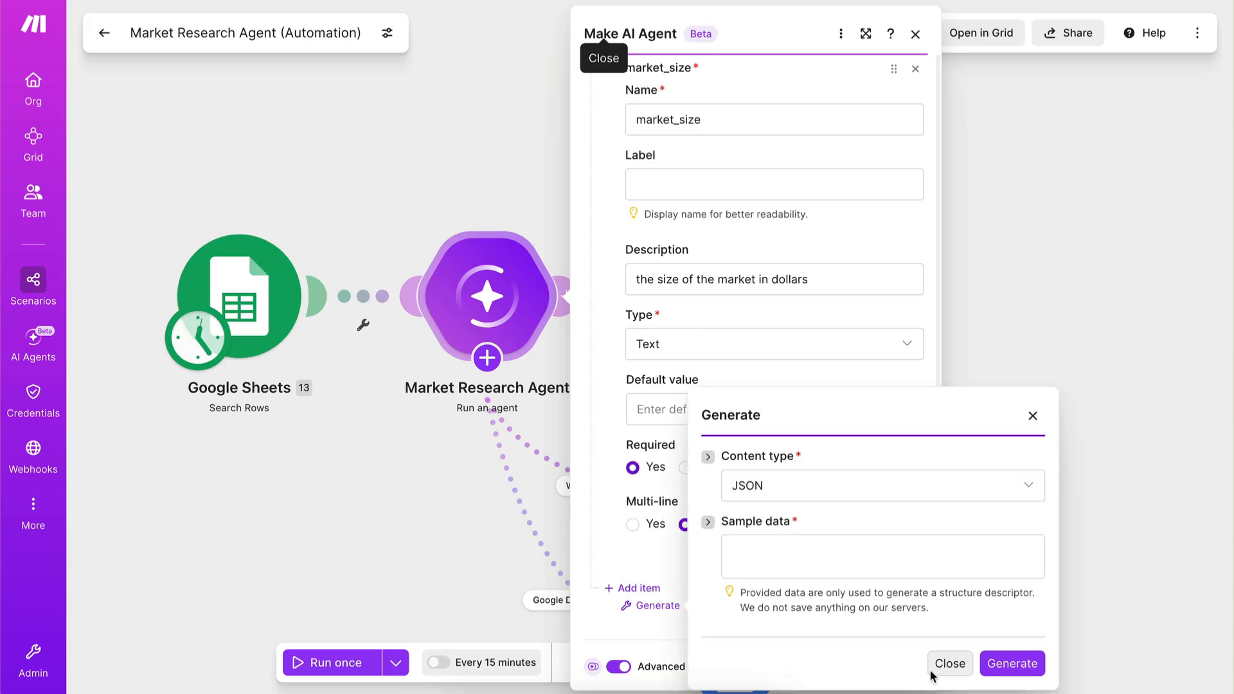
left_click(949, 664)
Add a second response item named "stage" with the description "the stage of the market (emerging, growing, mature)".
left_click(633, 588)
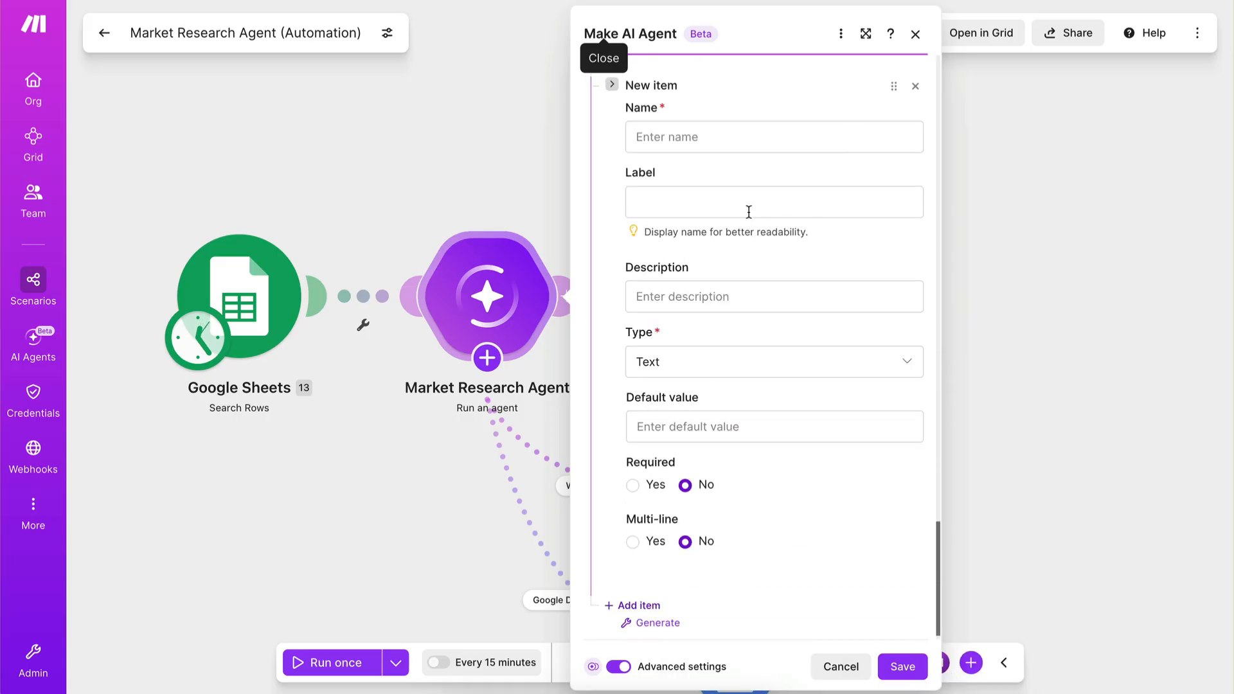
scroll(732, 212, "up", 1)
left_click(721, 180)
type("stage")
left_click(604, 23)
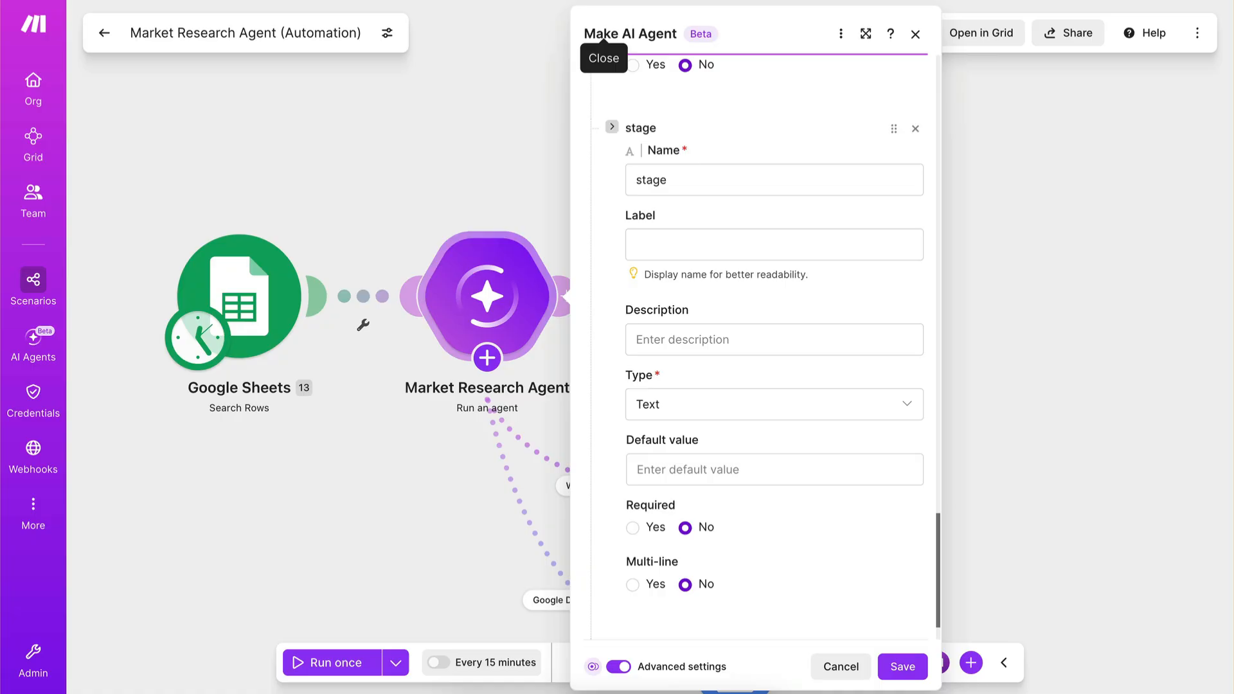
left_click(688, 341)
type("the stage of the market (emerging, growing, mature)")
key("Escape")
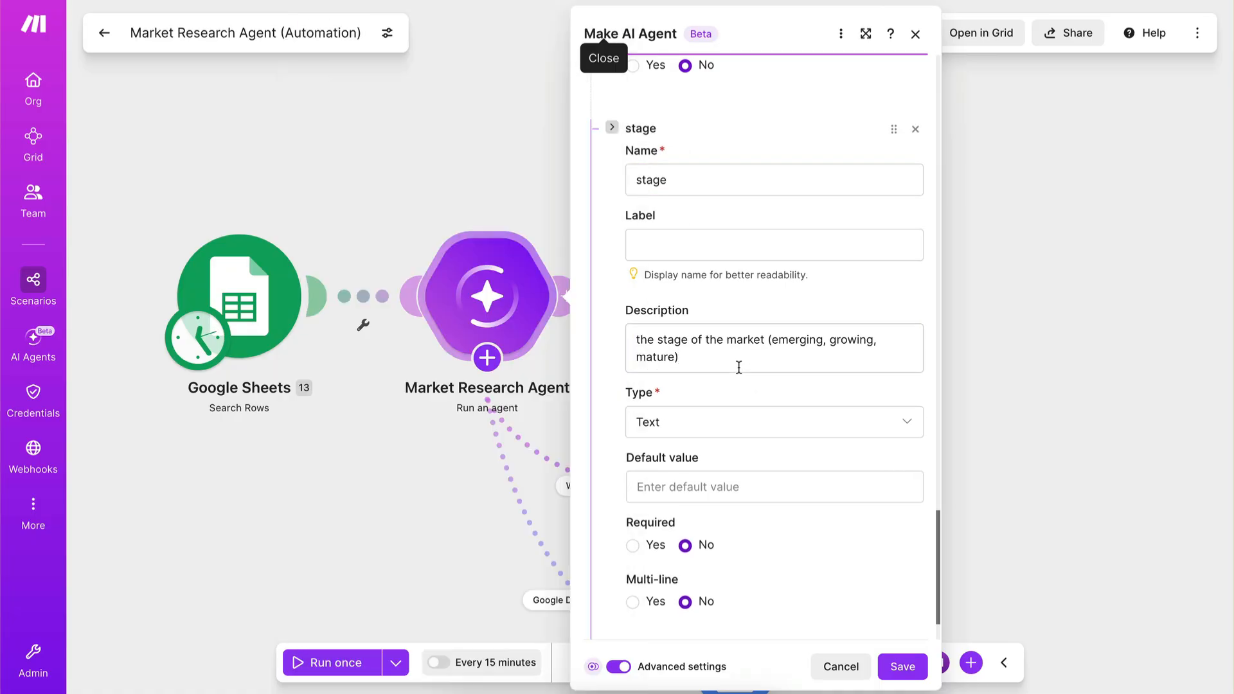
left_click(697, 422)
left_click(696, 386)
scroll(696, 386, "down", 1)
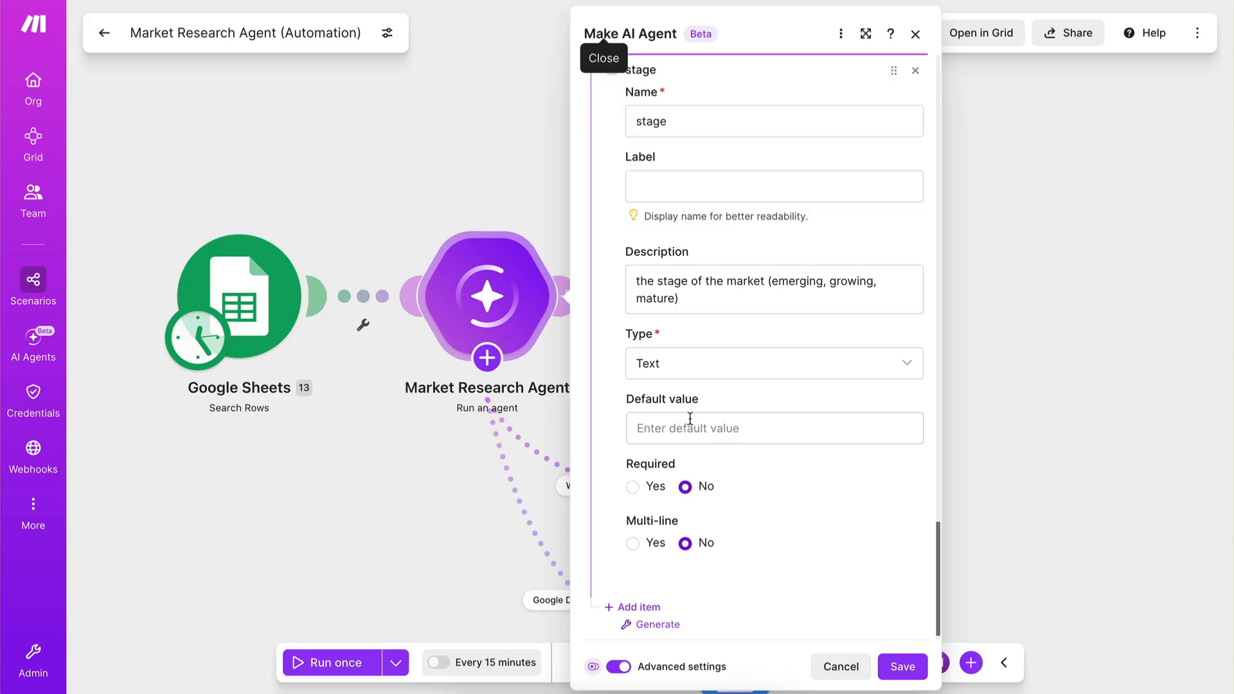
scroll(688, 411, "down", 1)
left_click(689, 339)
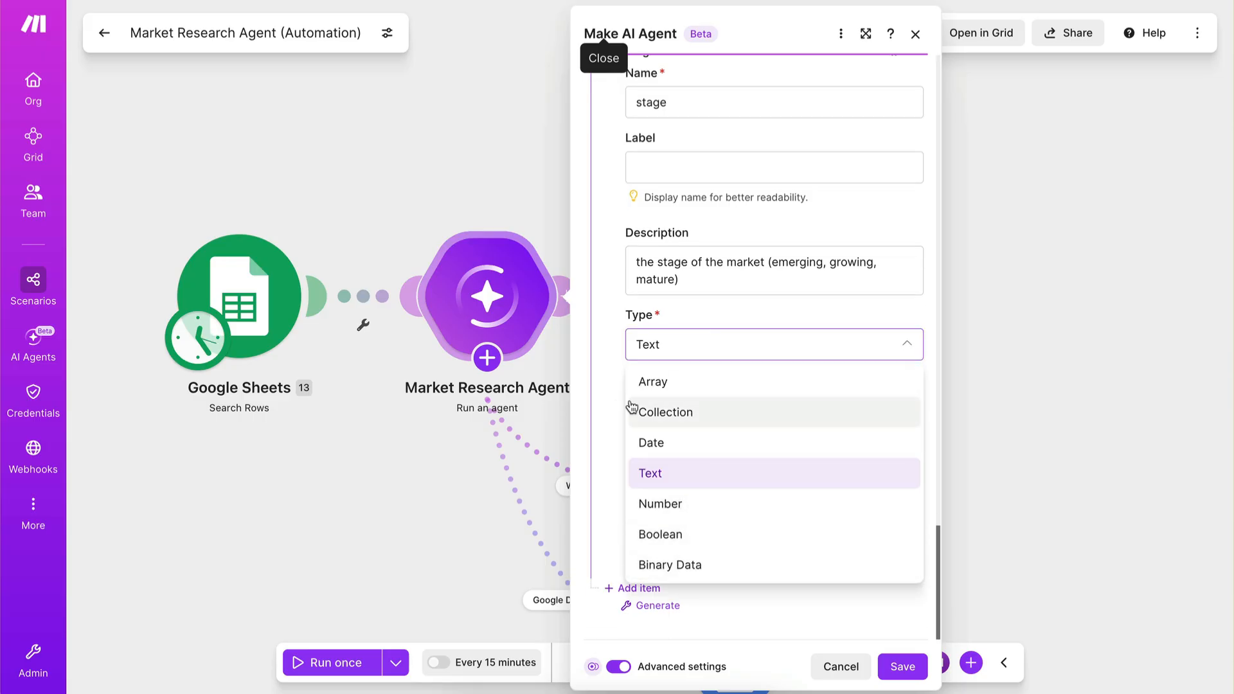
left_click(699, 353)
Reword the stage item's description to "the stage of the market. It can either be emerging, growing, mature" and make the item required.
left_click(766, 267)
key("BackSpace")
key("BackSpace")
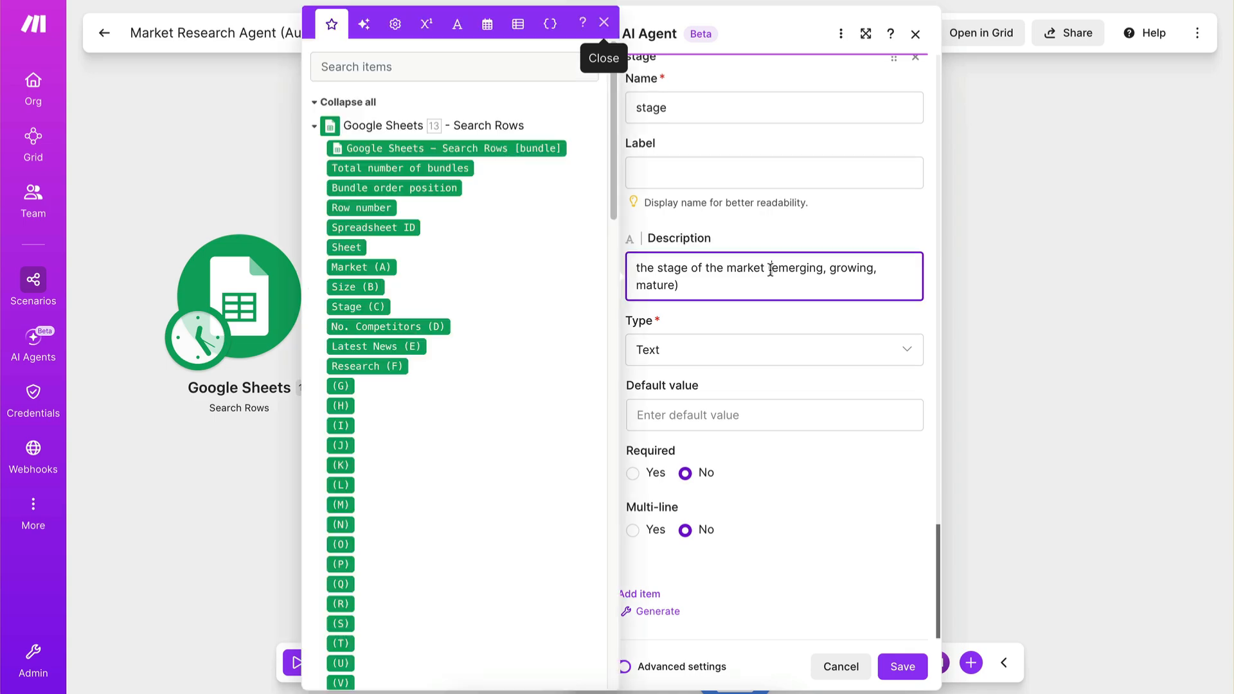
type(". It can either be")
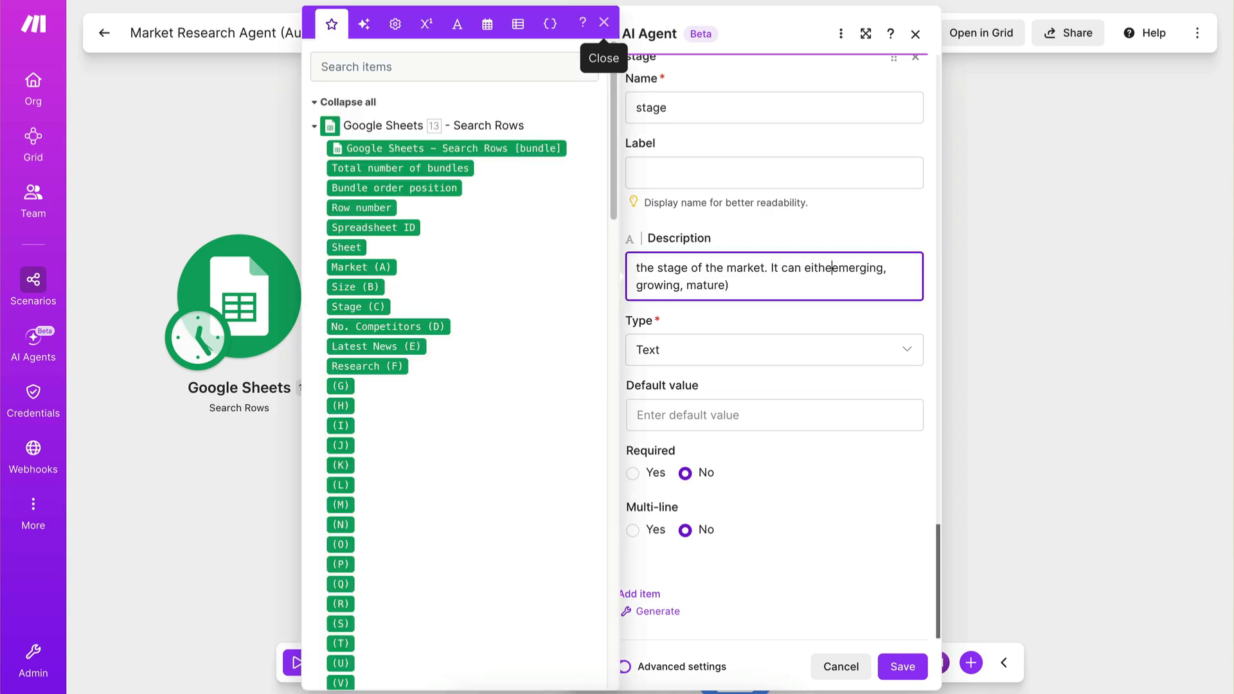
left_click(748, 287)
key("BackSpace")
left_click(766, 314)
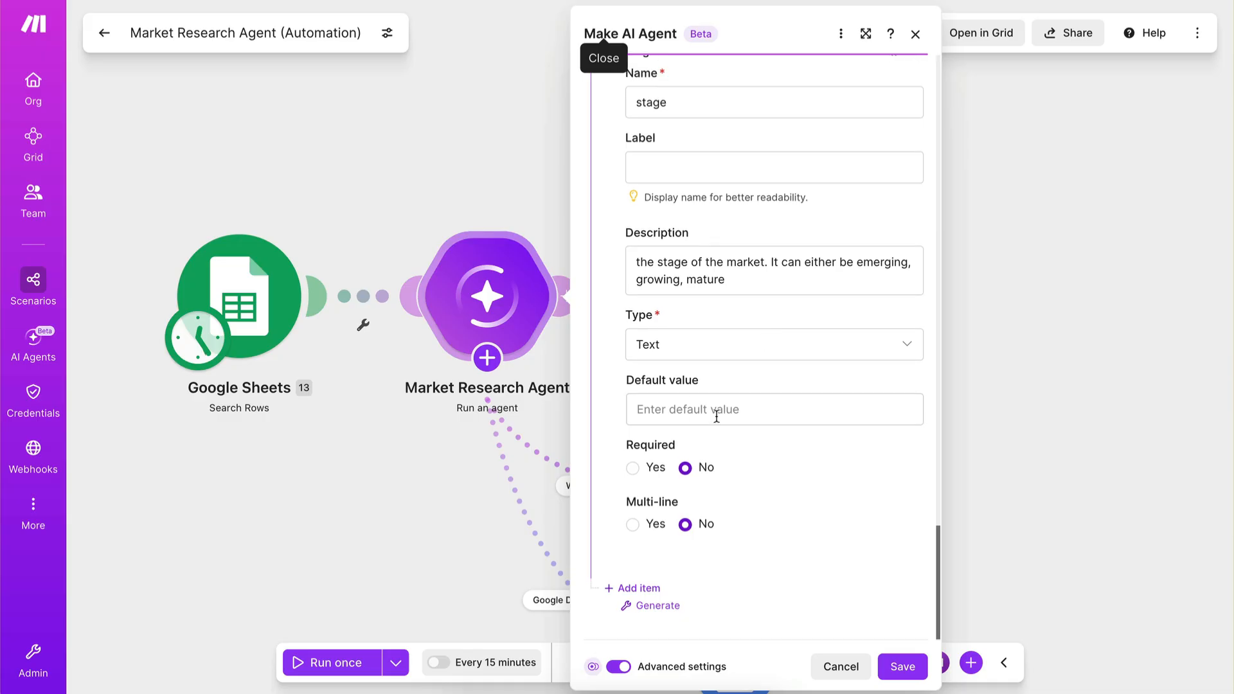
left_click(632, 467)
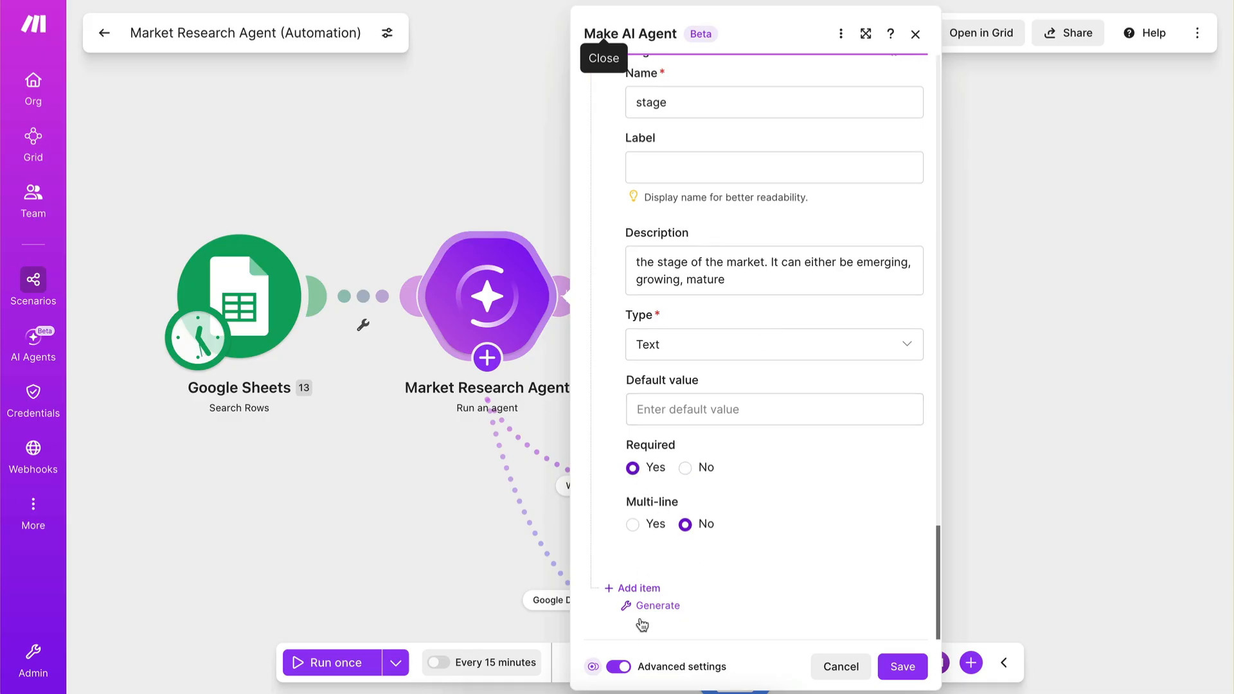
Add a third item named "number_of_competitors" to the response structure.
left_click(646, 590)
scroll(705, 533, "down", 3)
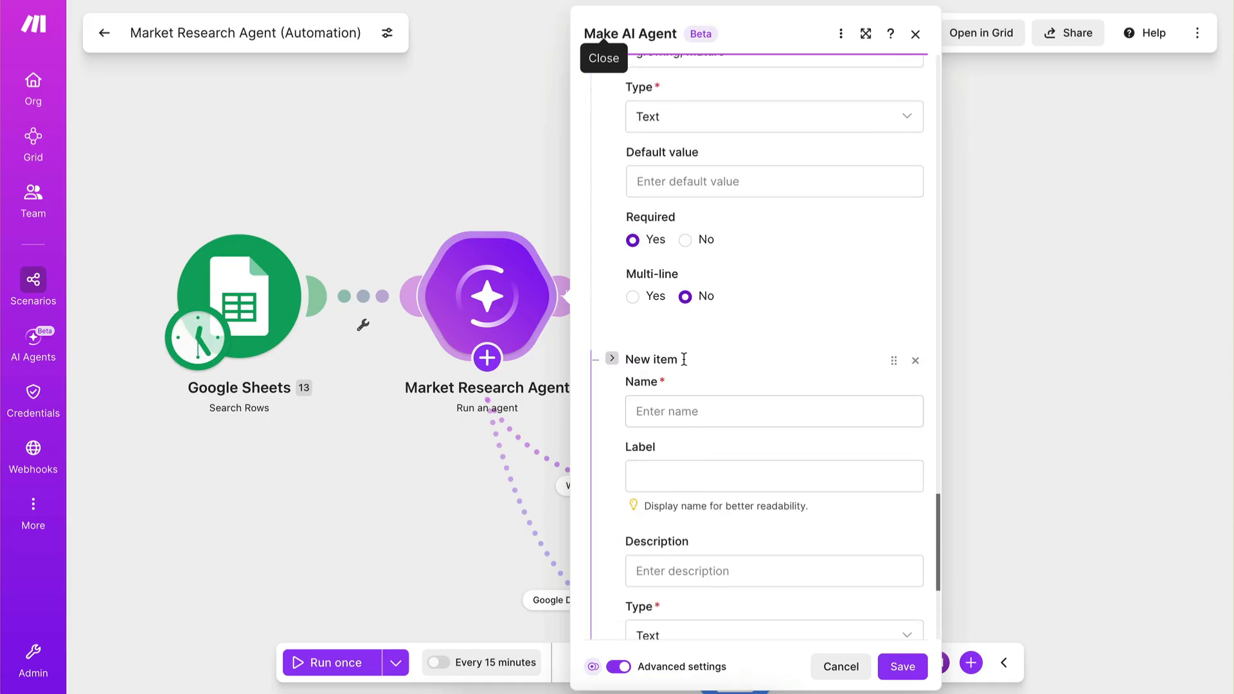
left_click(761, 417)
type("number_of_competitors")
key("Escape")
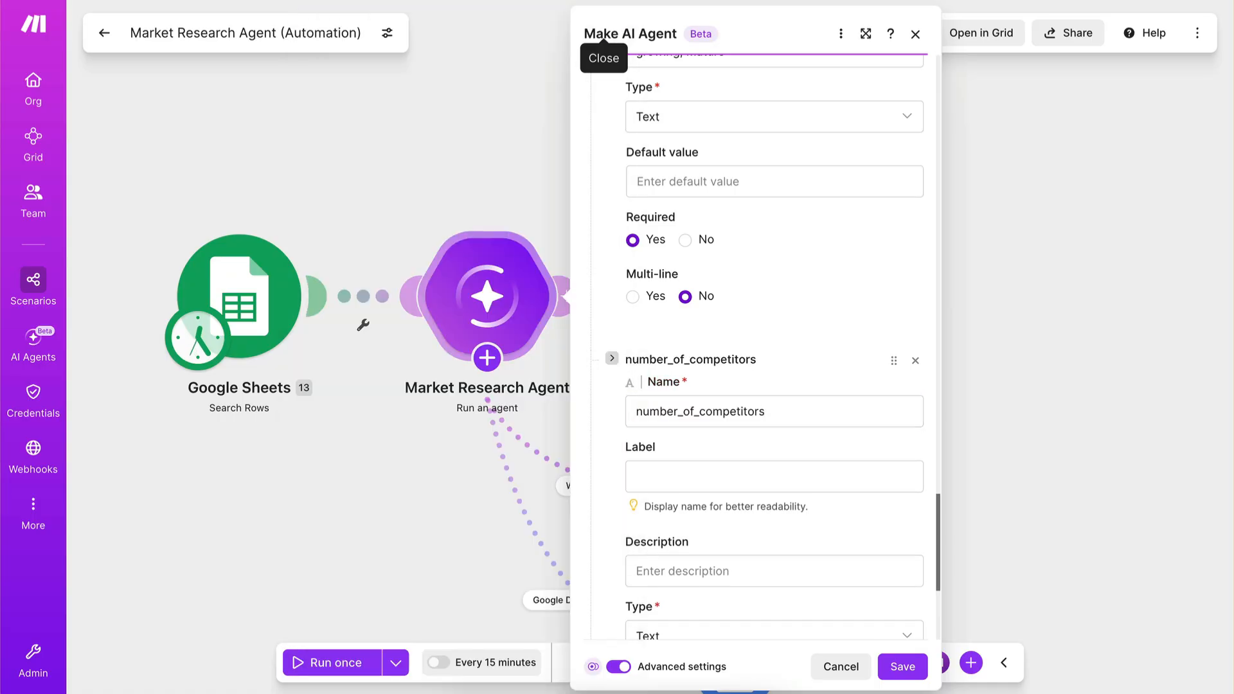
Describe the item as "A number between 1 and 10. If there are more than 10 key competitors, output 10+" and make it required.
scroll(699, 526, "down", 1)
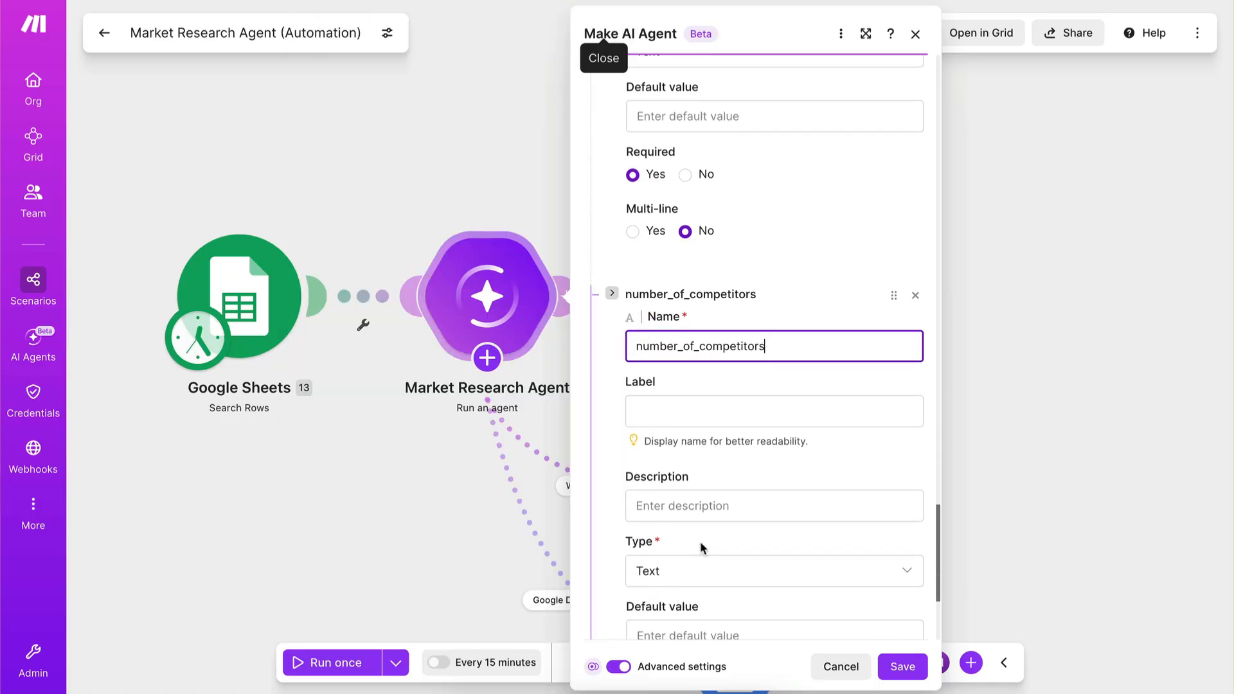
left_click(638, 505)
type("Number between 1 and 10+")
left_click(636, 506)
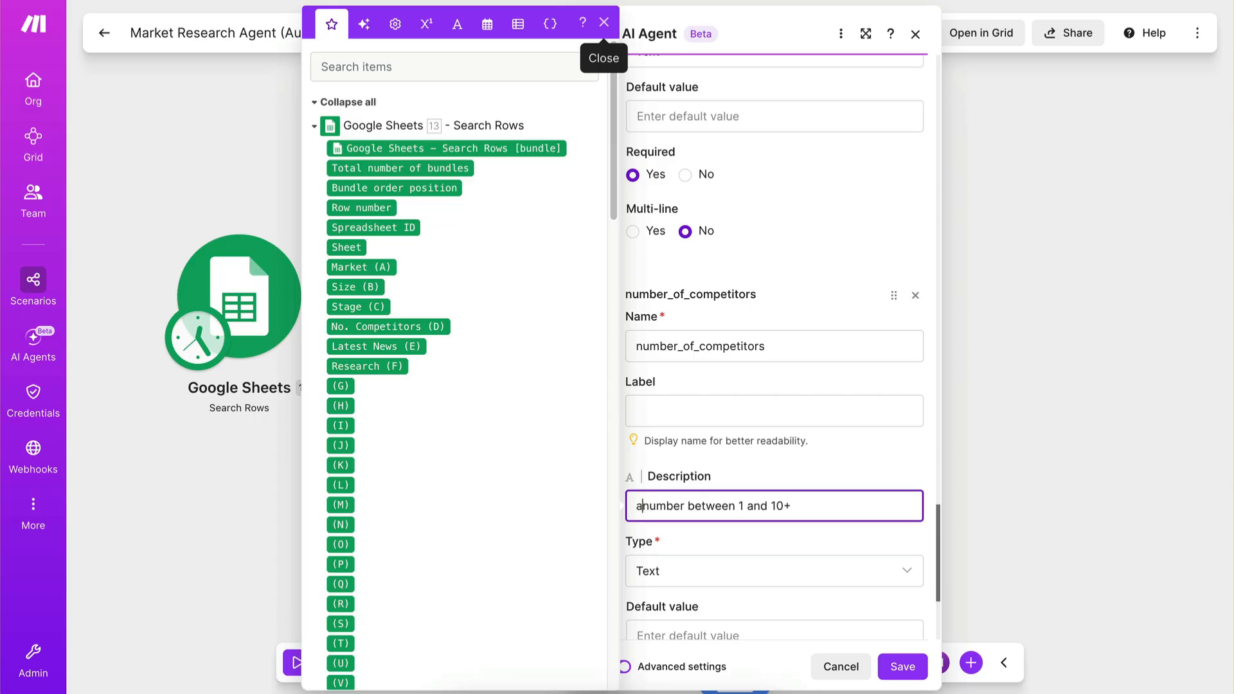
type("A")
left_click(790, 505)
key("BackSpace")
key("BackSpace")
type("0. If there are more than 10 key competitor")
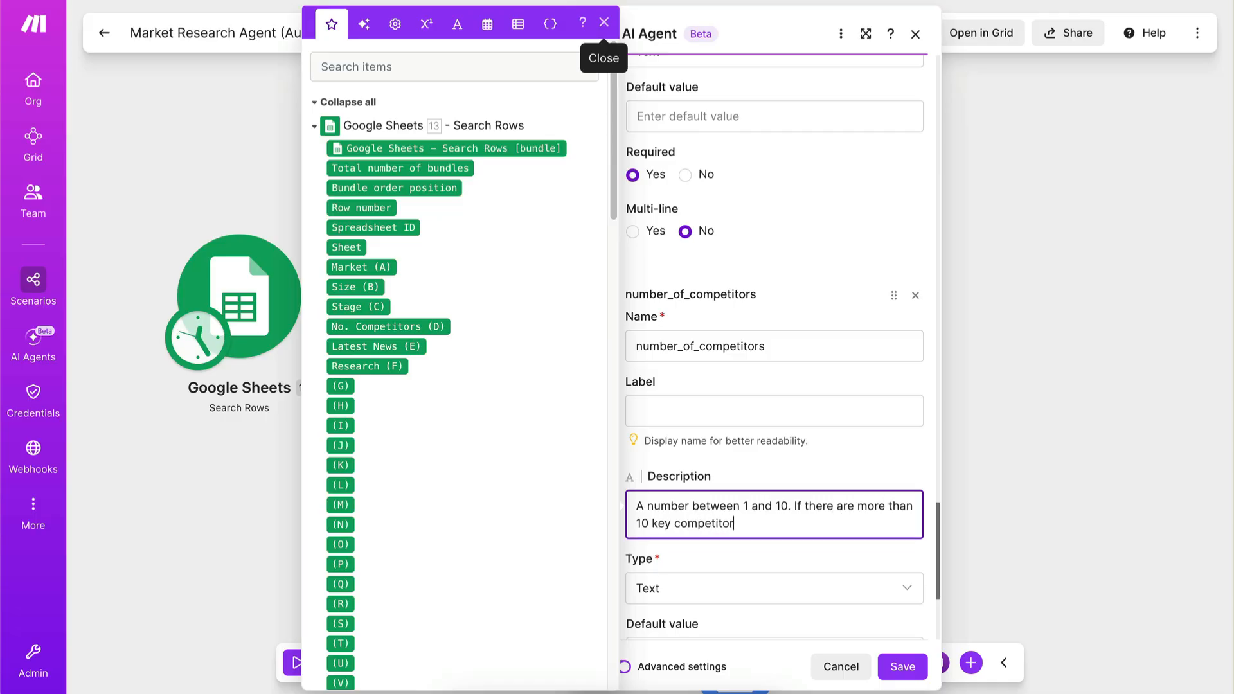
type("s, output 10+")
left_click(819, 545)
scroll(816, 553, "down", 4)
left_click(633, 467)
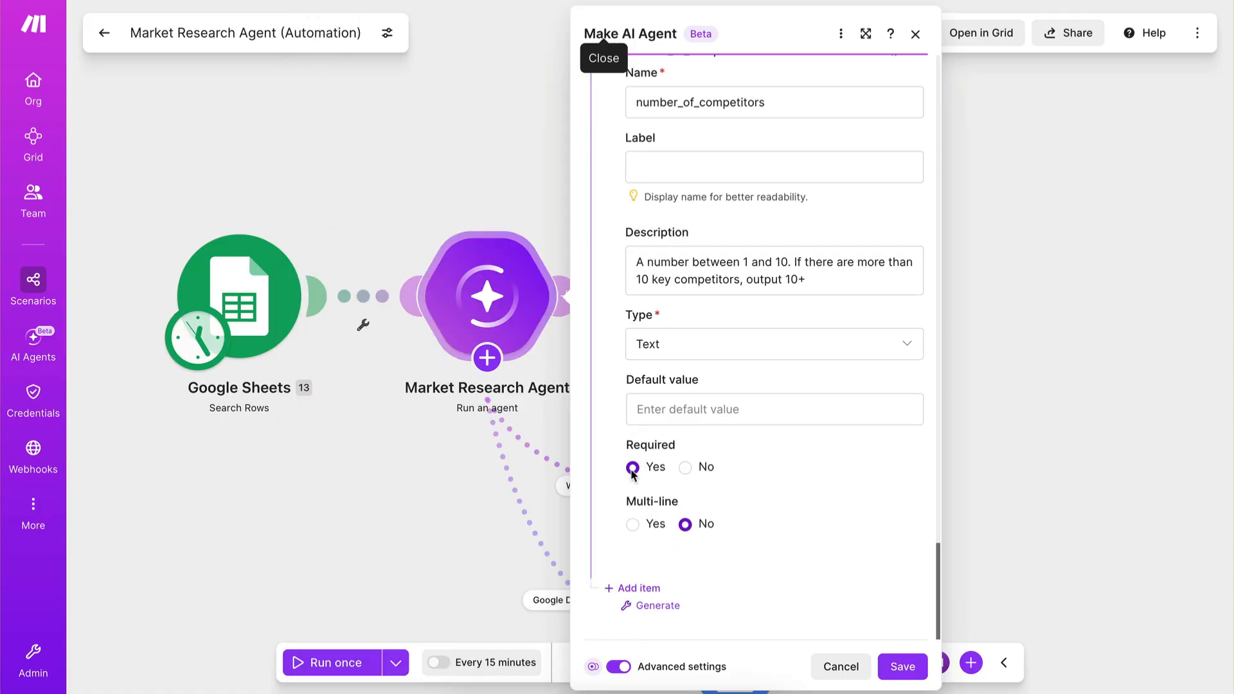
Add a fourth item named "doc_url" to the agent's response structure.
left_click(636, 588)
scroll(776, 413, "down", 3)
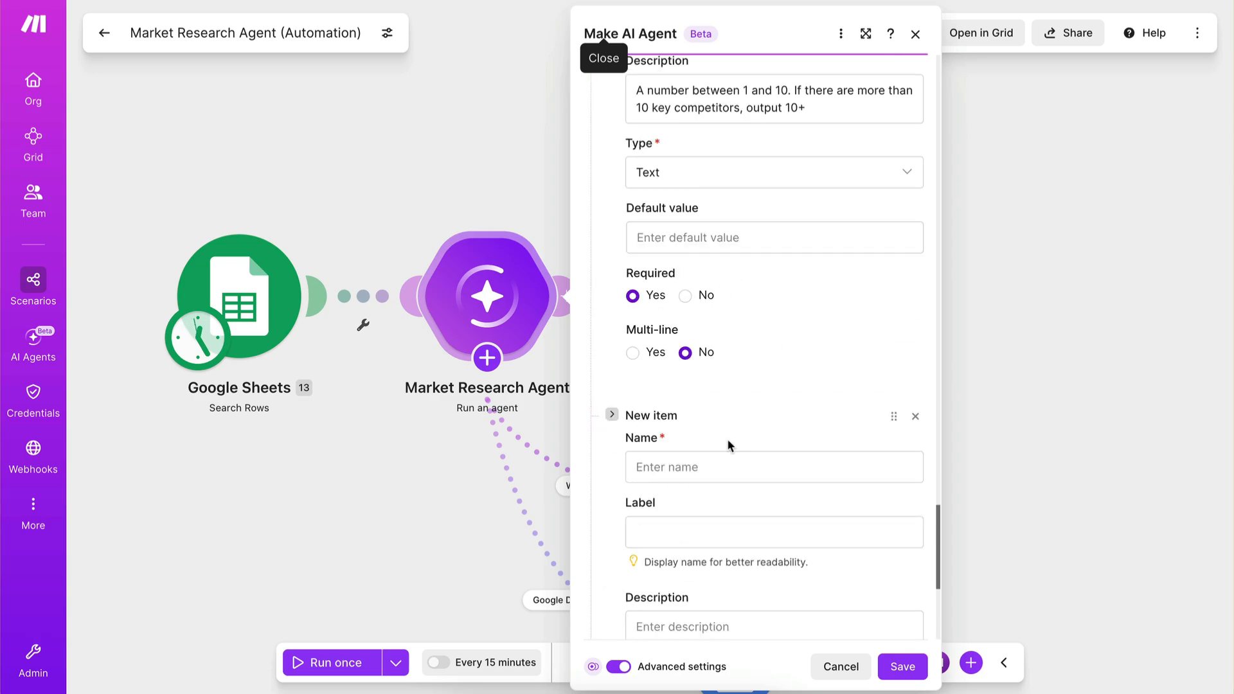
left_click(721, 463)
type("doc_url")
scroll(707, 435, "down", 3)
left_click(603, 23)
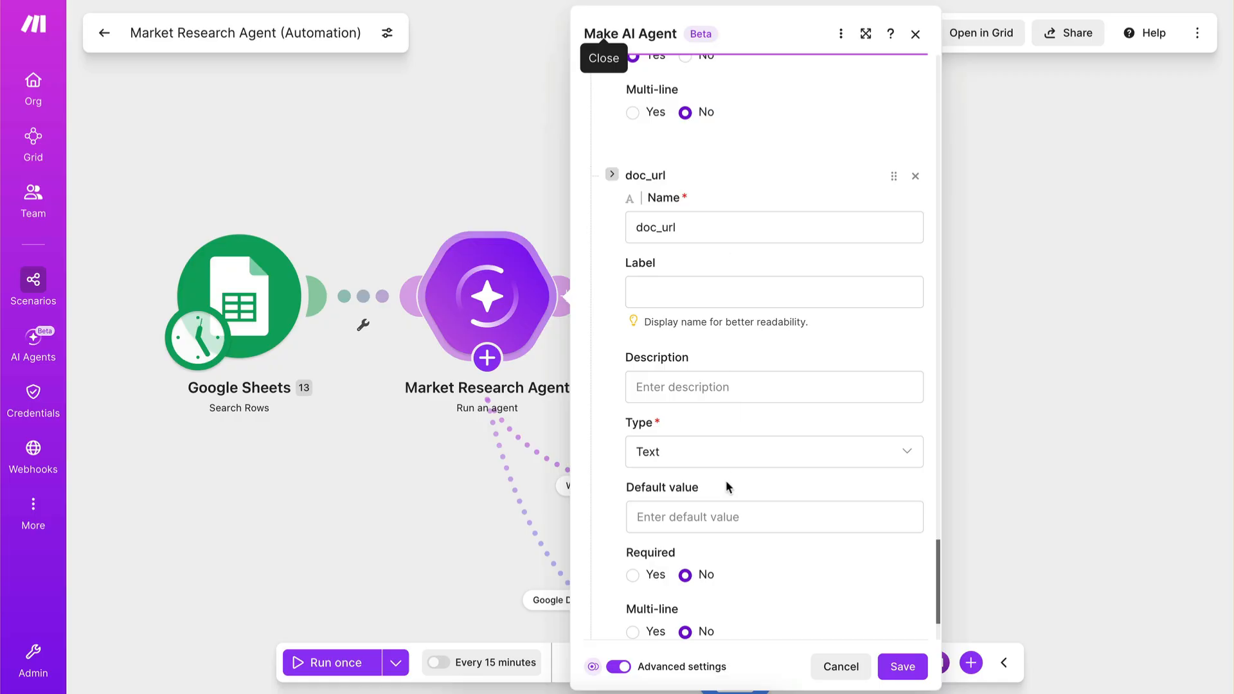
Describe the doc_url item as "the url of the google doc that contains the market news" and make it required.
left_click(695, 381)
type("the url of the google doc that you genarated")
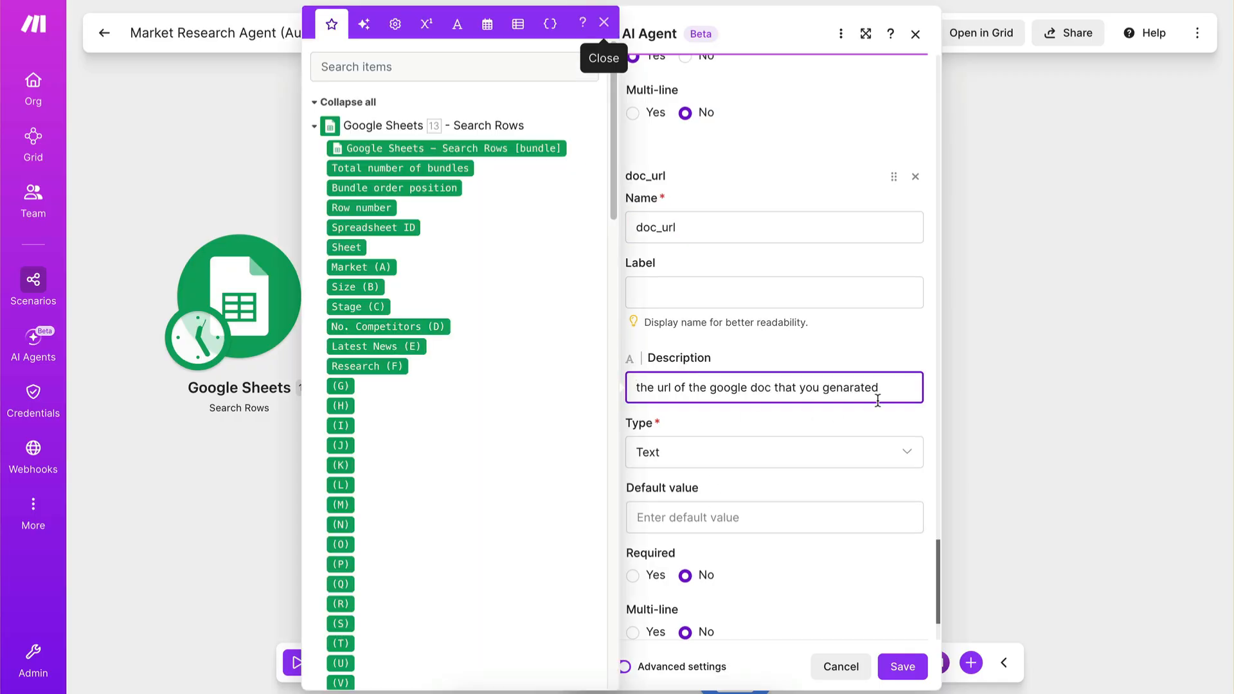
key("BackSpace")
key("BackSpace")
key("BackSpace")
key("BackSpace")
key("BackSpace")
key("BackSpace")
key("BackSpace")
type("contains the market new")
left_click(874, 439)
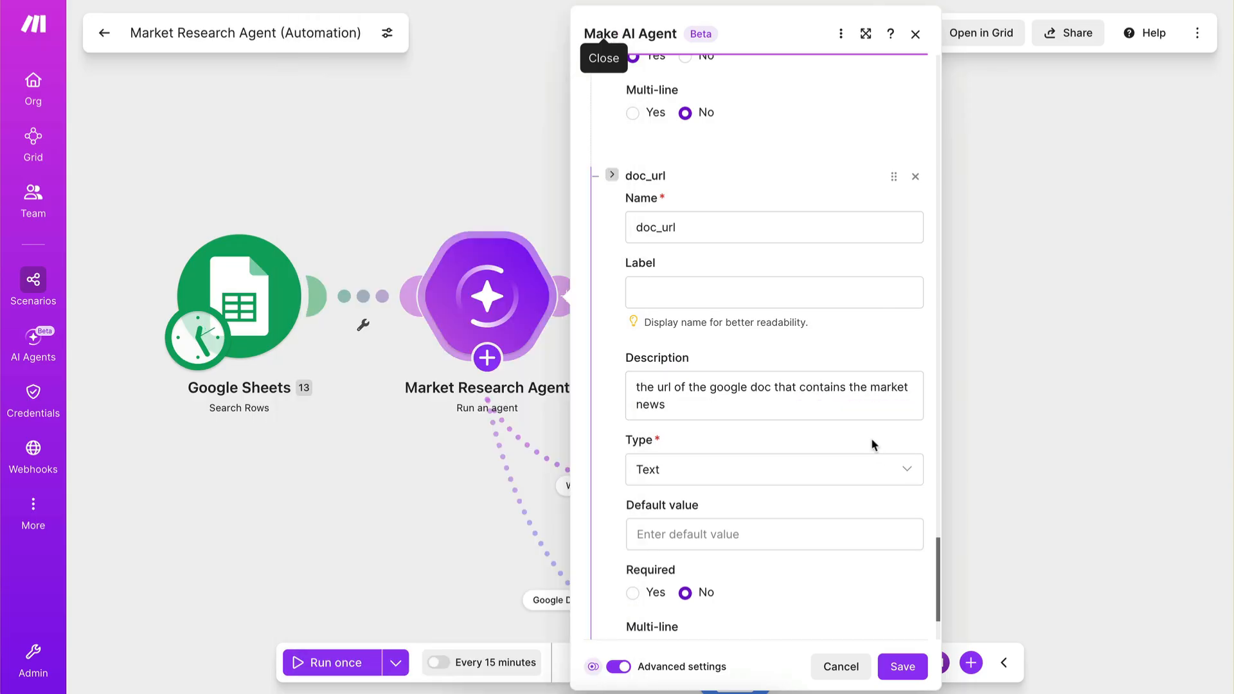
scroll(870, 437, "down", 2)
left_click(652, 467)
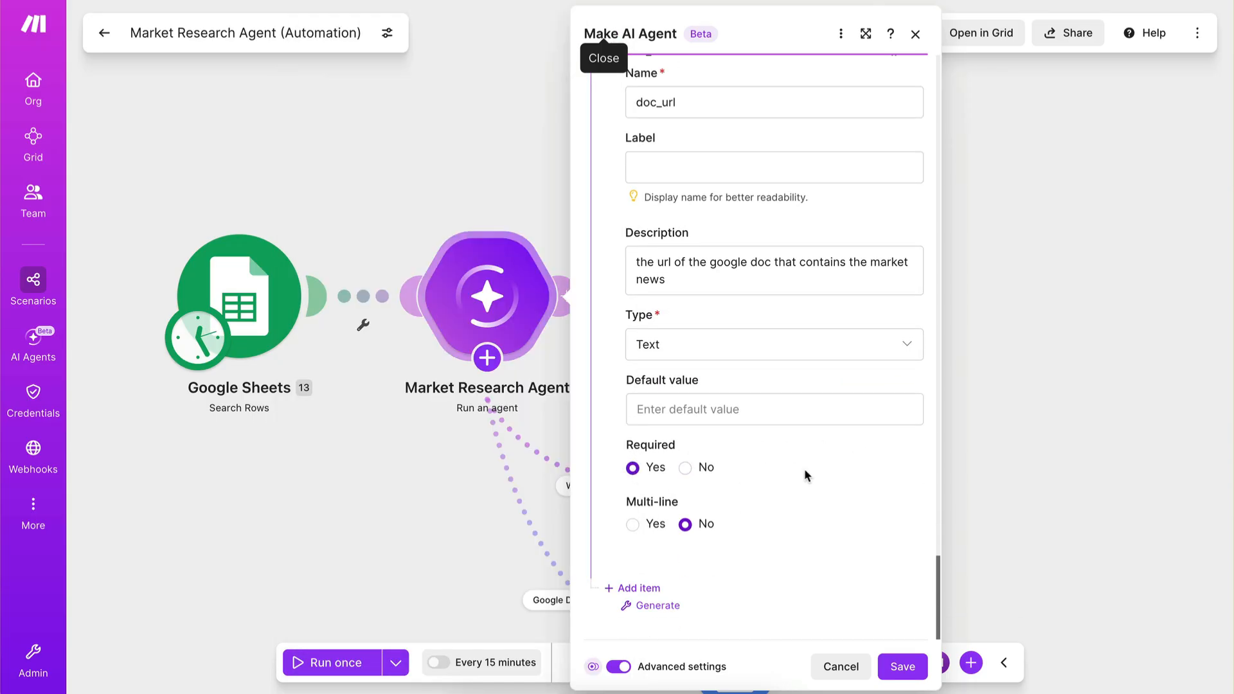
Review the response structure items, then save the agent's settings and the scenario.
scroll(804, 469, "up", 7)
scroll(804, 473, "up", 15)
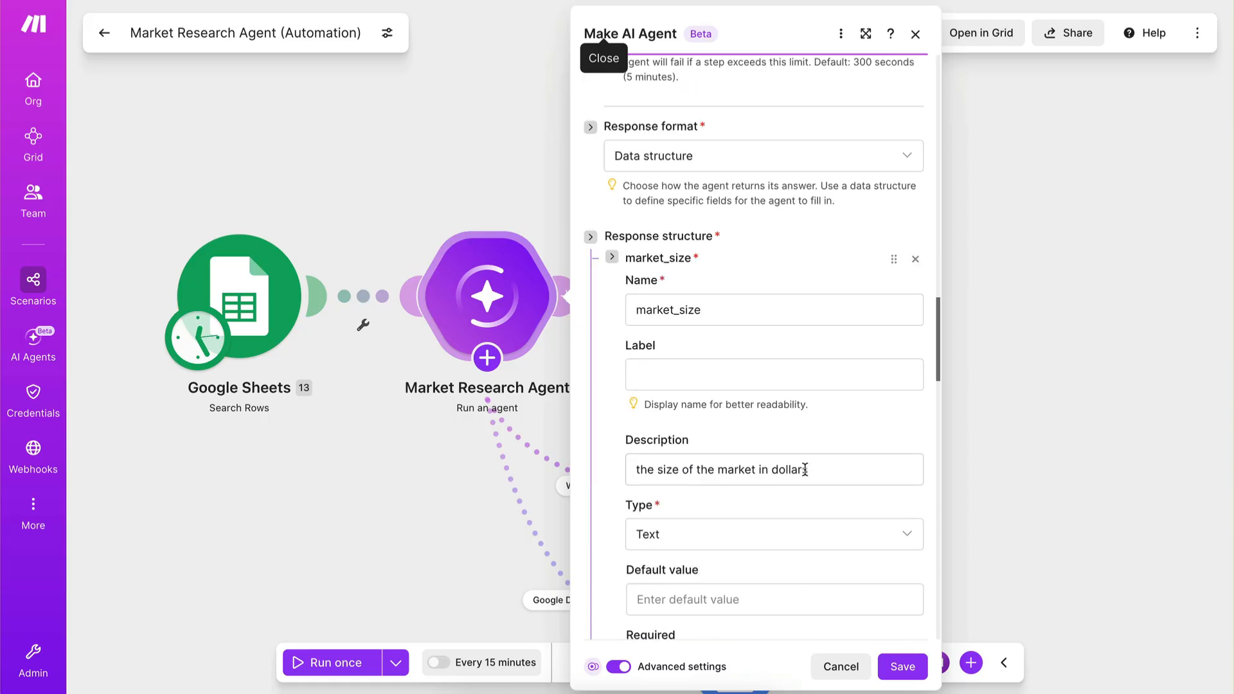
scroll(804, 470, "down", 1)
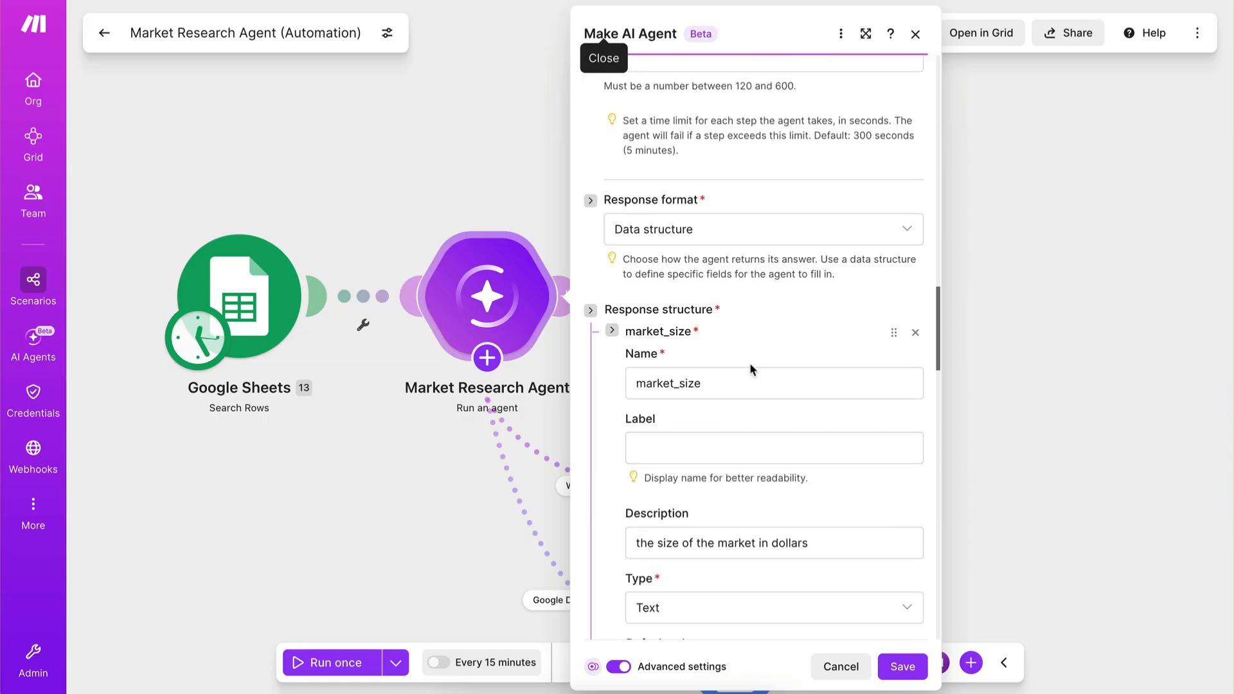
scroll(750, 364, "up", 6)
scroll(750, 364, "down", 6)
left_click(902, 666)
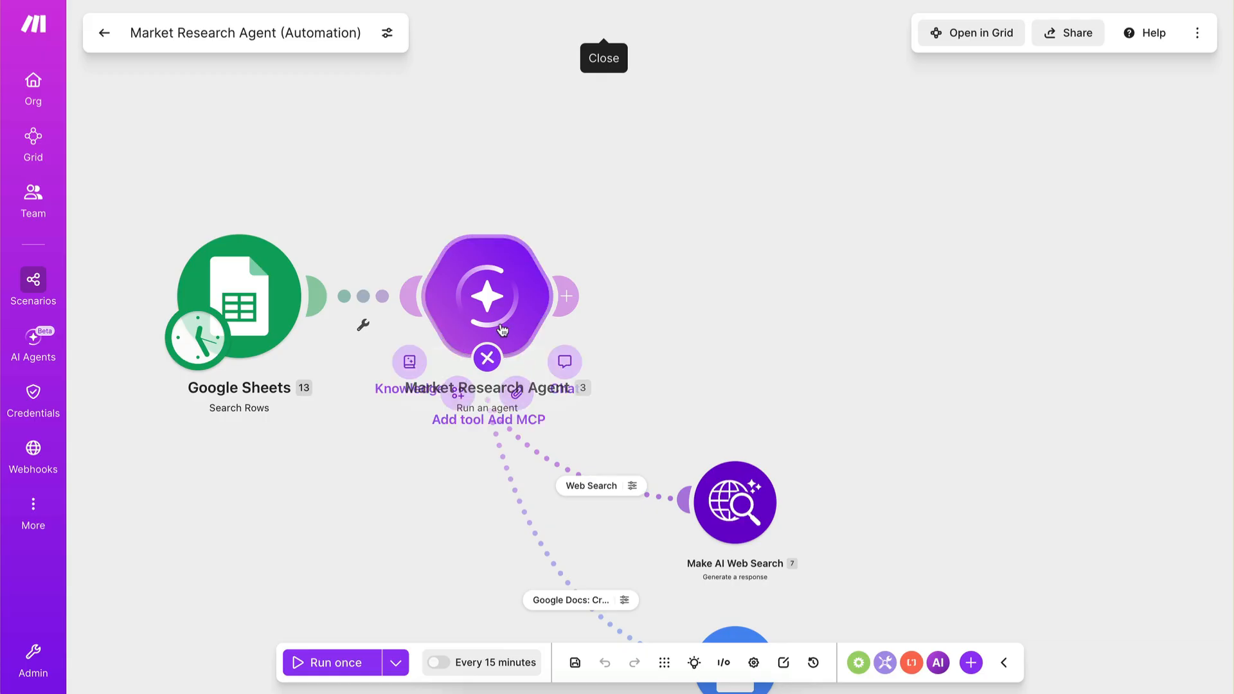
left_click(575, 663)
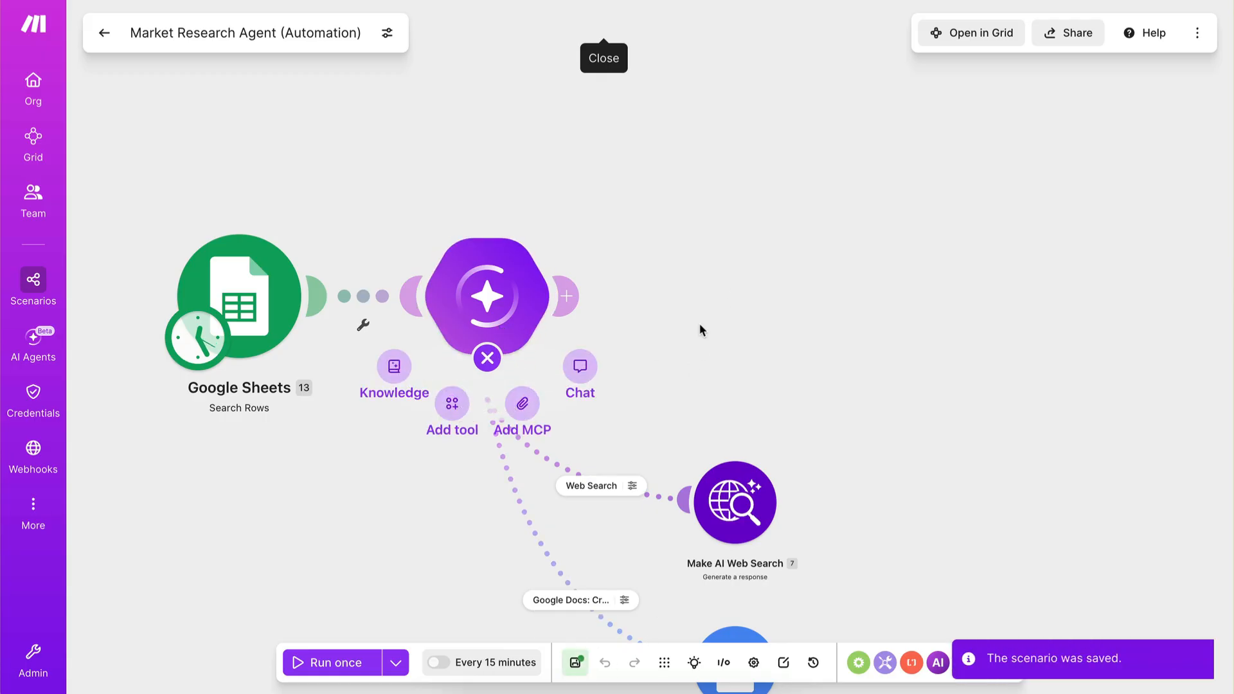
Add a Google Sheets "Update a Row" module after the Market Research Agent.
left_click(569, 296)
left_click(569, 297)
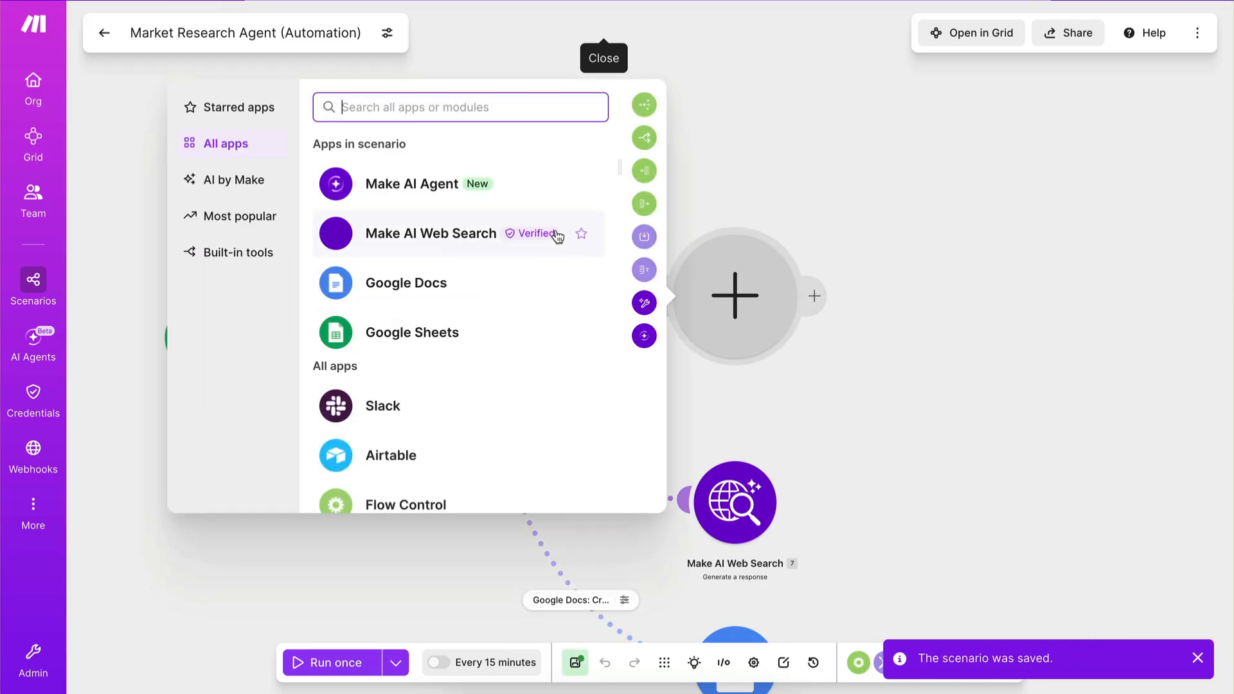
type("google sheet")
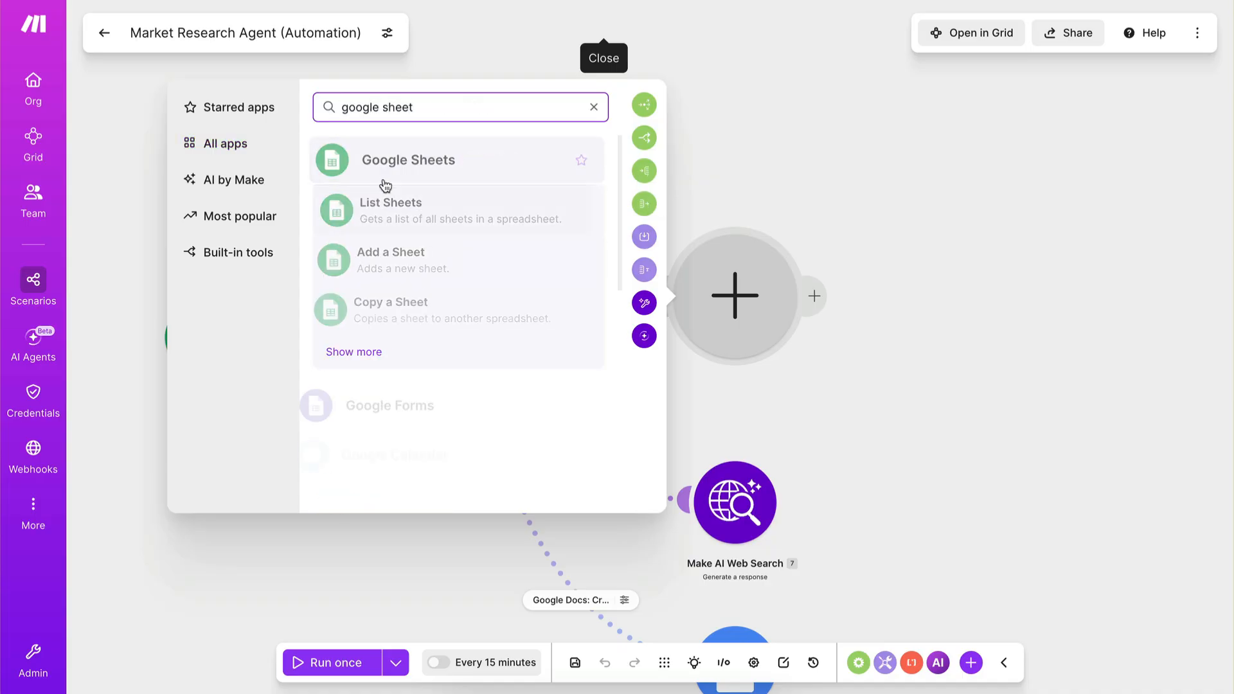
left_click(345, 166)
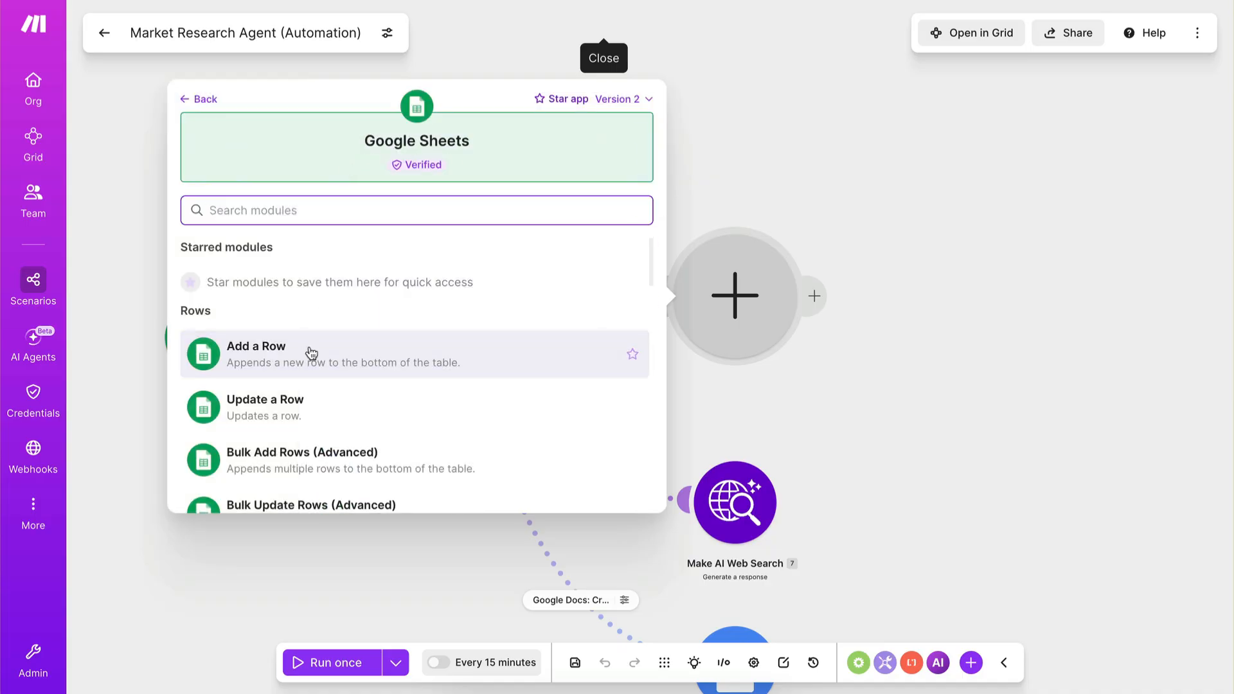
scroll(311, 353, "down", 2)
left_click(222, 315)
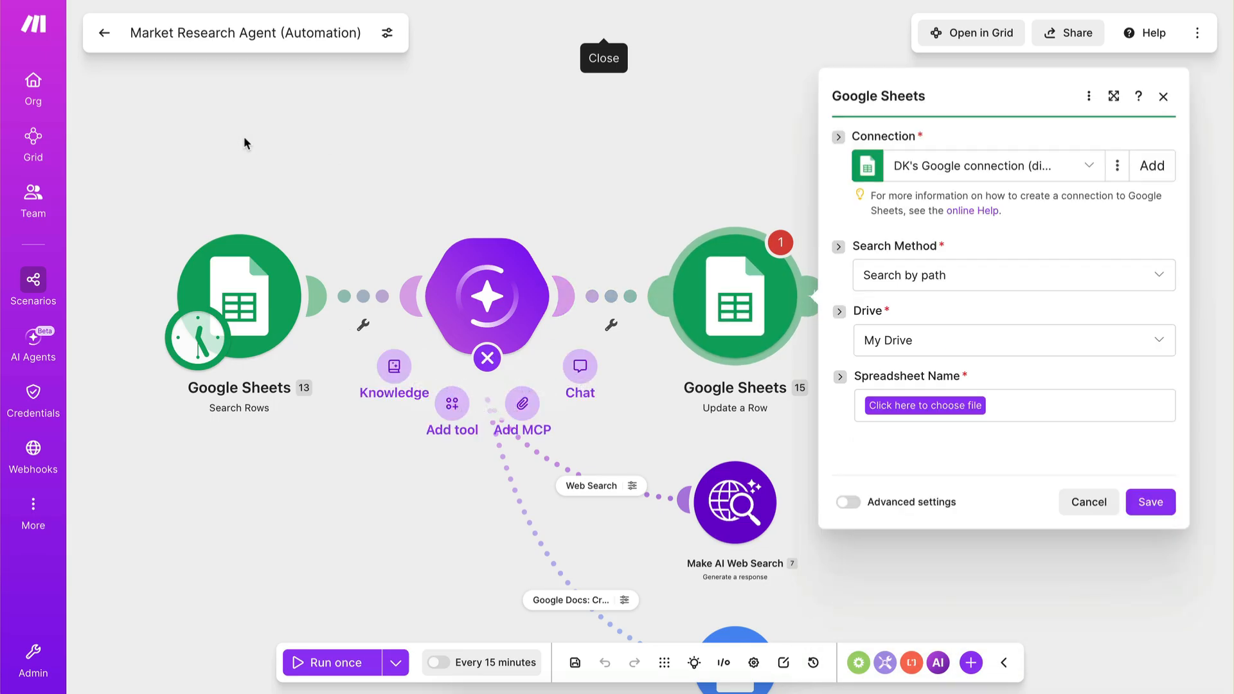
Check the Size to Latest News columns of the AI Agents row in the Market Evaluation spreadsheet, then return to Make.
mouse_move(70, 251)
left_click(61, 99)
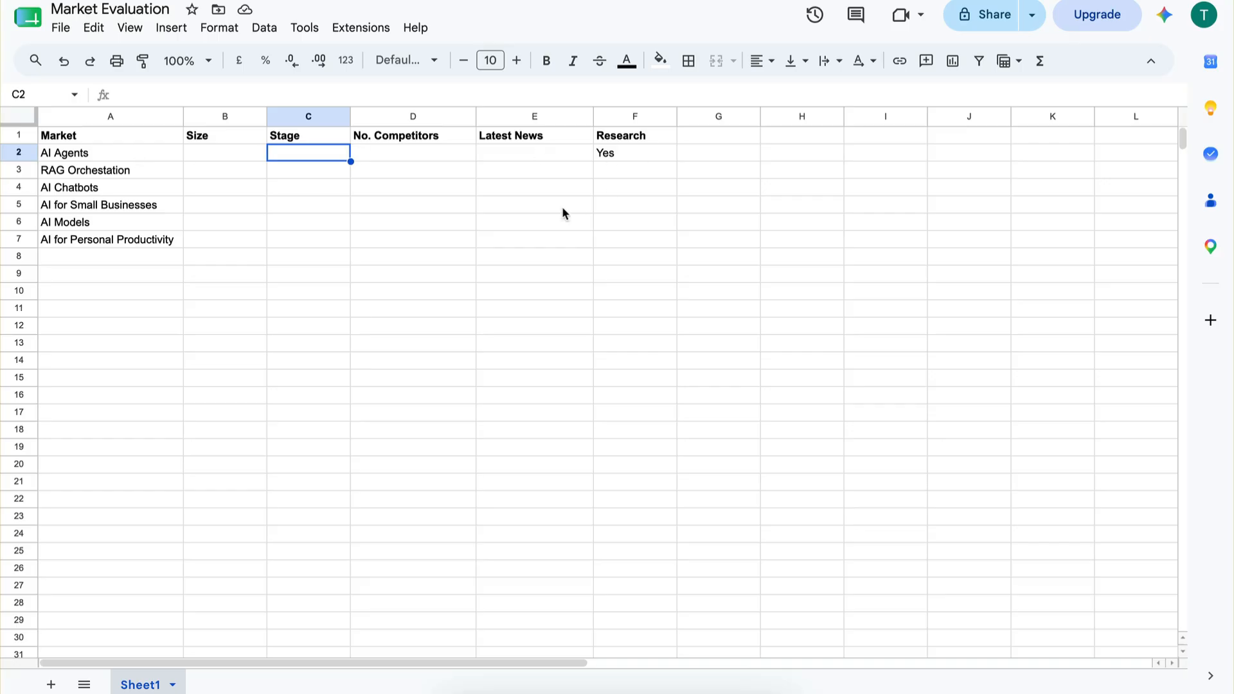
left_click_drag(188, 155, 519, 156)
left_click(545, 154)
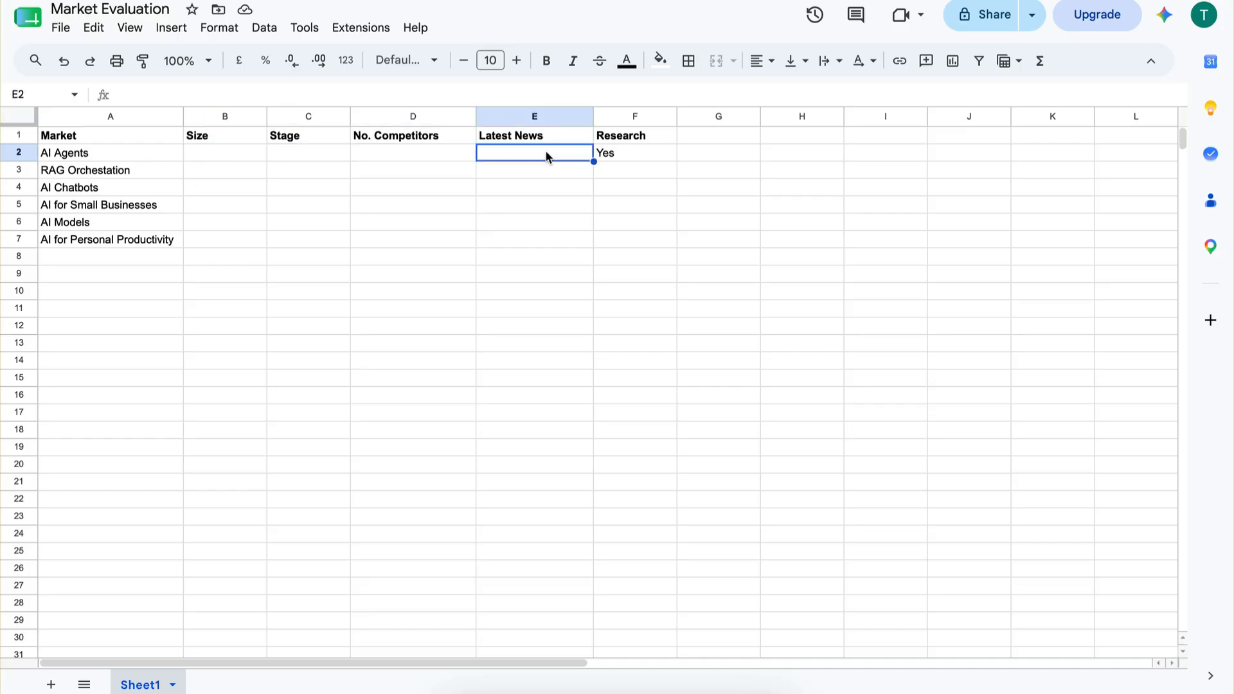
mouse_move(13, 129)
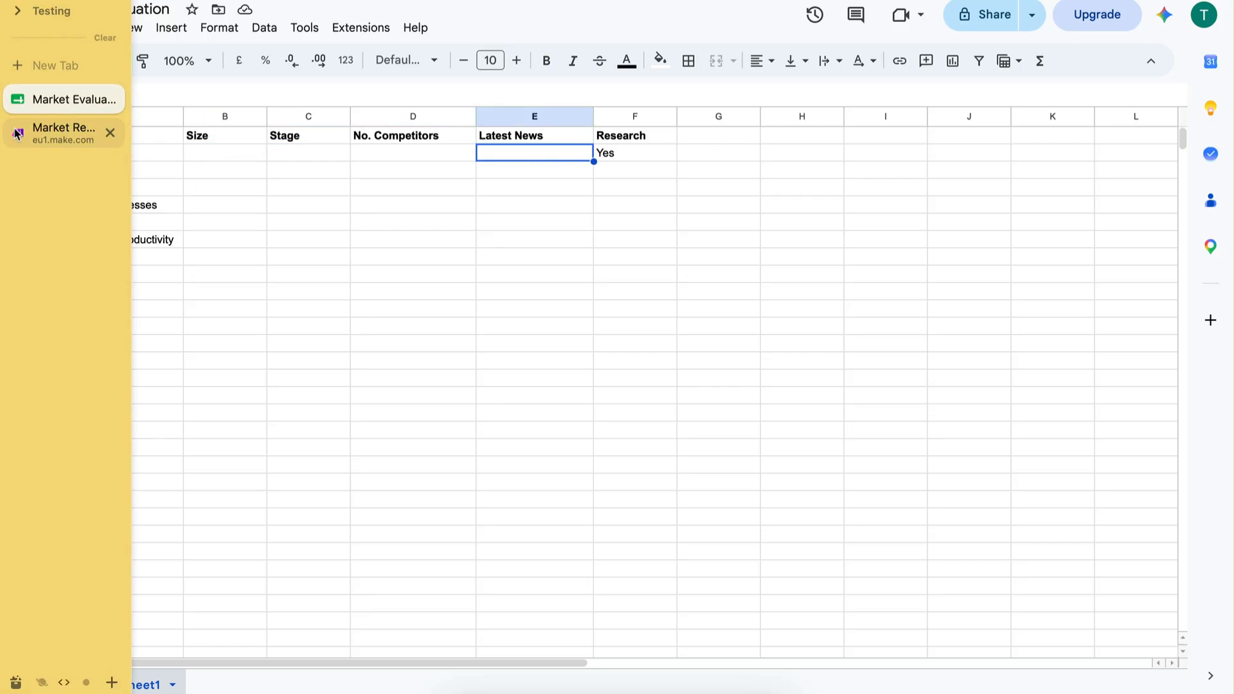
left_click(61, 129)
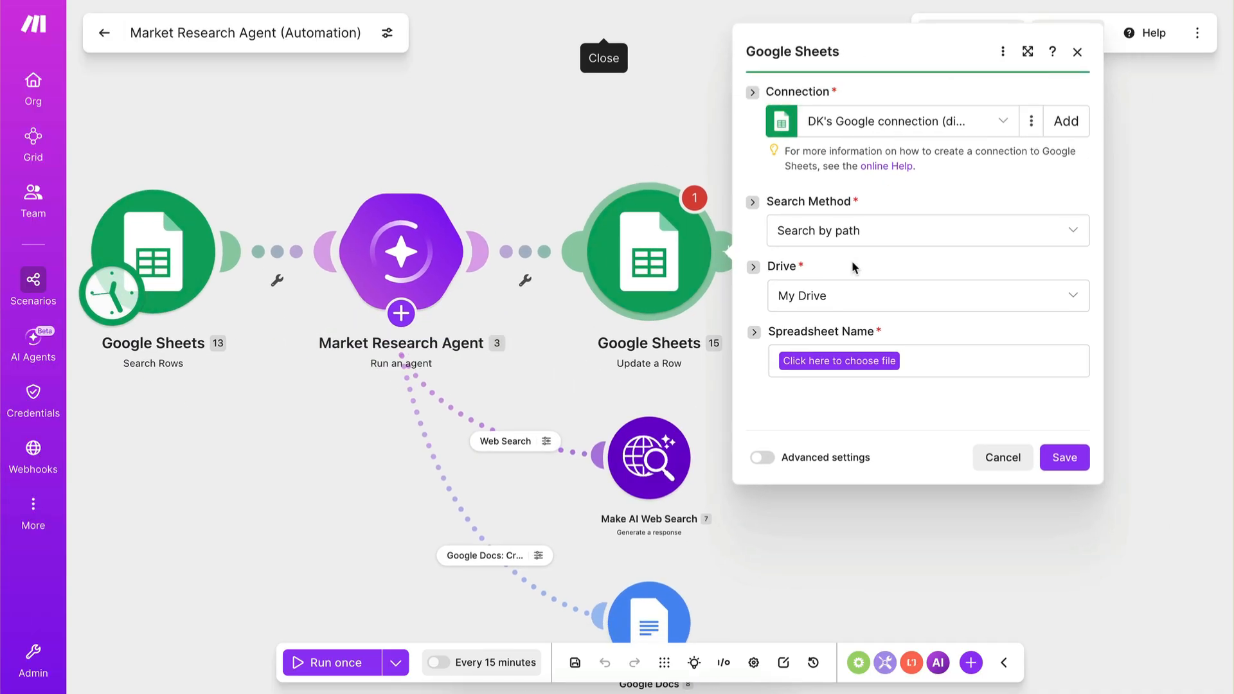
Point the Update a Row module to the Market Evaluation spreadsheet and its Sheet1.
left_click(821, 363)
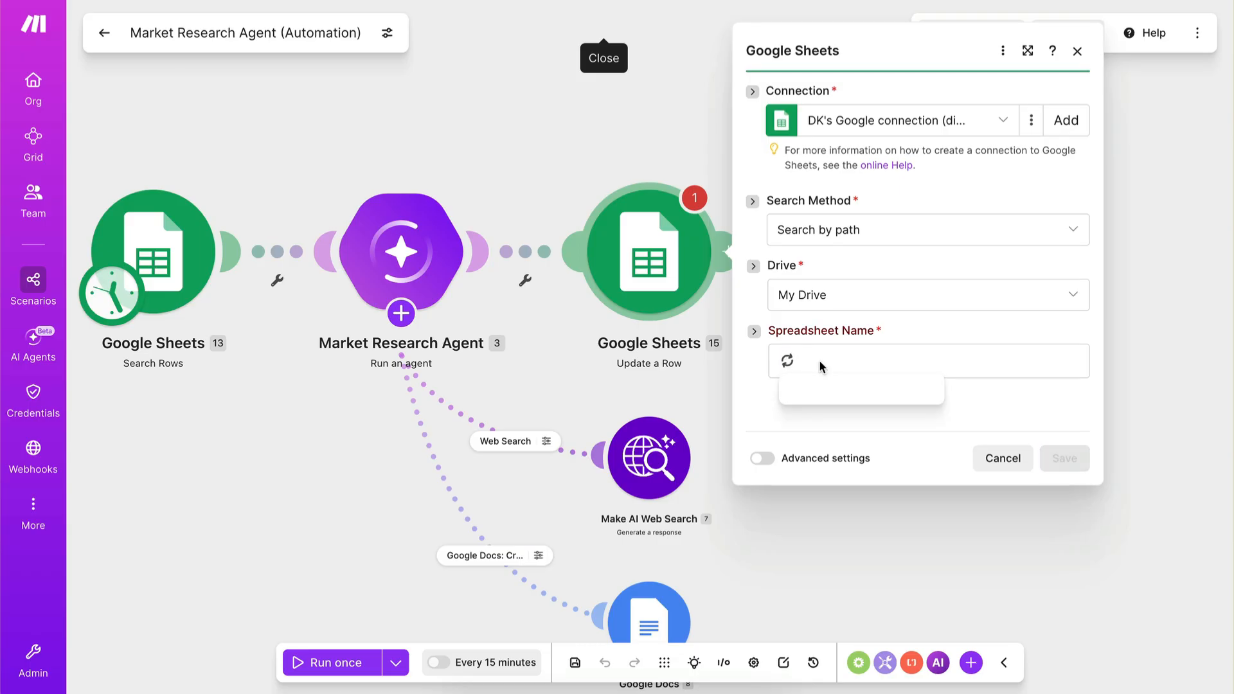
type("market")
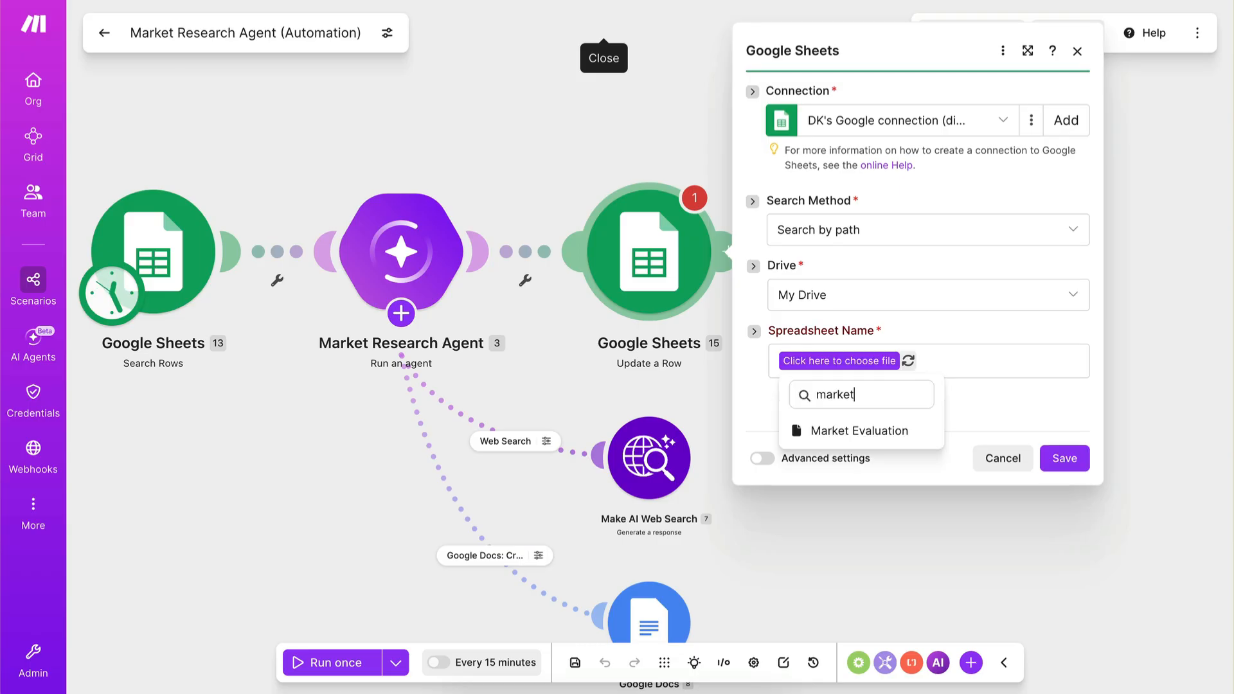
left_click(859, 430)
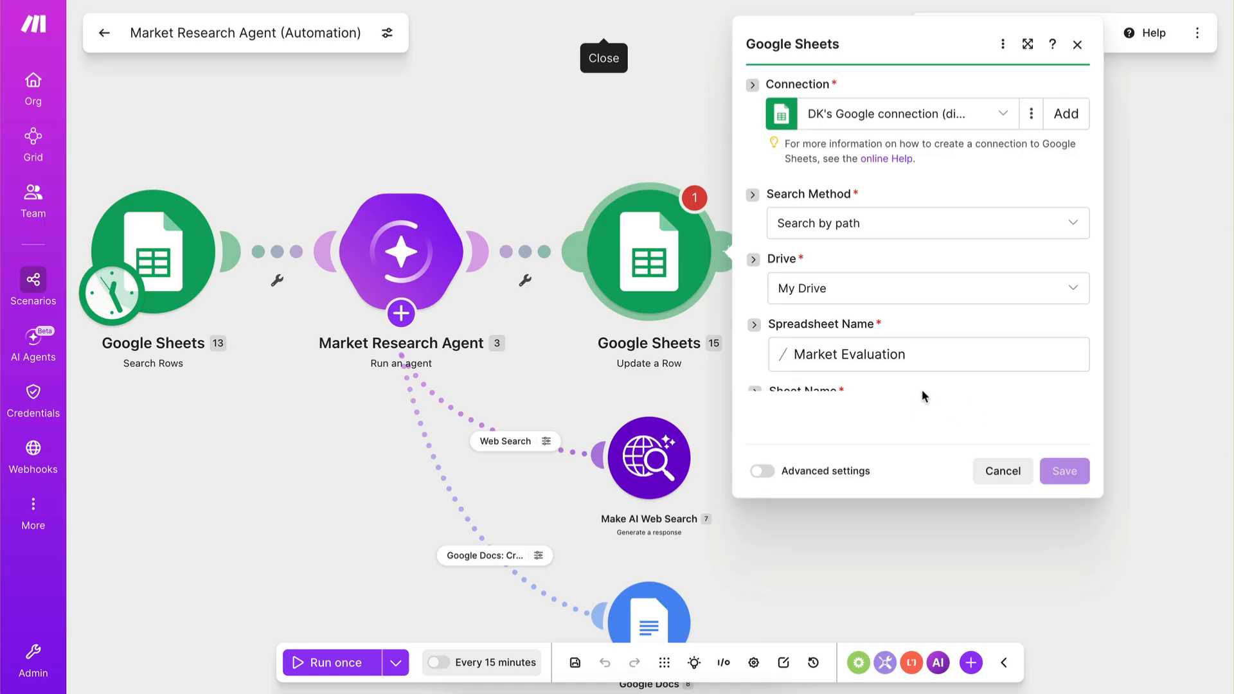
left_click(856, 428)
left_click(846, 454)
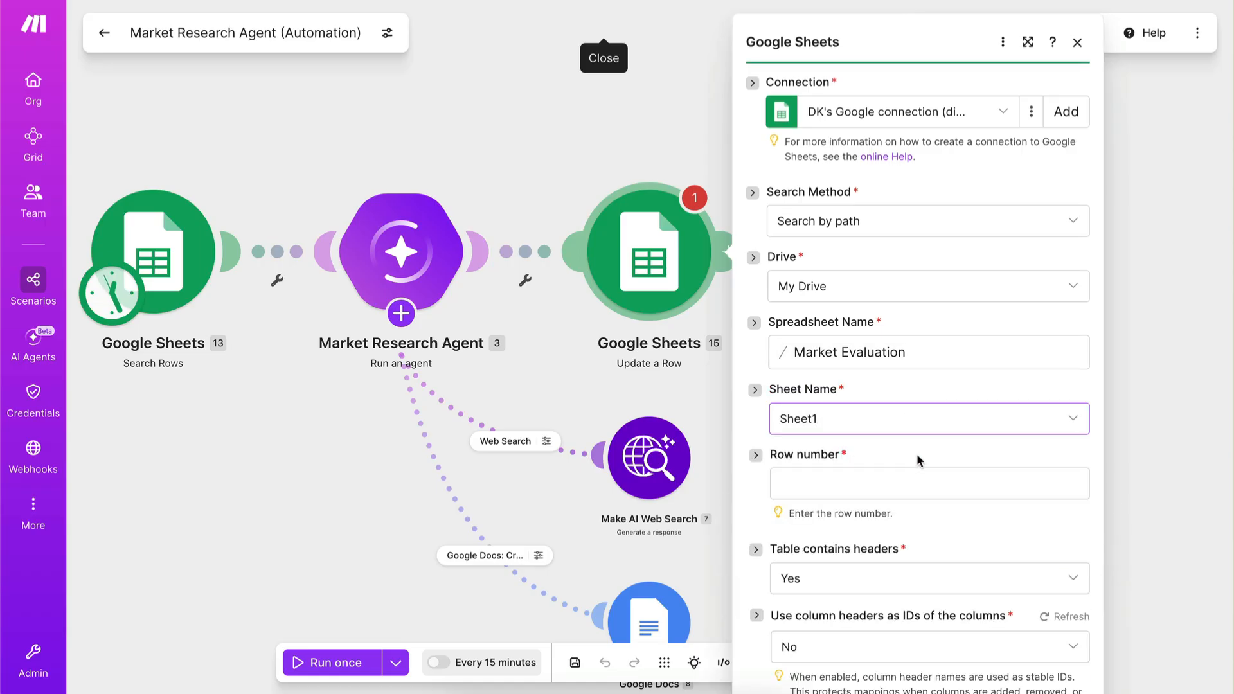
Map the row number to the Row number output of the Search Rows module.
scroll(951, 457, "down", 2)
left_click(797, 361)
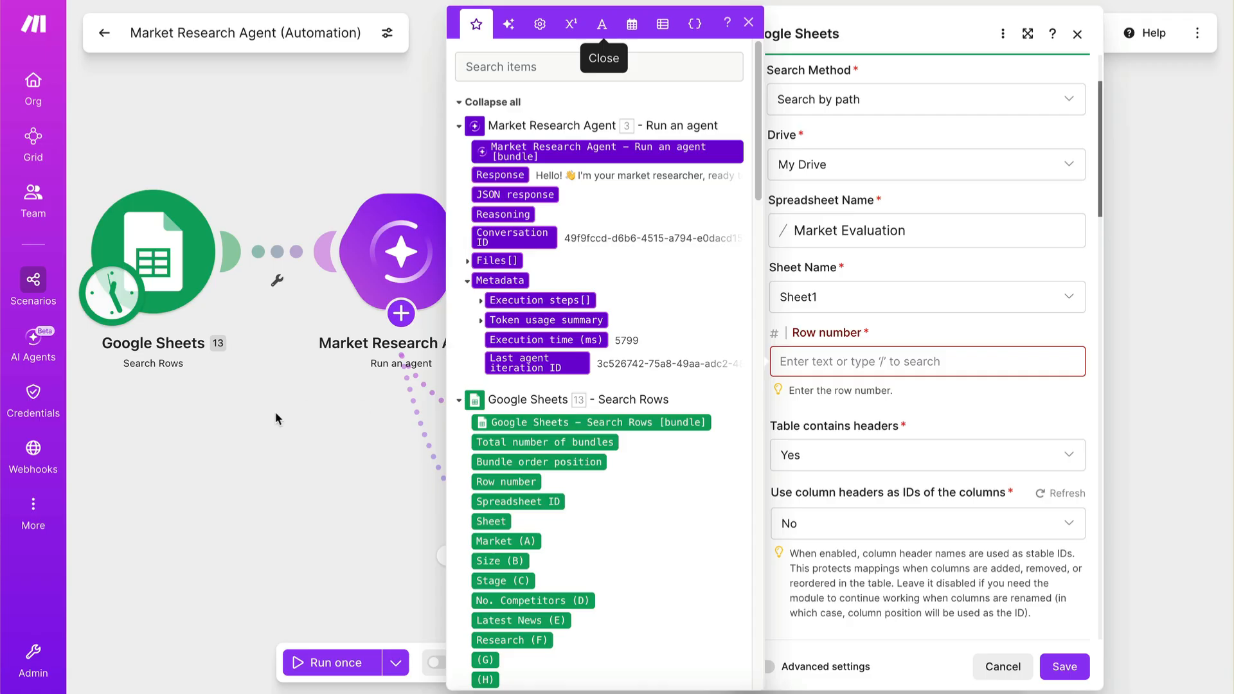
scroll(680, 403, "down", 2)
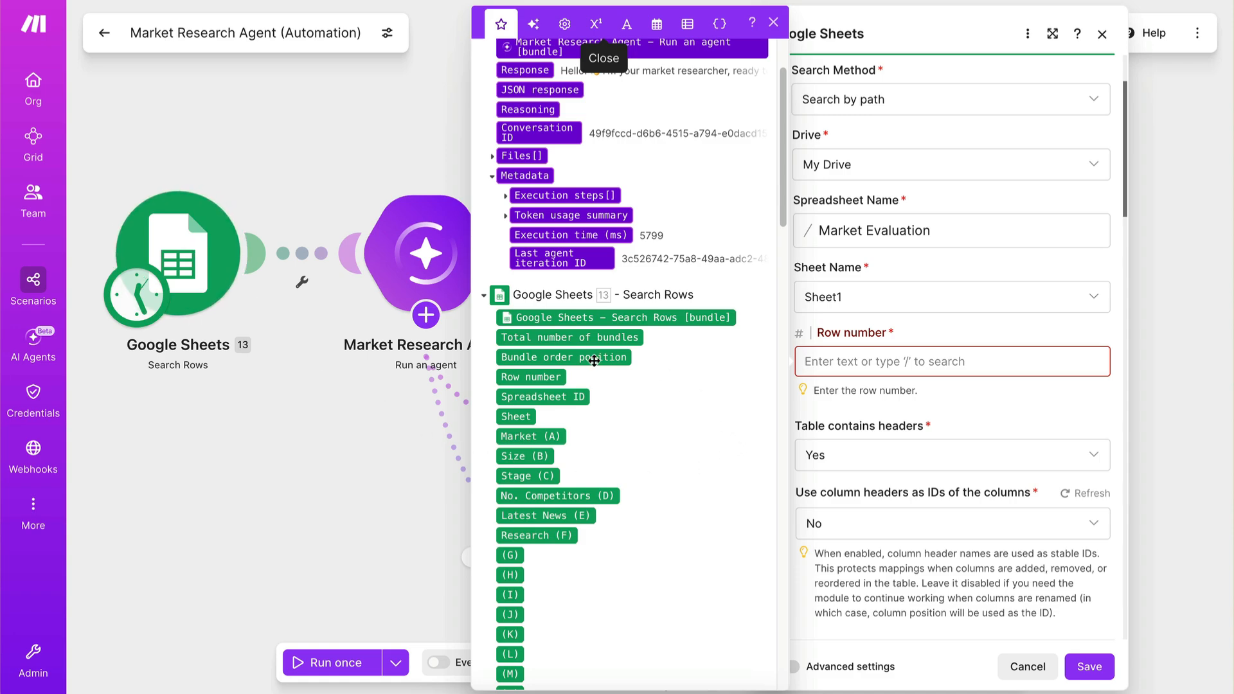
left_click(539, 377)
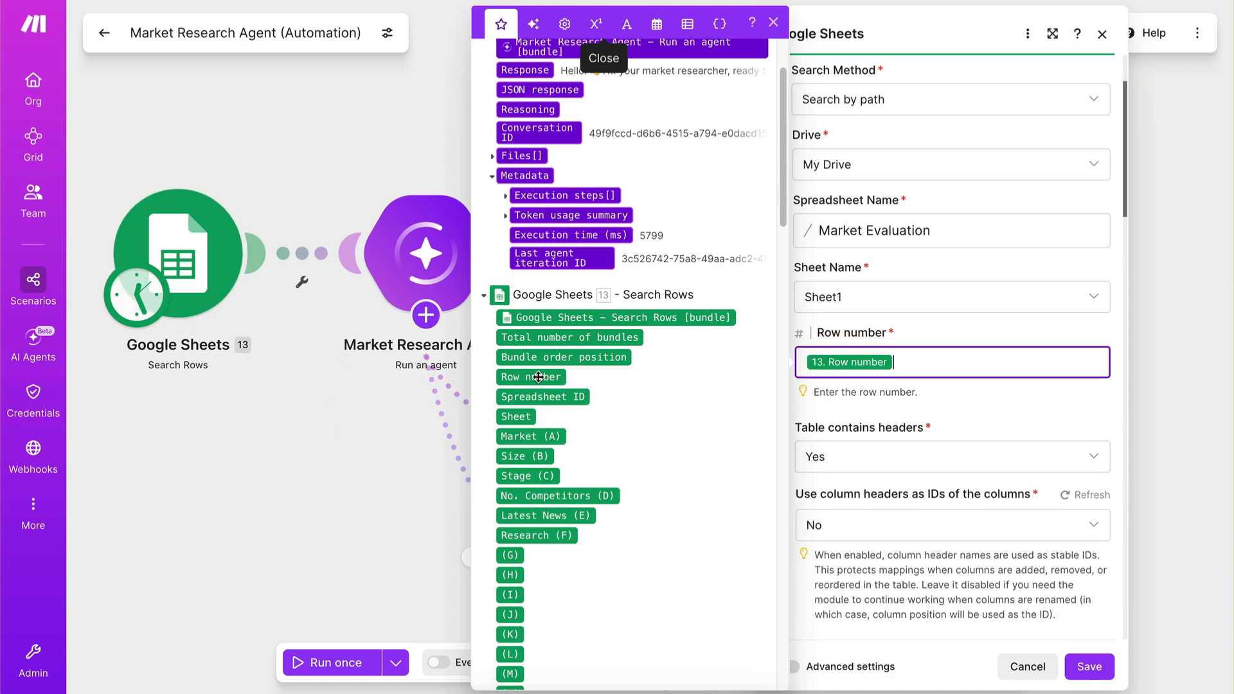
left_click(890, 389)
Check which agent outputs can be mapped to the Size (B) column, then save the Update a Row module.
scroll(890, 360, "down", 2)
scroll(880, 359, "down", 2)
scroll(969, 308, "down", 2)
scroll(932, 321, "down", 2)
scroll(864, 302, "down", 2)
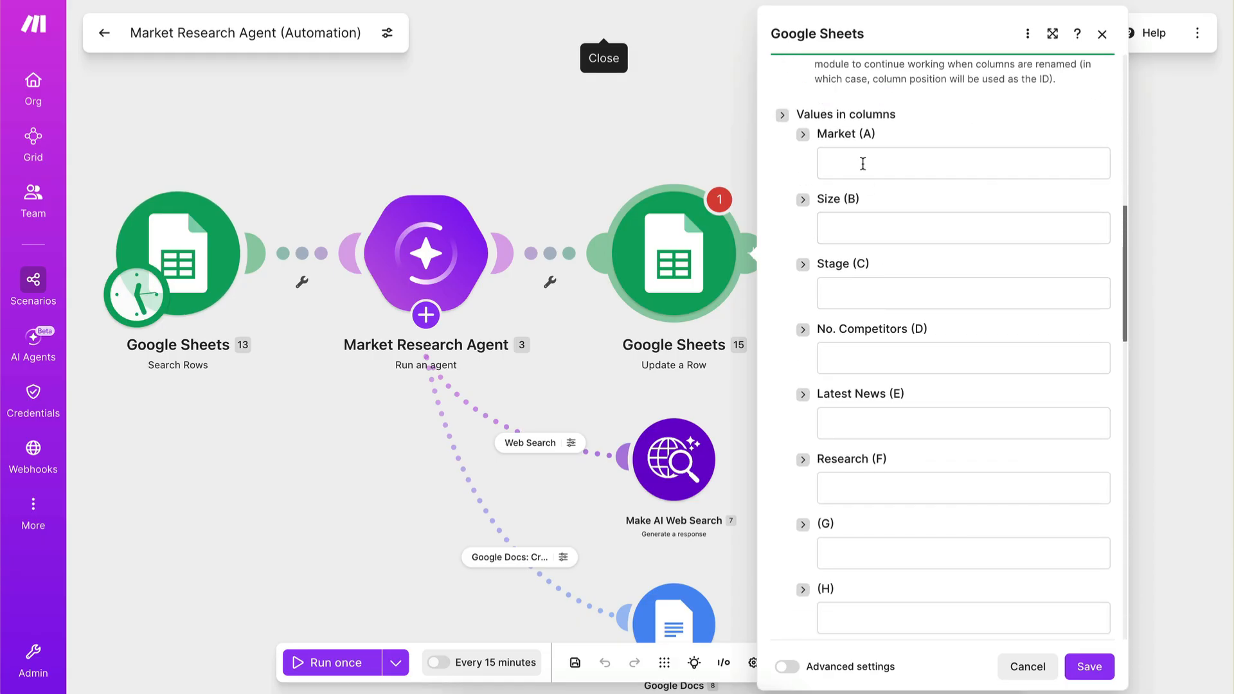
left_click(843, 230)
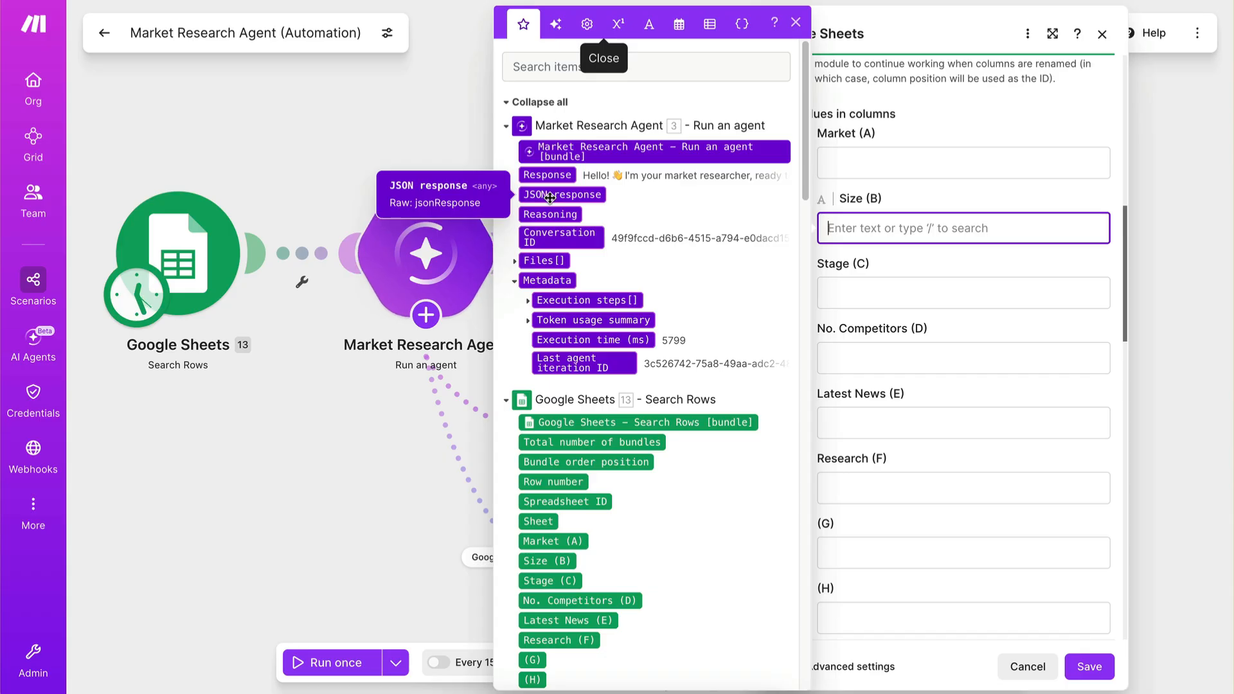
left_click(1006, 323)
left_click(1089, 666)
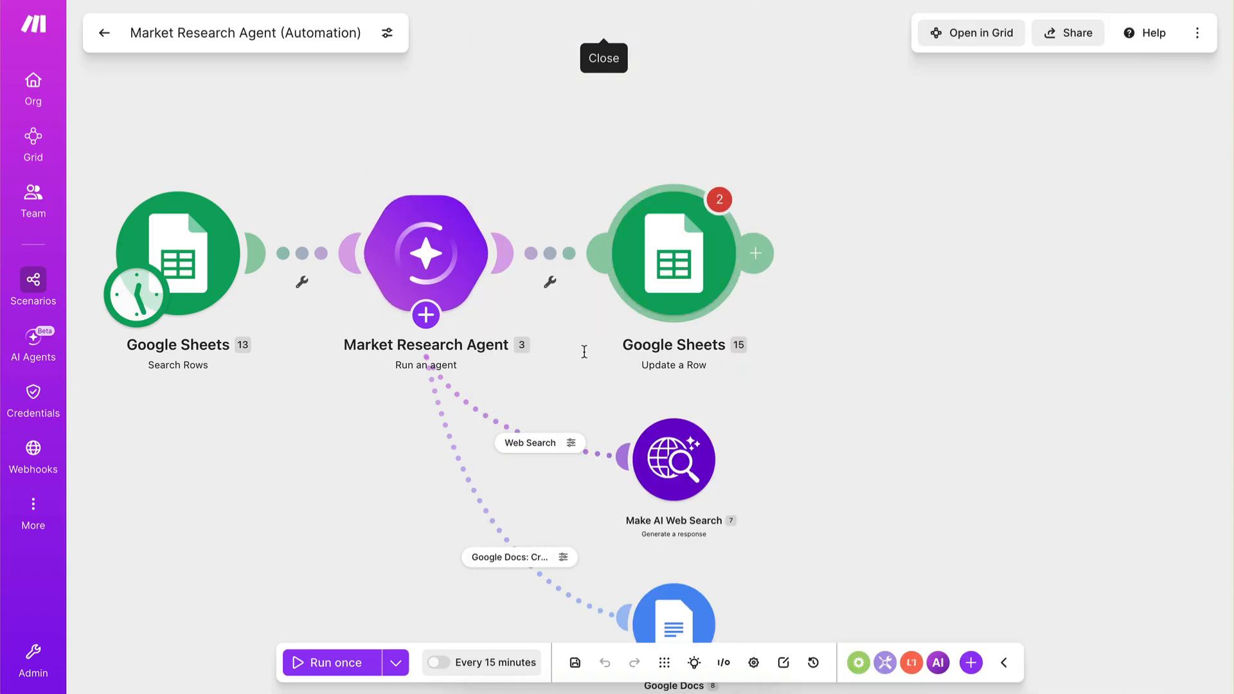
Run only the Market Research Agent module with "ai agents" as the Market (A) test value.
left_click(426, 314)
right_click(481, 241)
left_click(512, 257)
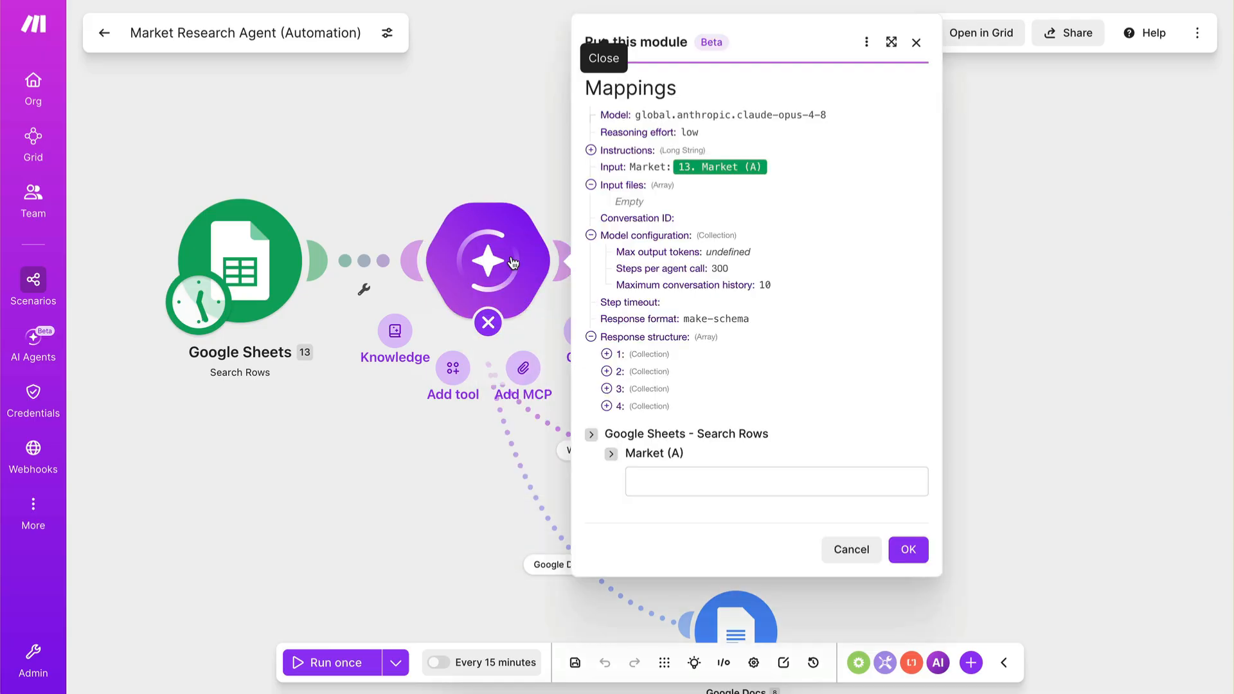
left_click(678, 481)
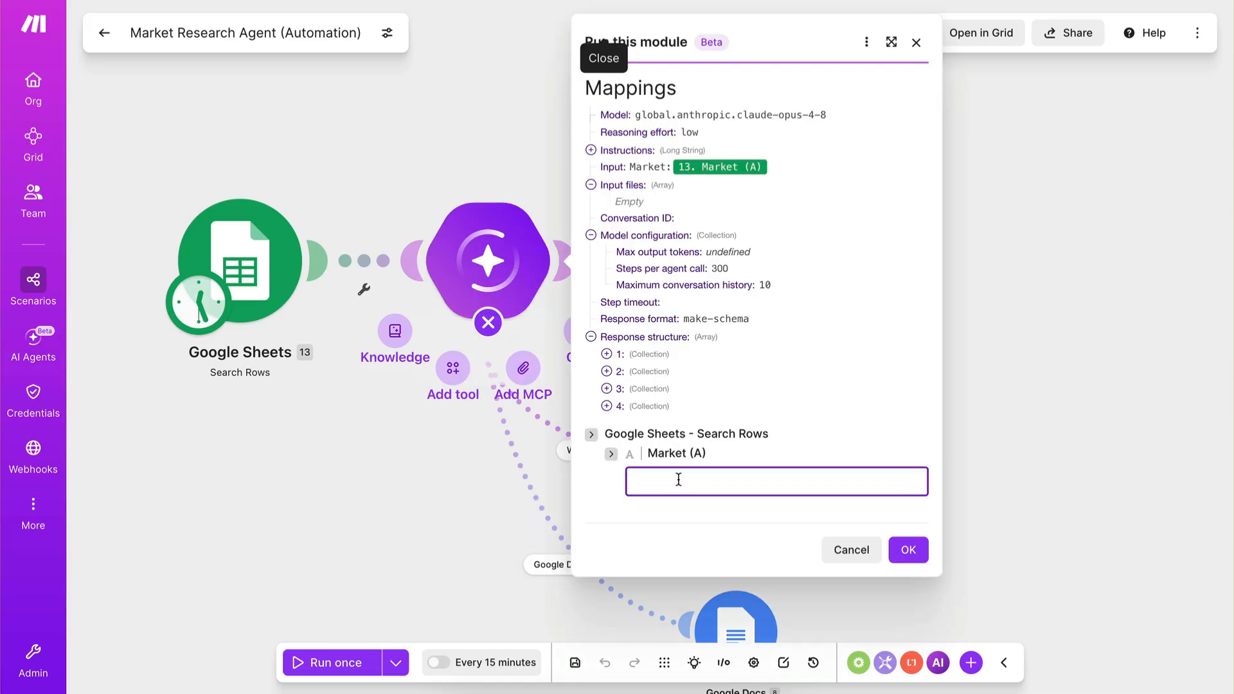
type("ai agen")
key("BackSpace")
key("BackSpace")
key("BackSpace")
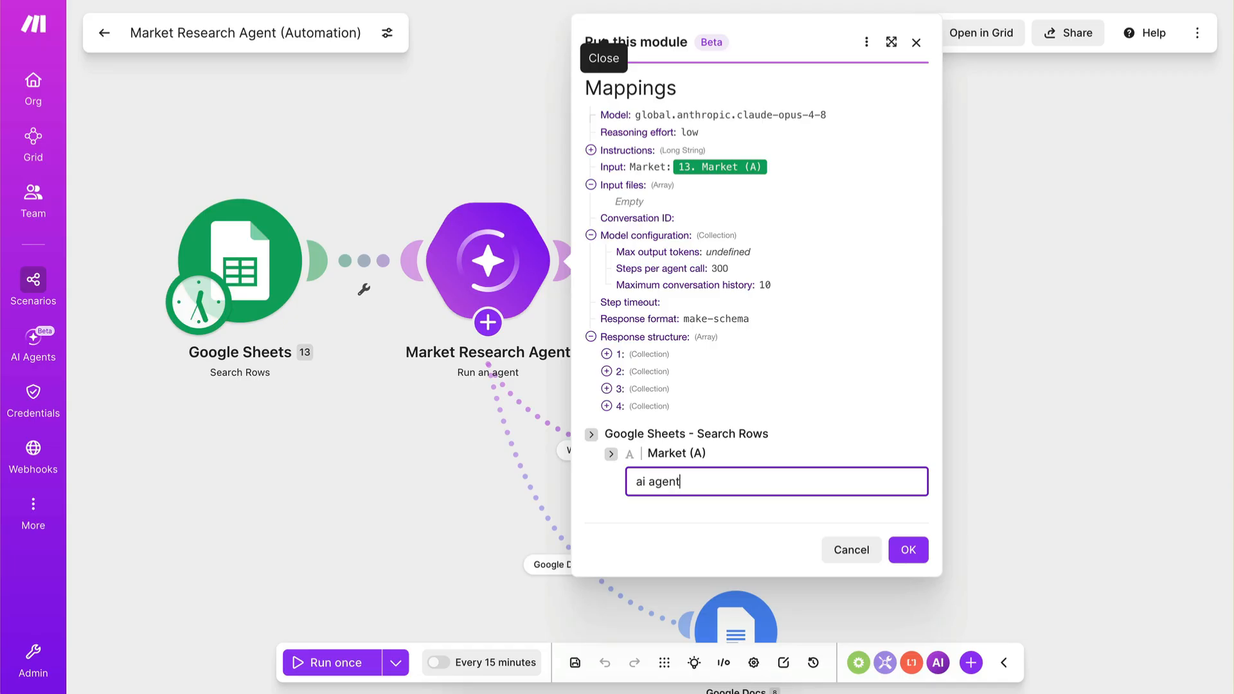
left_click(917, 551)
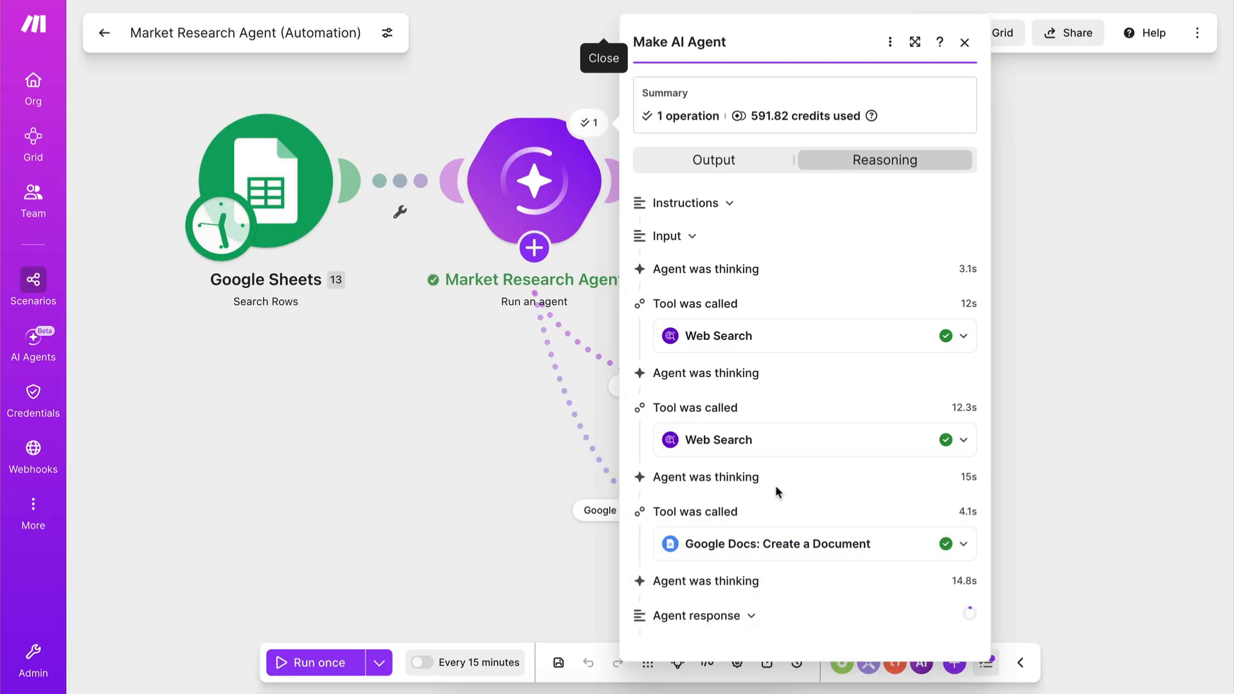
Examine the agent run's output and the individual fields inside its JSON response.
left_click(726, 165)
scroll(771, 248, "down", 2)
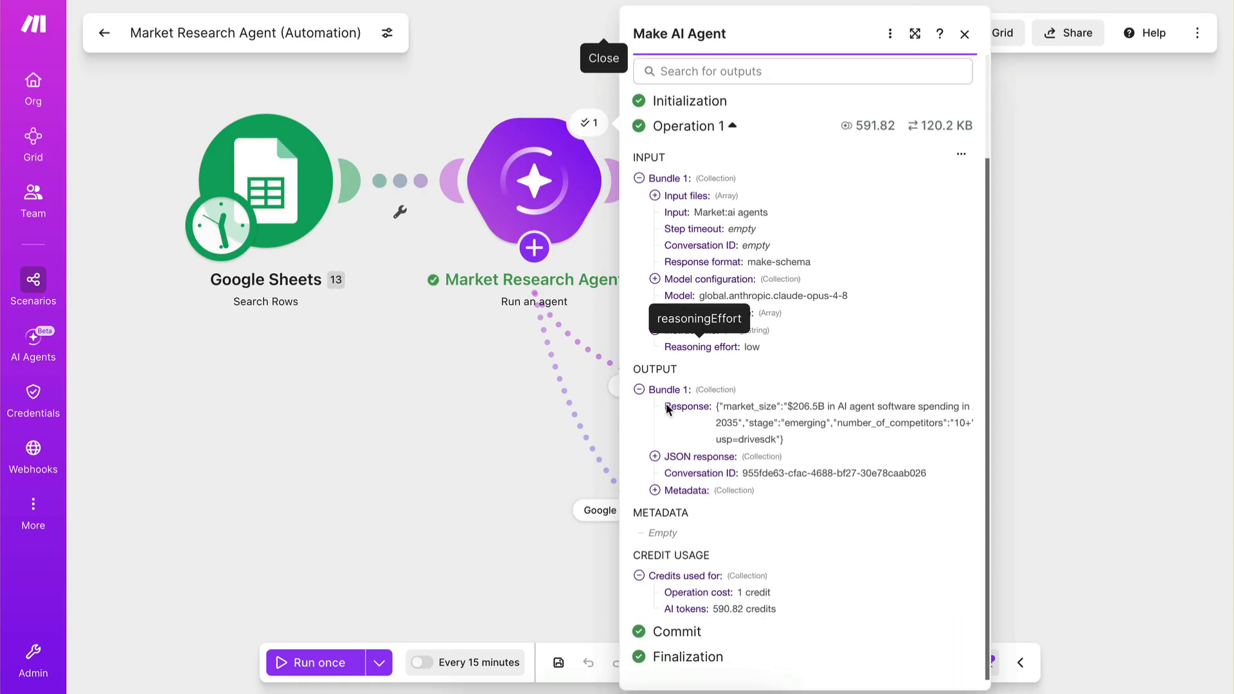
left_click(655, 456)
scroll(707, 471, "down", 1)
left_click_drag(678, 432, 771, 532)
left_click(771, 532)
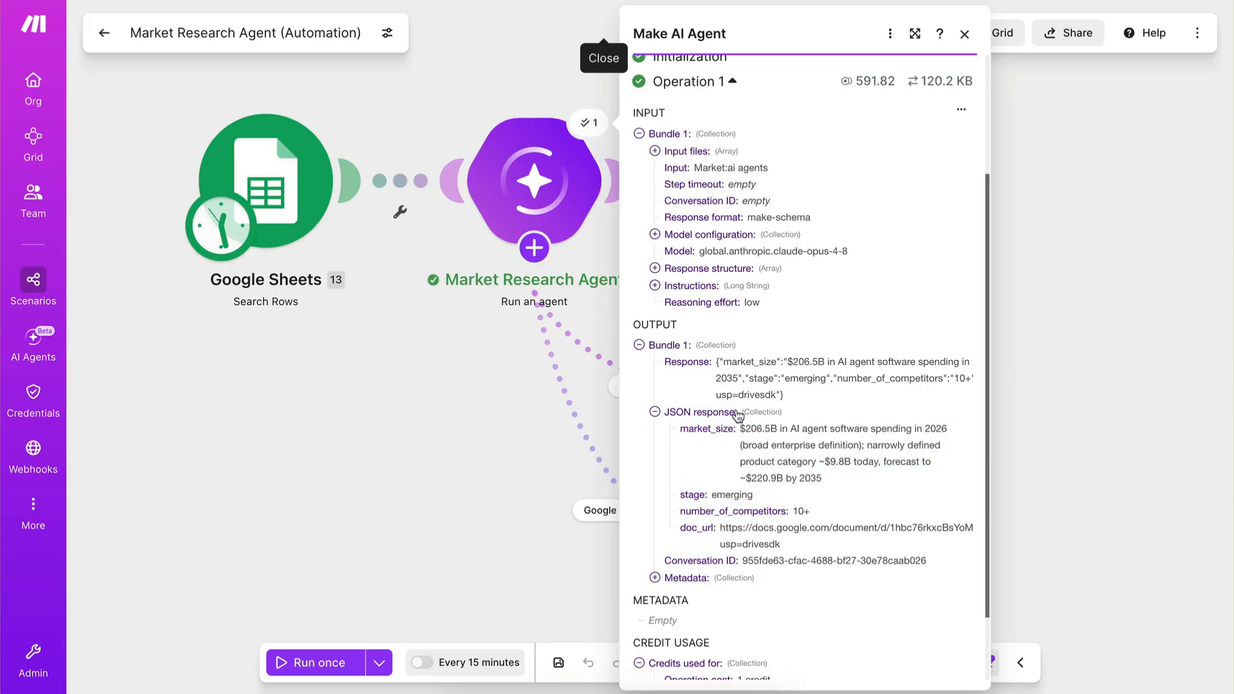
In the Update a Row module, map the Size (B) column to market_size from the agent's JSON response.
left_click(1101, 298)
left_click(819, 258)
scroll(943, 330, "down", 4)
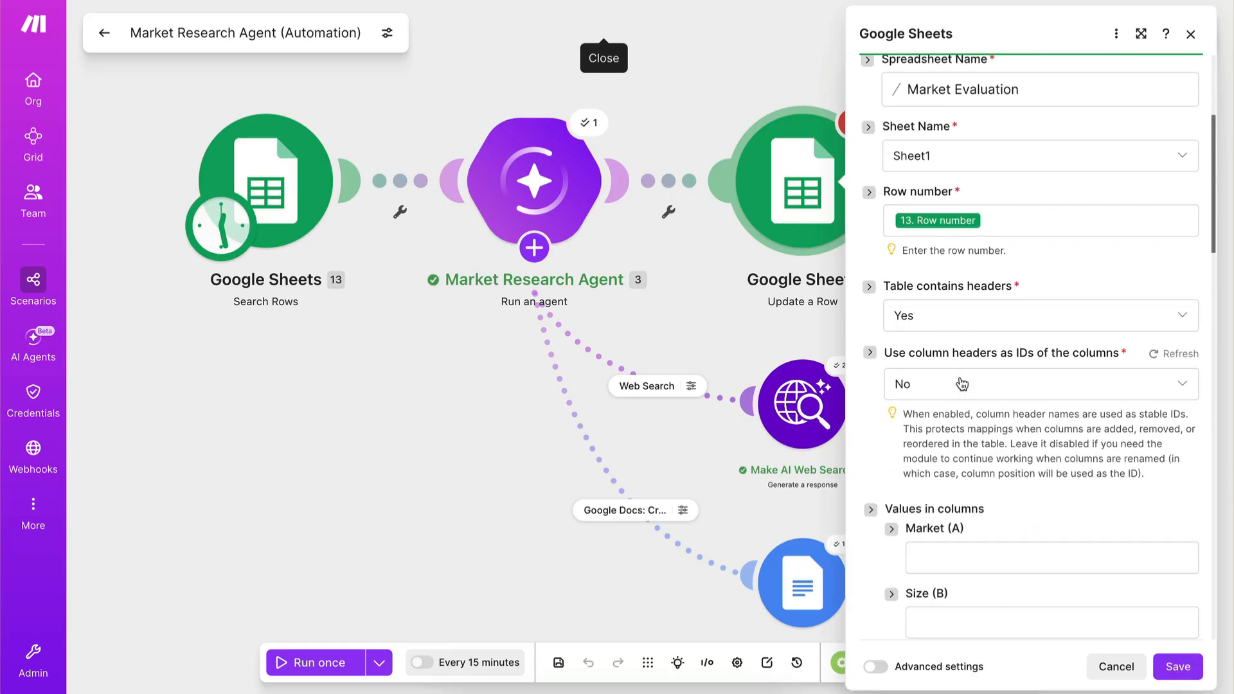
scroll(962, 383, "down", 3)
left_click(952, 403)
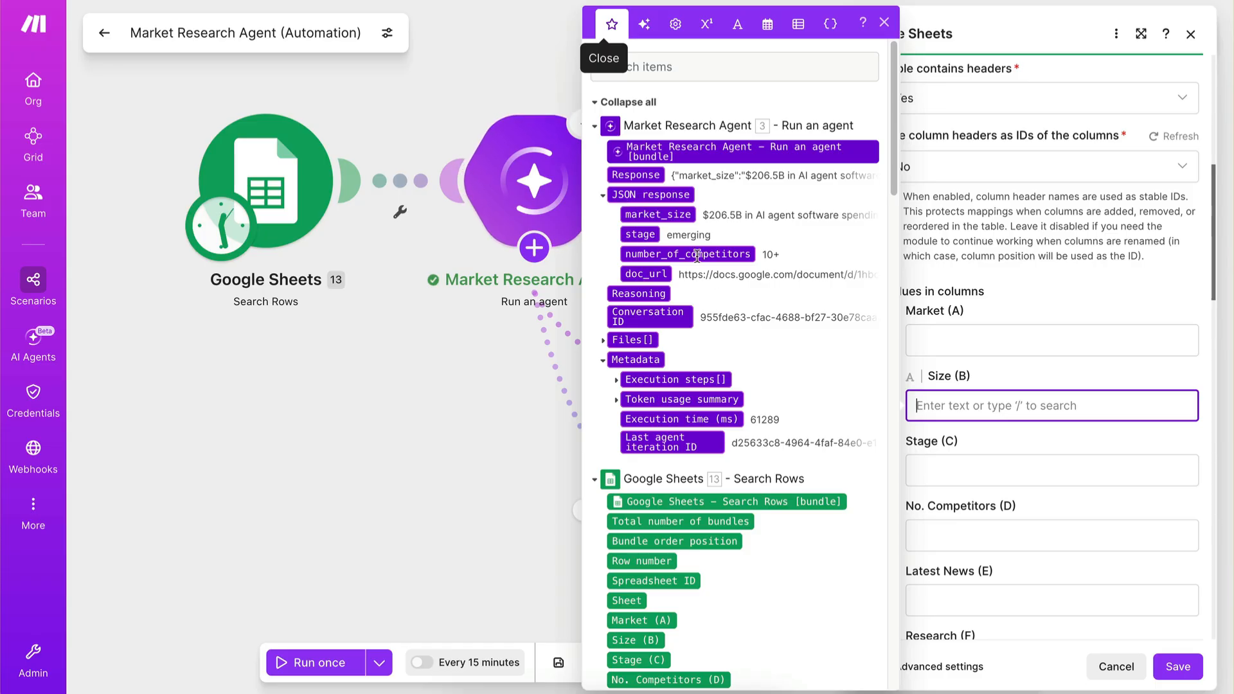
left_click(656, 215)
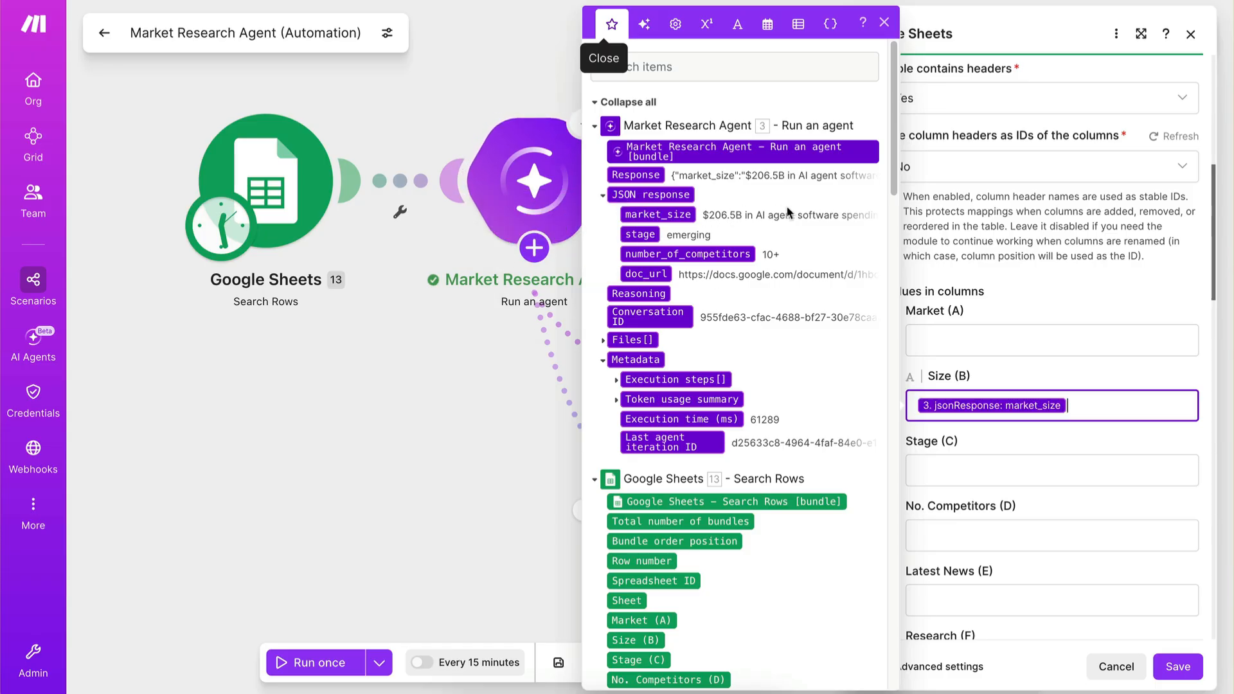
Map the Stage (C) column to stage and No. Competitors (D) to number_of_competitors from the agent's JSON response.
left_click(950, 458)
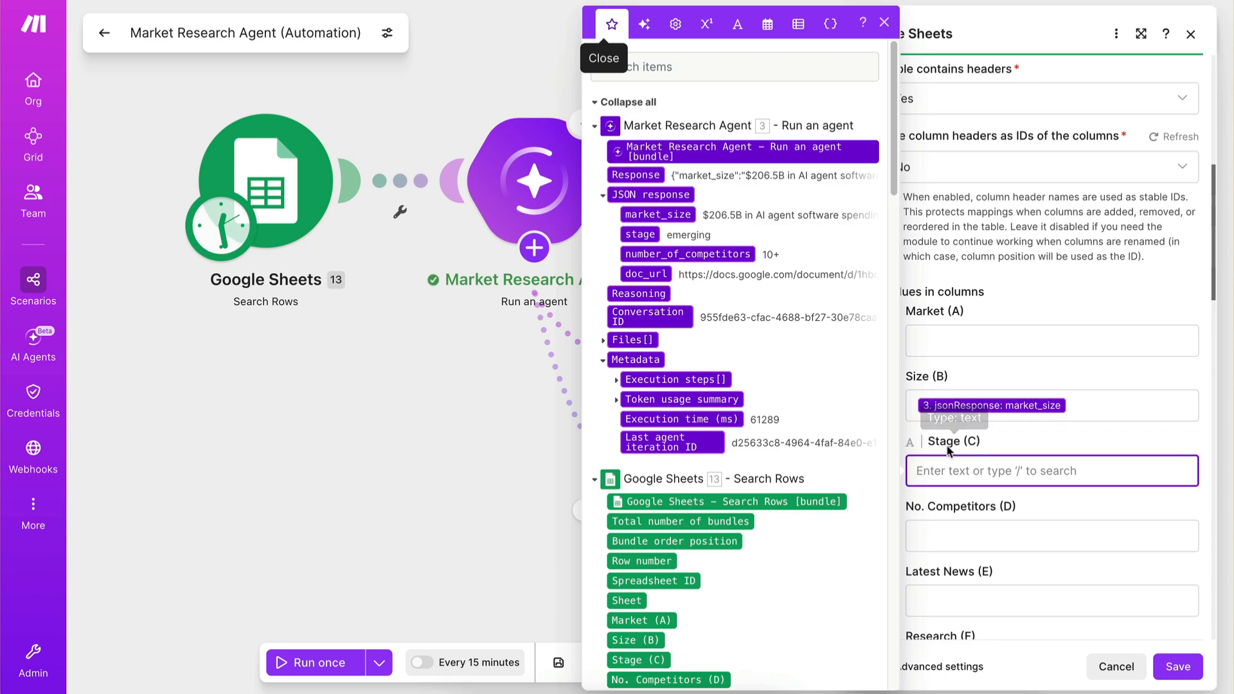
left_click(640, 235)
left_click(987, 537)
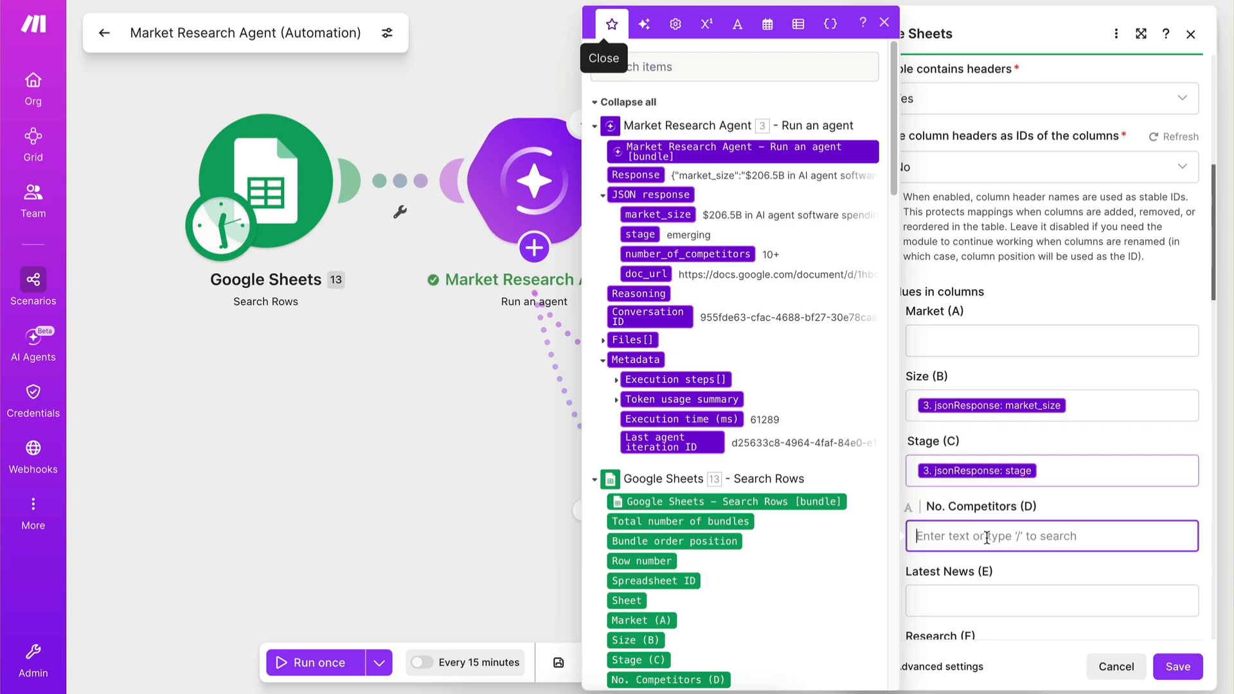
scroll(986, 537, "down", 1)
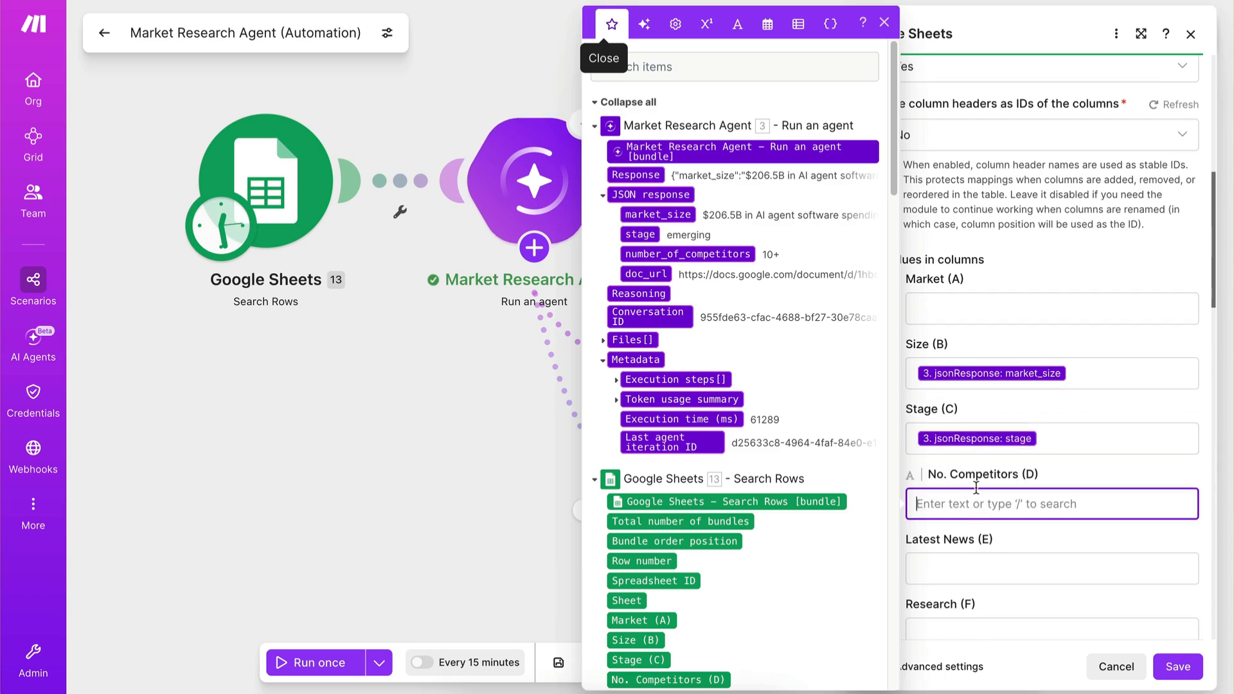
left_click(687, 253)
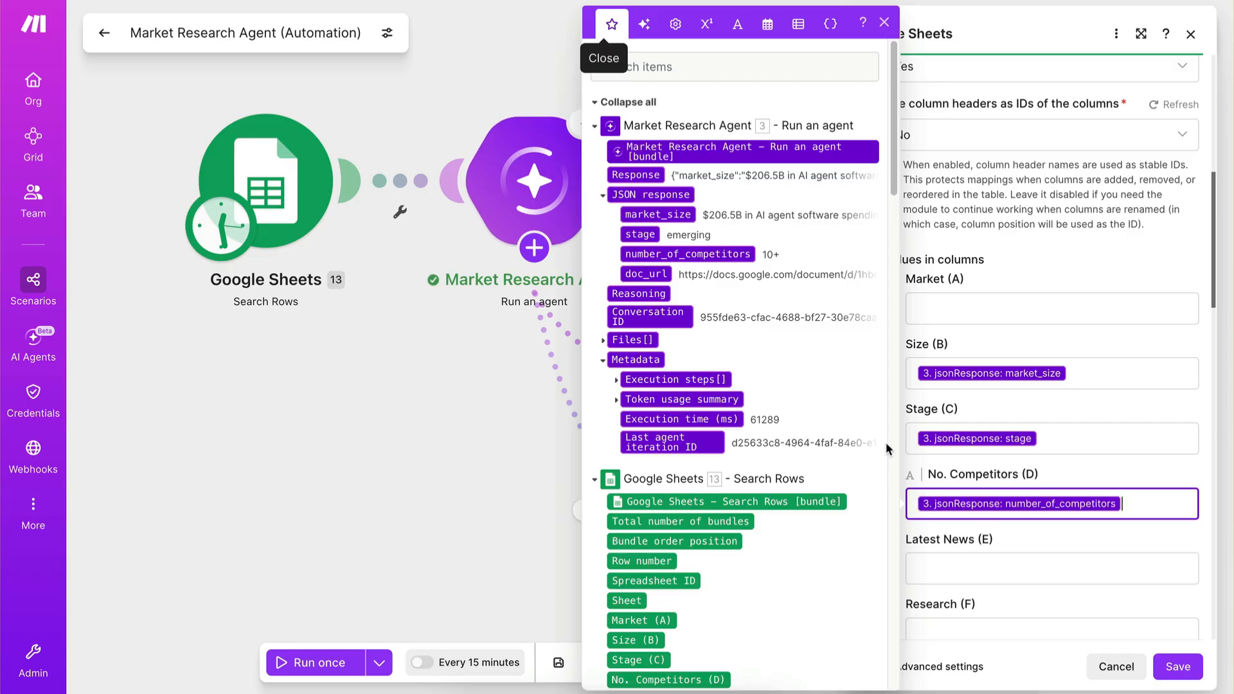
Map the Latest News (E) column to doc_url from the agent's JSON response.
scroll(967, 539, "down", 1)
left_click(967, 539)
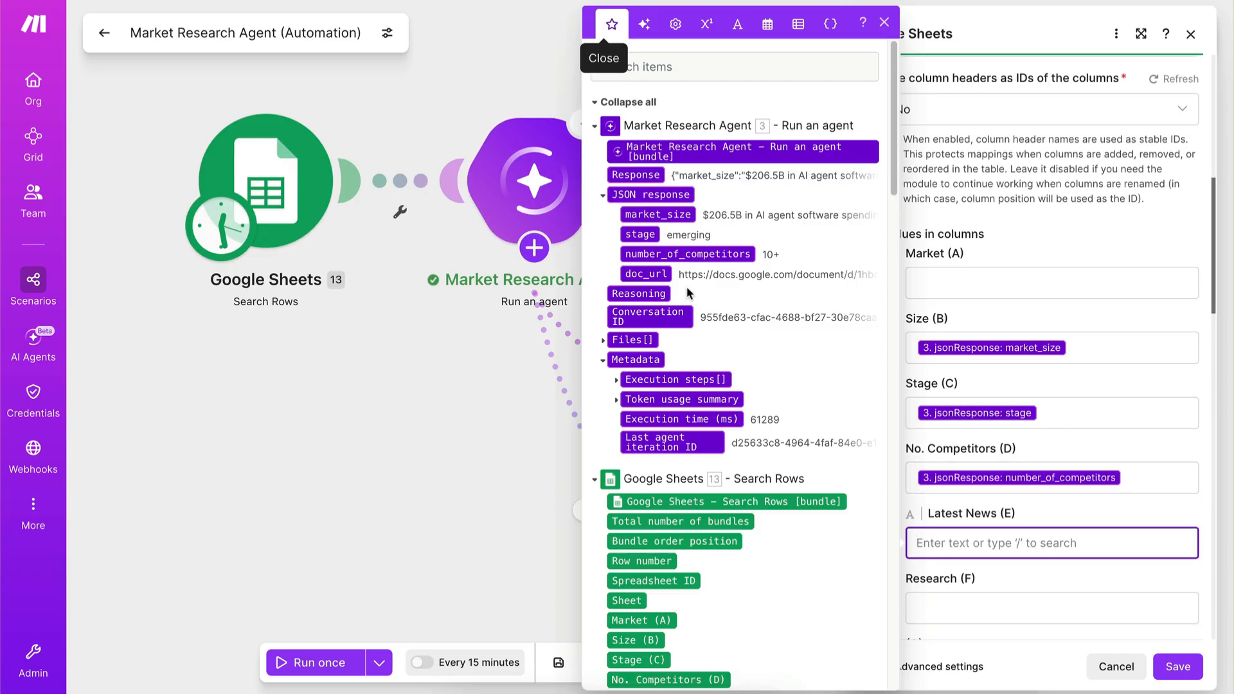
left_click(663, 275)
scroll(960, 437, "down", 3)
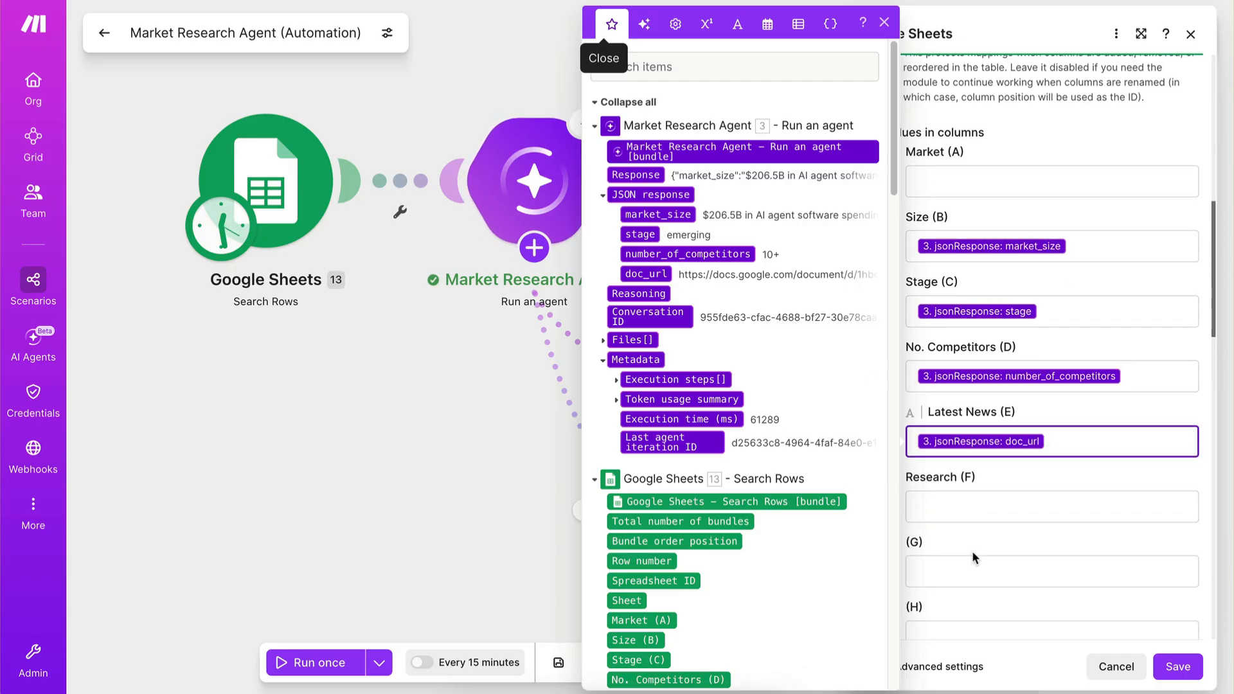
Set the Research (F) column to the emptystring keyword and save the Update a Row module.
left_click(957, 504)
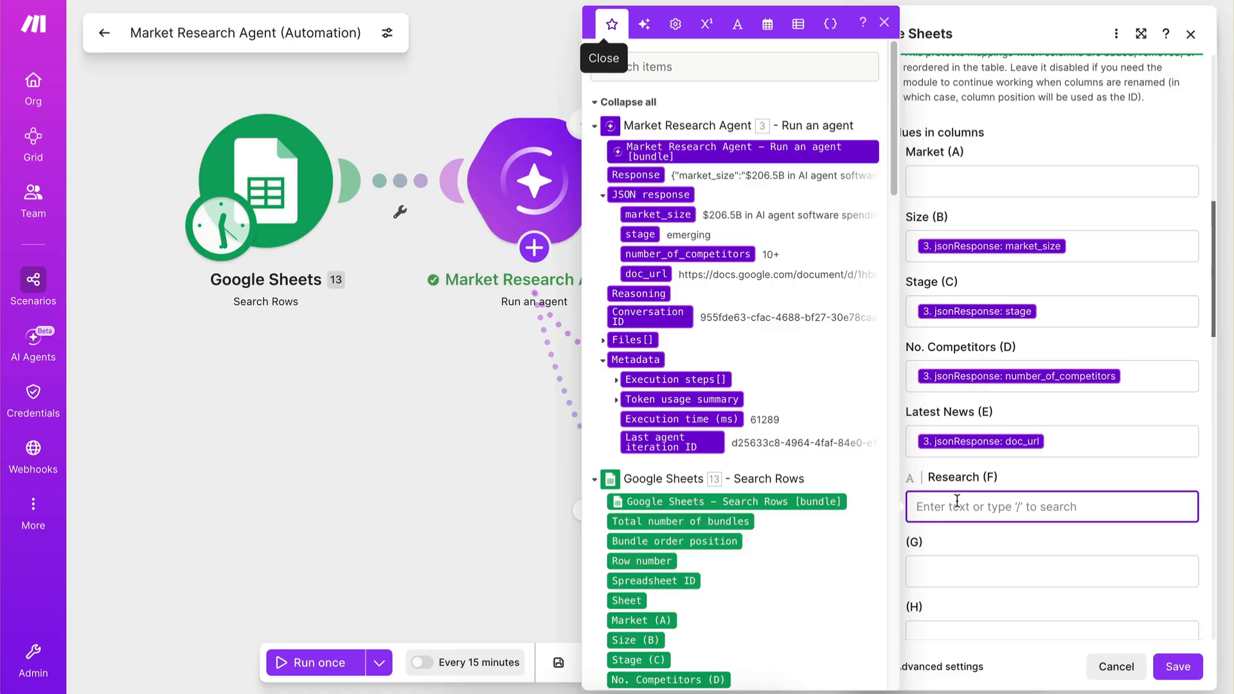
left_click(737, 24)
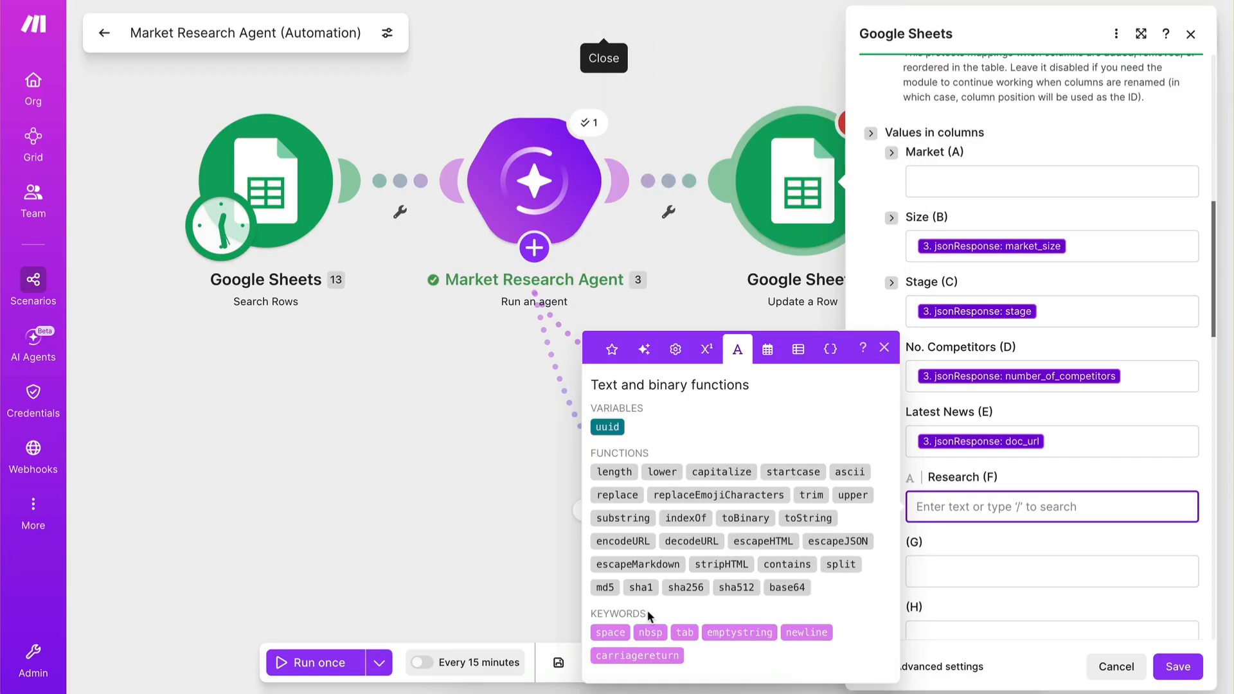
left_click(726, 631)
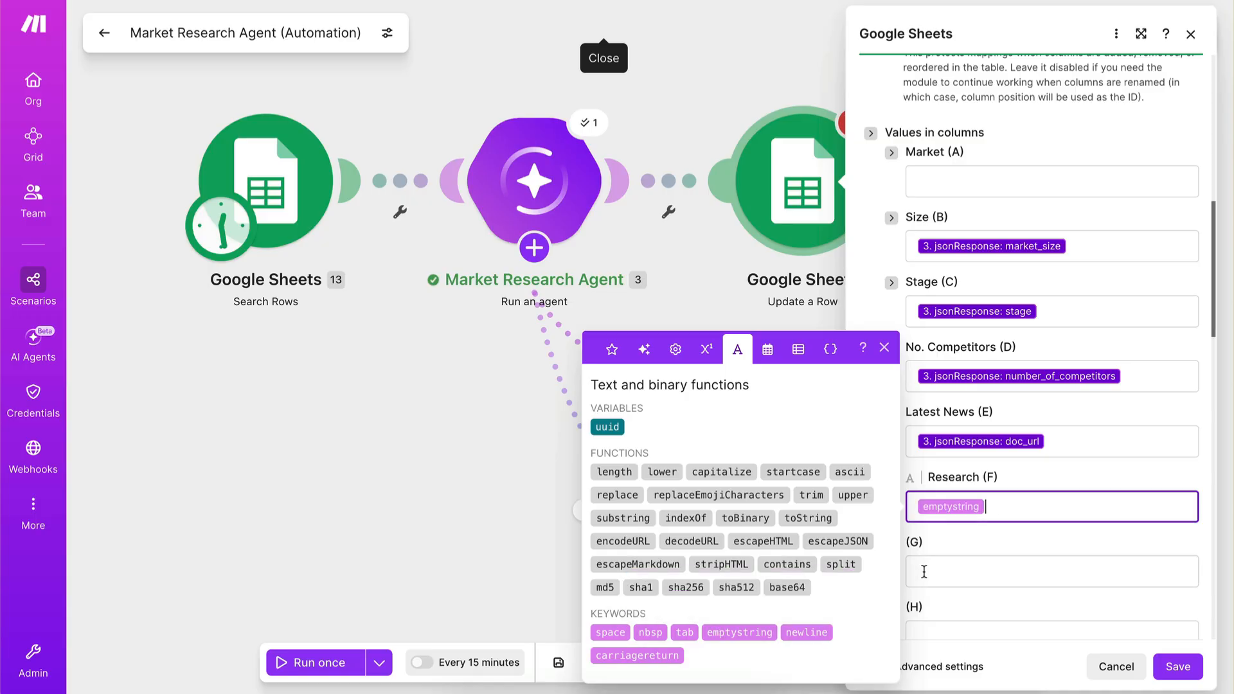
left_click(1177, 666)
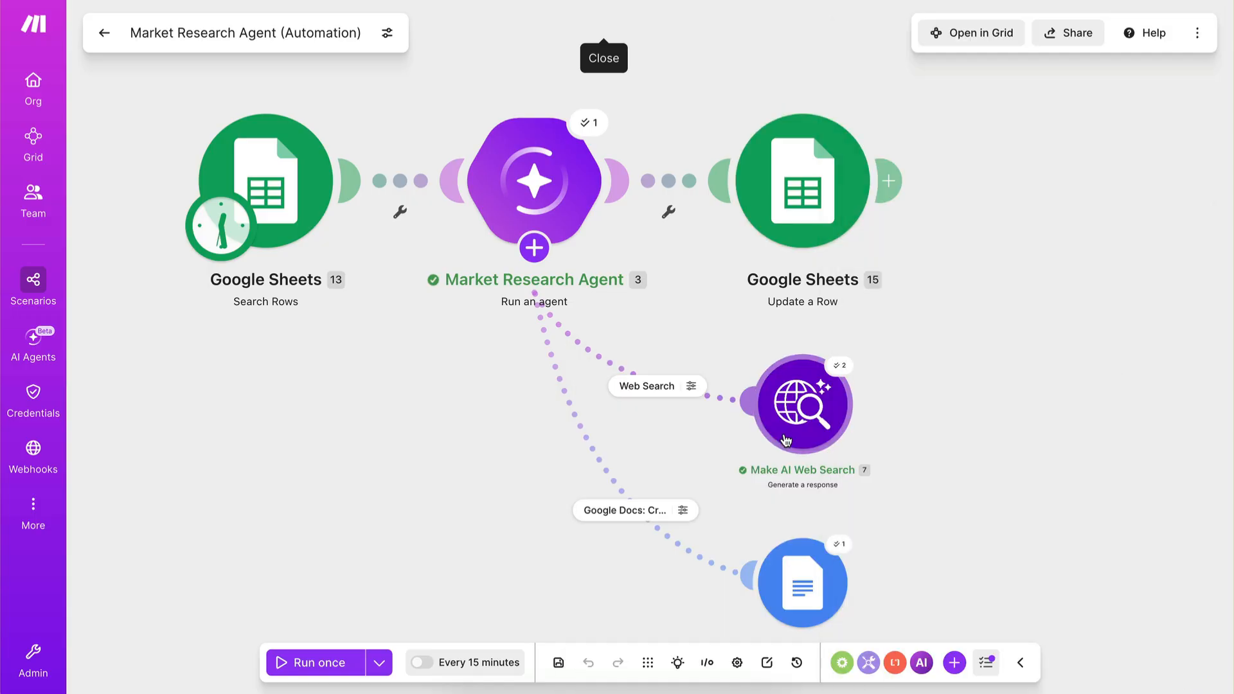
Check the columns of the Market Evaluation sheet, then review the column mappings in the Update a Row module.
left_click(68, 97)
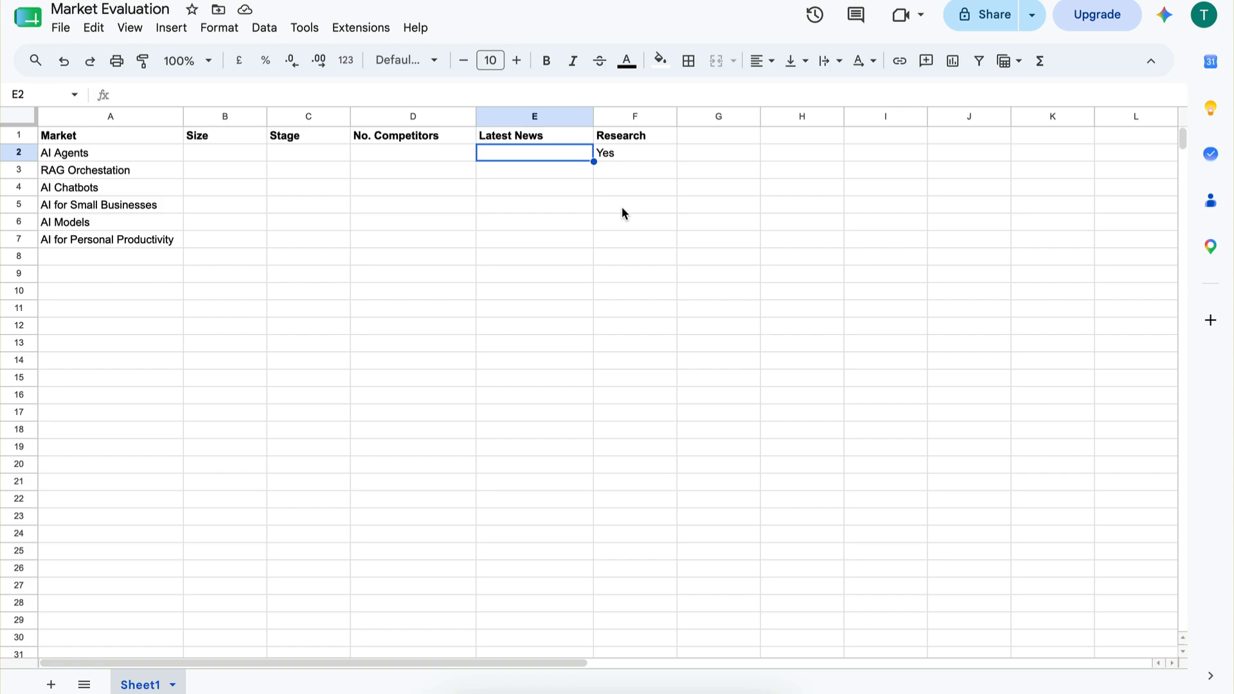
mouse_move(41, 173)
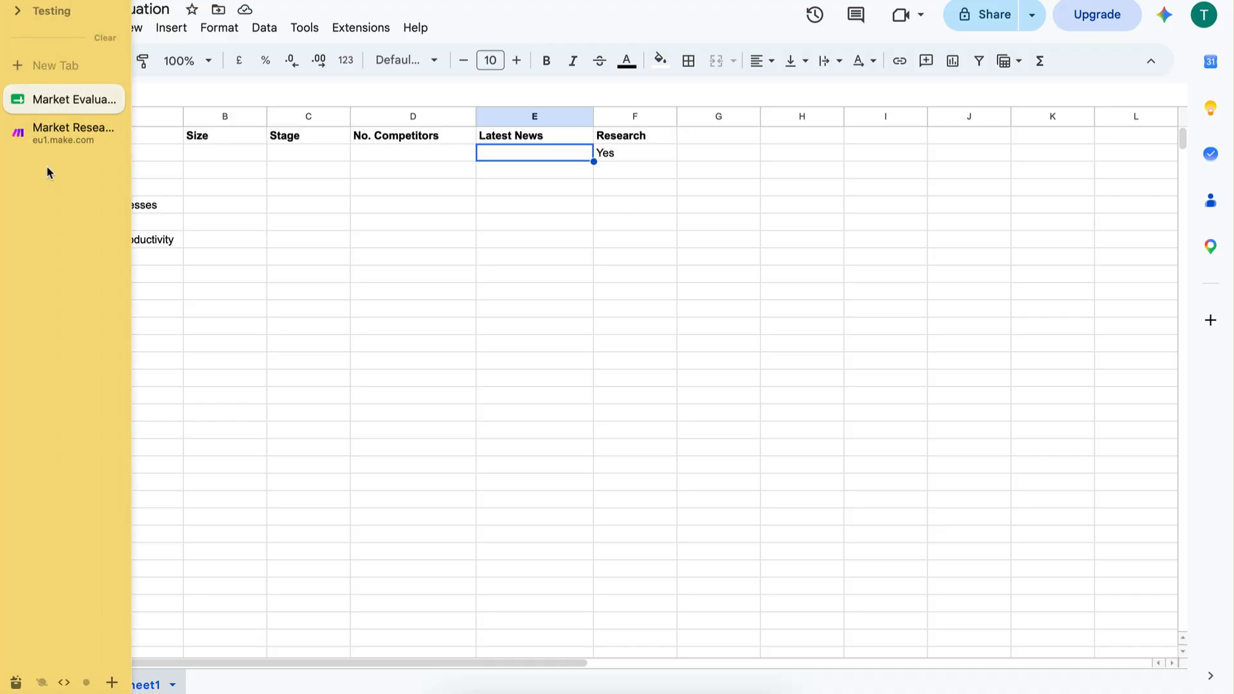
left_click(49, 131)
left_click(791, 199)
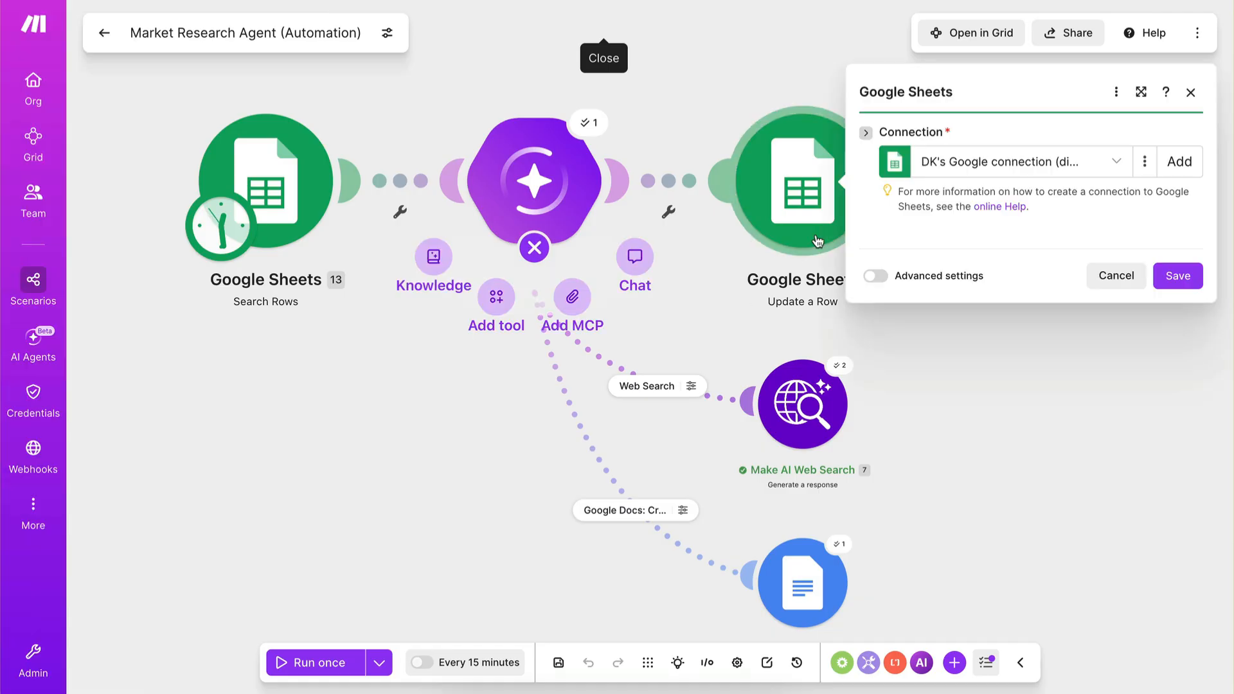
scroll(964, 437, "down", 3)
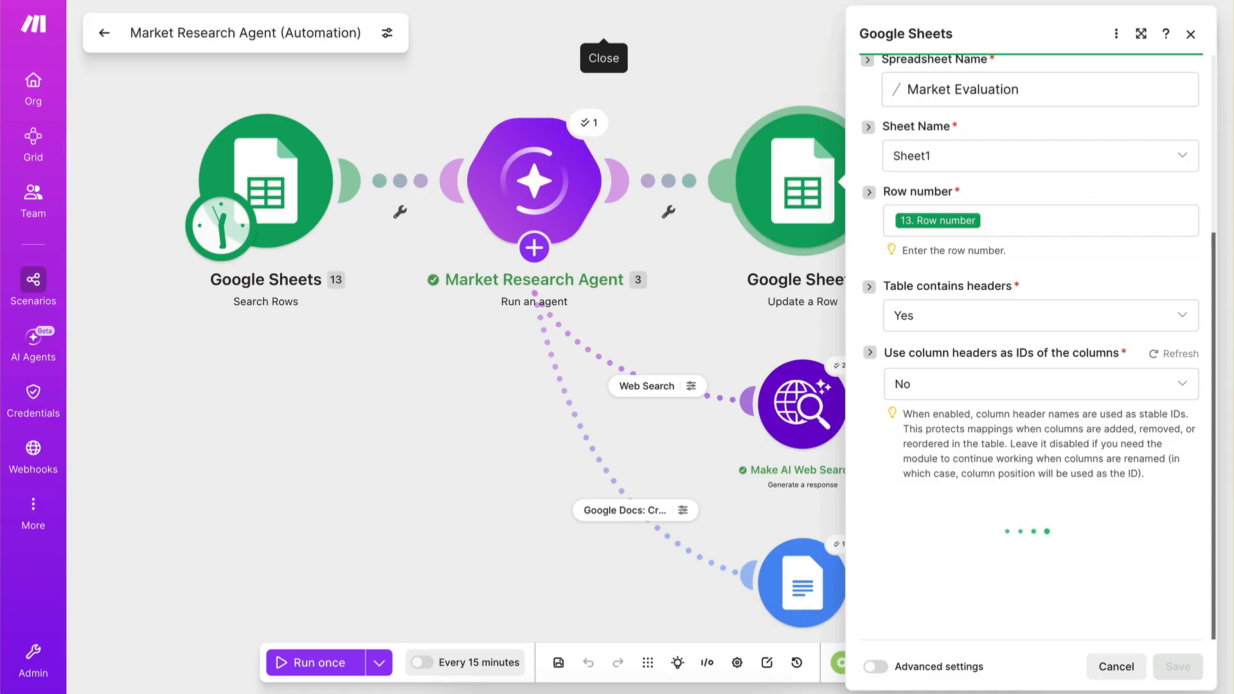
scroll(979, 502, "down", 8)
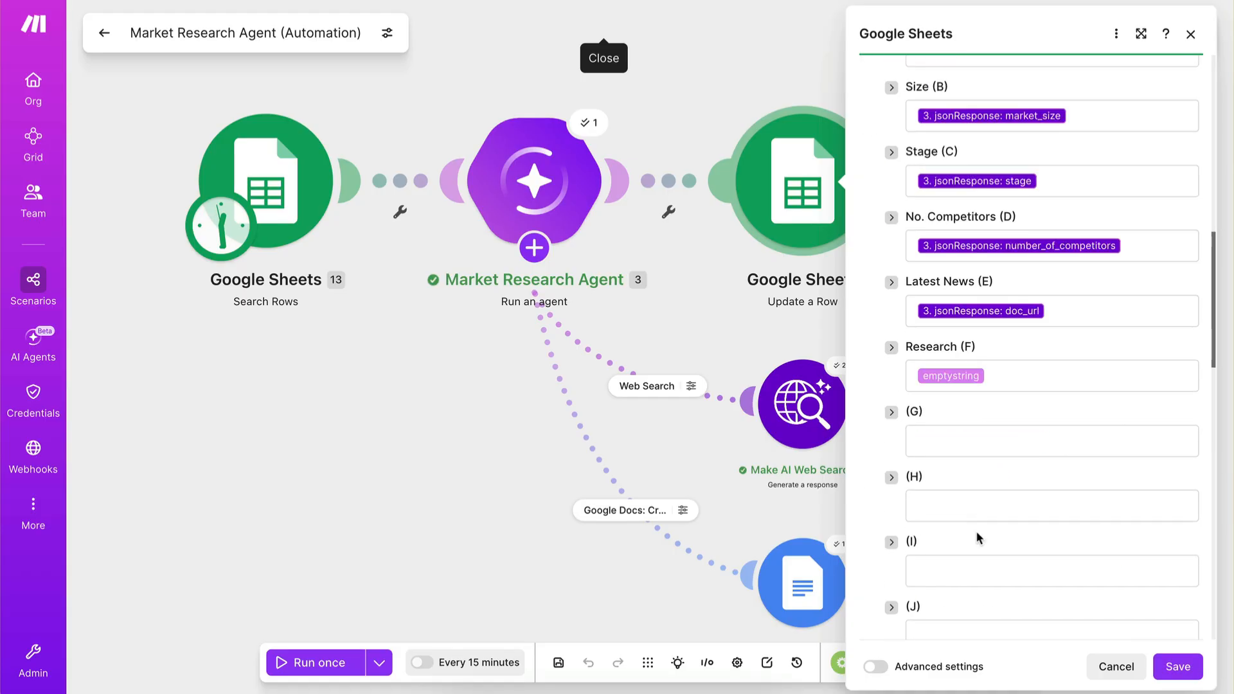
scroll(977, 388, "up", 2)
left_click(1178, 667)
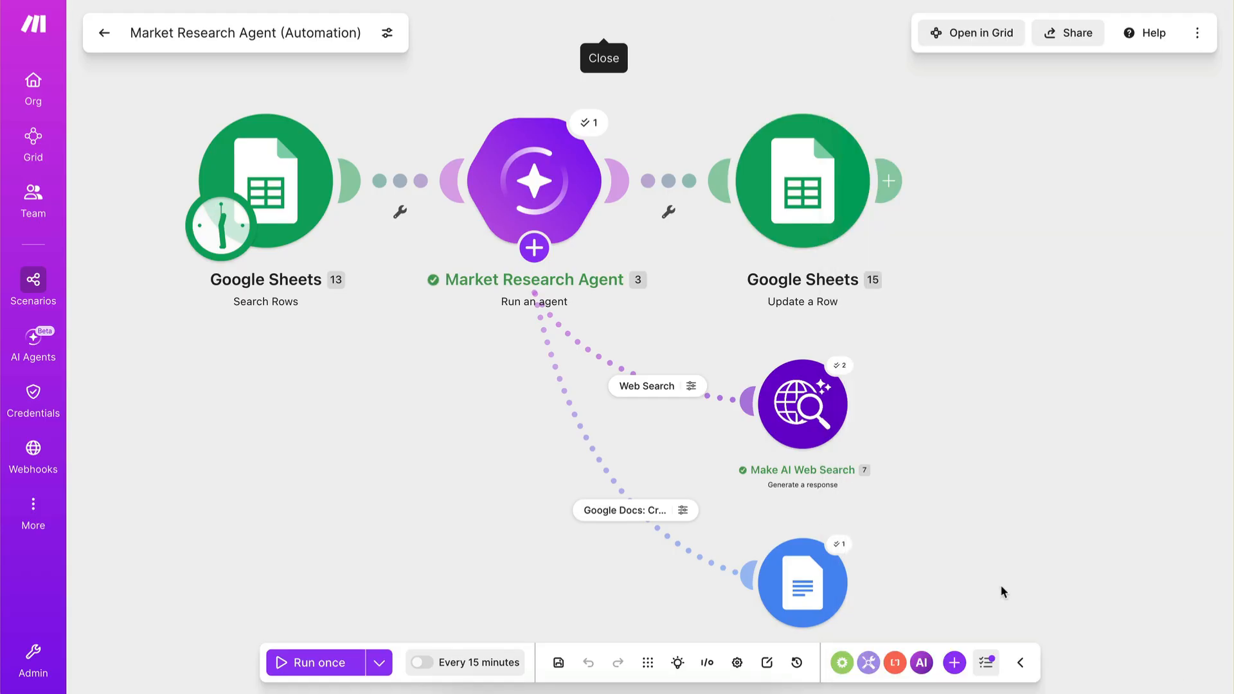
Save the scenario and auto-align its modules on the canvas.
left_click(558, 662)
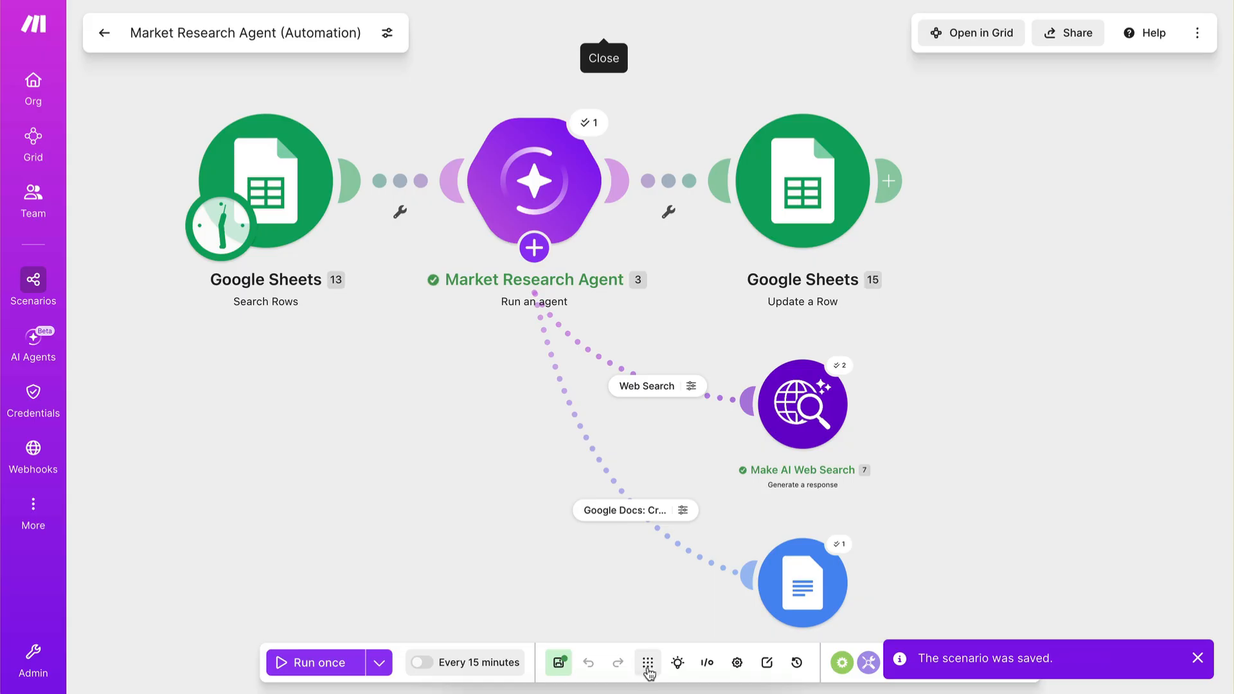
left_click(648, 663)
scroll(612, 434, "up", 2)
Review the Market Research Agent's instructions, input, response format and the market_size field of its response structure.
left_click(605, 232)
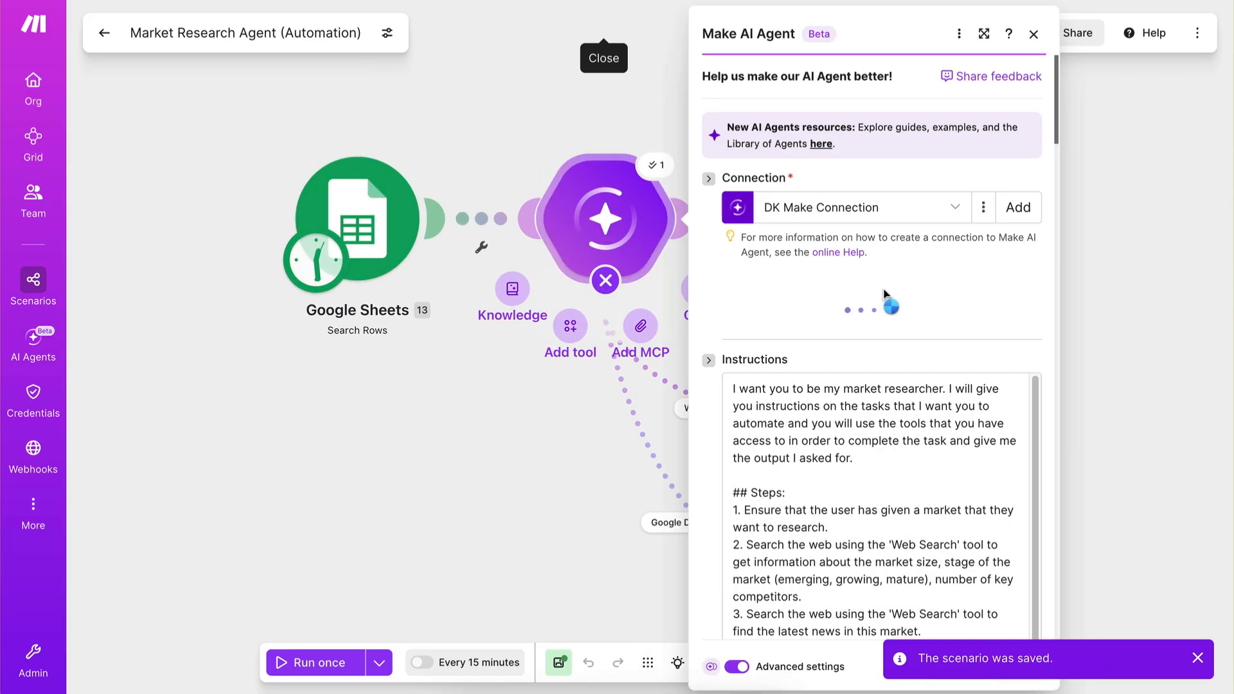
scroll(860, 302, "down", 4)
scroll(860, 302, "down", 10)
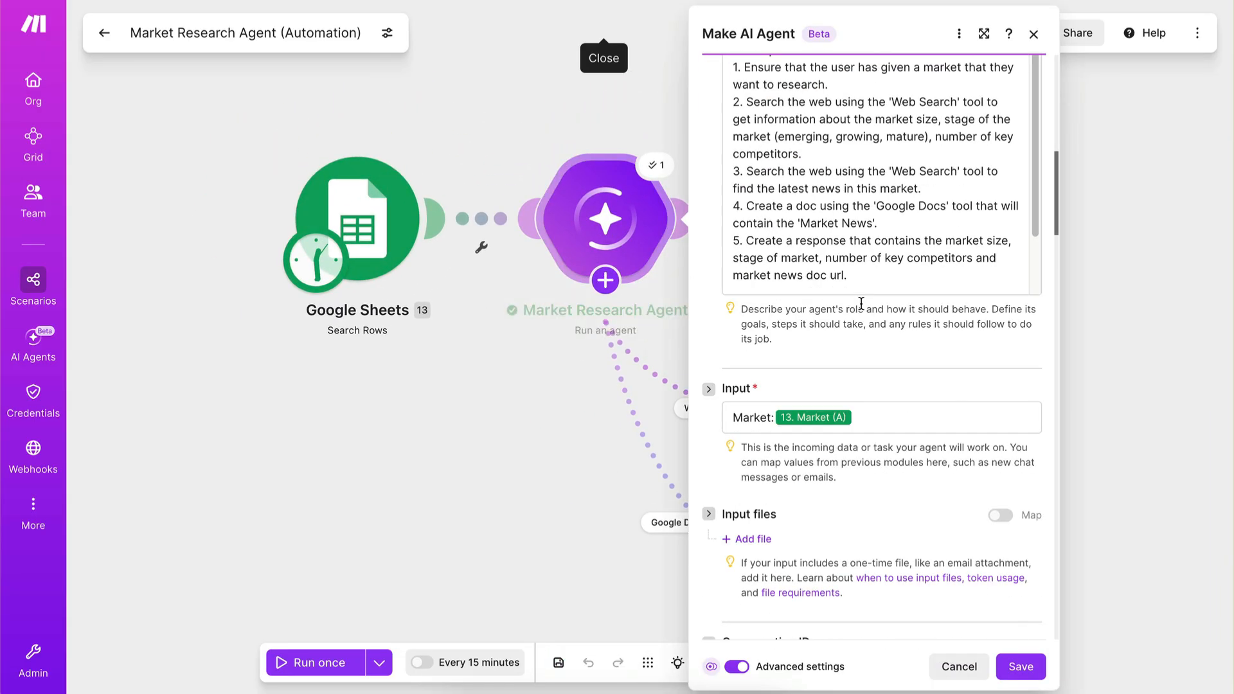
scroll(836, 457, "down", 15)
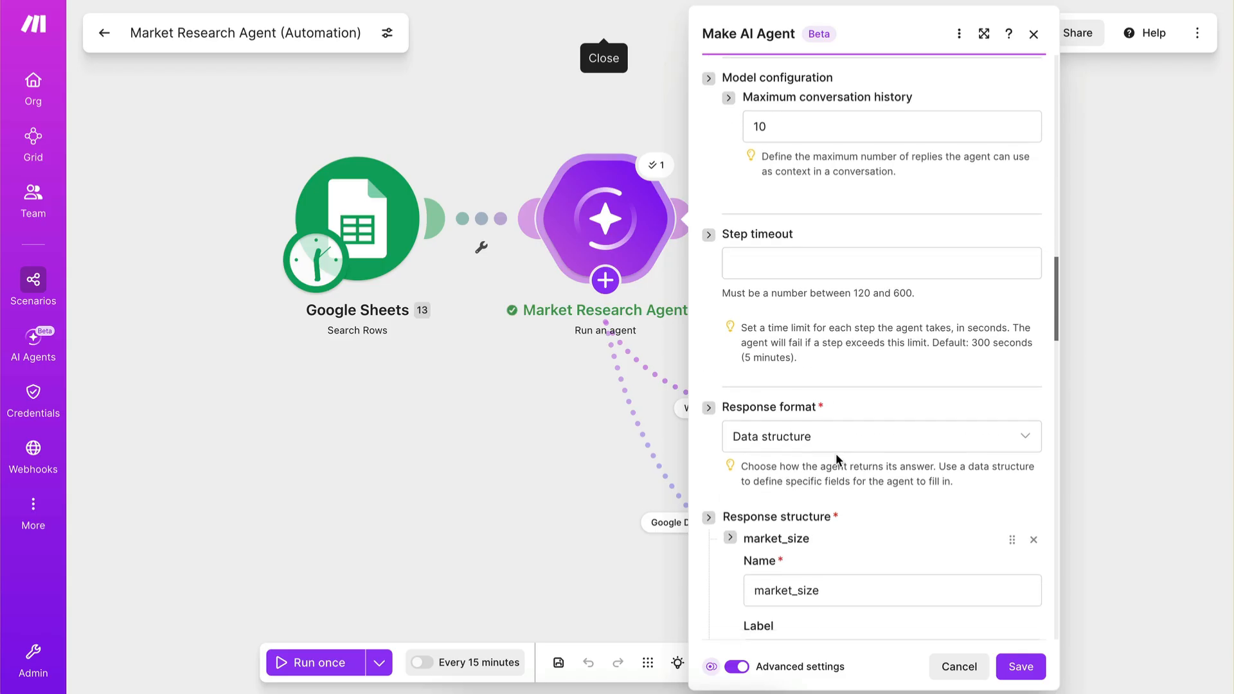
scroll(835, 453, "down", 5)
scroll(835, 453, "up", 12)
scroll(835, 453, "down", 1)
scroll(835, 454, "up", 7)
scroll(835, 453, "up", 8)
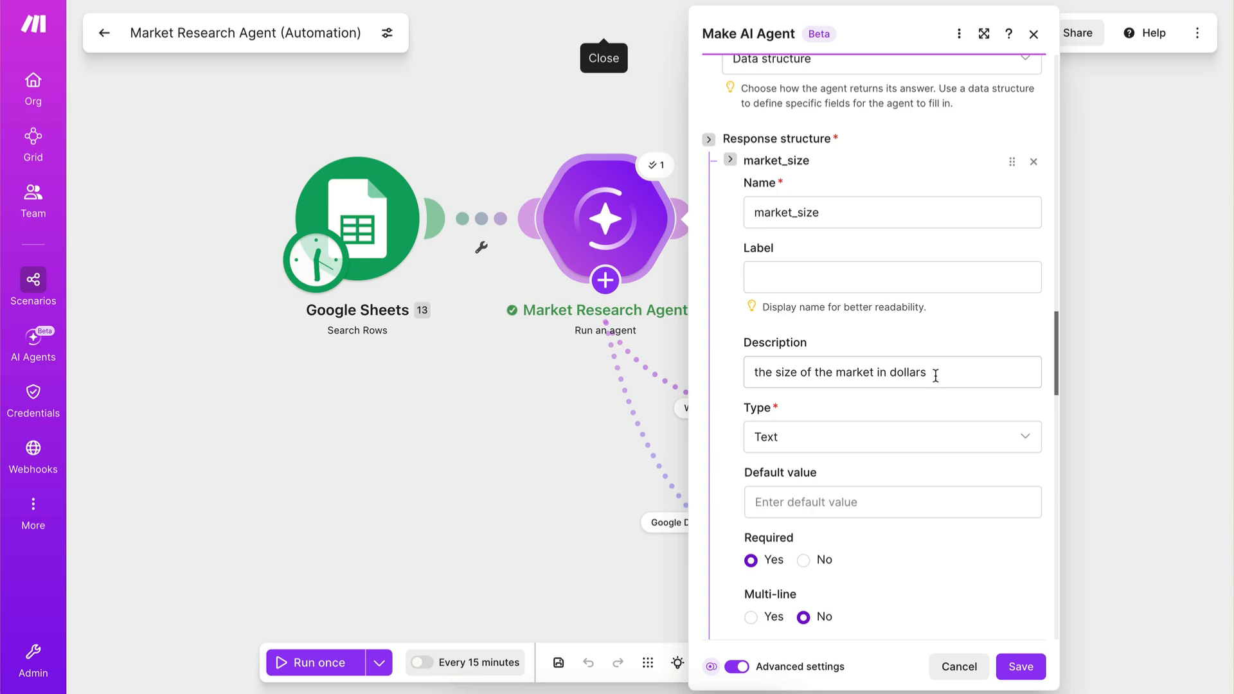
scroll(756, 360, "up", 1)
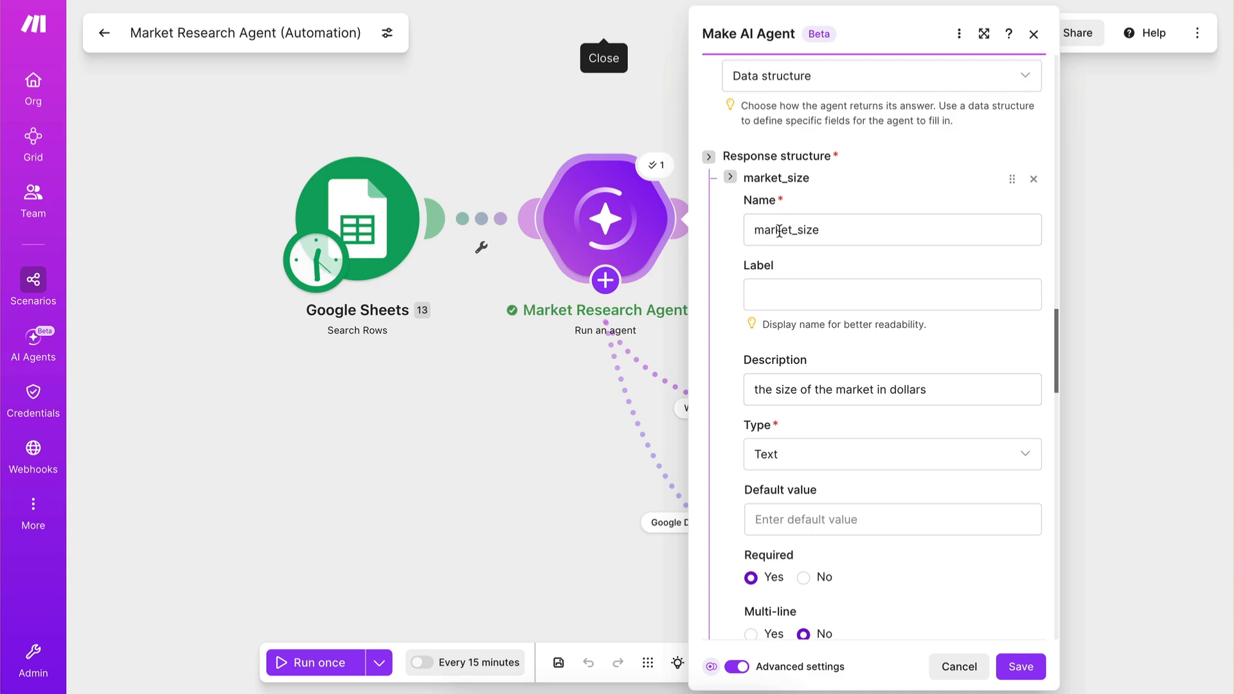
double_click(756, 228)
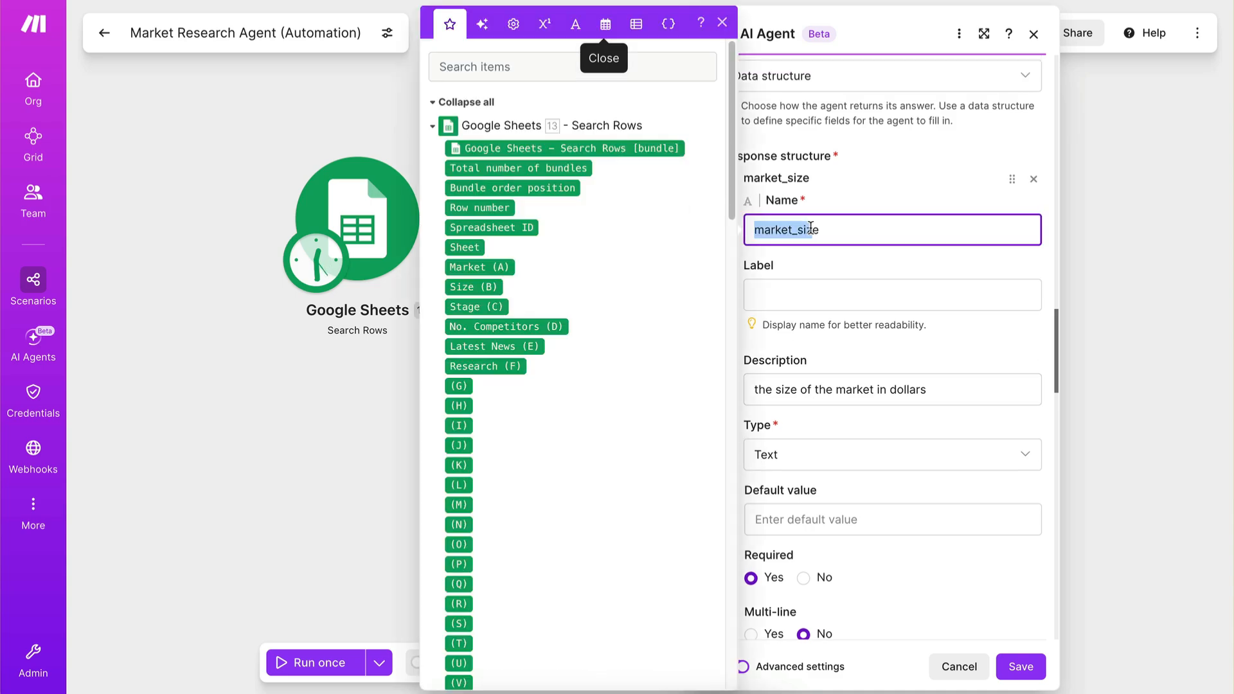
left_click(806, 325)
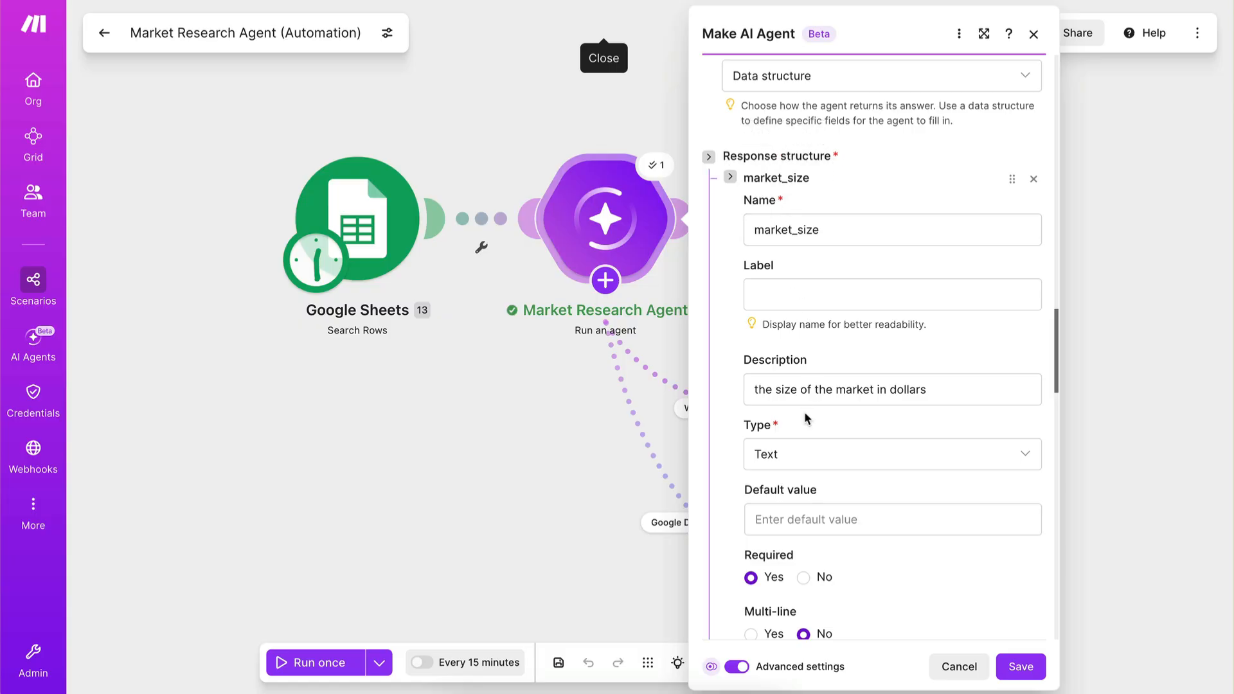
Reword the market_size description to "a number that indicates the size of the market in dollars".
left_click(754, 390)
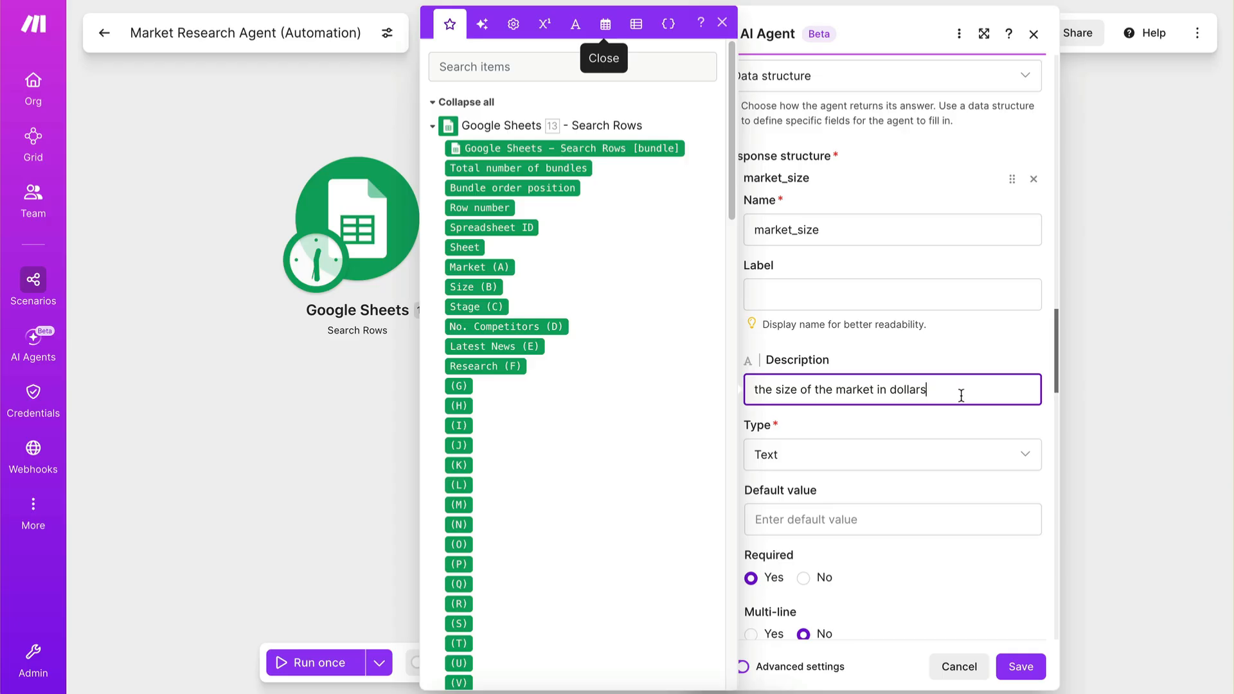
type("a number")
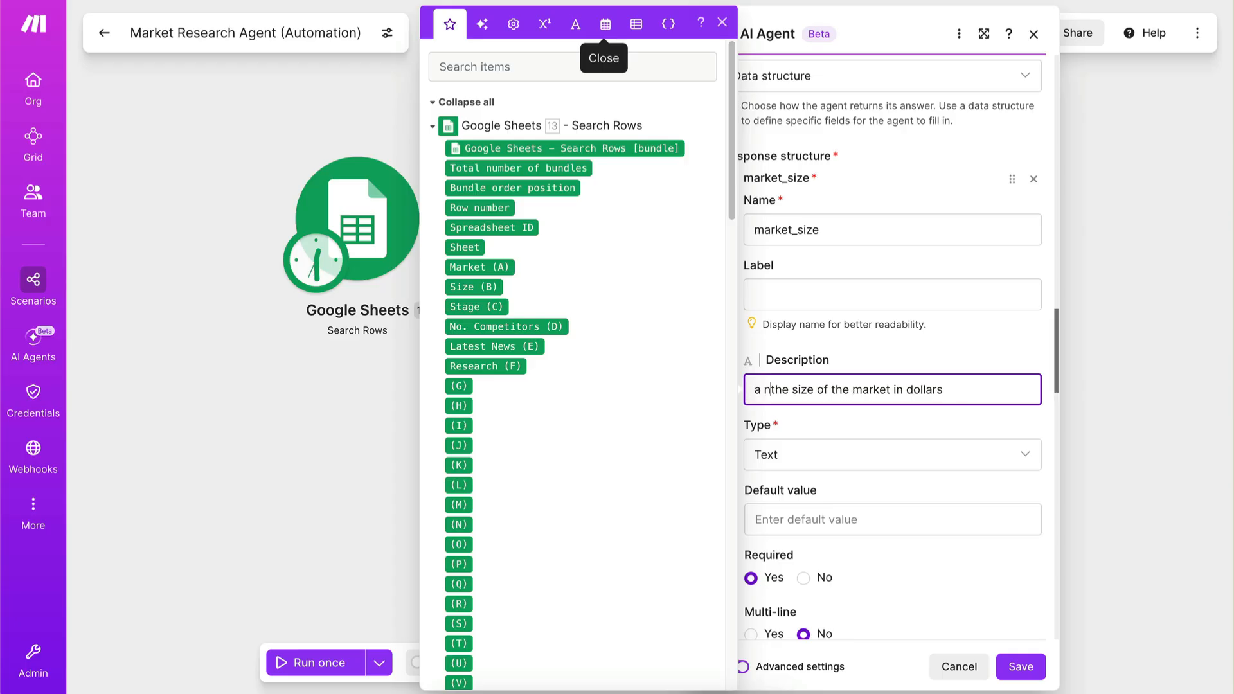
type(" that indicat")
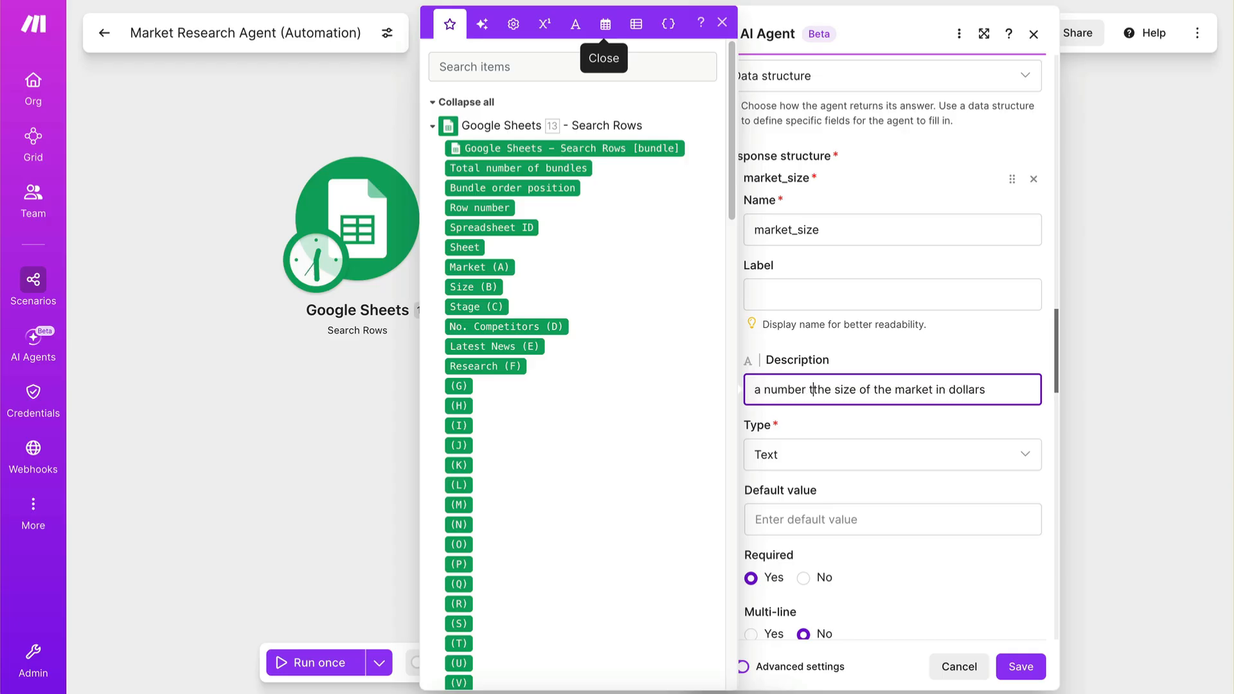
type("es")
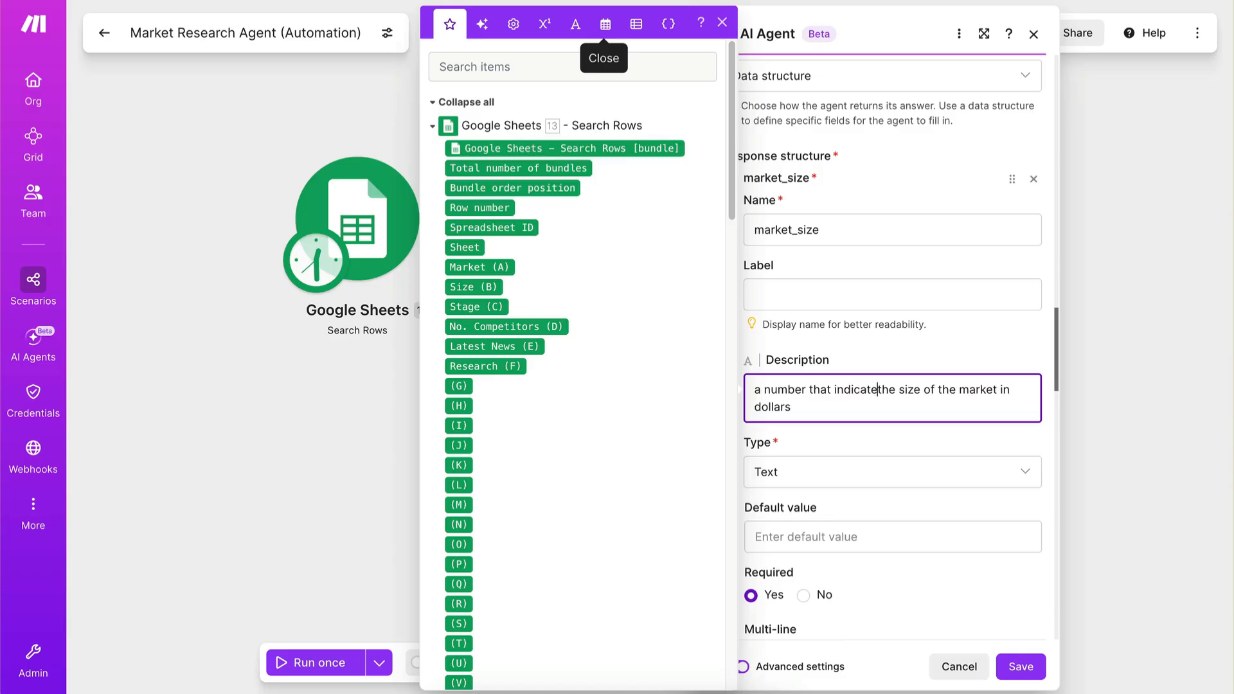
left_click(878, 411)
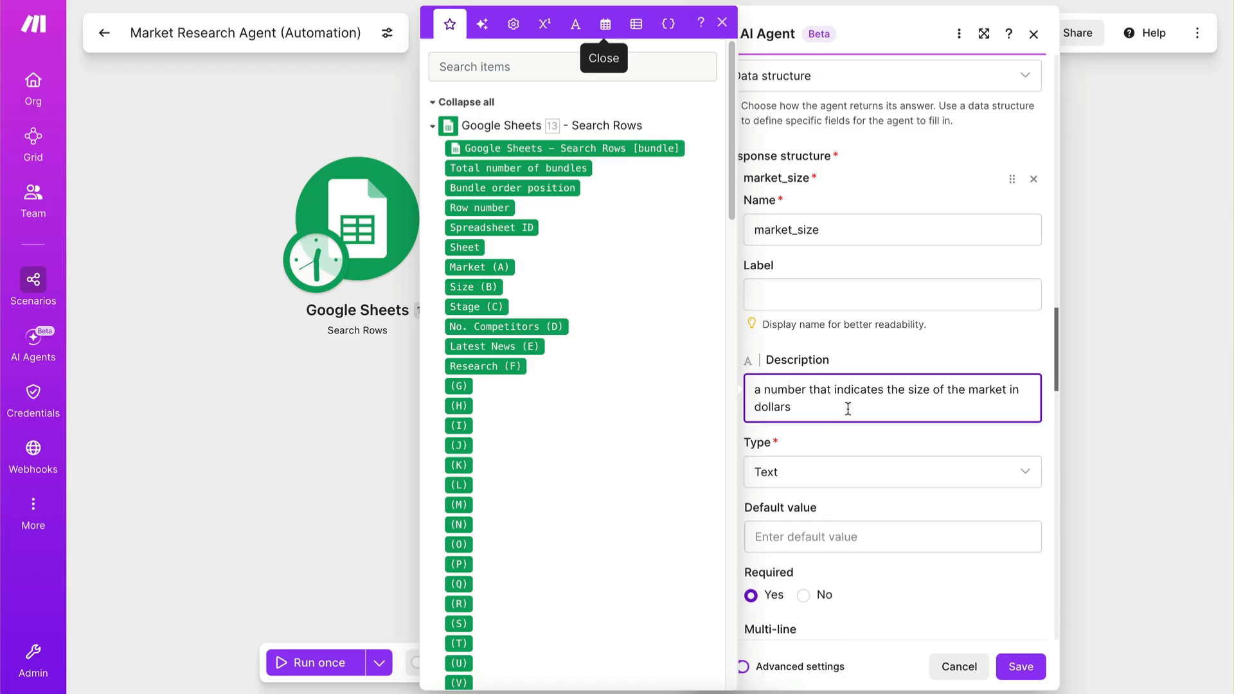
type(".")
Add the example "e.g. $200M" in parentheses to the end of the market_size description, then save the agent module and the scenario.
scroll(821, 379, "down", 1)
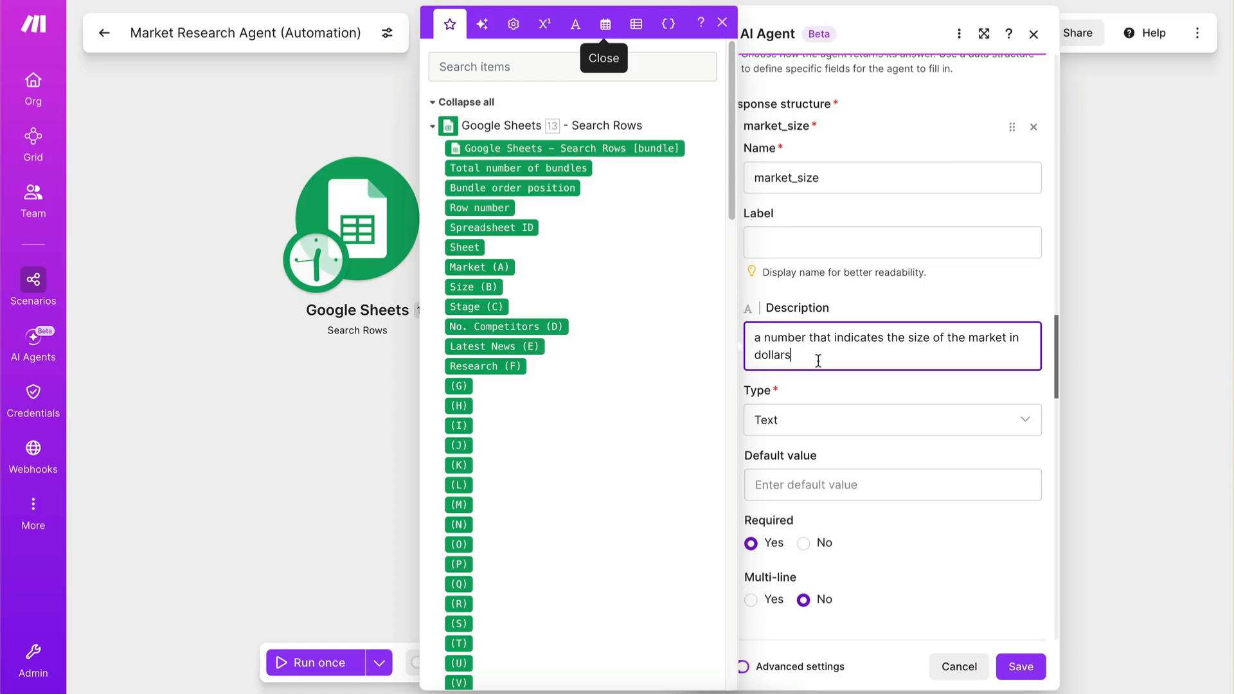
type("e.g. $200M)")
left_click(855, 400)
left_click(1021, 666)
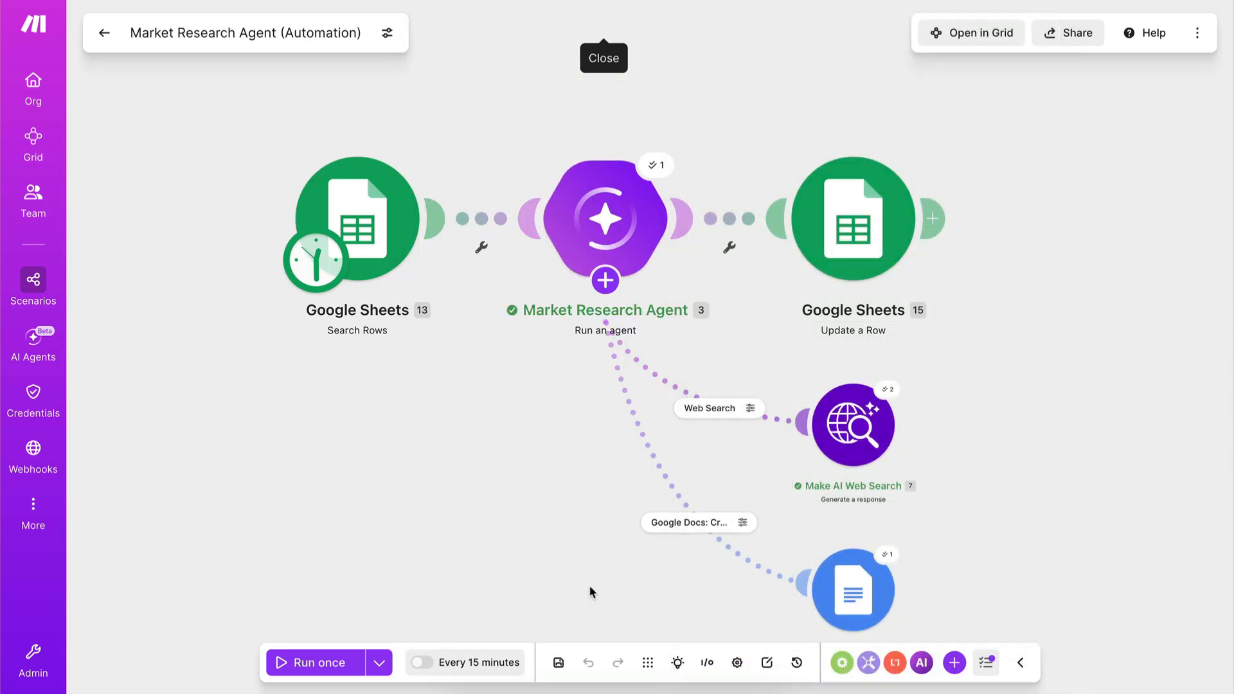
left_click(559, 666)
Examine the market_size, stage, number_of_competitors and doc_url values in the JSON response of the last agent run.
left_click(655, 165)
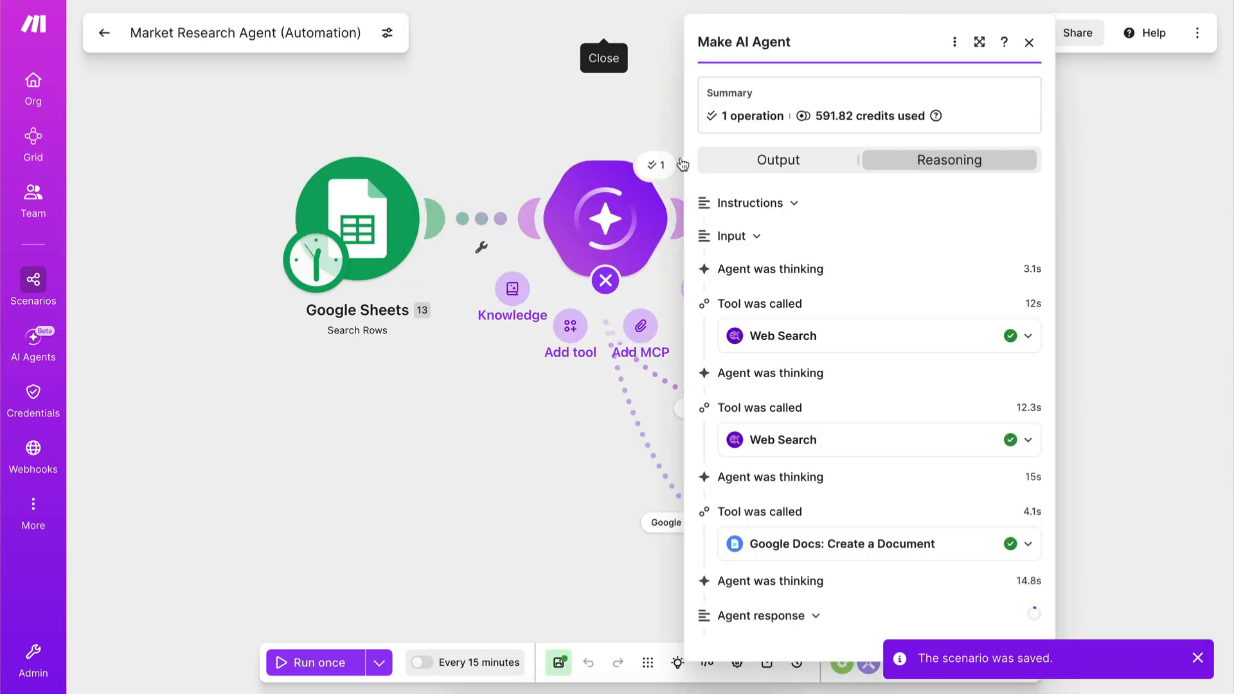
scroll(776, 402, "down", 2)
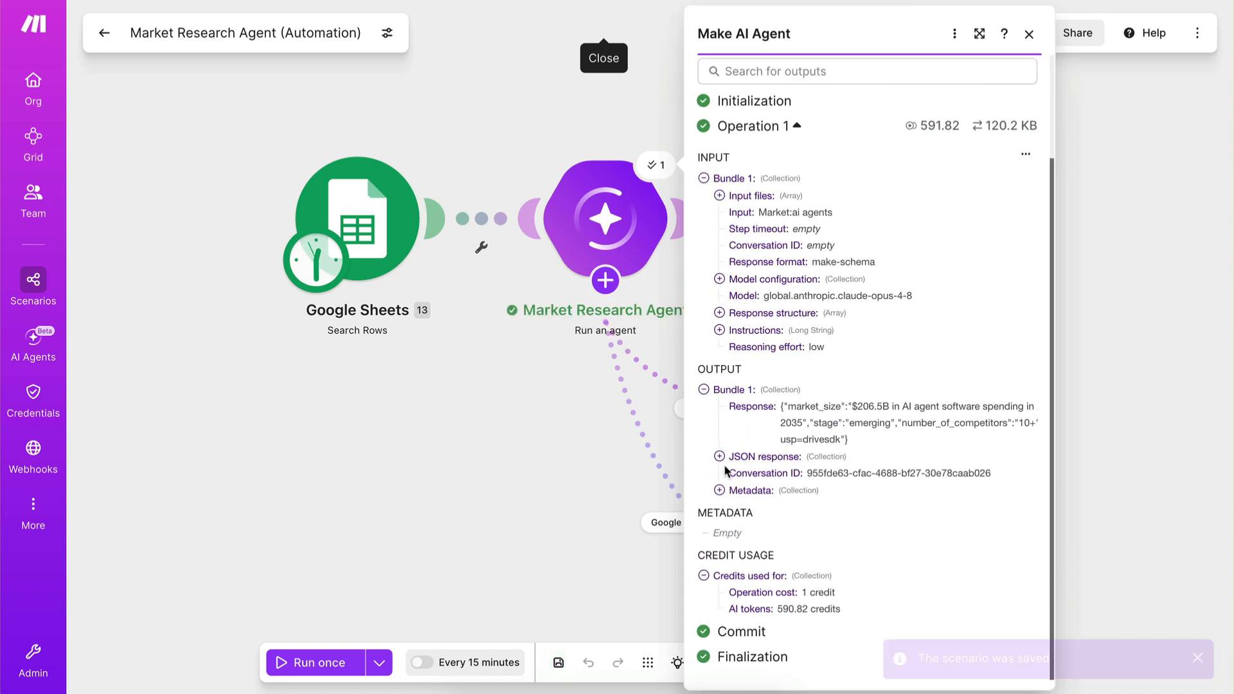
left_click(720, 457)
scroll(852, 542, "down", 1)
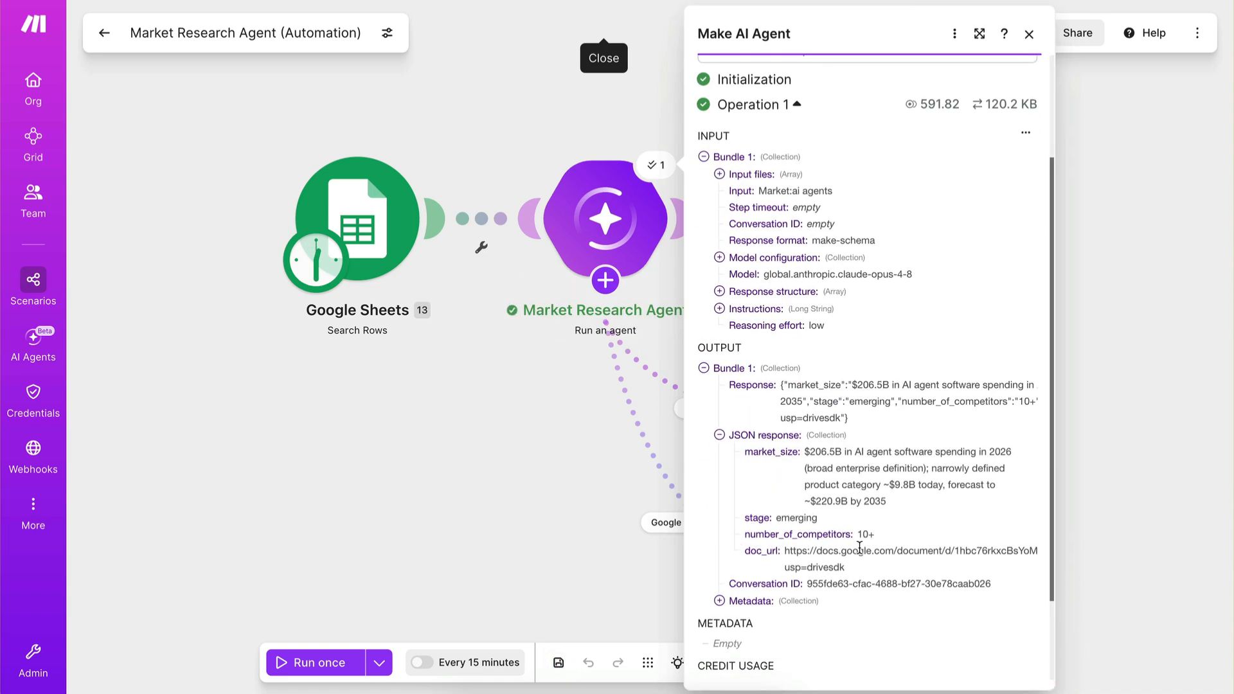
left_click(536, 460)
Capitalise the options in the agent's stage description to "Emerging, Growing, Mature", then save the module and the scenario.
left_click(837, 257)
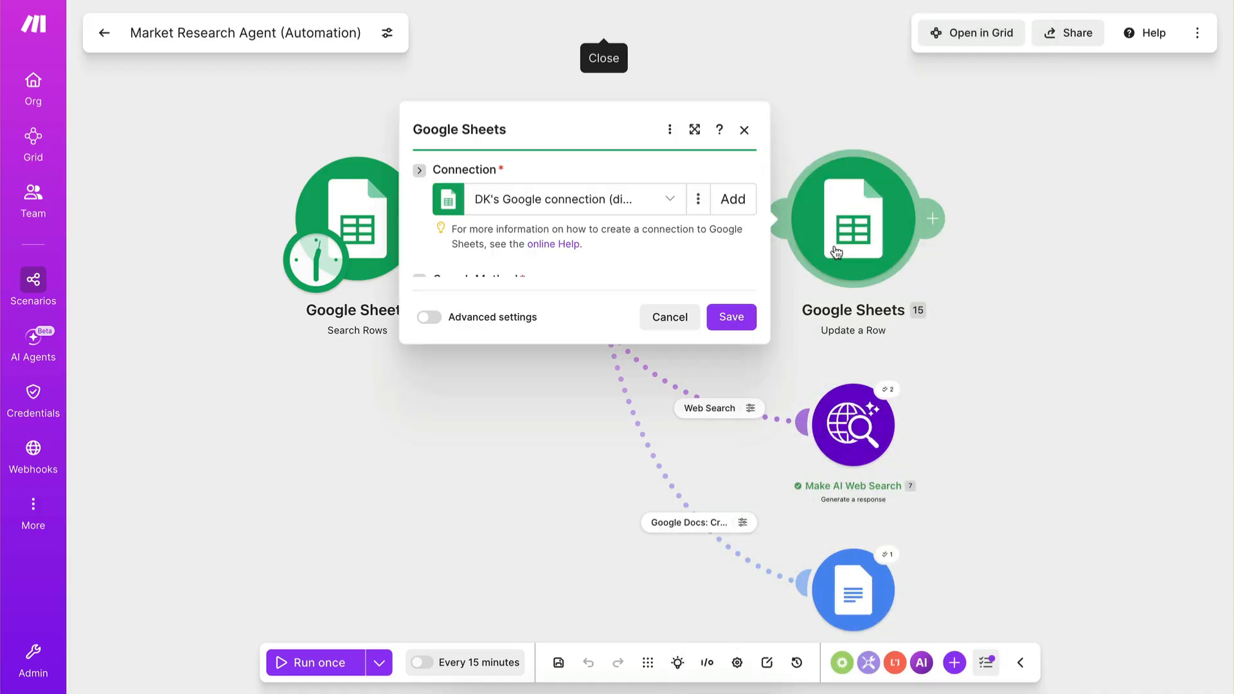
left_click(822, 278)
left_click(588, 246)
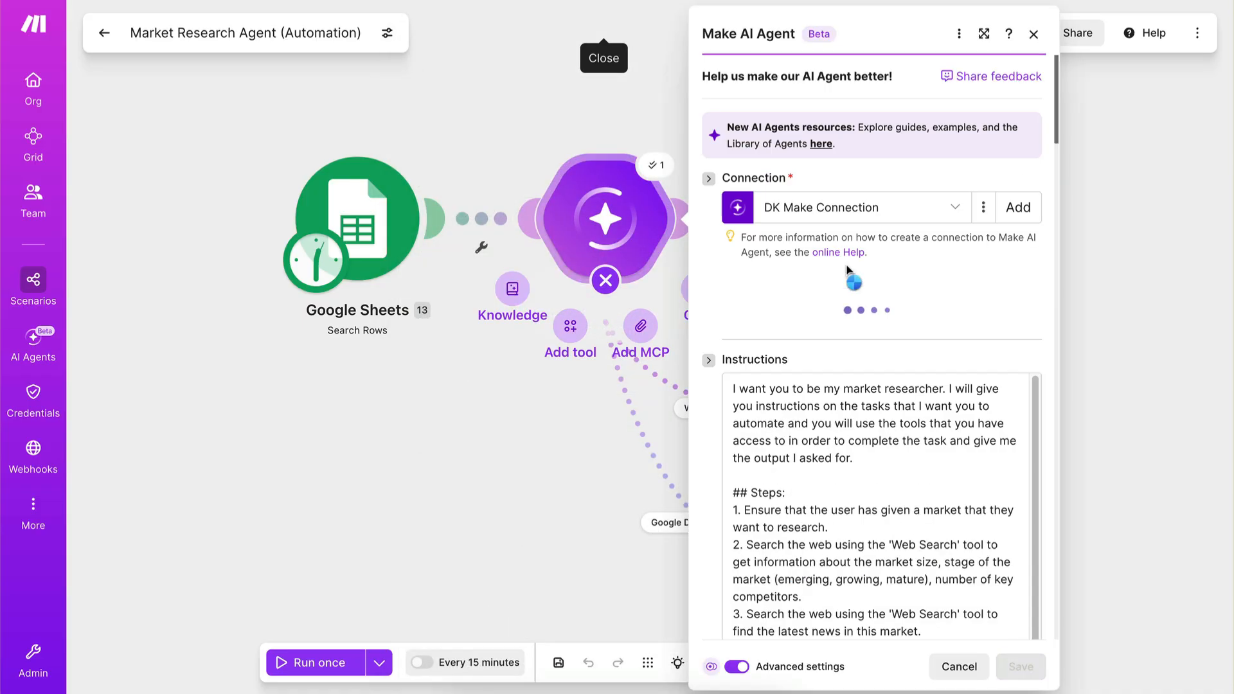
scroll(900, 473, "down", 20)
left_click(980, 457)
key("BackSpace")
type("E")
left_click(763, 479)
key("BackSpace")
type("G")
left_click(807, 476)
key("BackSpace")
type("M")
left_click(827, 492)
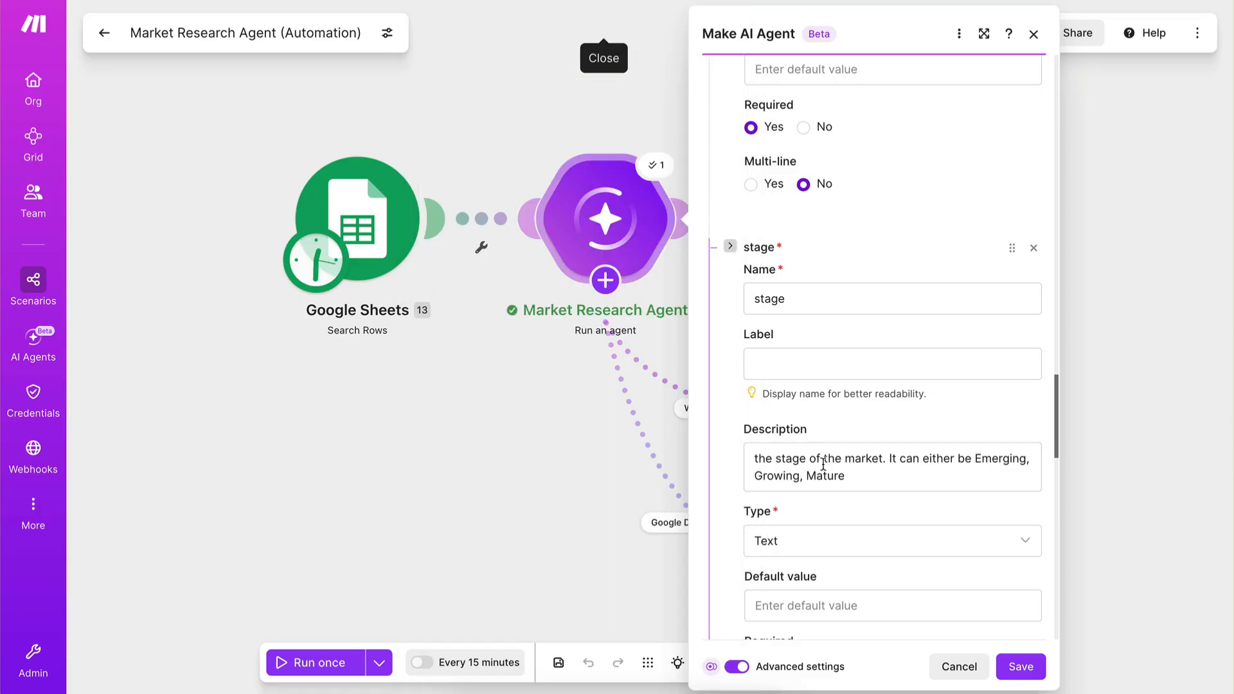
left_click(1020, 666)
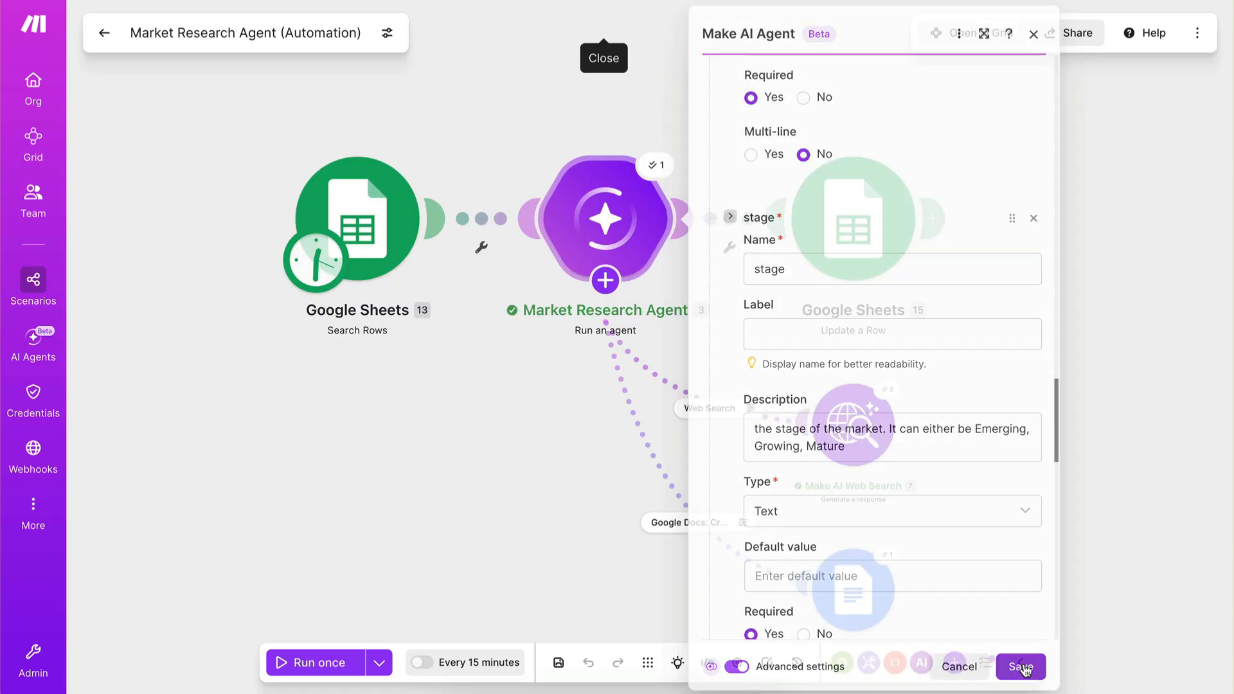
left_click(555, 668)
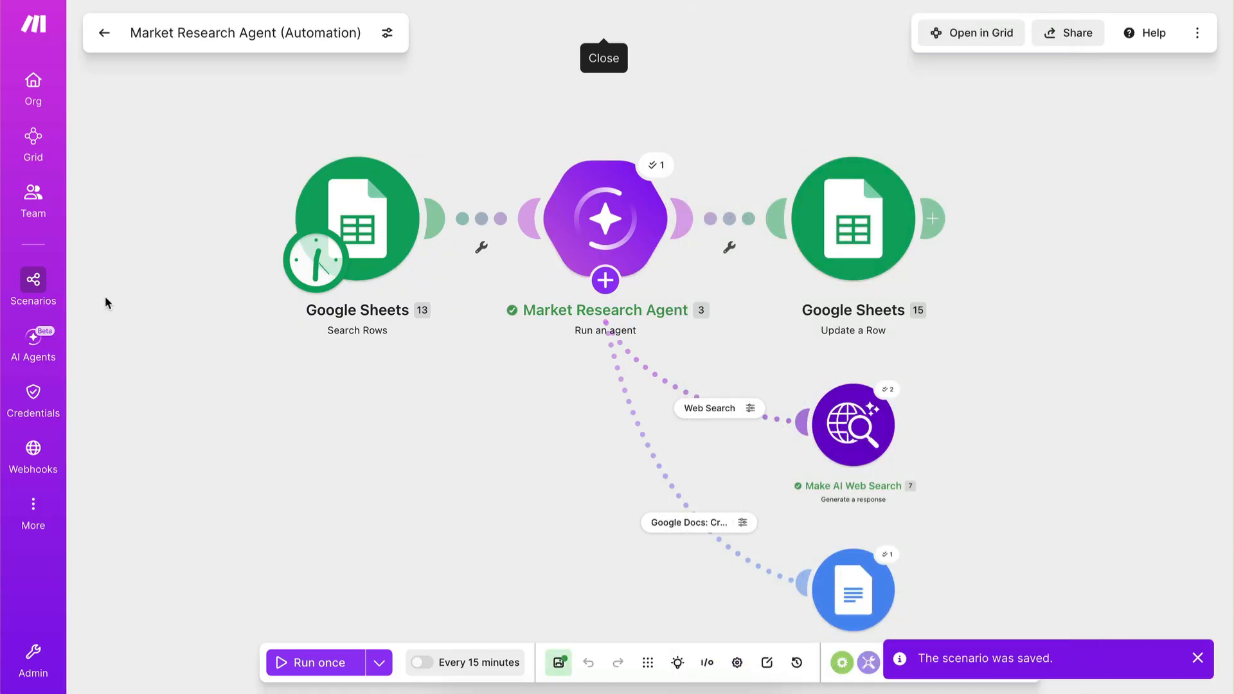
Switch to the Market Evaluation sheet and enter "Yes" in the Research column for RAG Orchestration.
mouse_move(36, 166)
left_click(40, 102)
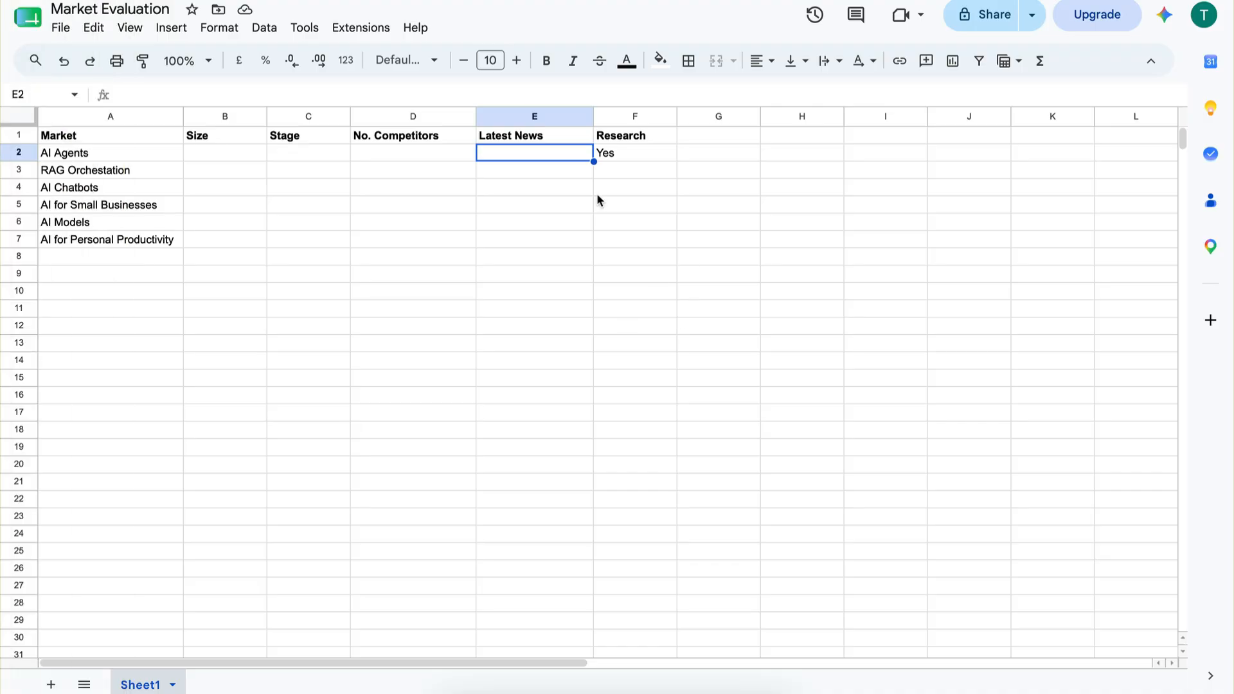
left_click(600, 170)
type("Yes")
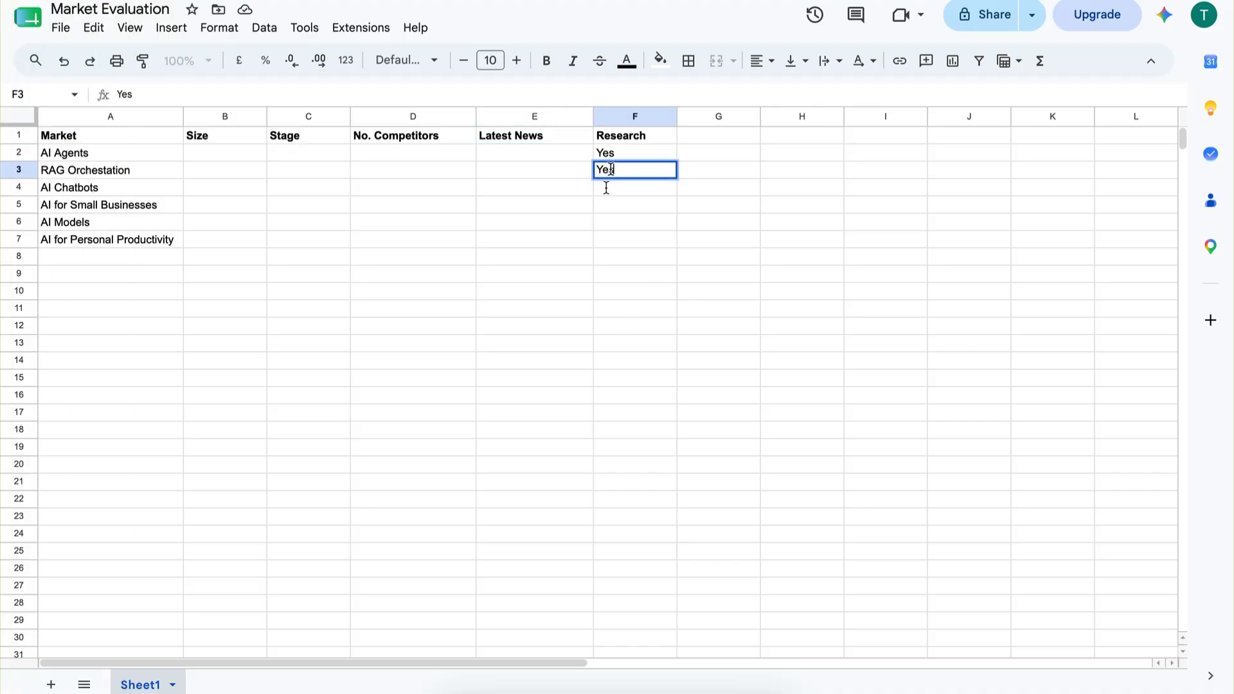
left_click(601, 225)
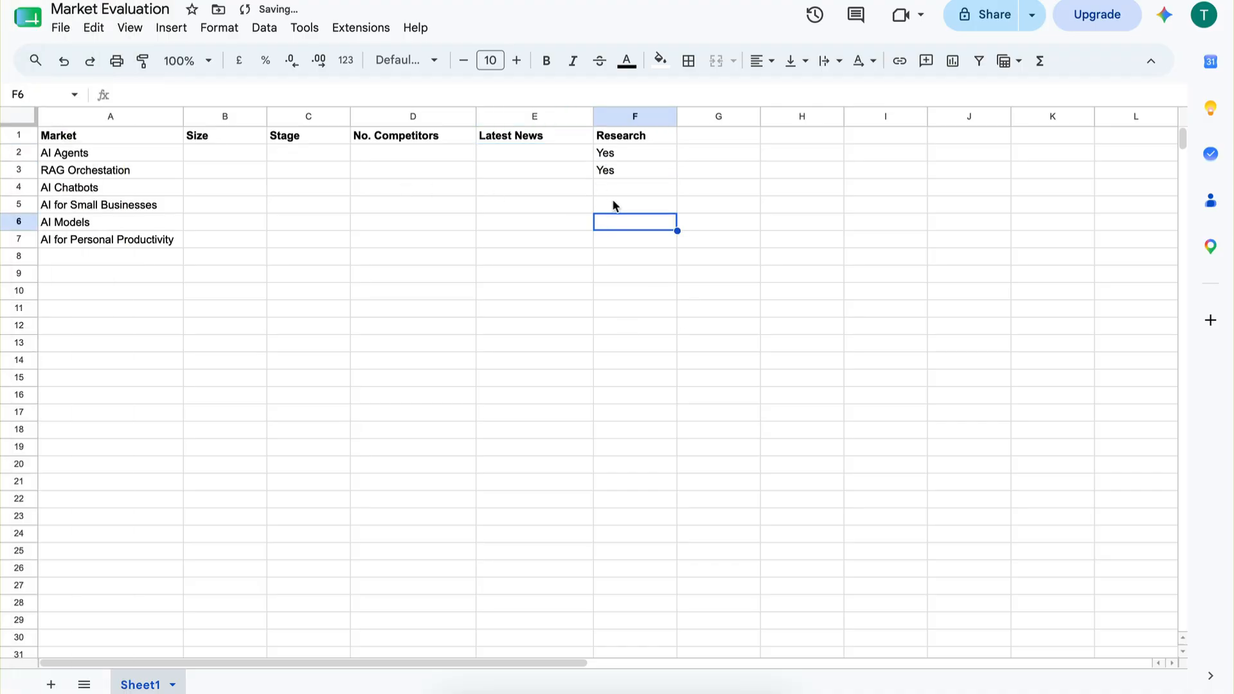
Return to the Market Research Agent (Automation) scenario in Make and run it once.
mouse_move(5, 161)
left_click(64, 129)
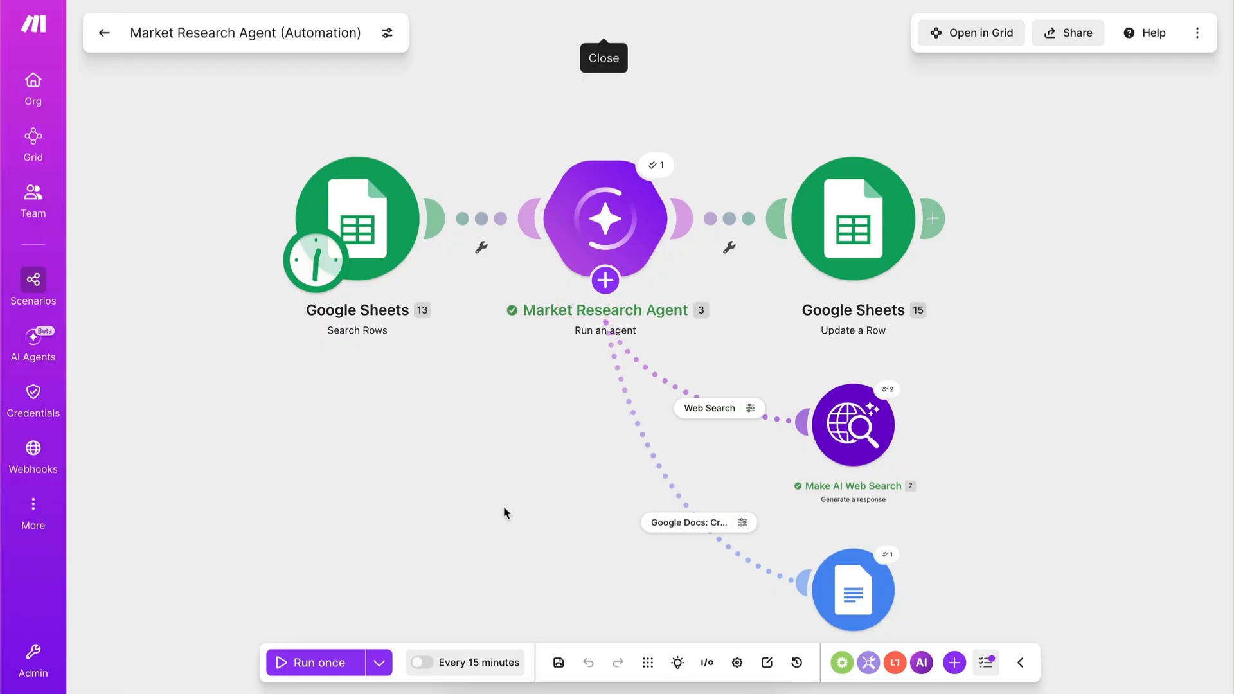
left_click(297, 651)
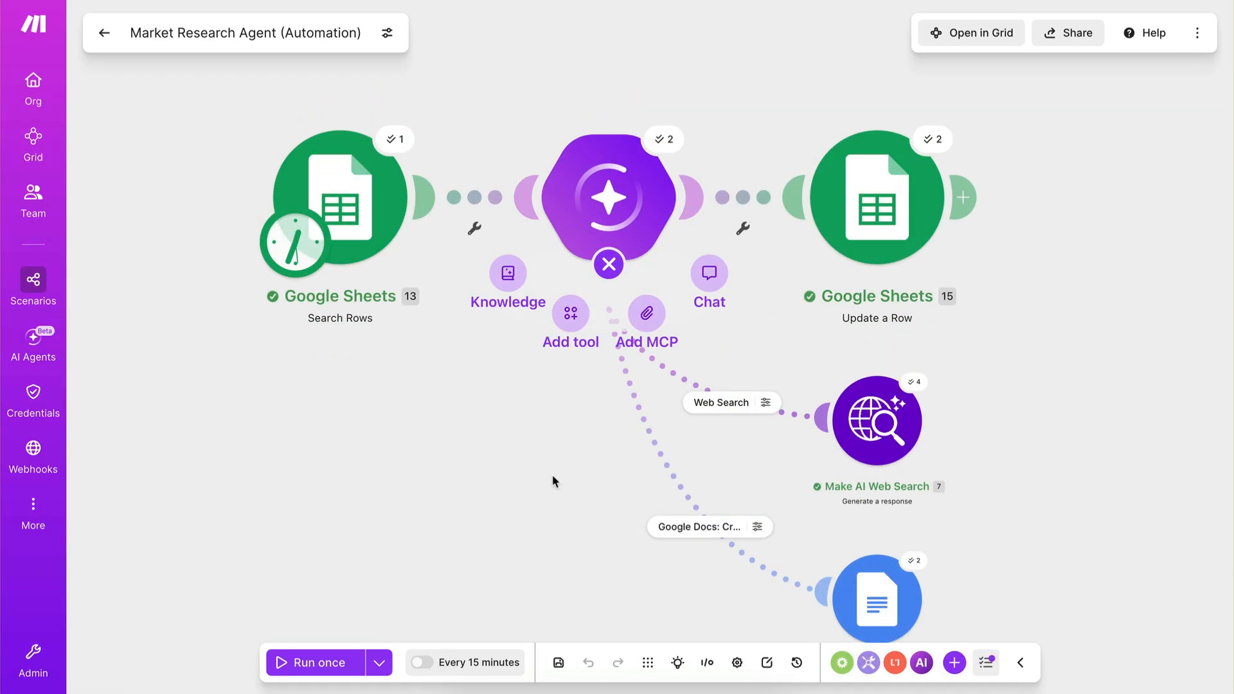
Examine the Size, Stage, No. Competitors, Latest News and Research cells for AI Agents and RAG Orchestration in the Market Evaluation sheet.
mouse_move(5, 289)
left_click(71, 97)
left_click(550, 241)
left_click_drag(47, 157, 939, 152)
left_click_drag(94, 173, 879, 171)
left_click(879, 170)
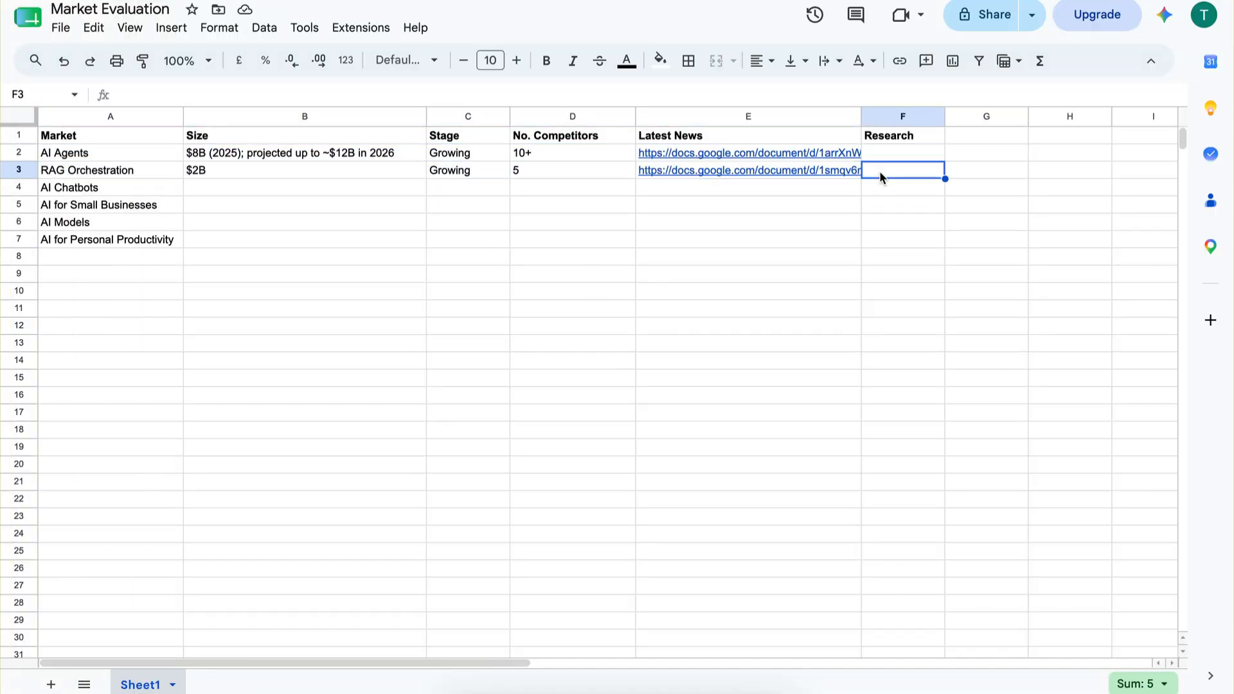
left_click(203, 155)
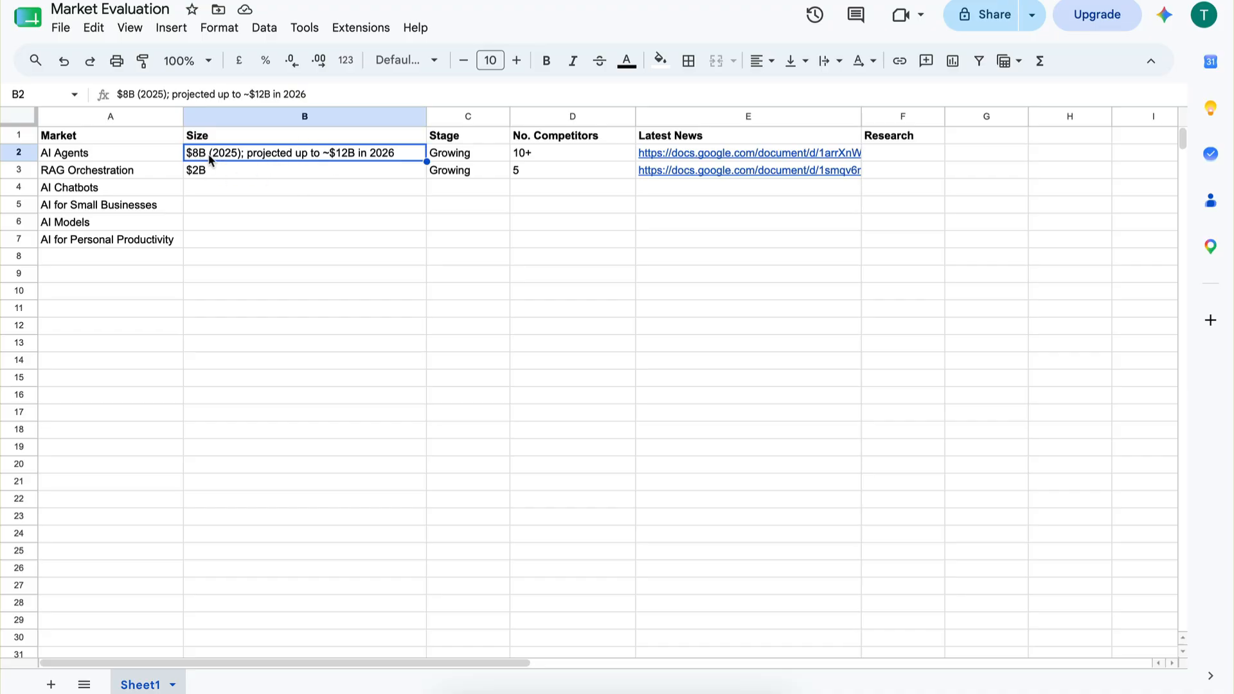
left_click(267, 275)
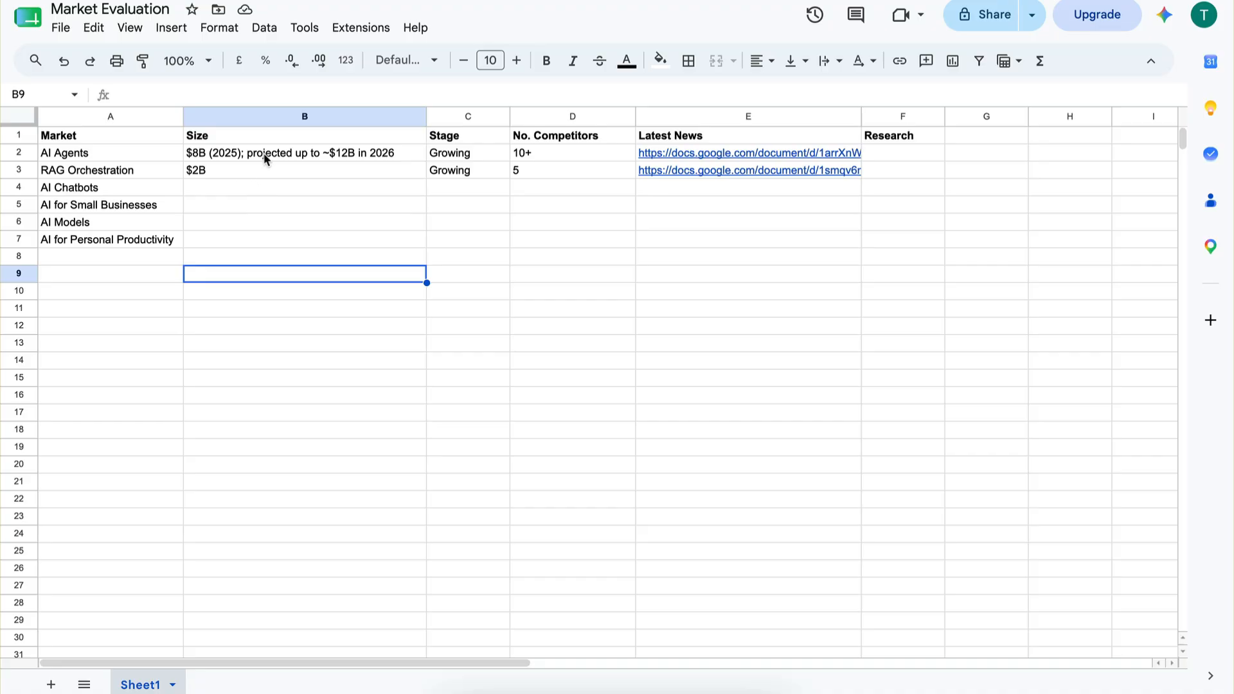
left_click_drag(264, 158, 264, 253)
left_click(266, 256)
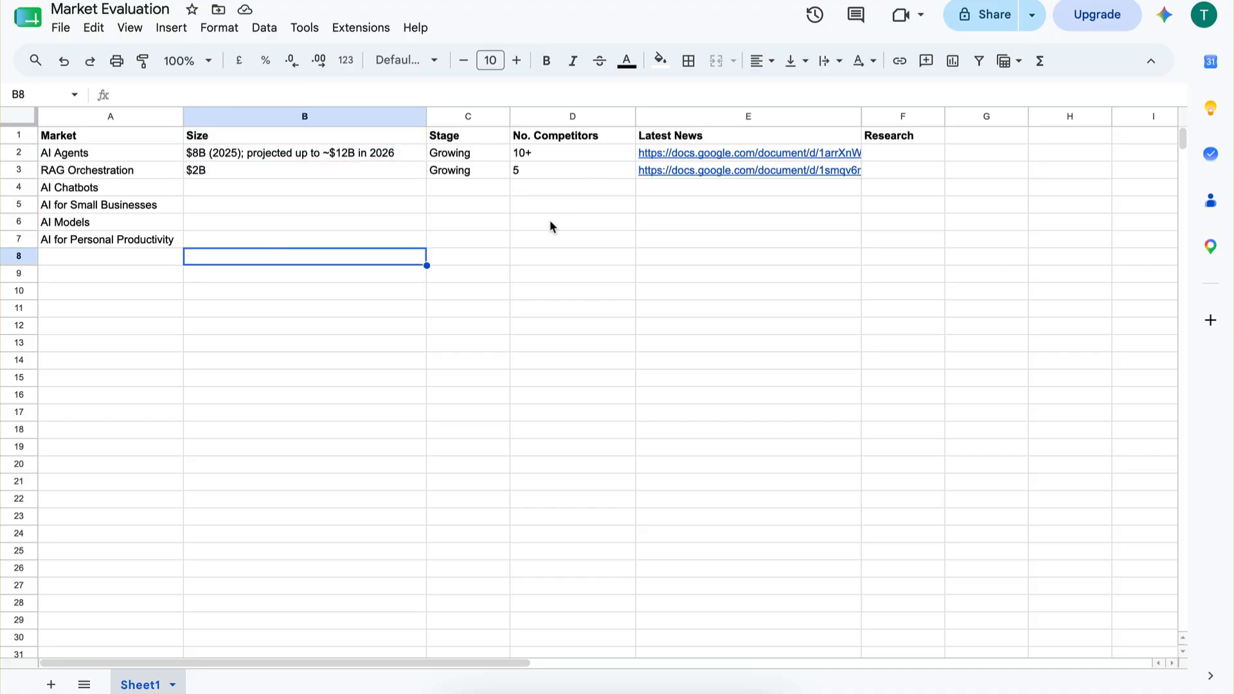
left_click(714, 274)
Schedule the Market Research Agent scenario in Make to run every 10 minutes, then activate it.
mouse_move(6, 192)
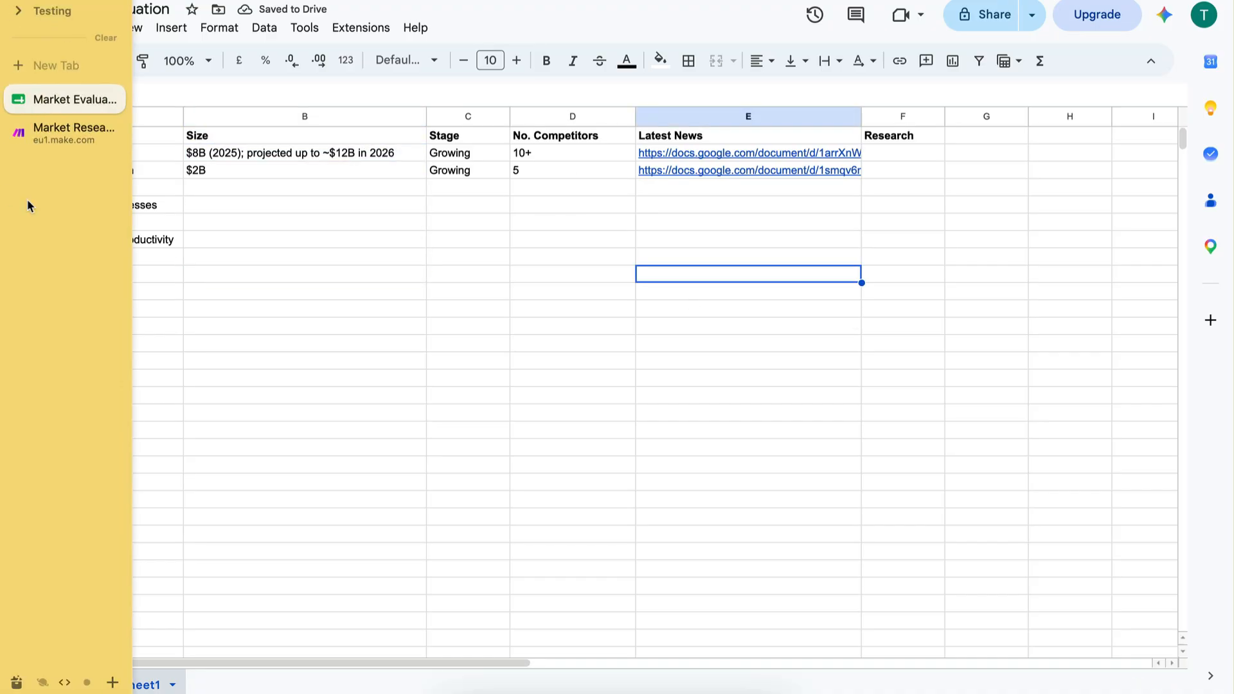
left_click(38, 129)
left_click(601, 257)
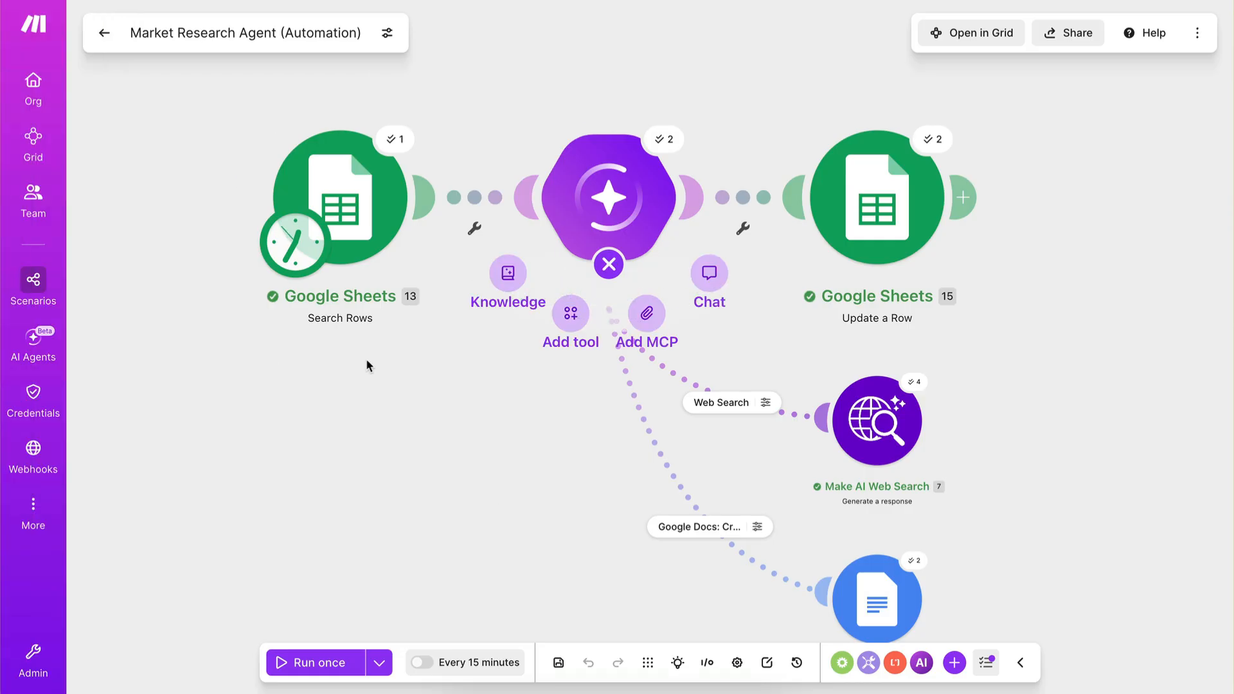
left_click(304, 258)
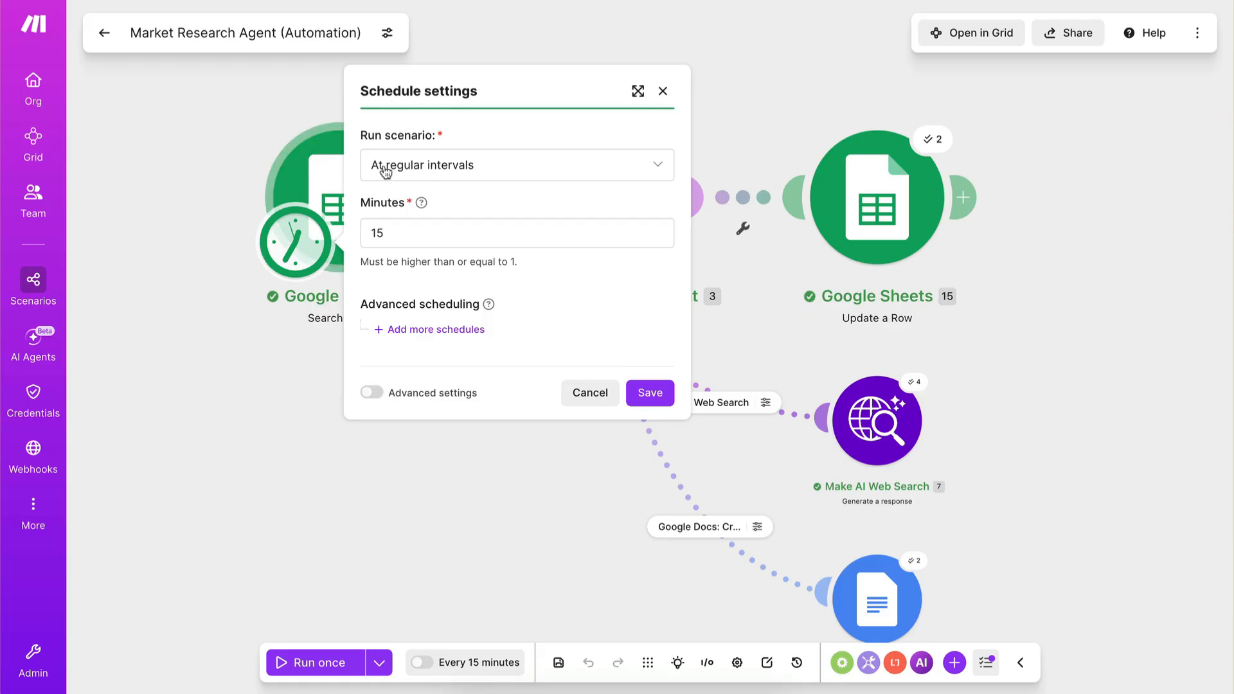
left_click(403, 231)
key("BackSpace")
type("0")
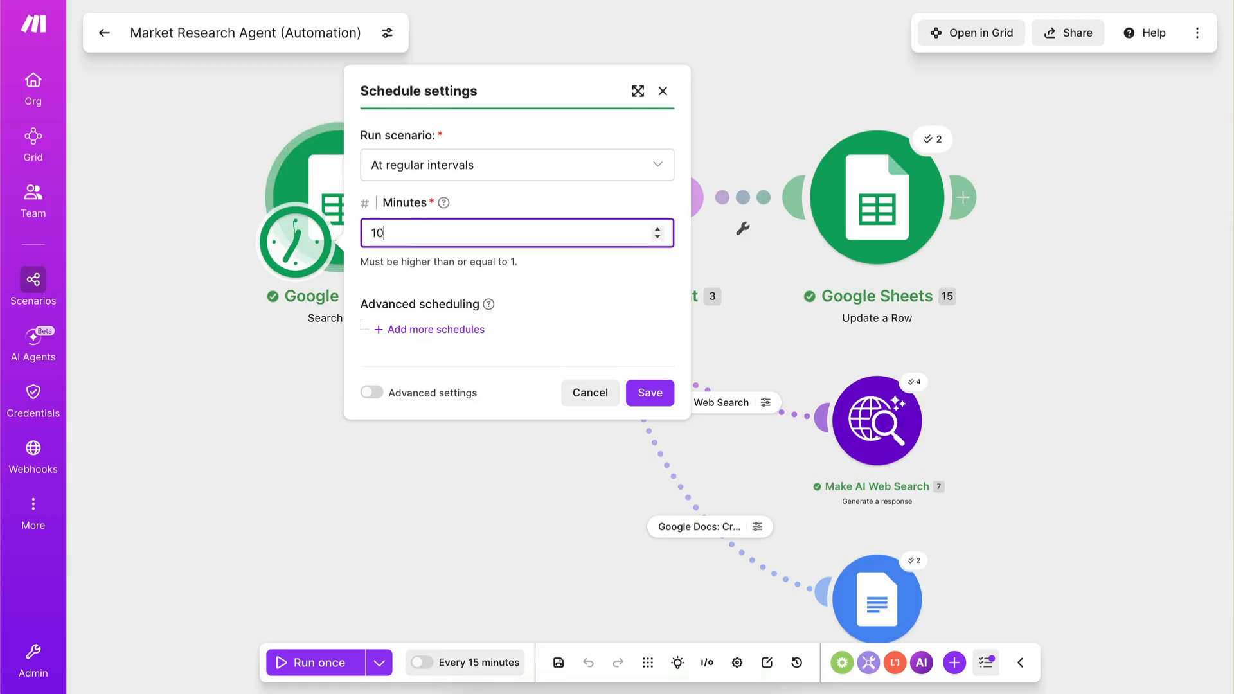
left_click(576, 293)
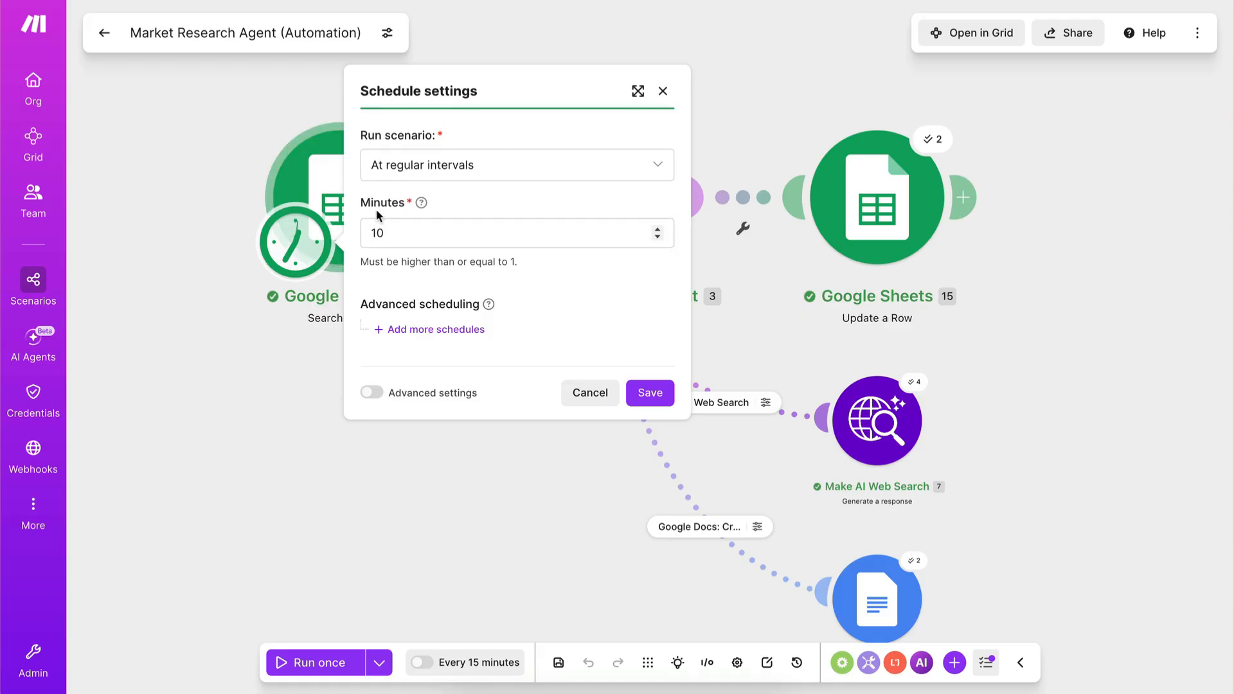
left_click(371, 235)
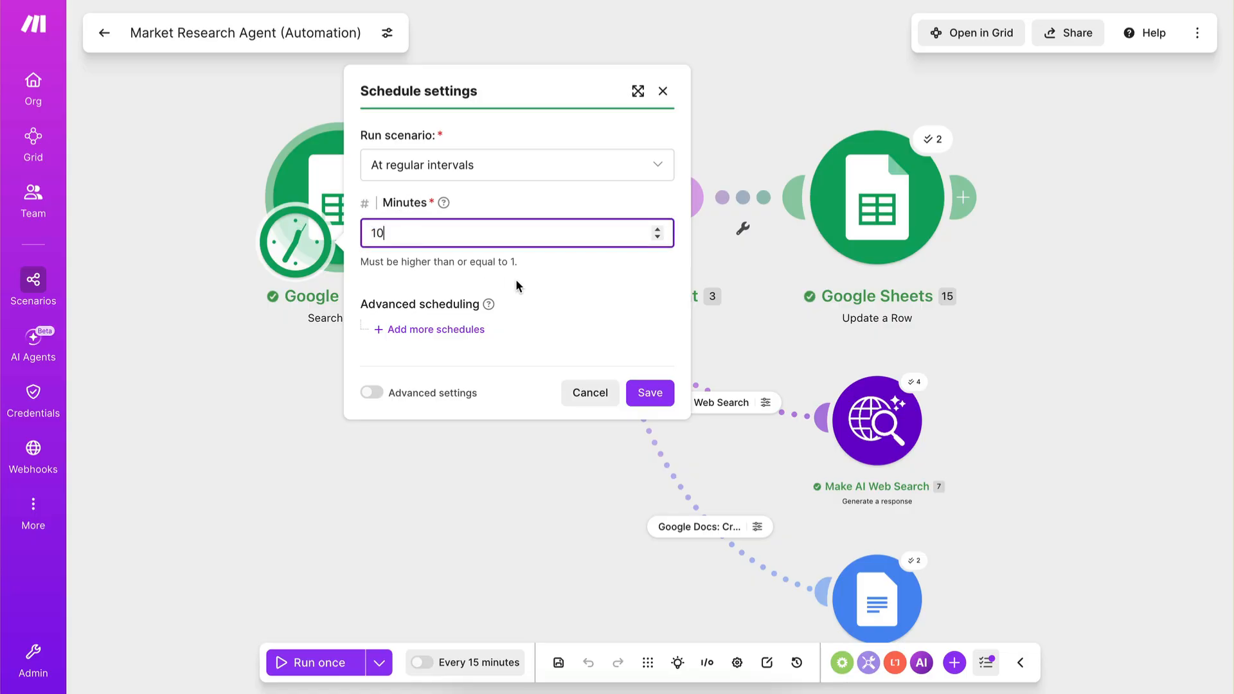
left_click(650, 393)
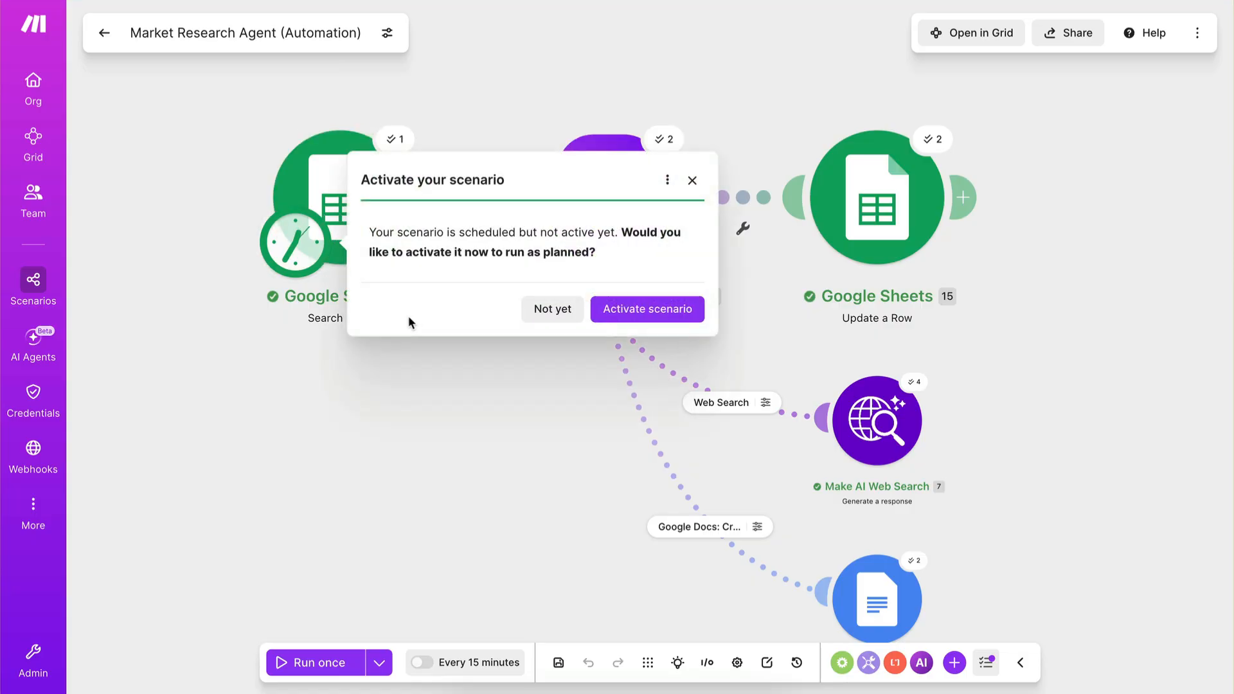
left_click(632, 311)
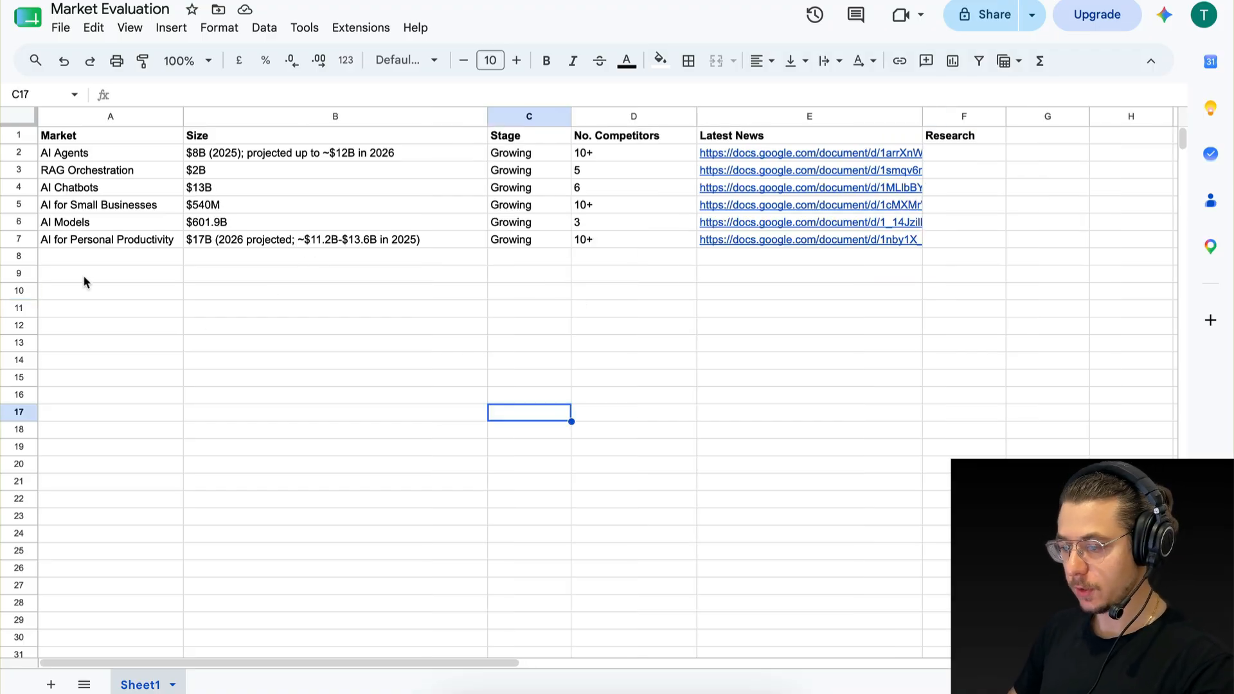
Review the research results in the rows from RAG Orchestration to AI for Personal Productivity, then return to the Make scenario.
left_click_drag(160, 175, 779, 242)
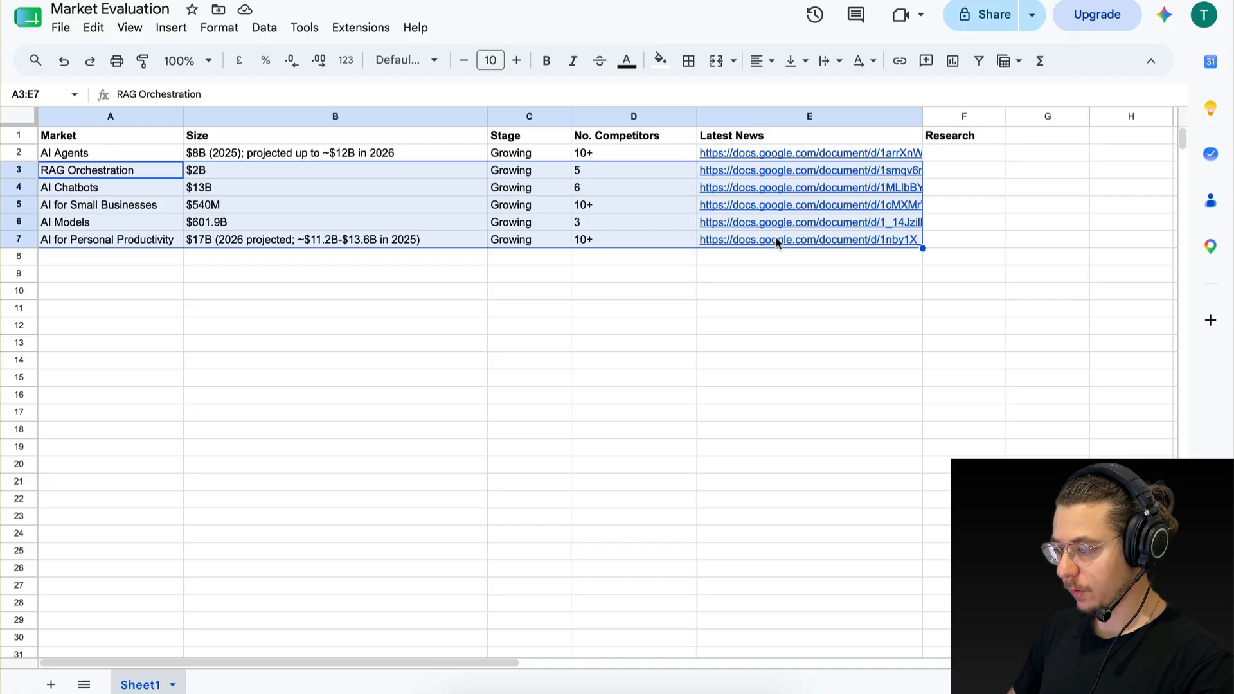
left_click(746, 315)
left_click(566, 344)
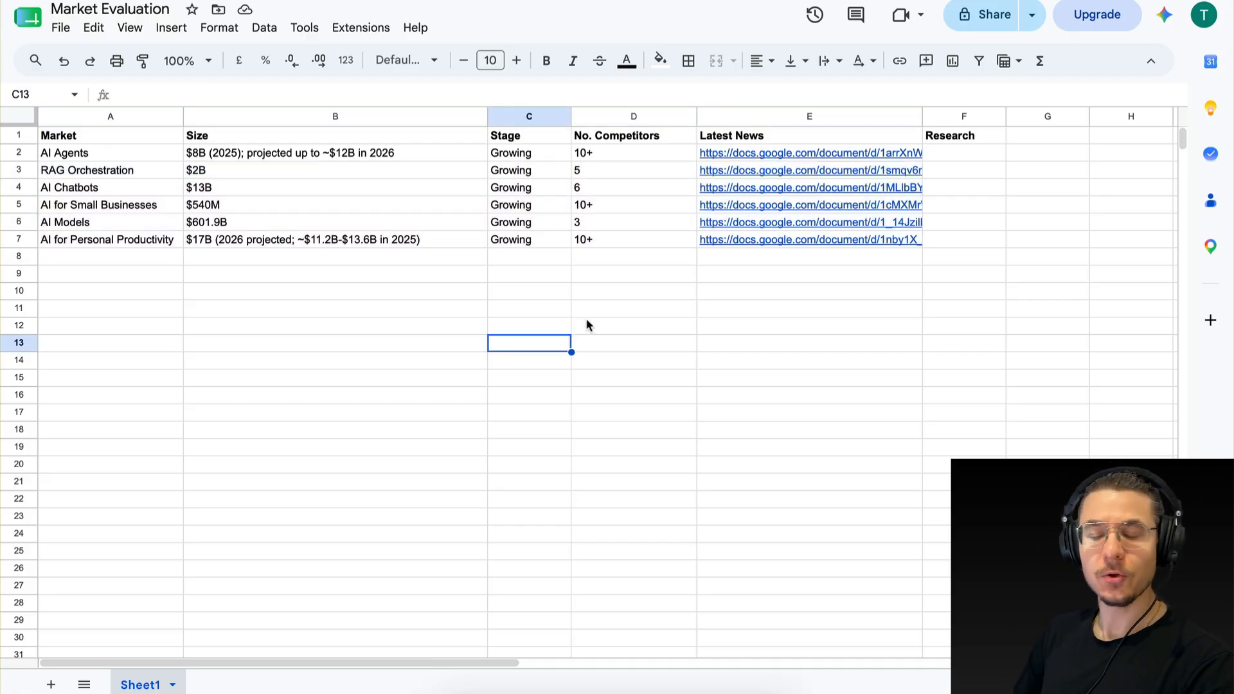
left_click(69, 195)
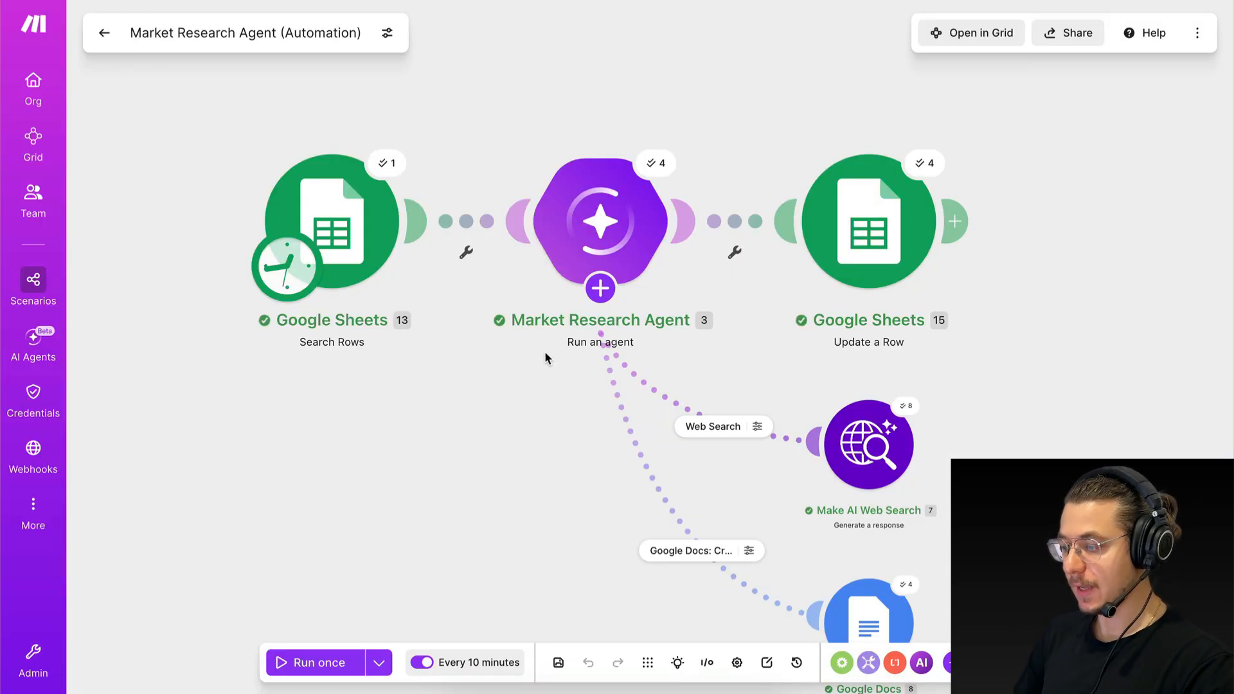